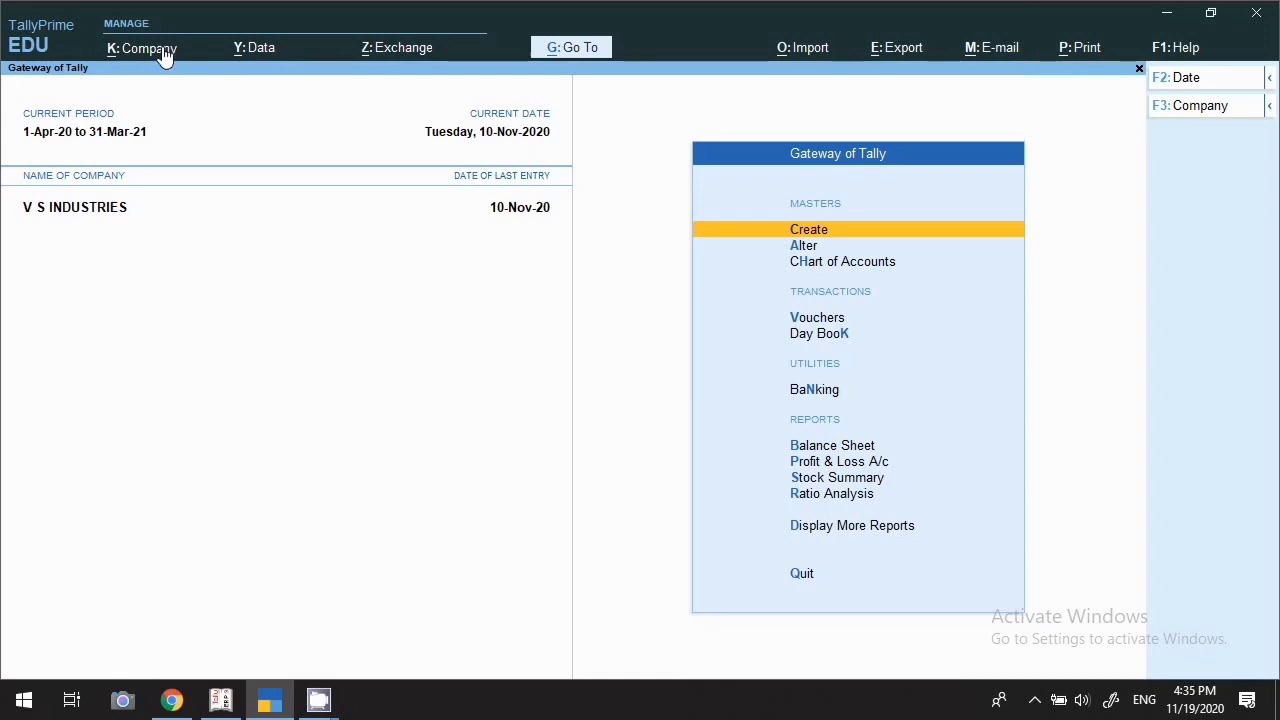
Browse the Company menu's Alter, Change and Select options without choosing one
left_click(163, 52)
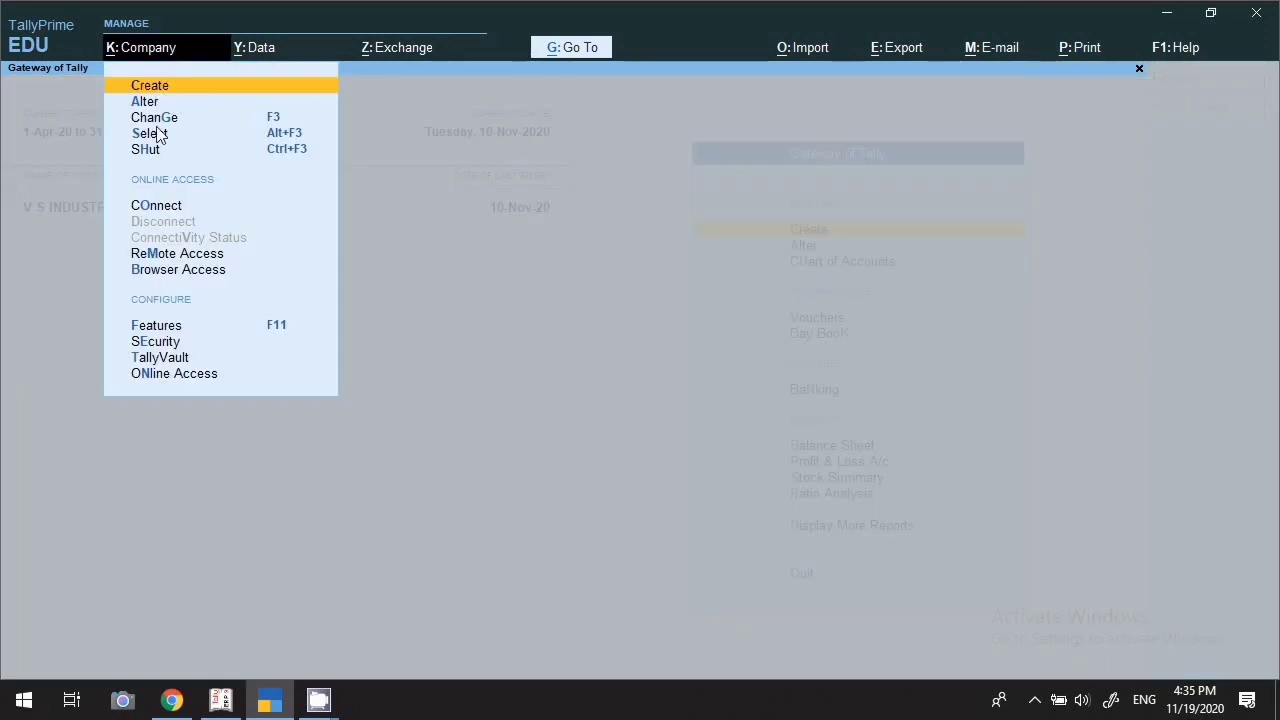
key("Down")
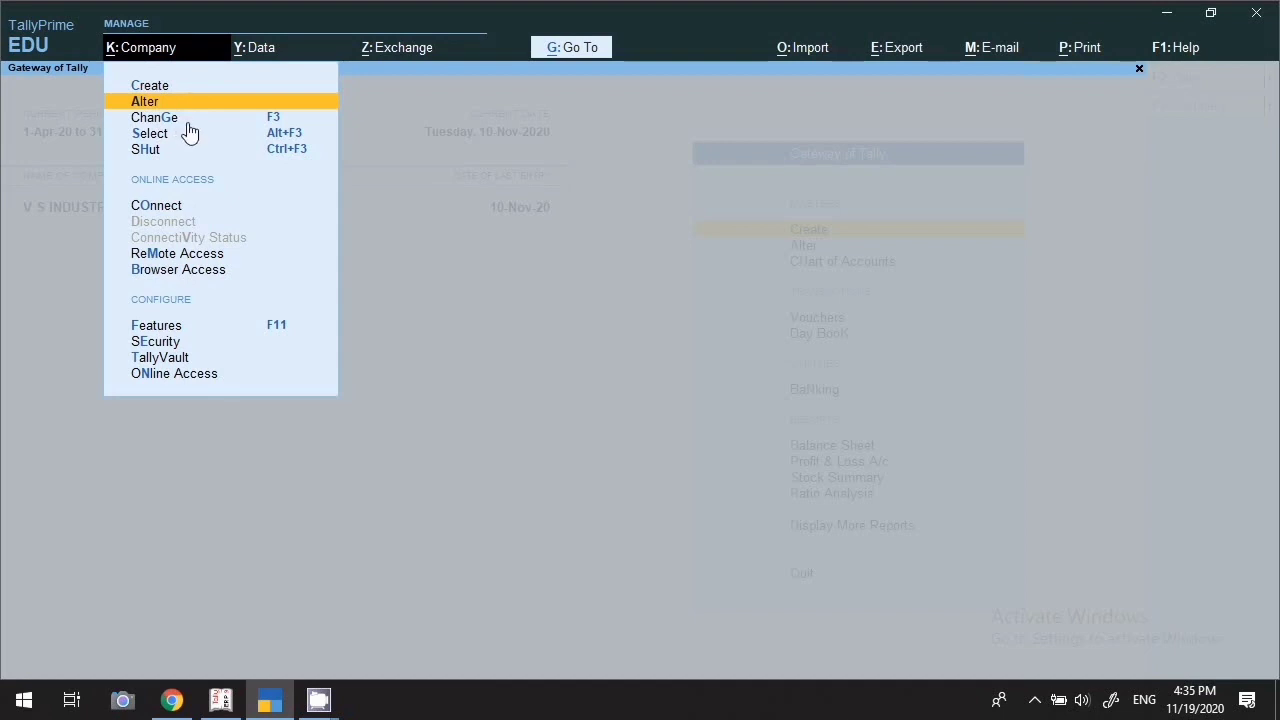
key("Down")
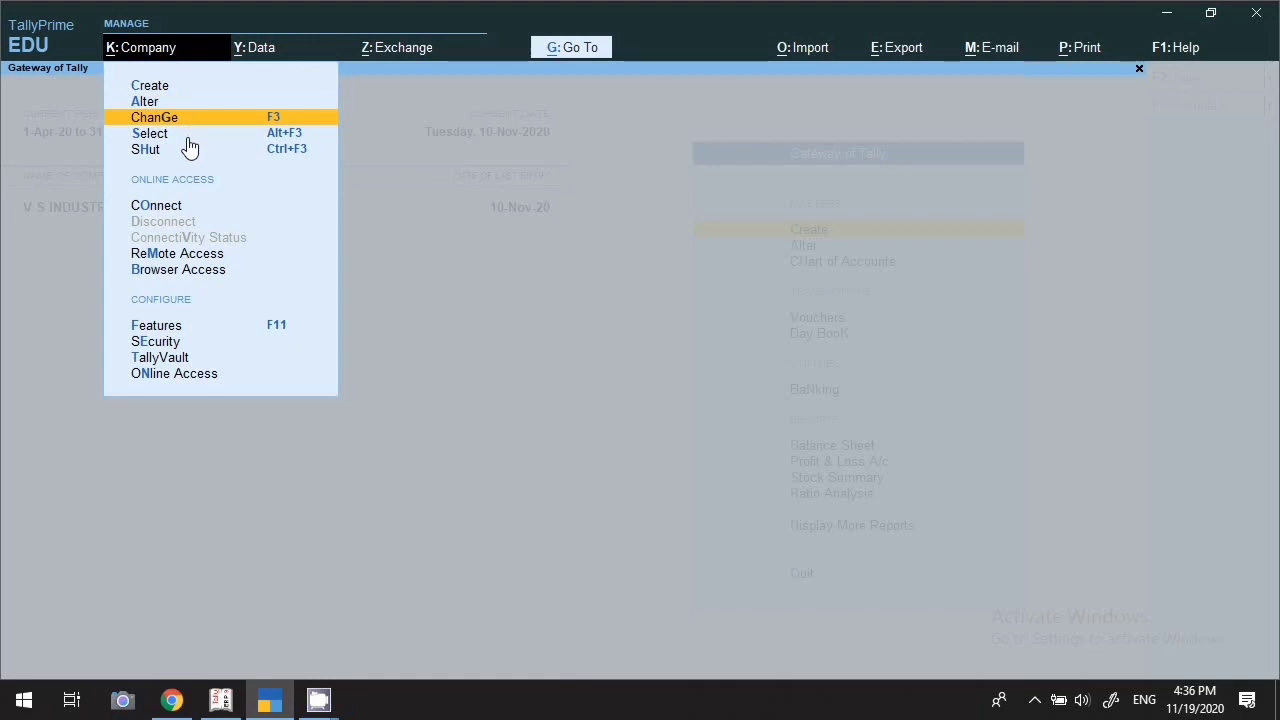
key("Down")
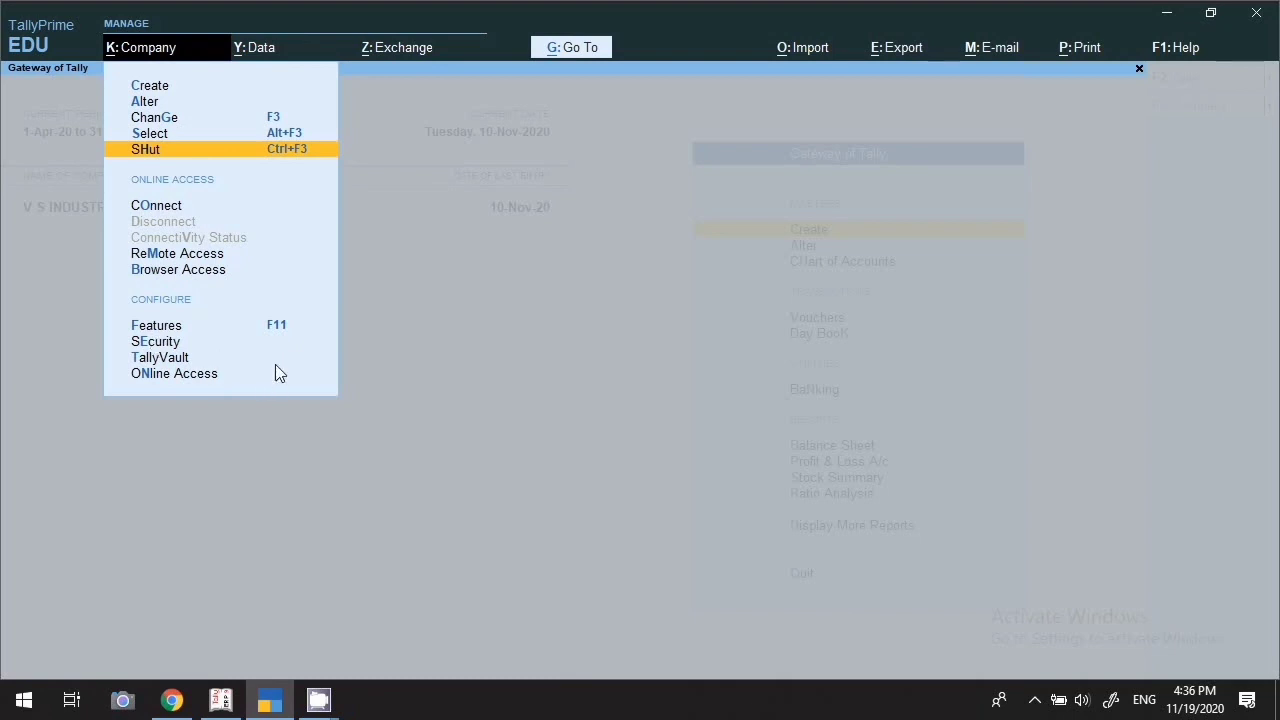
key("Escape")
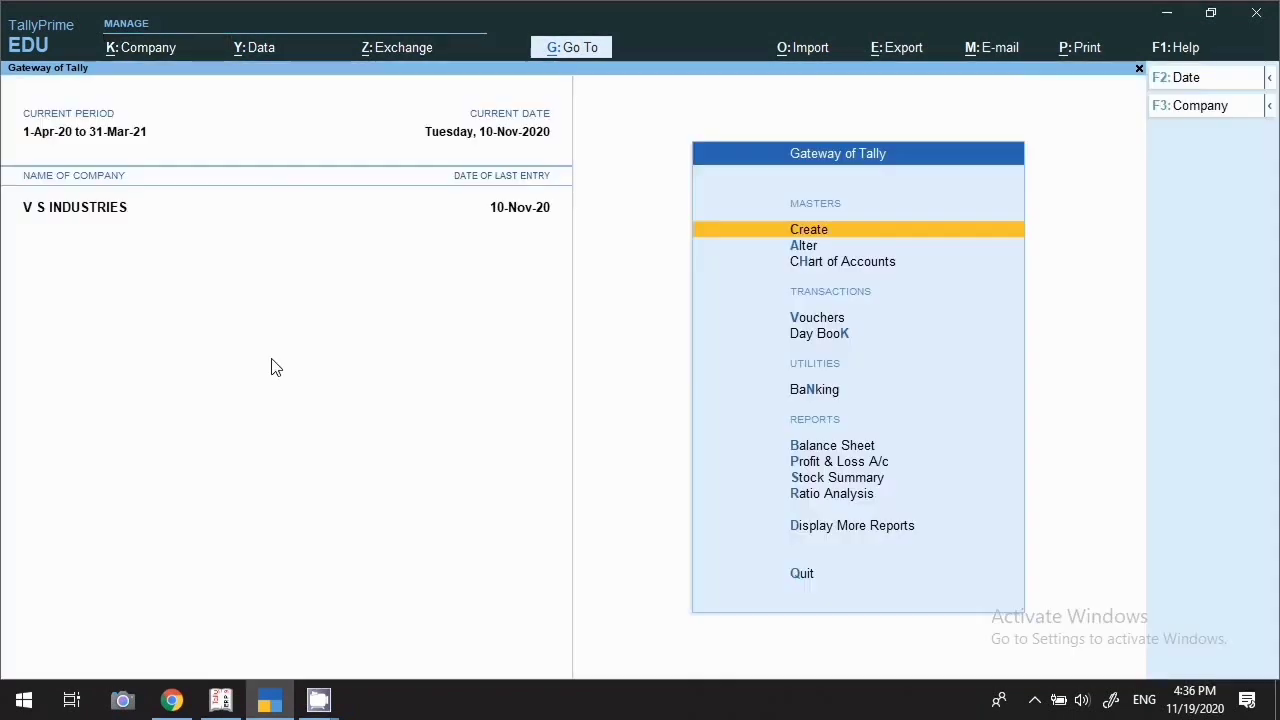
Browse the Data menu's Restore, Split and Data Path options without choosing one
left_click(259, 60)
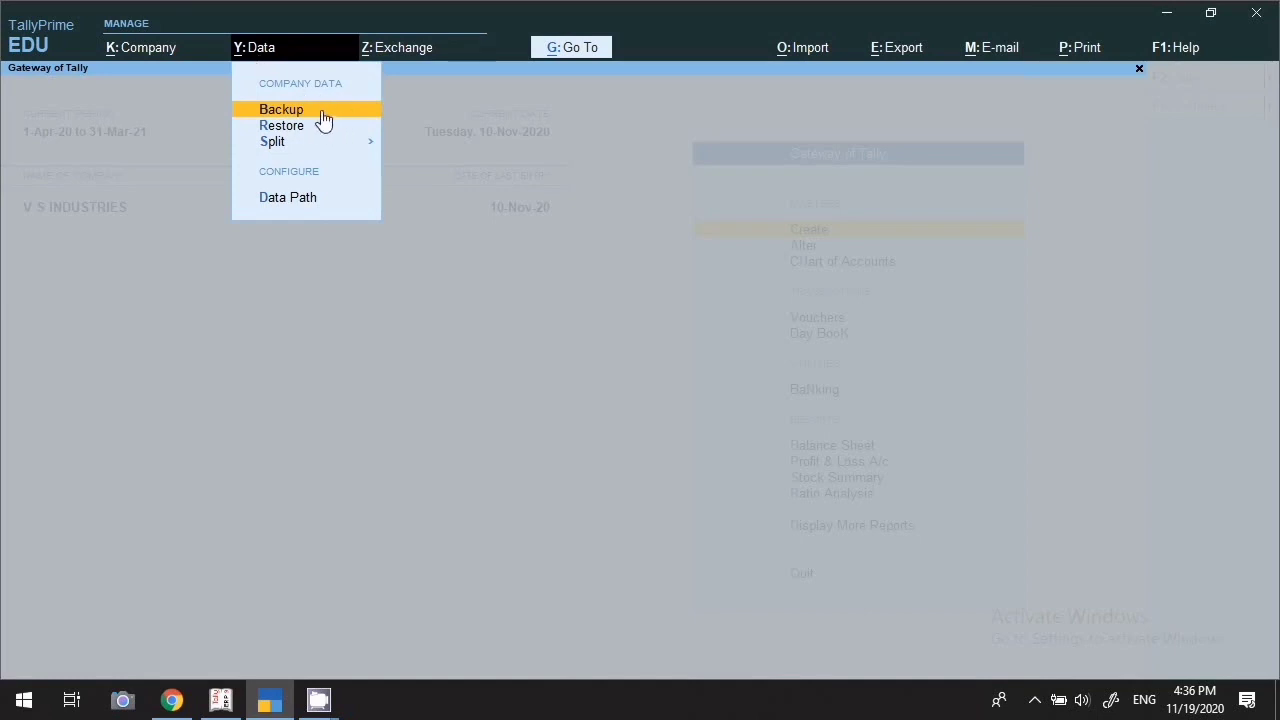
key("Down")
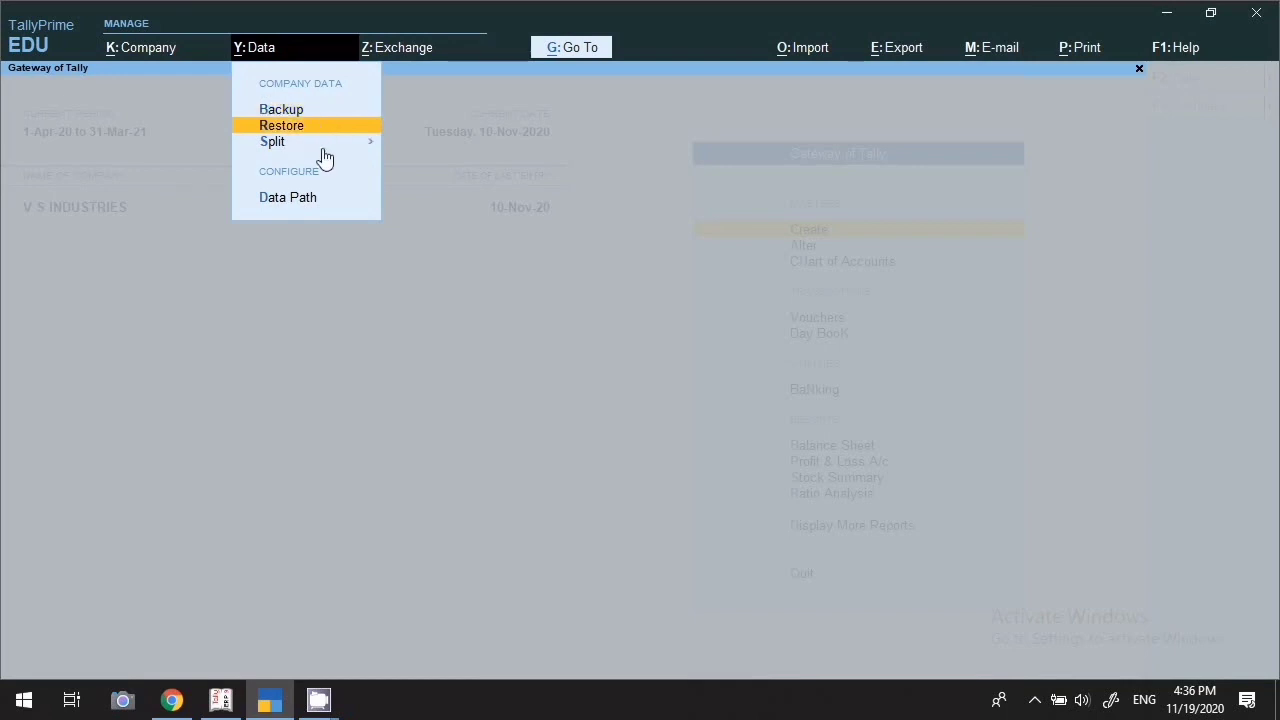
key("Down")
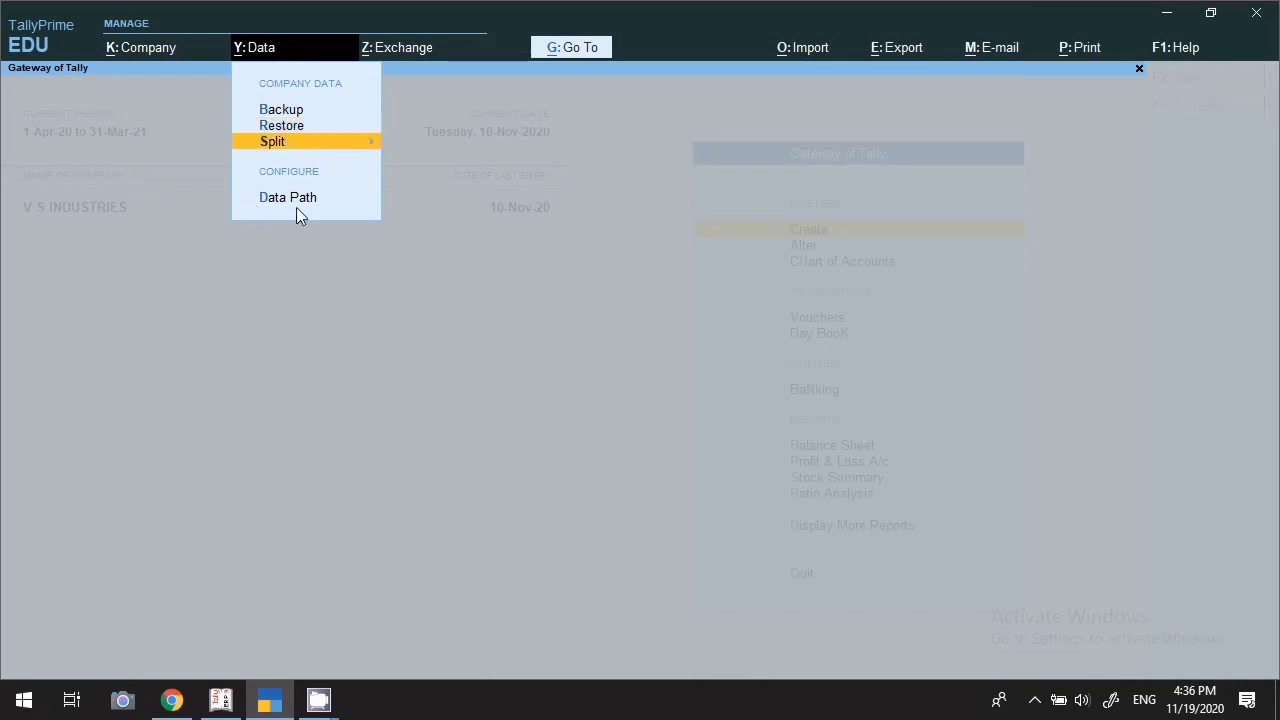
key("Down")
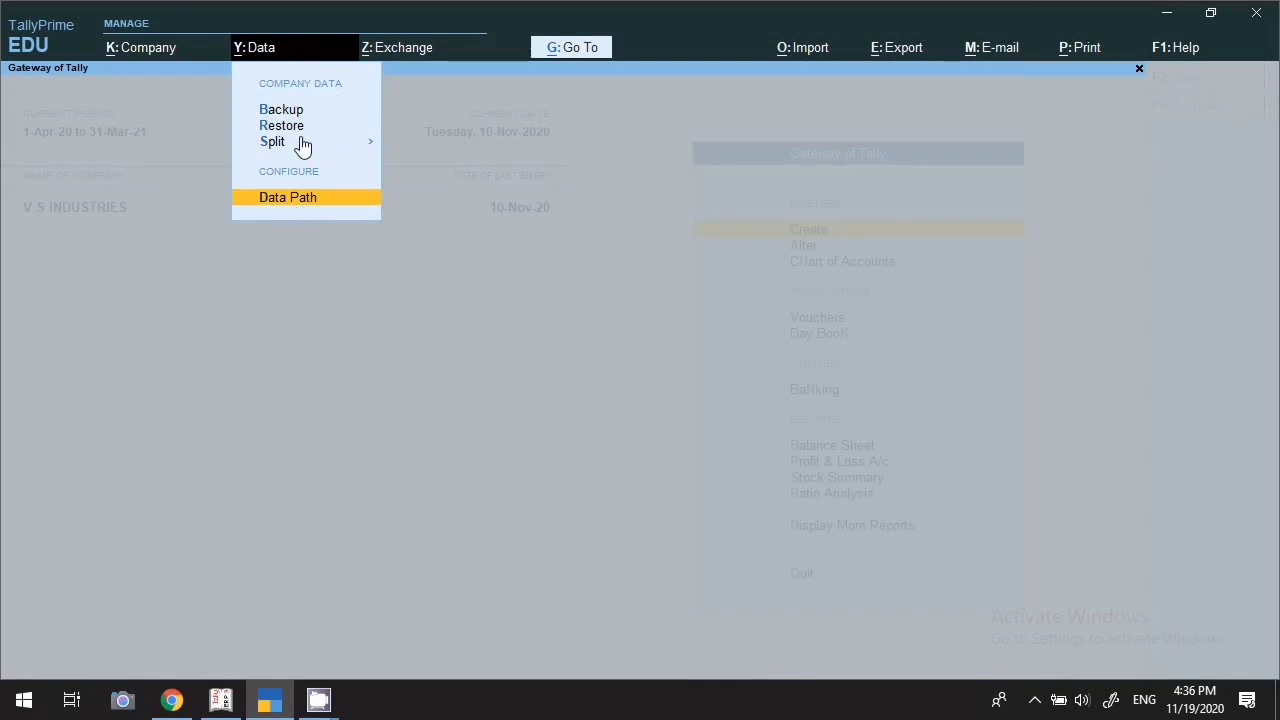
key("Escape")
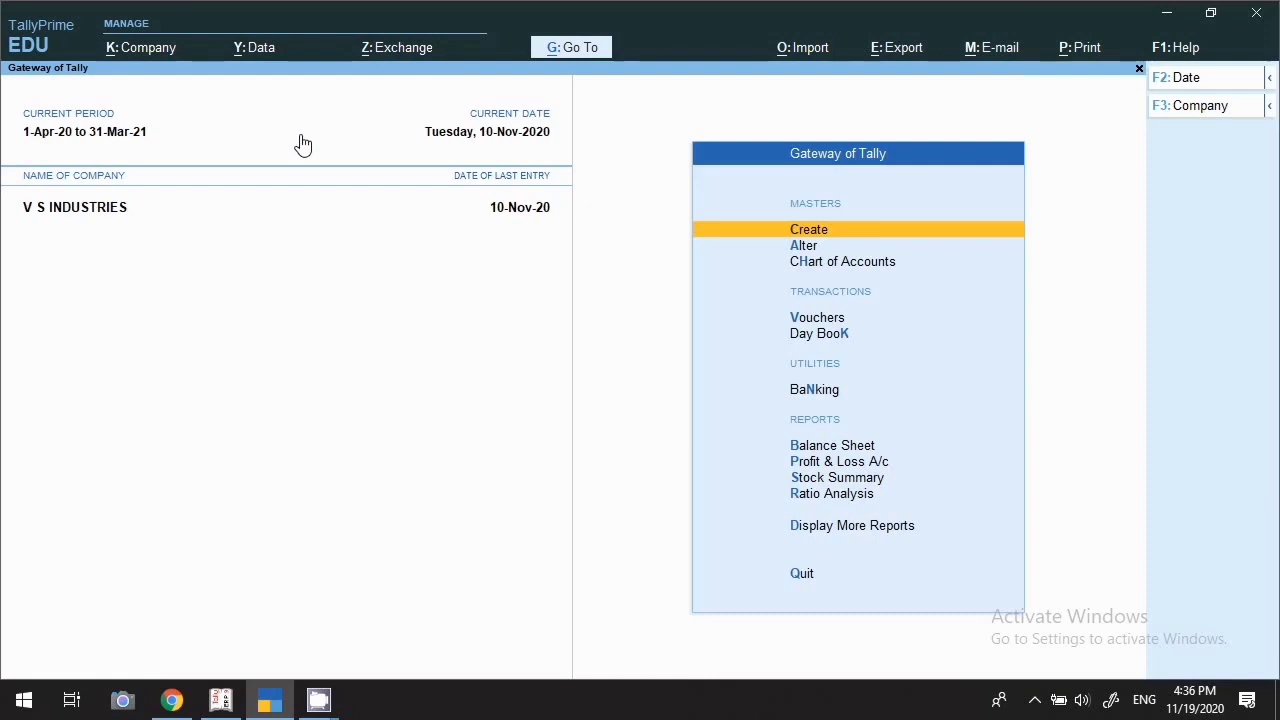
Look through the Exchange, Import and Export menus, starting and cancelling a masters XML import
left_click(414, 58)
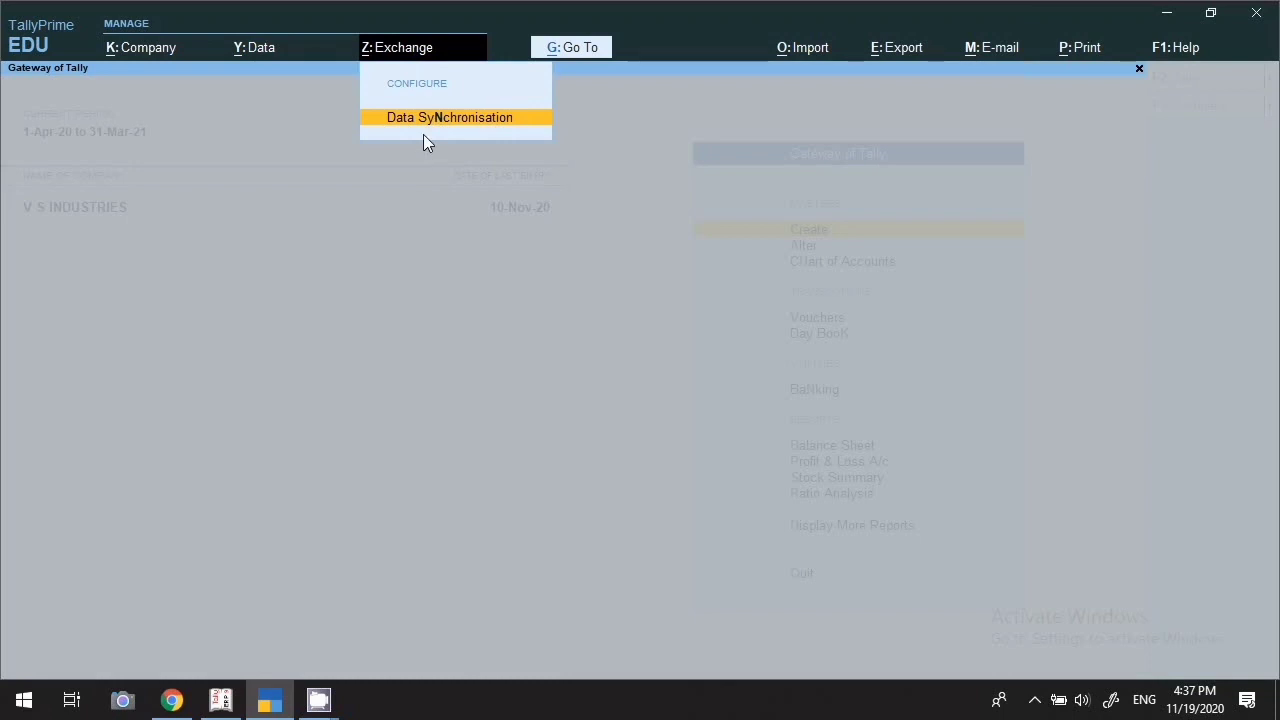
key("Escape")
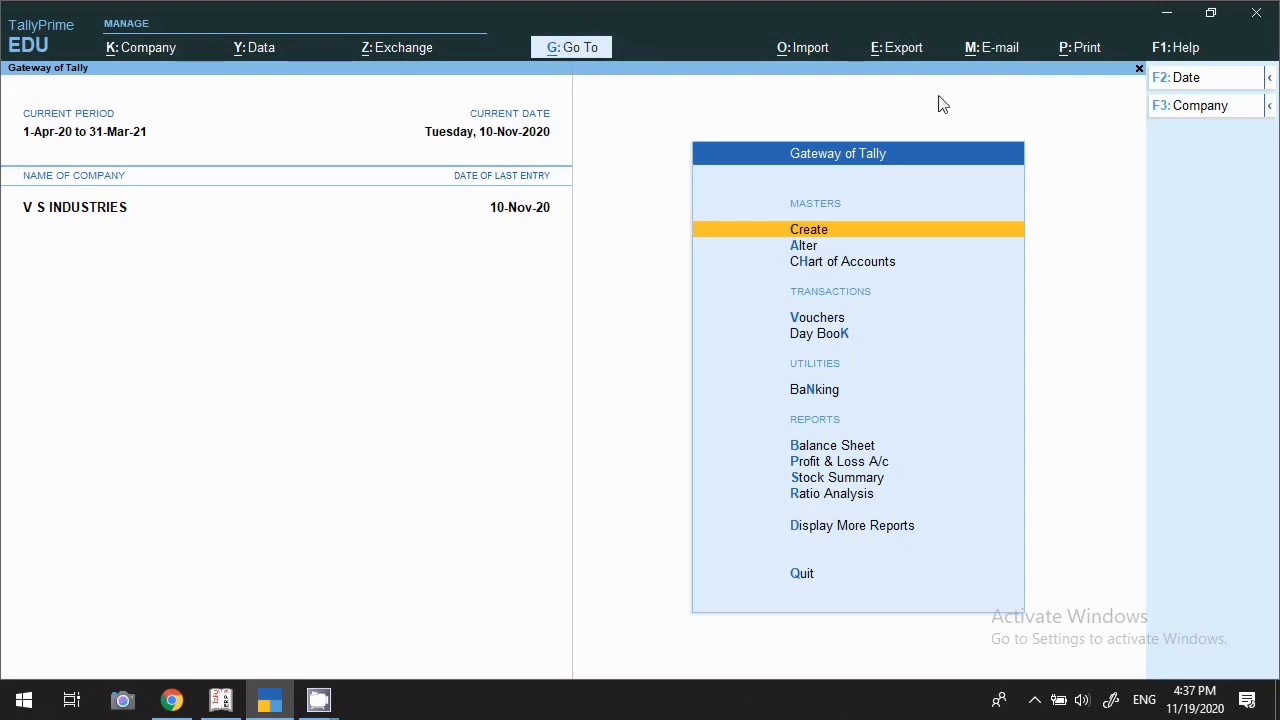
left_click(805, 55)
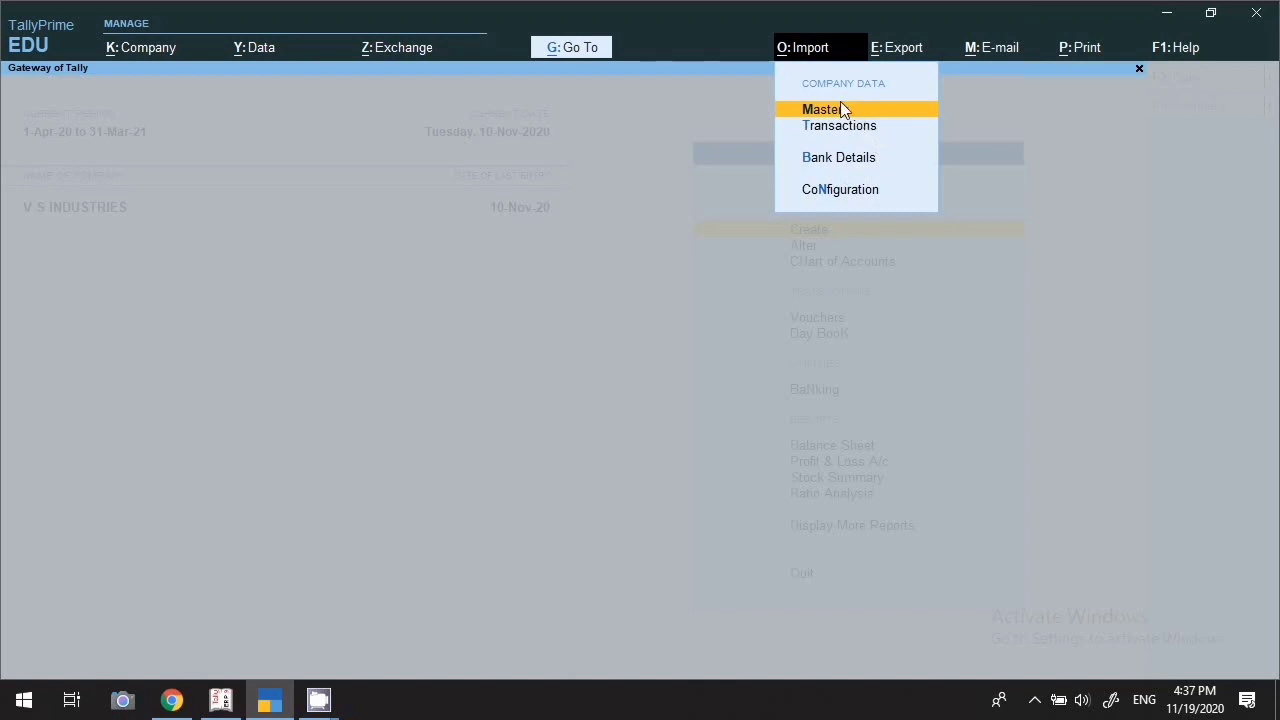
key("Return")
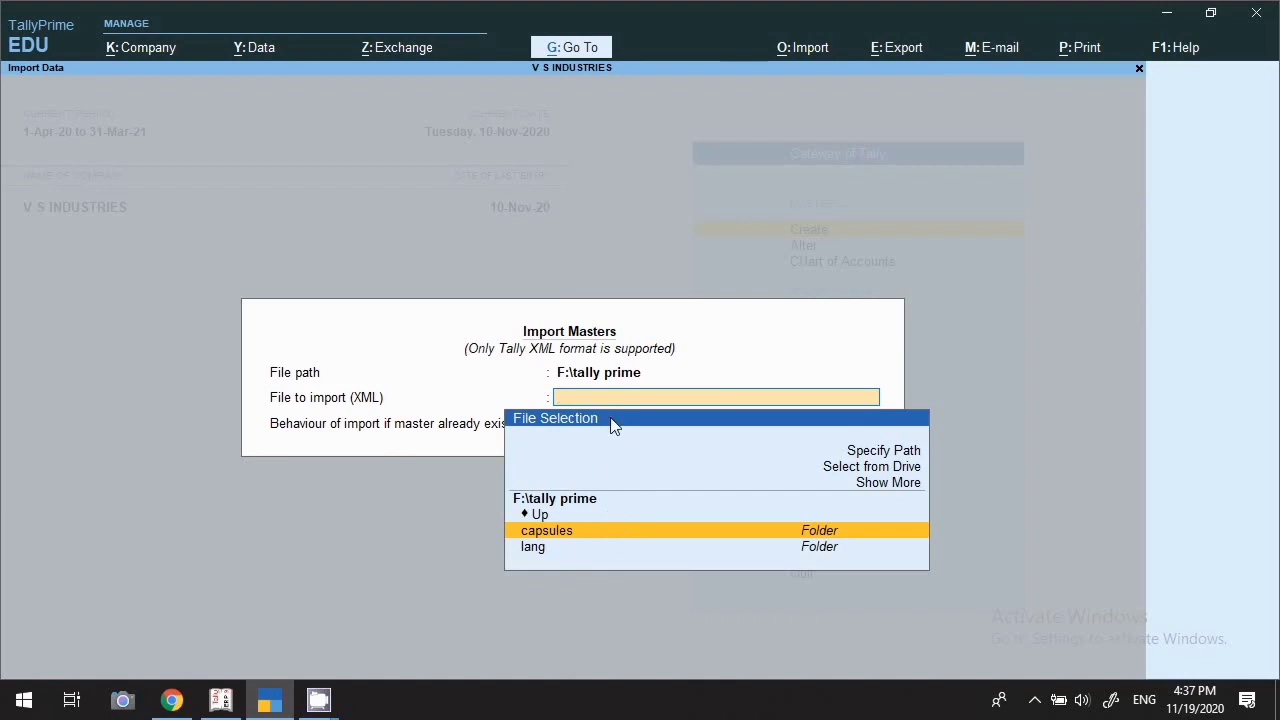
key("Escape")
key("Escape")
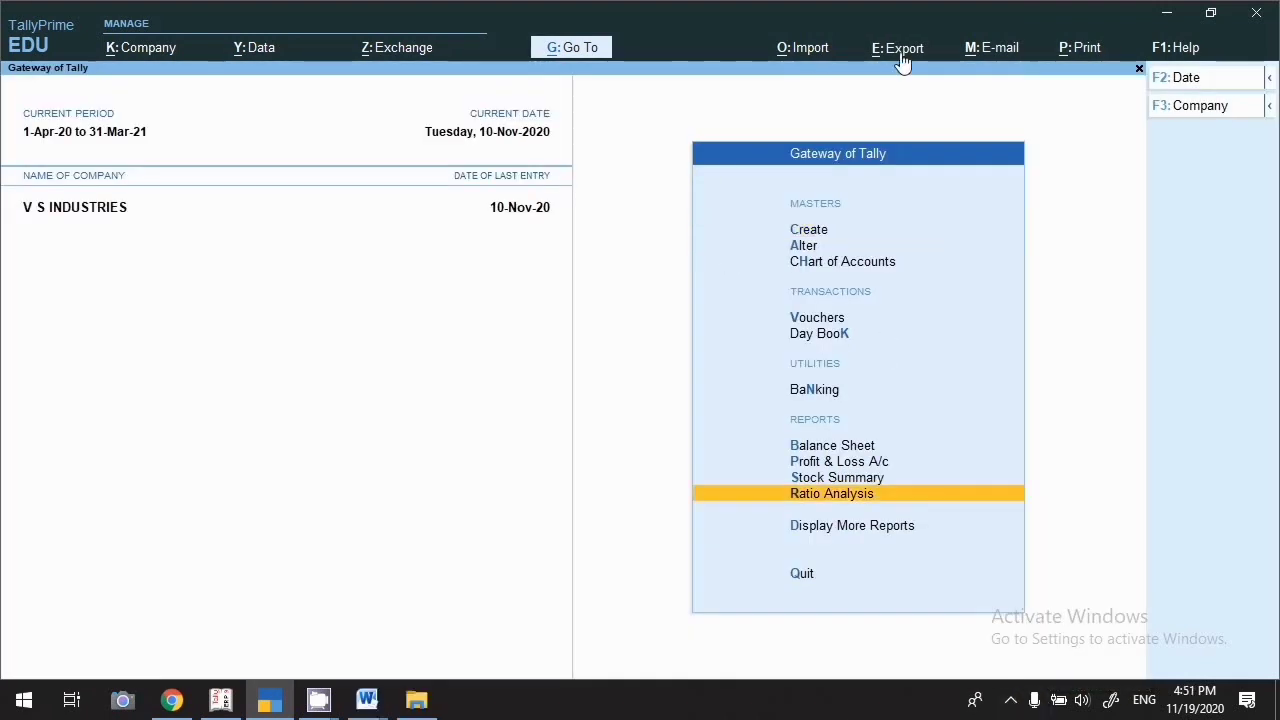
left_click(903, 55)
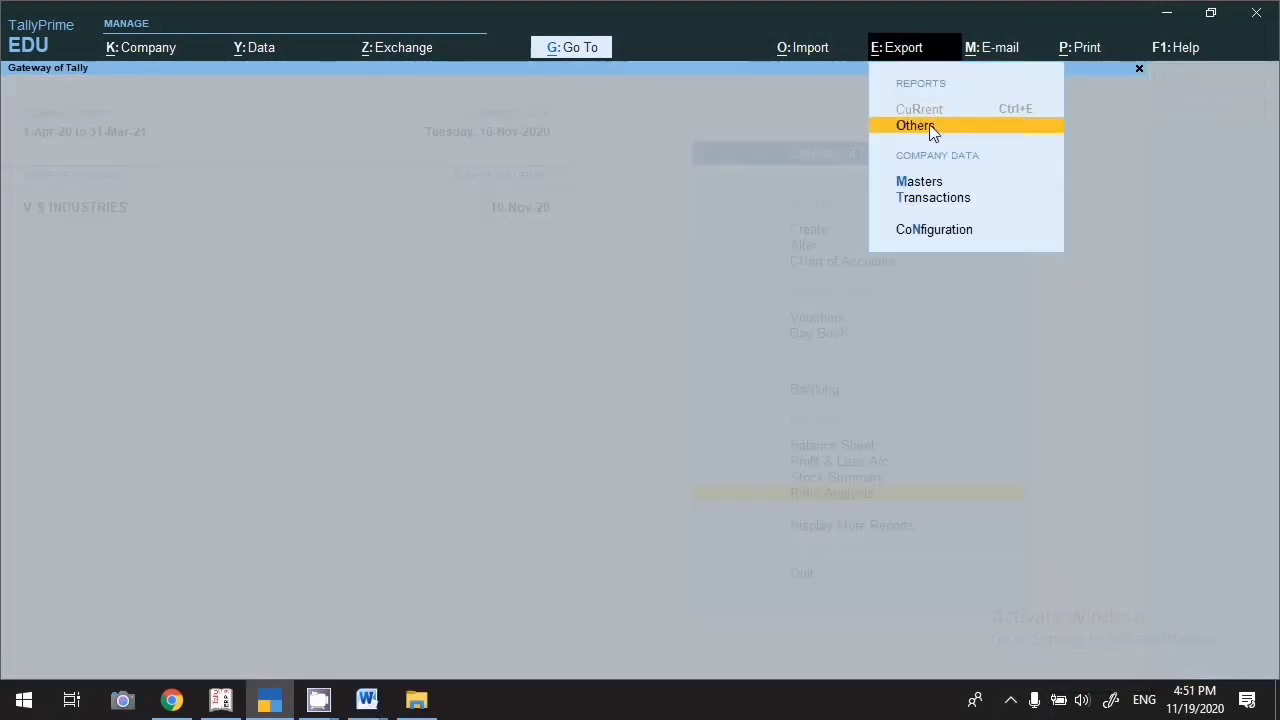
left_click(1078, 76)
Browse the E-mail, Print and Help menus, listing other reports including inactive groups without printing
left_click(998, 48)
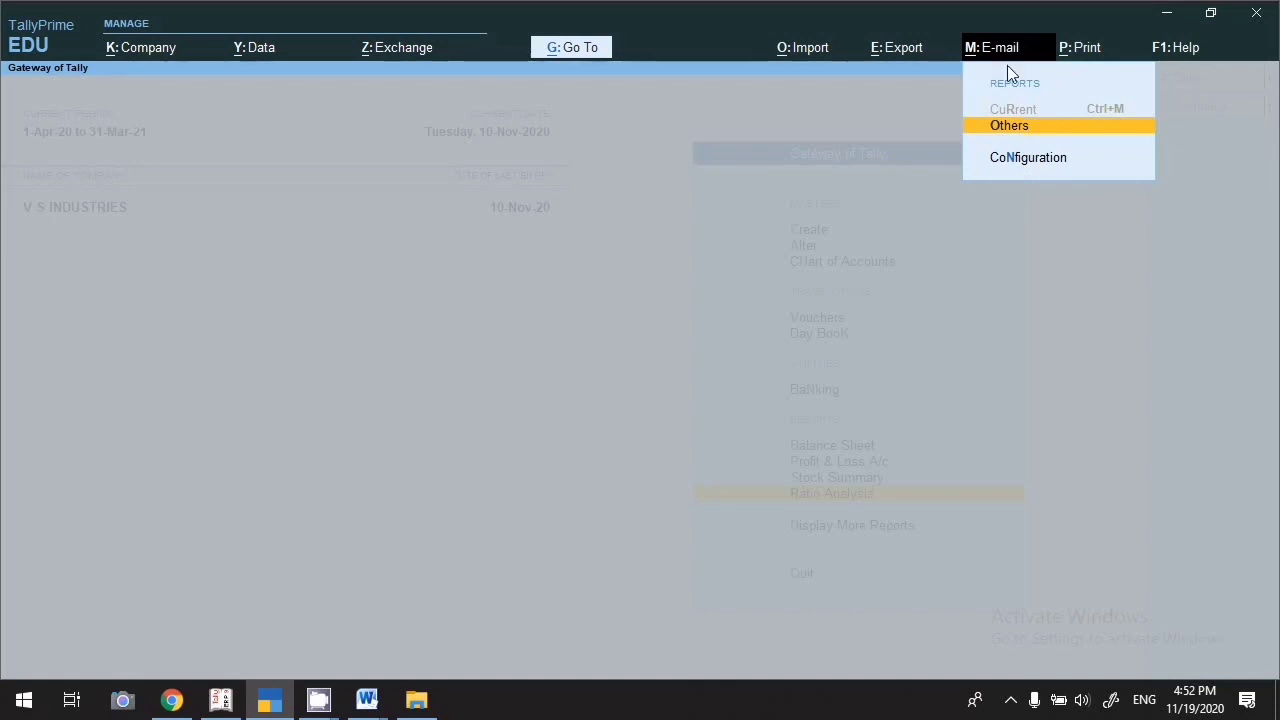
left_click(1079, 50)
left_click(1077, 52)
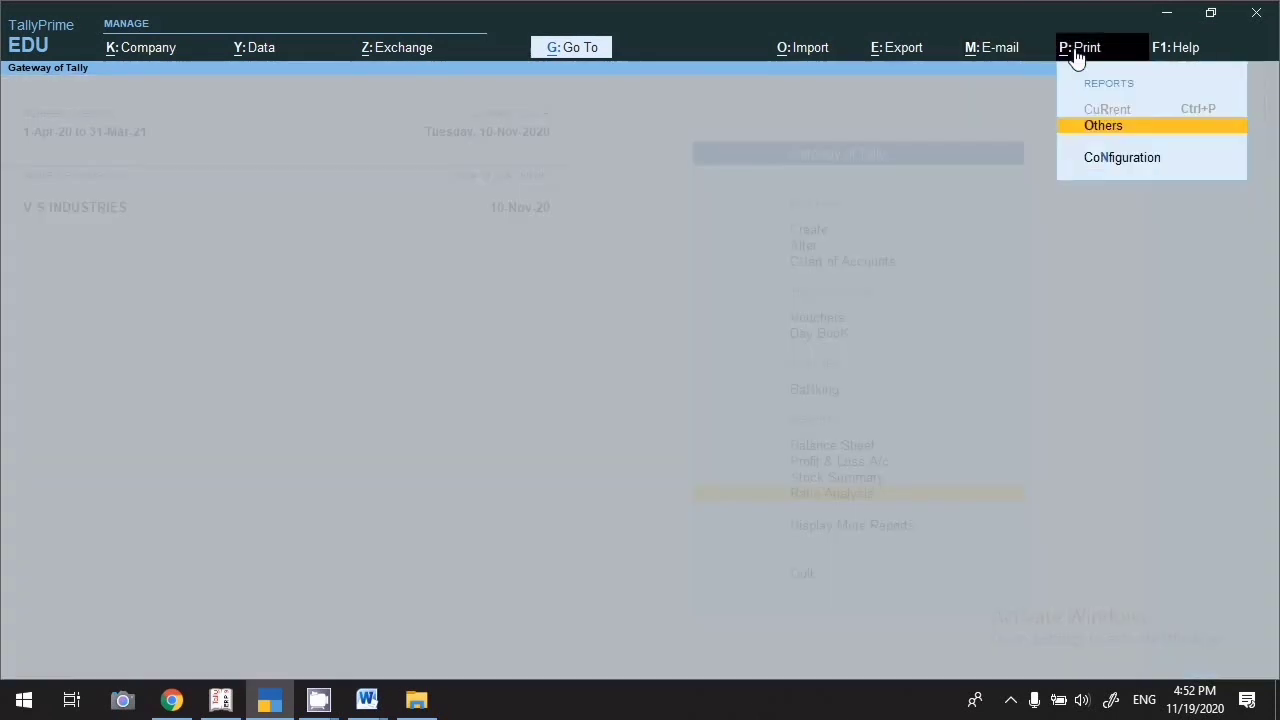
left_click(1105, 137)
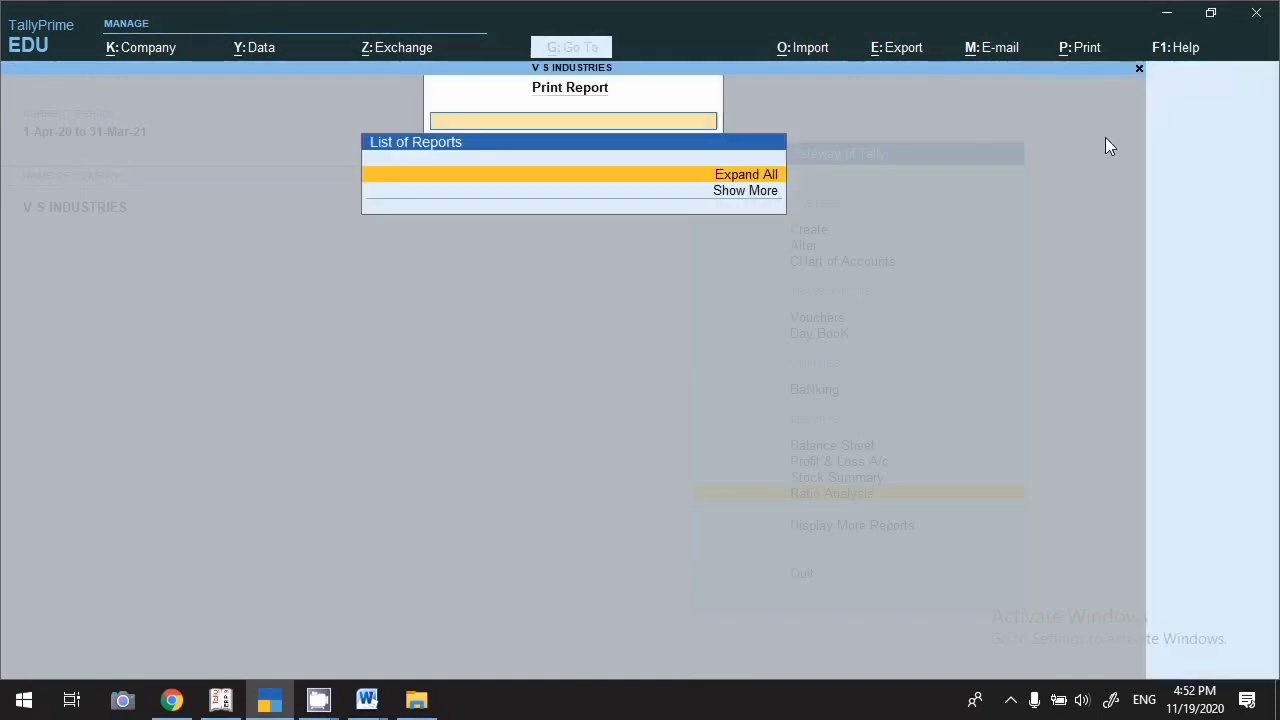
left_click(757, 199)
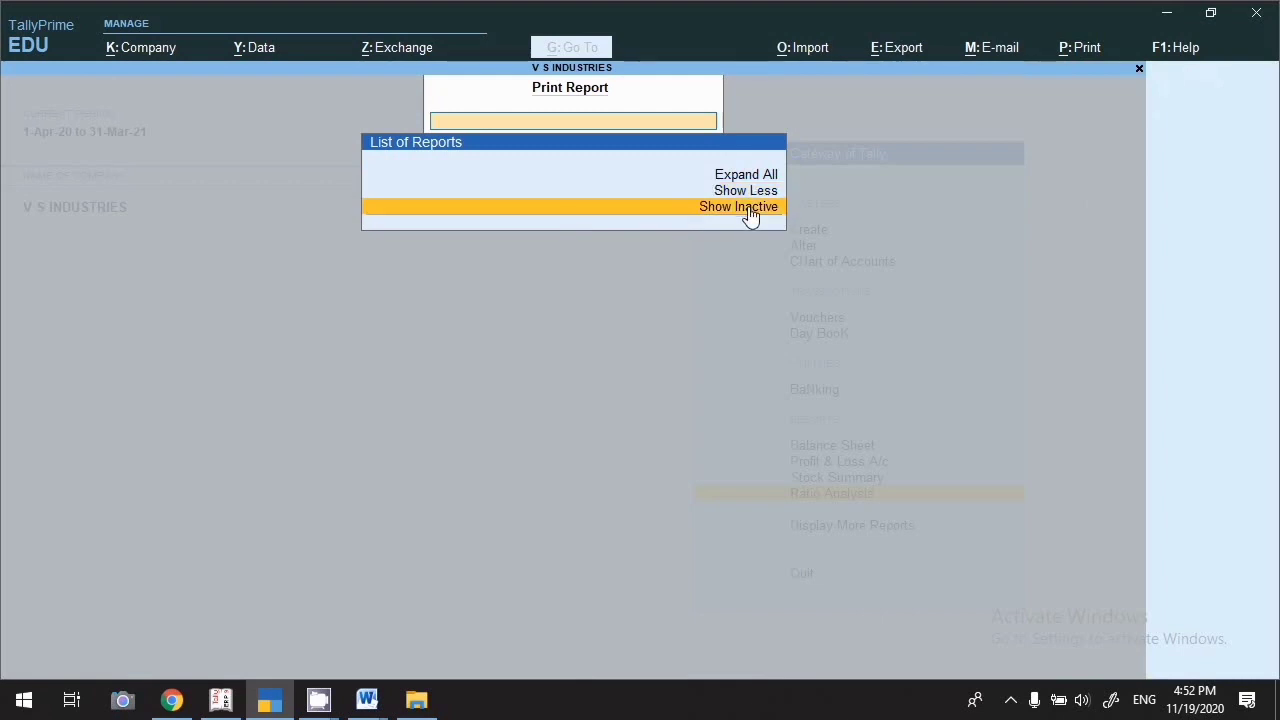
left_click(750, 208)
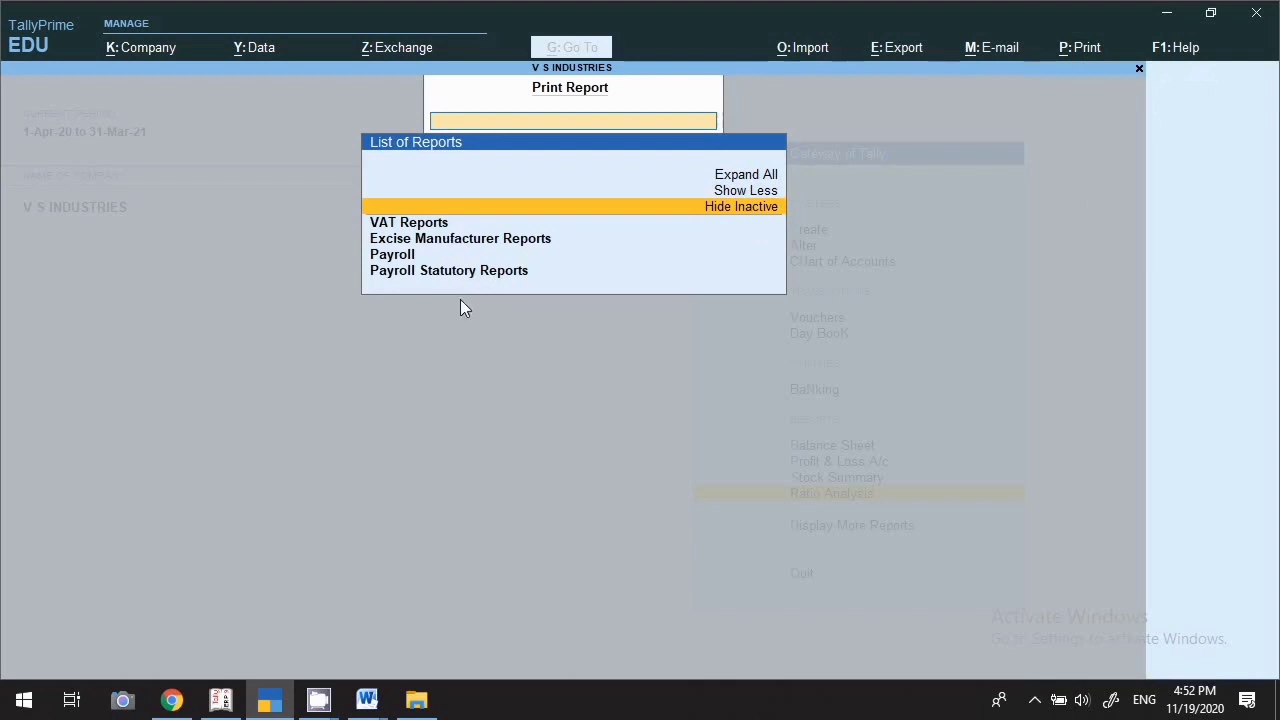
key("Down")
key("Down")
key("Down")
key("Down")
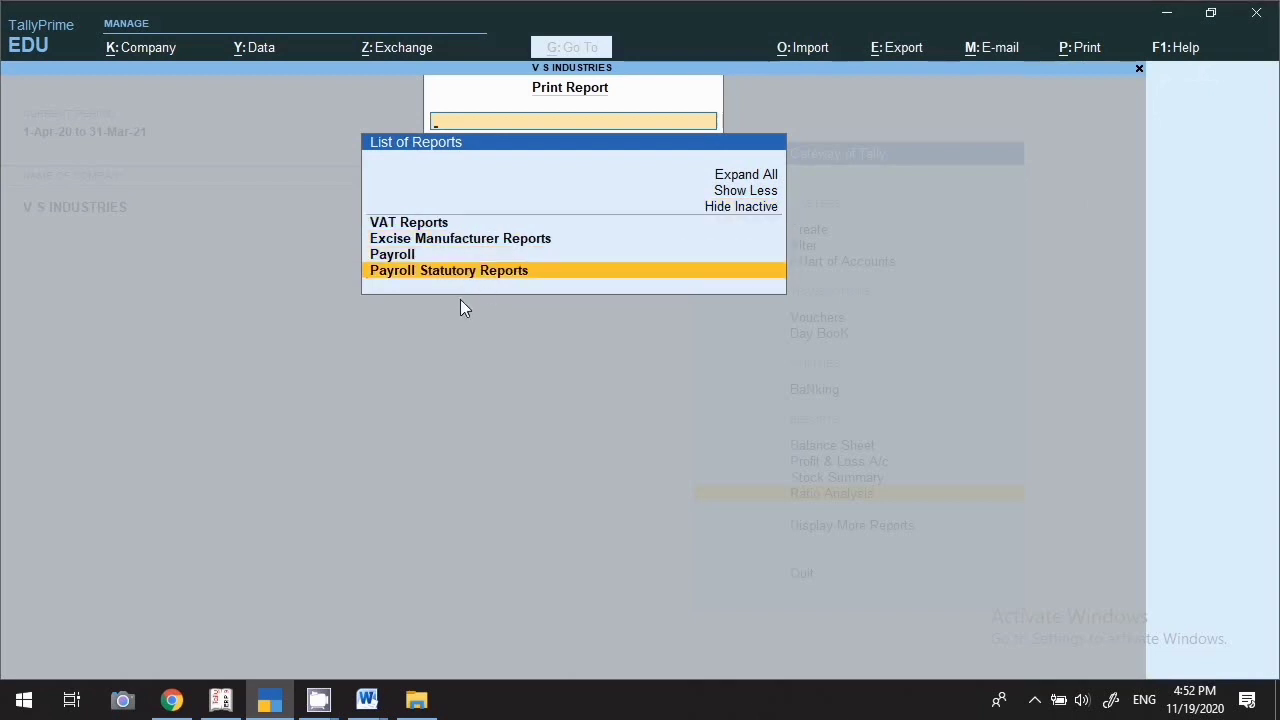
key("Escape")
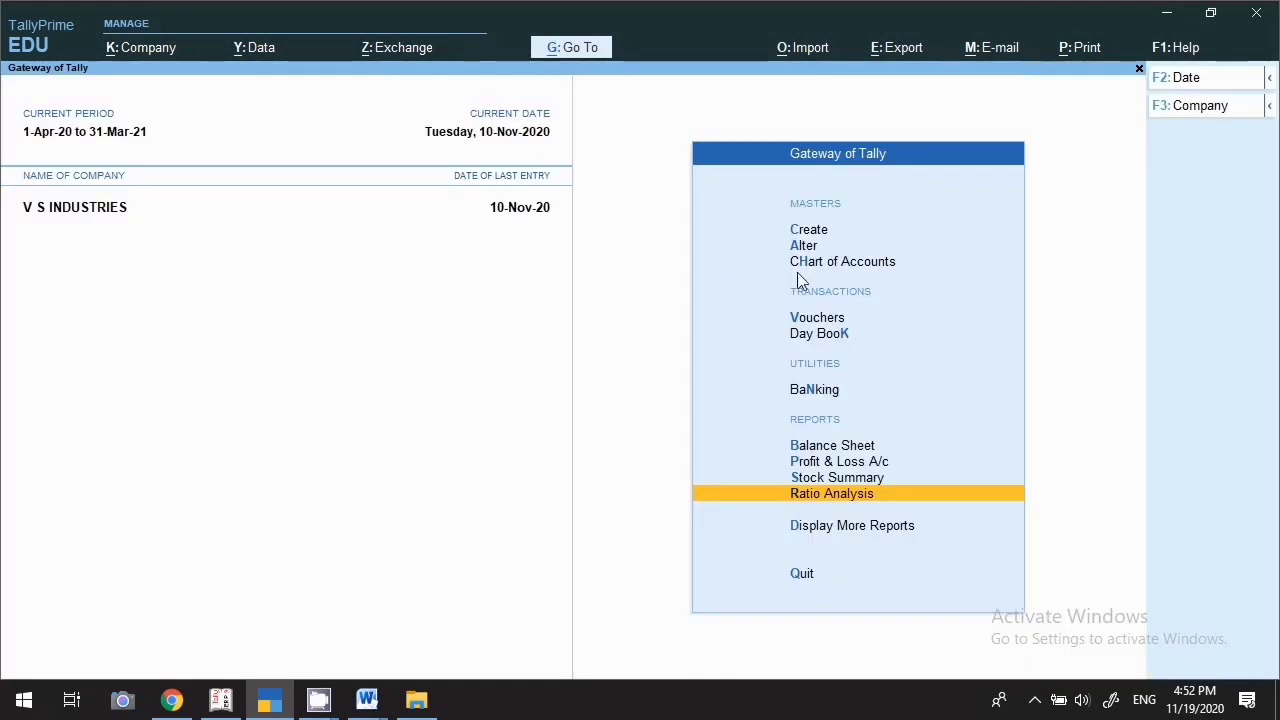
left_click(1190, 48)
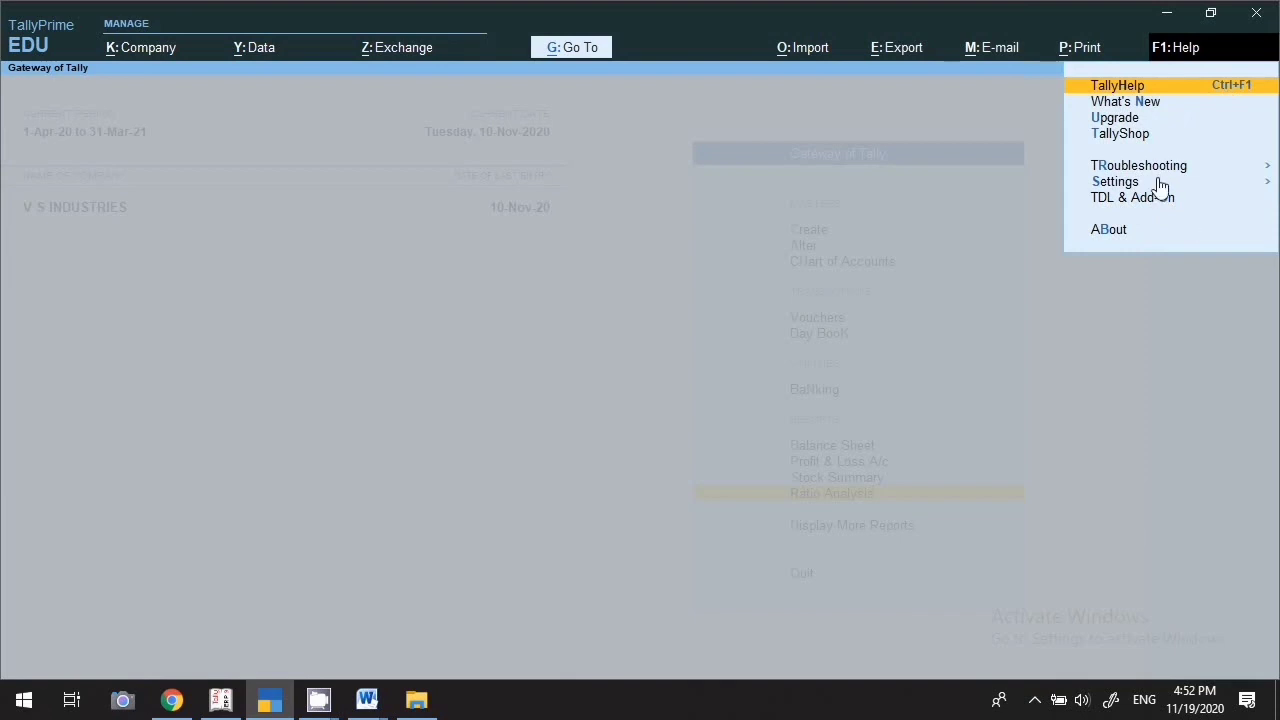
key("Escape")
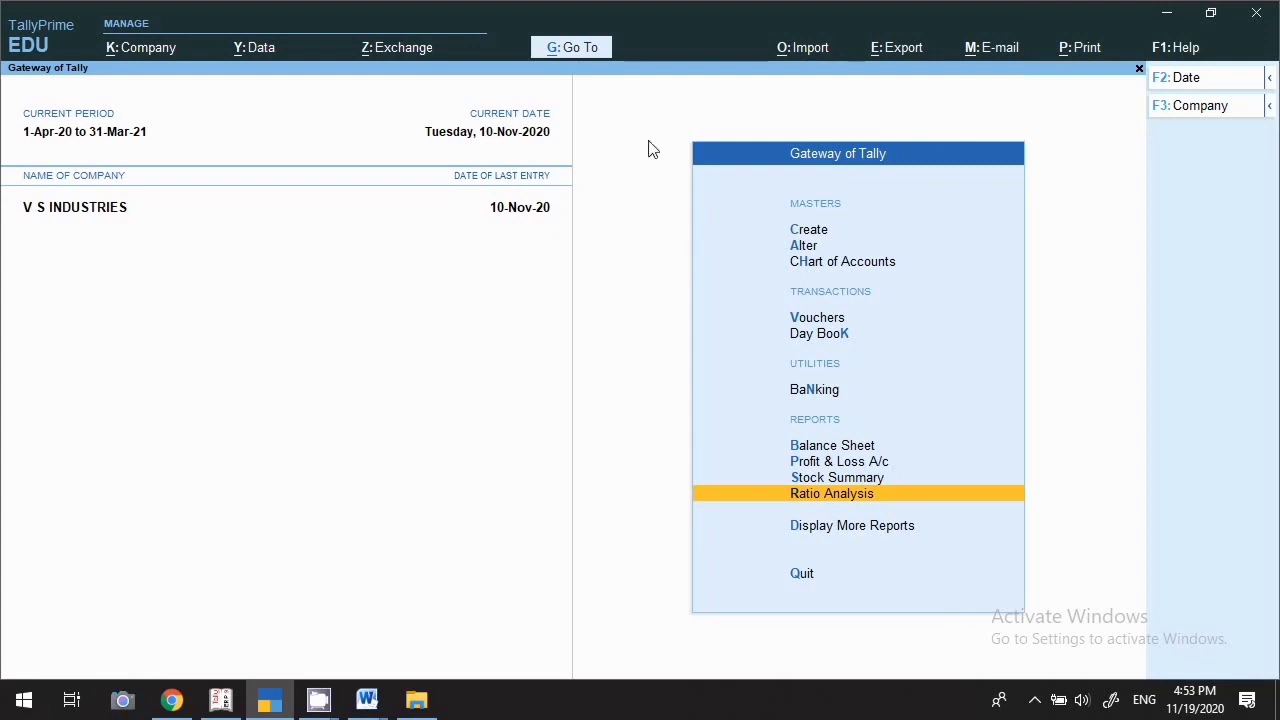
View the Balance Sheet, then open the Profit & Loss A/c report
left_click(560, 52)
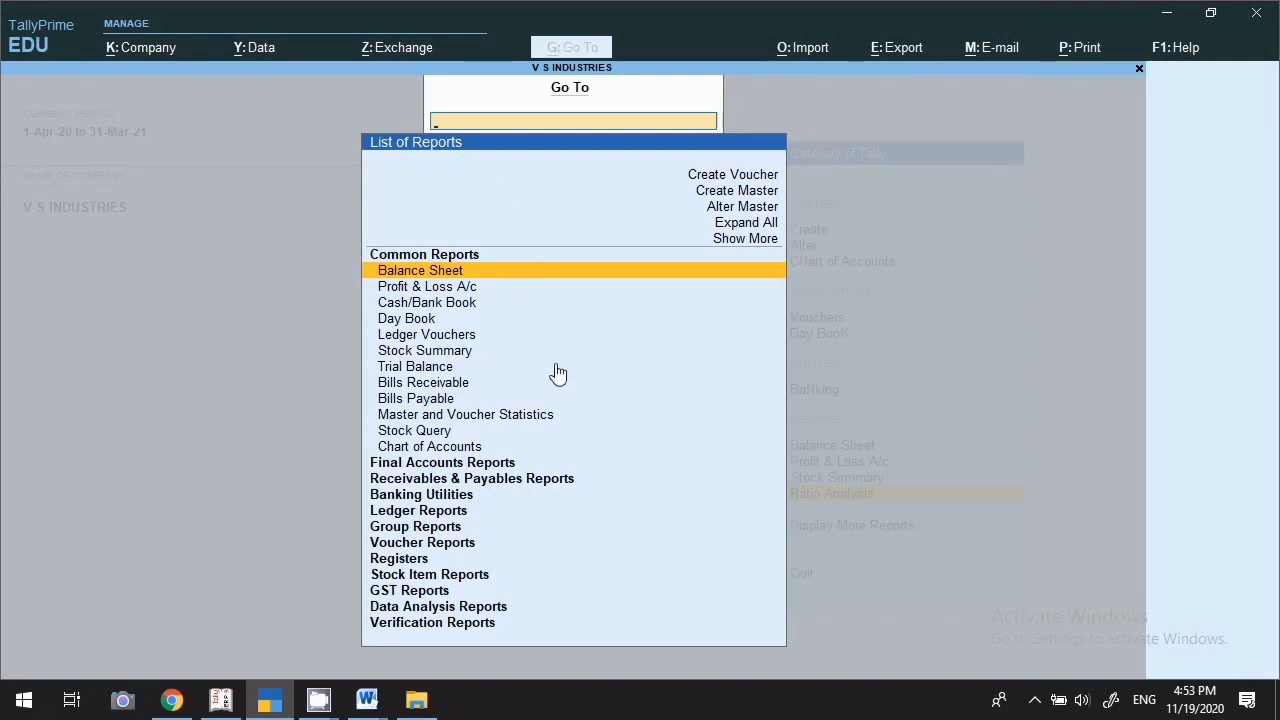
key("Down")
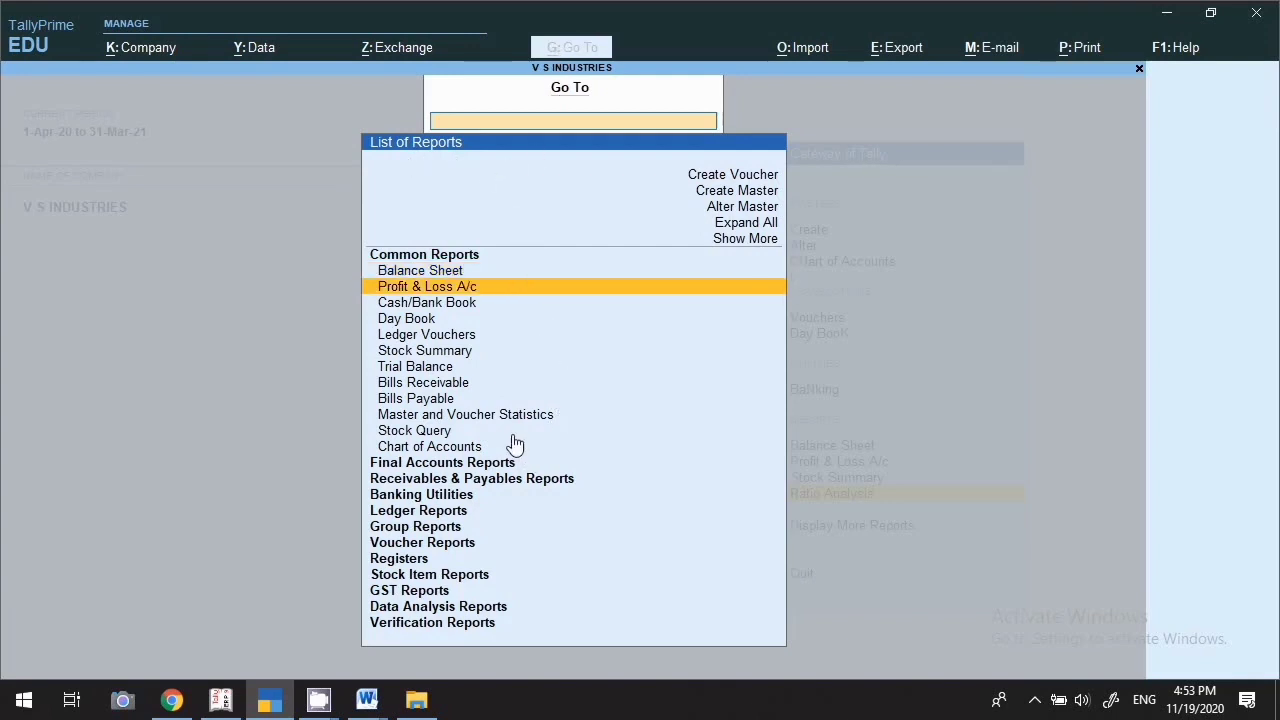
key("Down")
key("Down")
key("Down")
key("Down")
key("Down")
key("Down")
key("Down")
key("Down")
key("Down")
key("Down")
key("Down")
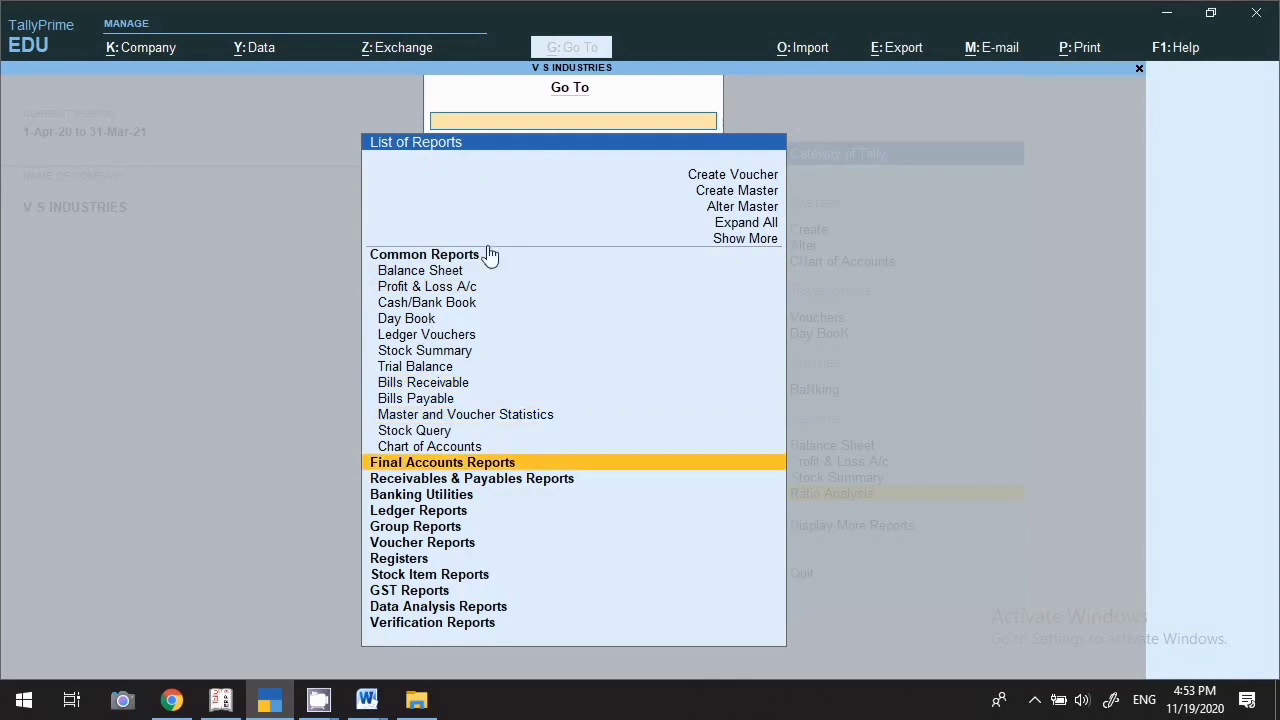
left_click(458, 272)
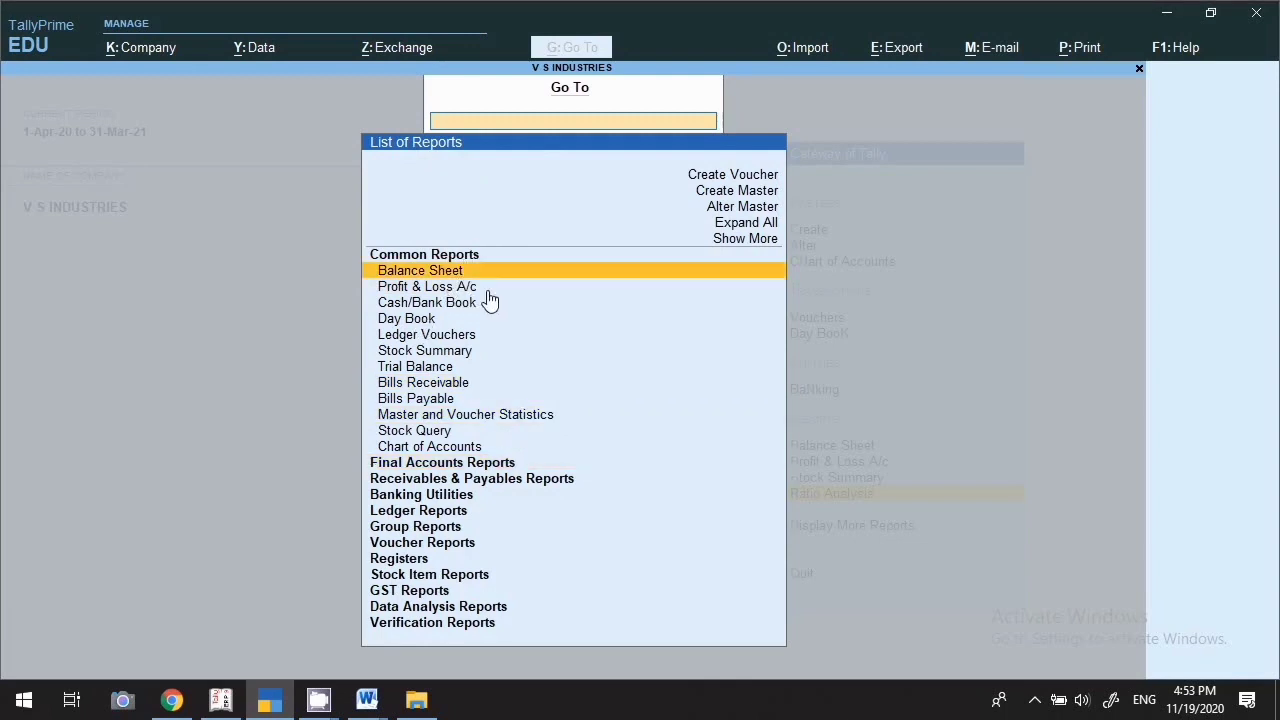
key("Return")
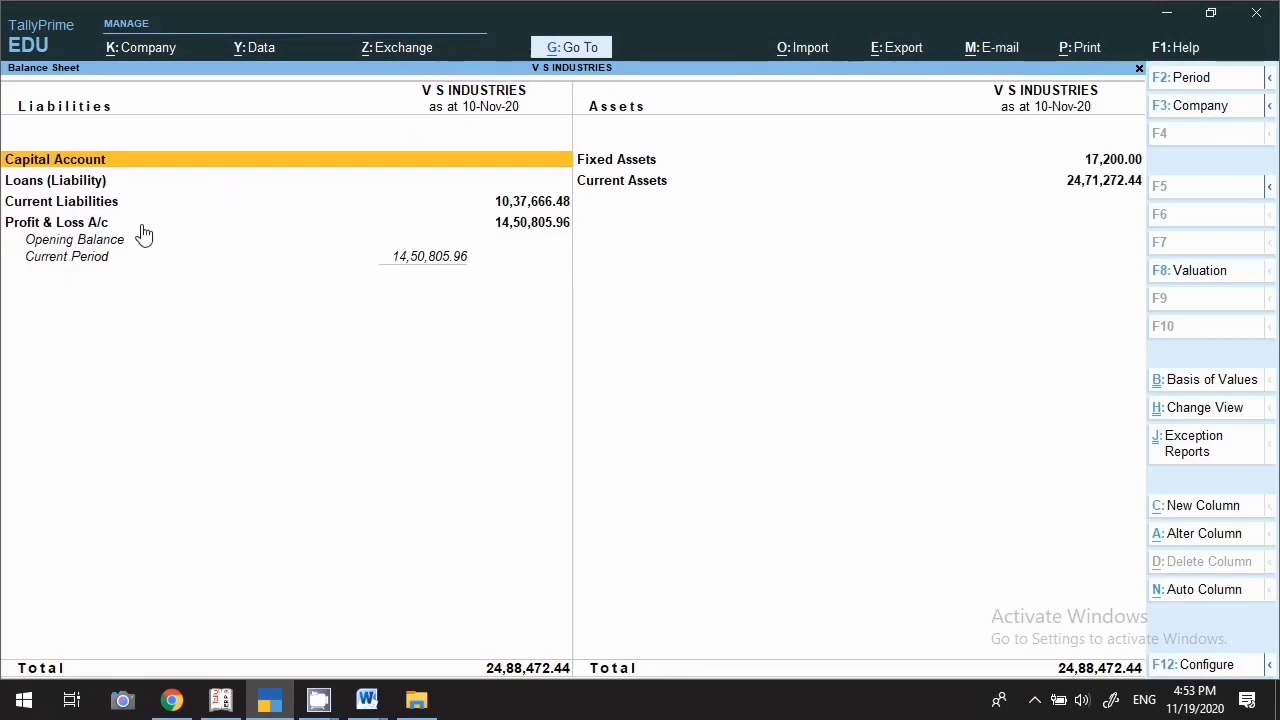
key("Escape")
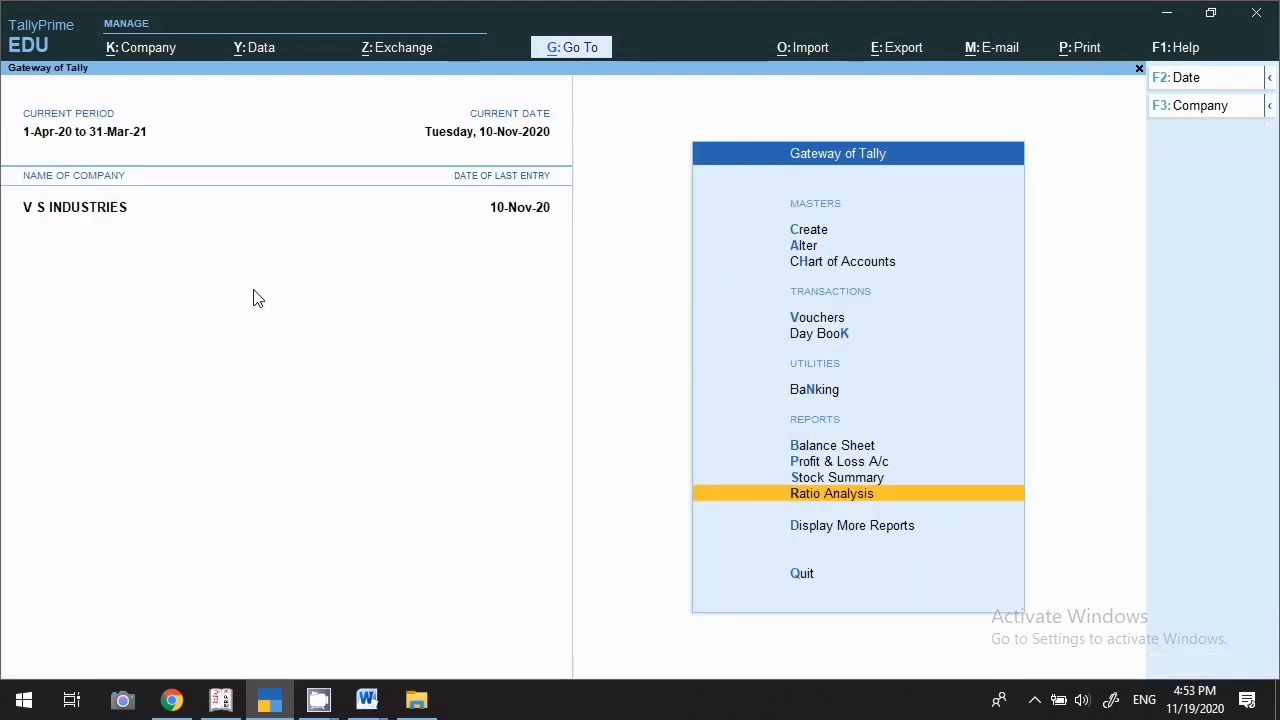
left_click(581, 50)
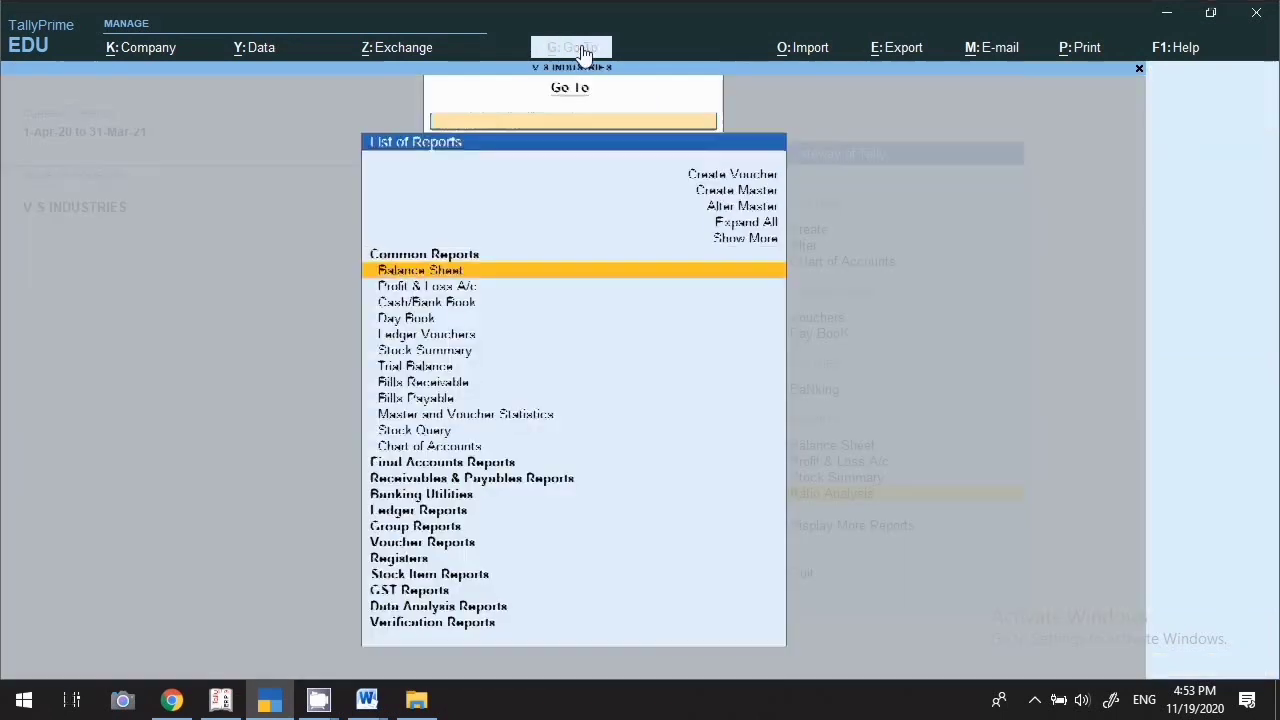
left_click(457, 296)
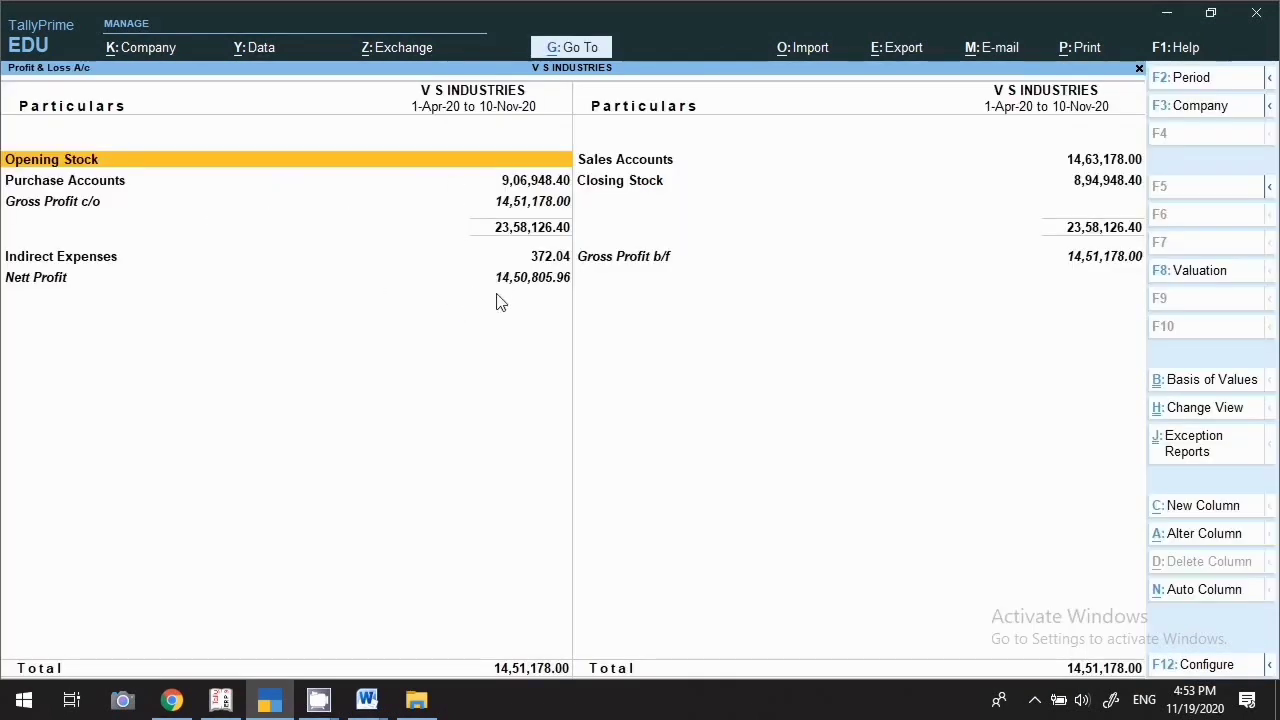
Open the Cash/Bank Book, then the Day Book showing Receipt No. 42 for 82,600.00
left_click(584, 50)
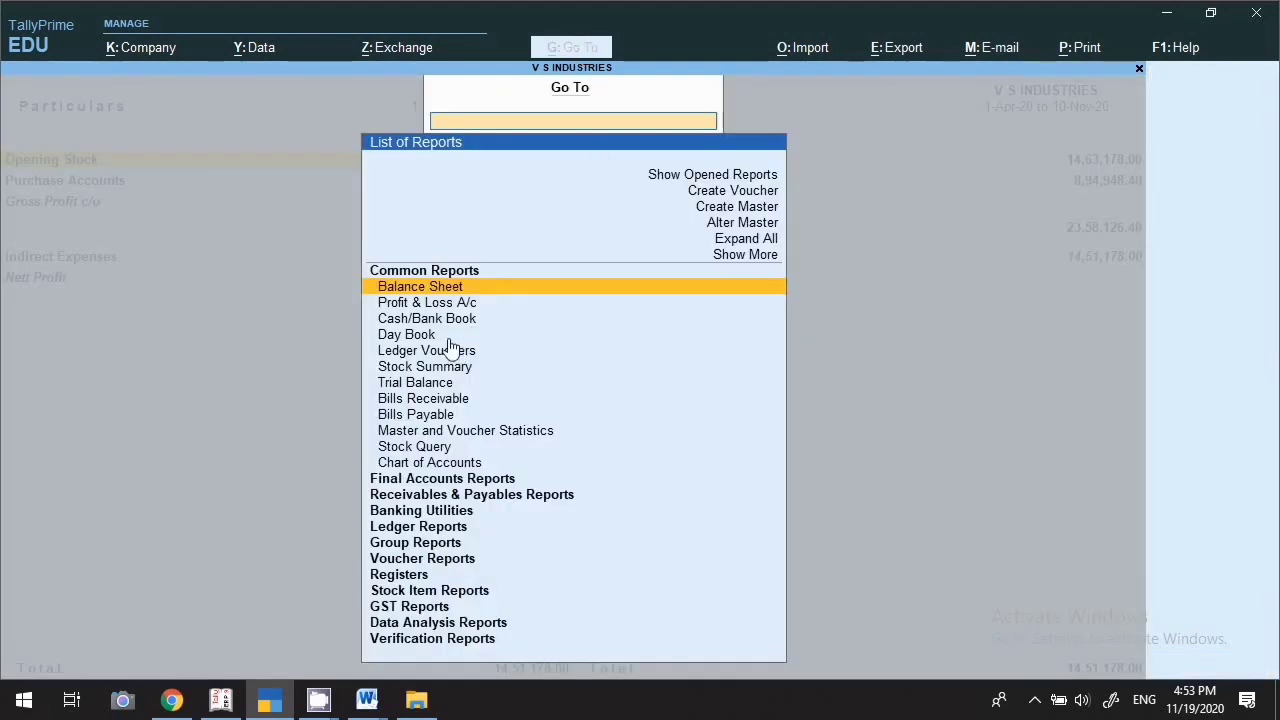
key("Down")
key("Down")
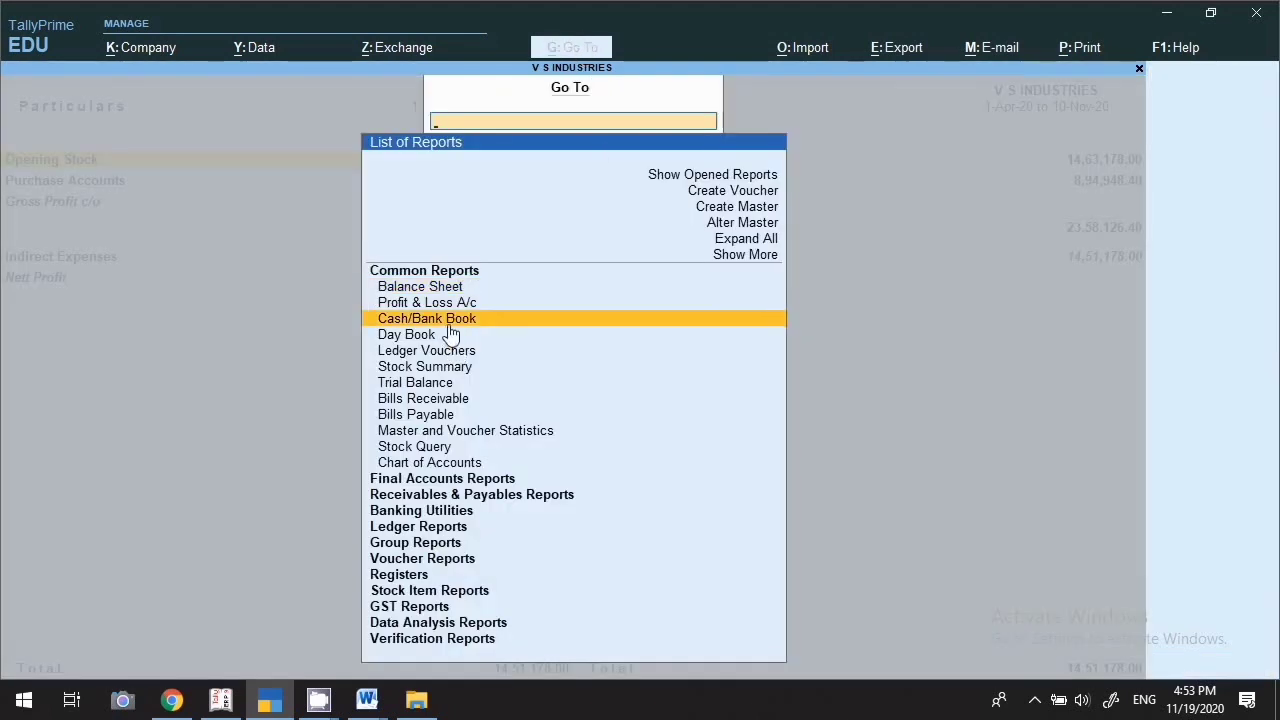
key("Return")
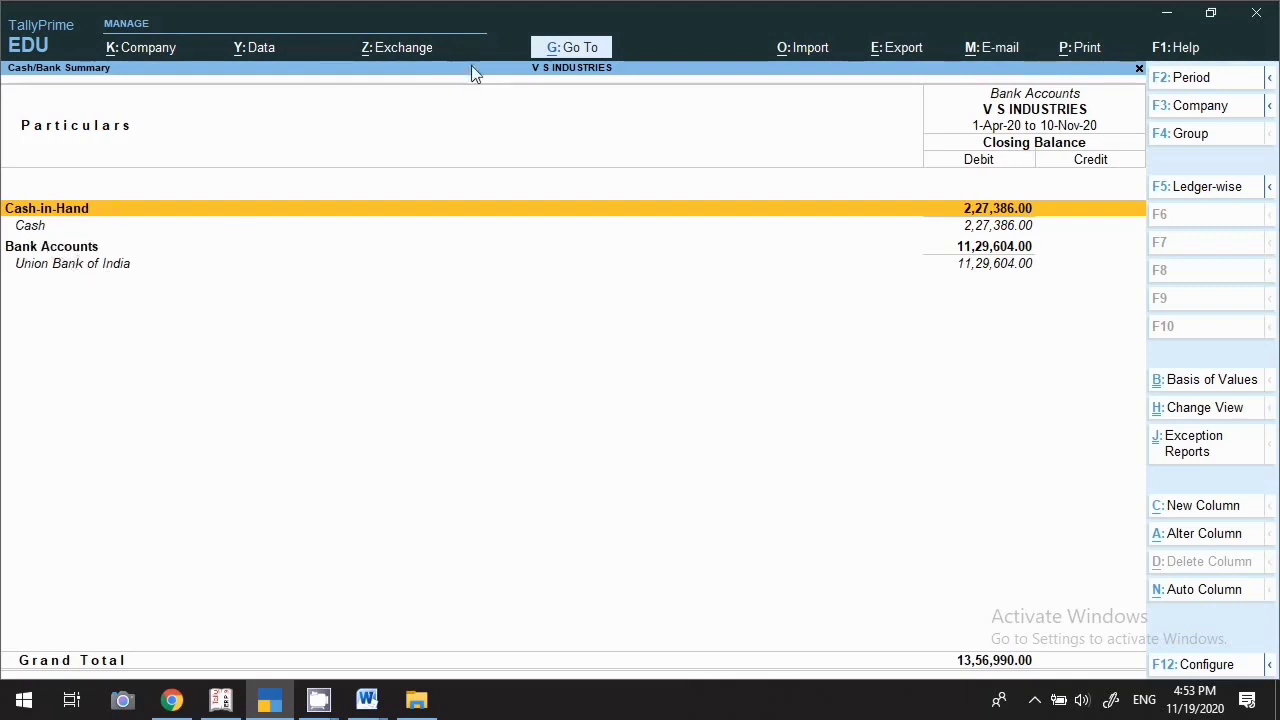
left_click(583, 52)
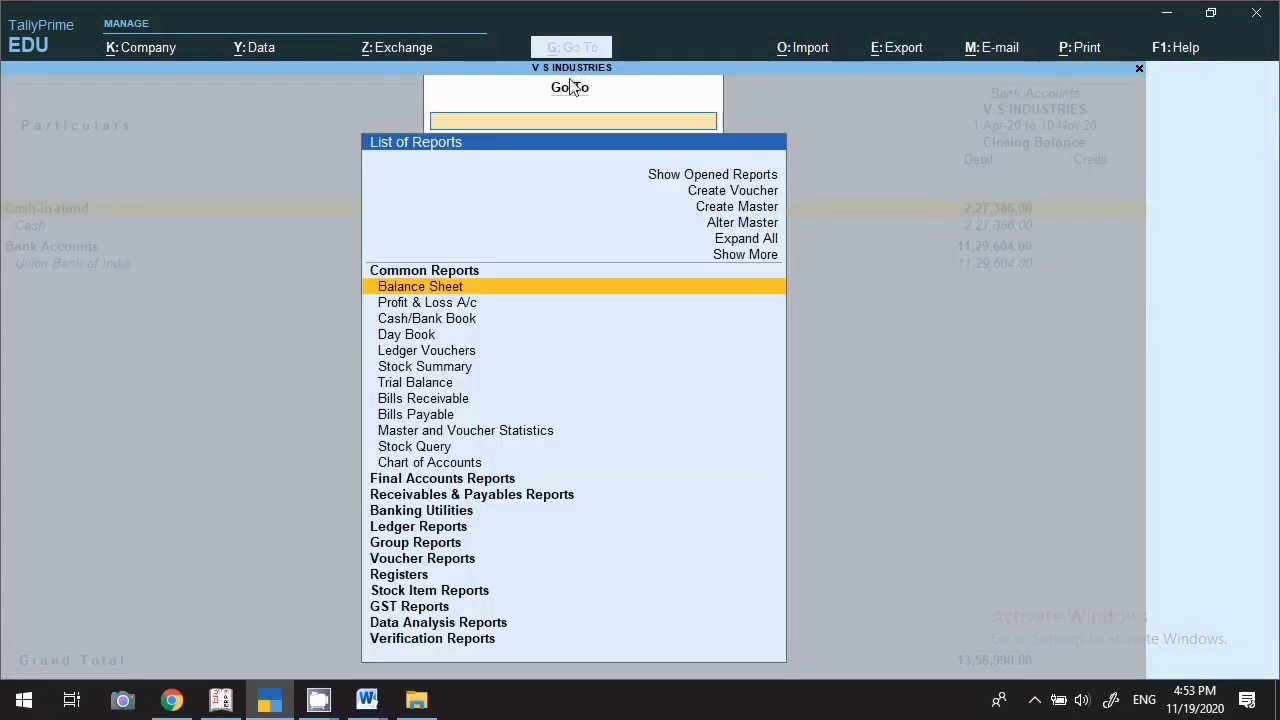
left_click(410, 340)
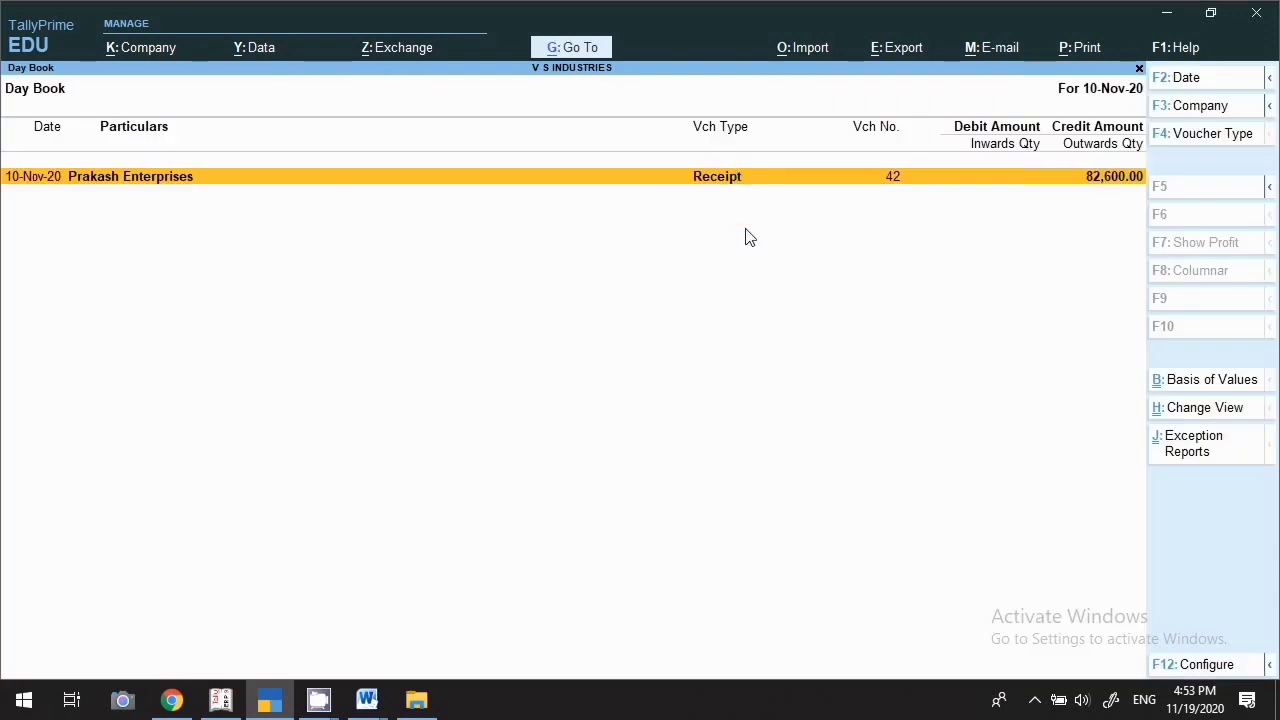
Show Ledger Vouchers for B R Industries and accept the 1-Apr-20 to 10-Nov-20 period
left_click(590, 49)
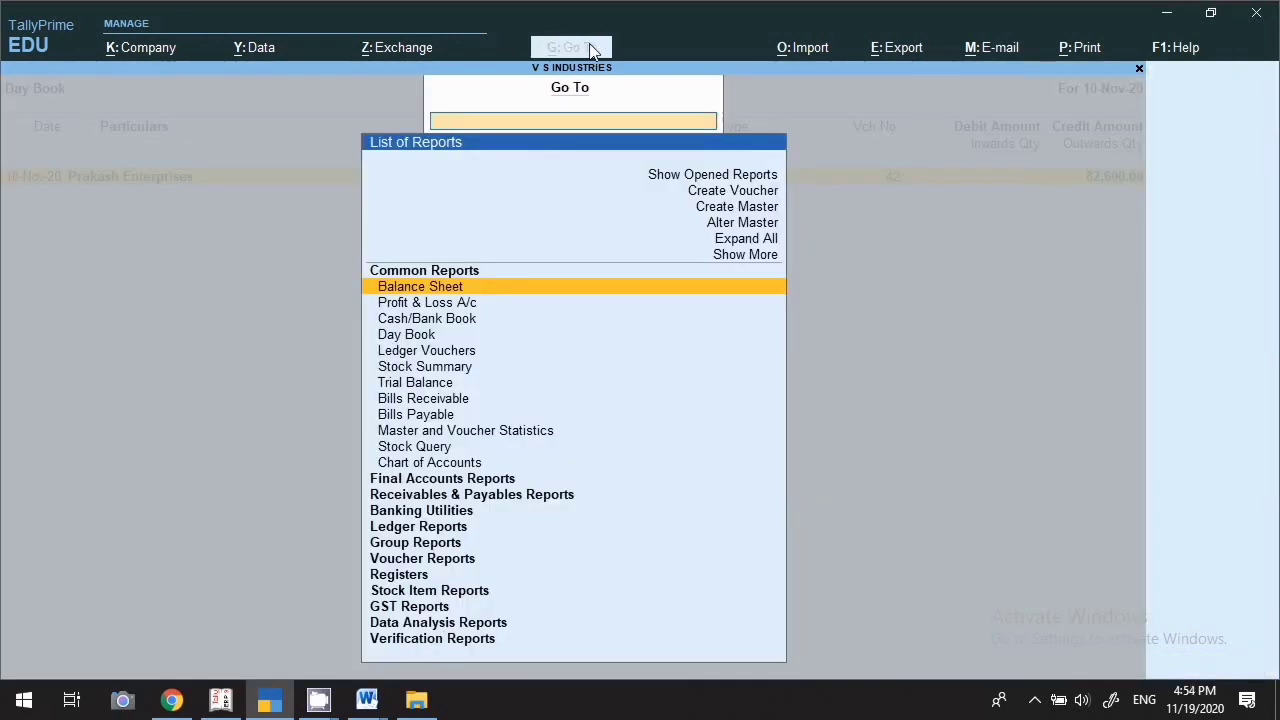
left_click(437, 360)
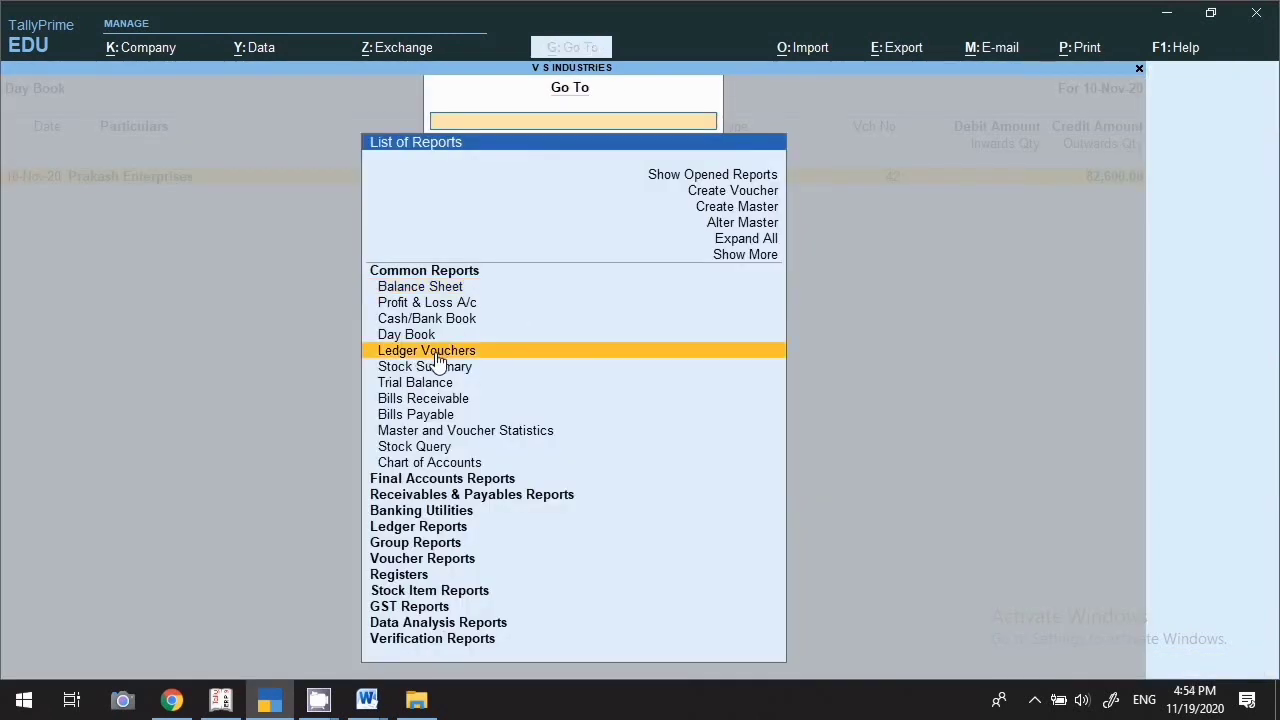
left_click(437, 360)
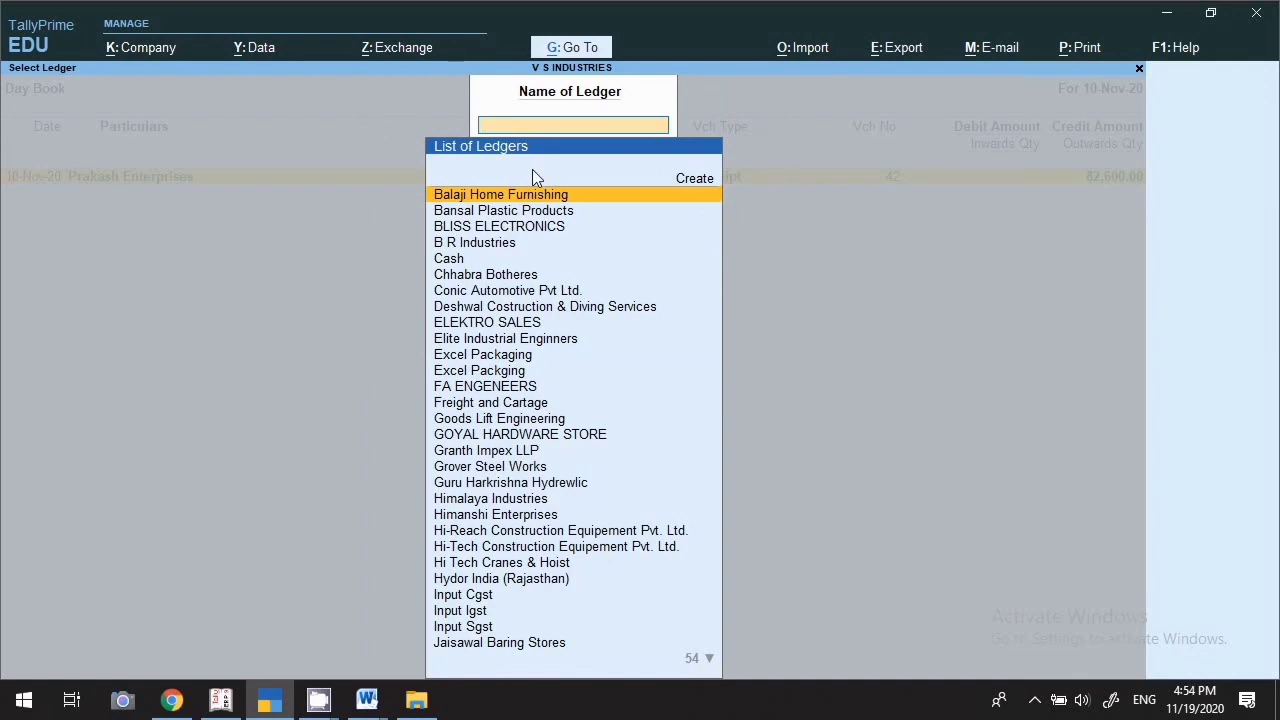
type("Brin")
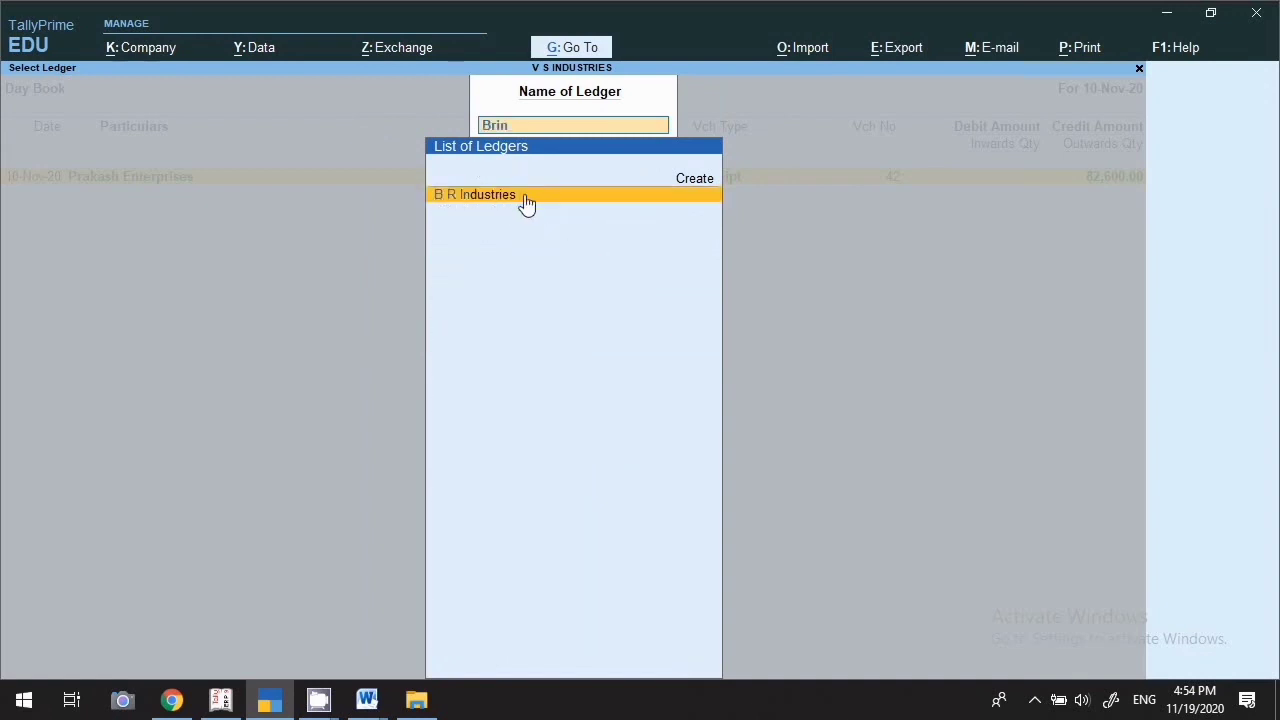
left_click(525, 197)
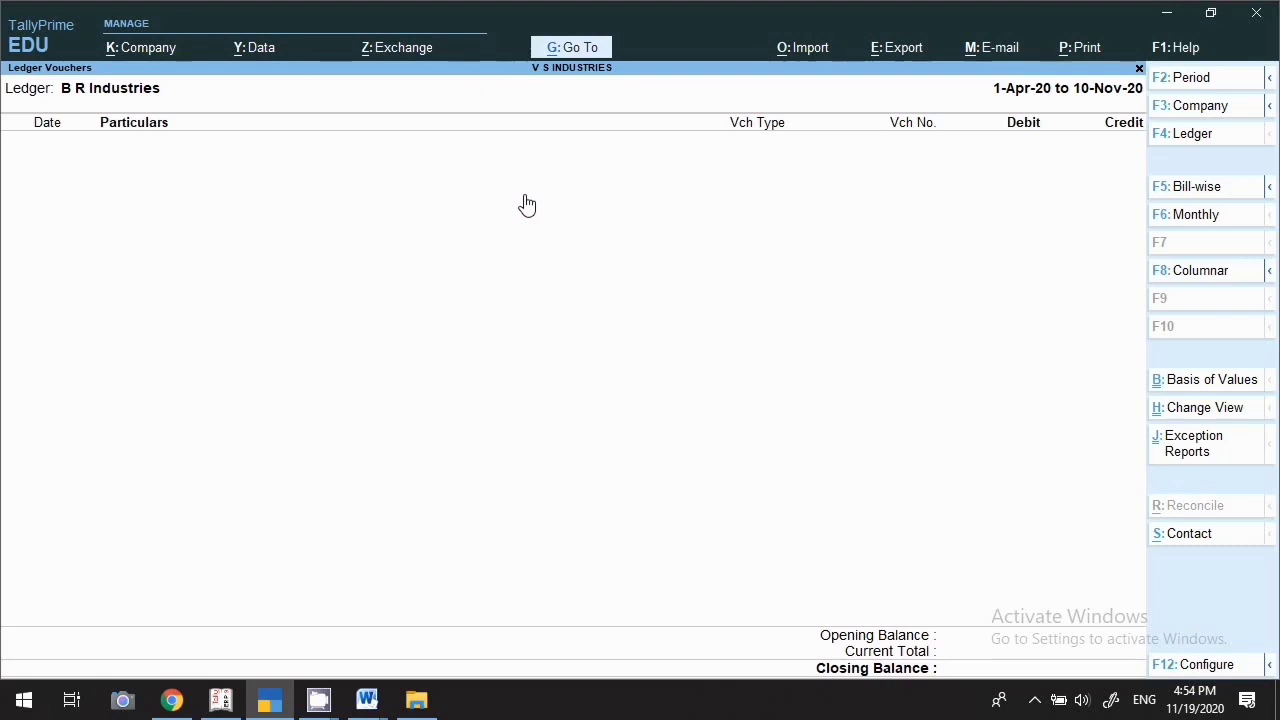
key("F2")
key("Return")
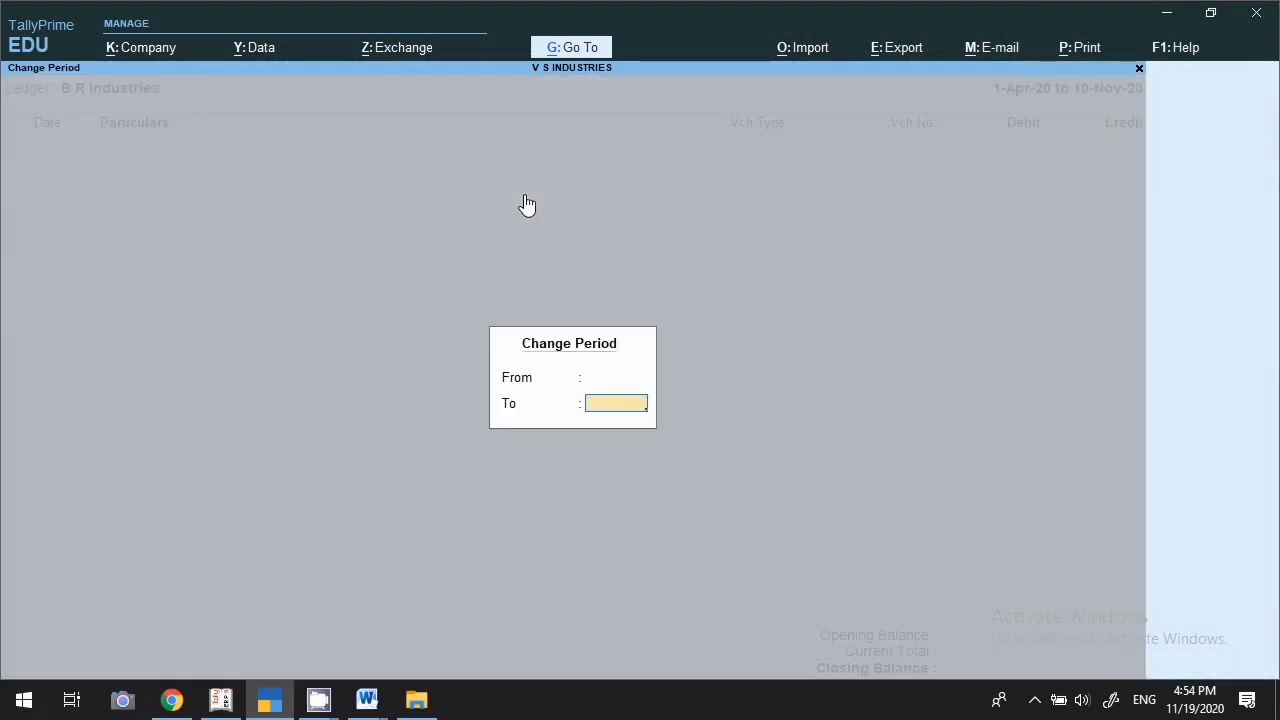
key("Return")
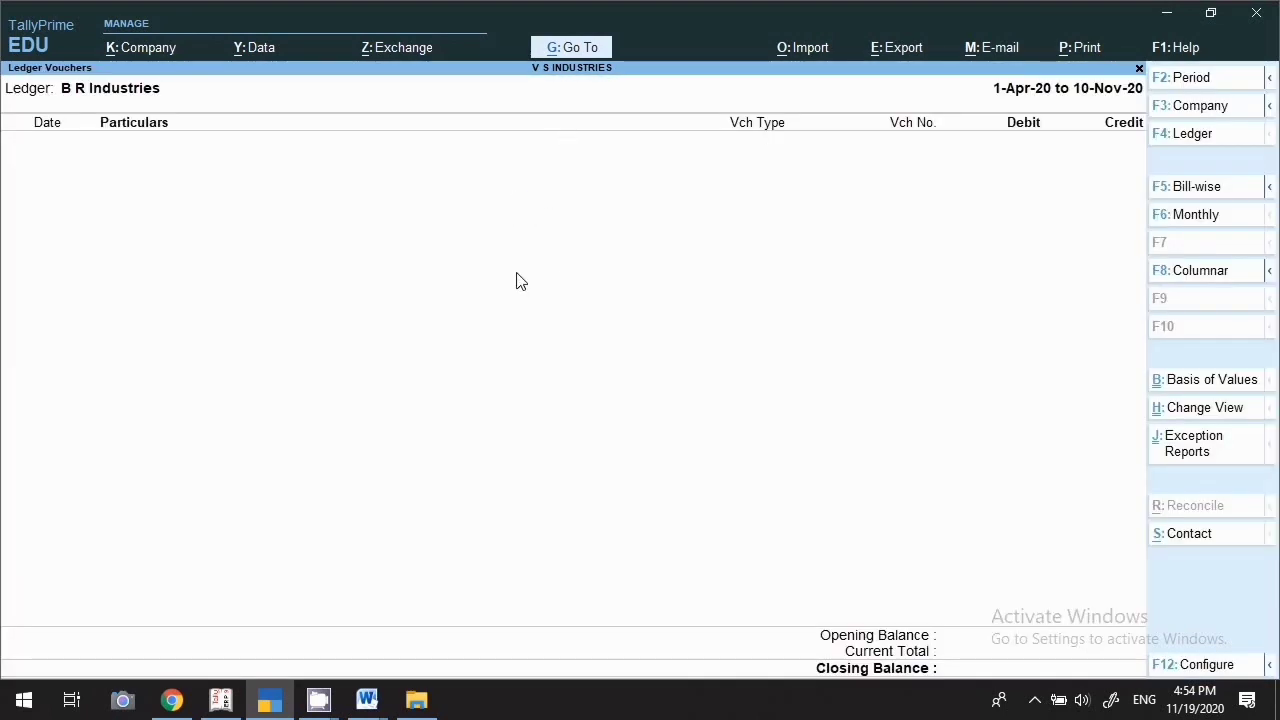
Open the Stock Summary totalling 8,94,948.40 and scroll down and back up through its items
left_click(563, 49)
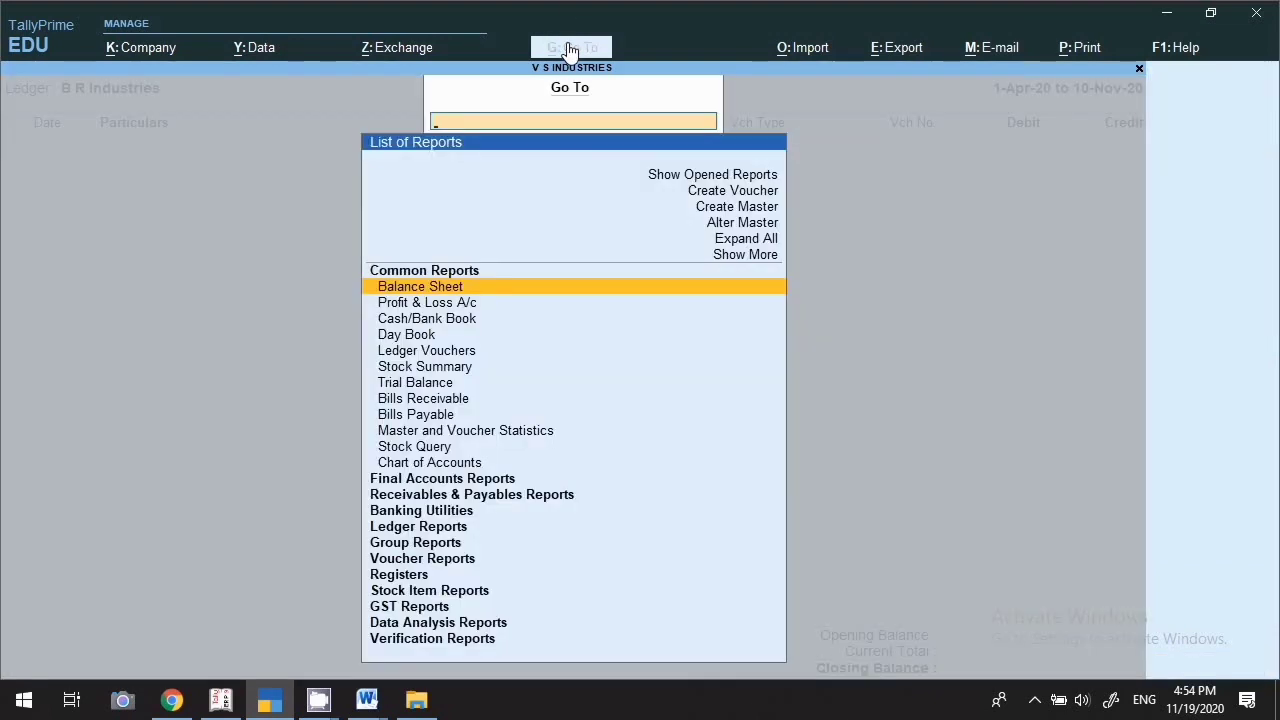
left_click(409, 370)
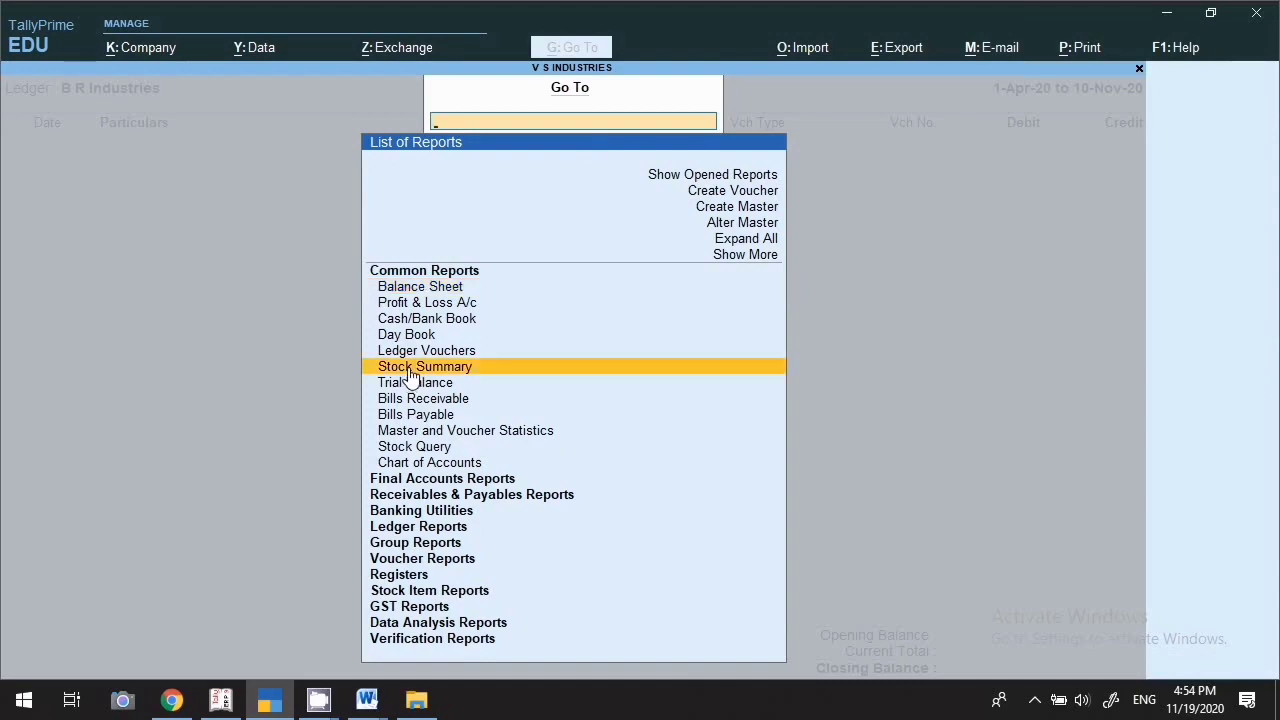
left_click(409, 370)
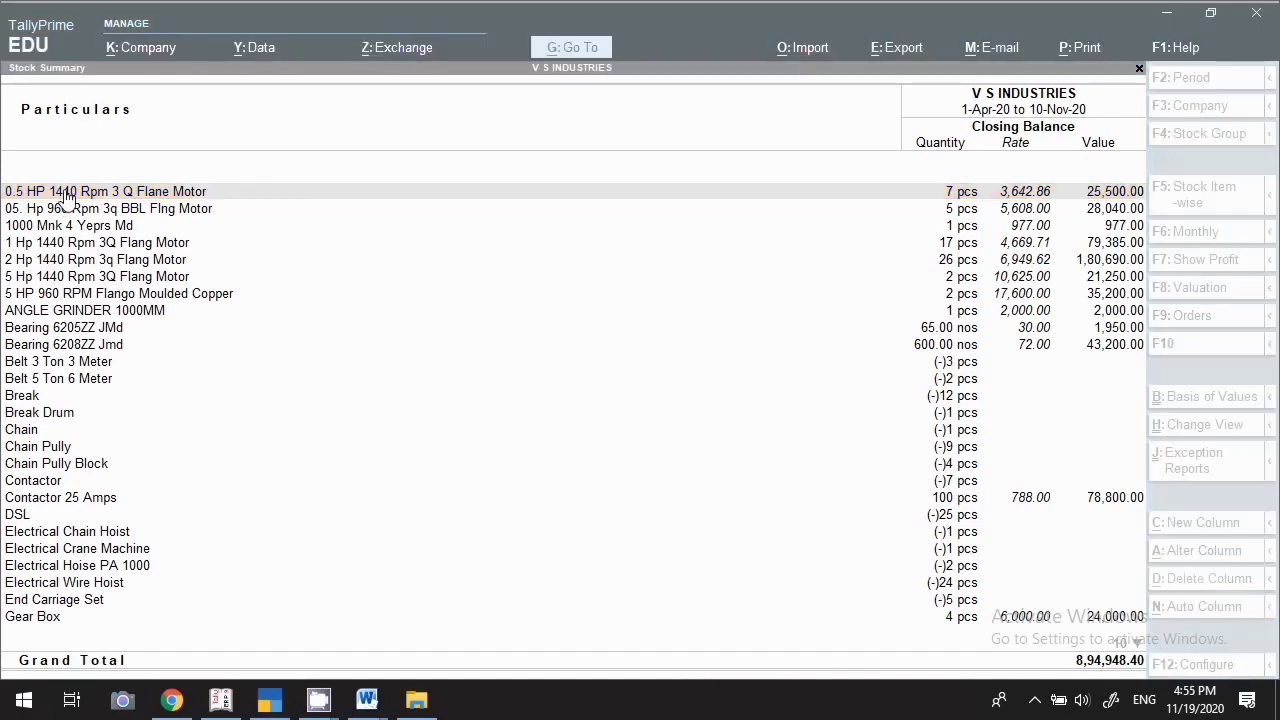
left_click(132, 333)
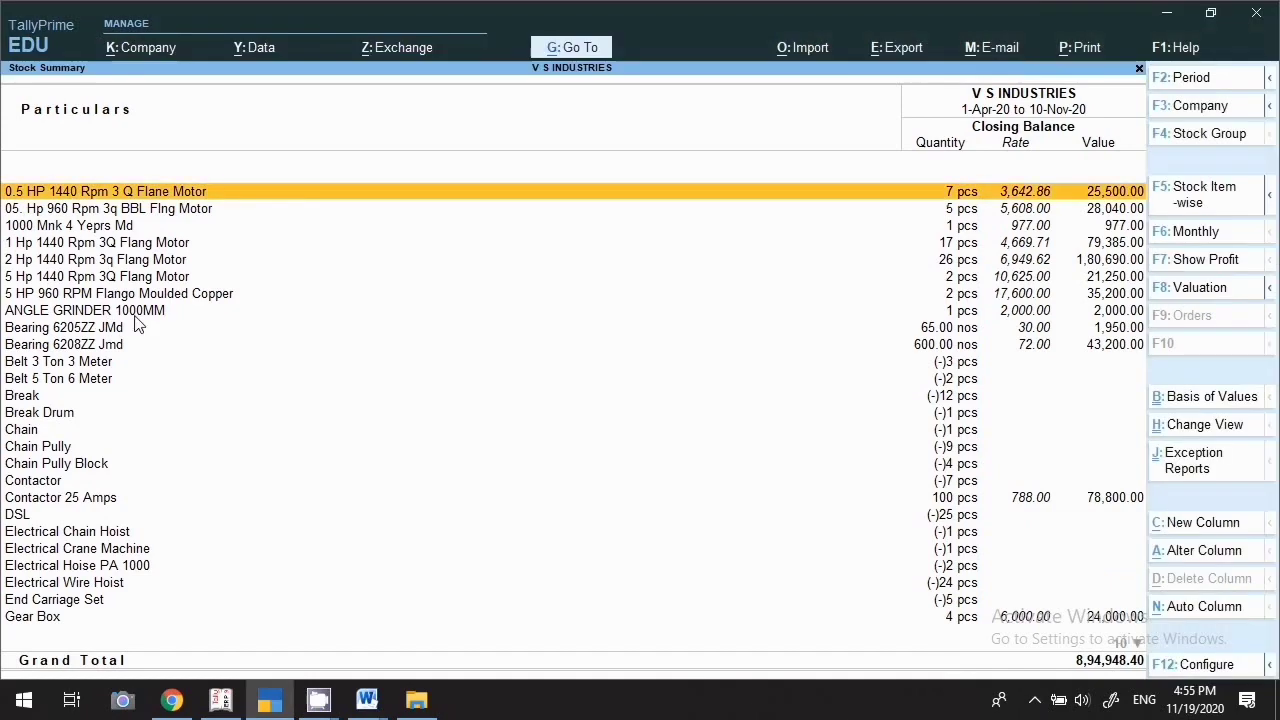
left_click(205, 440)
scroll(205, 433, "down", 5)
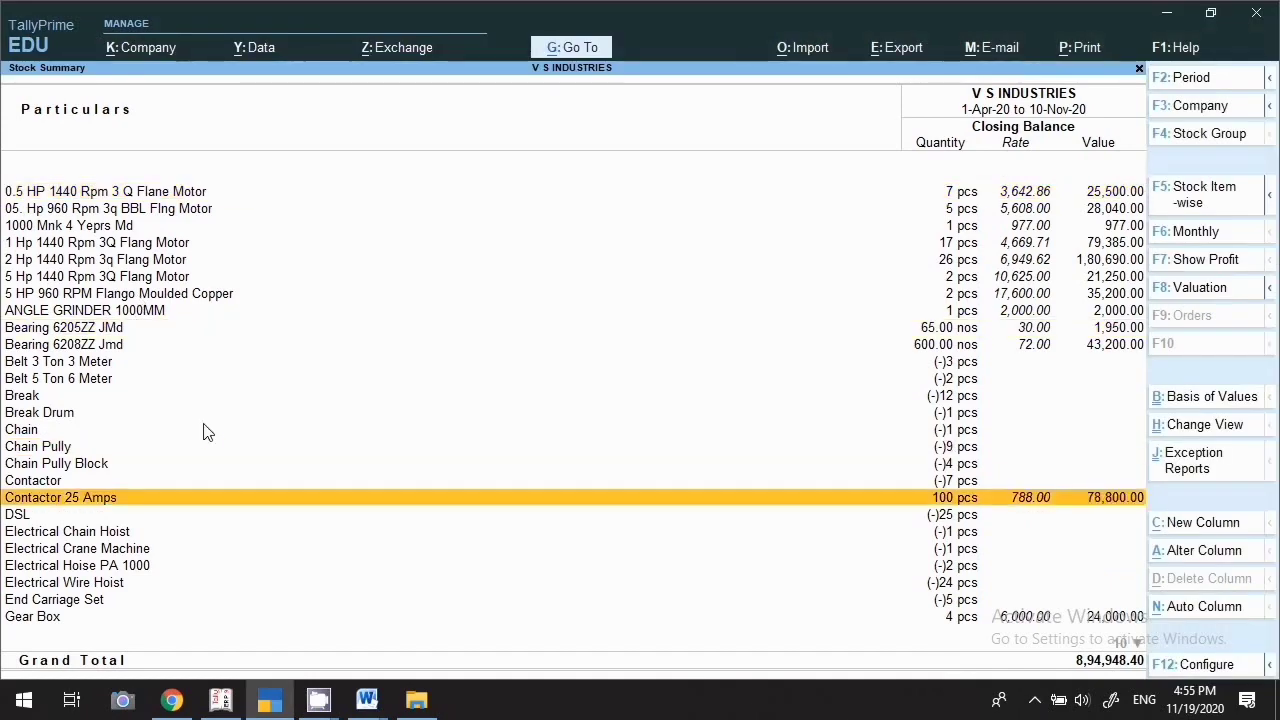
scroll(208, 432, "down", 3)
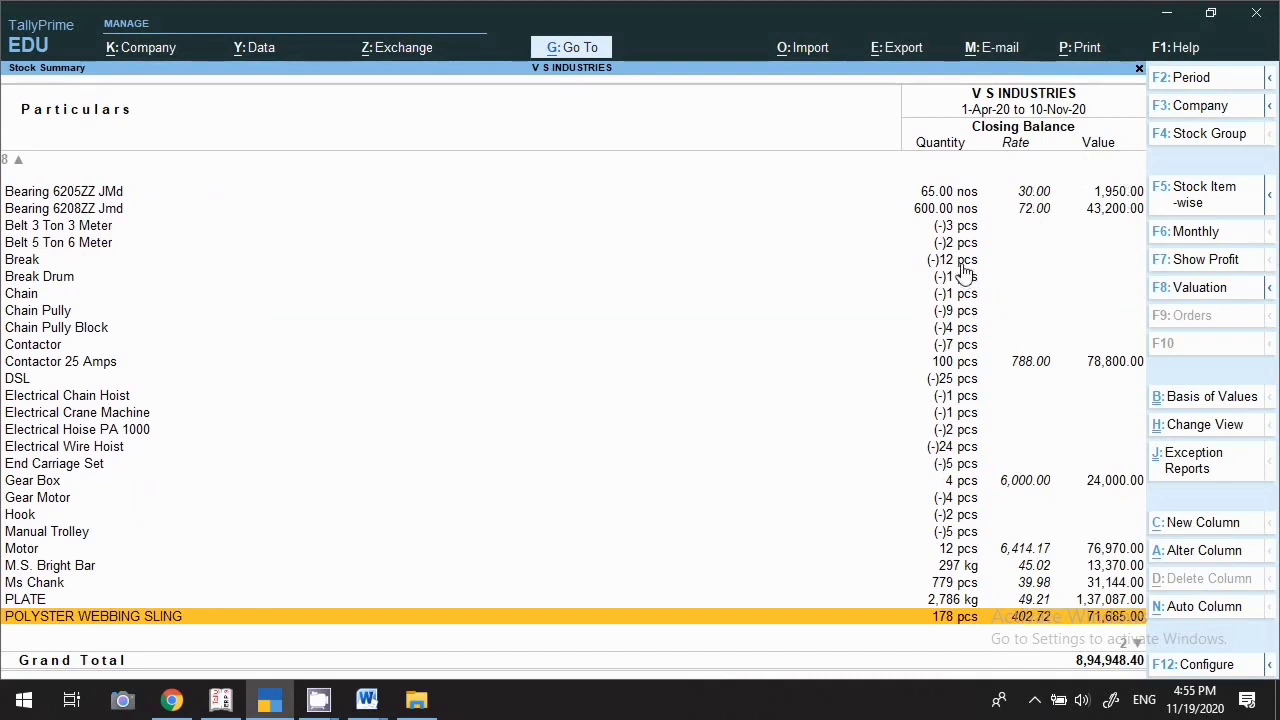
scroll(958, 278, "up", 7)
scroll(955, 284, "up", 8)
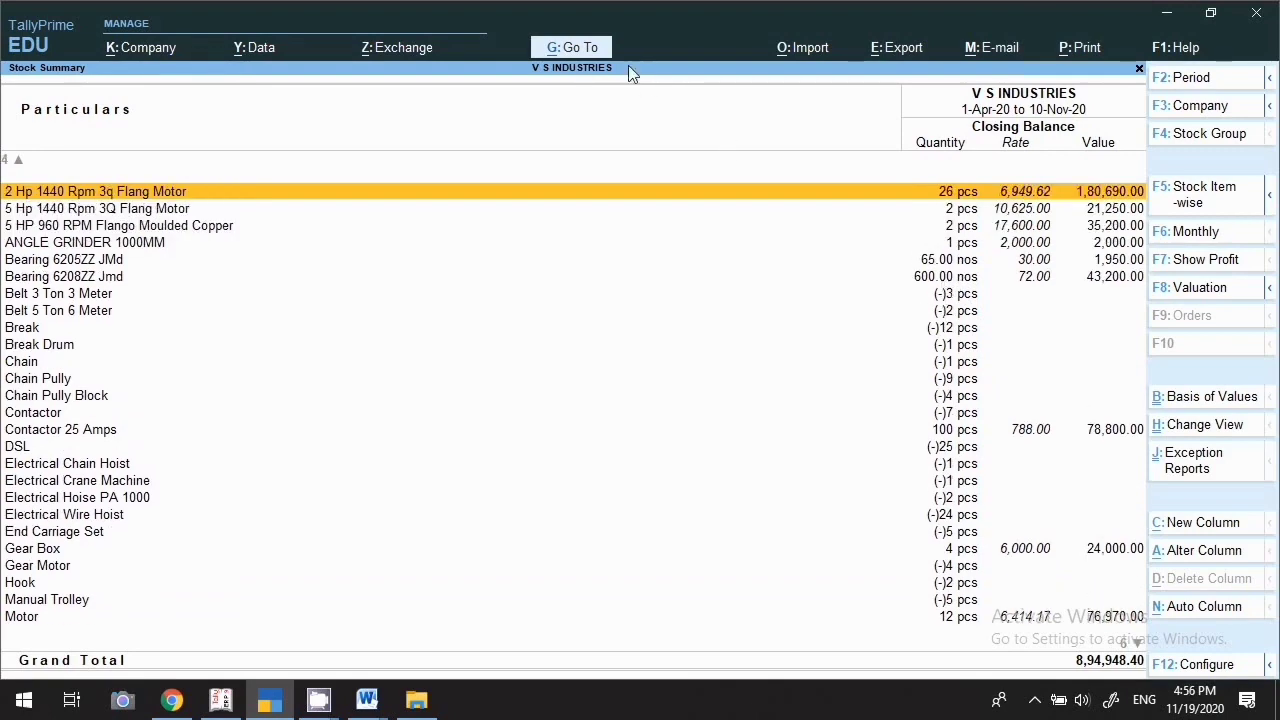
Open the Trial Balance at 27,31,875.00, step through Fixed Assets and sales rows, then recall the report list
left_click(565, 48)
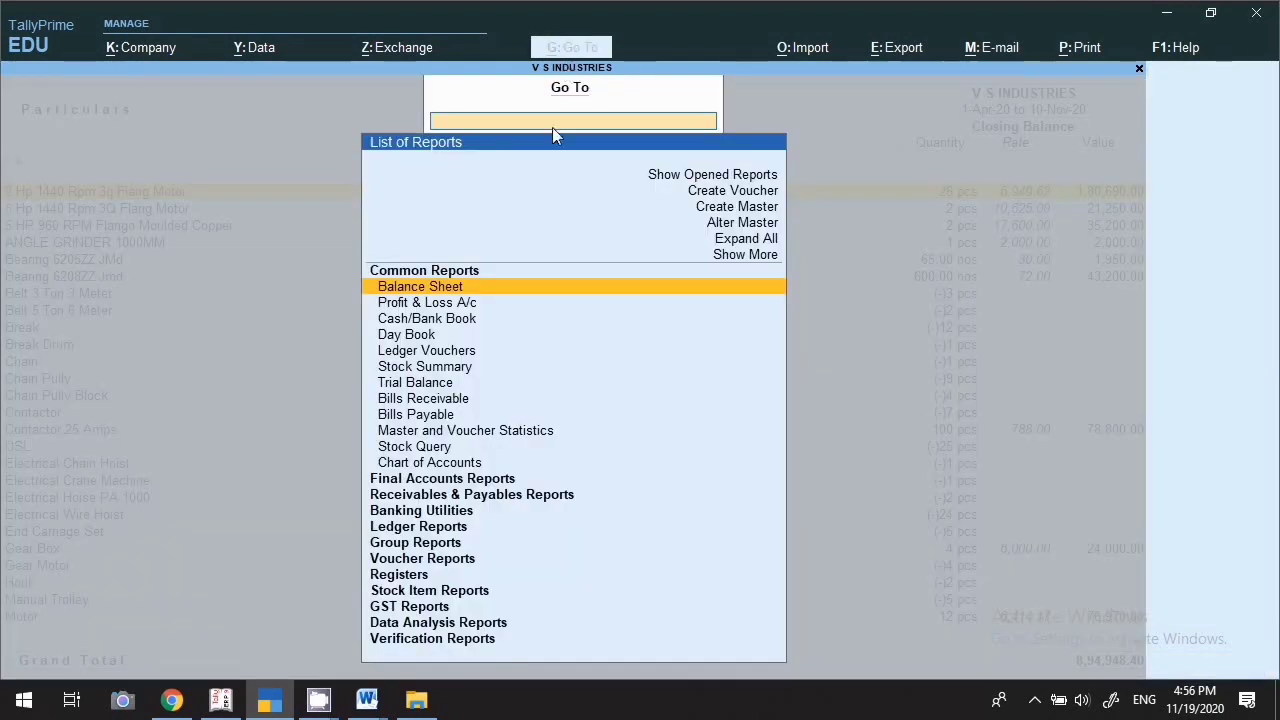
left_click(415, 389)
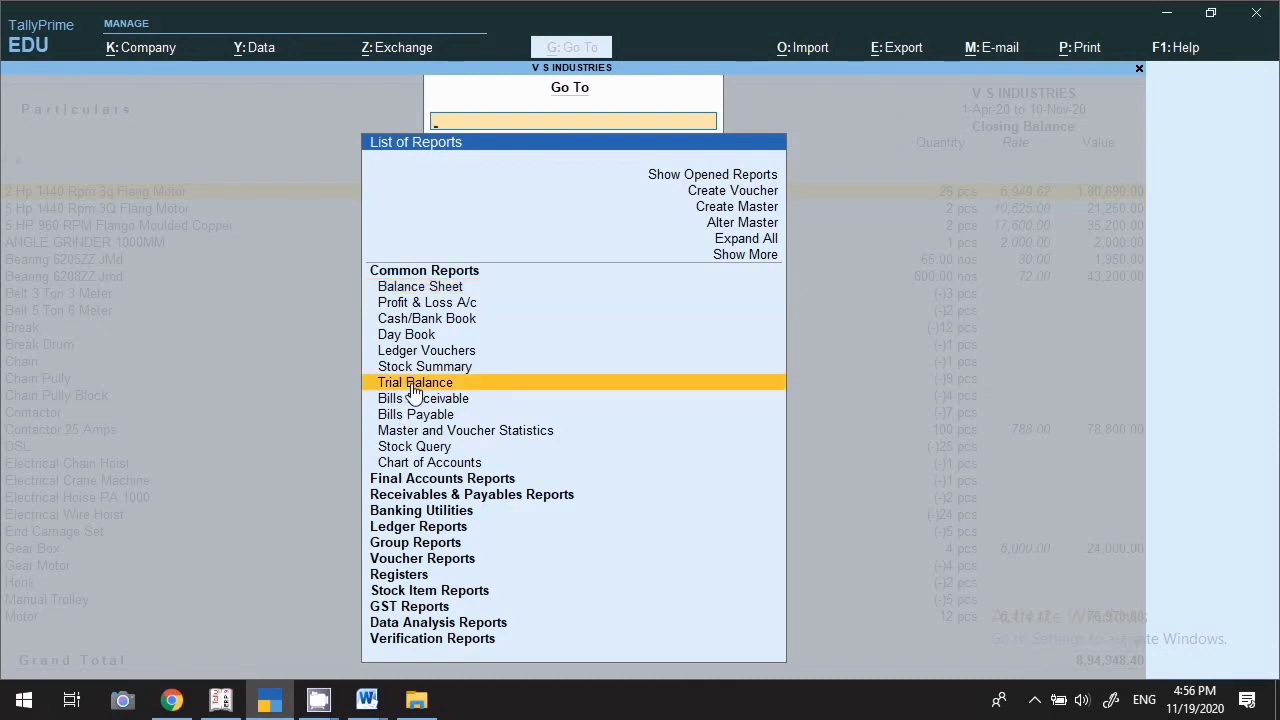
left_click(415, 390)
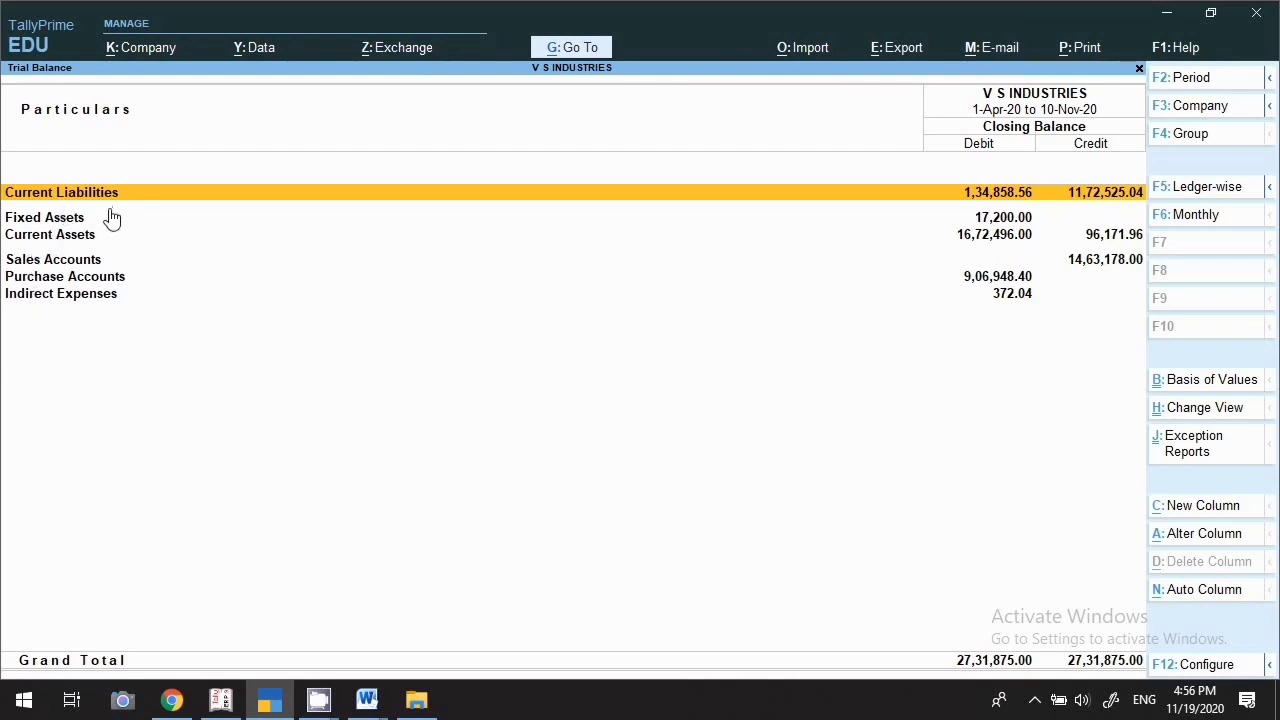
key("Down")
key("Down")
key("Down")
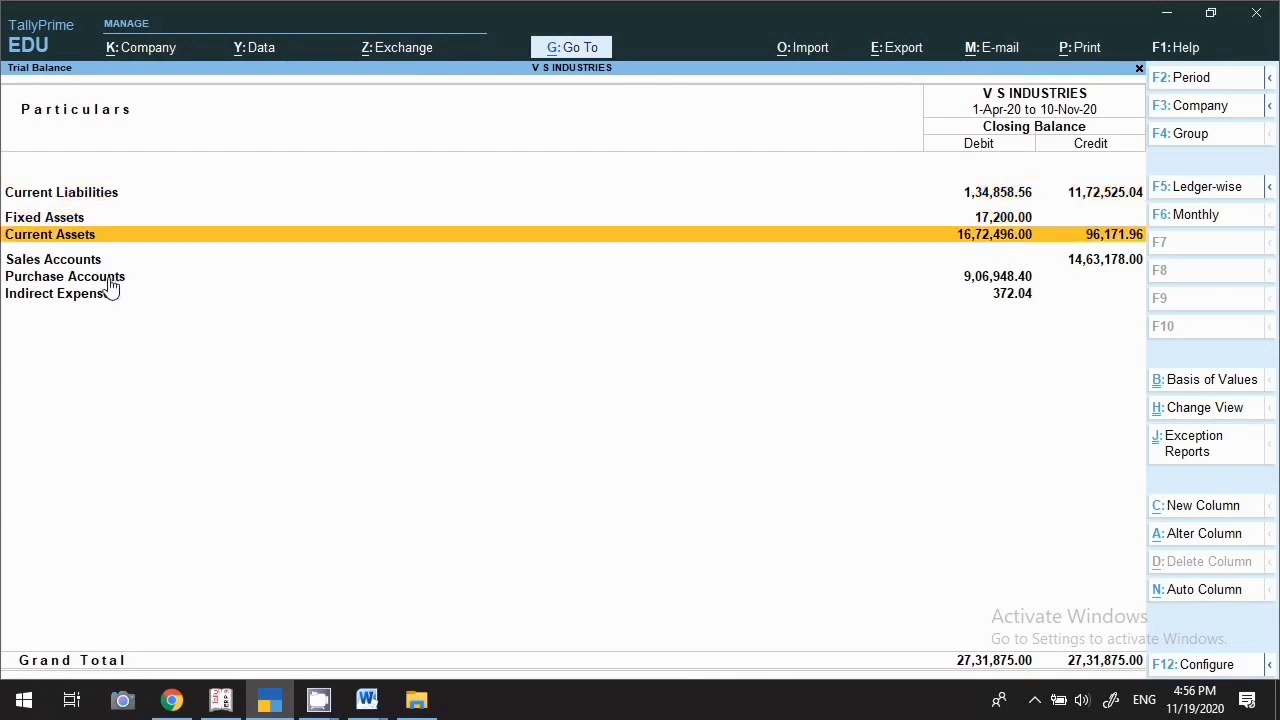
key("Down")
key("Down")
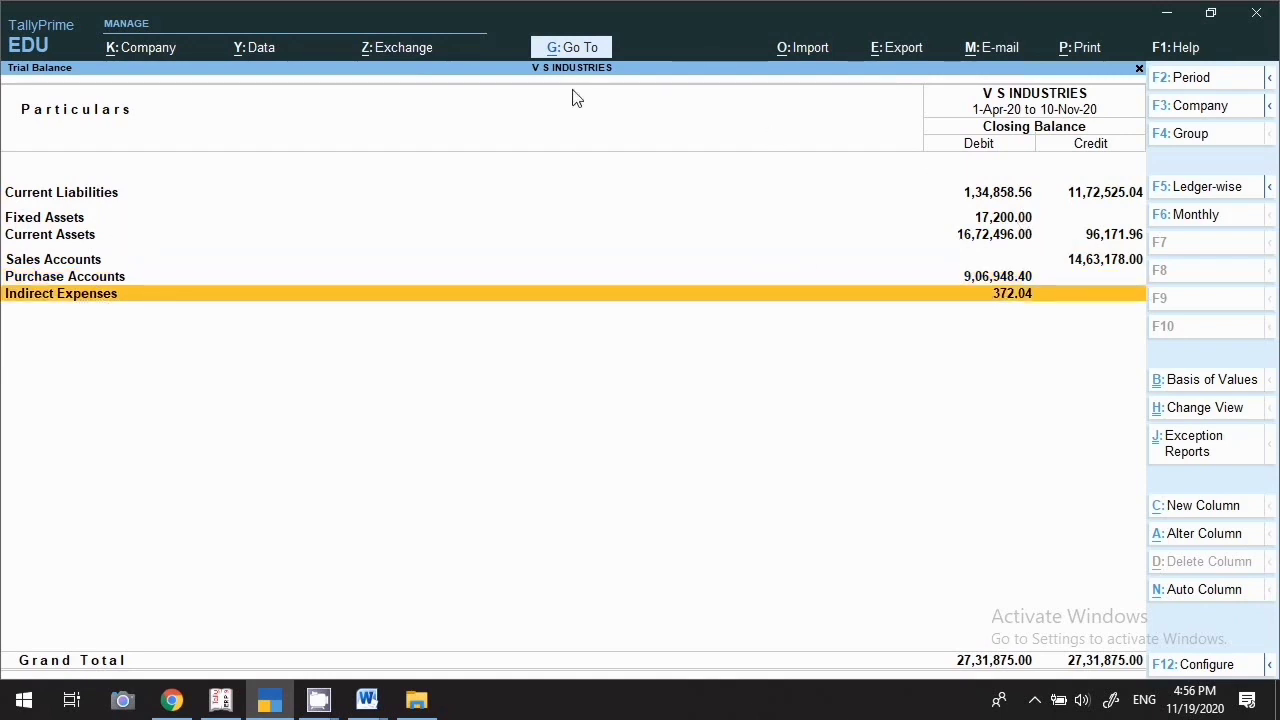
left_click(558, 52)
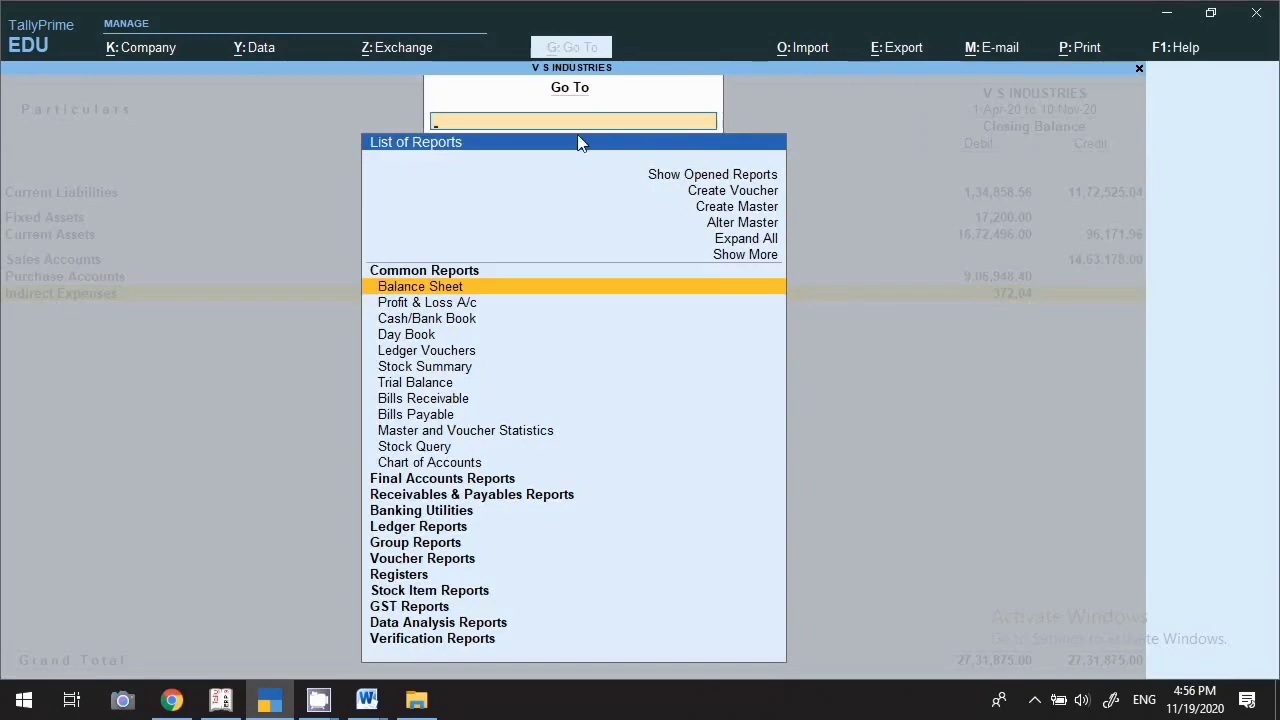
View Bills Receivable, then Bills Payable totalling 15,88,650.00 down to MANJEEET TRADERS, and recall the report list
left_click(407, 400)
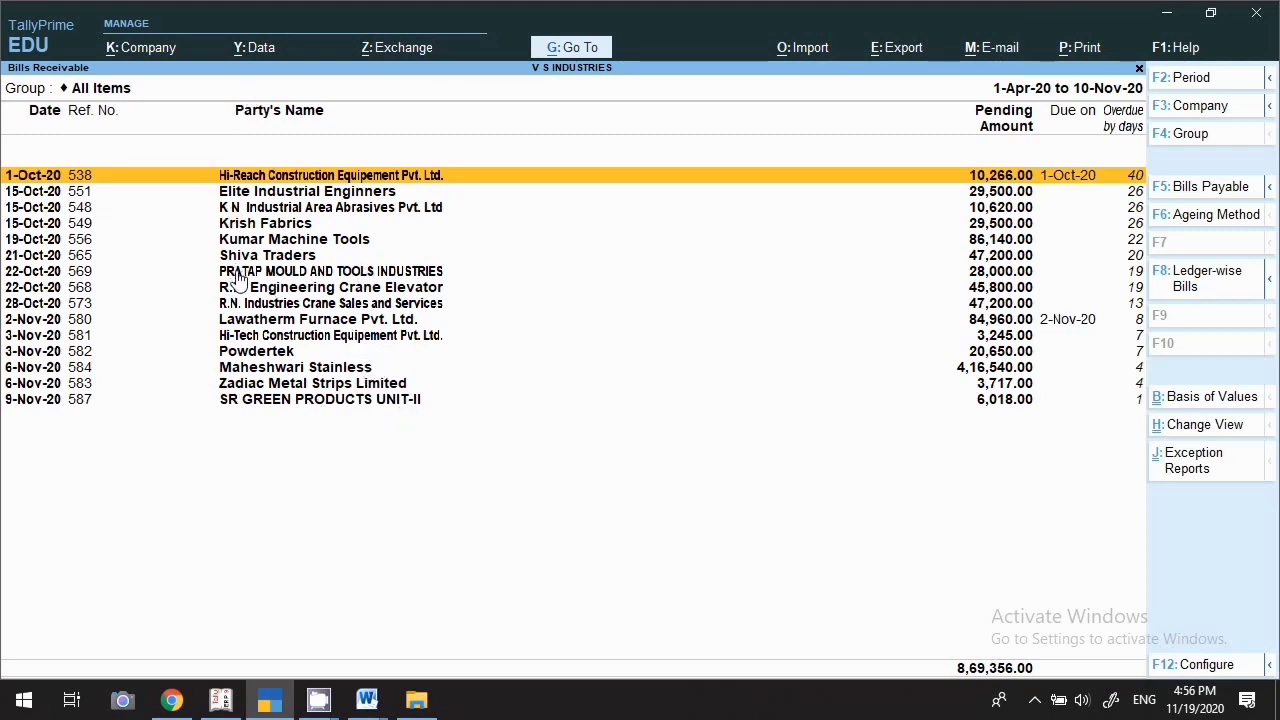
left_click(598, 54)
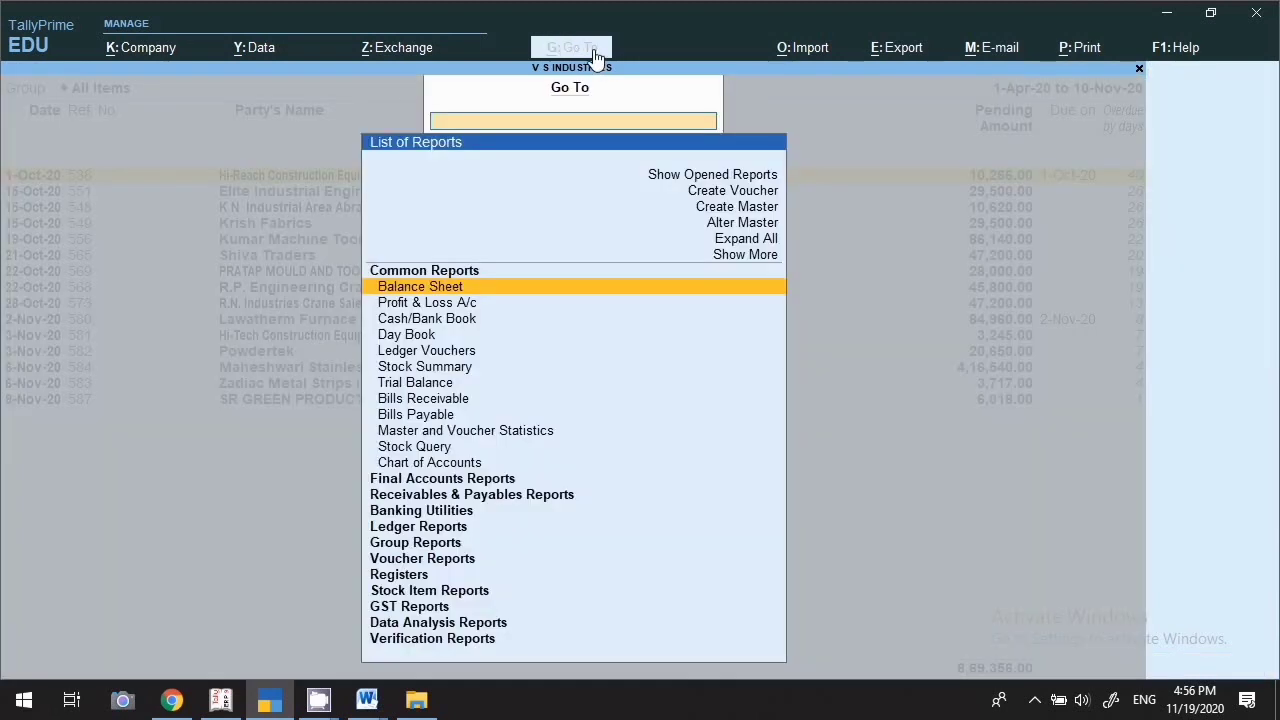
left_click(433, 421)
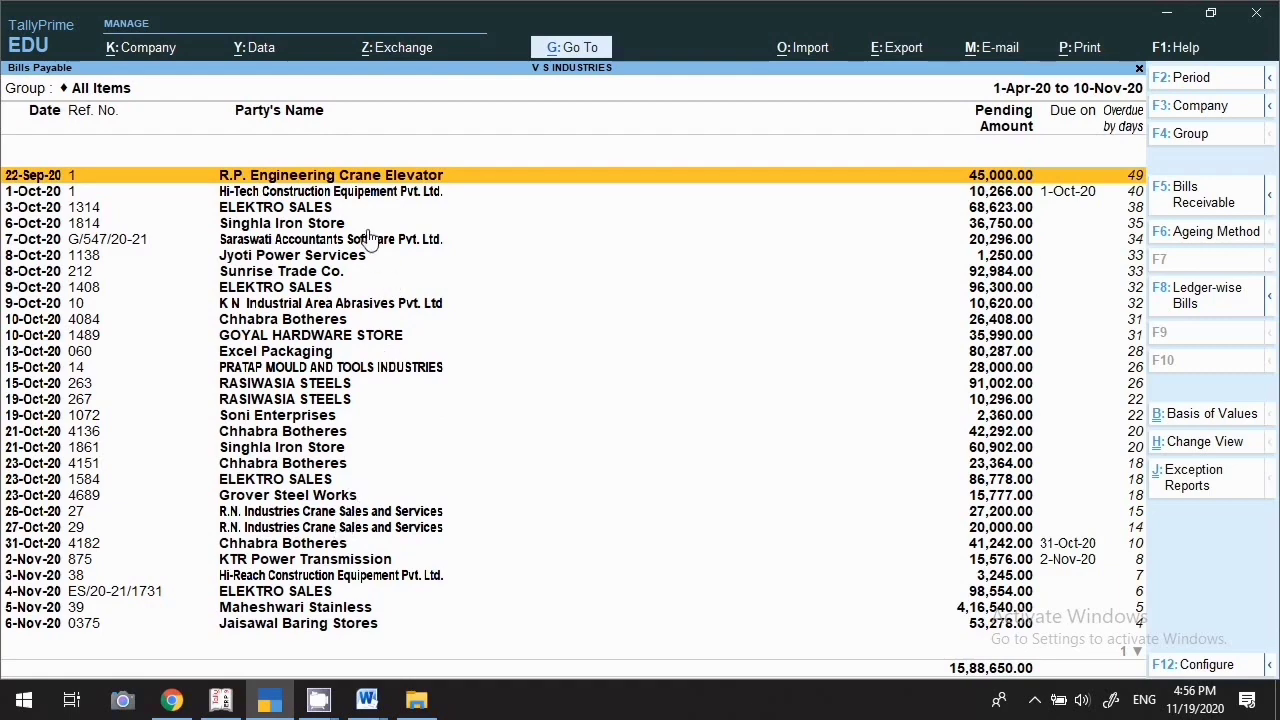
key("Down")
key("Down")
key("Down")
key("Down")
key("Down")
key("Down")
key("Down")
key("Down")
key("Down")
key("Down")
key("Down")
key("Down")
key("Down")
key("Down")
key("Down")
key("Down")
key("Down")
key("Down")
key("Down")
key("Down")
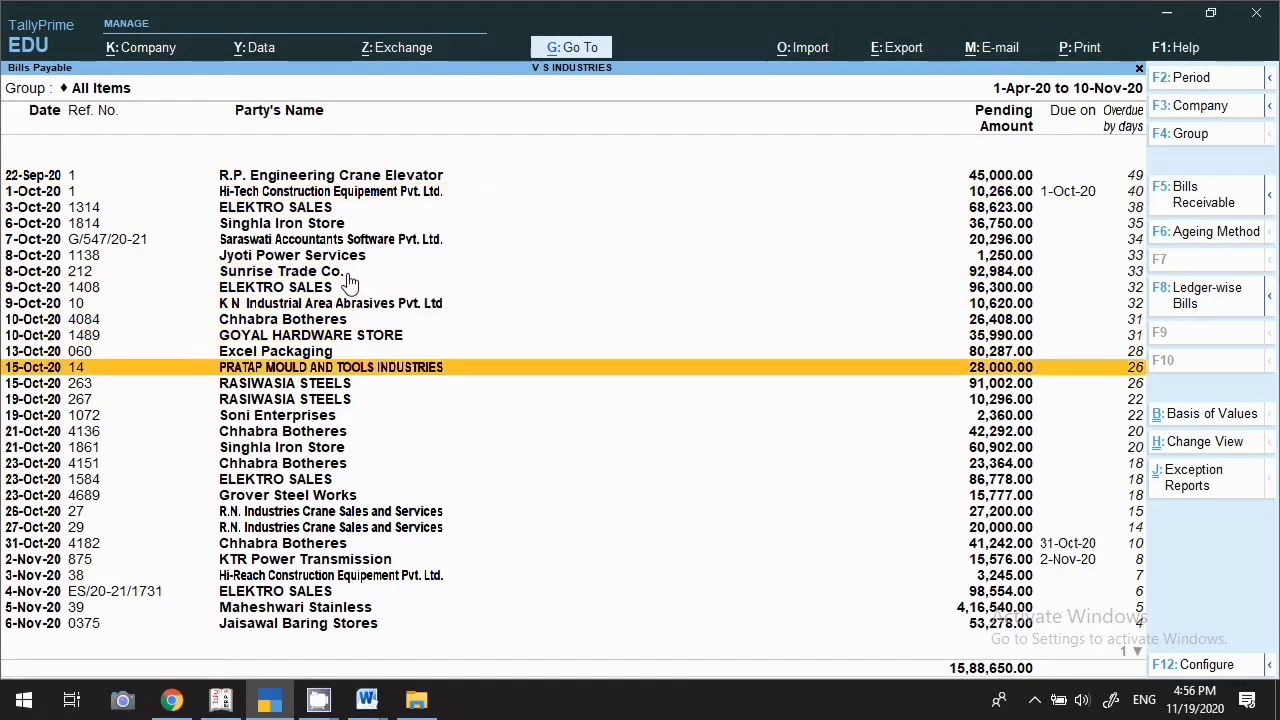
key("Down")
key("Down")
key("Down")
key("Down")
key("Down")
key("Down")
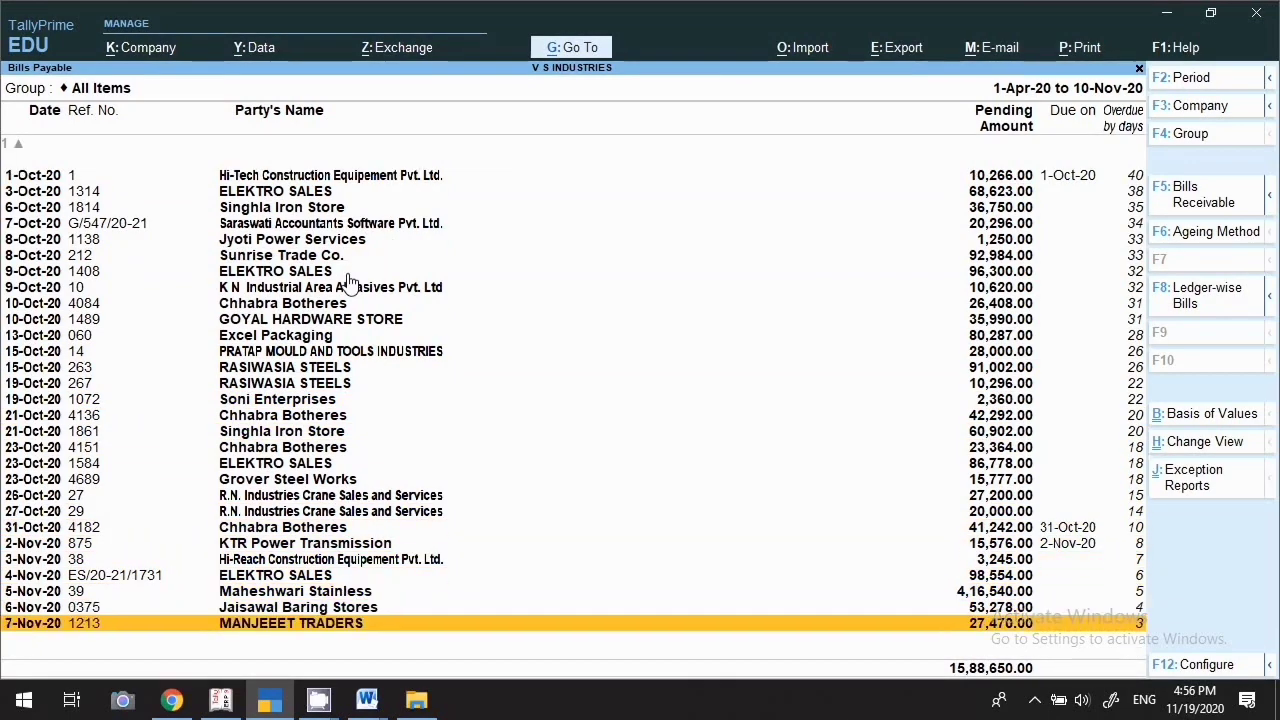
left_click(590, 47)
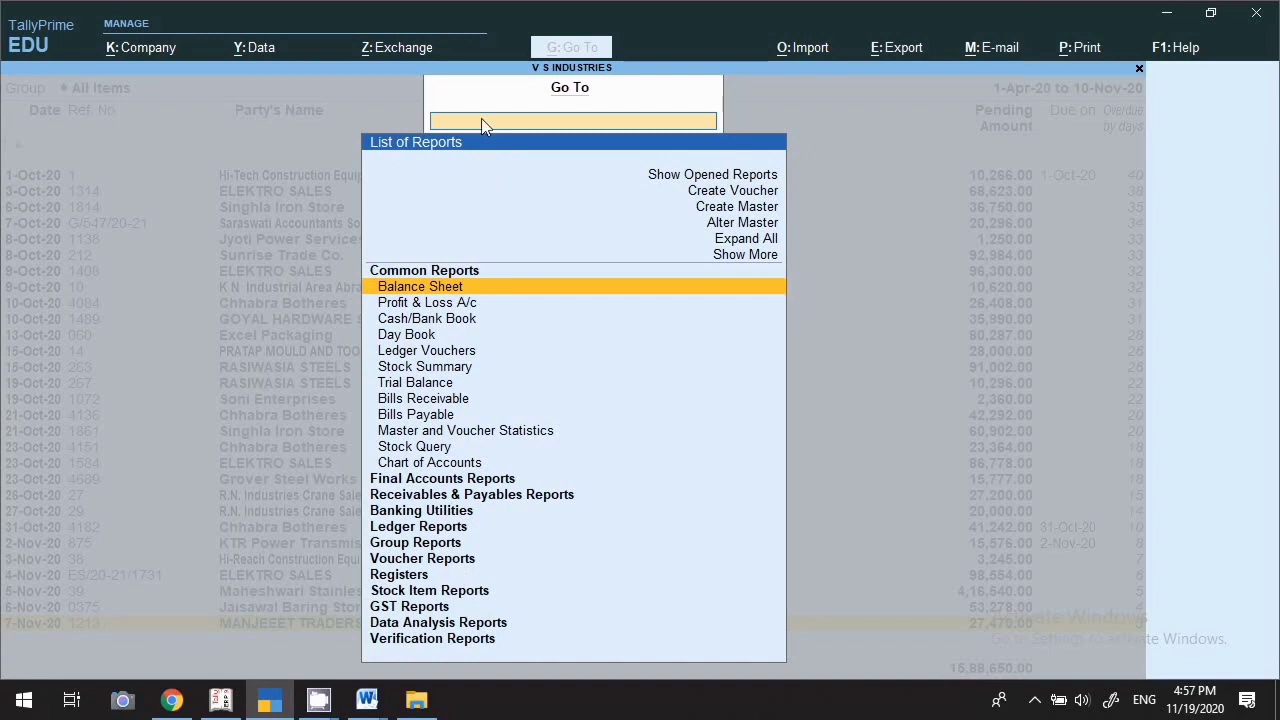
Open the GSTR-1 report from the GST Reports group via a Gst1 search
left_click(382, 612)
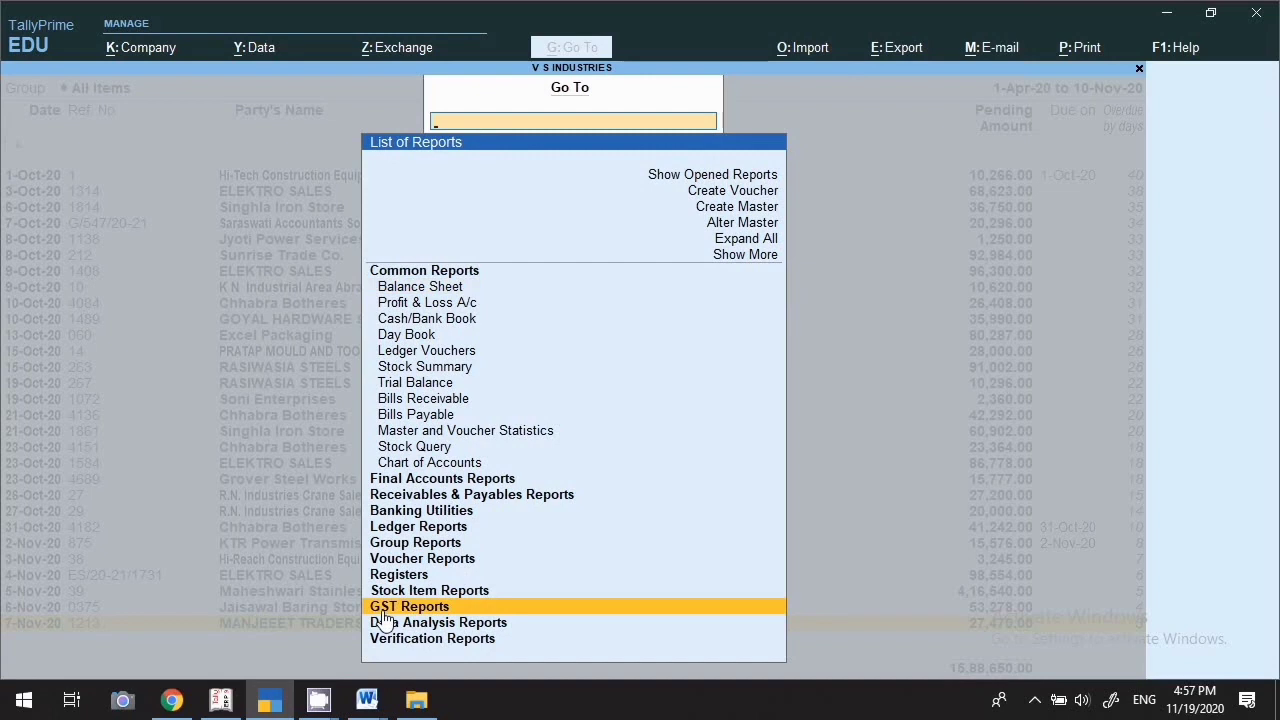
left_click(382, 613)
key("Escape")
left_click(428, 612)
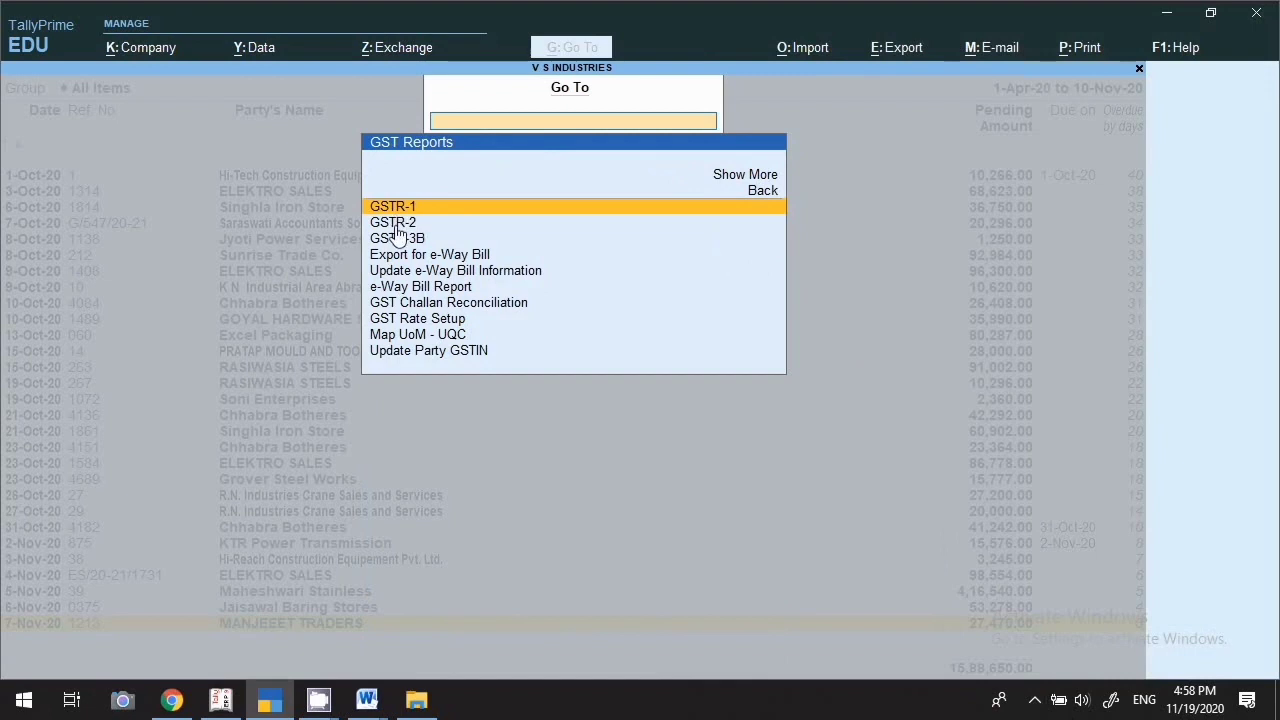
key("Down")
key("Down")
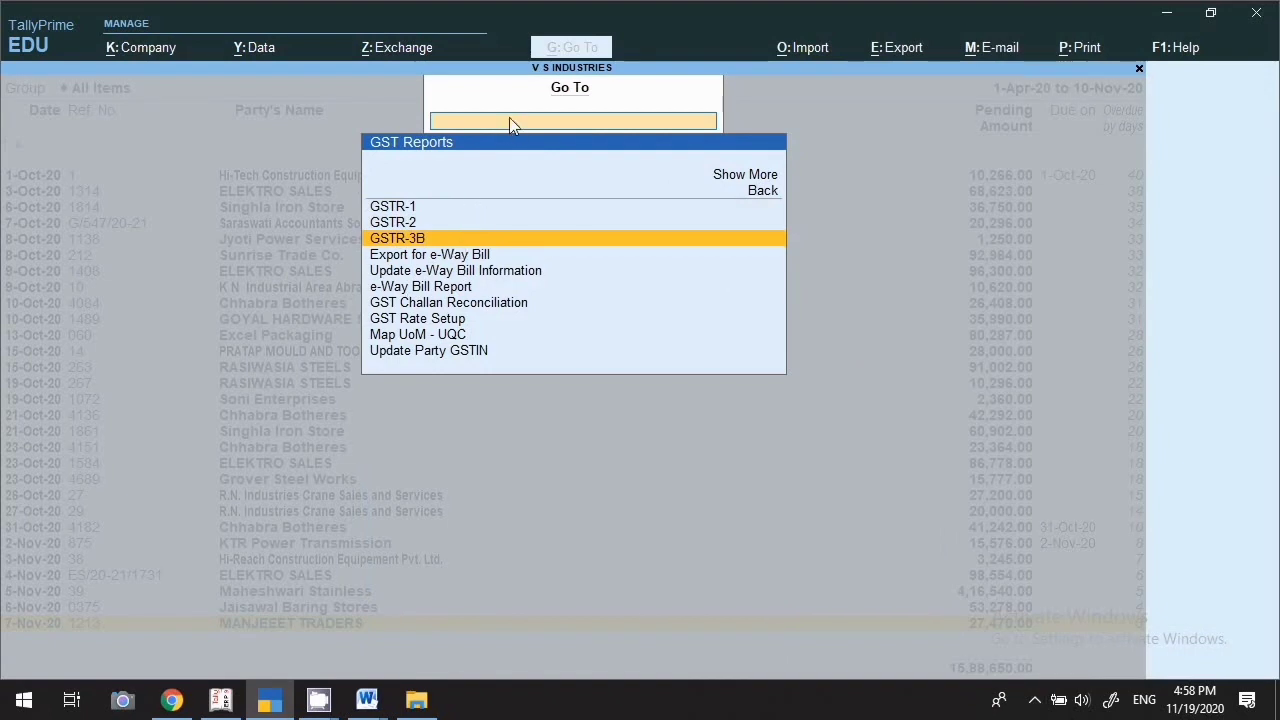
type("Gst")
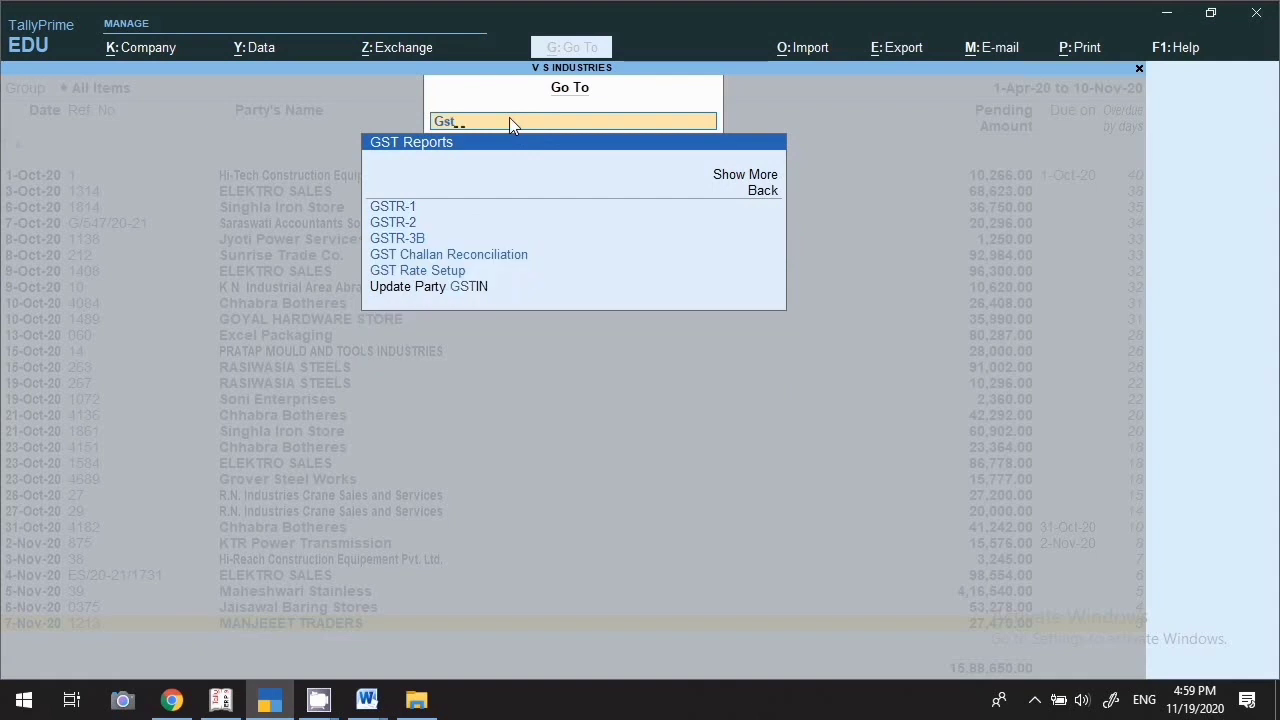
type("1")
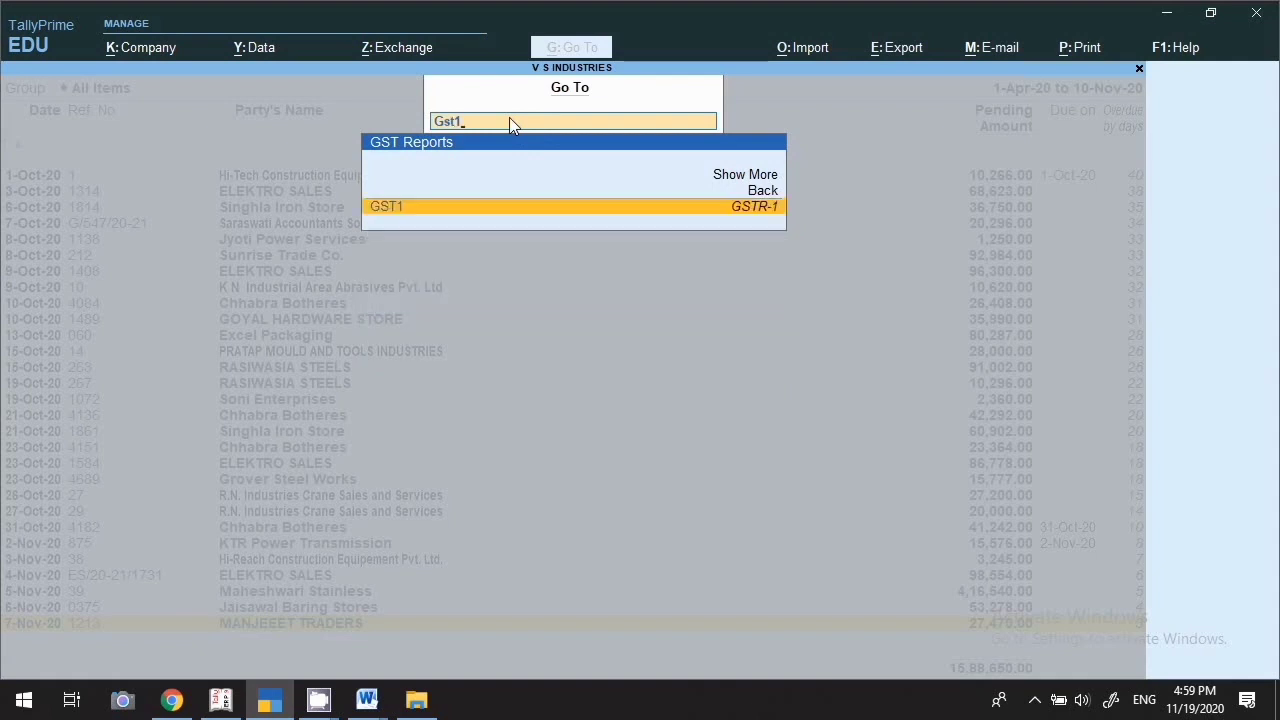
left_click(387, 212)
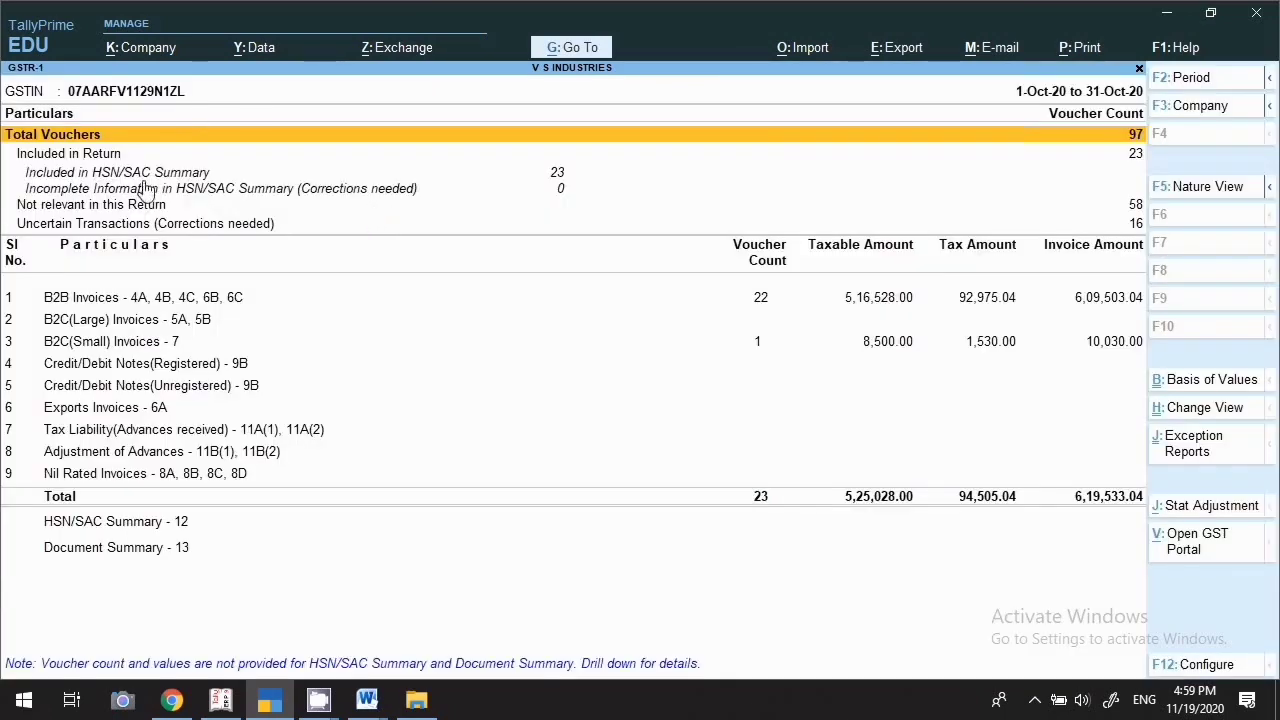
Move through the B2B, B2C(Large) and B2C(Small) invoice rows of GSTR-1
left_click(150, 302)
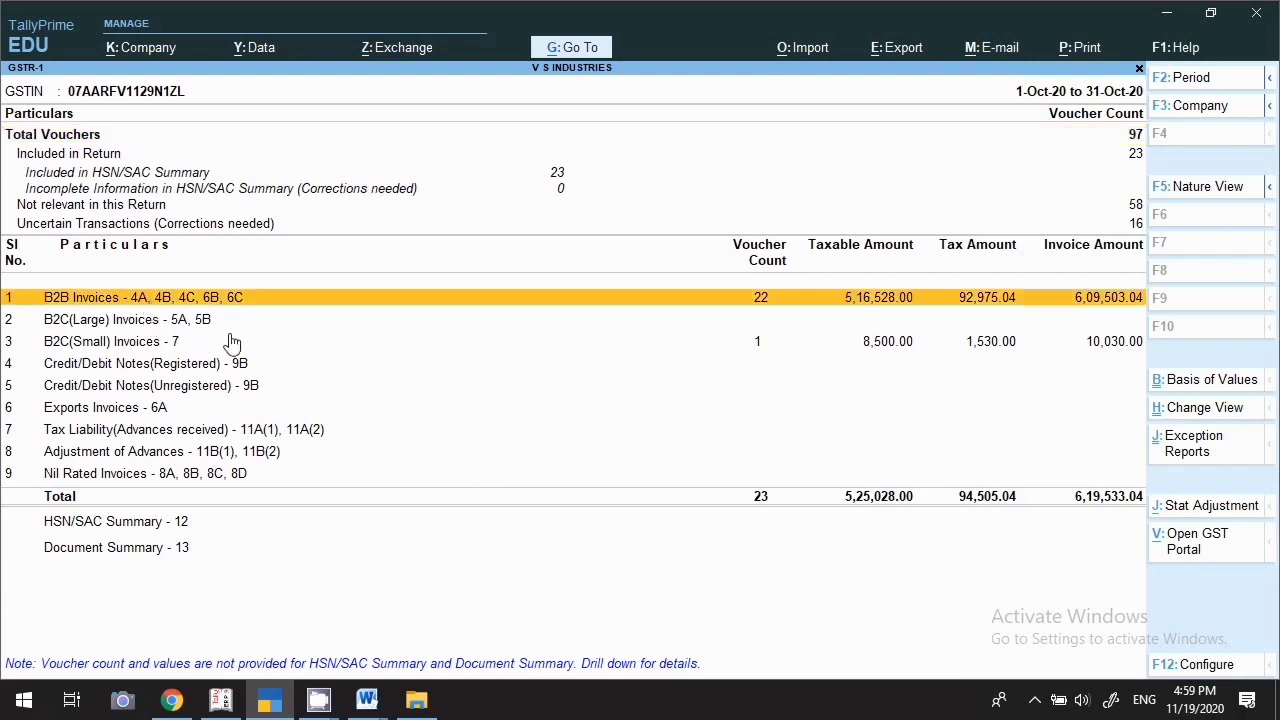
key("Down")
left_click(106, 348)
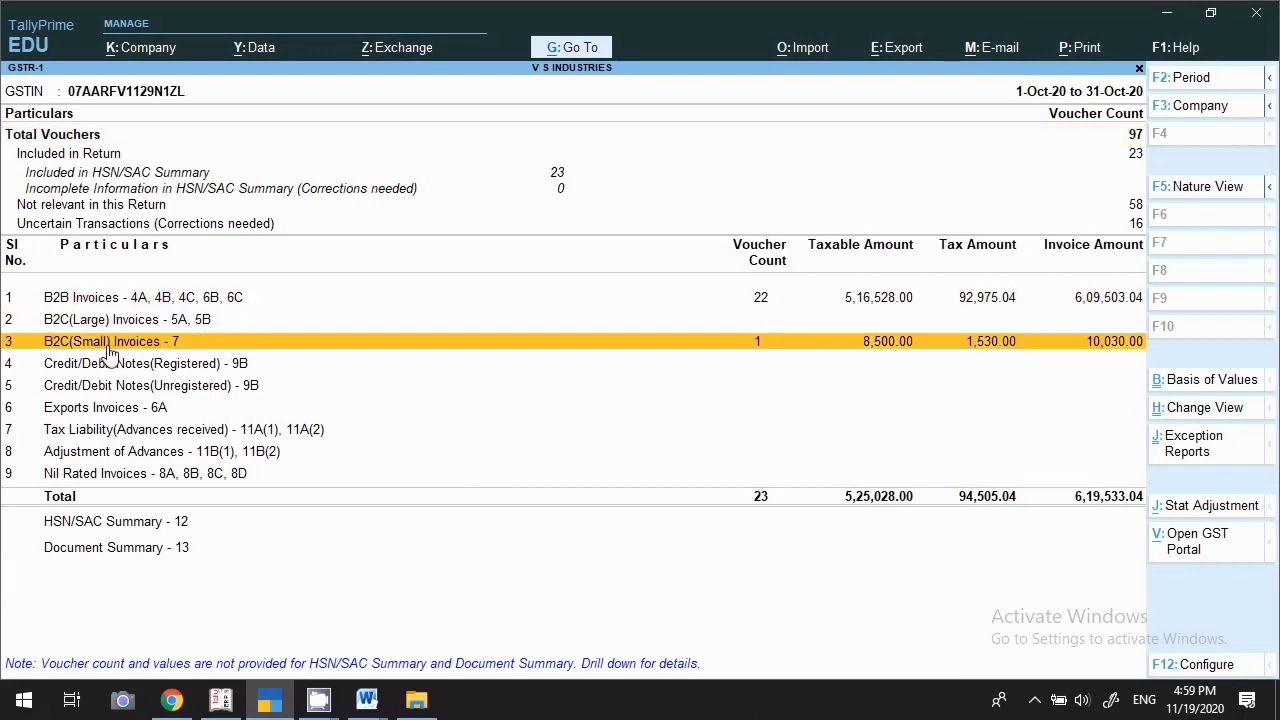
key("Up")
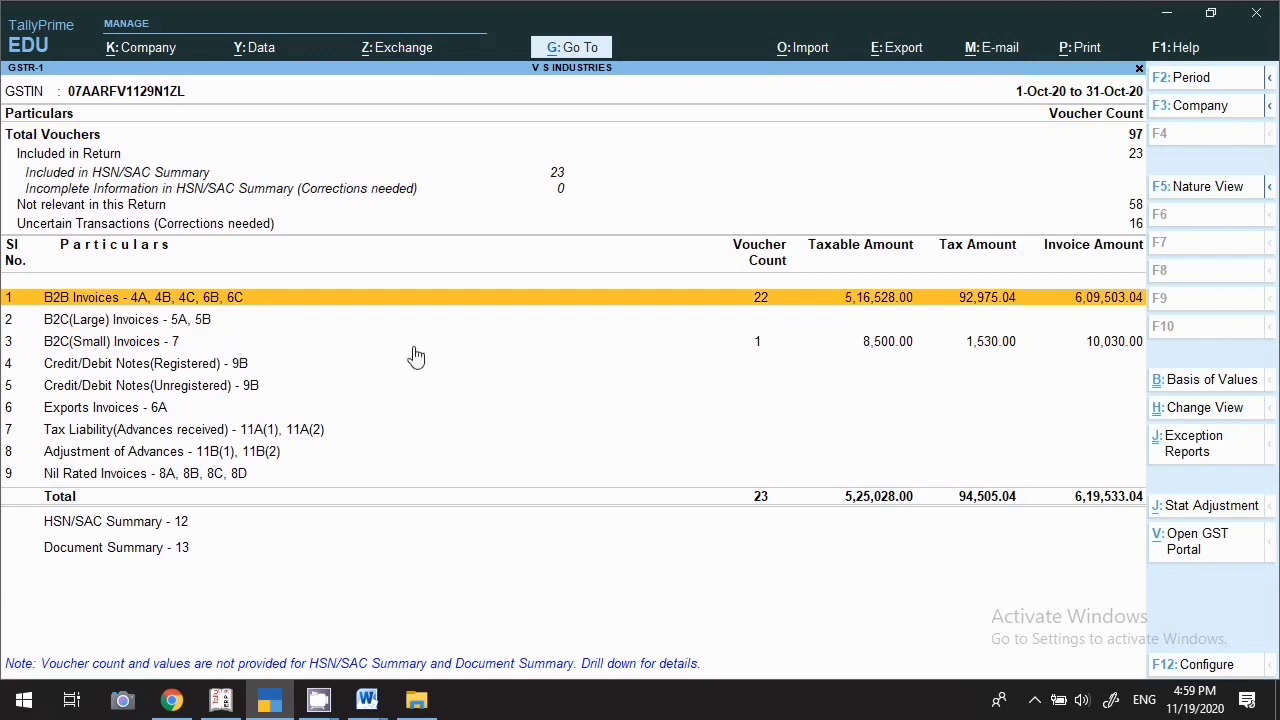
key("Down")
key("Down")
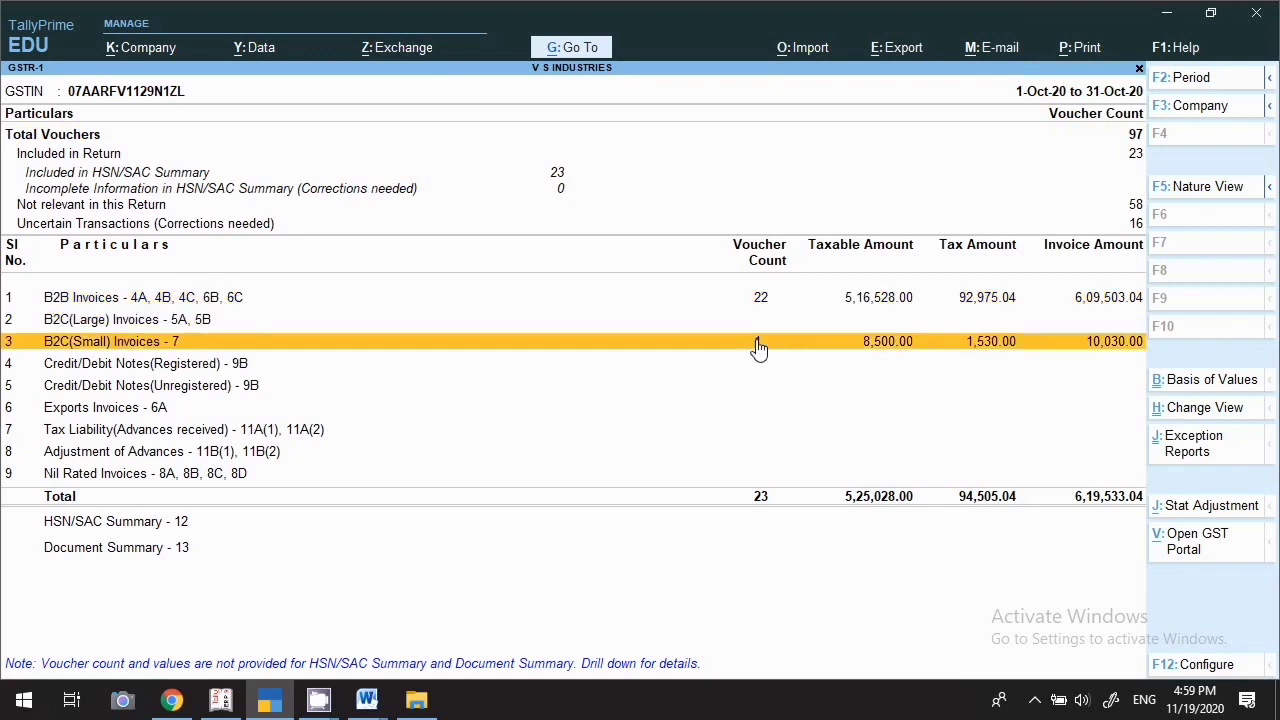
Search Gstr2 to open GSTR-2 and move to the B2B Invoices - 3, 4A row
left_click(570, 50)
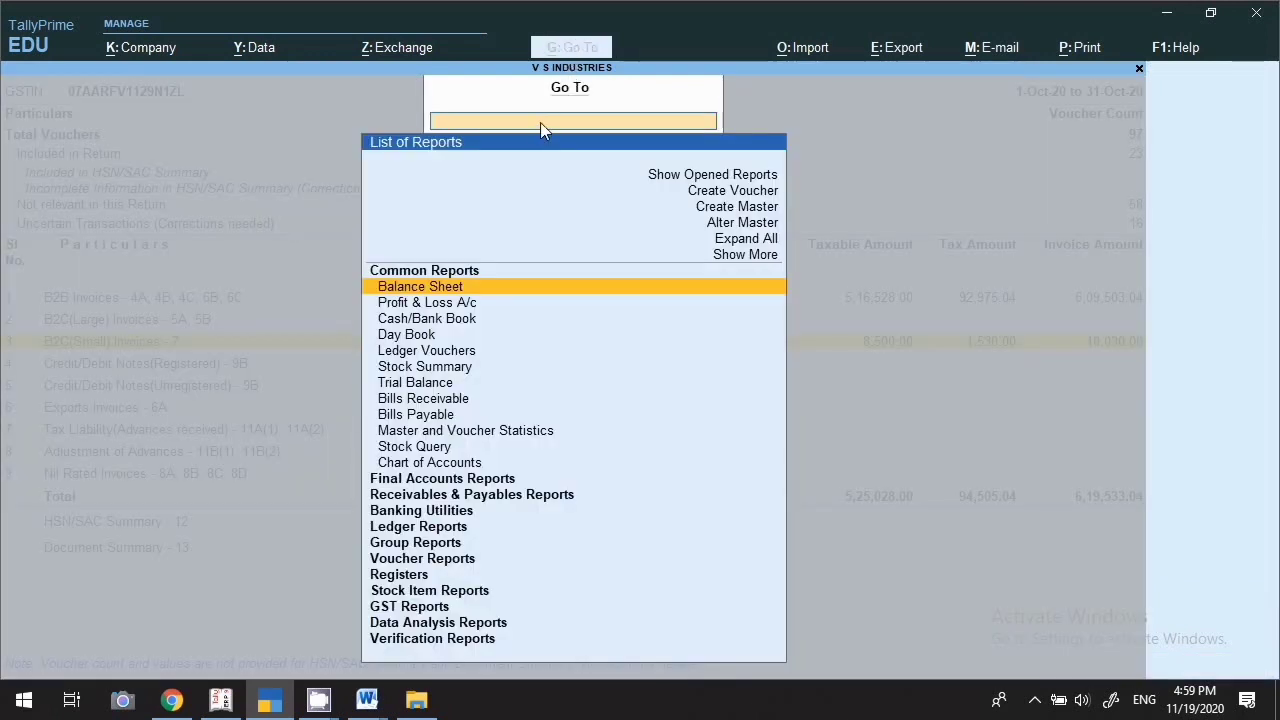
type("Gst")
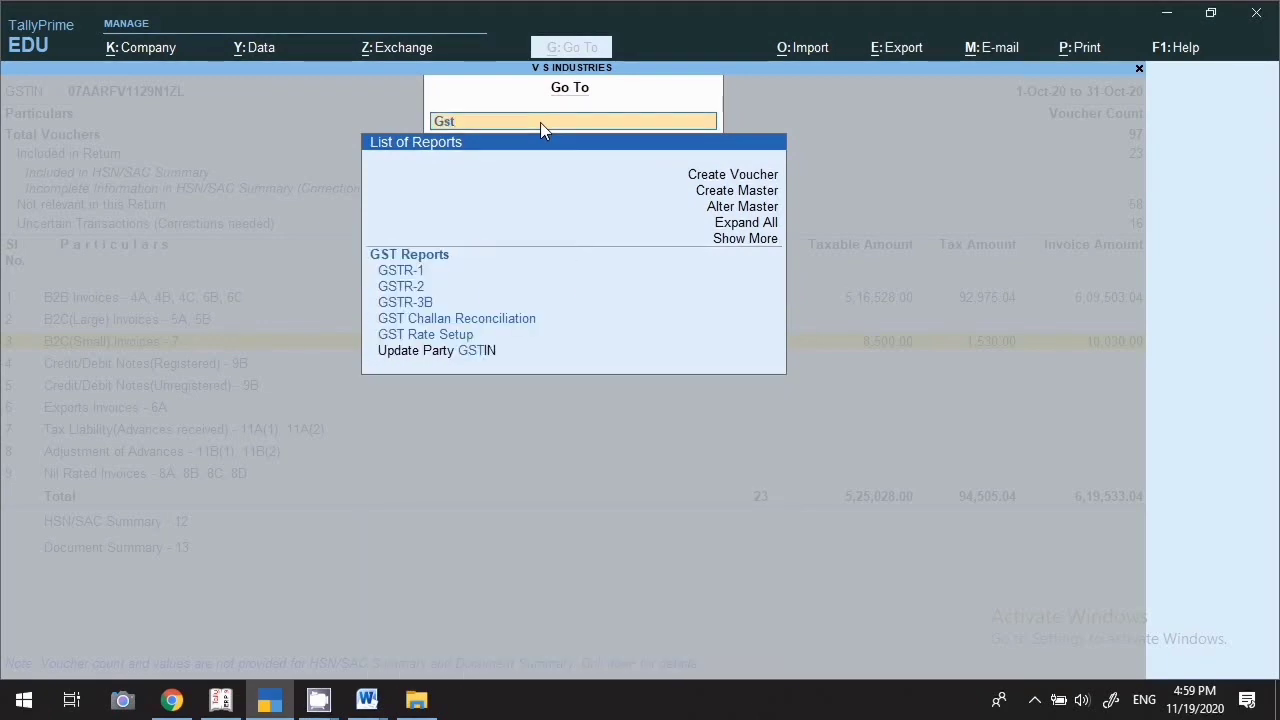
type("r2")
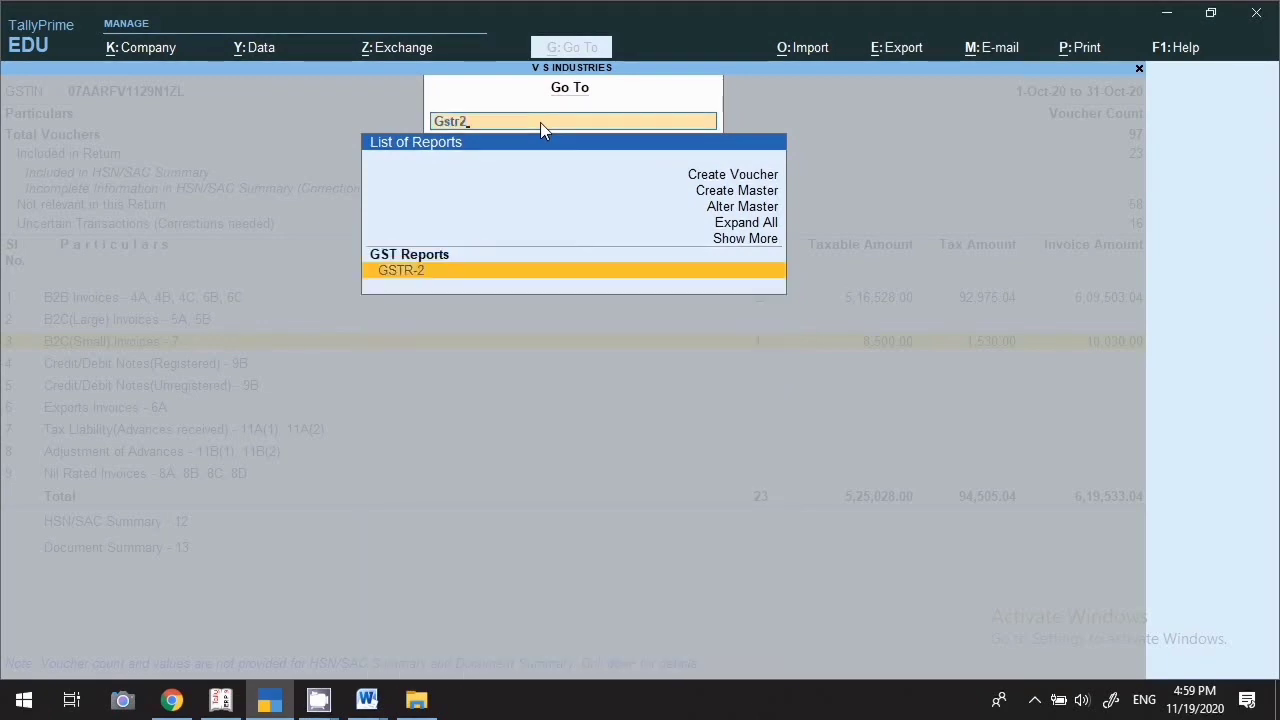
key("Return")
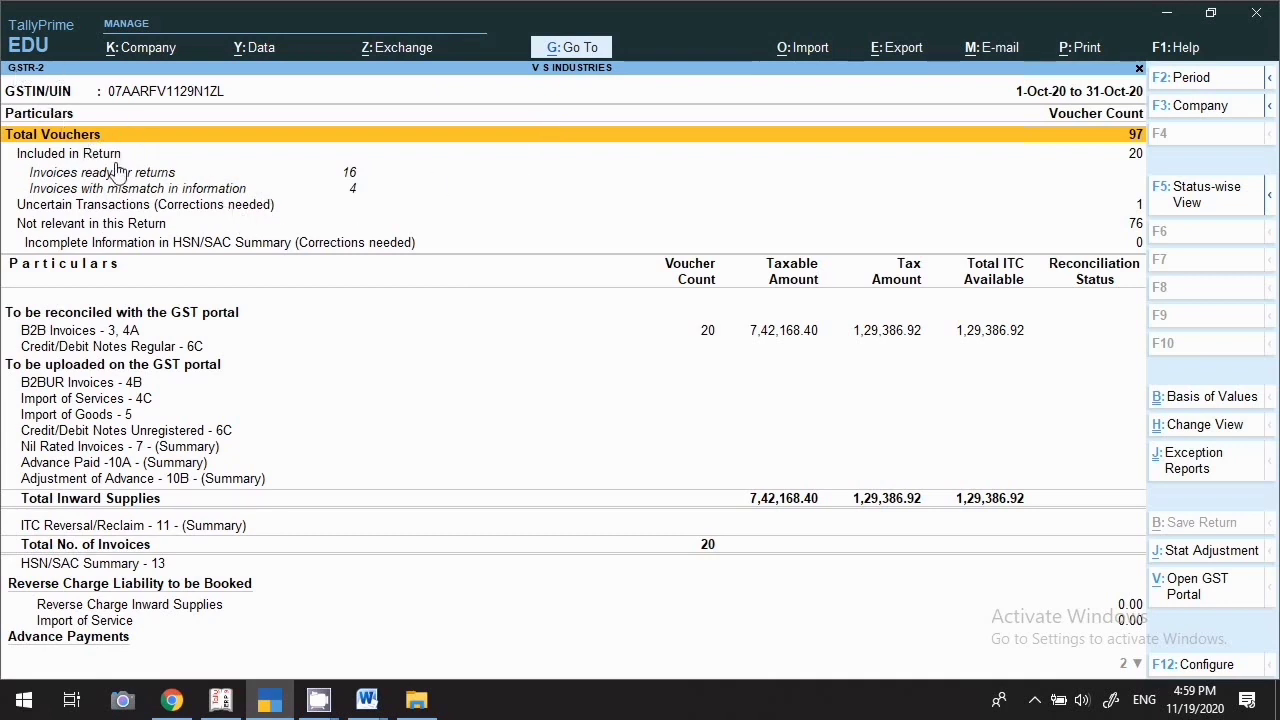
key("Down")
key("Down")
key("Down")
key("Down")
key("Down")
key("Down")
key("Down")
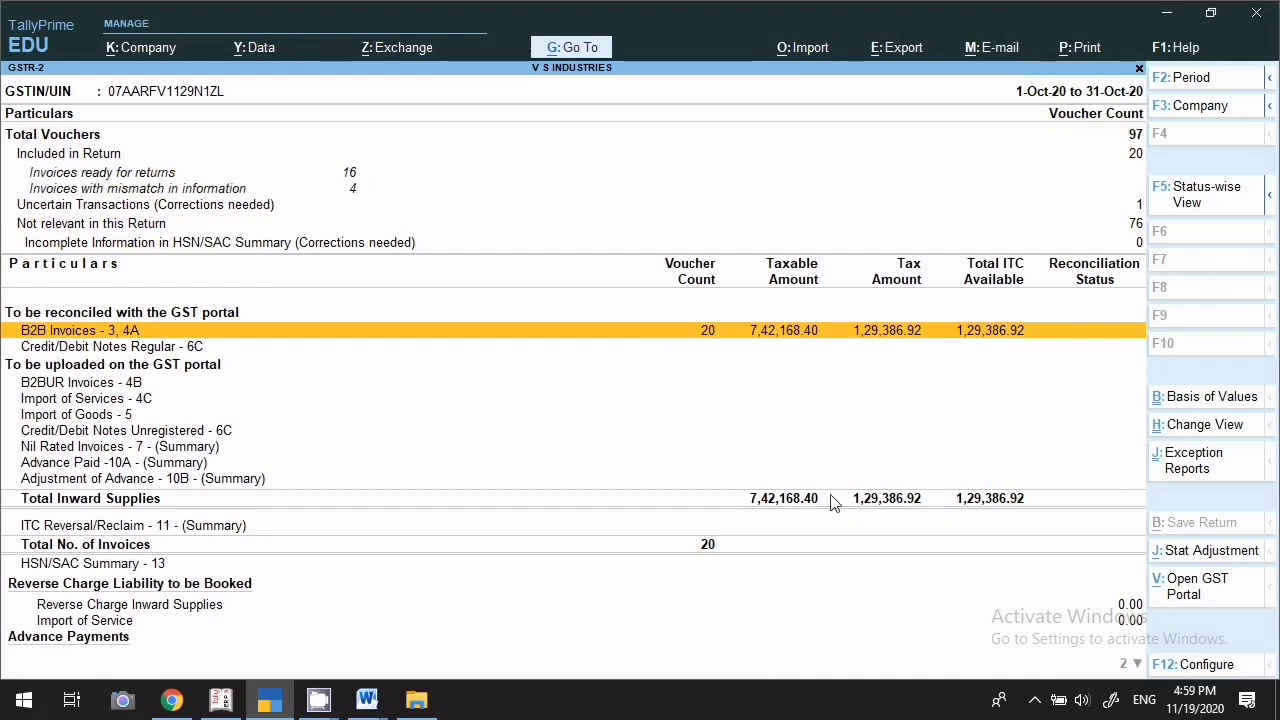
Search Gst in the report list and open GSTR-3B for October 2020
left_click(575, 50)
type("Gst")
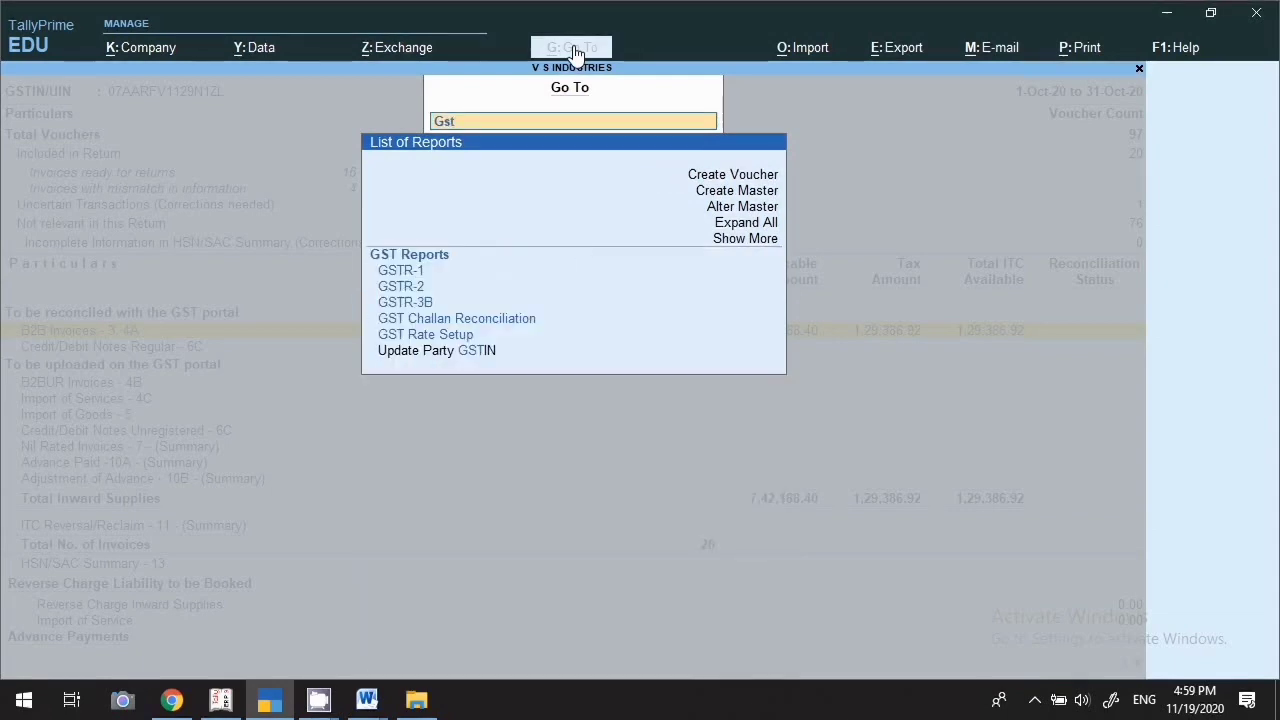
key("Down")
key("Down")
key("Down")
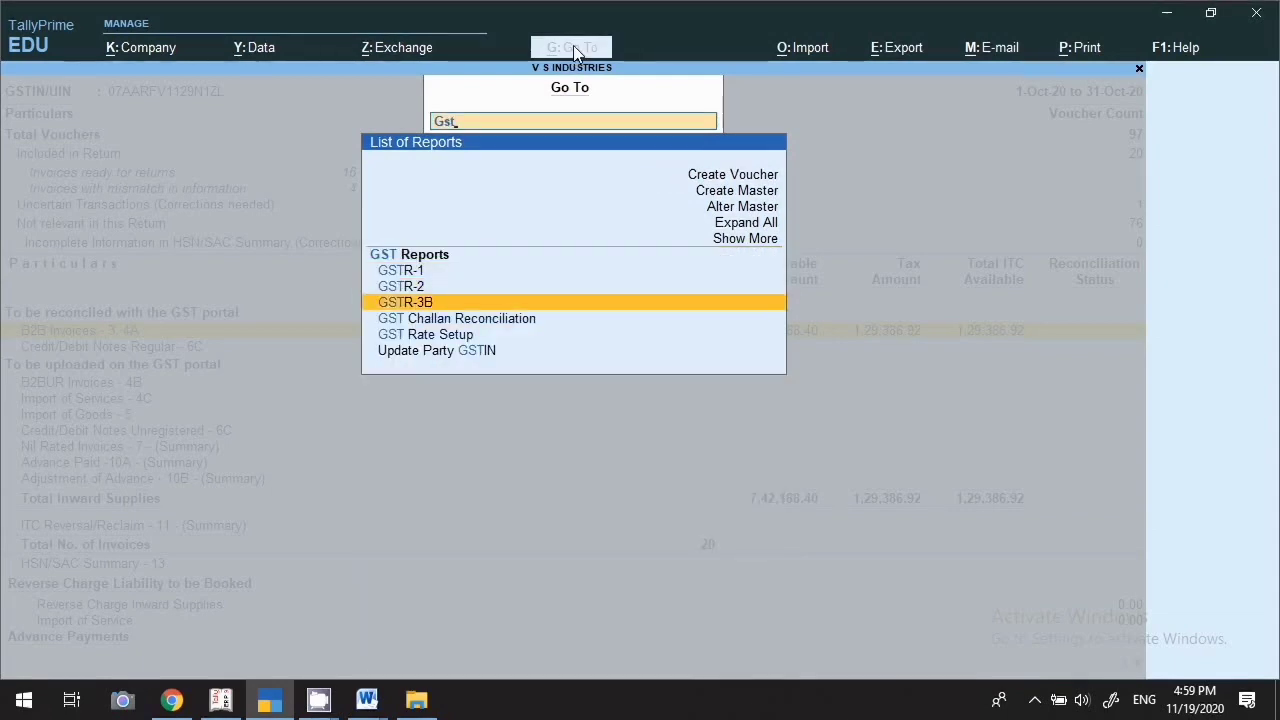
key("Return")
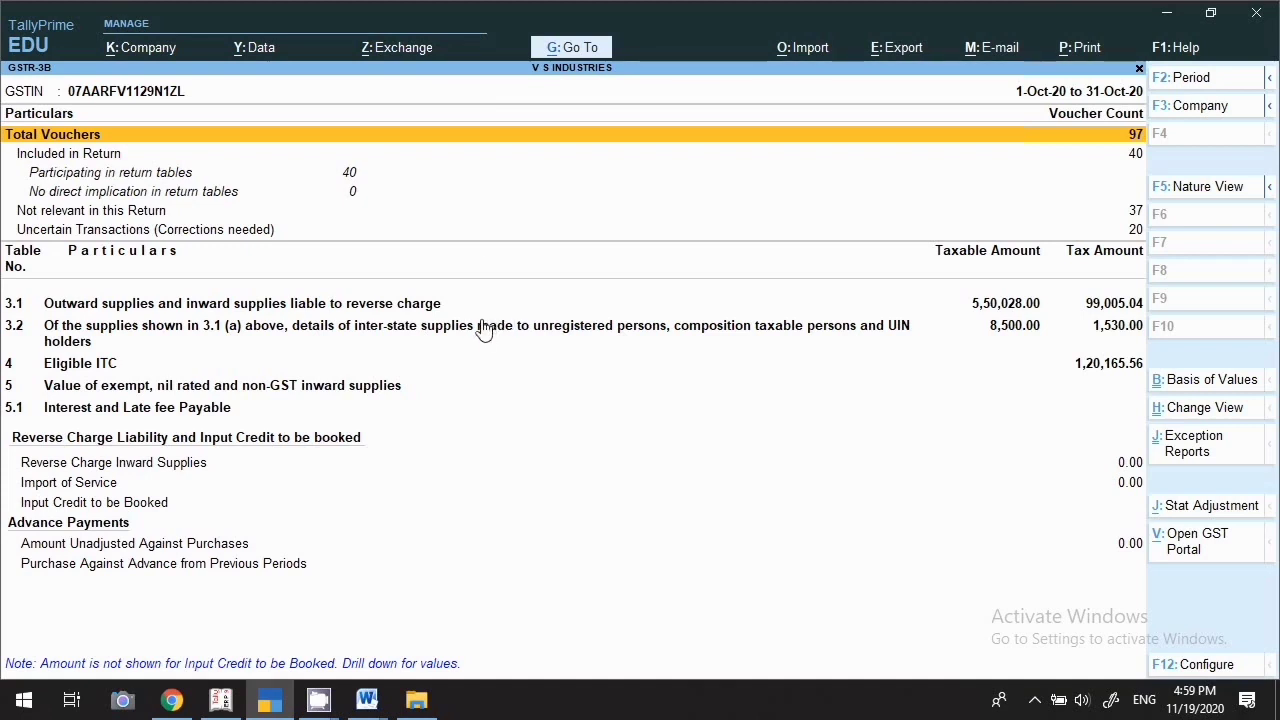
Review rows 3.1, 3.2 and 4 Eligible ITC (1,20,165.56), then recall the report list
left_click(298, 308)
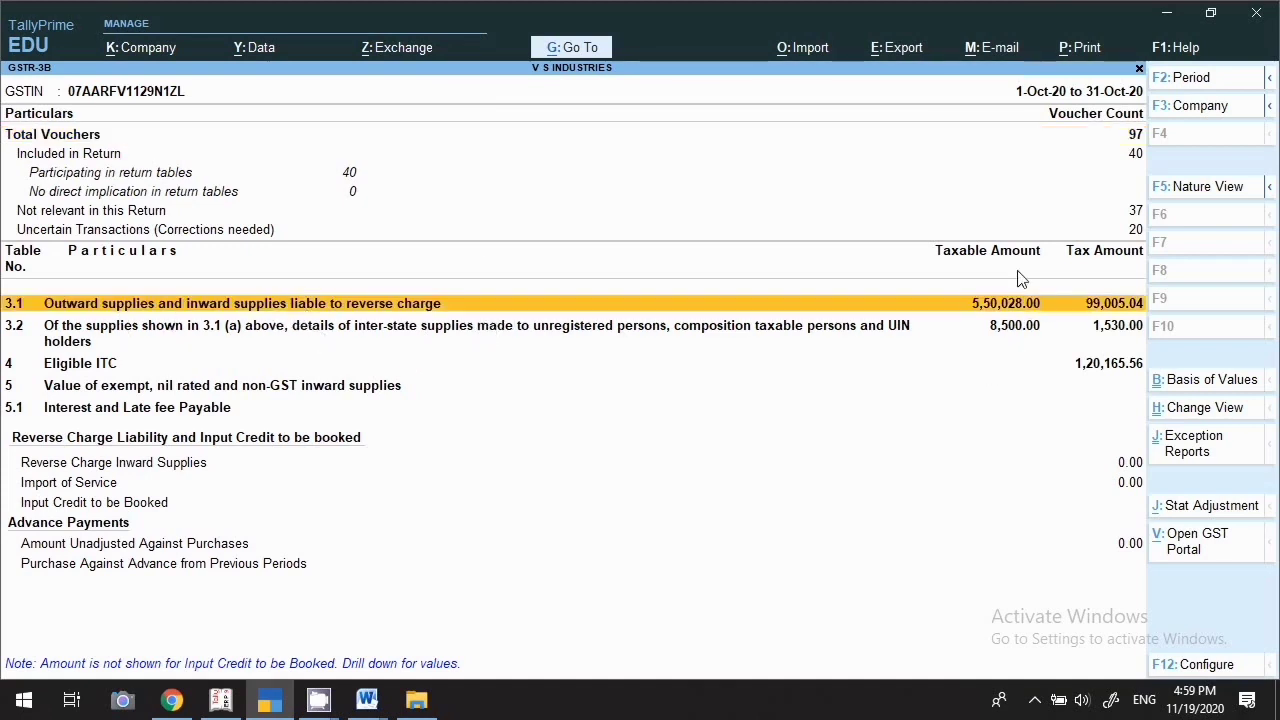
left_click(208, 337)
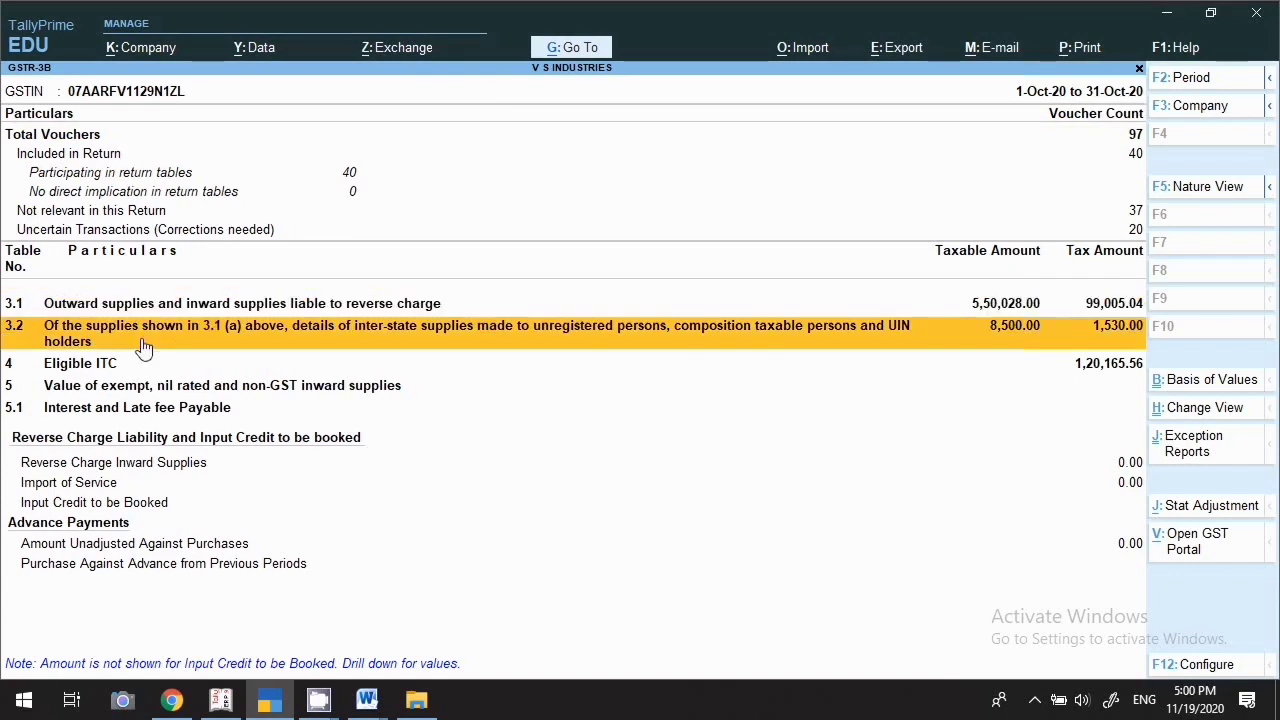
left_click(116, 368)
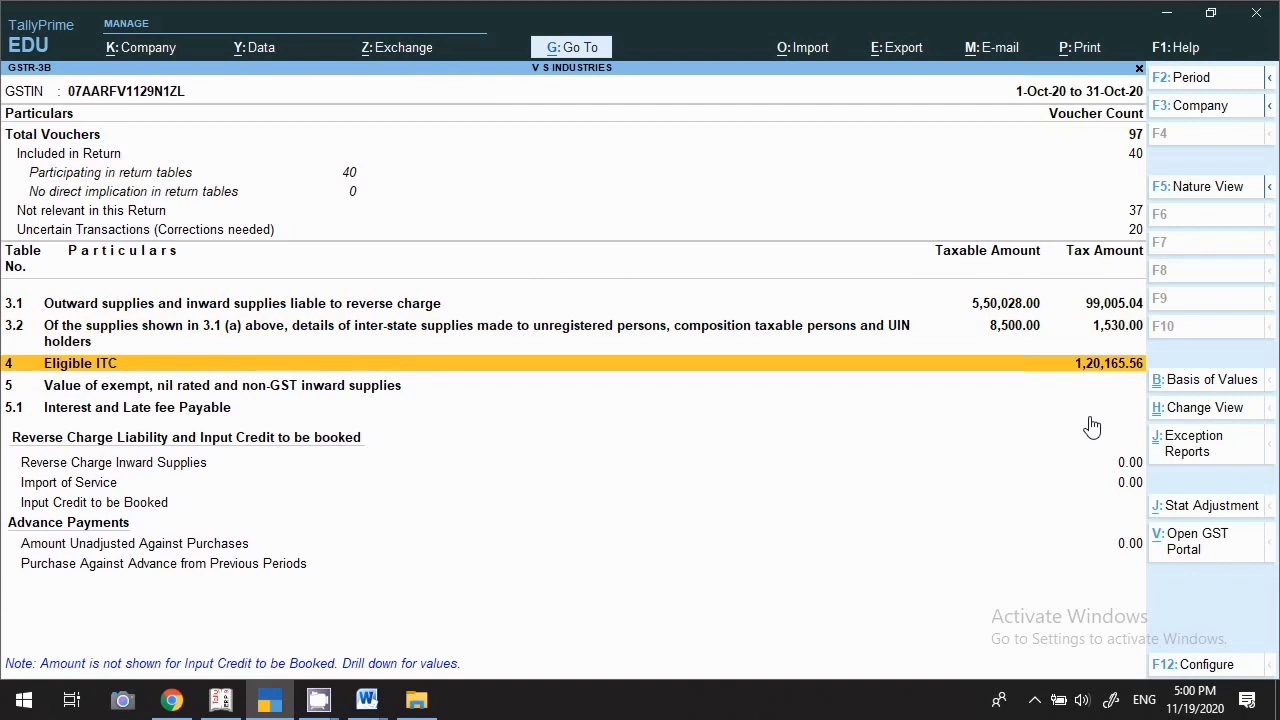
left_click(574, 50)
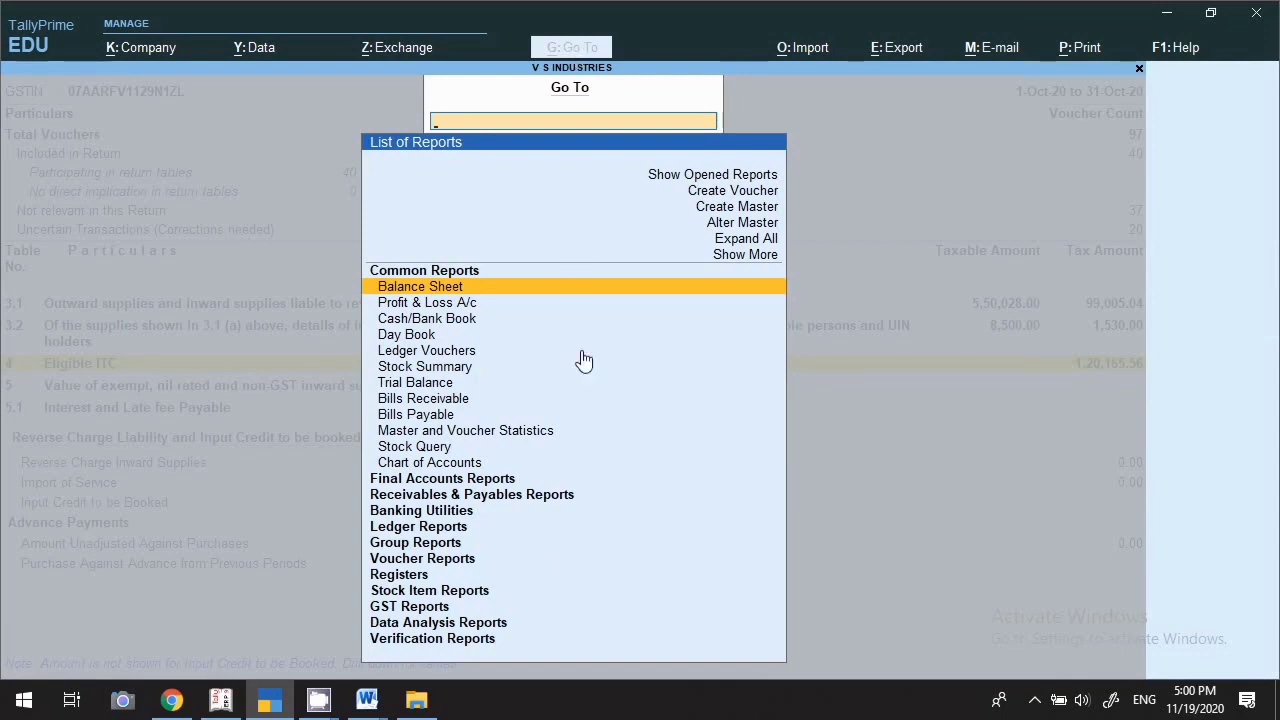
Open the Sales Register from Registers, showing 17,24,426.04 for 1-Oct-20 to 10-Nov-20
left_click(436, 546)
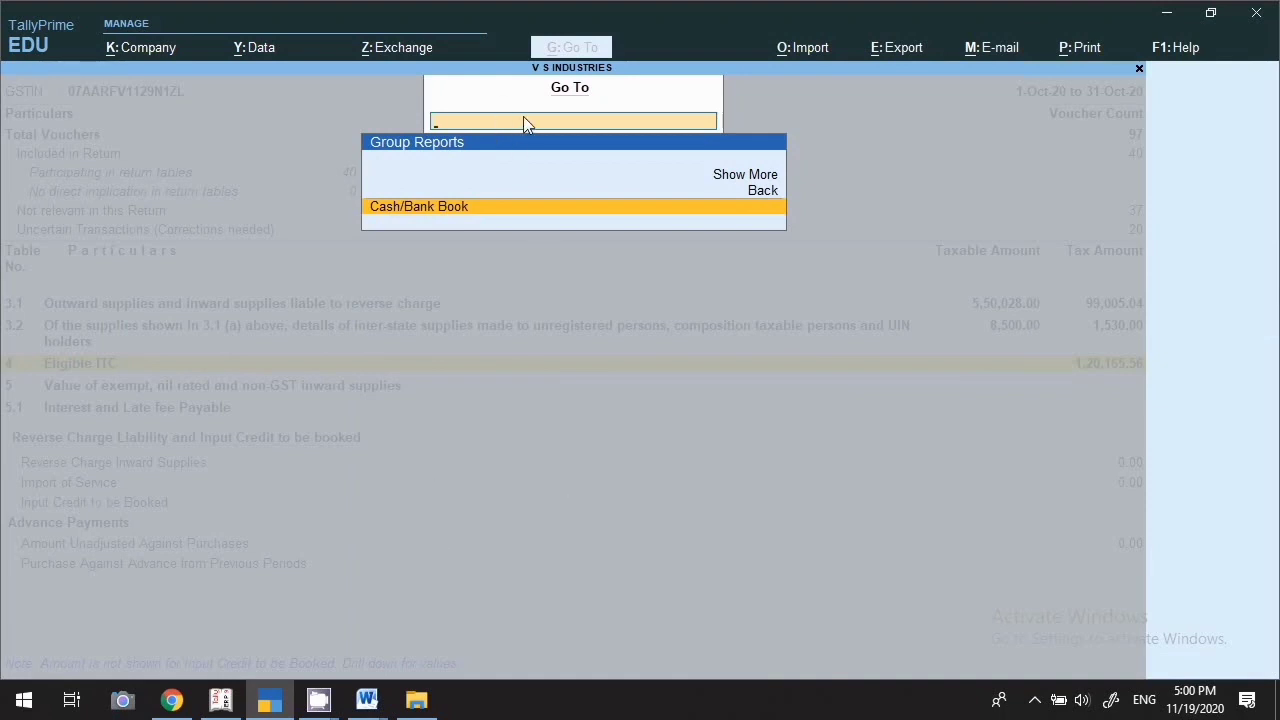
key("BackSpace")
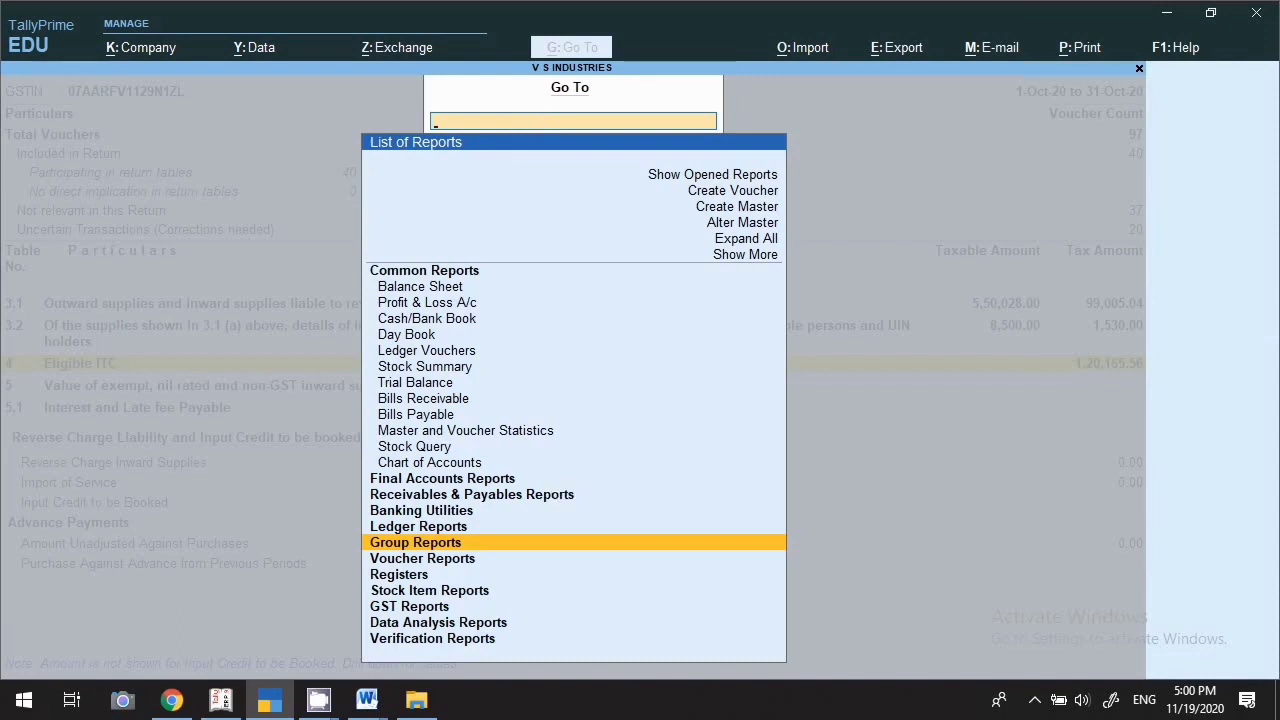
left_click(411, 580)
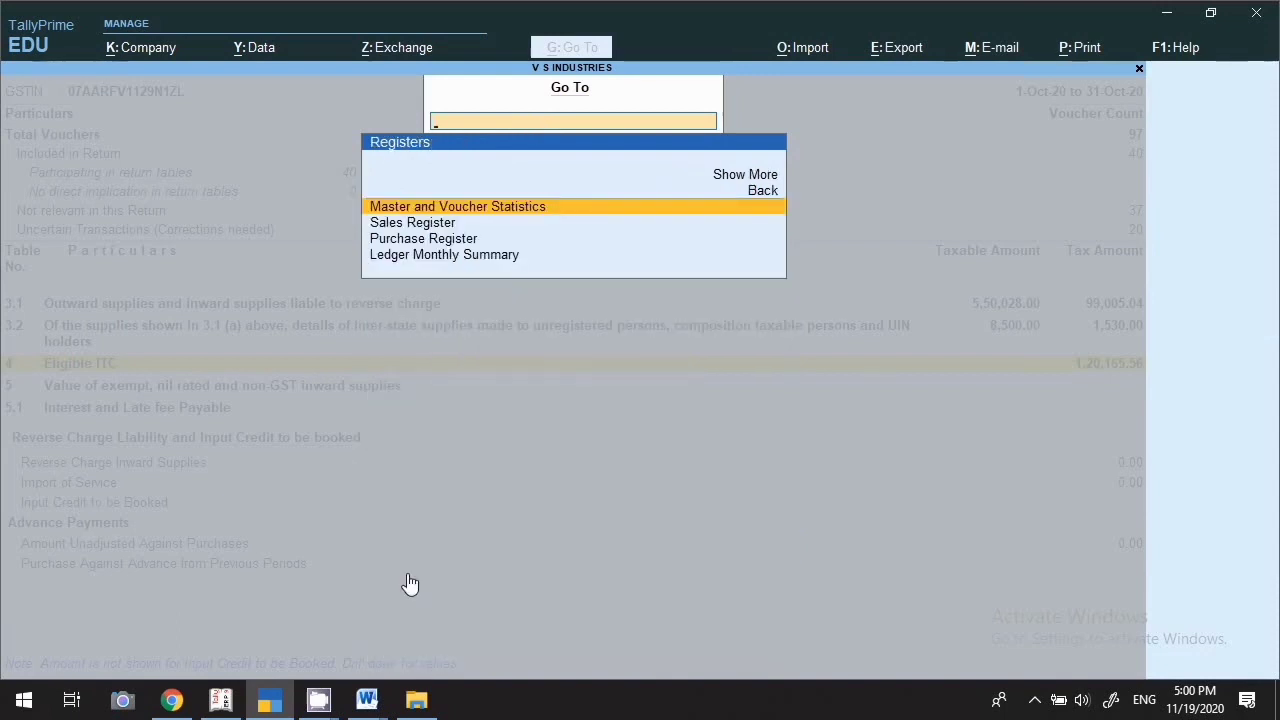
key("Down")
key("Return")
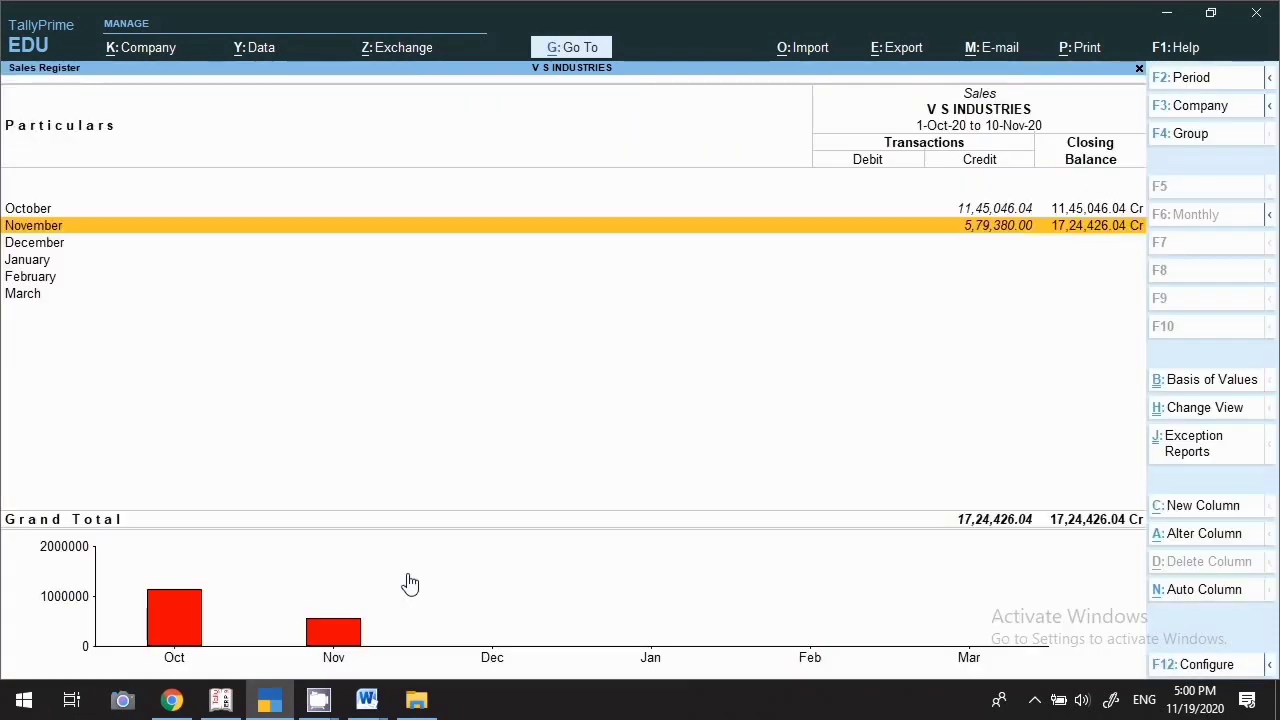
key("Up")
key("Down")
key("Return")
key("Escape")
key("Up")
key("Return")
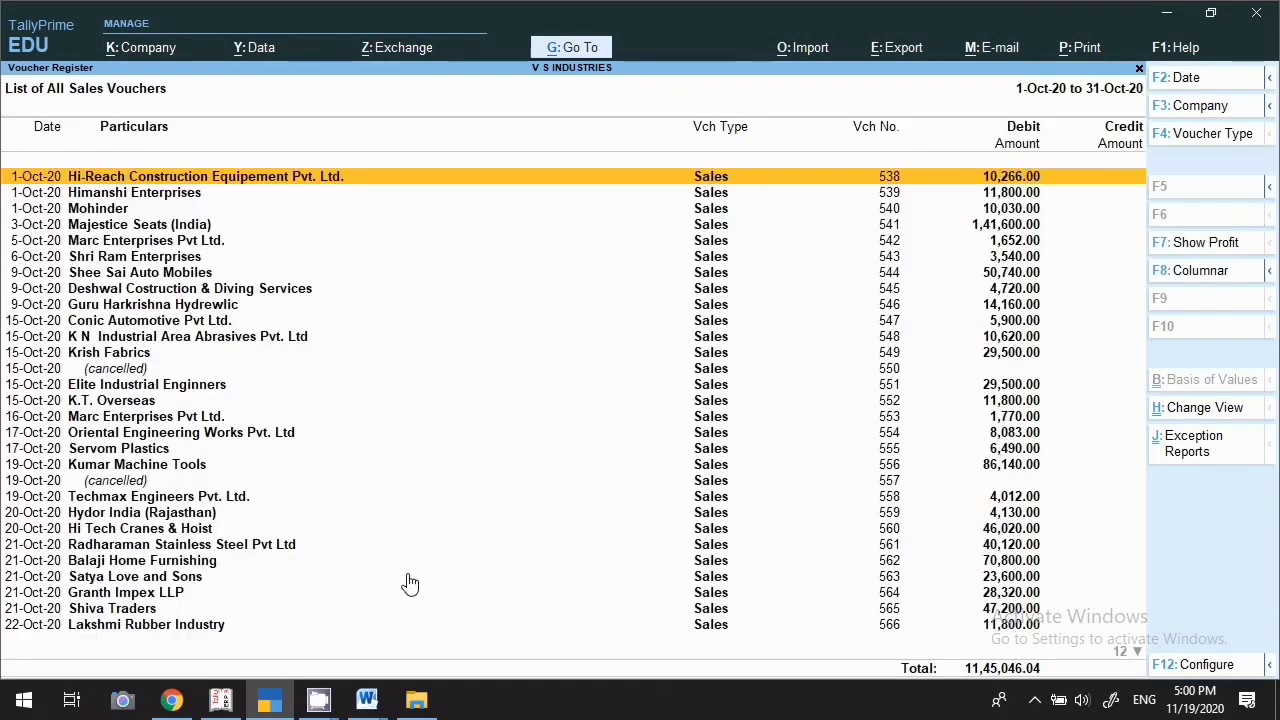
key("Escape")
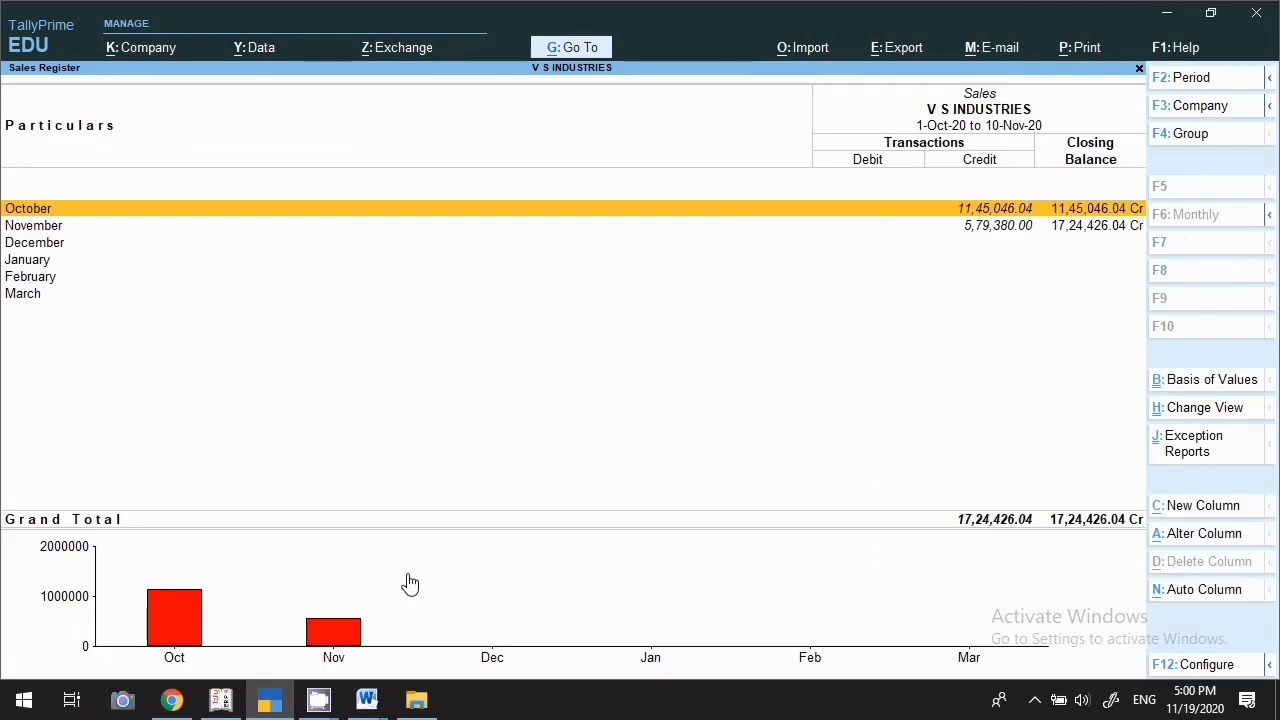
left_click(572, 49)
type("Res")
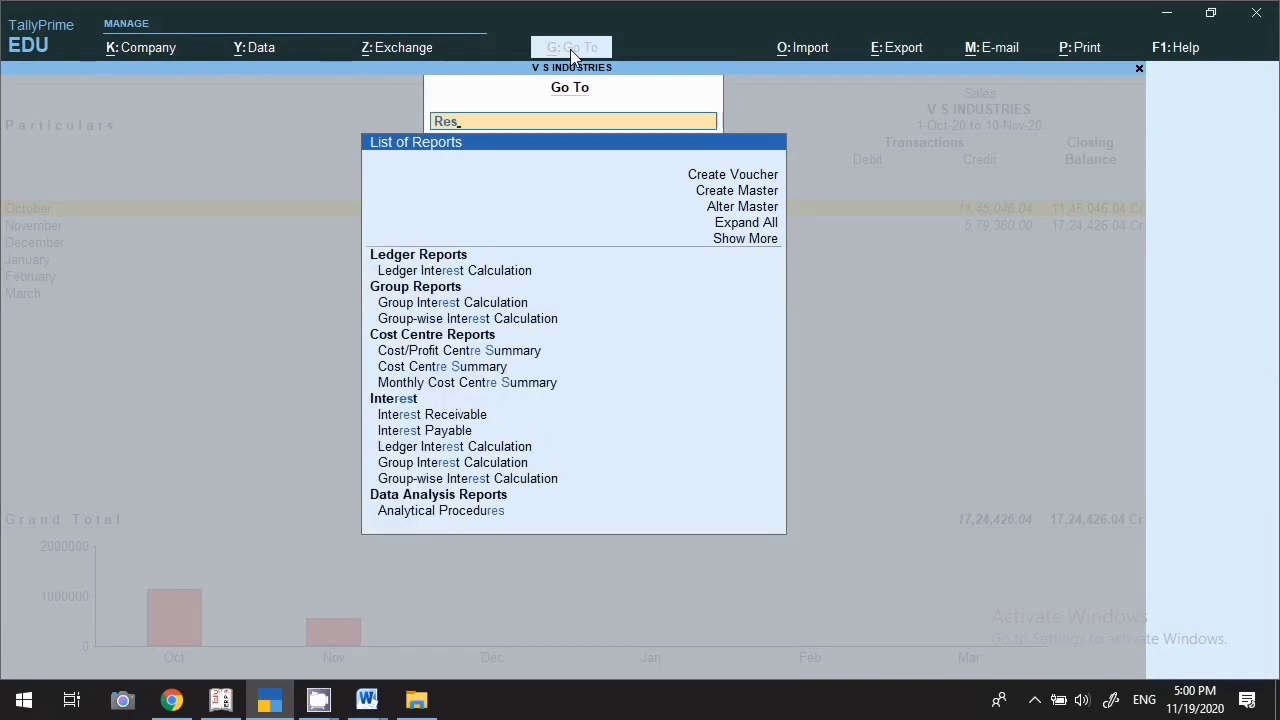
key("BackSpace")
type("gis")
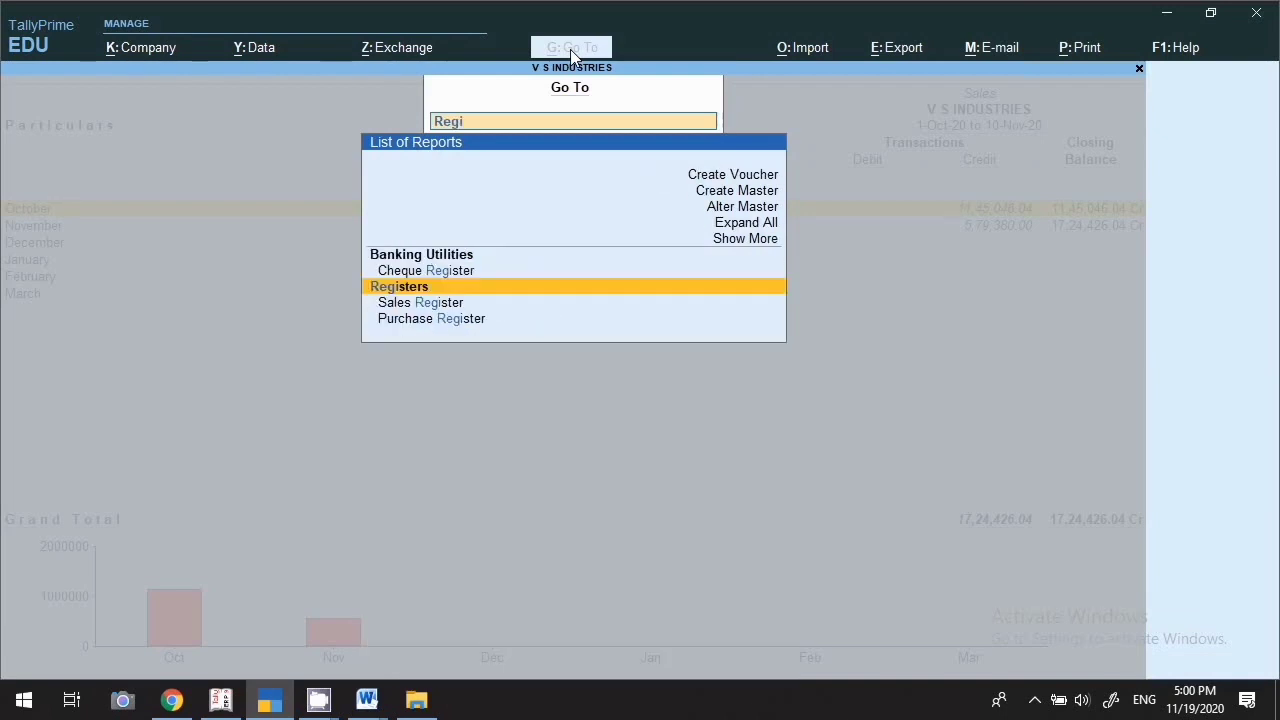
key("Down")
key("Down")
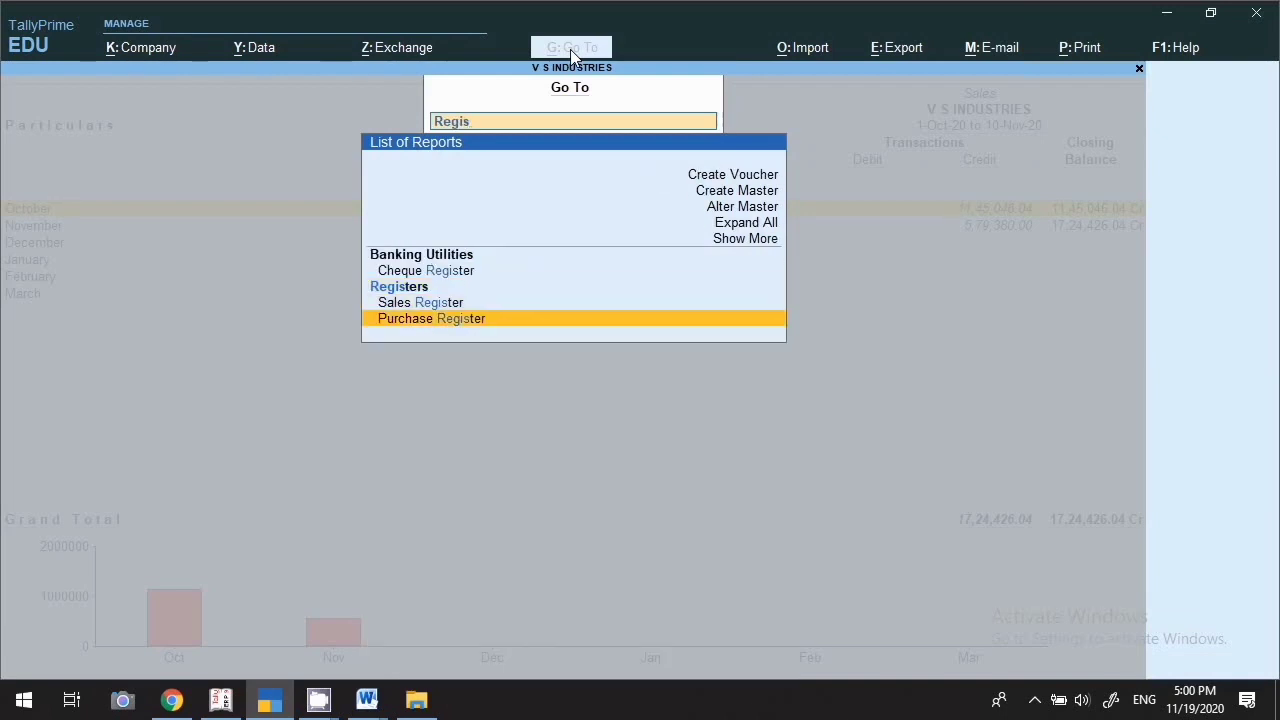
key("Return")
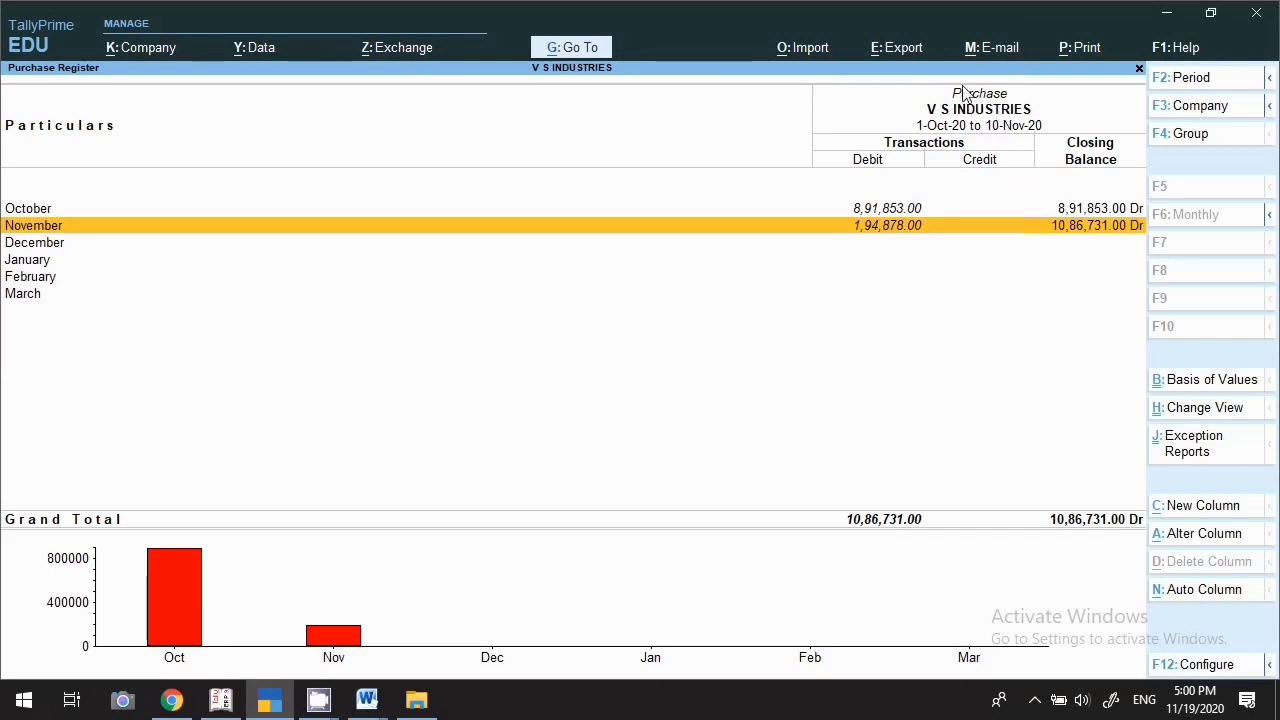
key("Up")
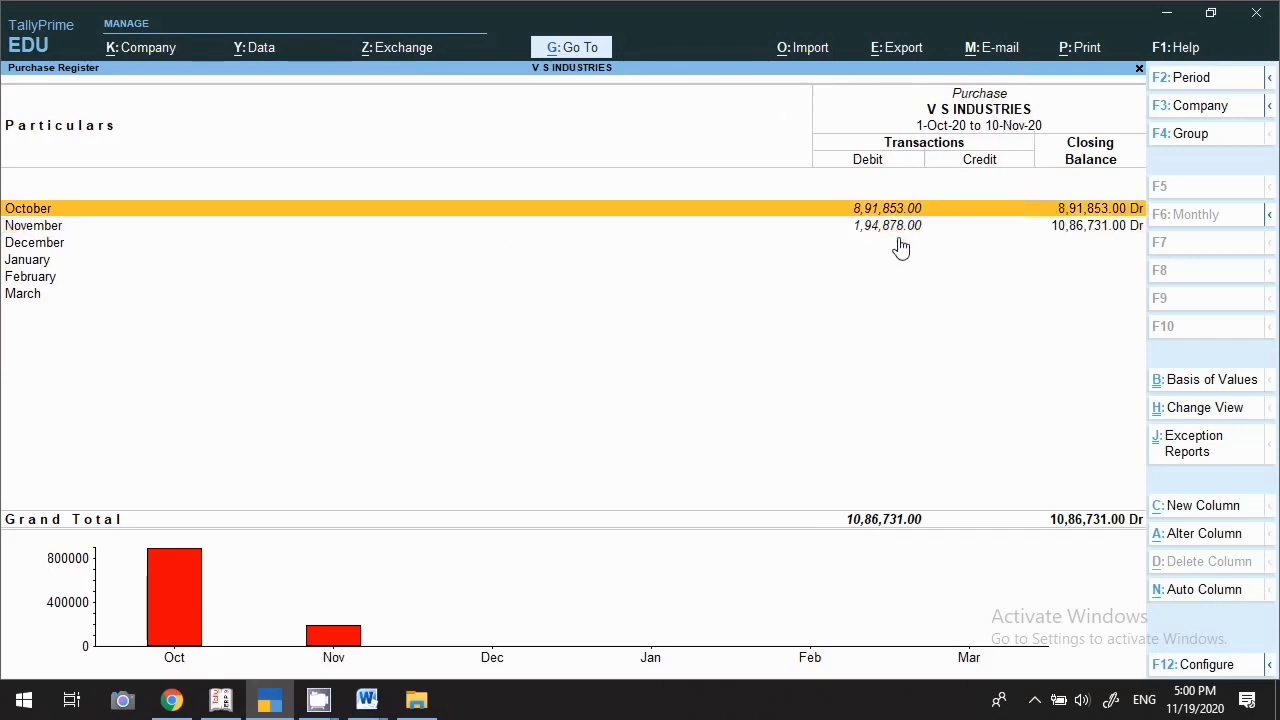
key("Down")
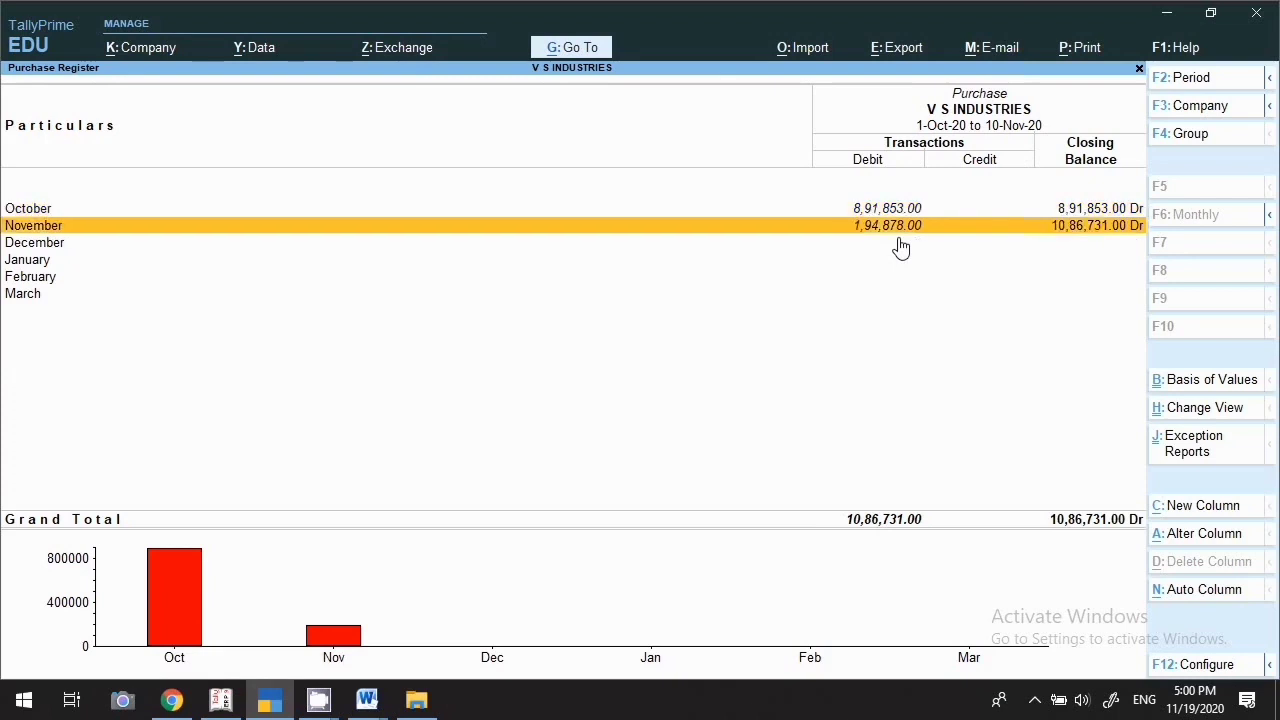
left_click(565, 49)
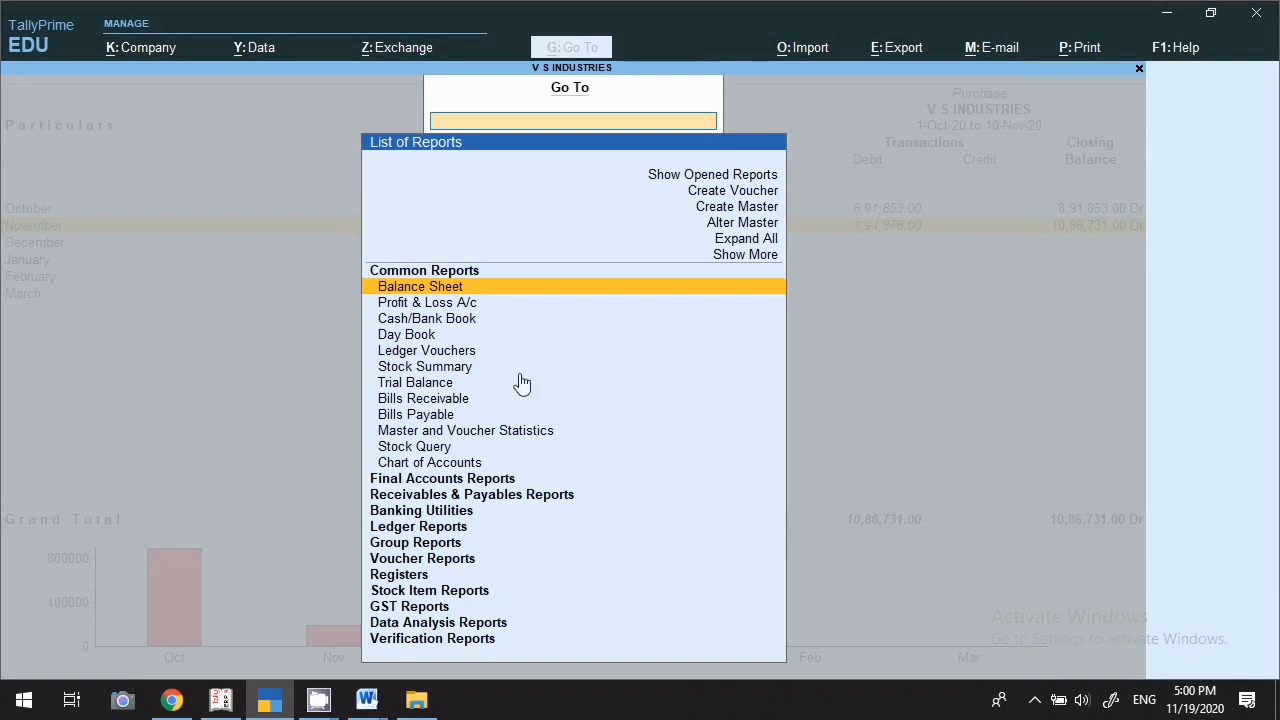
type("Pri")
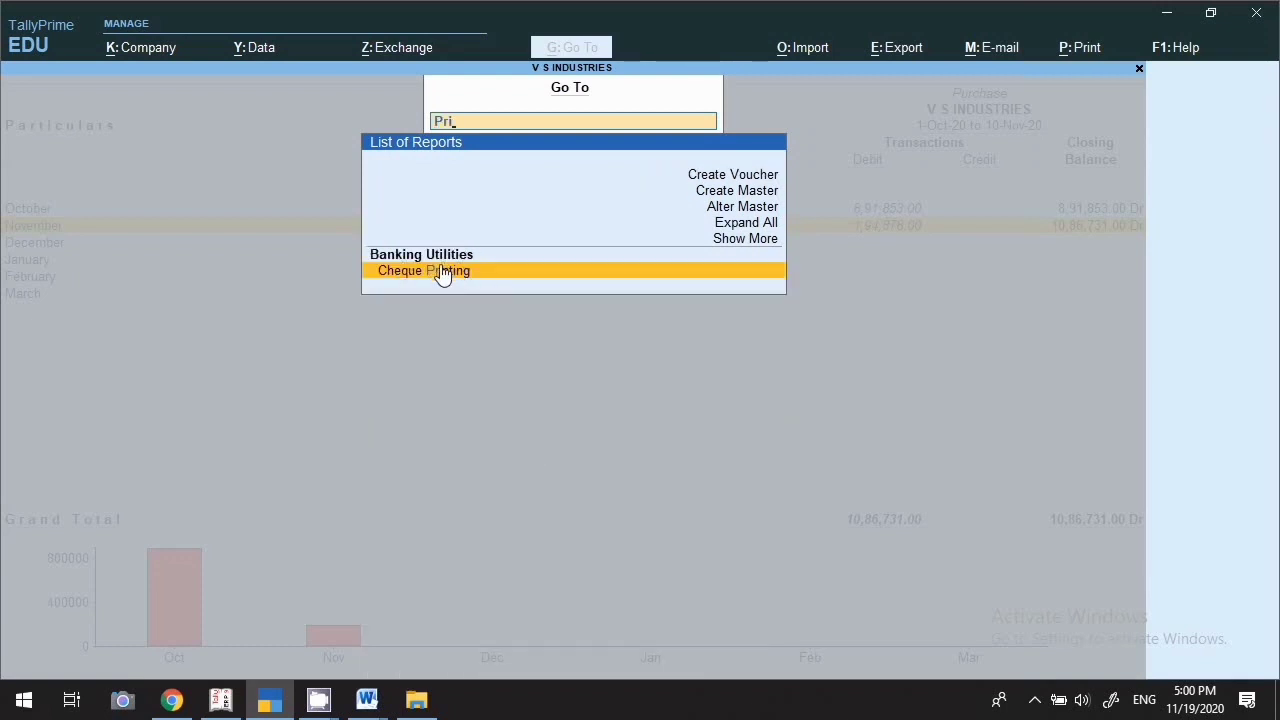
key("Return")
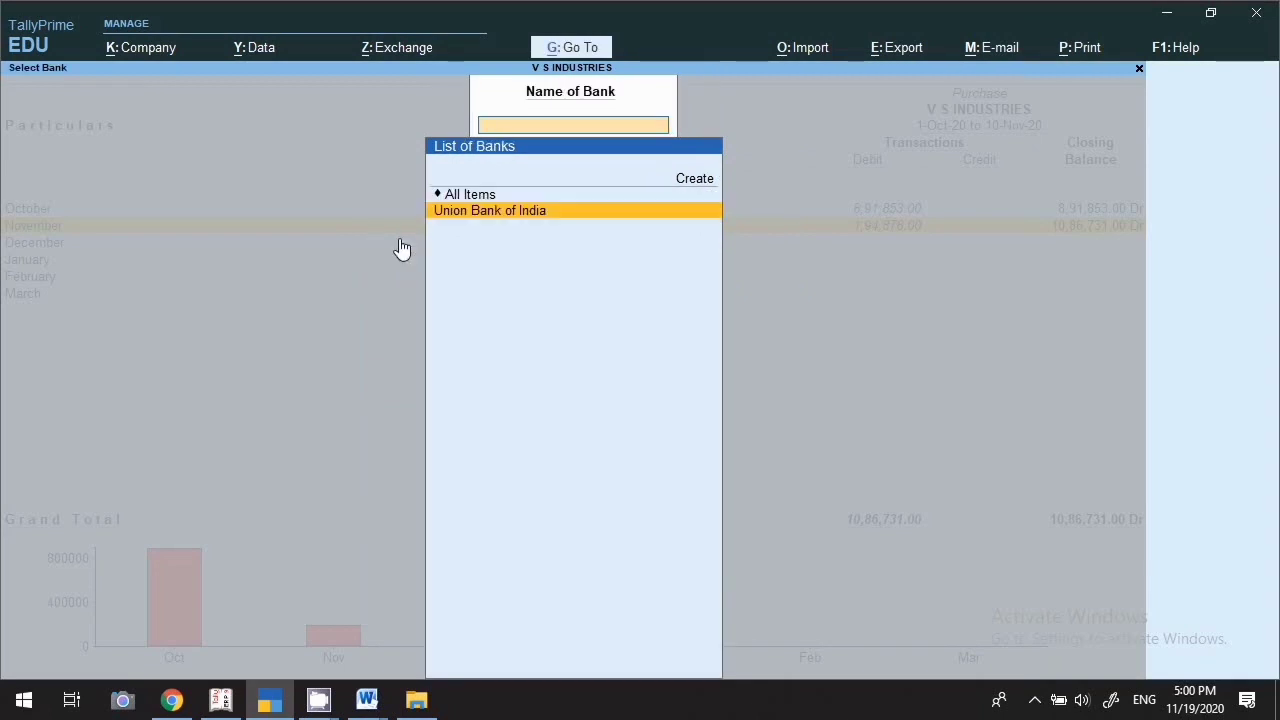
key("Return")
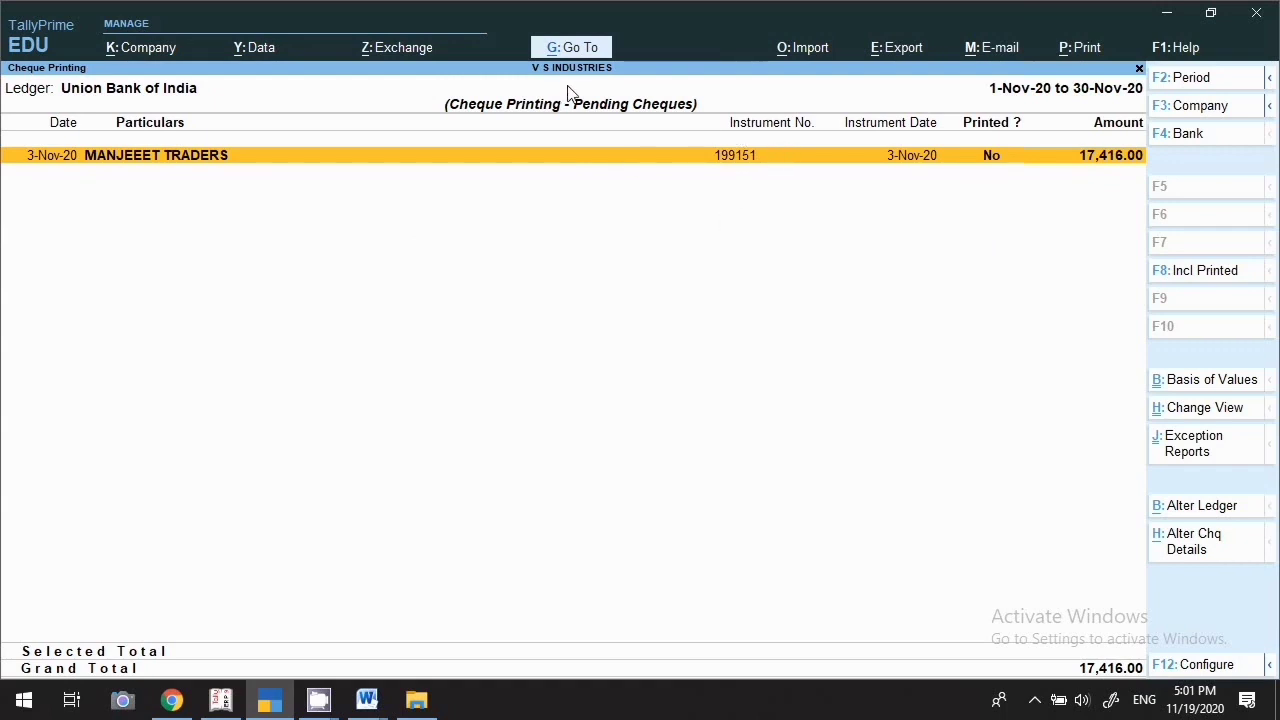
key("Escape")
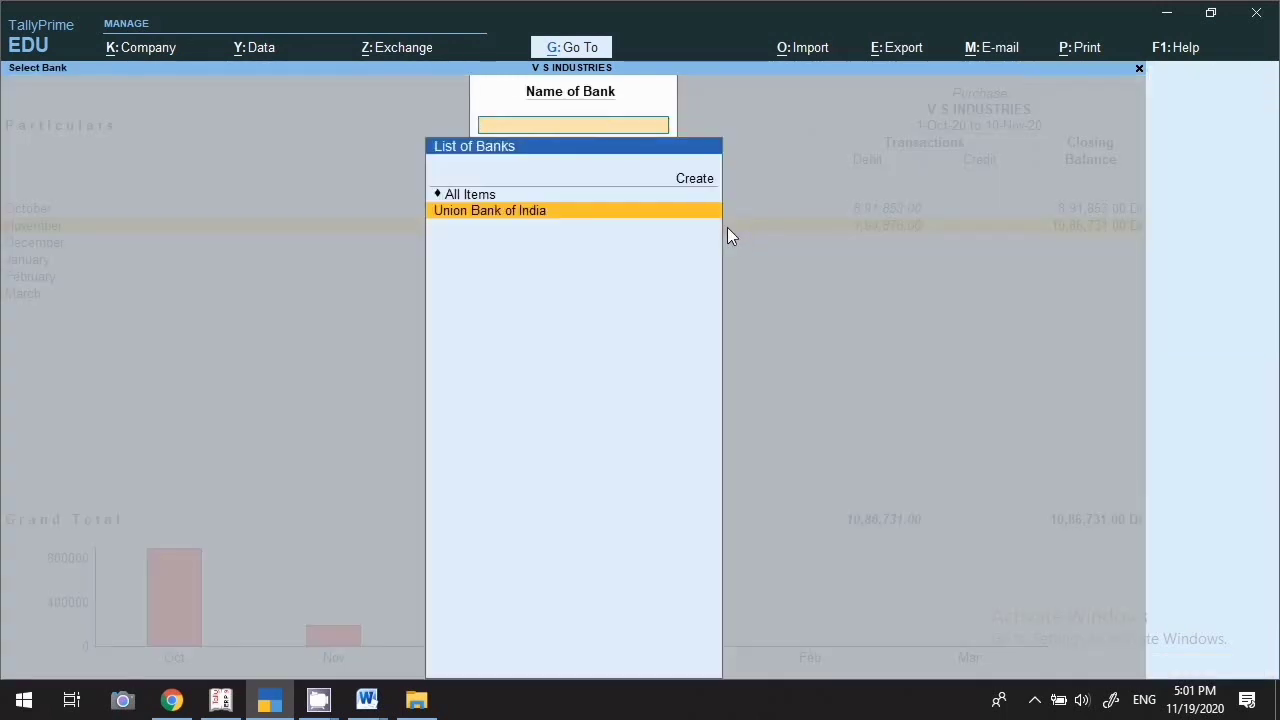
key("Escape")
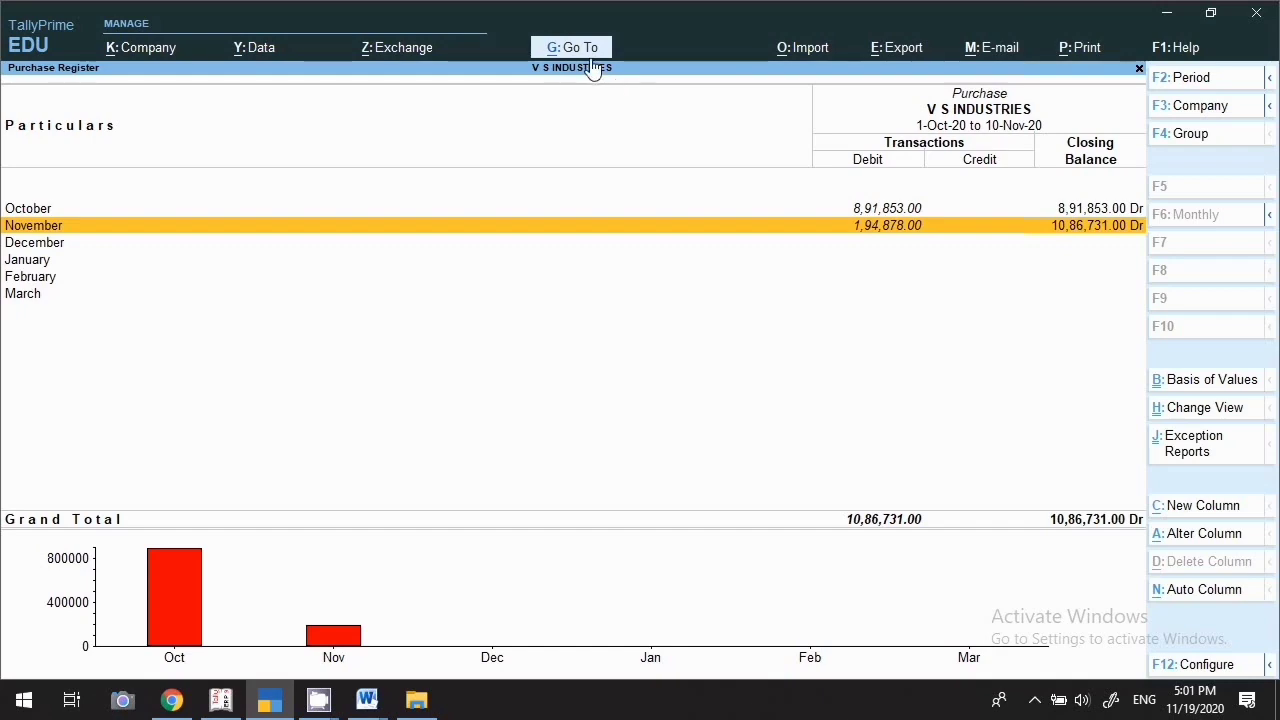
Close the Purchase Register and GSTR-2 reports
key("Escape")
key("Escape")
key("Escape")
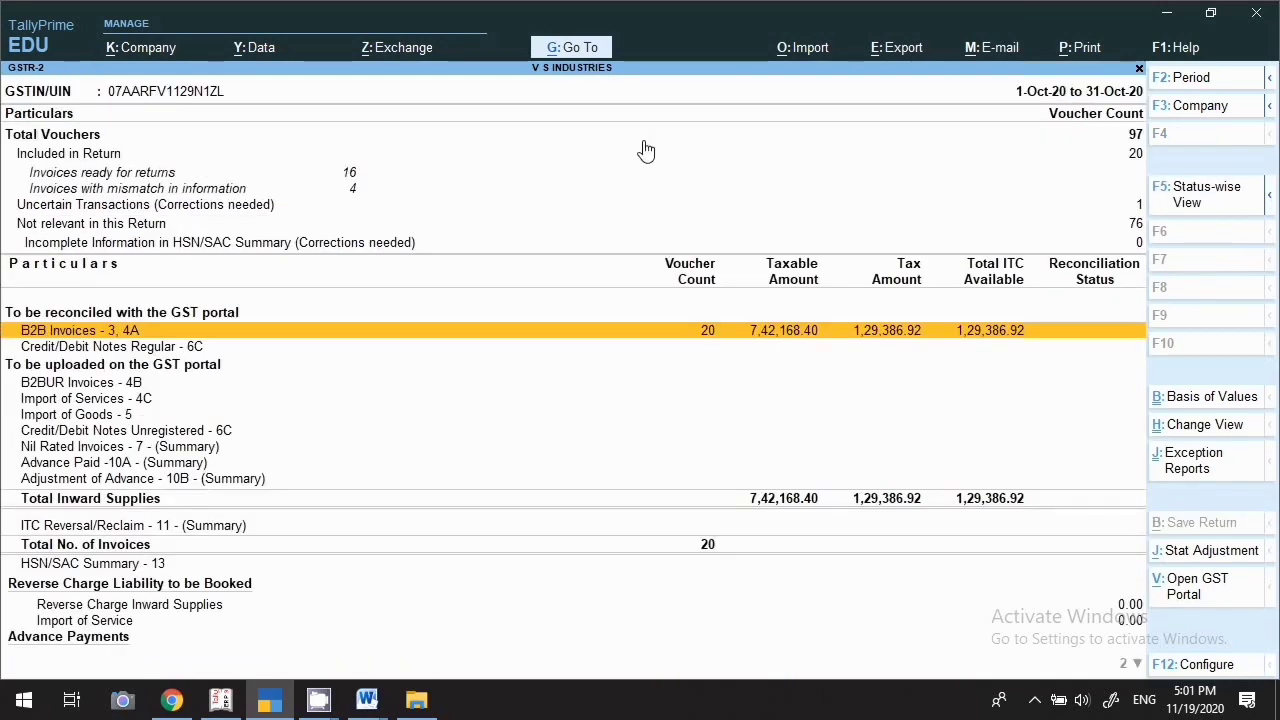
left_click(576, 50)
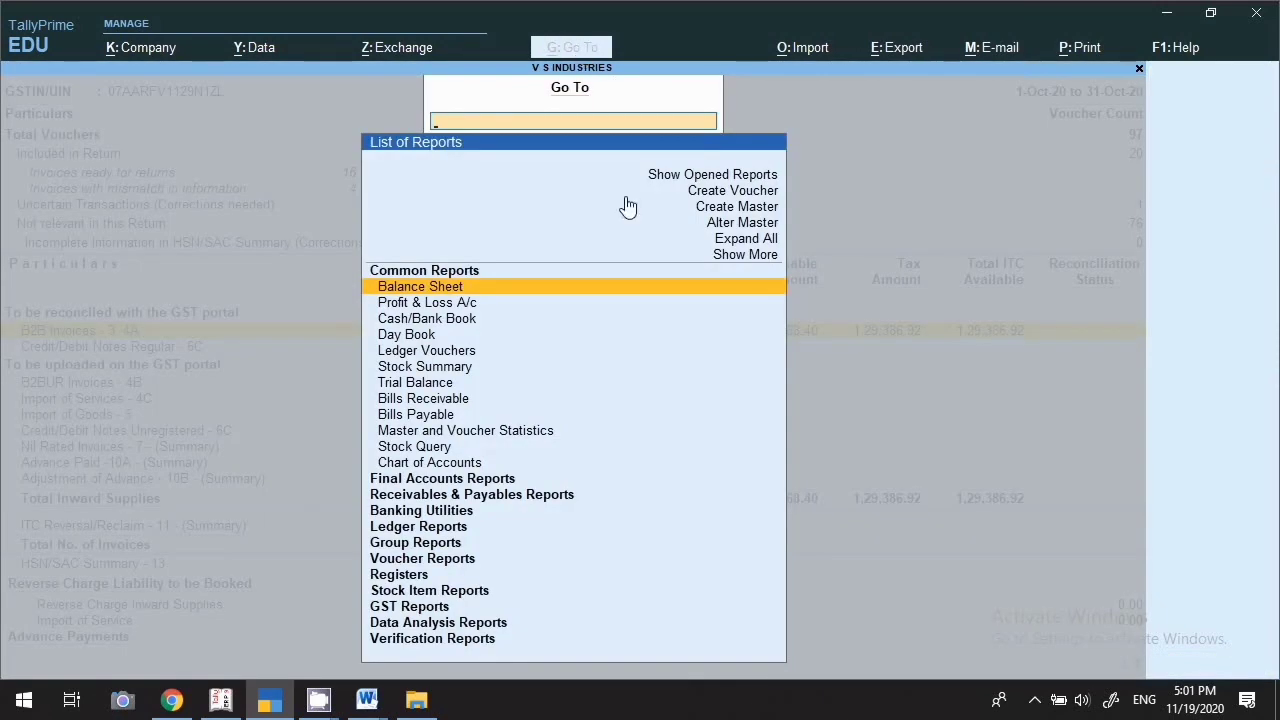
key("Escape")
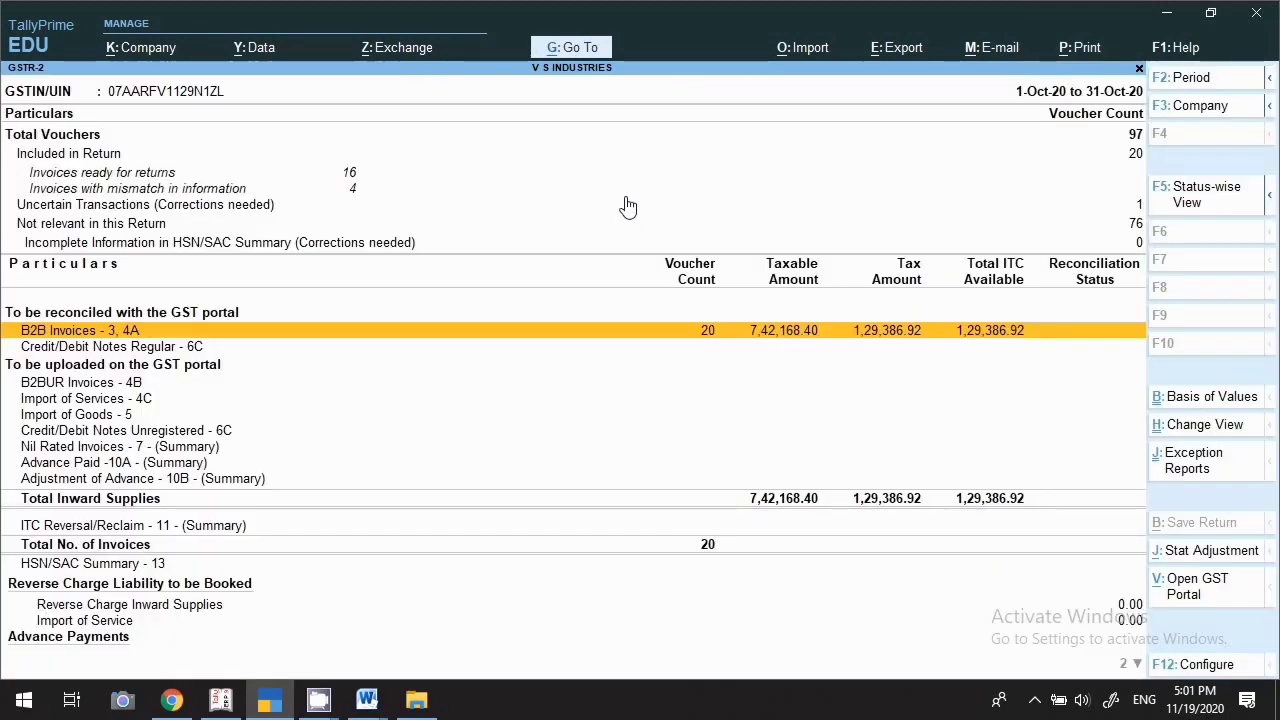
key("ctrl+Home")
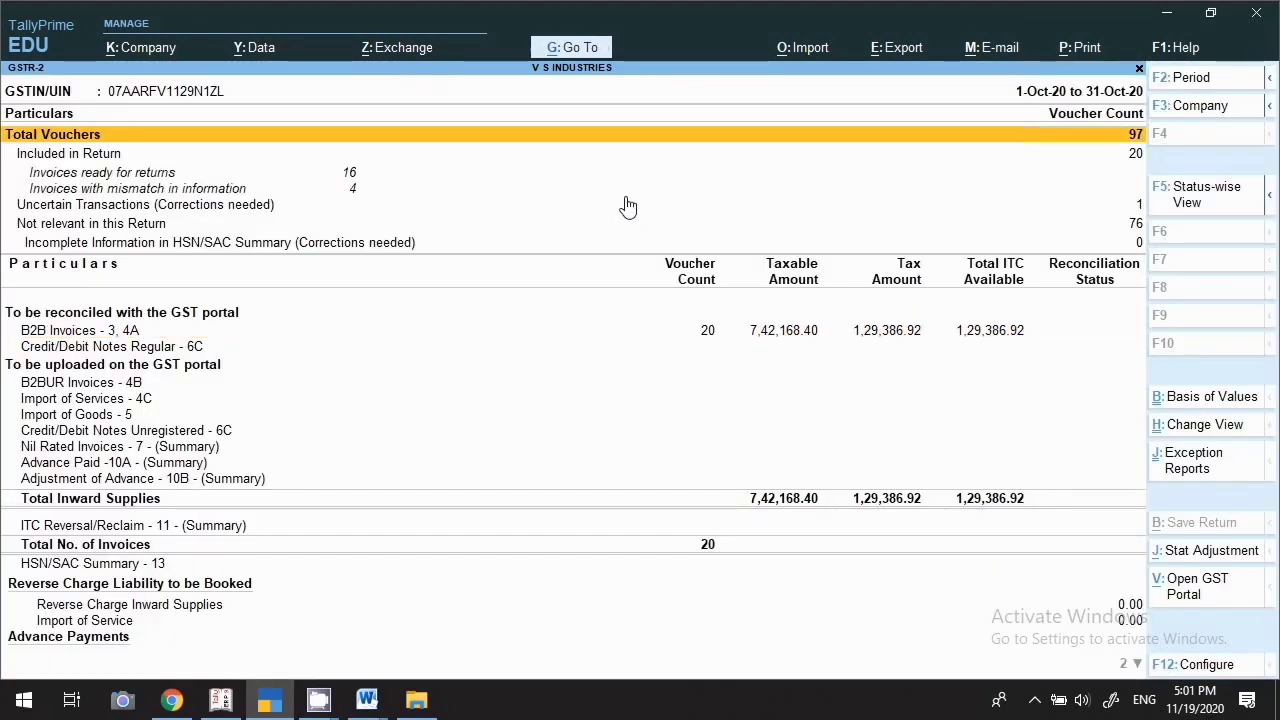
key("Escape")
key("Escape")
key("Escape")
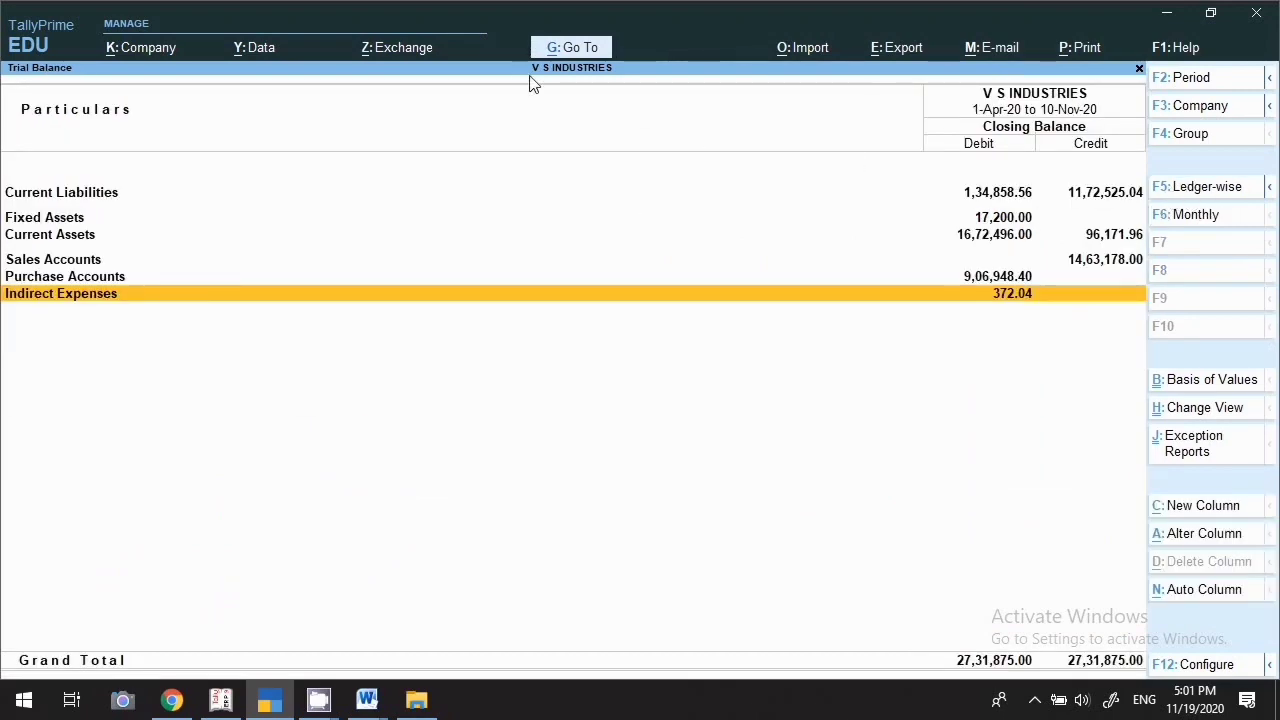
Close the Trial Balance, Stock Summary and Day Book to reach the Gateway of Tally
key("Escape")
key("Down")
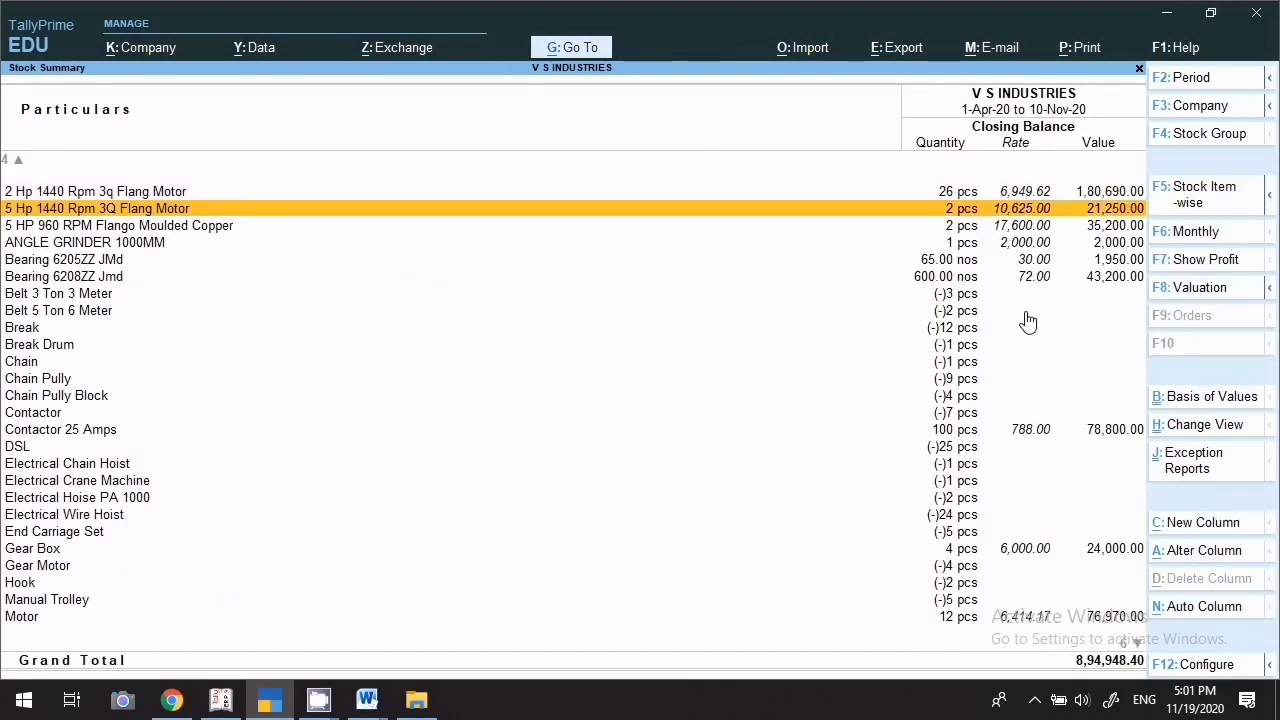
key("Up")
key("Up")
key("Up")
key("Up")
key("Up")
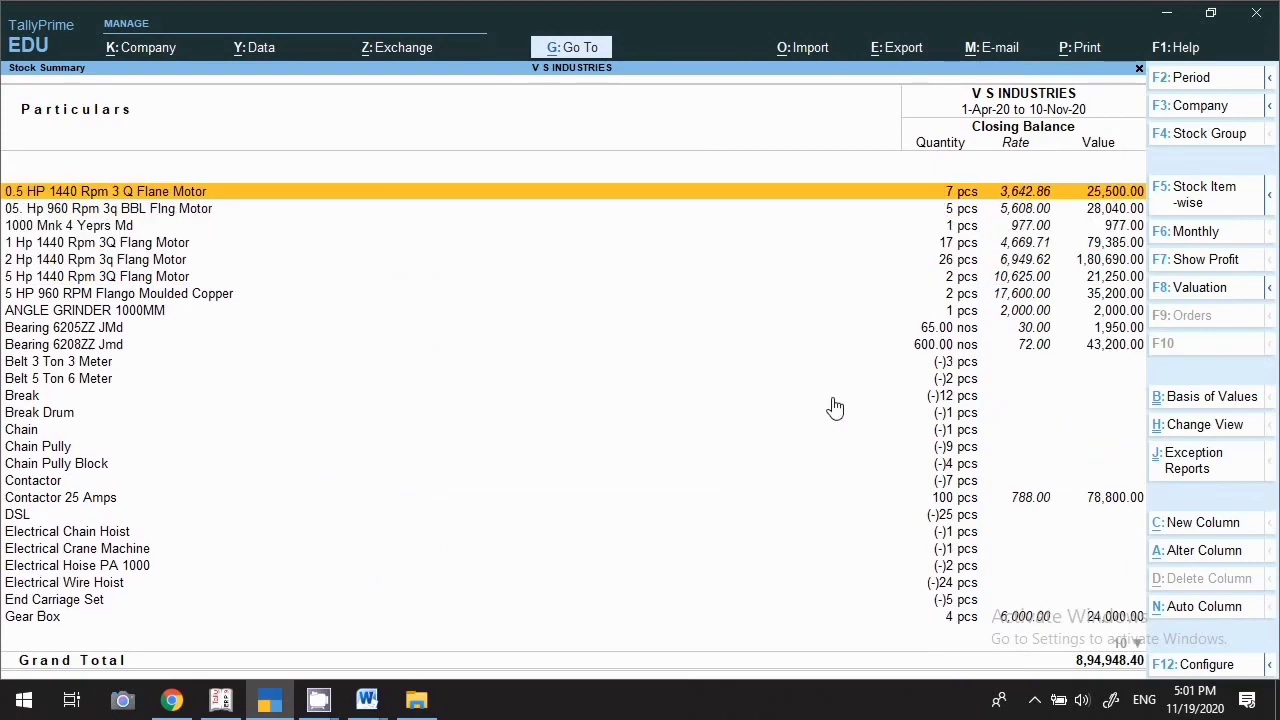
key("Escape")
key("Escape")
key("Escape")
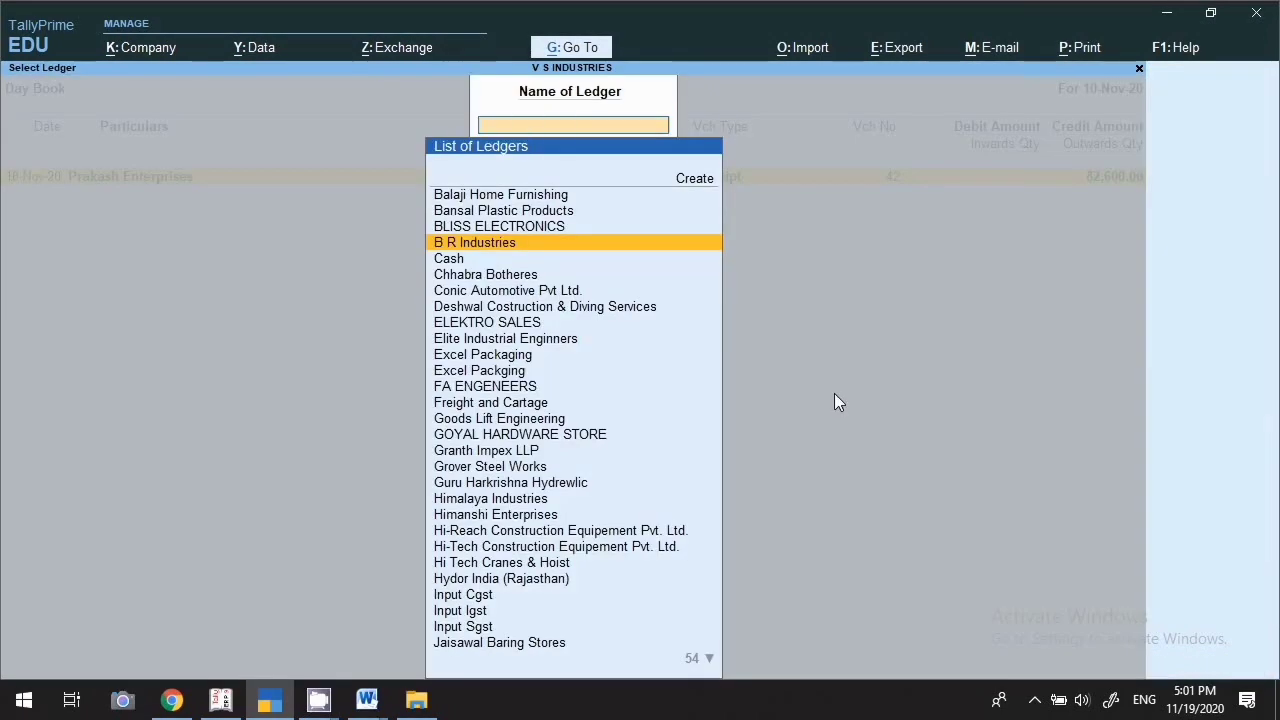
key("Escape")
key("Escape")
key("Escape")
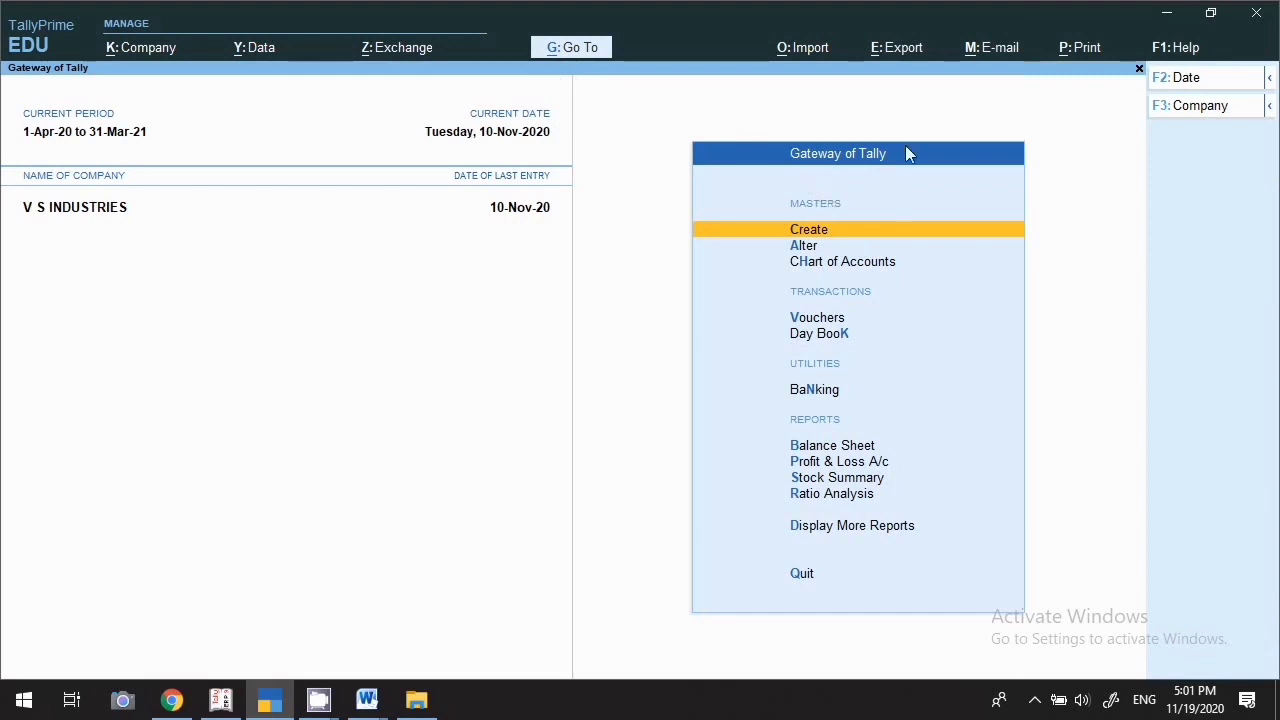
From Create on Gateway of Tally, choose Group under Accounting Masters for V S INDUSTRIES
left_click(829, 236)
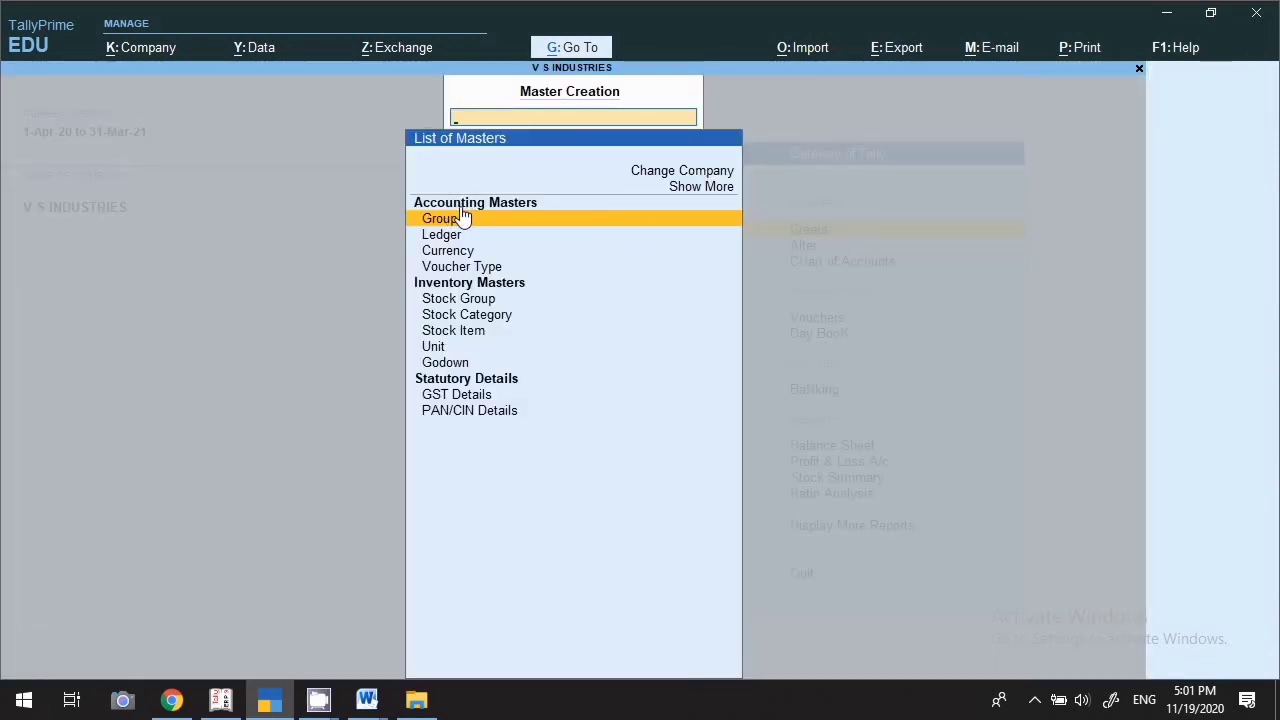
left_click(460, 286)
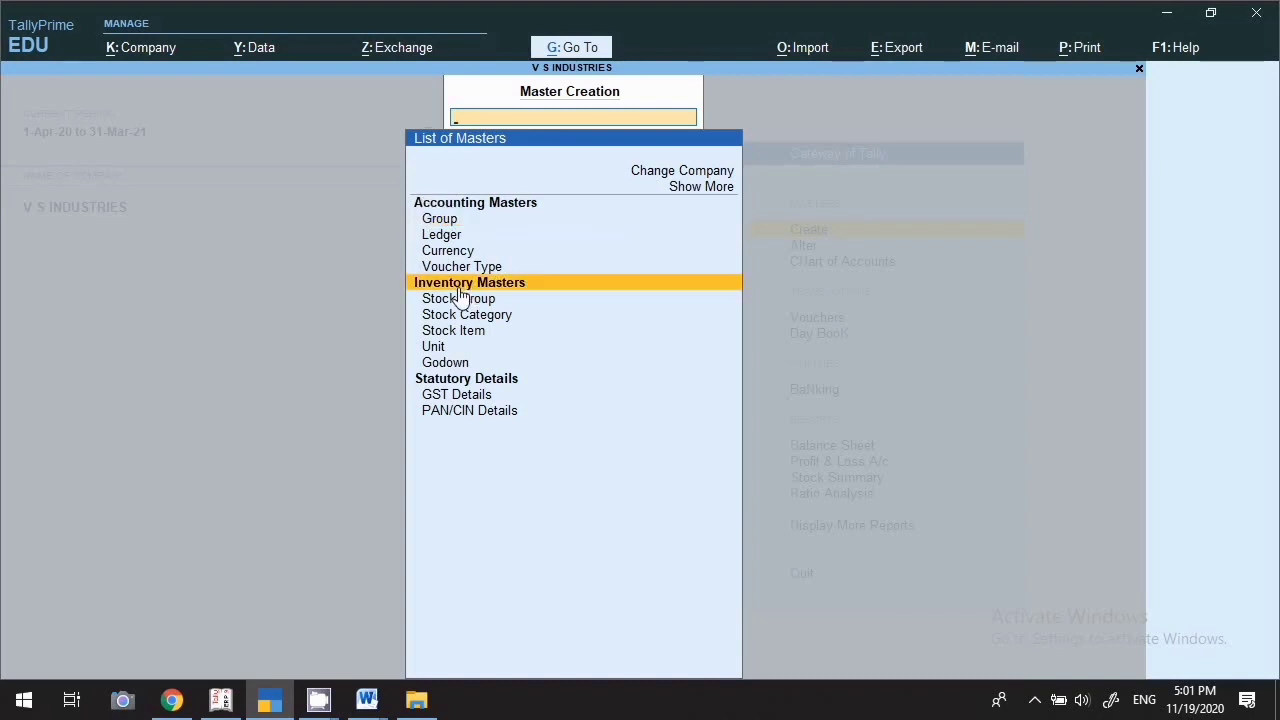
left_click(504, 386)
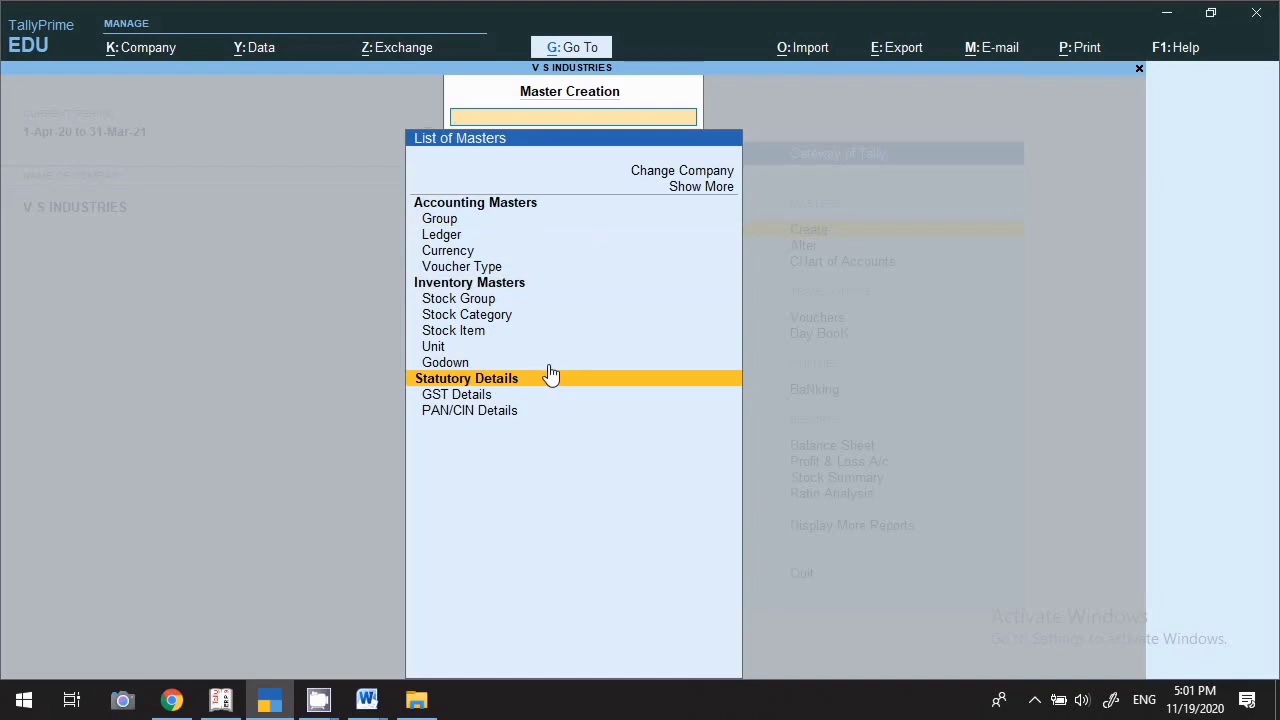
left_click(472, 205)
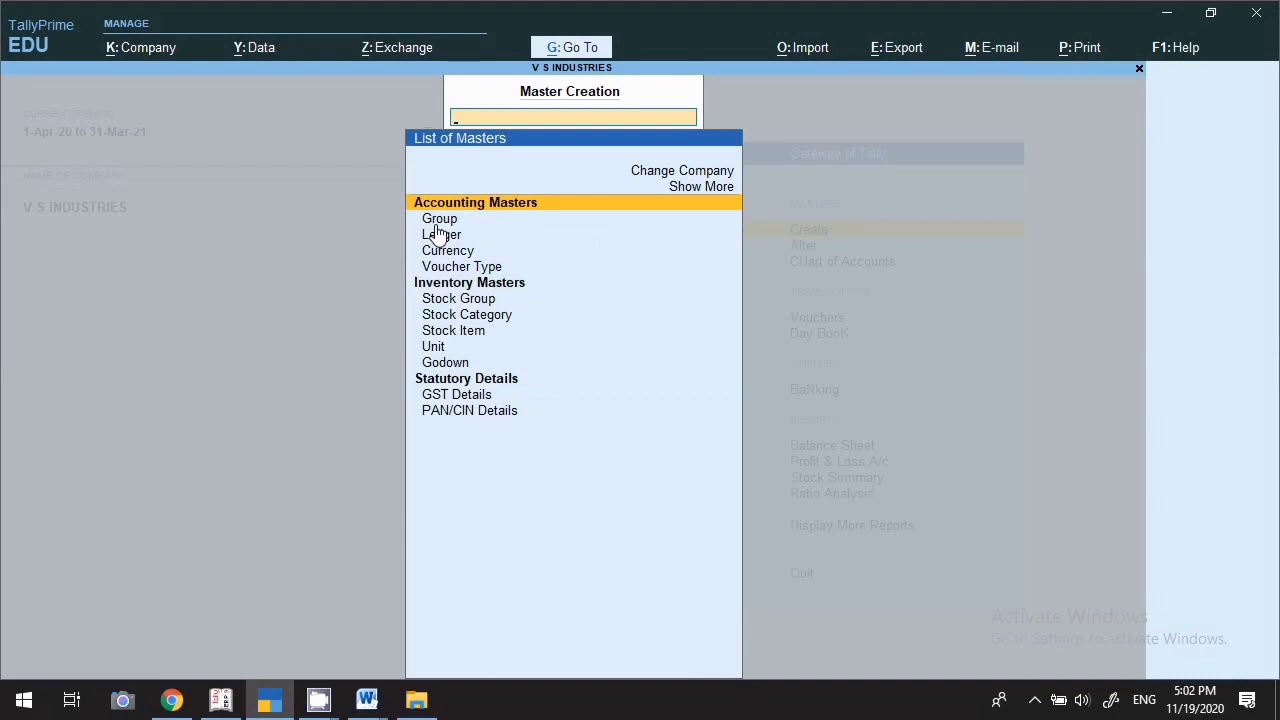
left_click(437, 221)
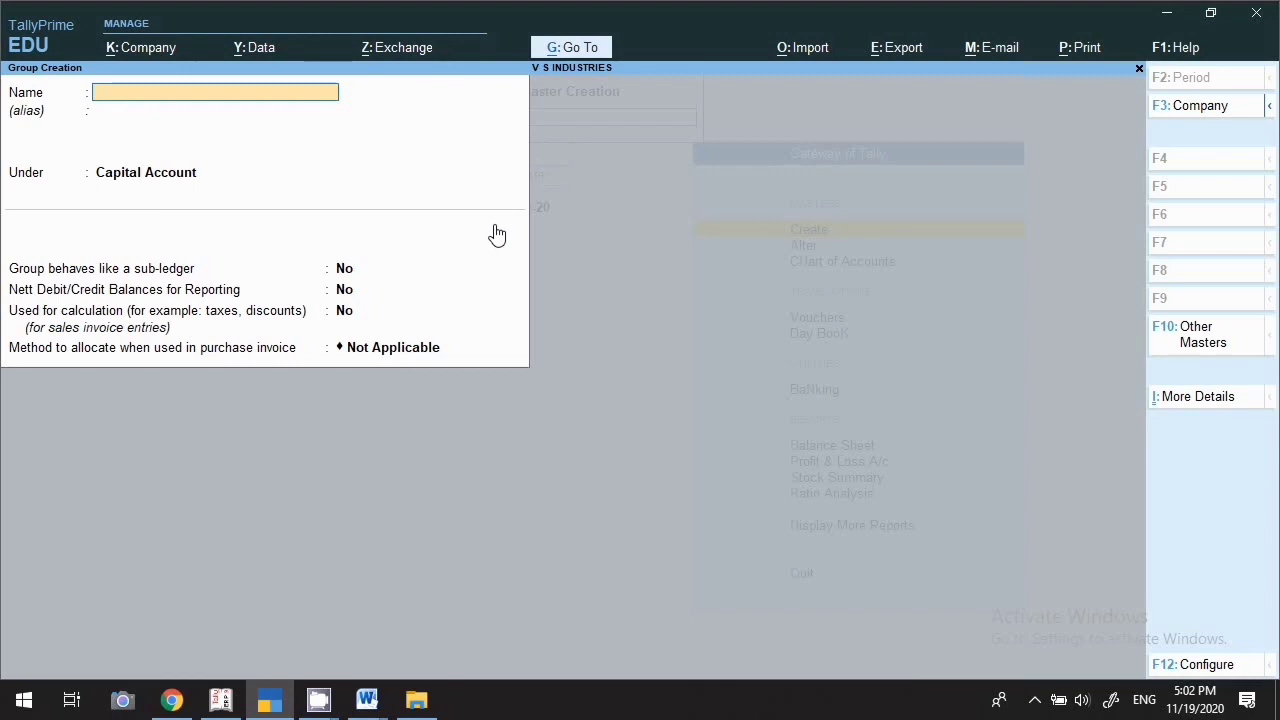
Create group Office Expense under Indirect Expenses, sub-ledger and nett balances at No, then exit creation
type("Indirect e")
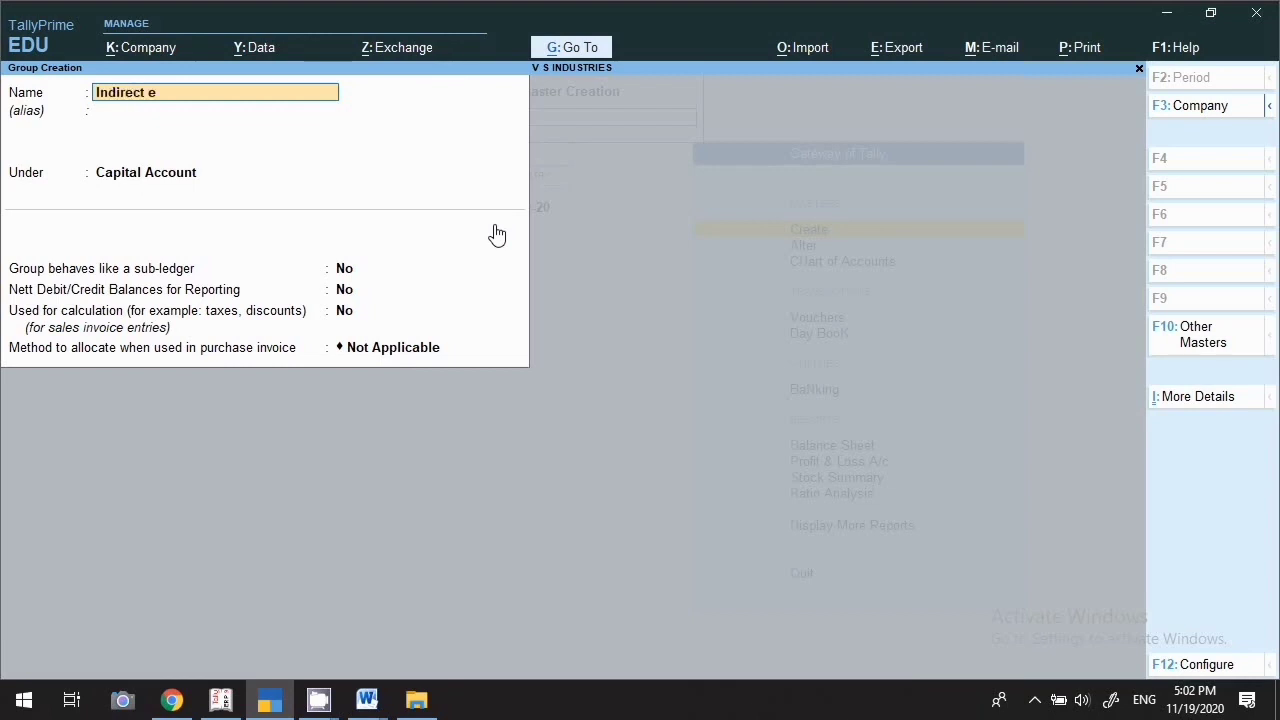
type("xpenses")
key("Return")
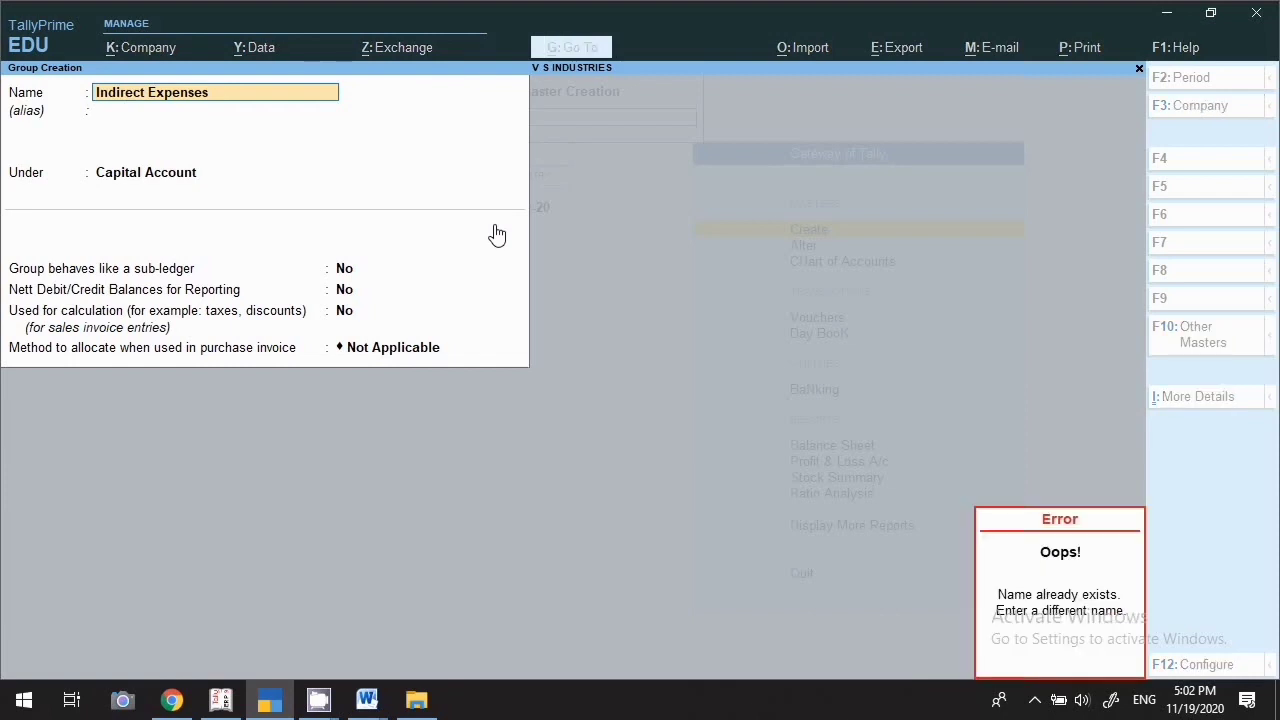
type("Of")
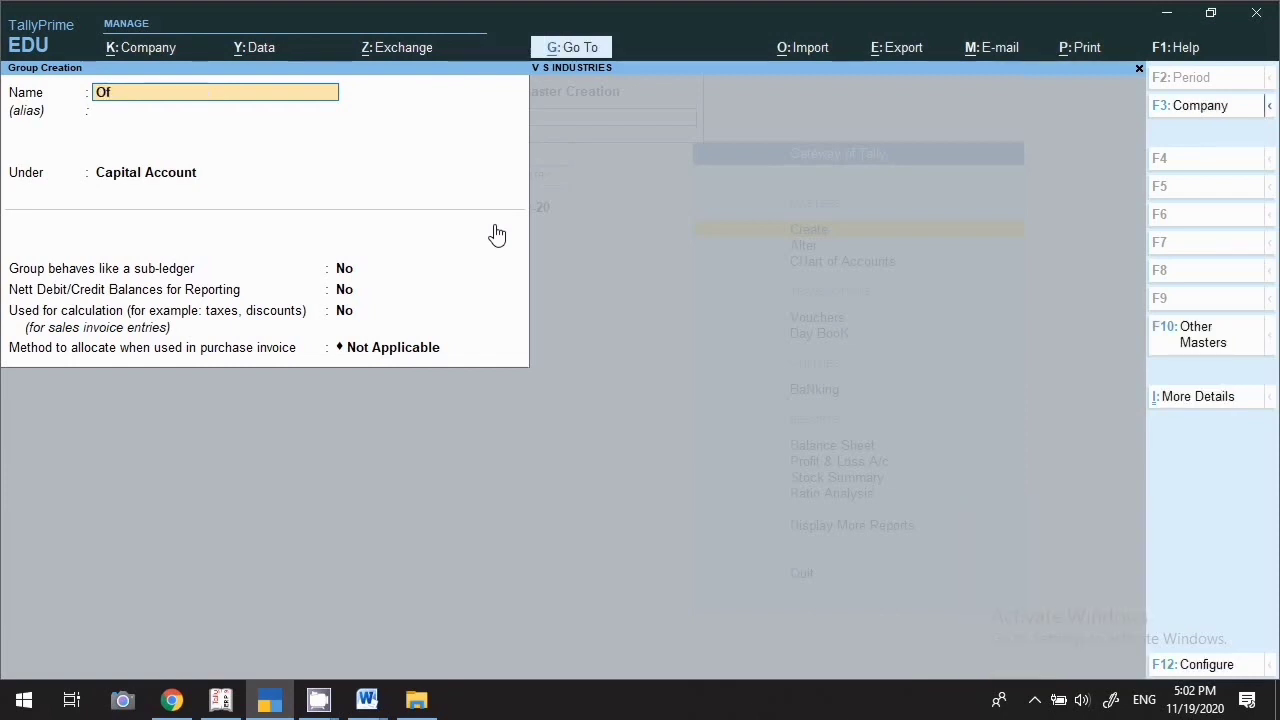
type("fice expense")
key("Return")
key("Return")
type("Ind")
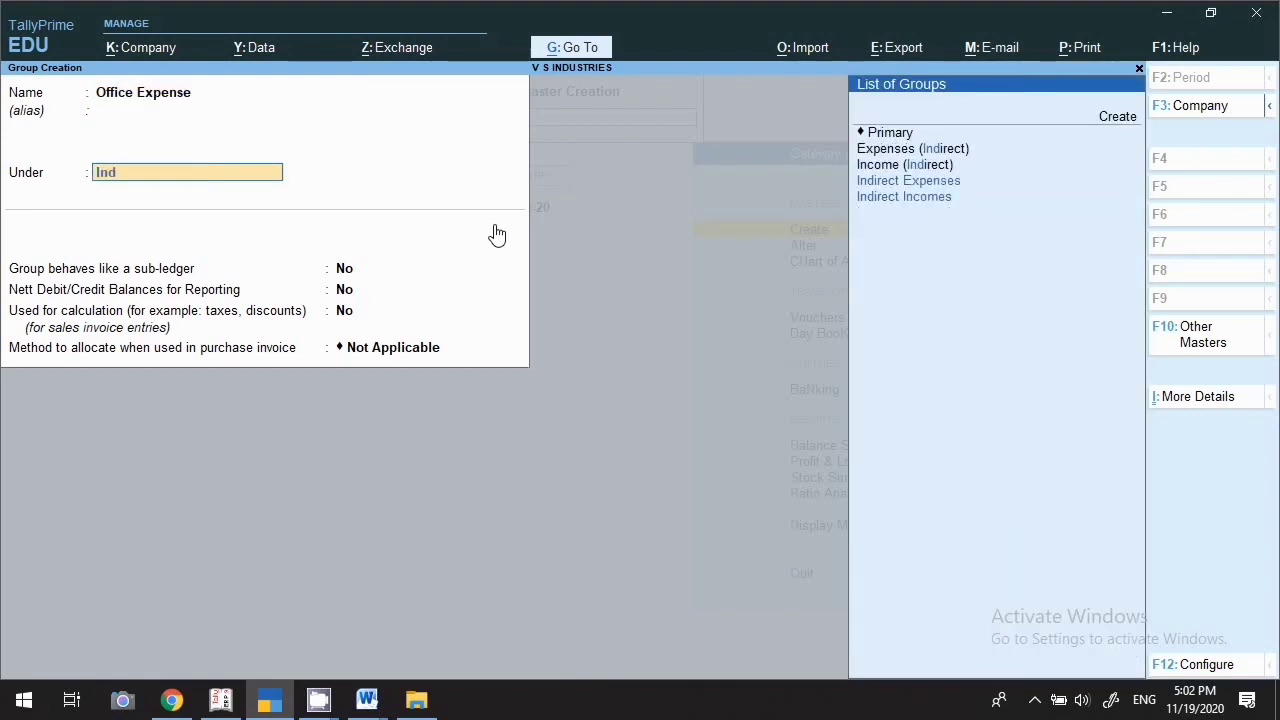
key("Down")
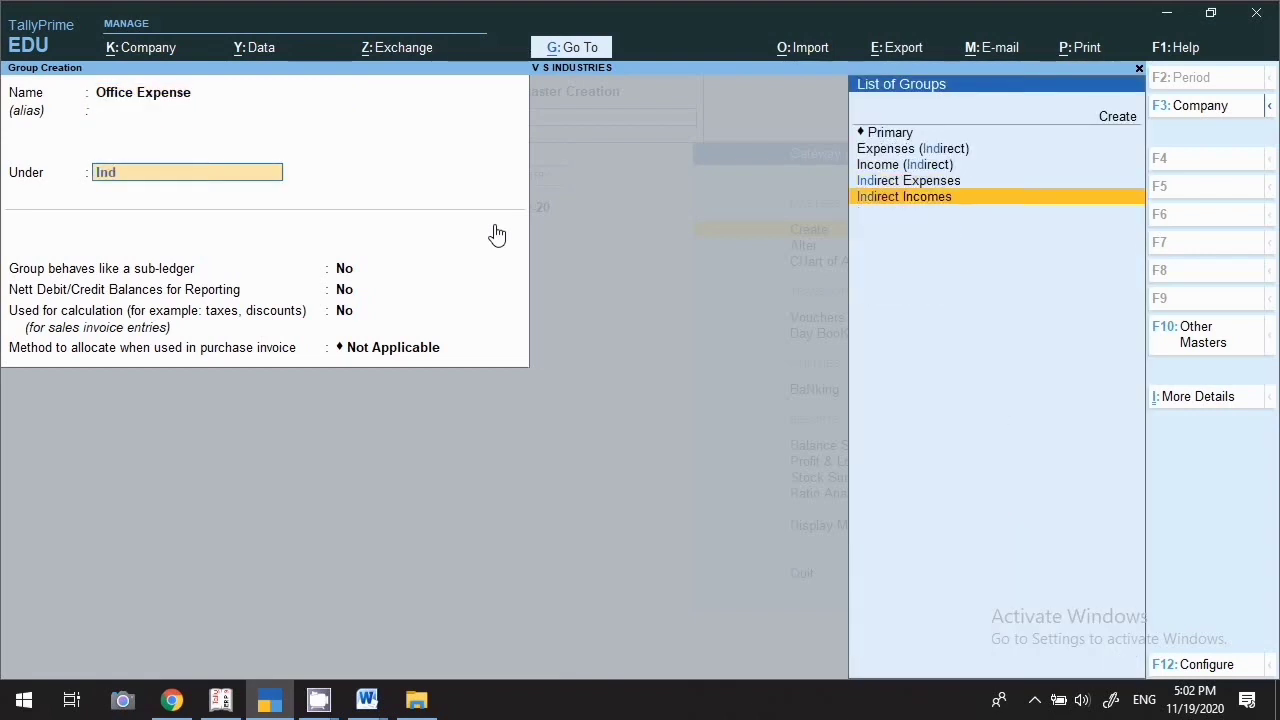
key("Up")
key("Return")
key("Return")
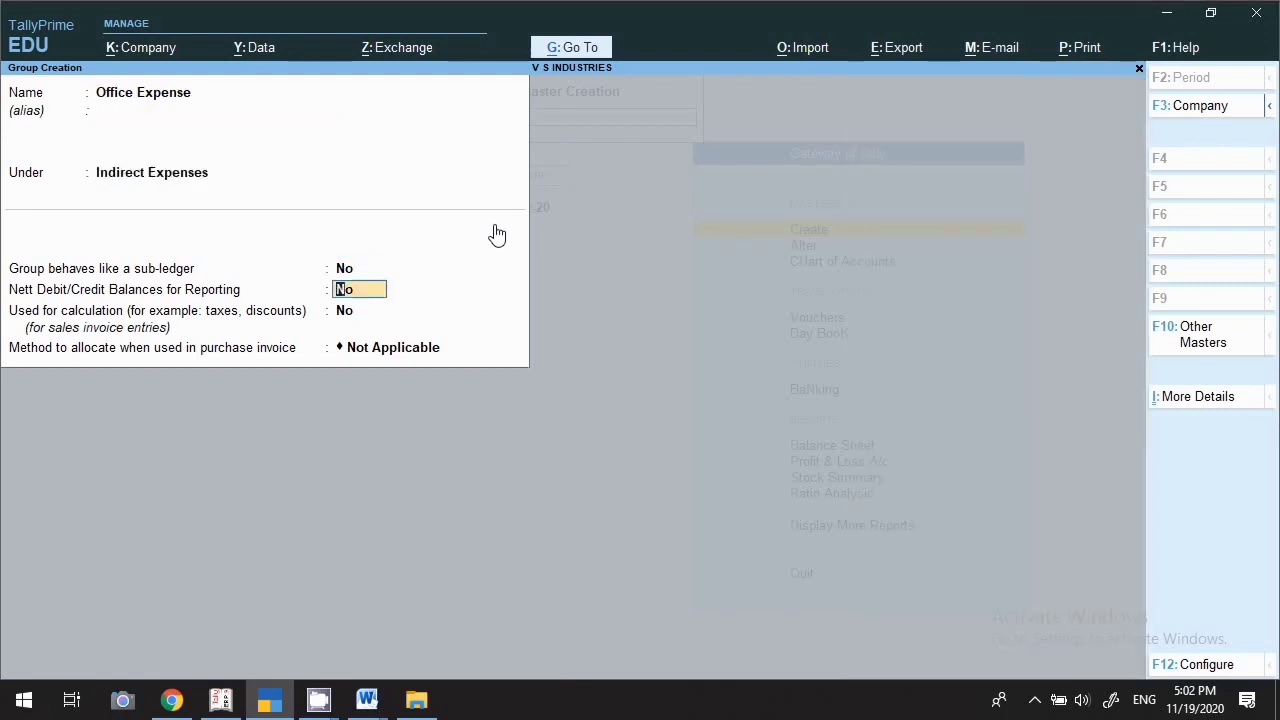
key("Return")
key("Return")
key("Return")
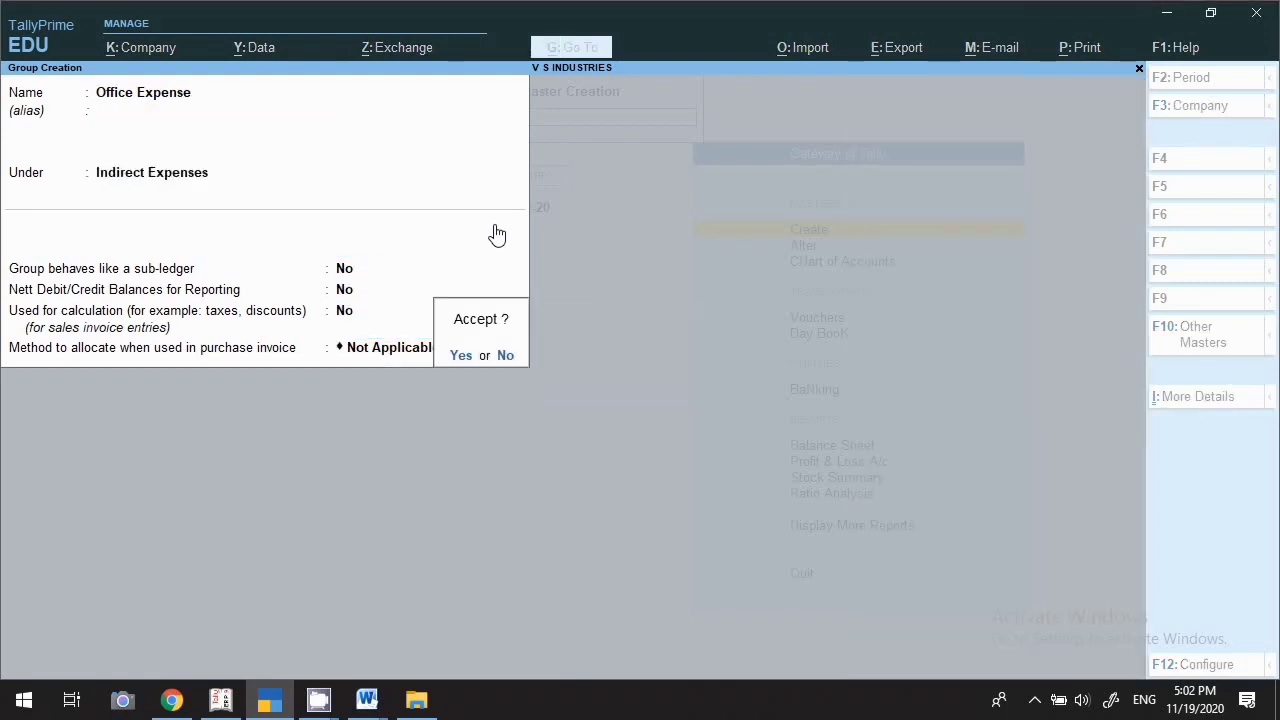
key("Return")
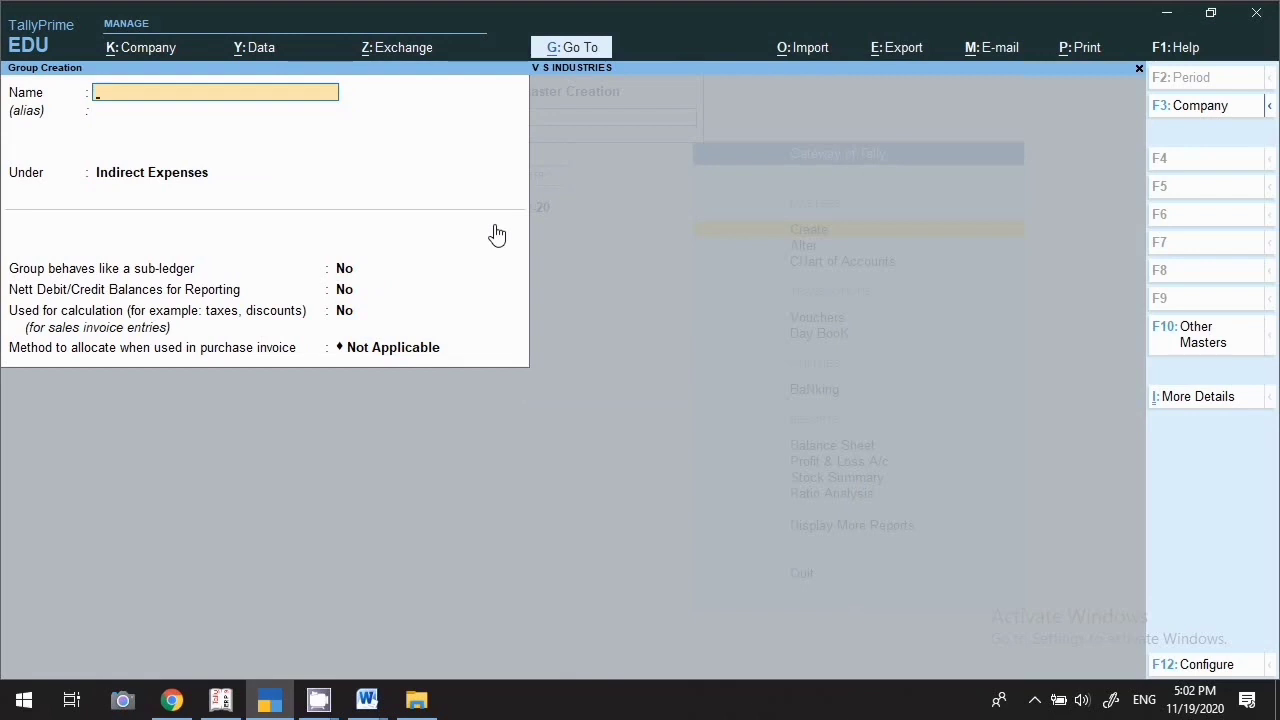
key("Escape")
key("Return")
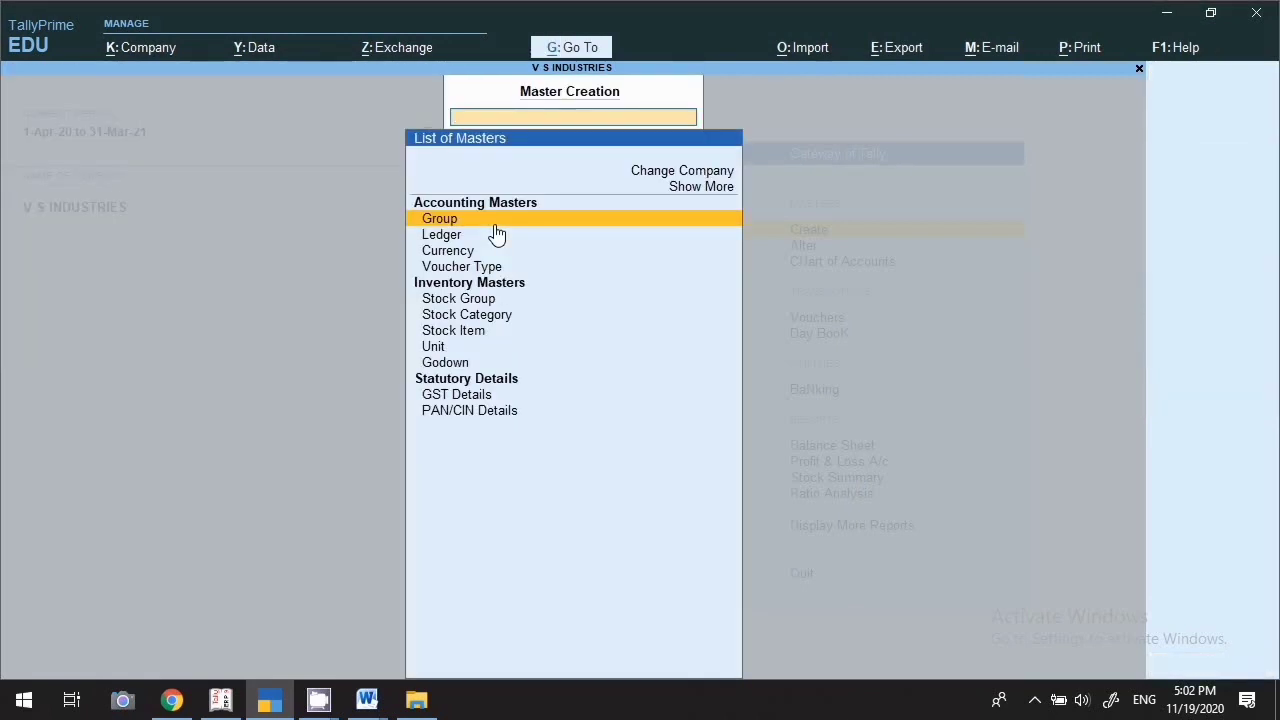
Start ledger Suman Education Hub under Sundry Creditors, keeping the default credit settings
key("Down")
left_click(497, 233)
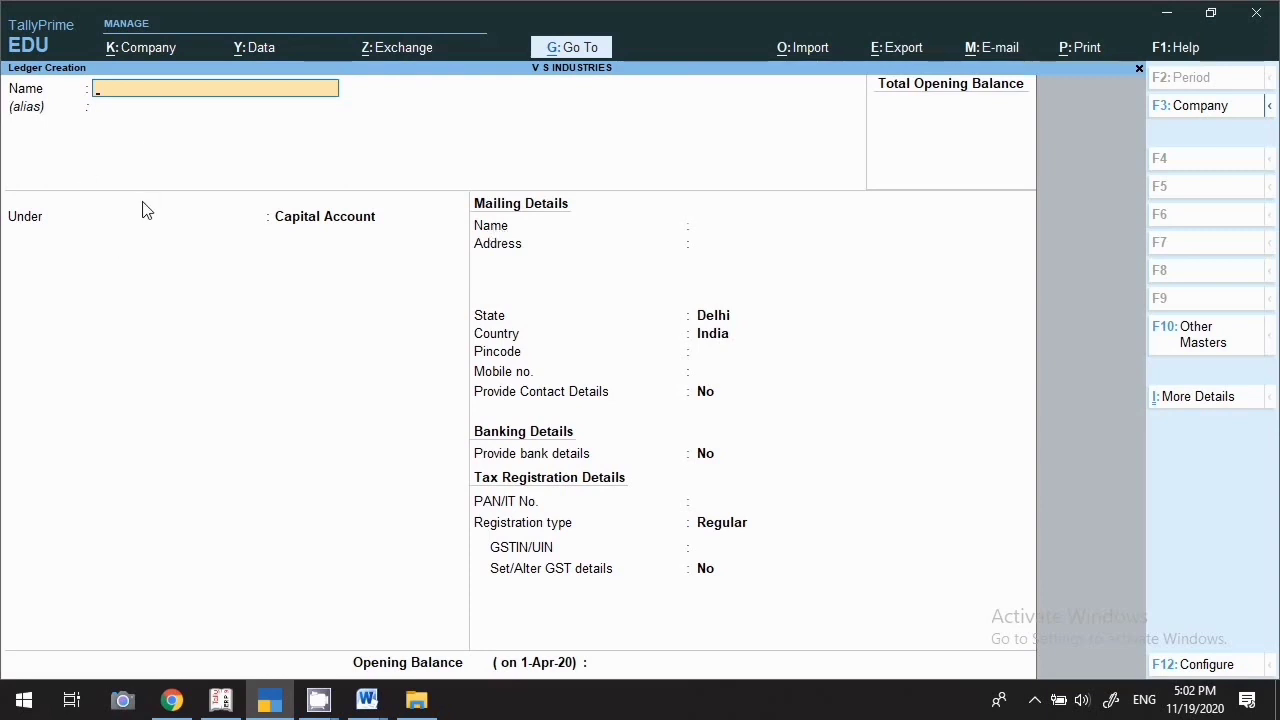
type("Suman Education Hub")
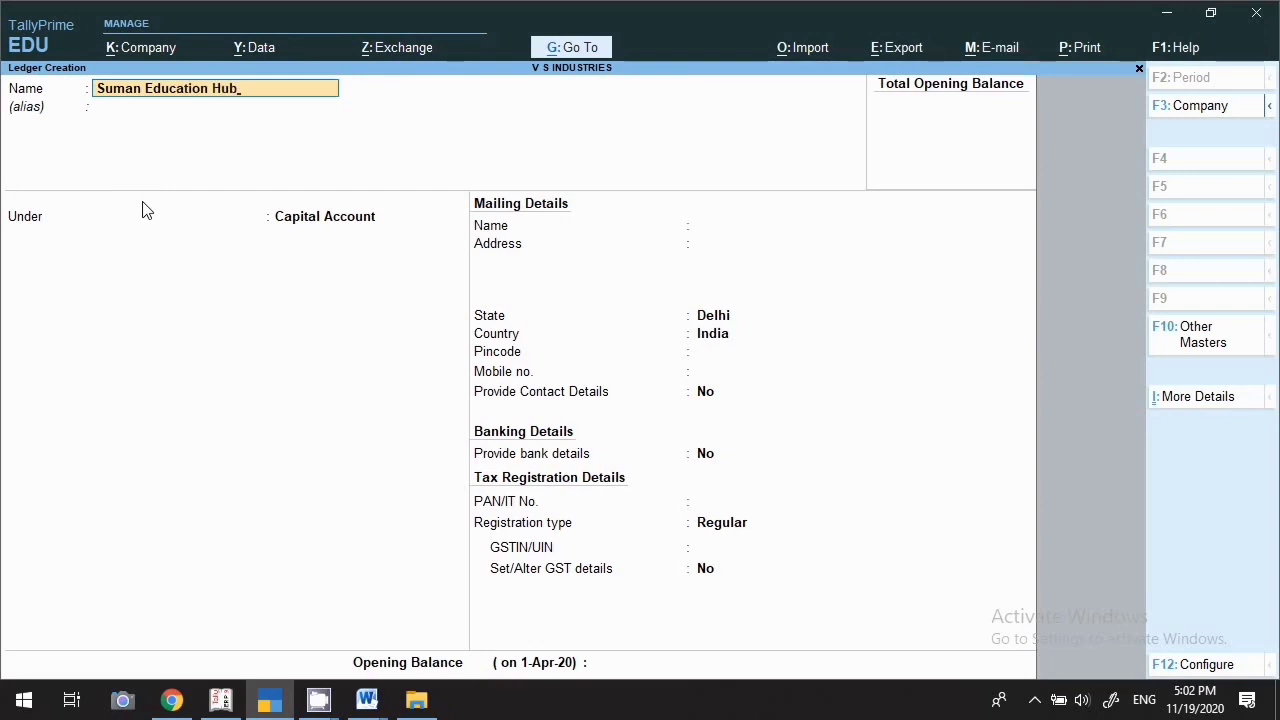
key("Return")
key("Return")
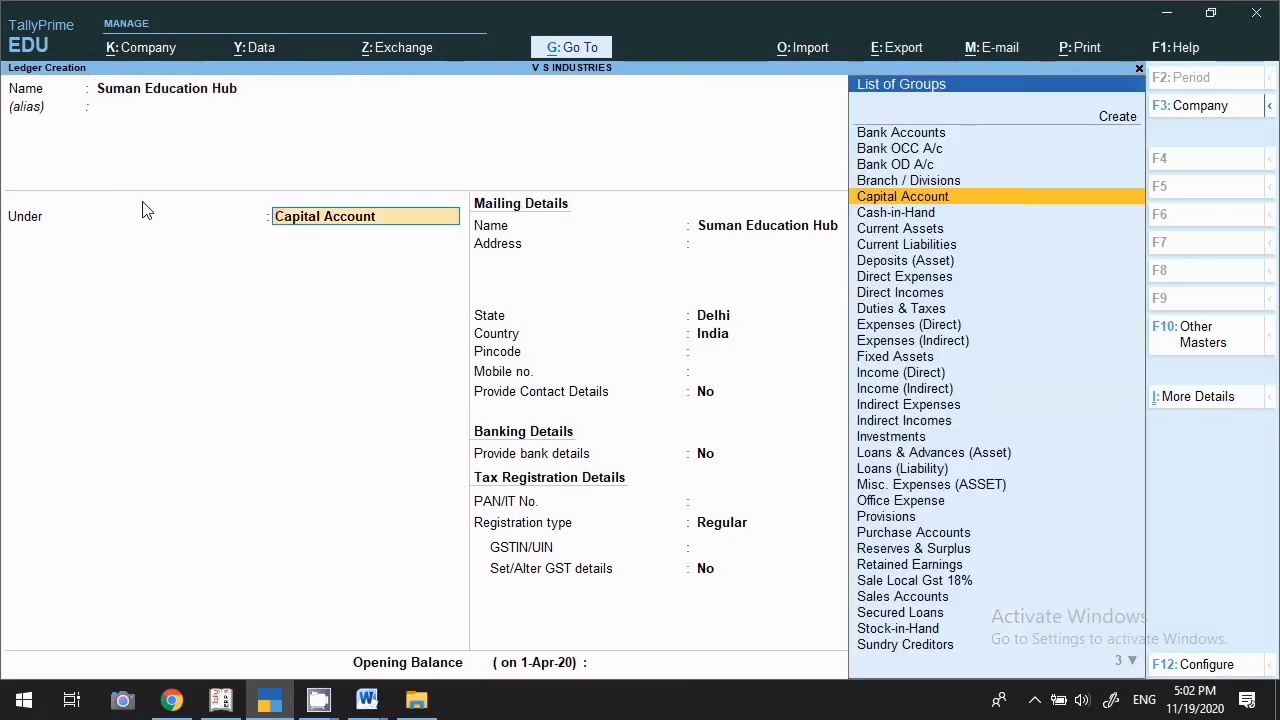
type("Sun")
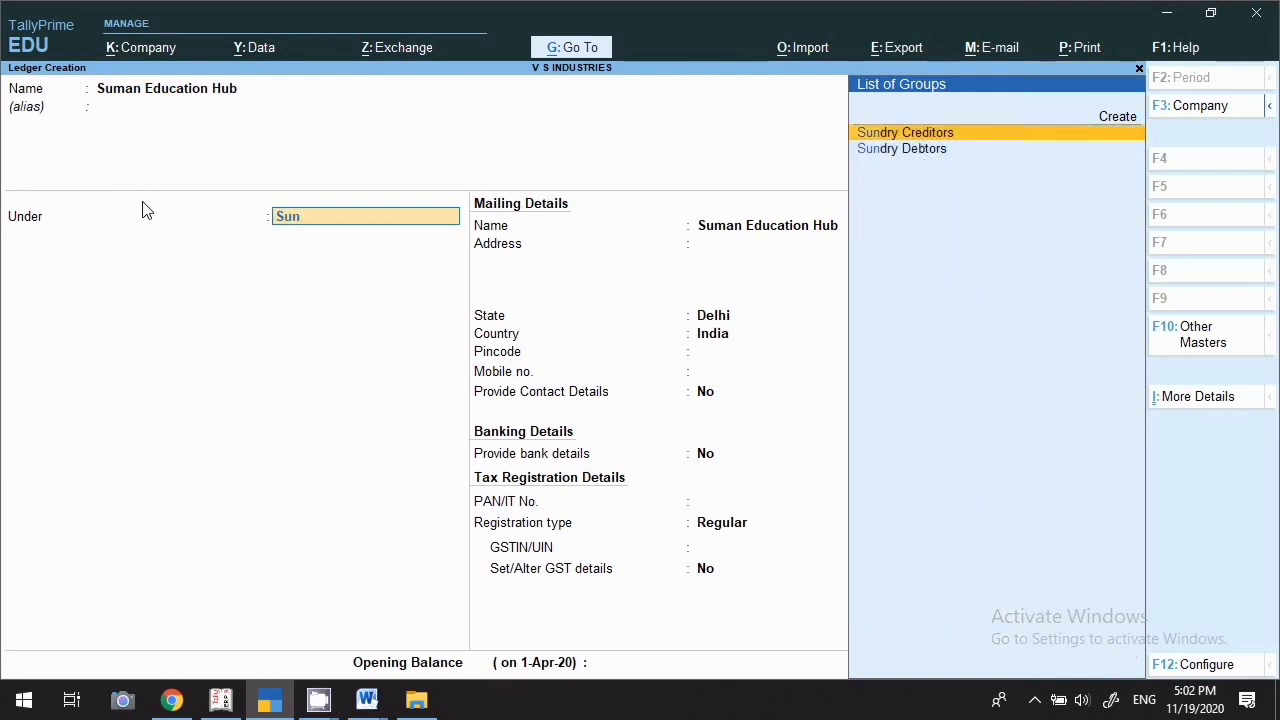
key("Return")
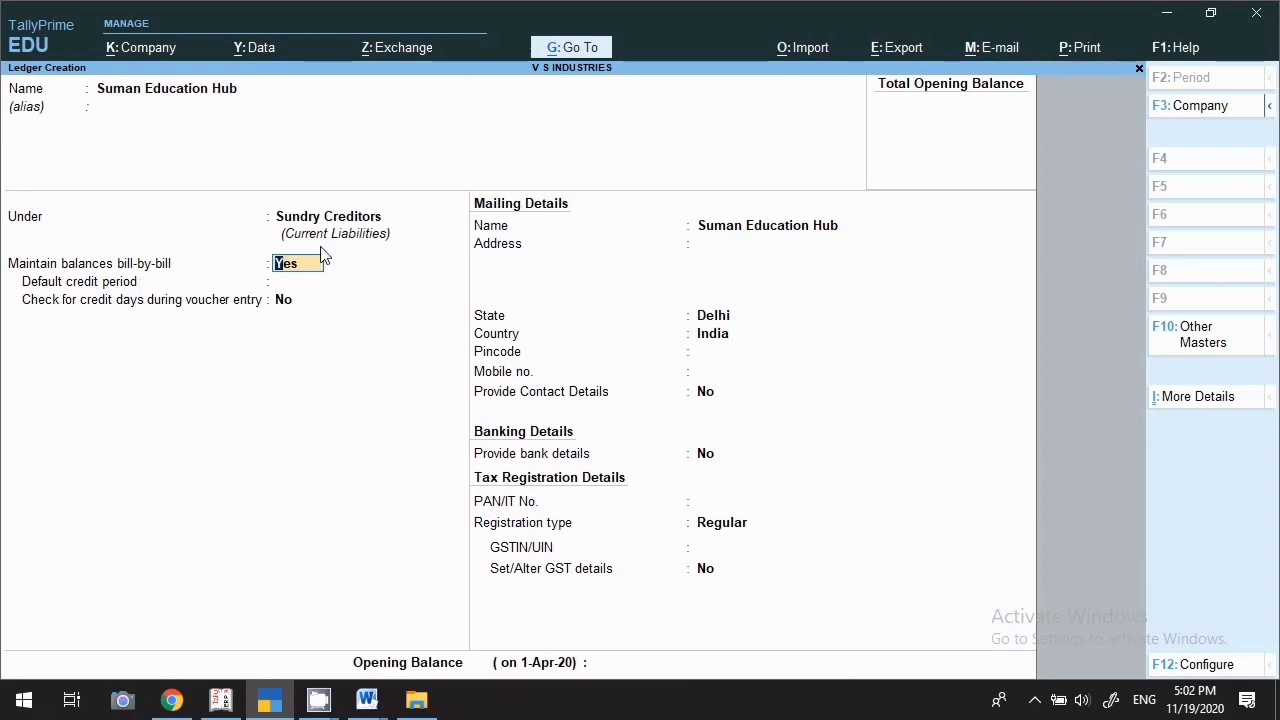
key("Return")
key("Return")
key("Return")
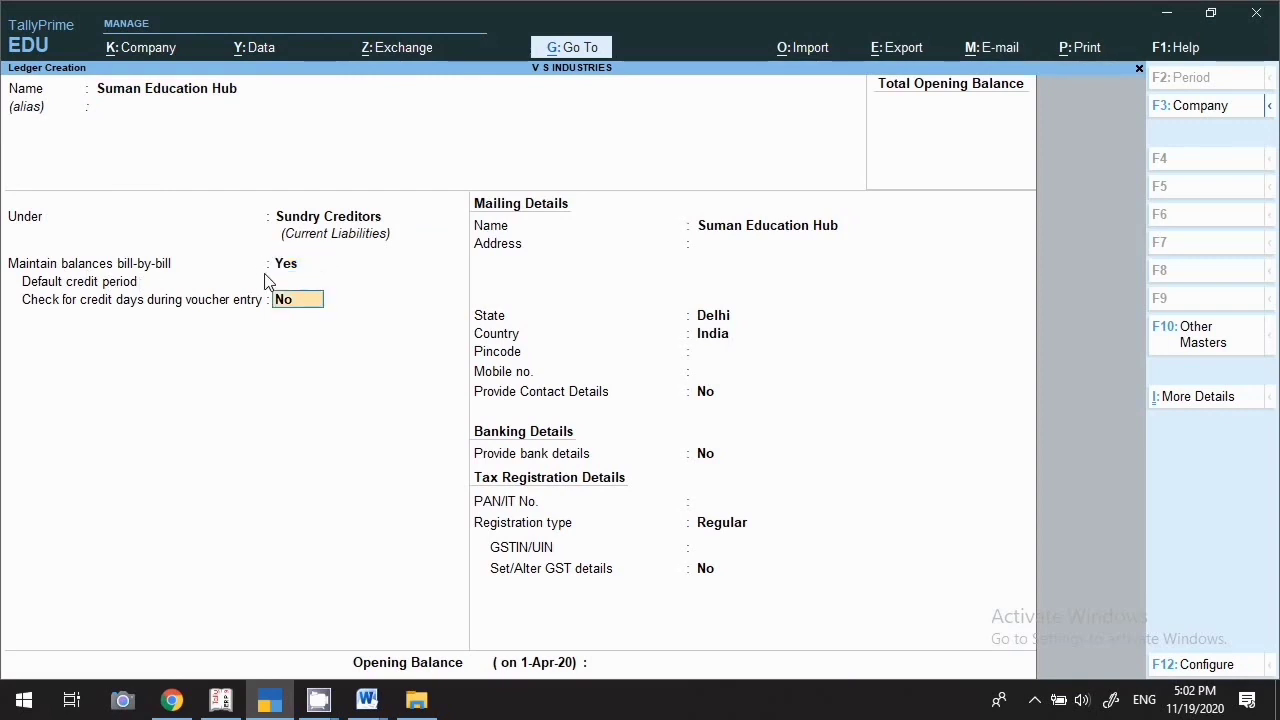
Fill the ledger's two-line mailing address, state Delhi, pincode and mobile number
key("Return")
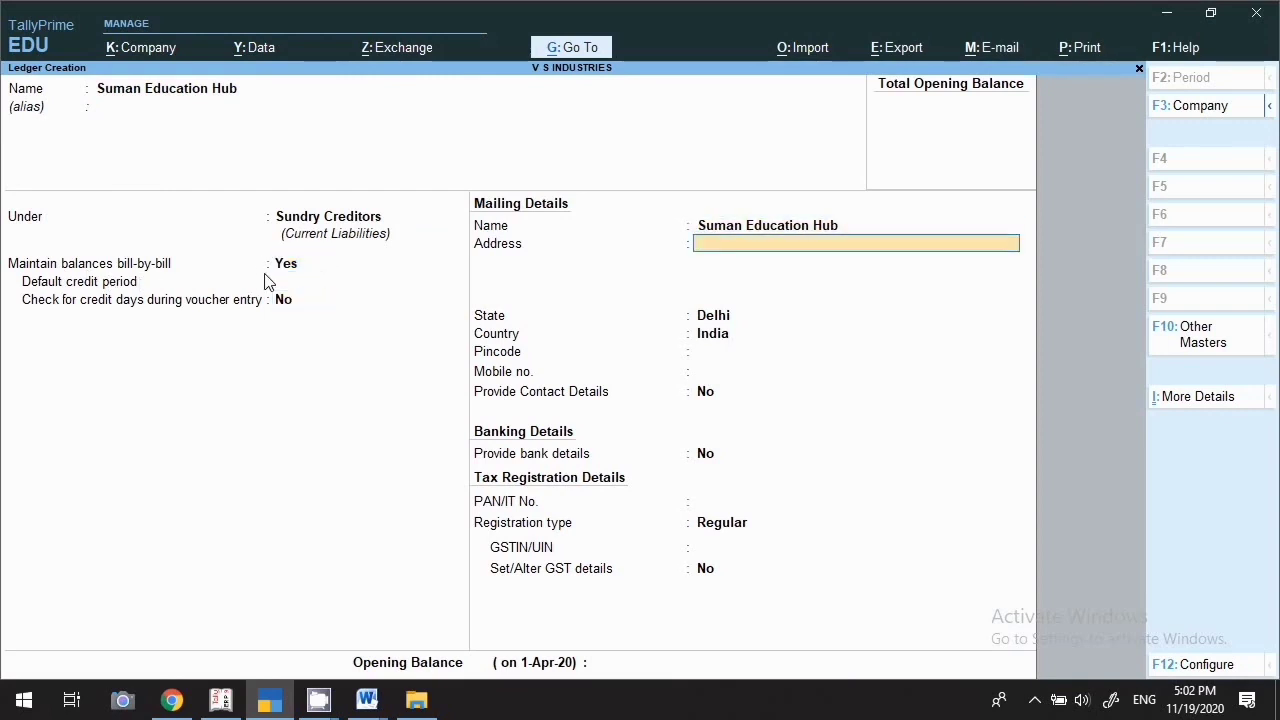
type("New Delhi")
key("Return")
type("Id")
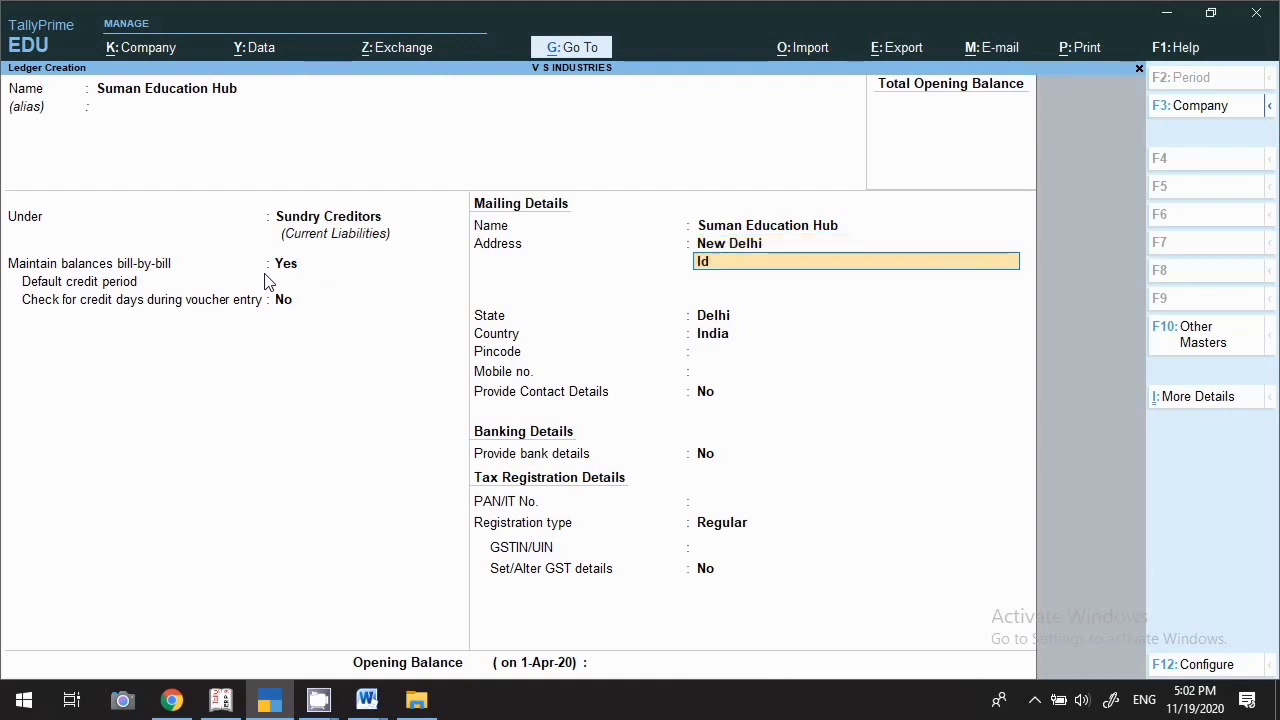
type("dustrial Area")
key("Return")
key("Return")
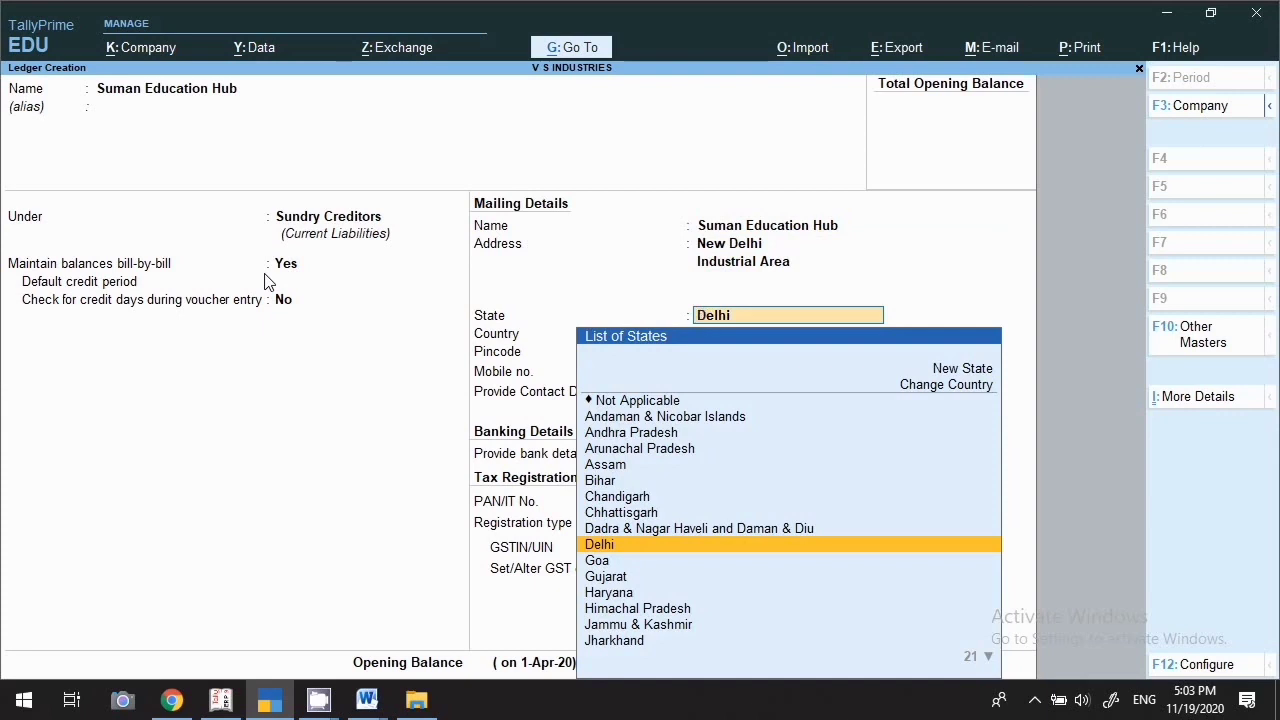
key("Return")
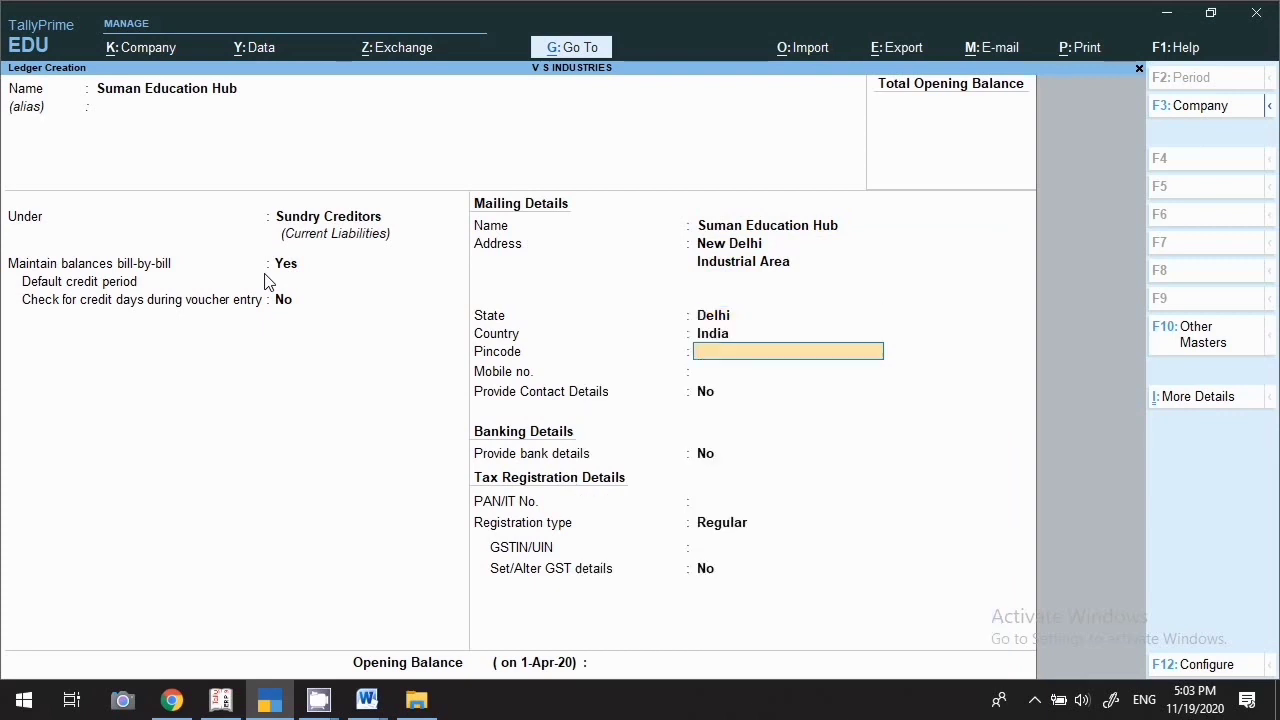
type("110025")
key("Return")
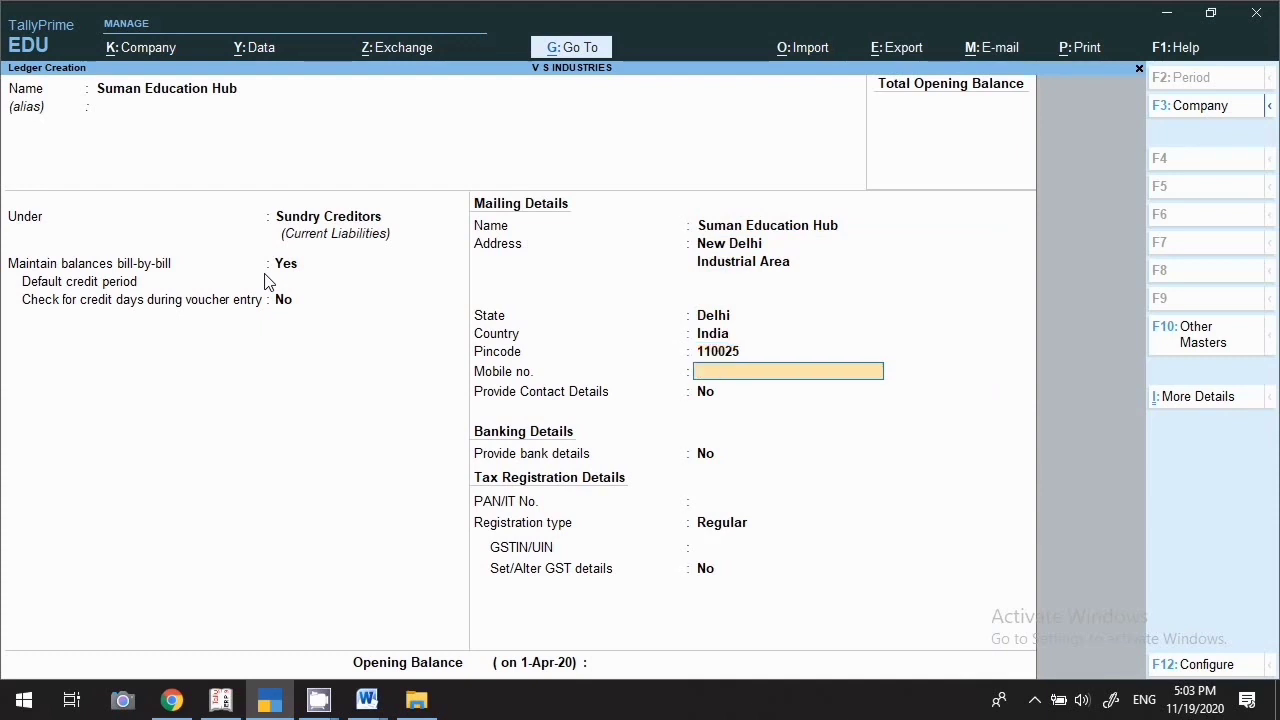
type("98555555555")
key("Return")
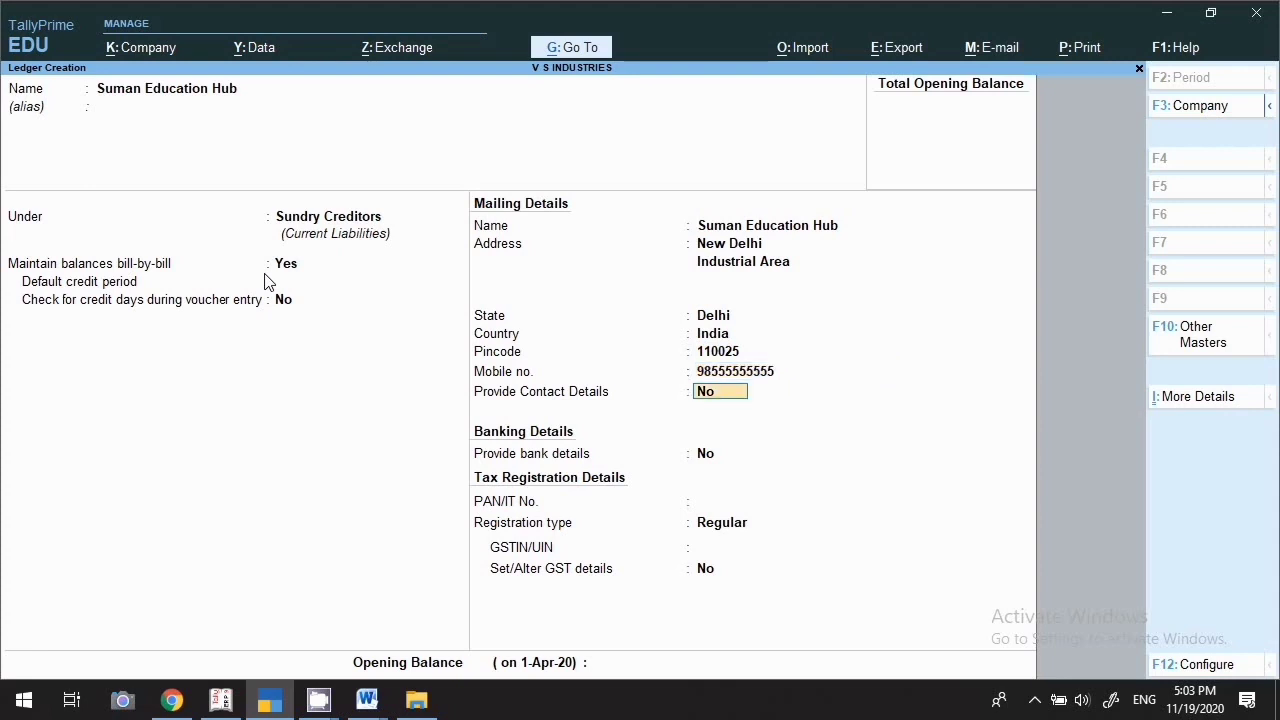
Set Provide Contact Details to Yes, leaving contact person and phone blank
type("y")
key("Return")
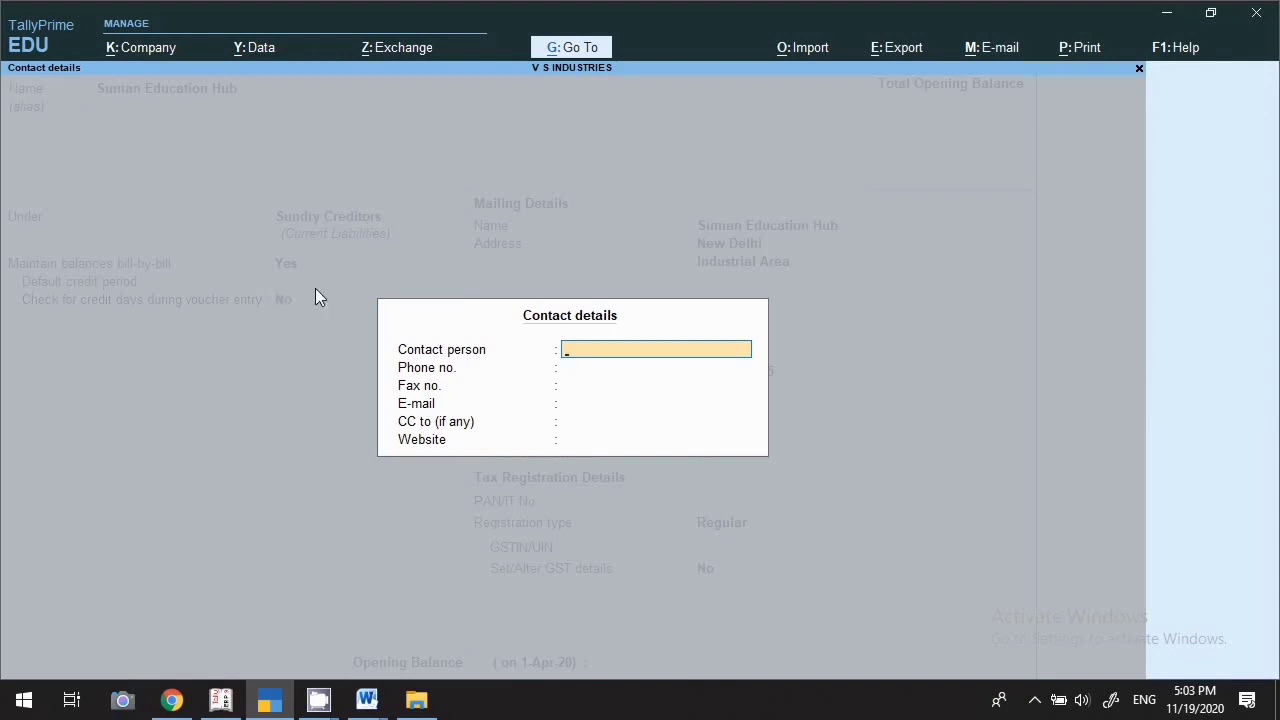
key("Return")
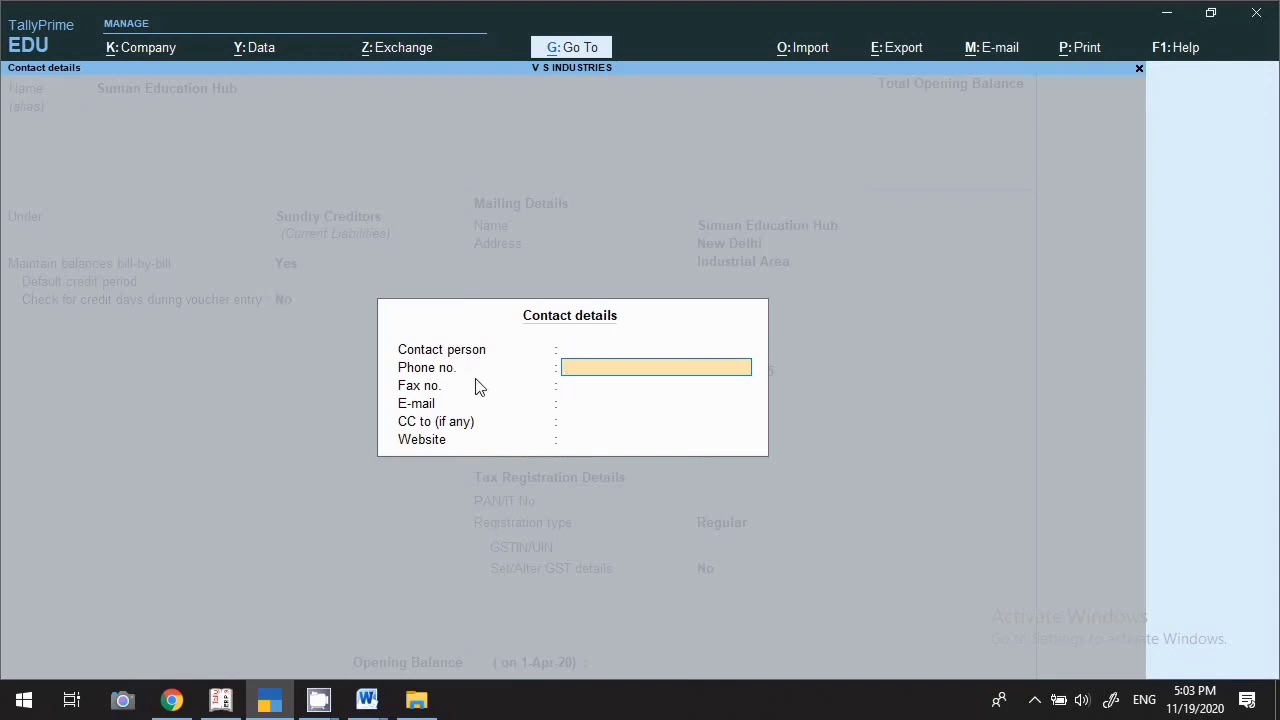
key("Return")
key("Return")
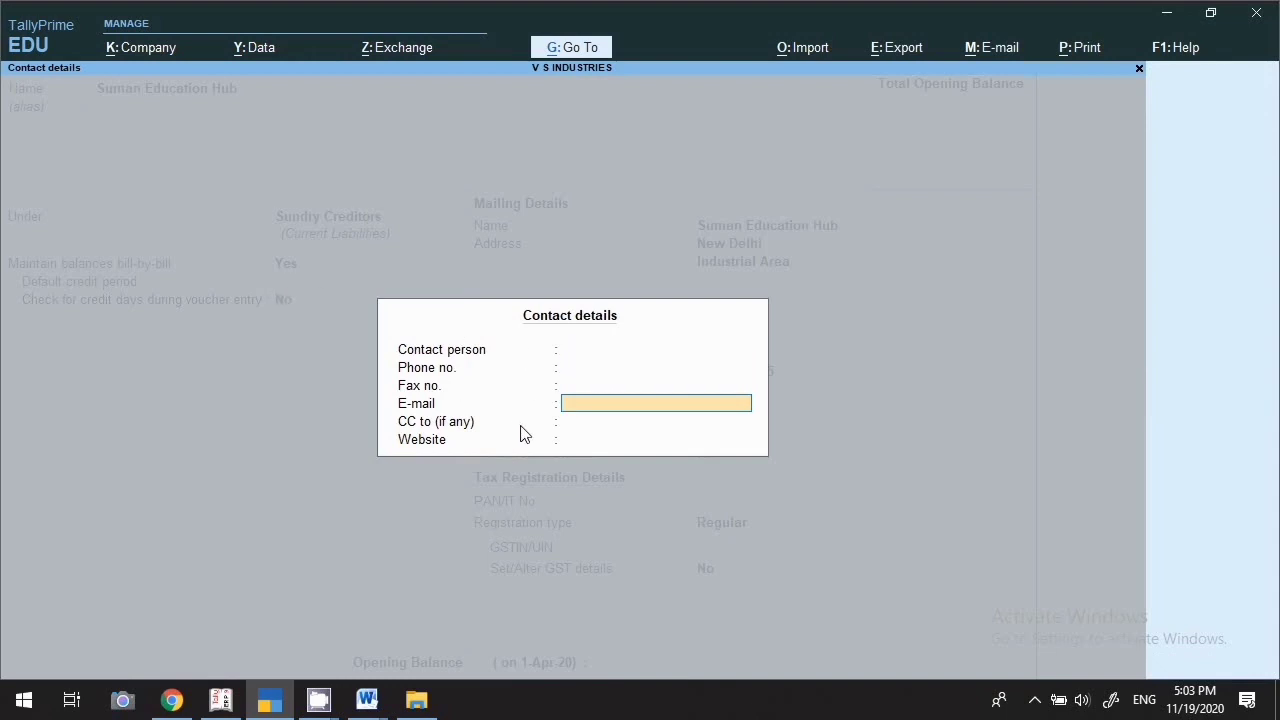
key("Return")
key("Return")
key("Return")
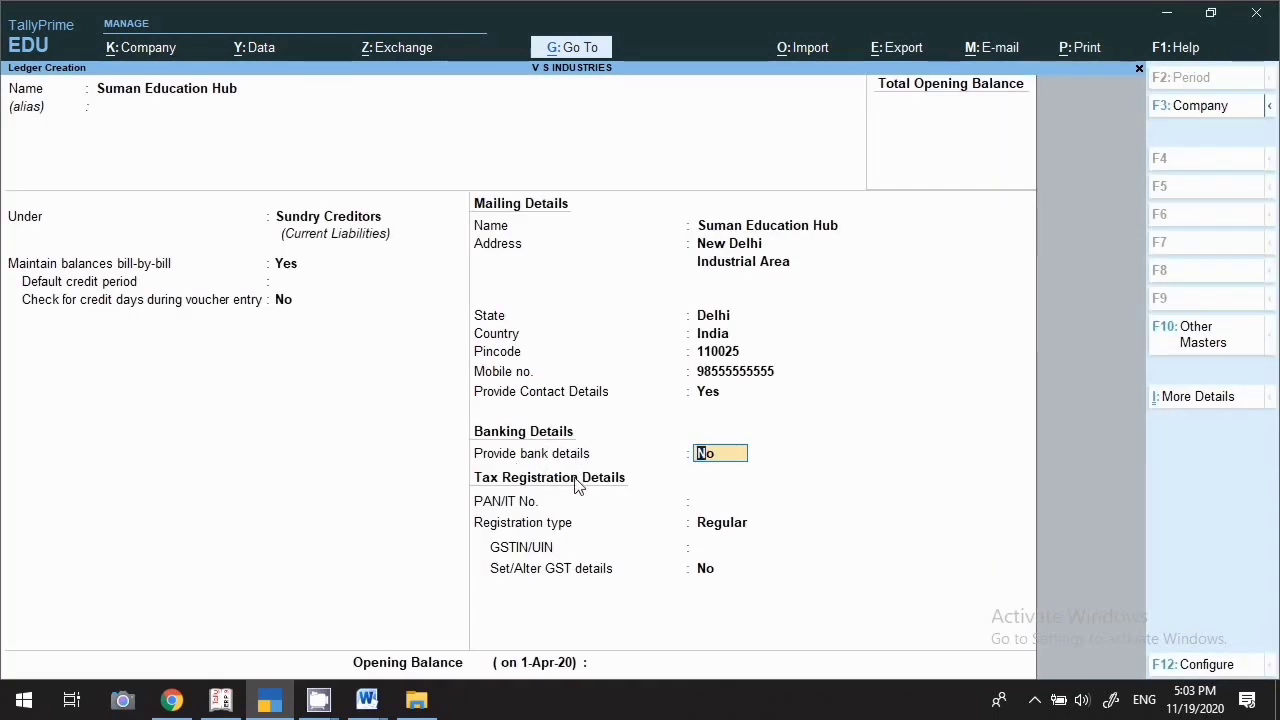
Leave bank details at No after backing out of the bank details screen
type("y")
key("Return")
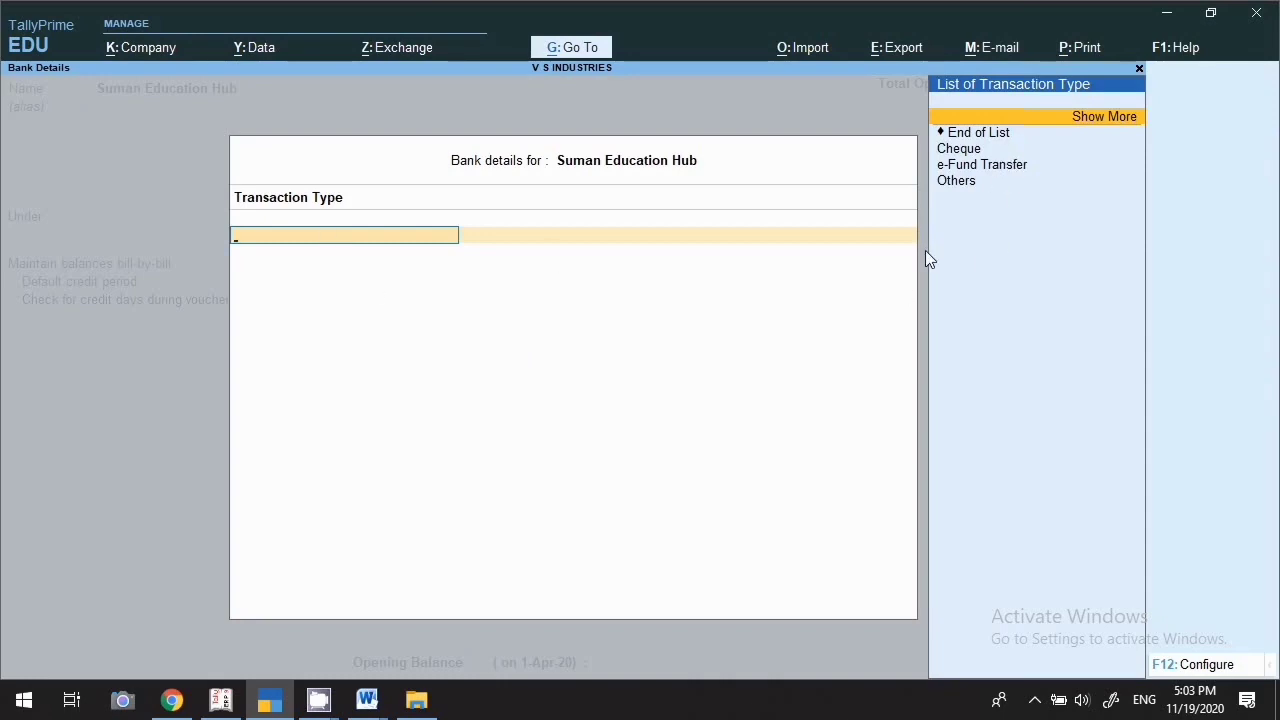
key("Escape")
key("Return")
key("Return")
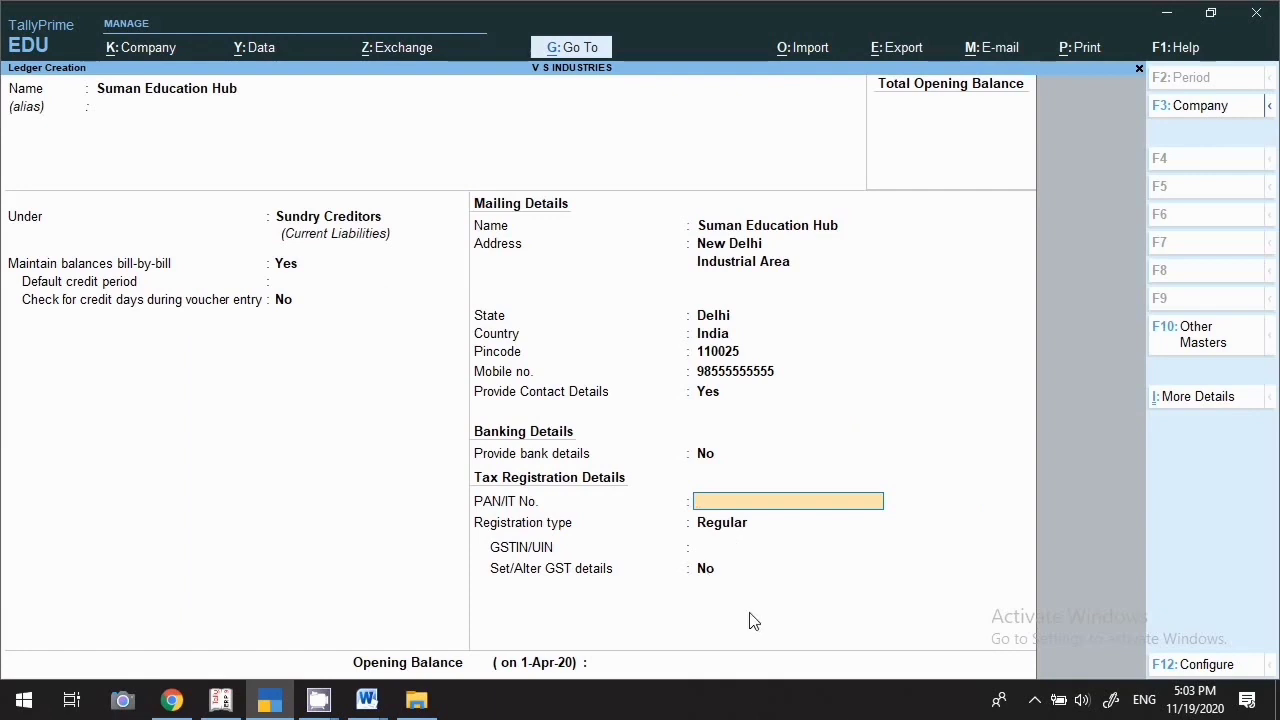
Keep Regular registration with PAN and GSTIN left empty
key("Return")
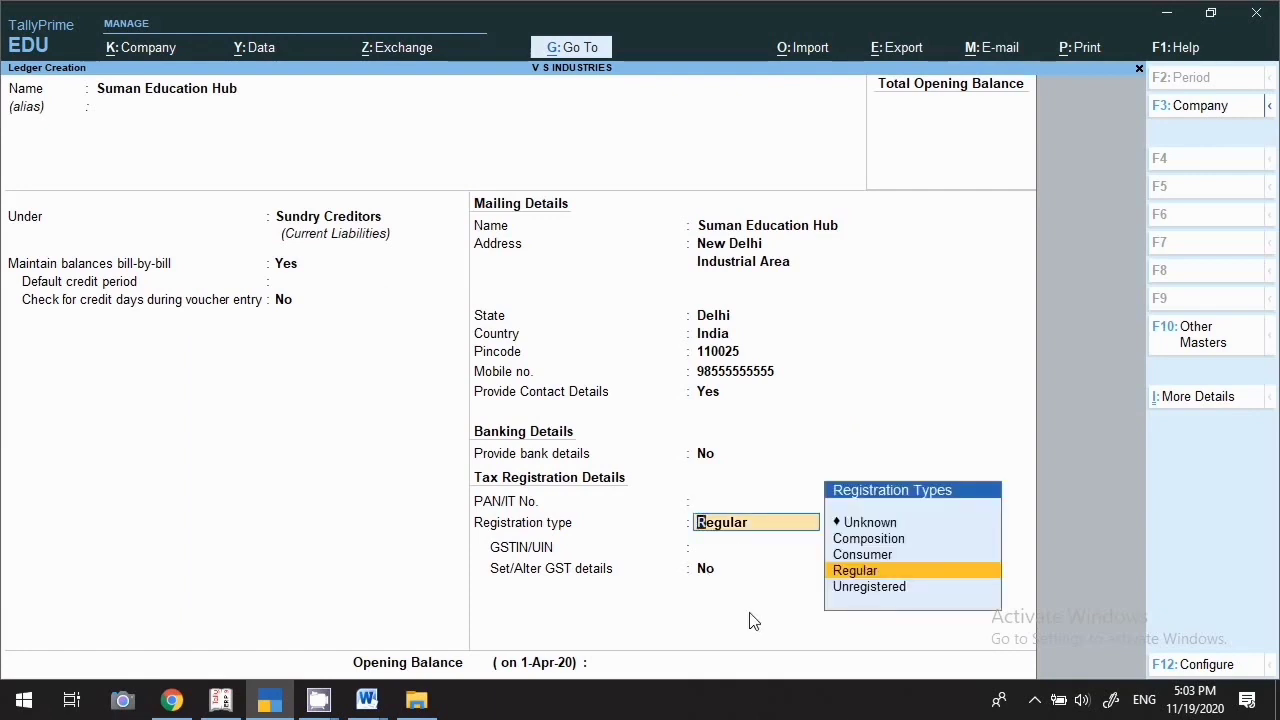
key("Return")
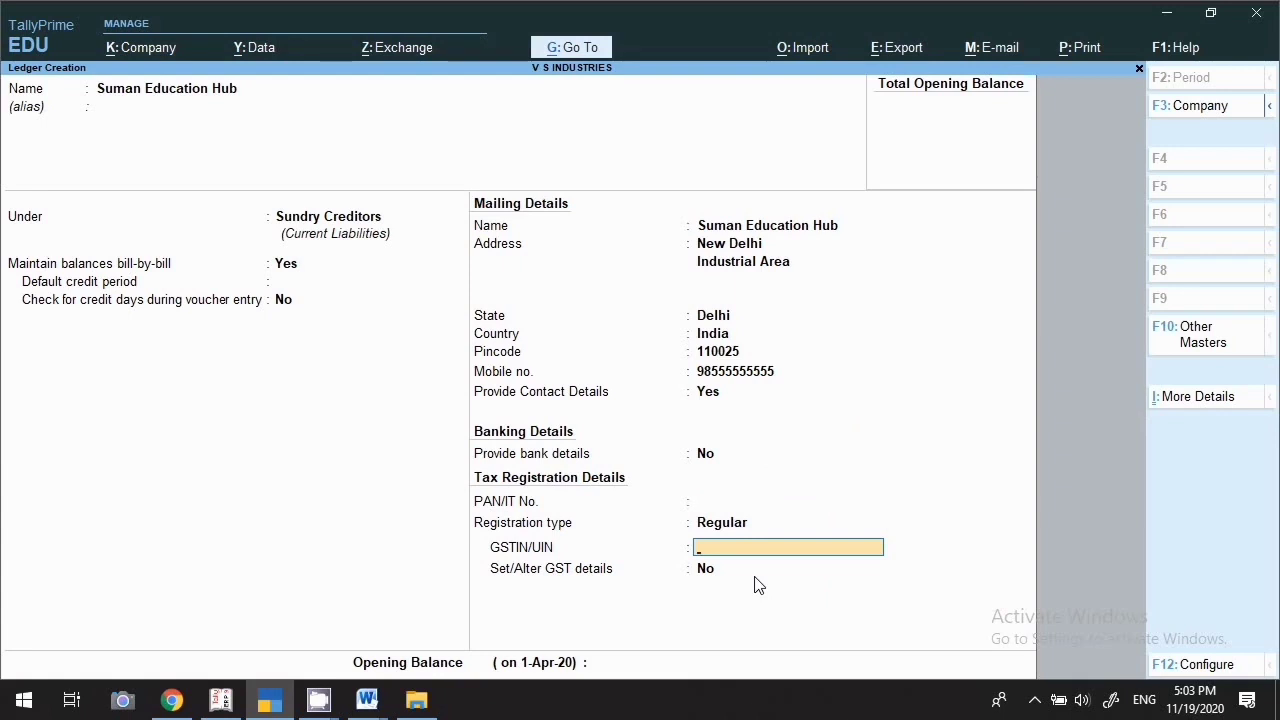
key("Return")
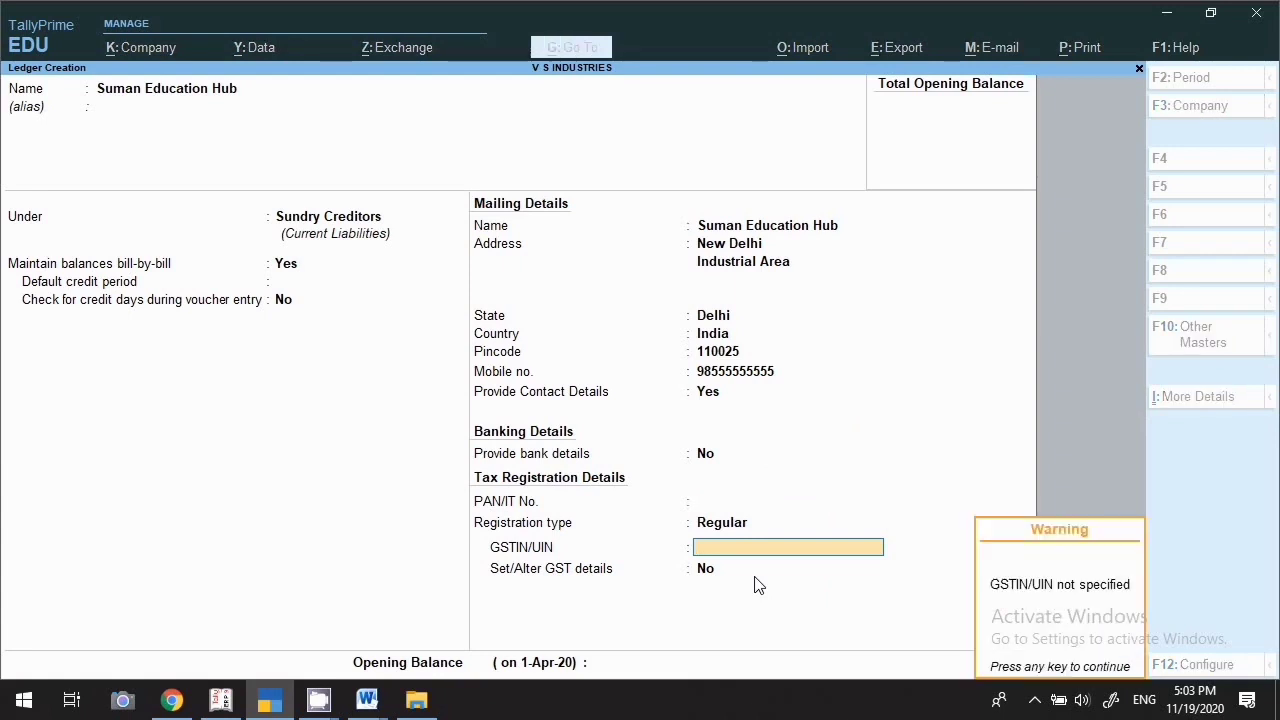
key("Return")
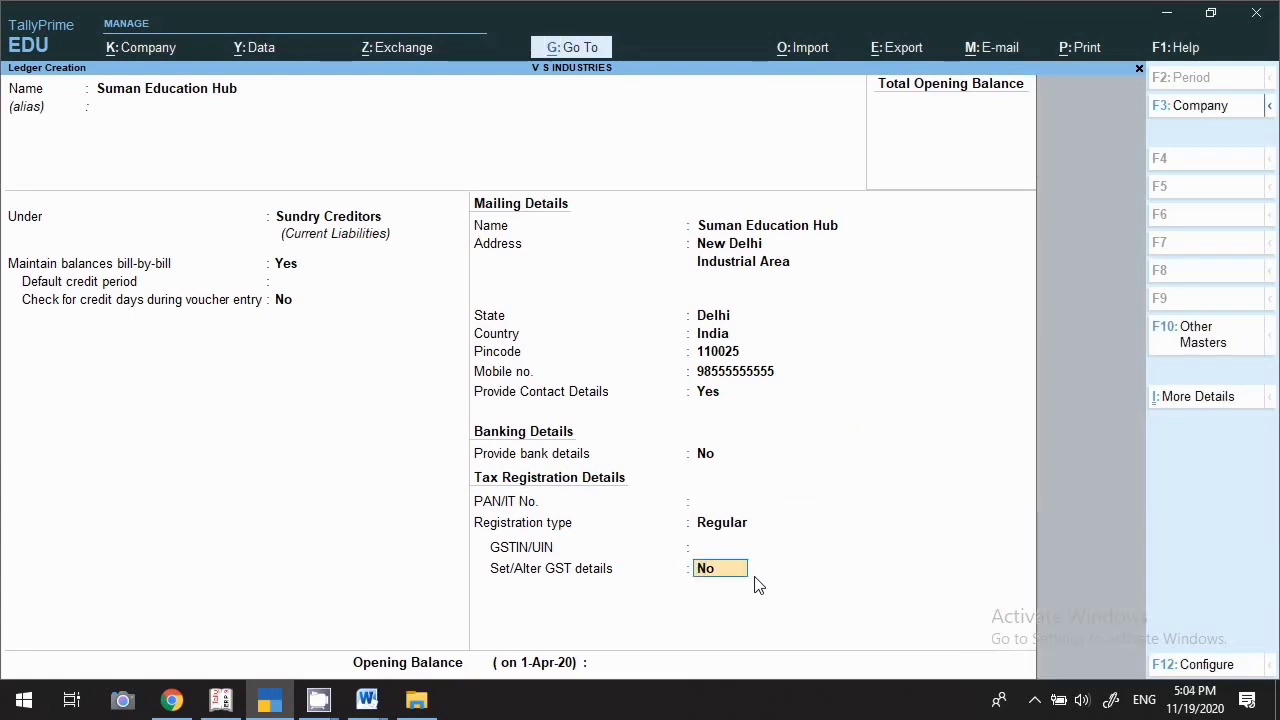
Back out of GST details and leave Set/Alter GST details at No
type("y")
key("Return")
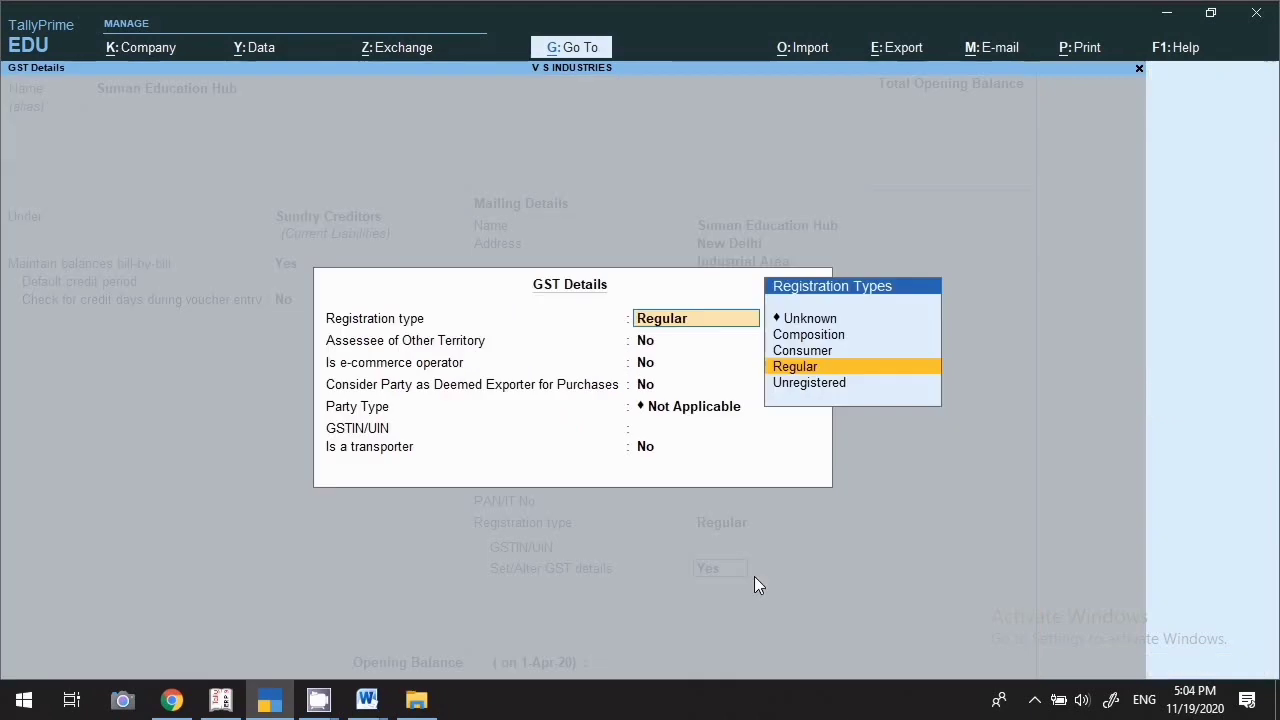
key("Escape")
key("Escape")
key("Return")
key("Return")
key("Escape")
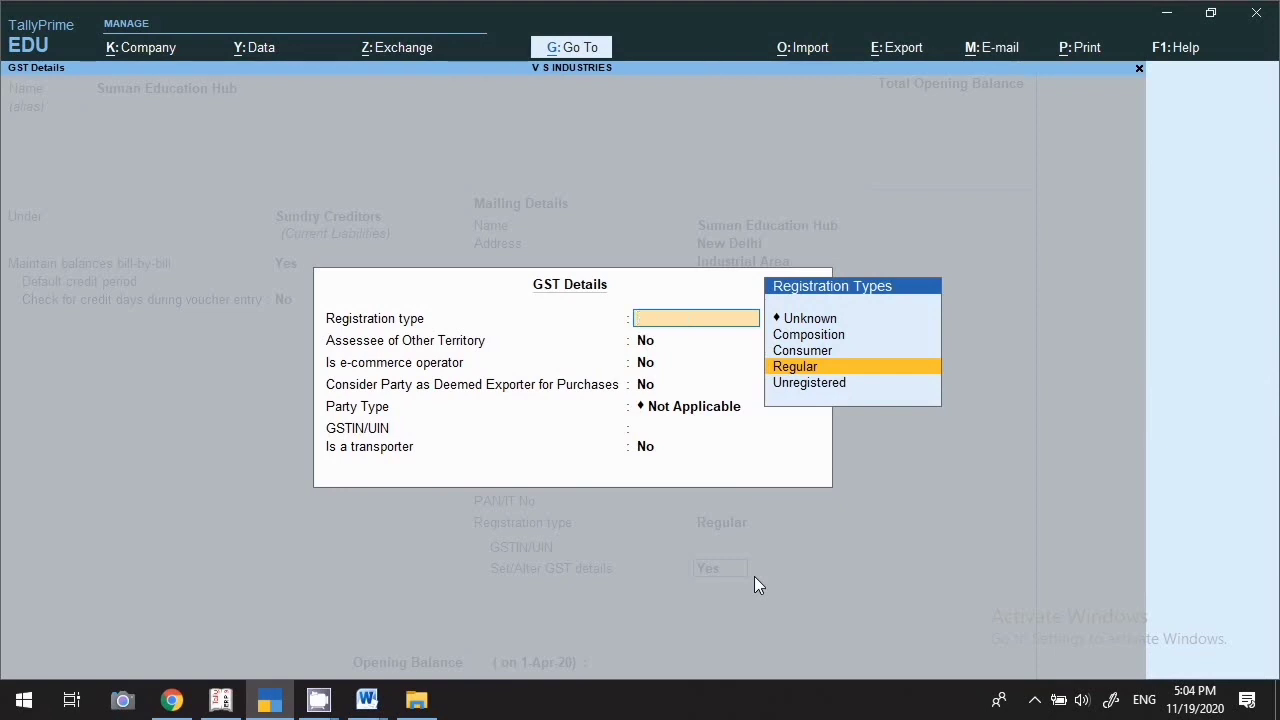
key("Escape")
key("Return")
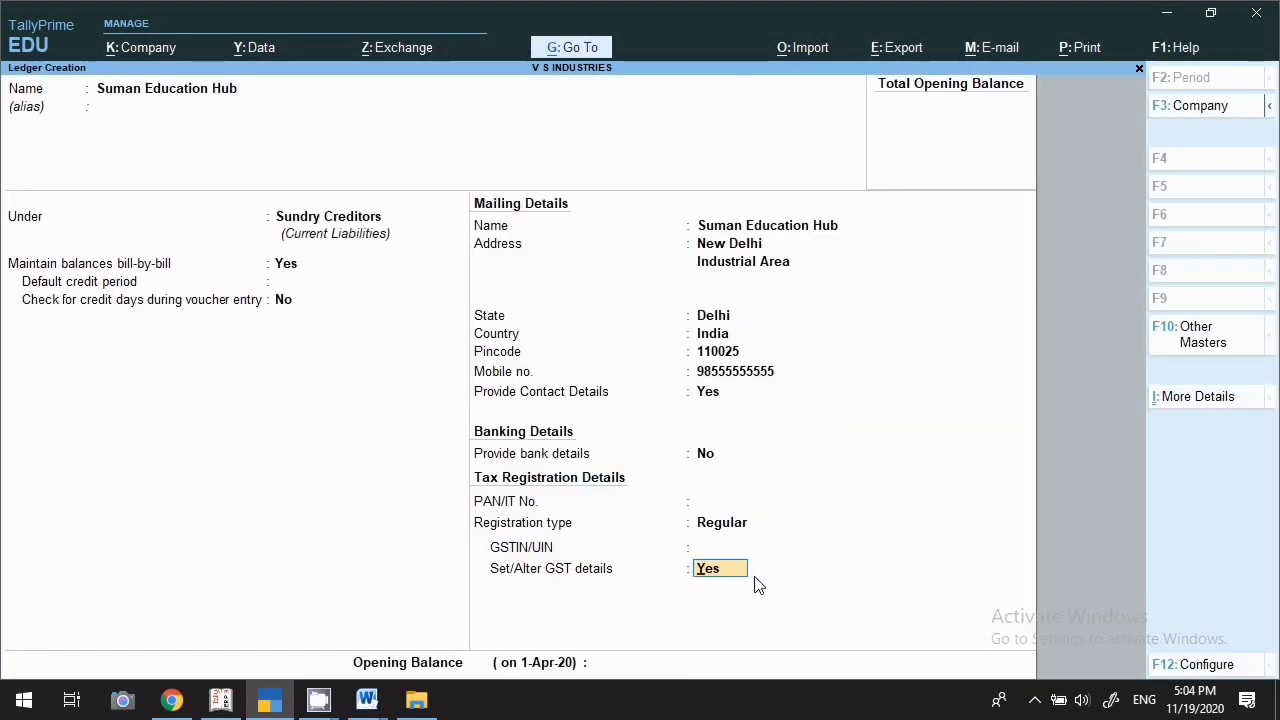
key("n")
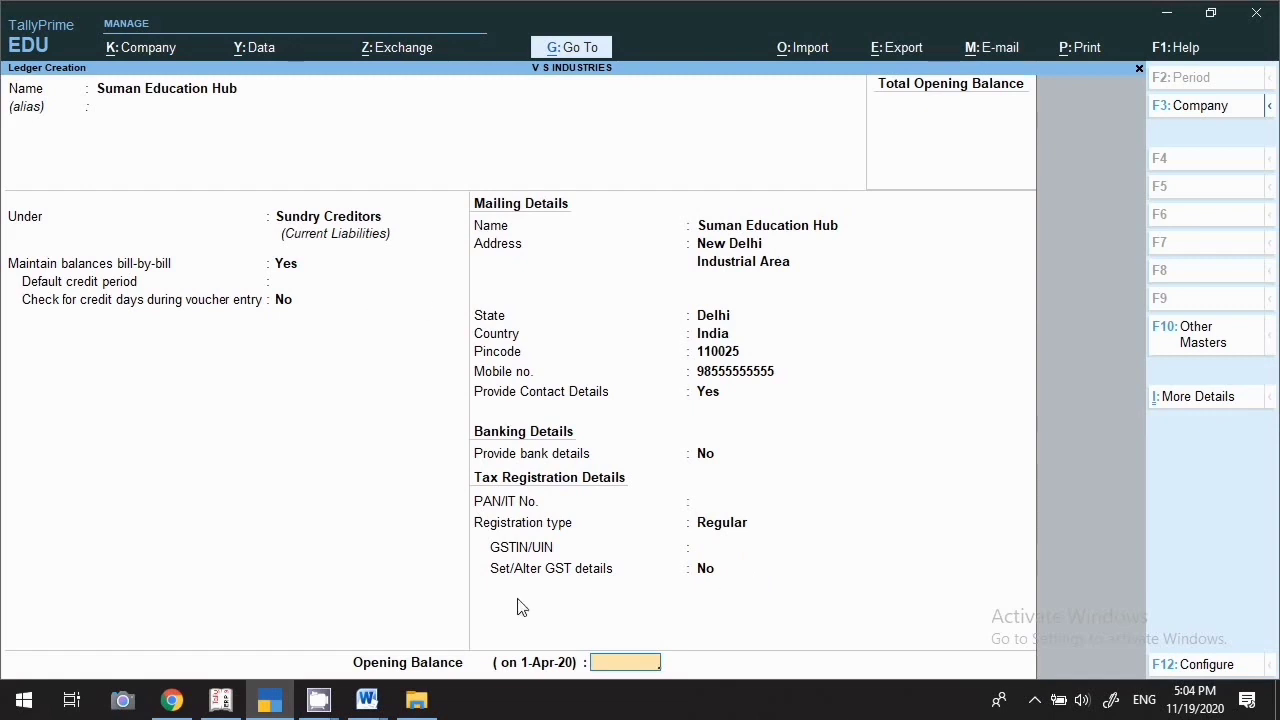
Record a 1,000.00 Cr opening balance as one bill dated 31/3/2020, then save the ledger
type("5000")
key("Return")
key("Return")
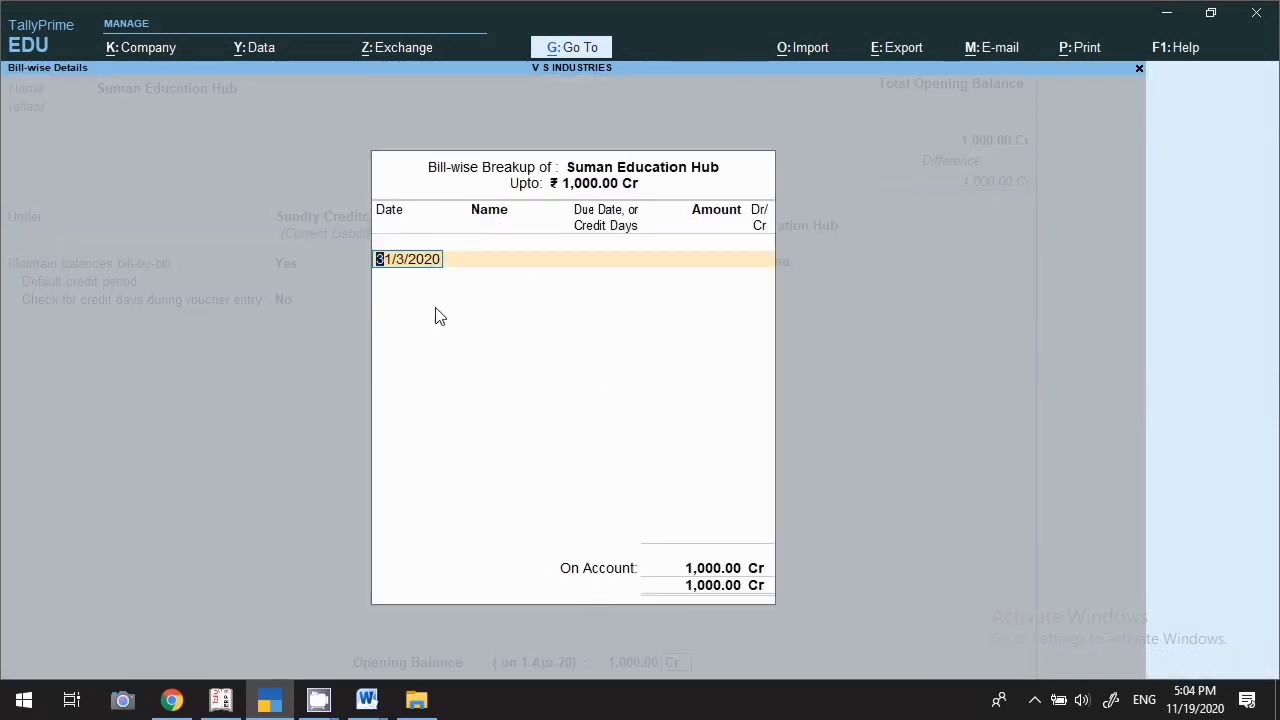
key("Return")
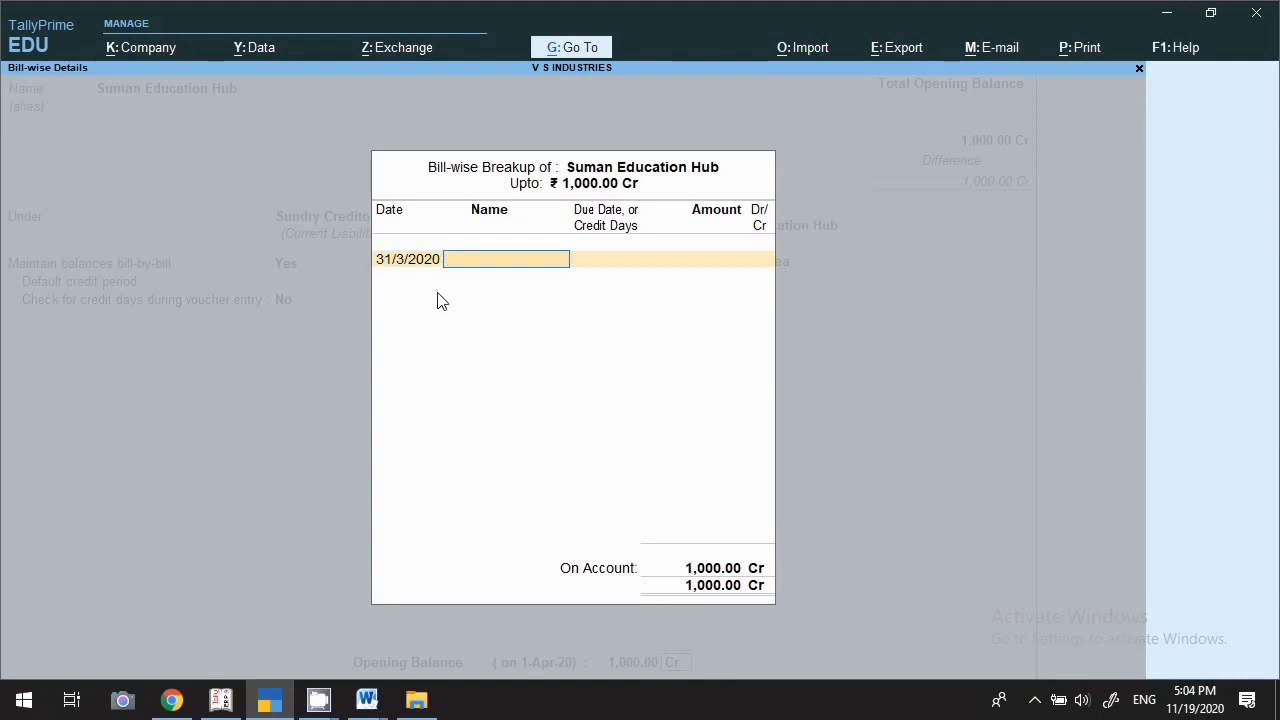
type("Suman")
key("Return")
key("Return")
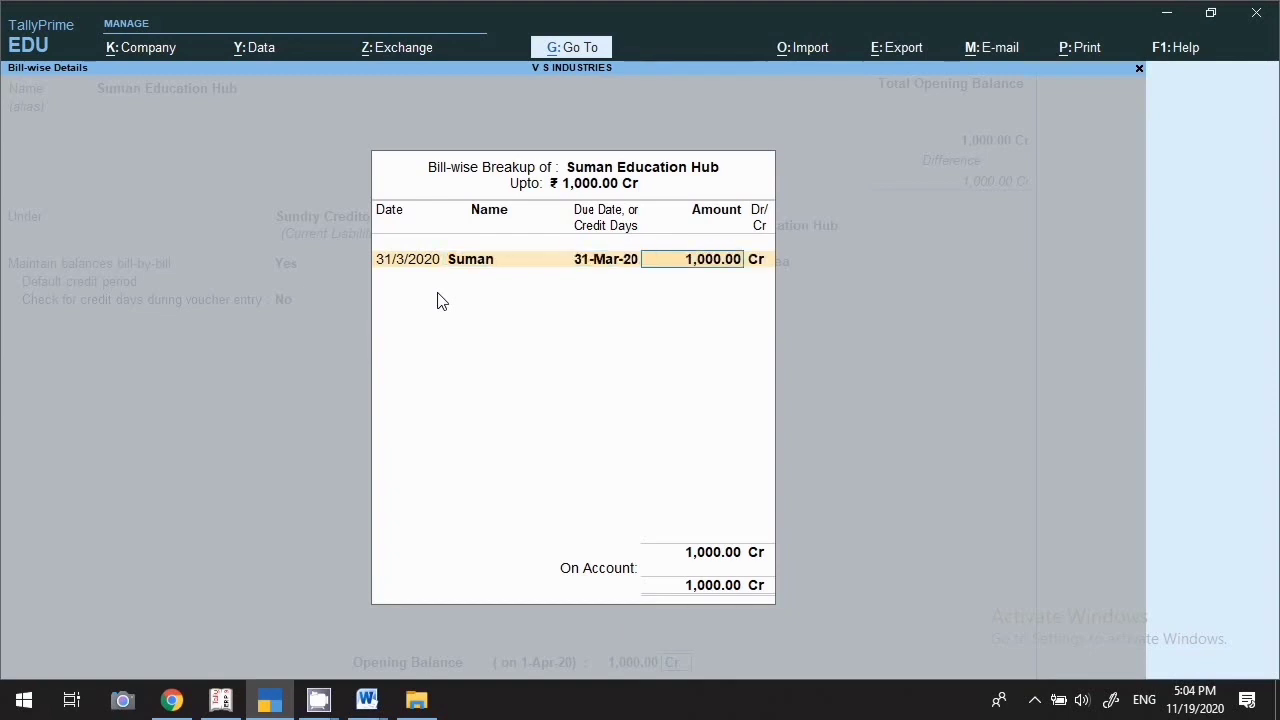
key("Return")
key("Return")
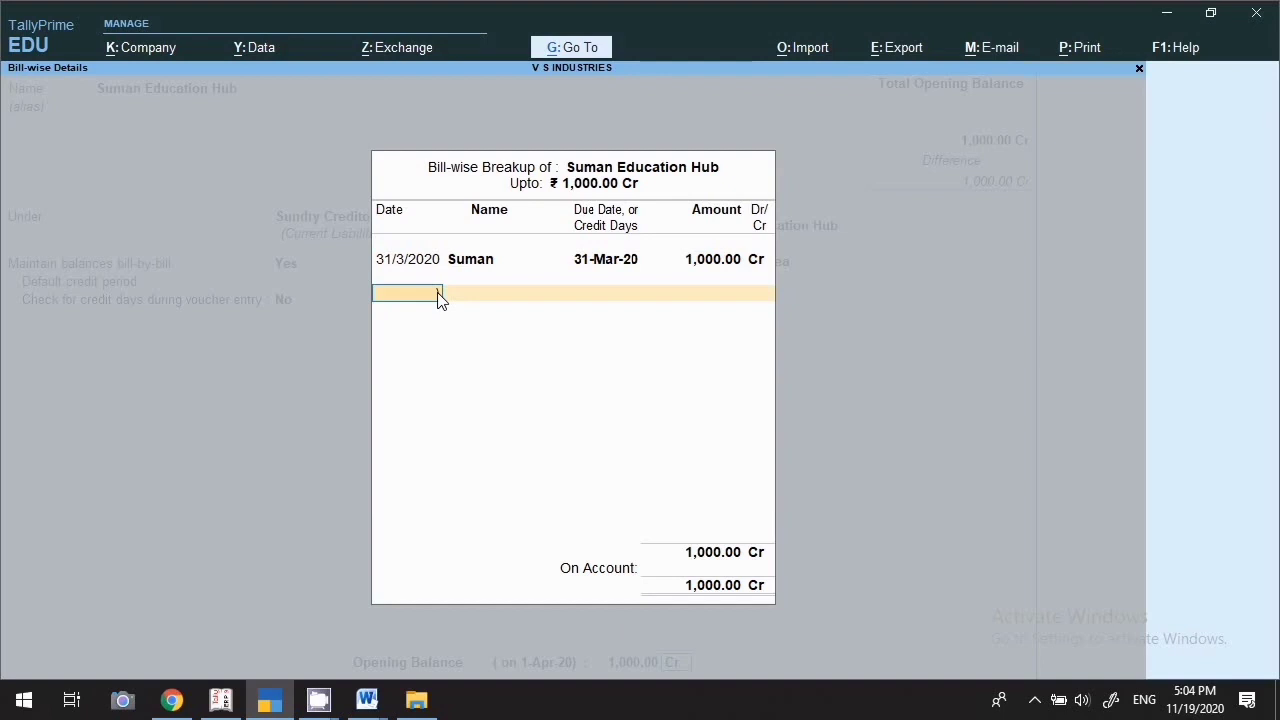
key("BackSpace")
key("BackSpace")
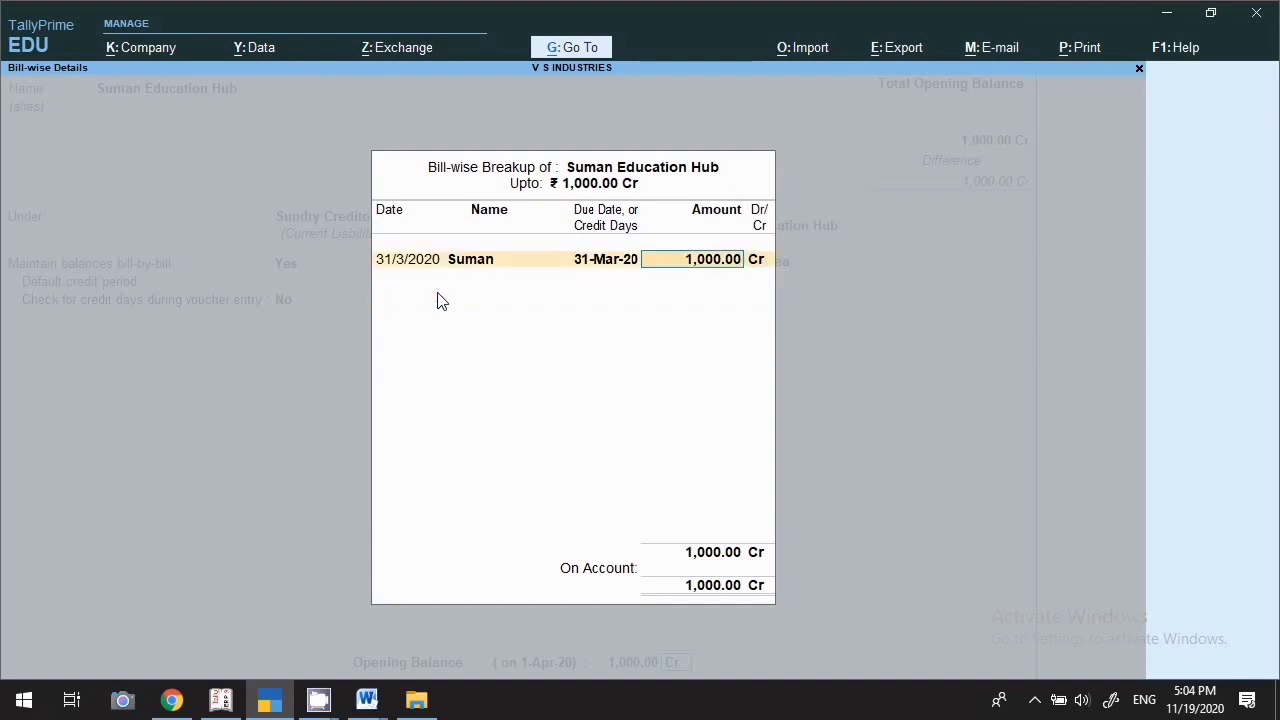
key("Return")
key("Return")
key("Return")
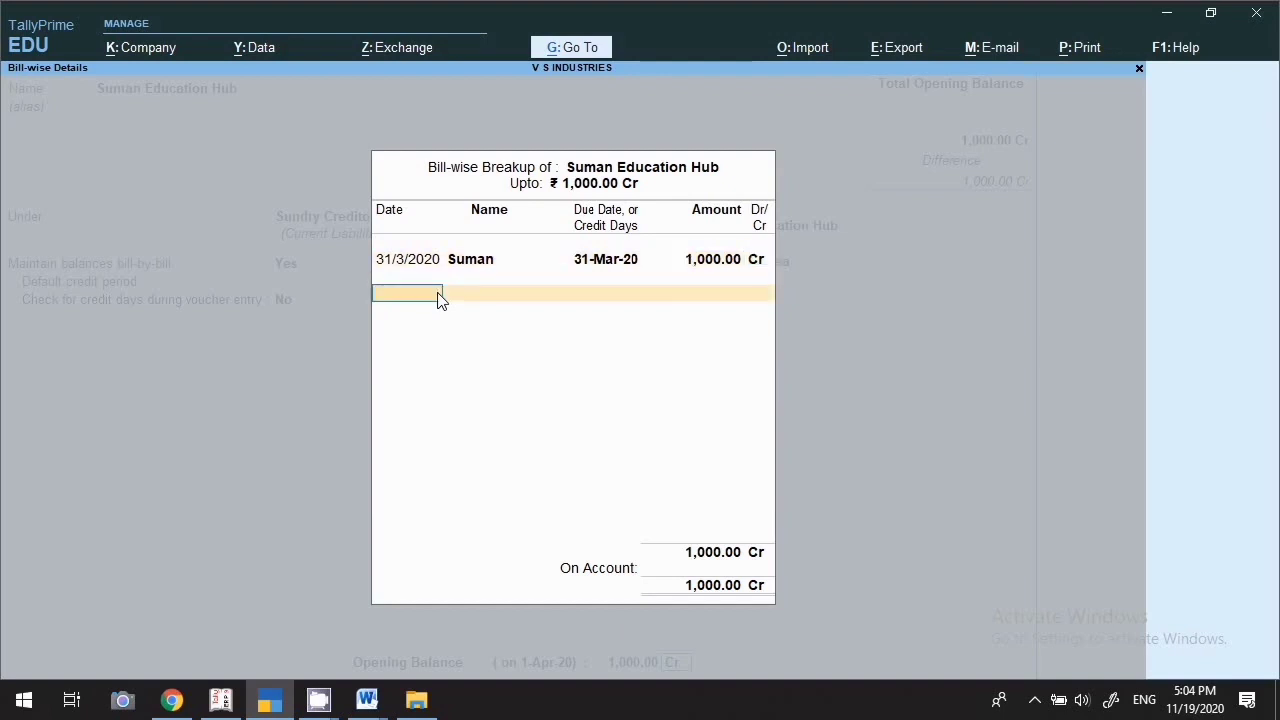
key("Return")
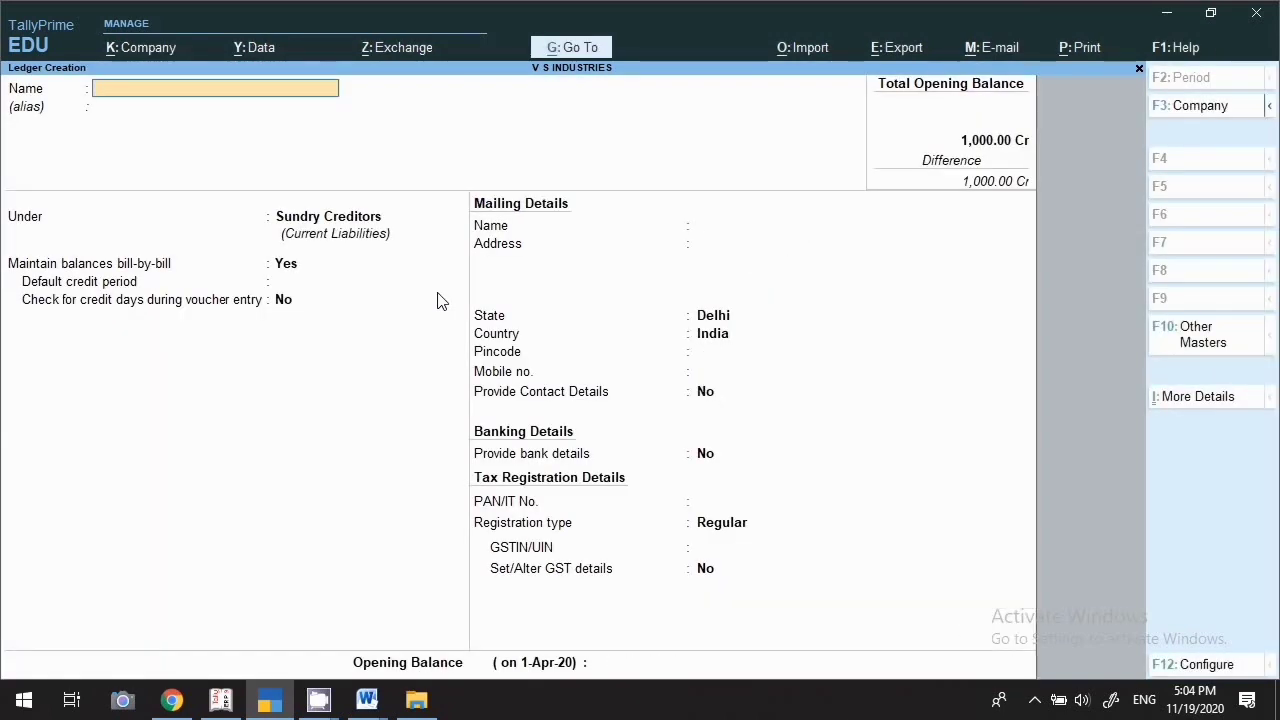
Name the ledger Shiv Trading Company under Sundry Debtors with bill-by-bill balances on
type("Shiv trading Compan")
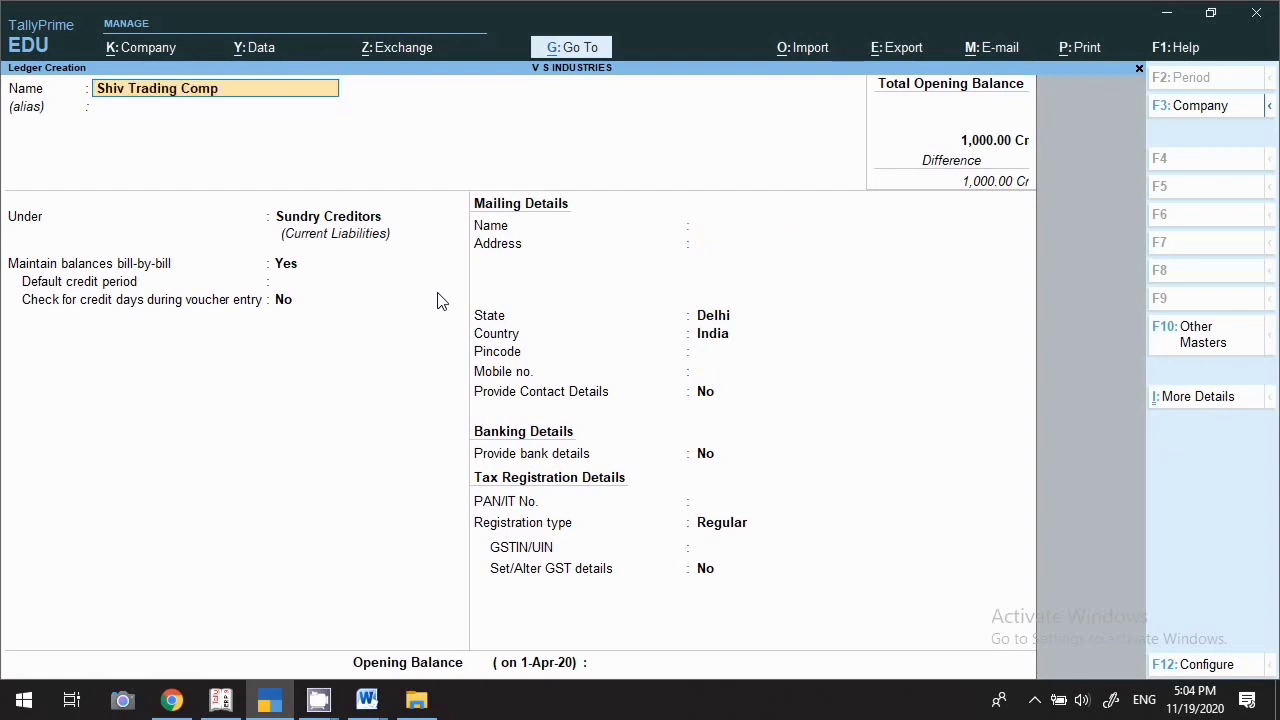
type("y")
key("Return")
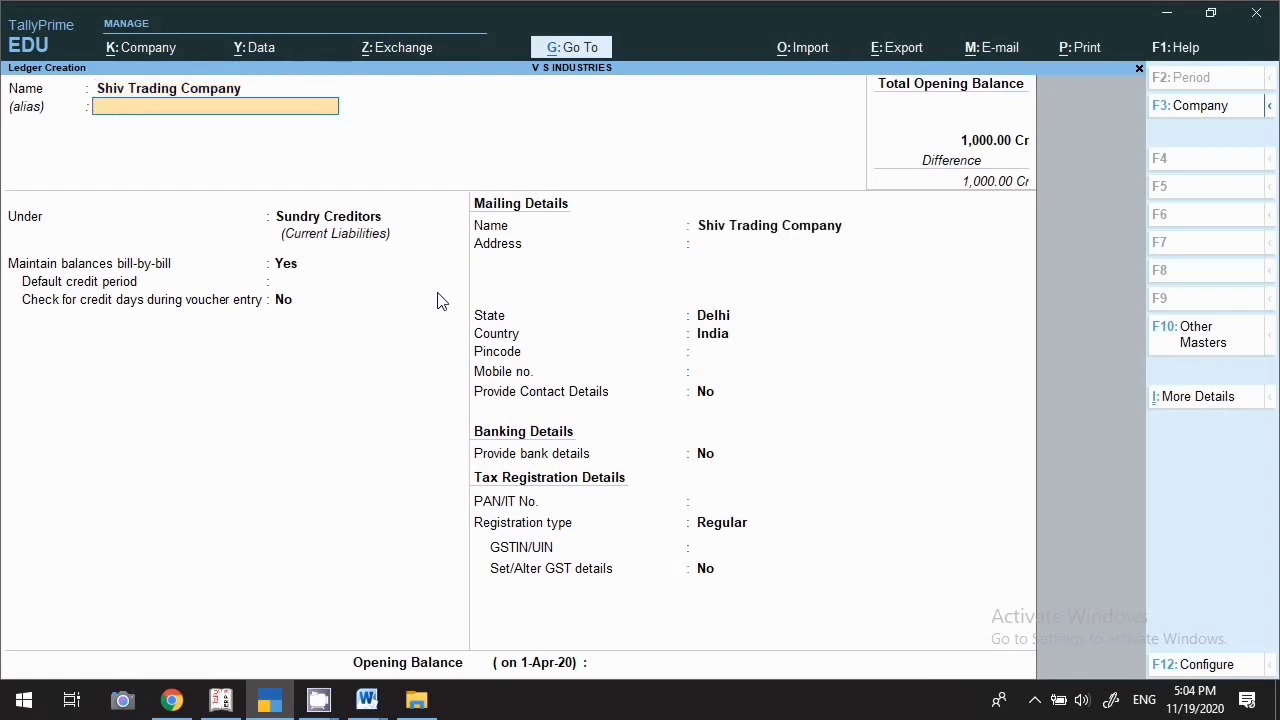
key("Return")
type("Sun")
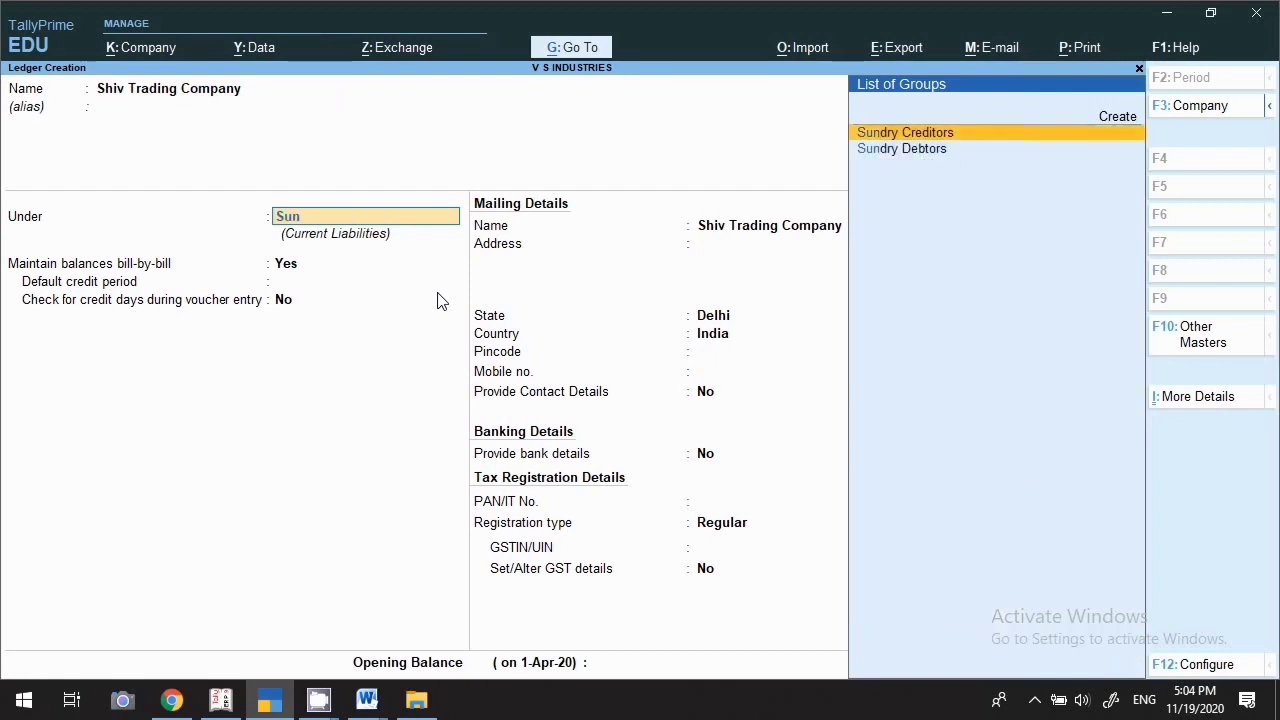
key("Down")
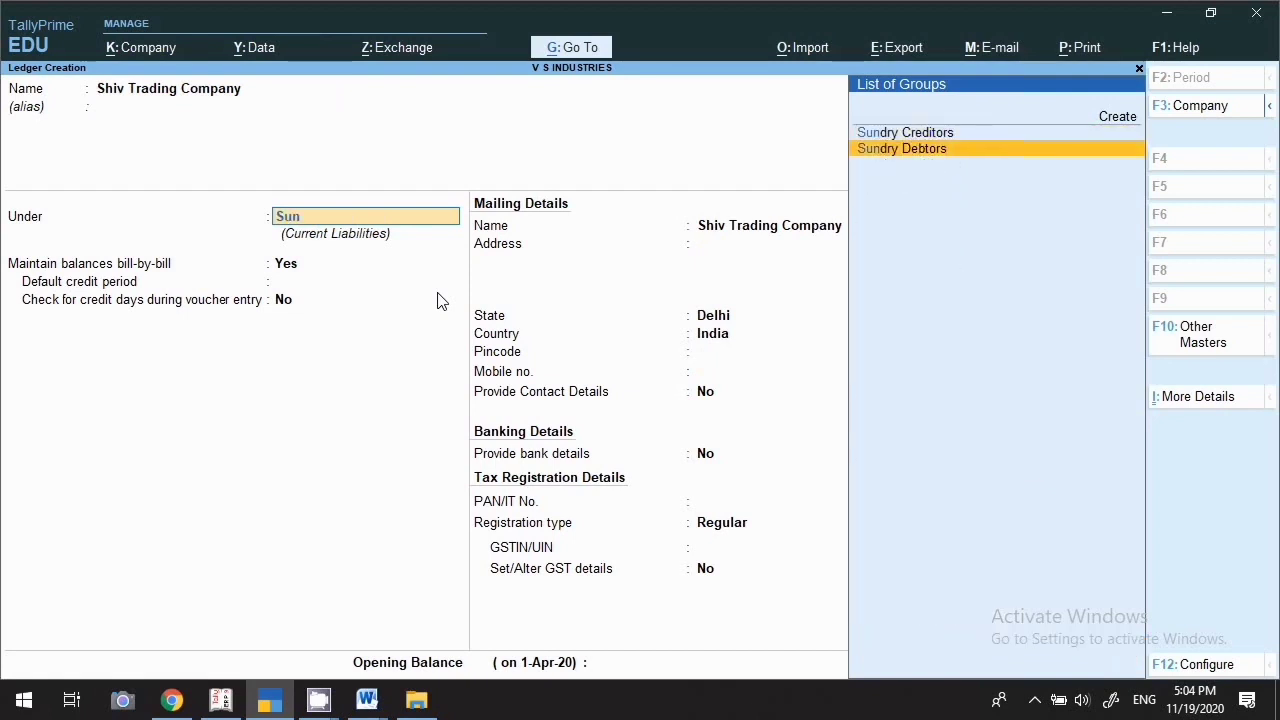
key("Return")
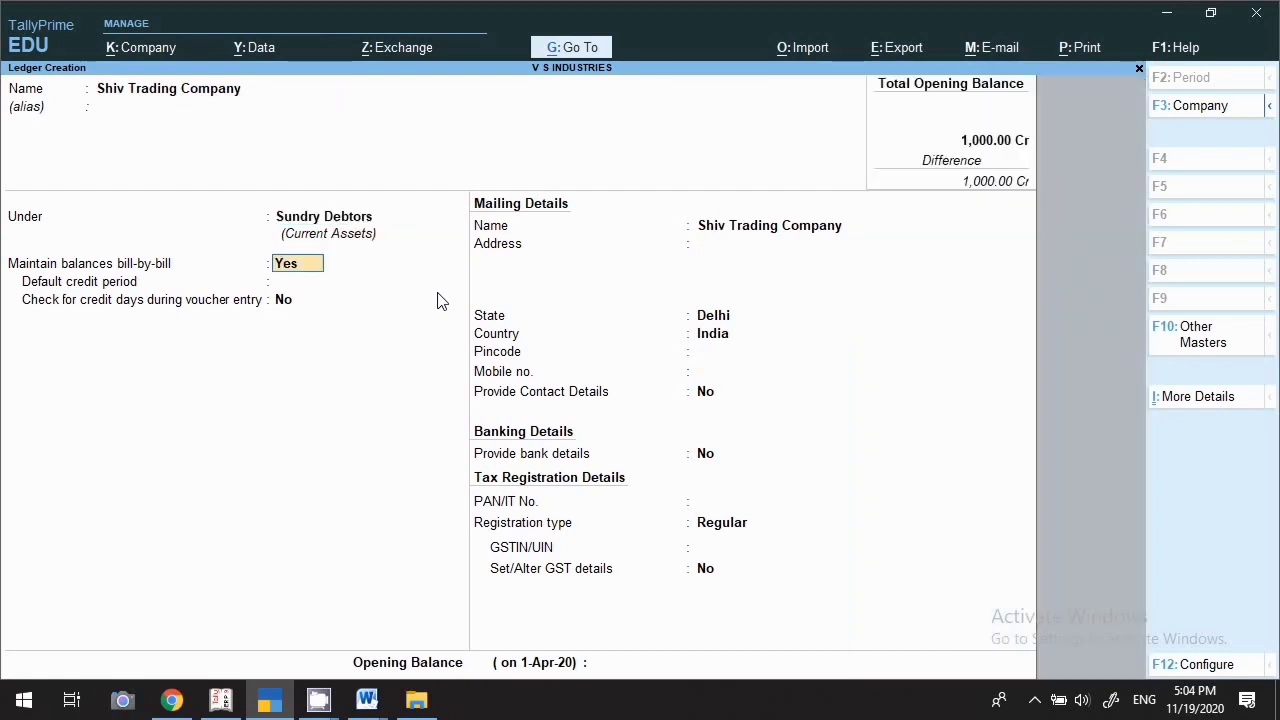
key("Return")
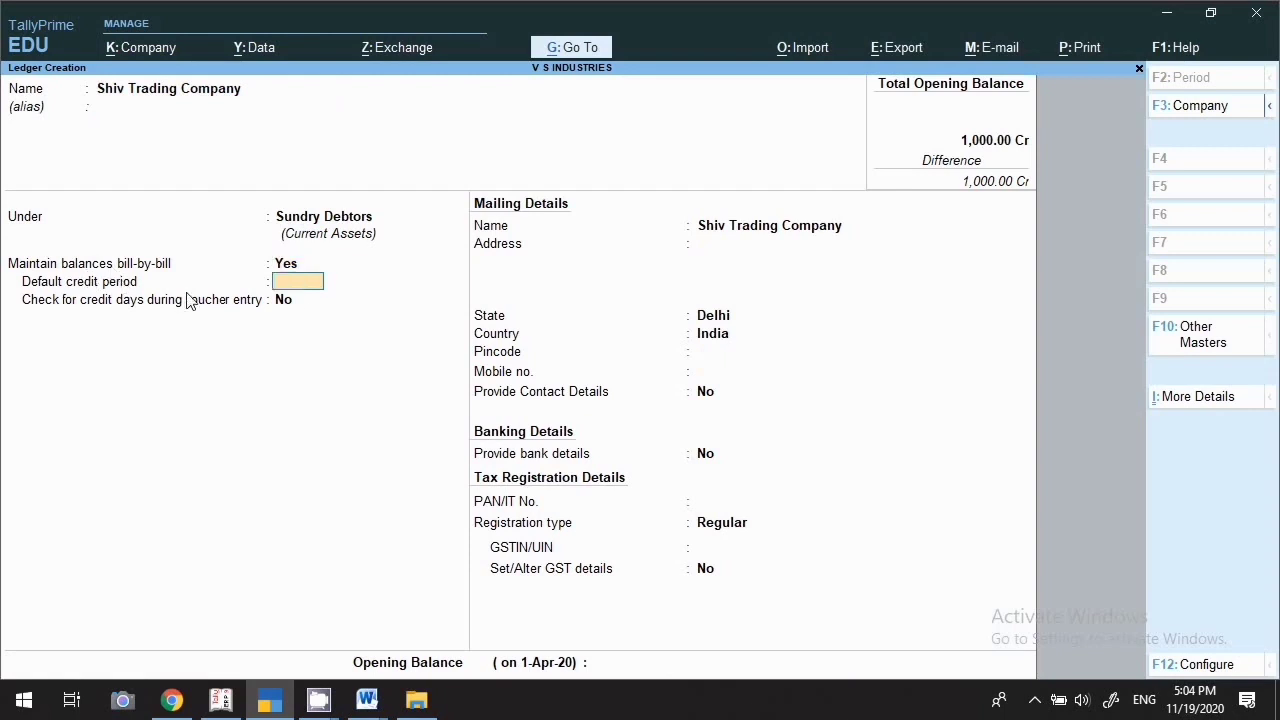
key("Return")
key("Return")
key("Return")
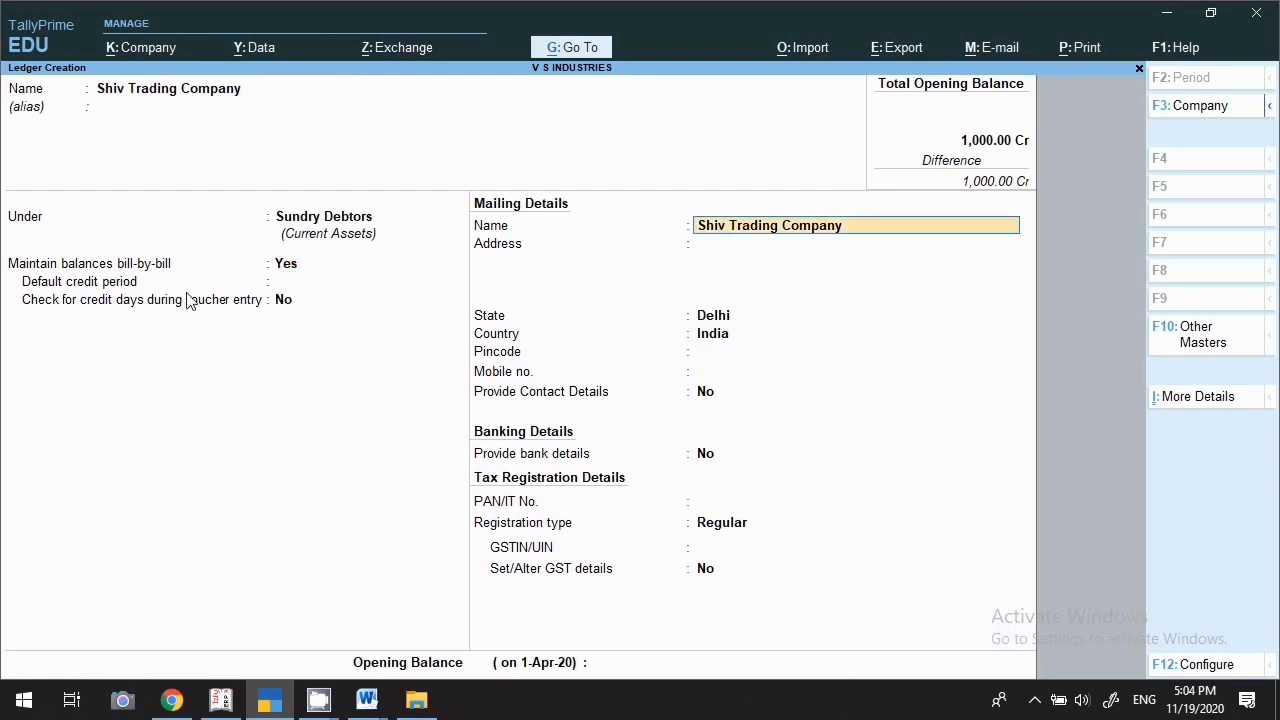
Enter the two-line mailing address, state Delhi, pincode and mobile number
type("New")
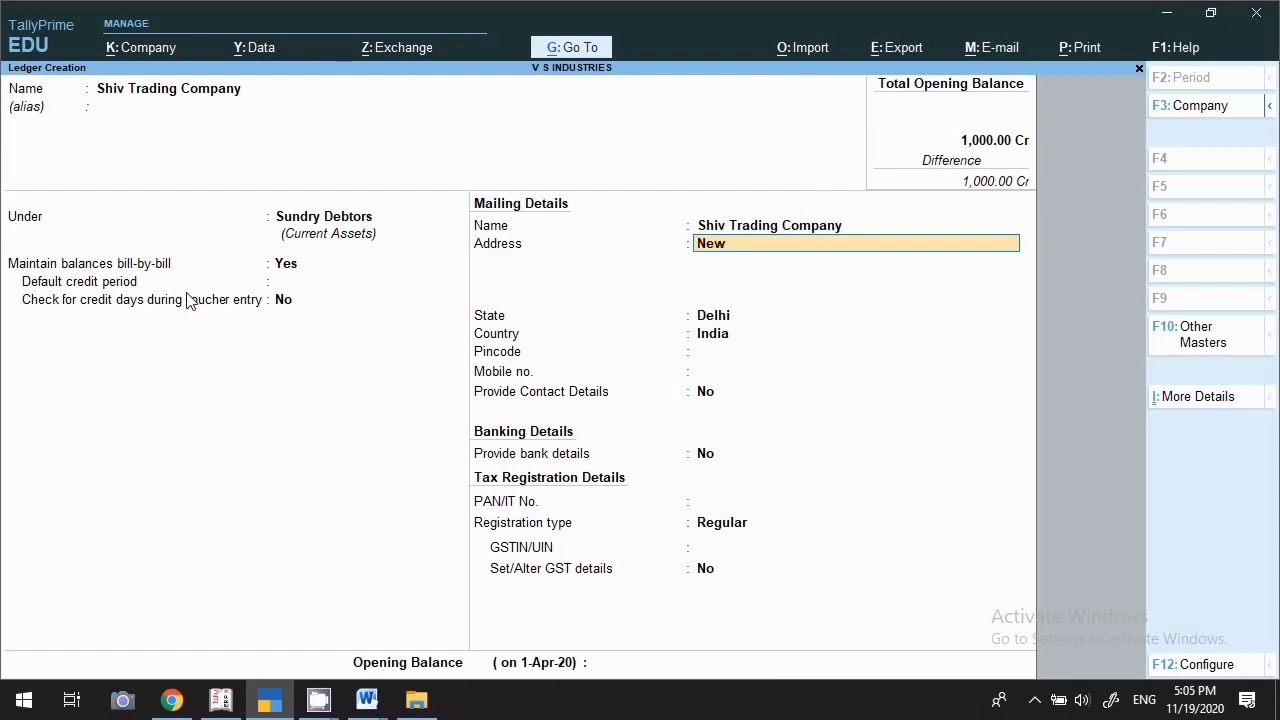
type(" delhi")
key("Return")
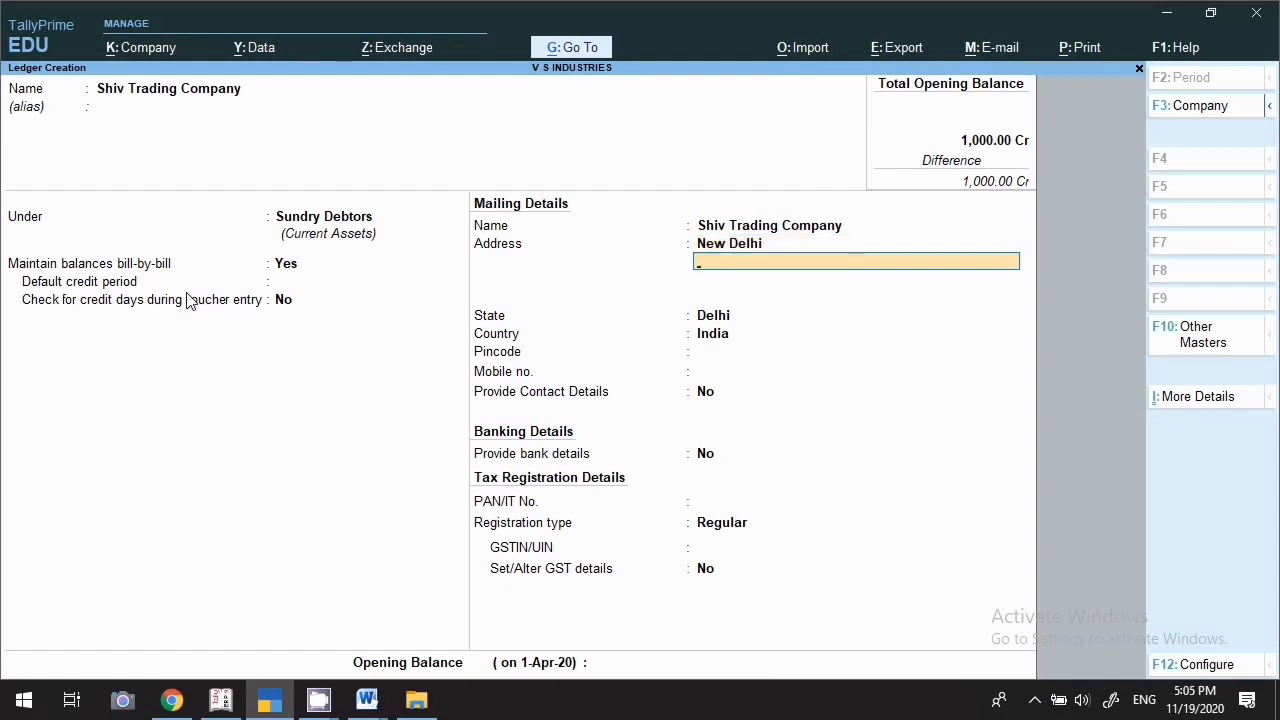
type("Industrial area")
key("Return")
key("Return")
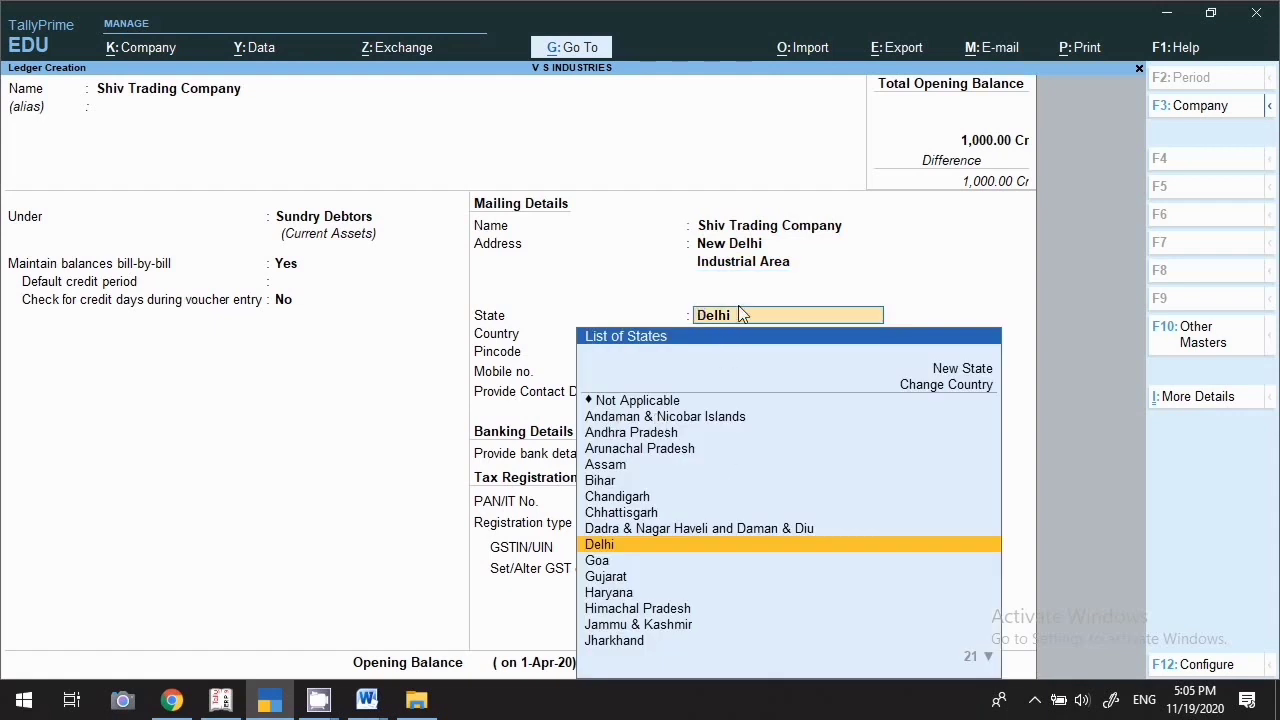
key("Return")
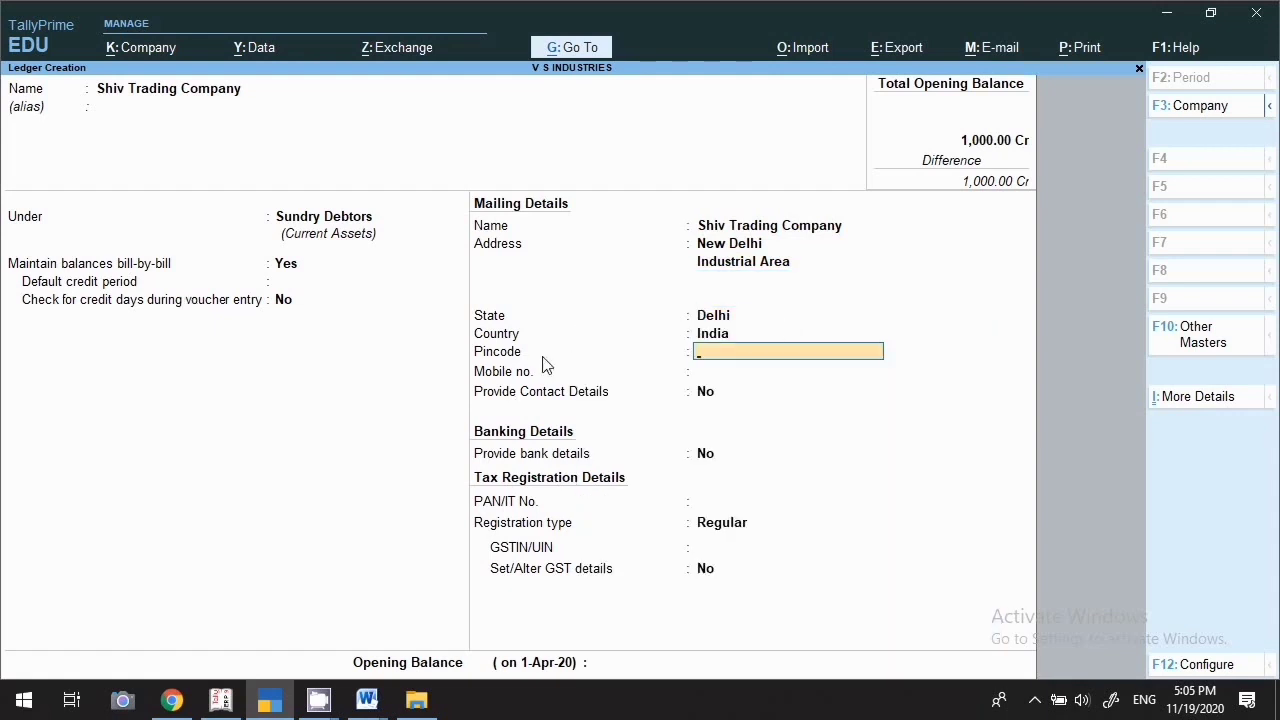
type("1100254")
key("Return")
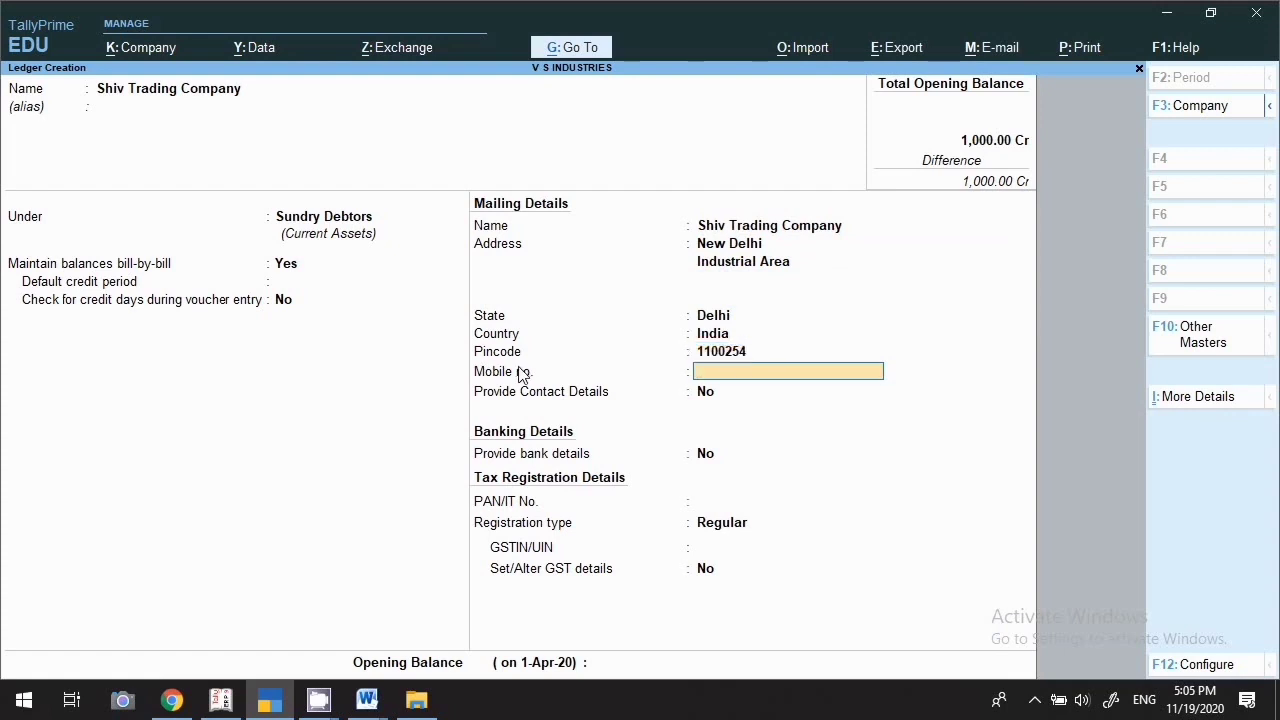
type("985555555")
key("Return")
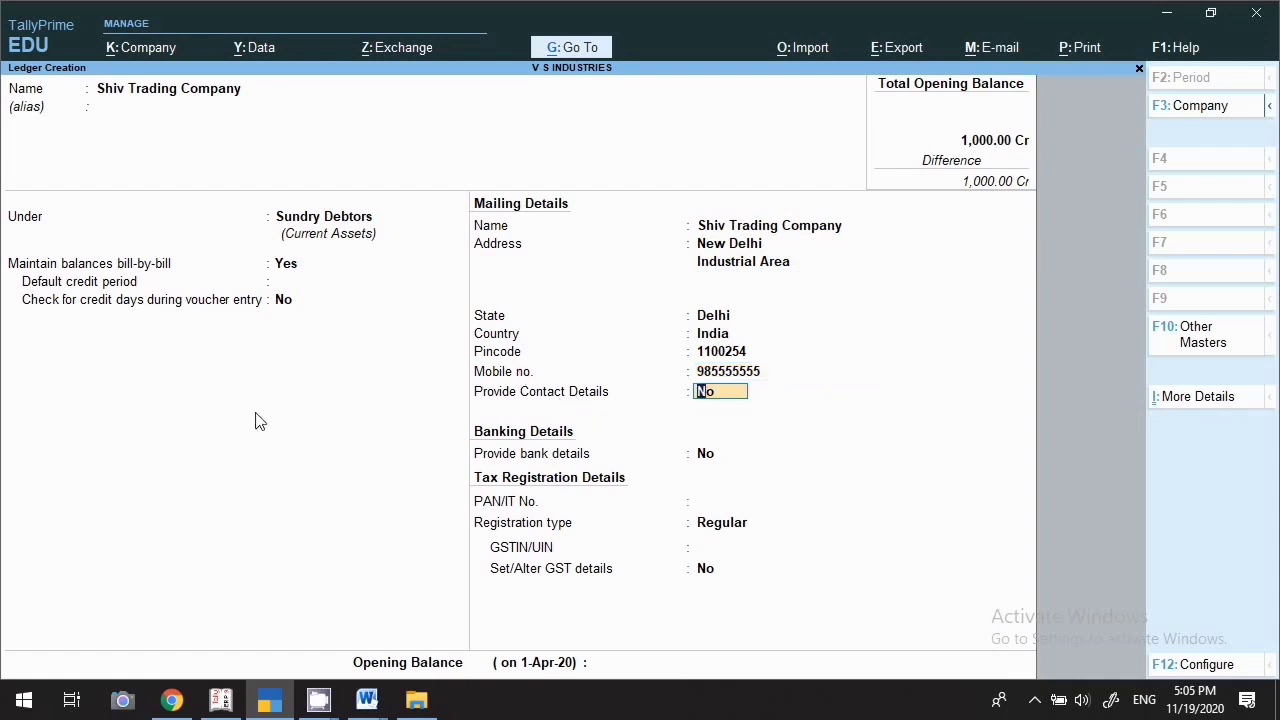
Turn on contact details and fill in the contact person, phone number and e-mail
key("Return")
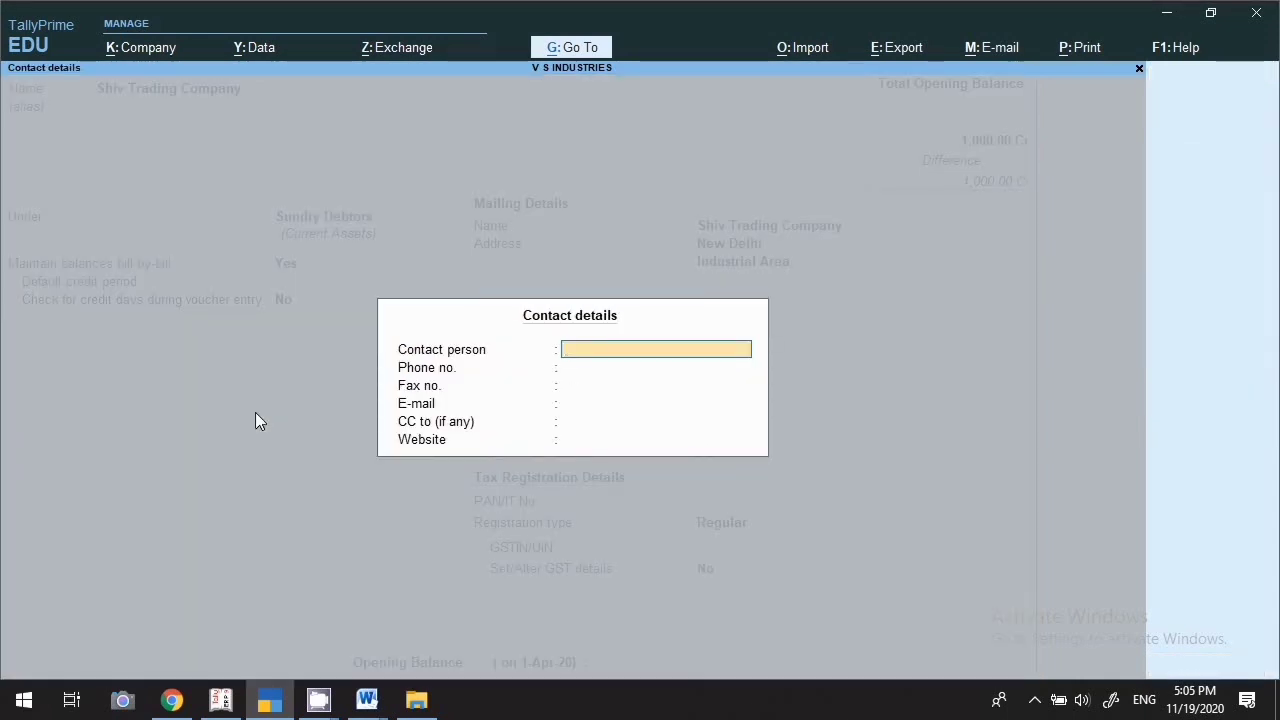
key("Return")
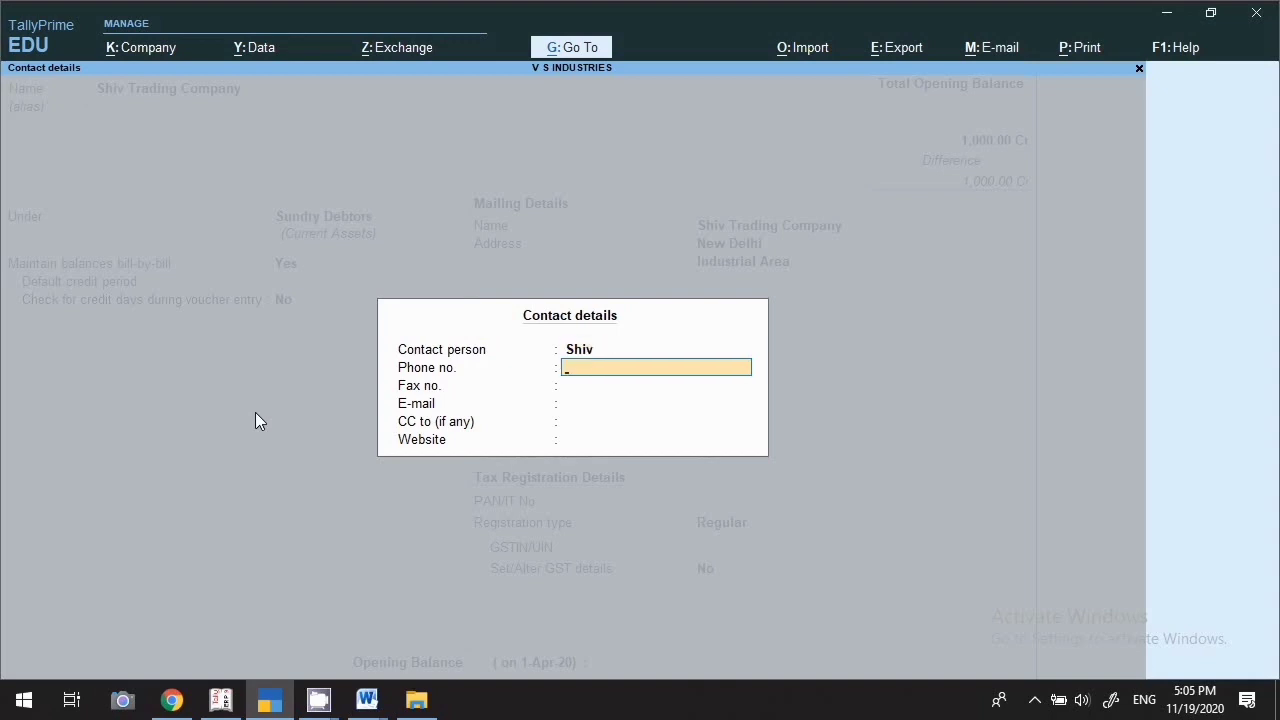
key("Return")
key("Return")
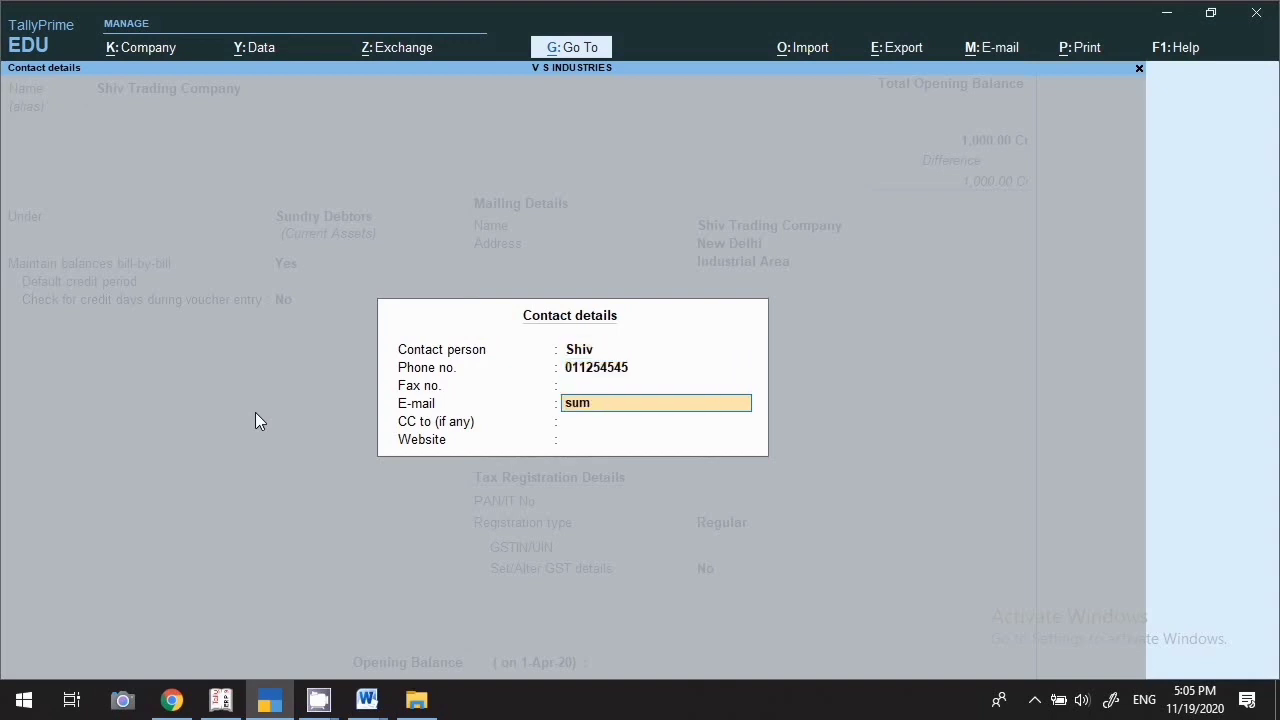
key("BackSpace")
key("BackSpace")
key("Return")
key("Return")
key("Return")
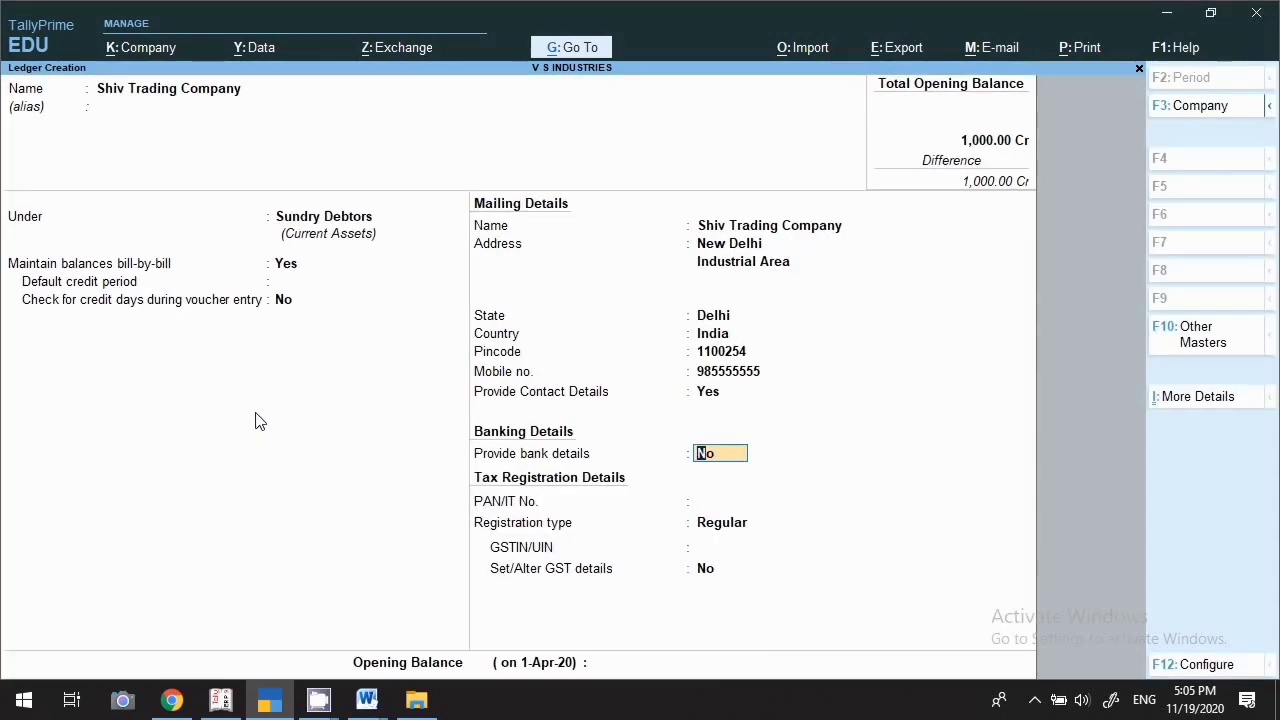
Leave bank details at No, skip PAN and GSTIN, and keep Regular registration
type("y")
key("Return")
key("Escape")
type("n")
key("Return")
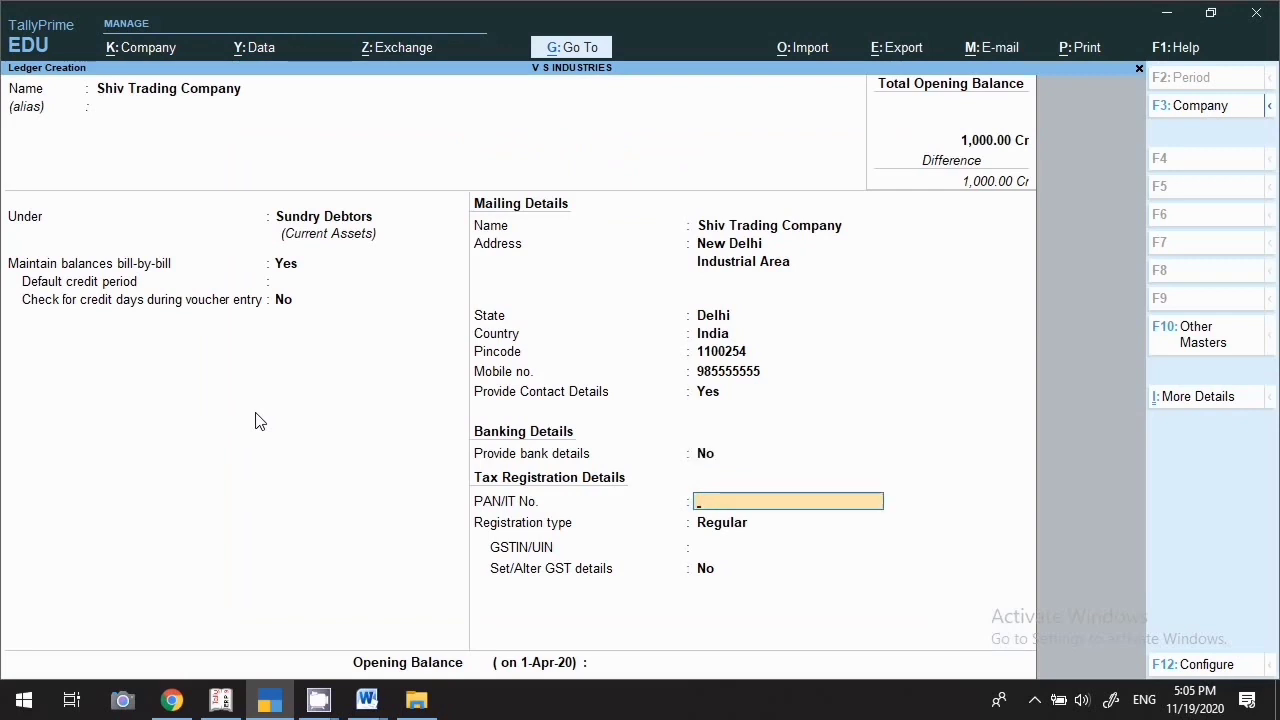
key("Return")
key("Return")
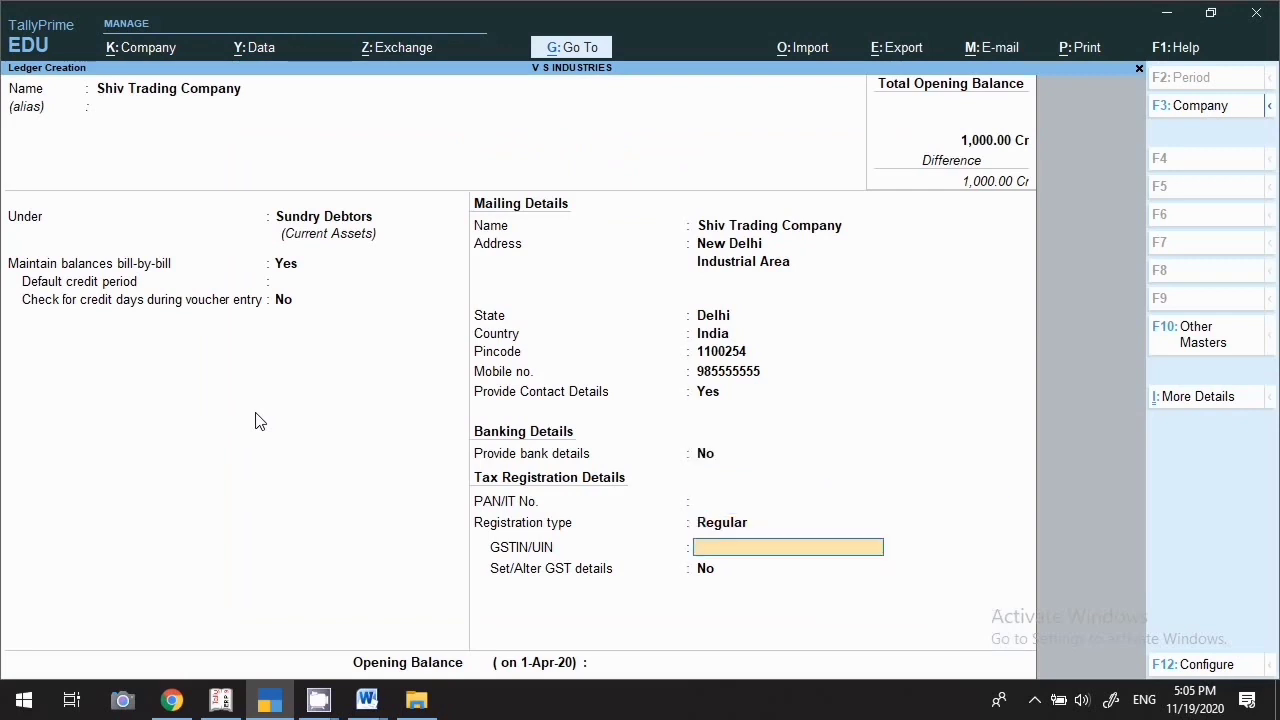
key("Return")
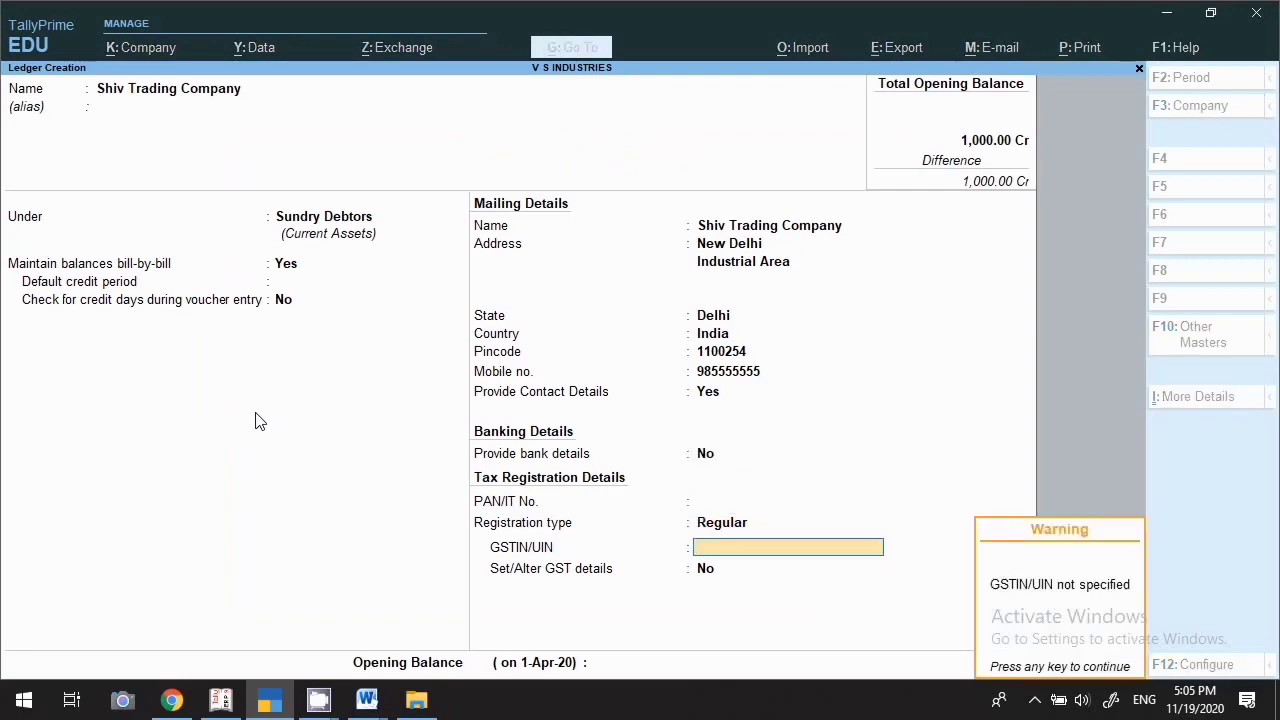
key("Return")
key("Return")
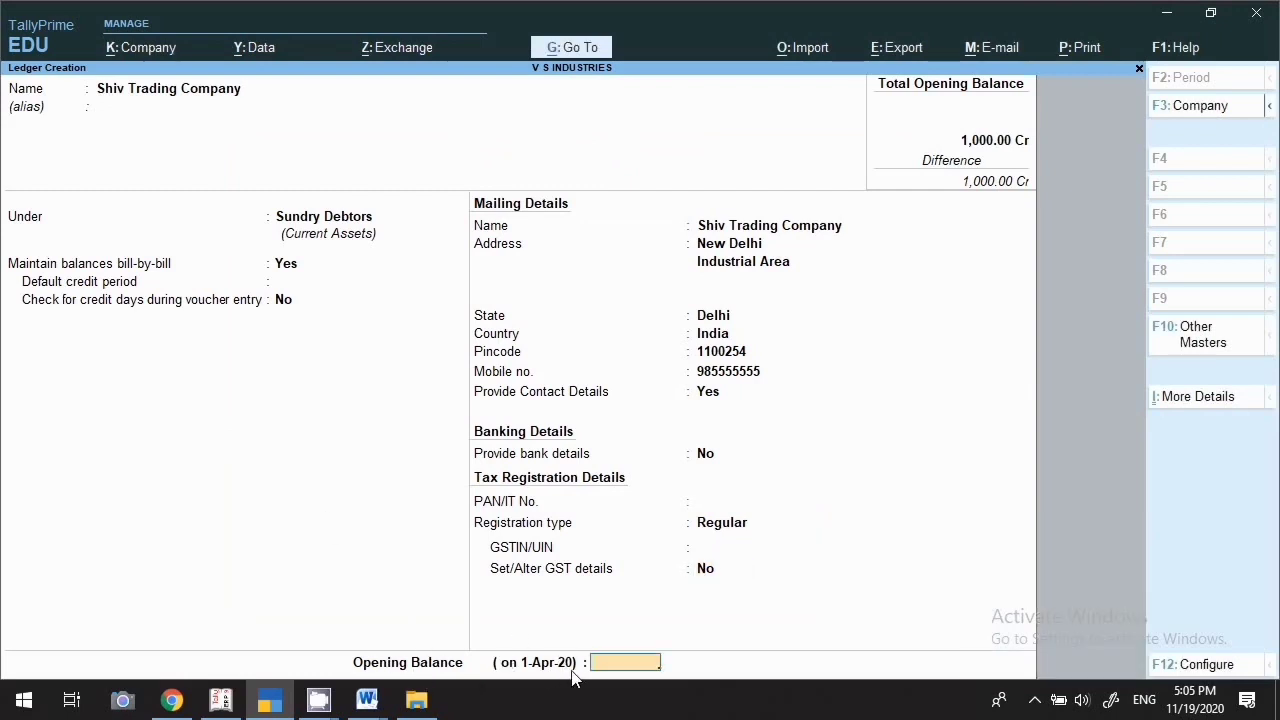
Record a 2,000 Dr opening balance as bill 015 dated 31/3/2020 in the bill-wise breakup
type("2000")
key("Return")
key("Return")
key("Return")
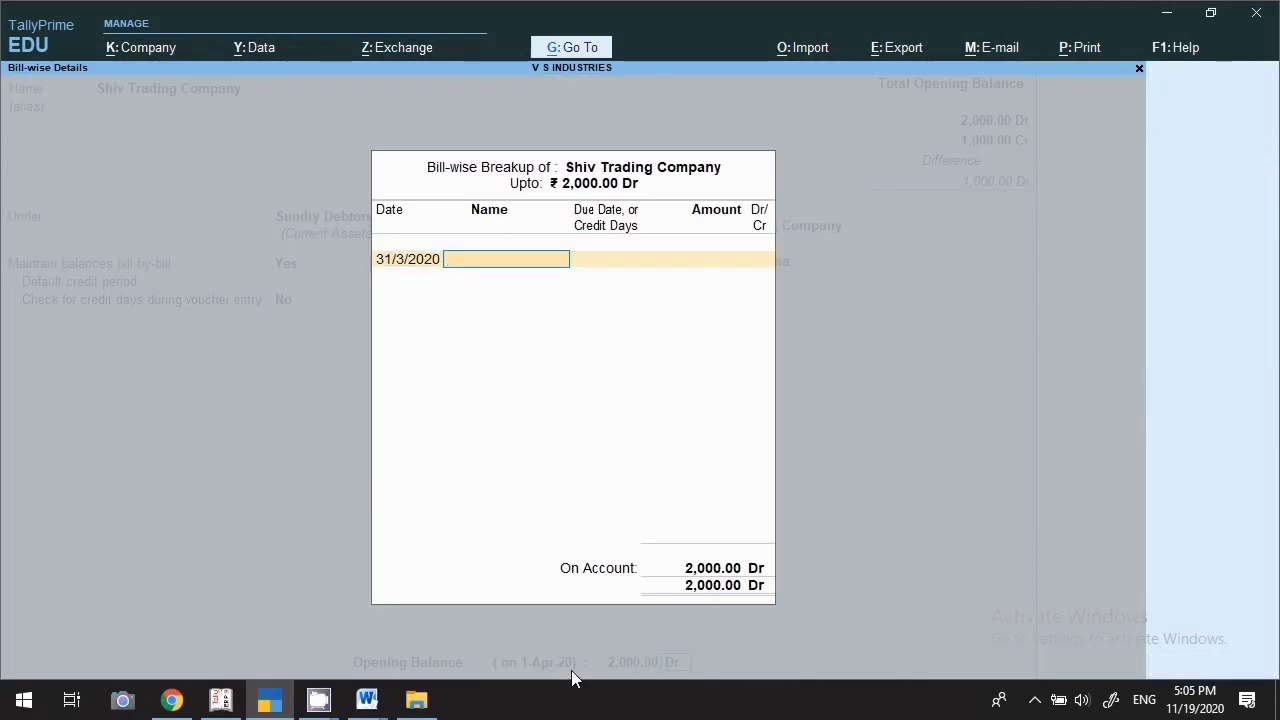
type("015")
key("Return")
key("Return")
key("Return")
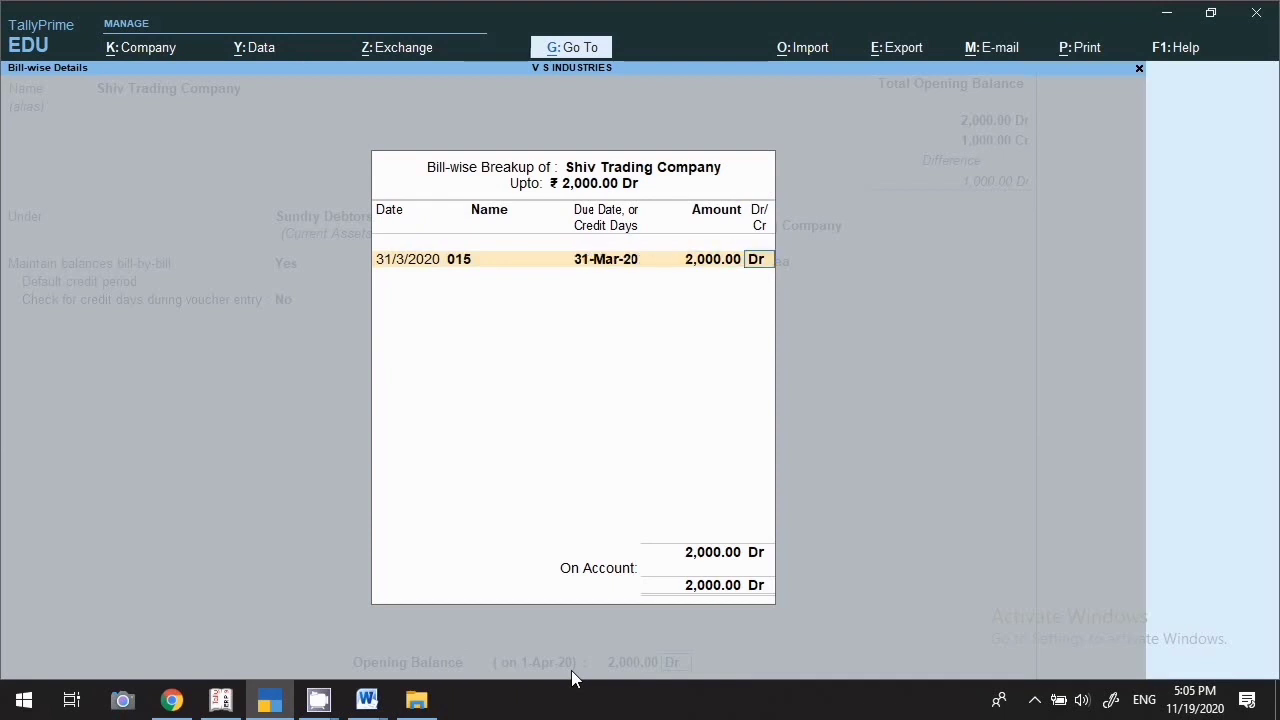
key("Return")
key("Return")
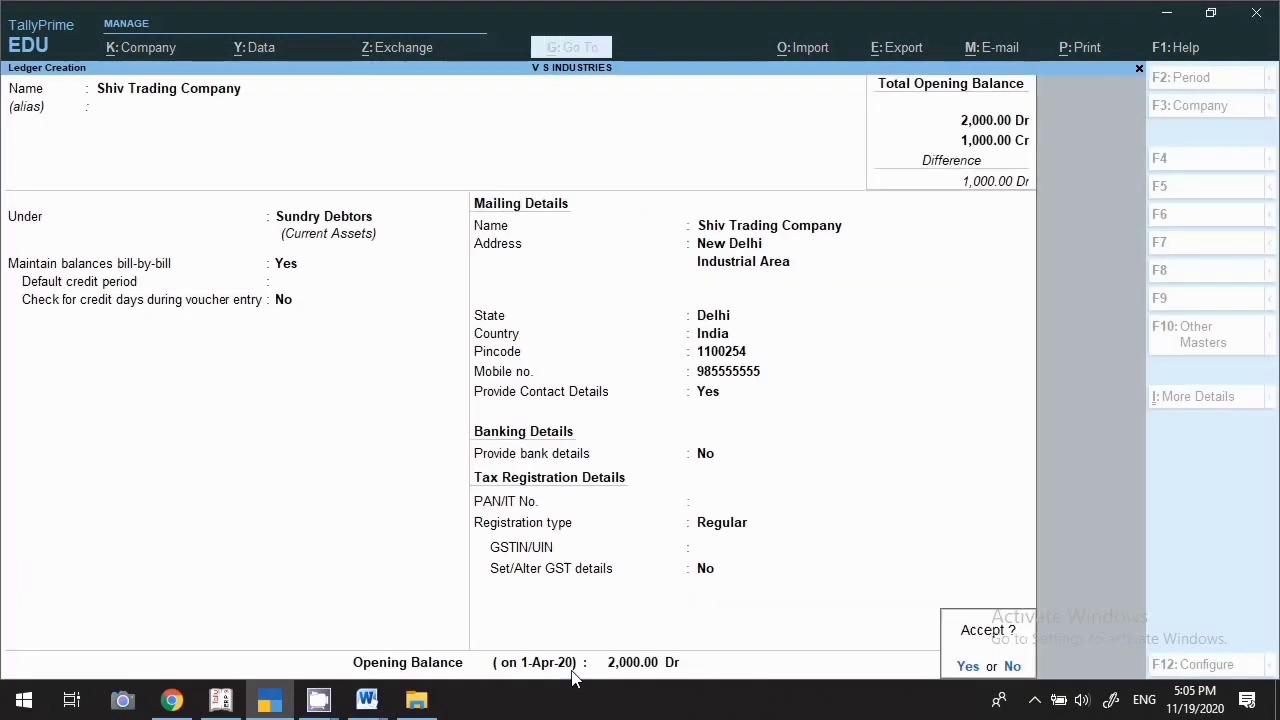
key("Return")
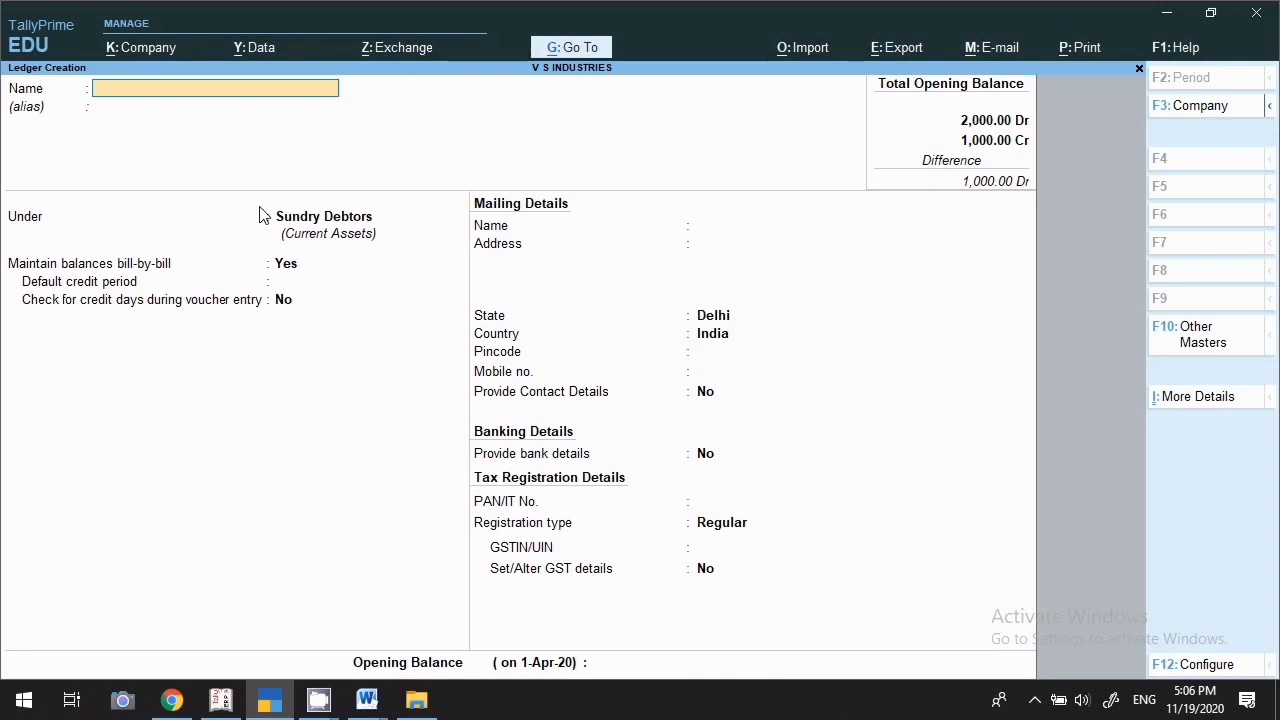
Create ledger Computer A/c under Fixed Assets and enable its GST details
type("Computer A/c")
key("Return")
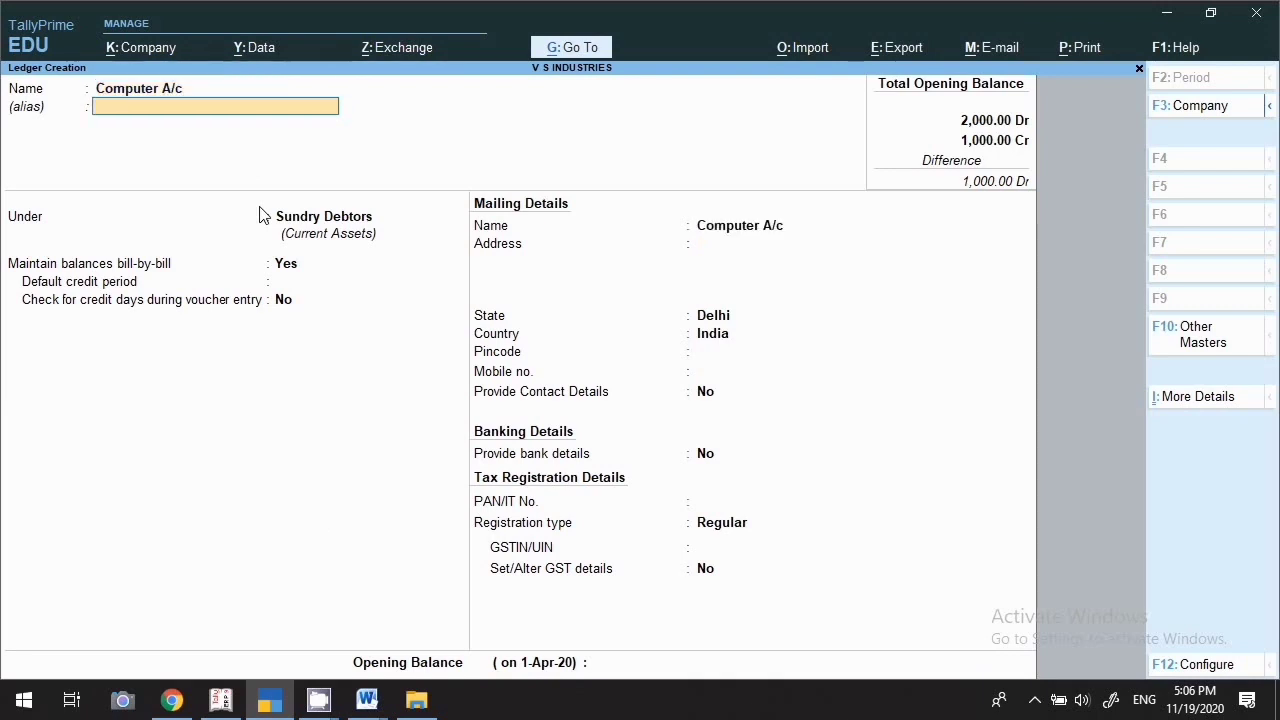
key("Return")
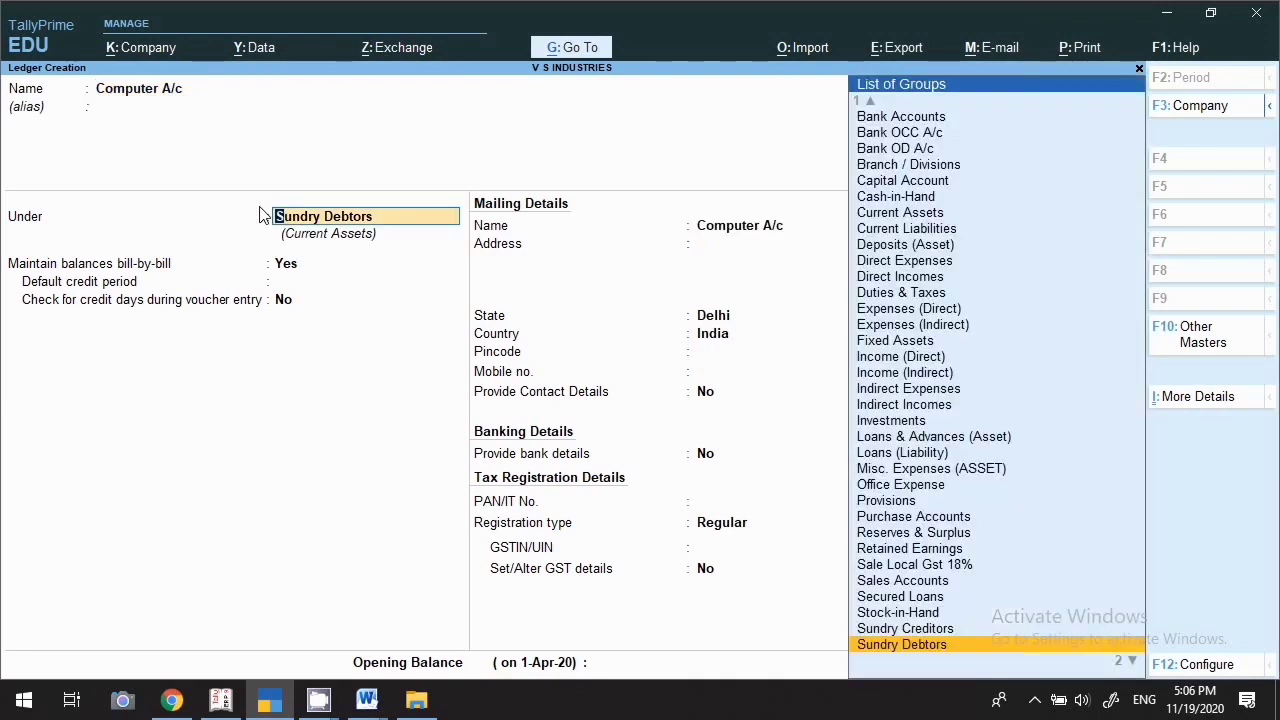
type("Fi")
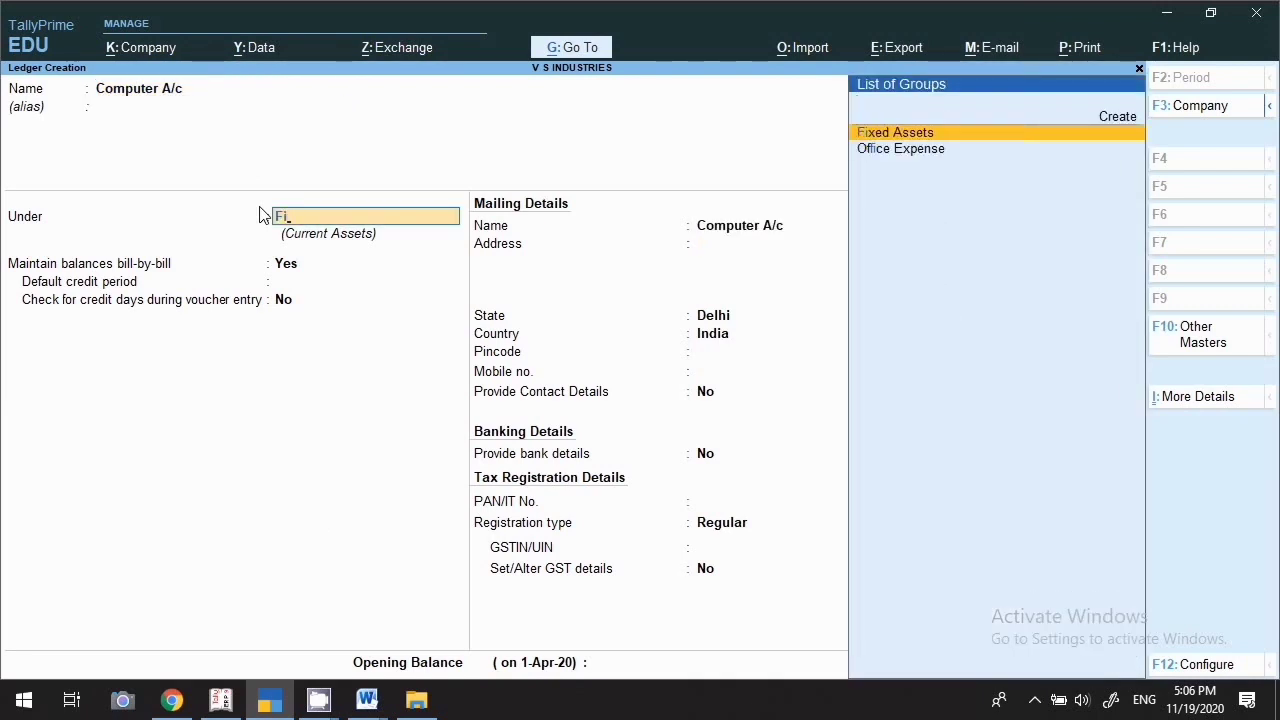
key("Return")
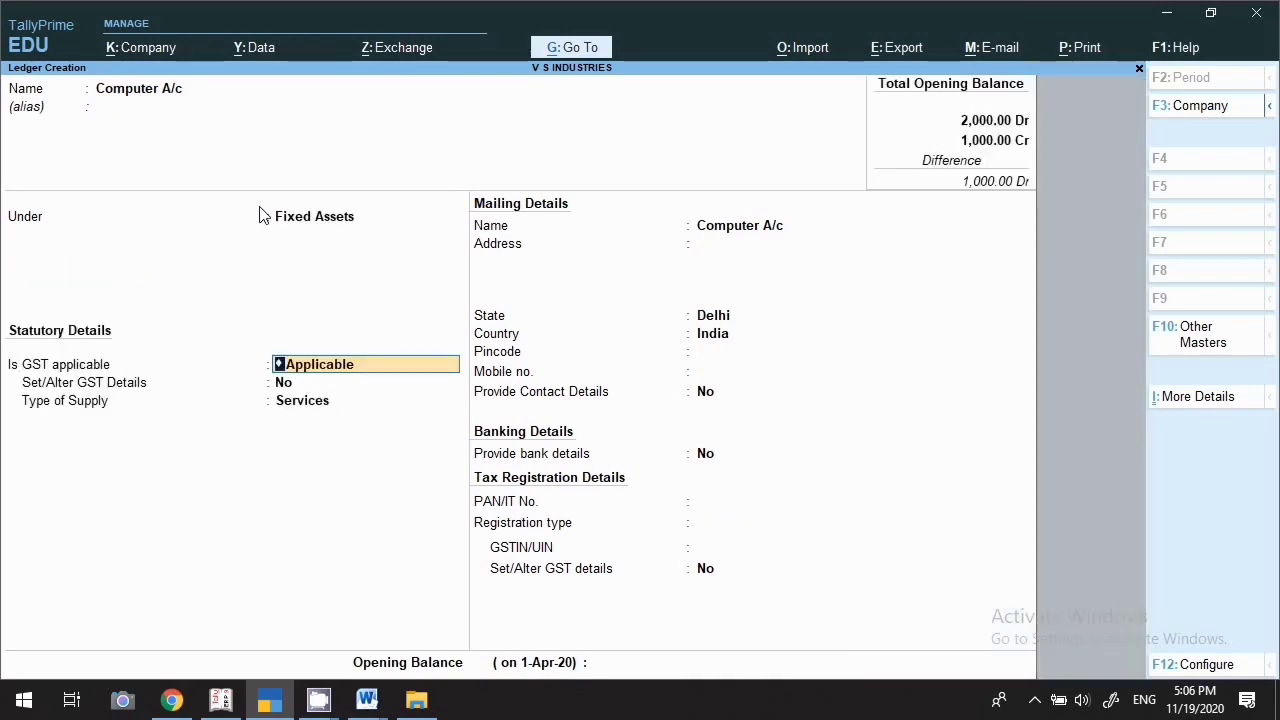
key("Return")
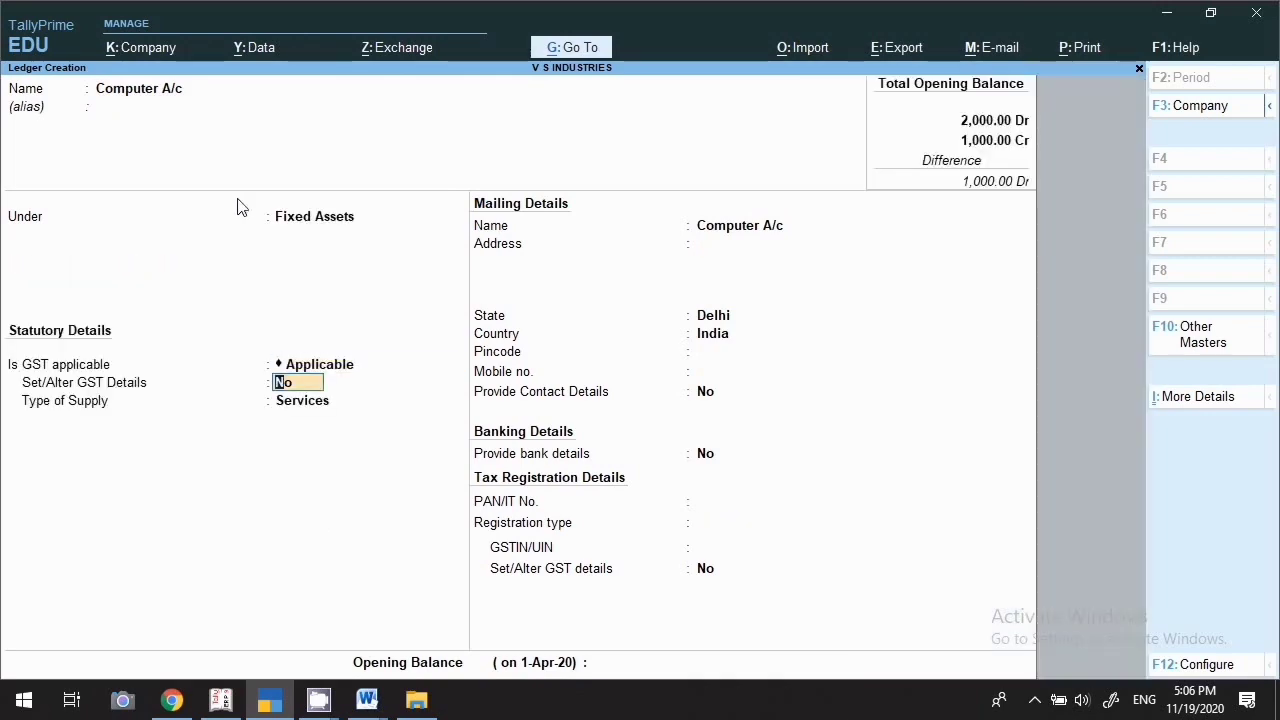
type("y")
key("Return")
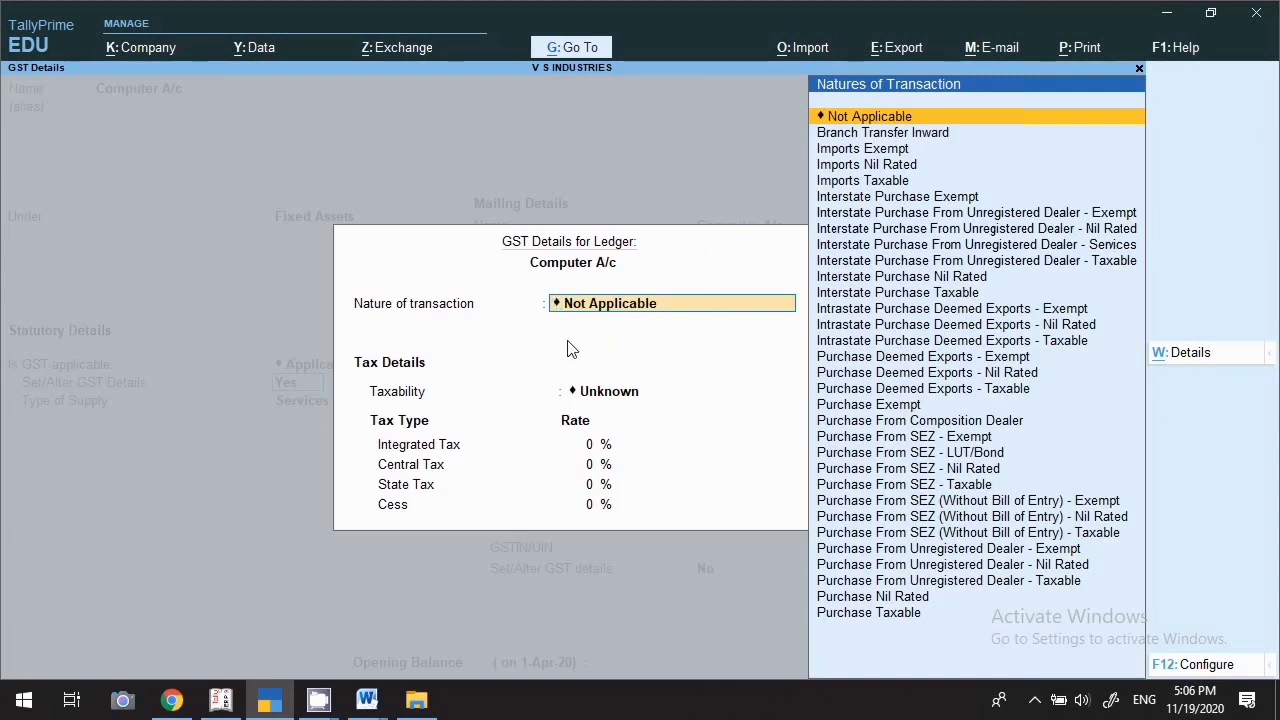
Set GST to Purchase Taxable, Capital Goods, 18% integrated tax, Goods supply, and save the ledger
type("P")
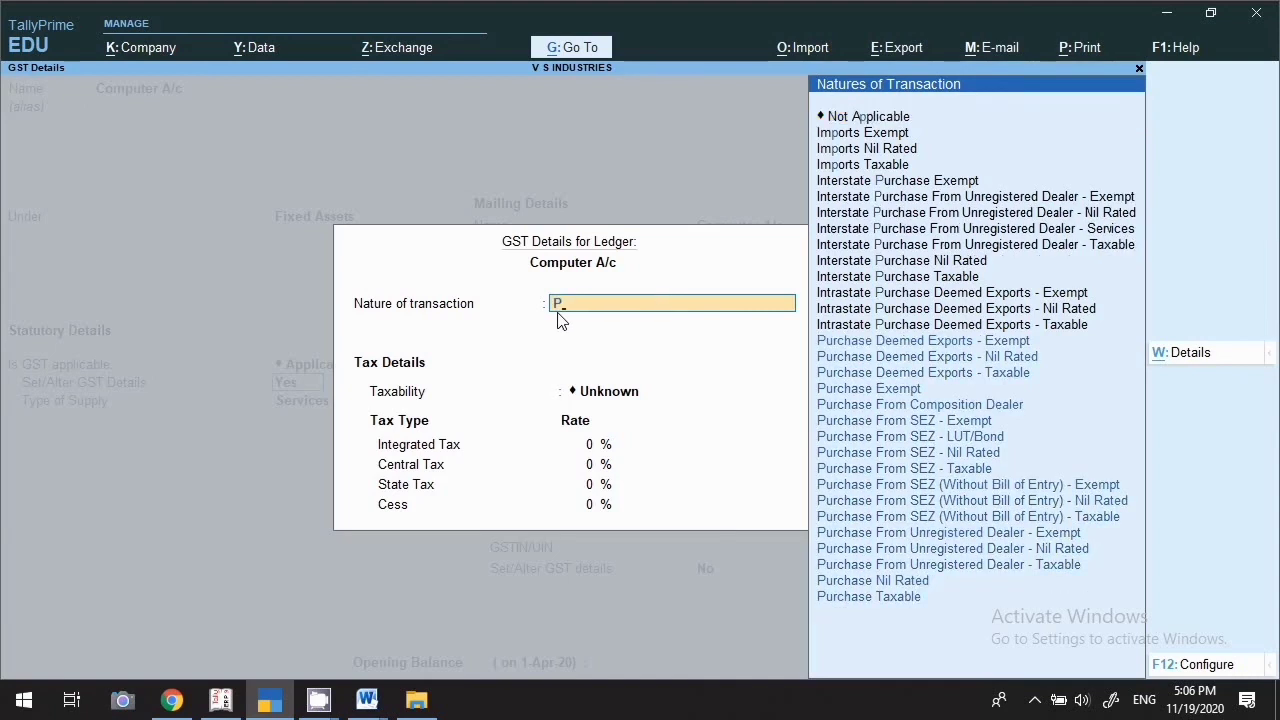
key("Down")
key("Down")
key("Down")
key("Down")
key("Down")
key("Down")
key("Down")
key("Down")
key("Down")
key("Down")
key("Down")
key("Down")
key("Down")
key("Down")
key("Down")
key("Down")
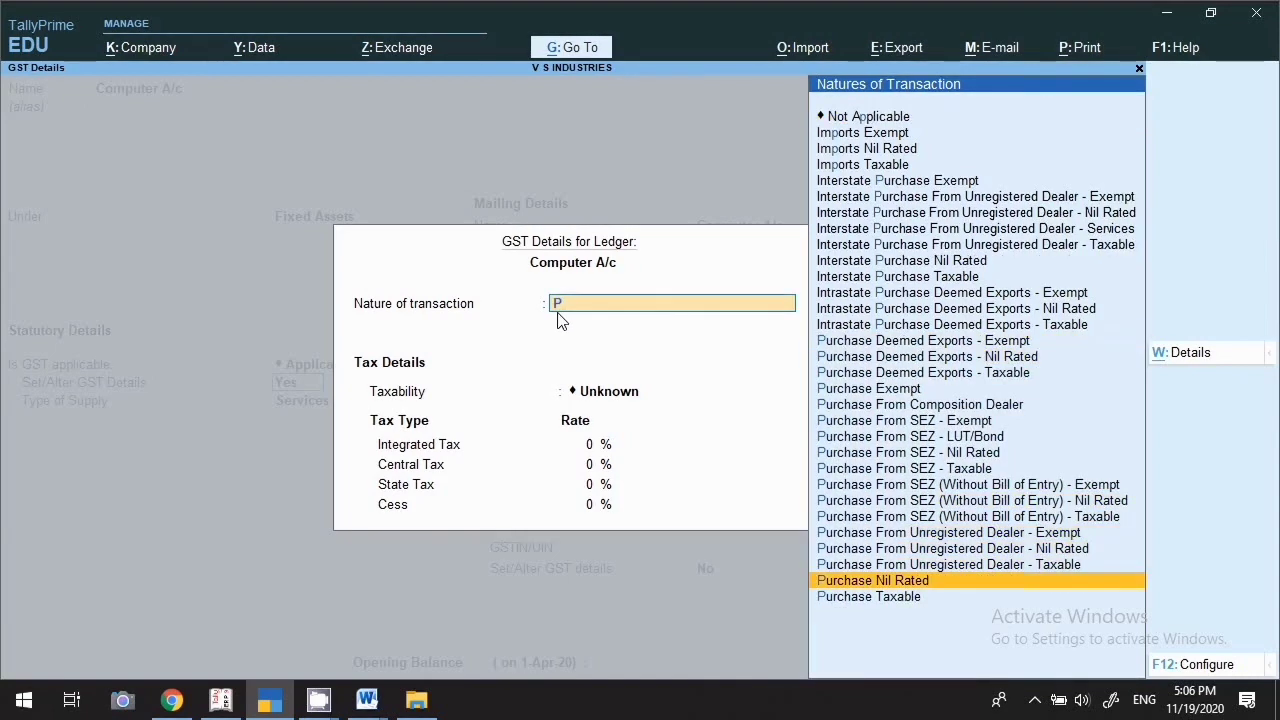
key("Return")
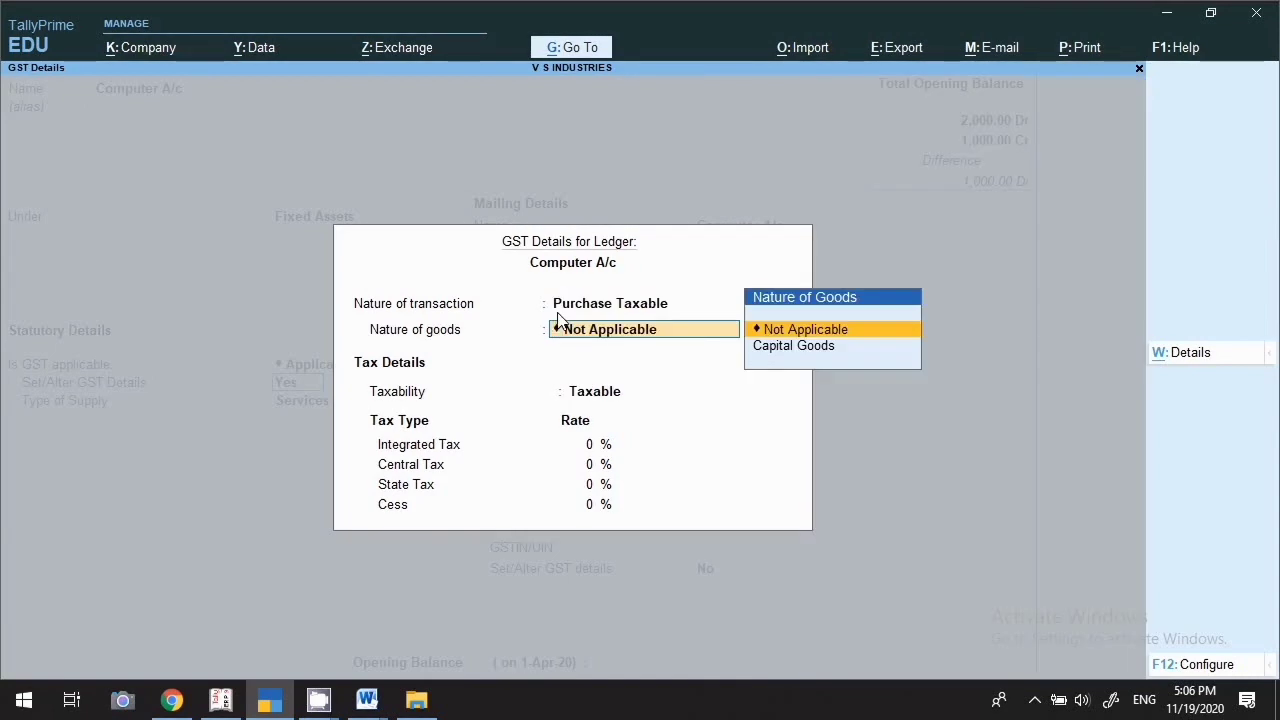
key("Down")
key("Return")
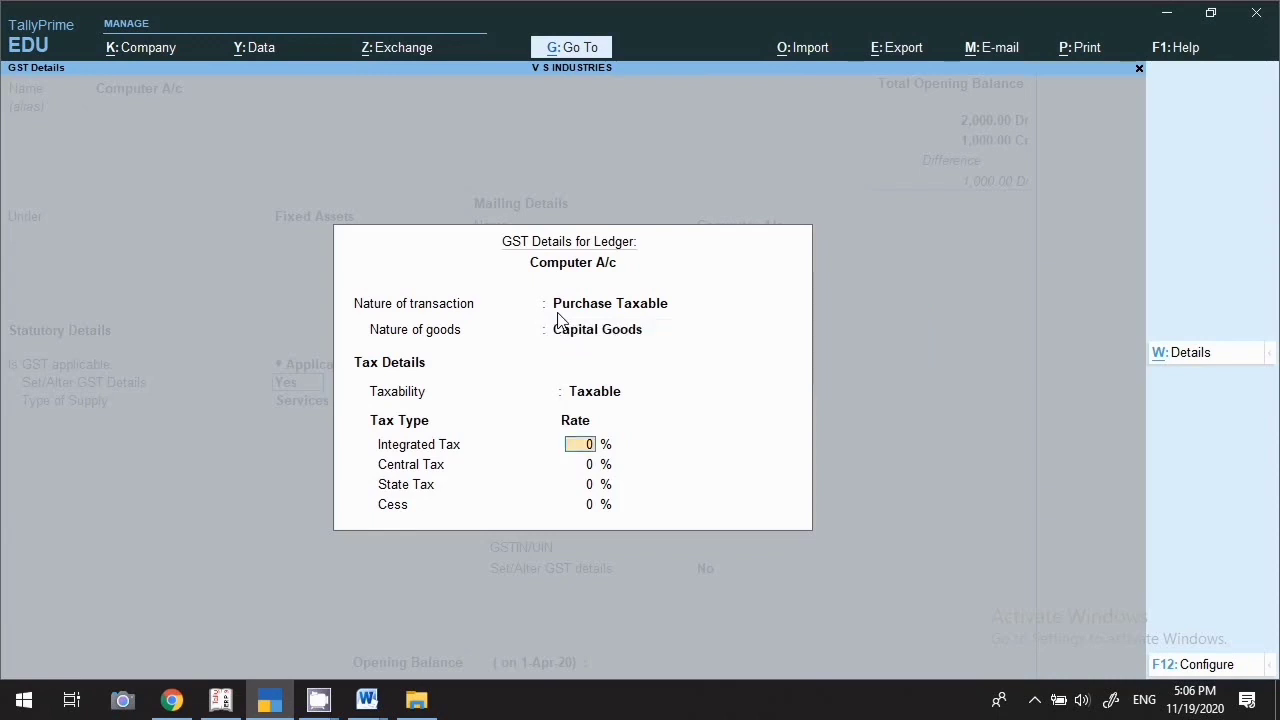
type("18")
key("Return")
key("Return")
key("Return")
key("Return")
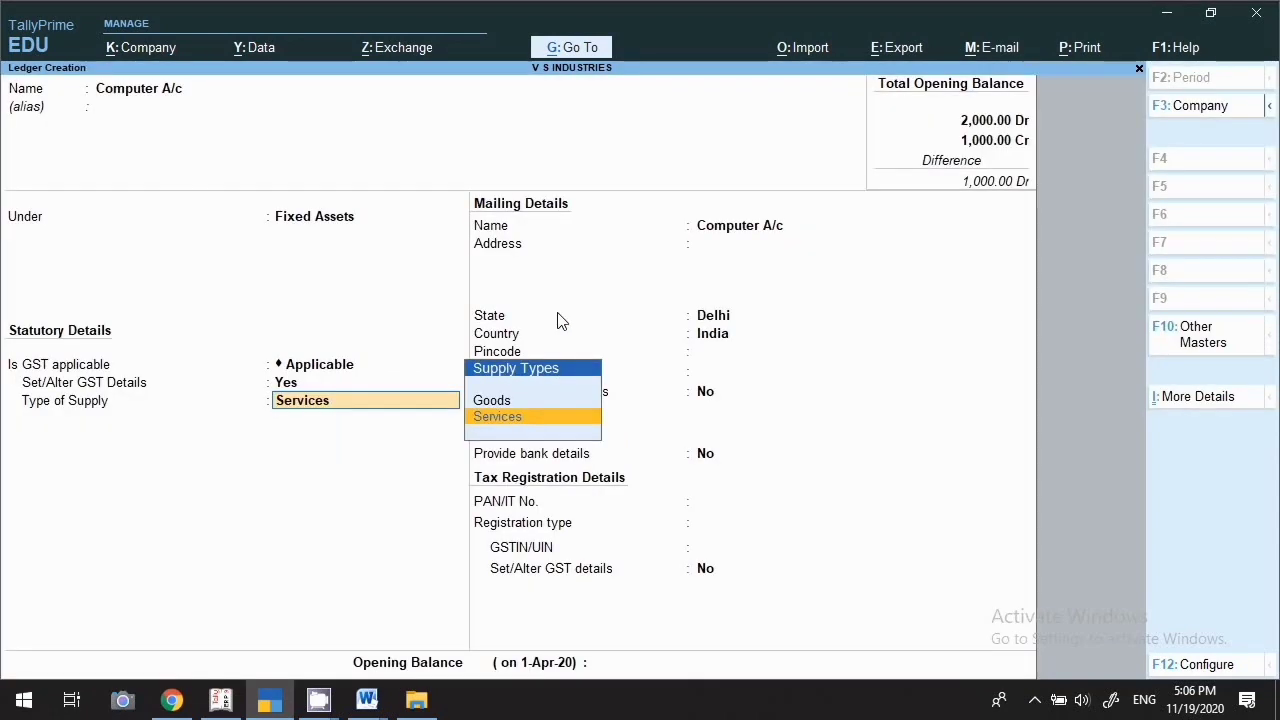
key("Up")
key("Return")
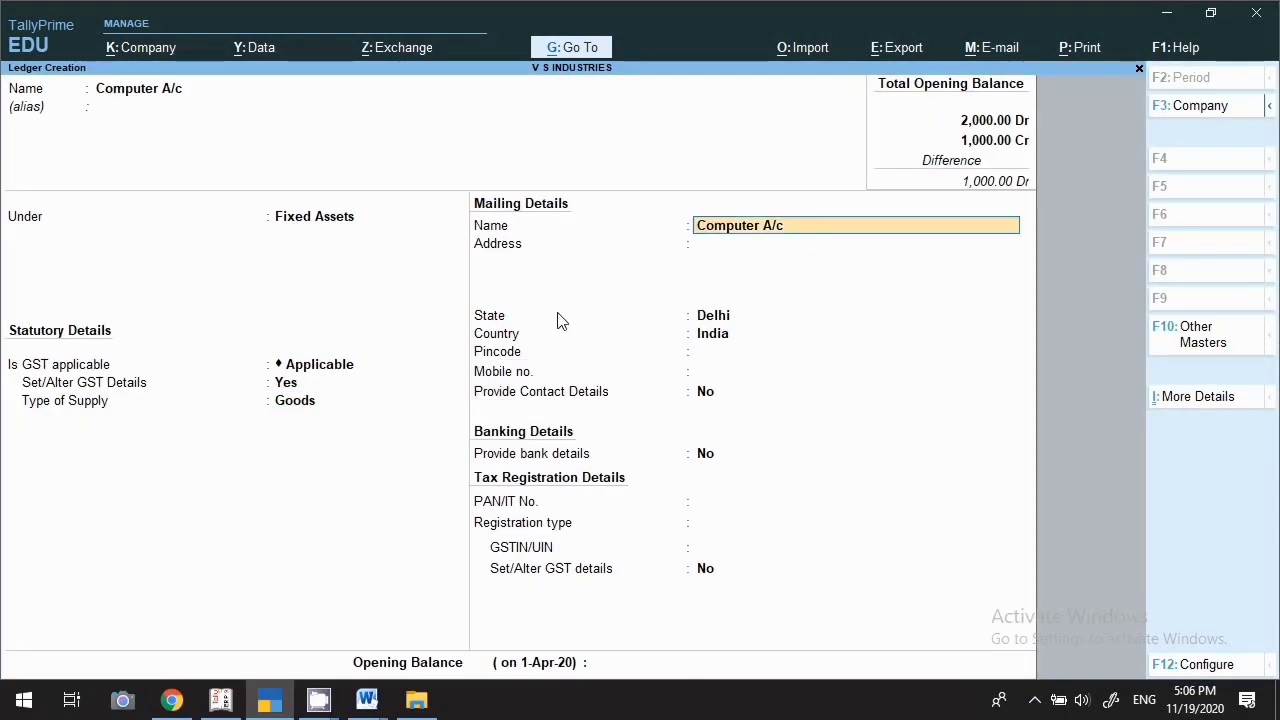
key("Return")
key("Return")
key("Return")
key("Return")
key("Return")
key("Return")
key("Return")
key("Return")
key("Return")
key("Return")
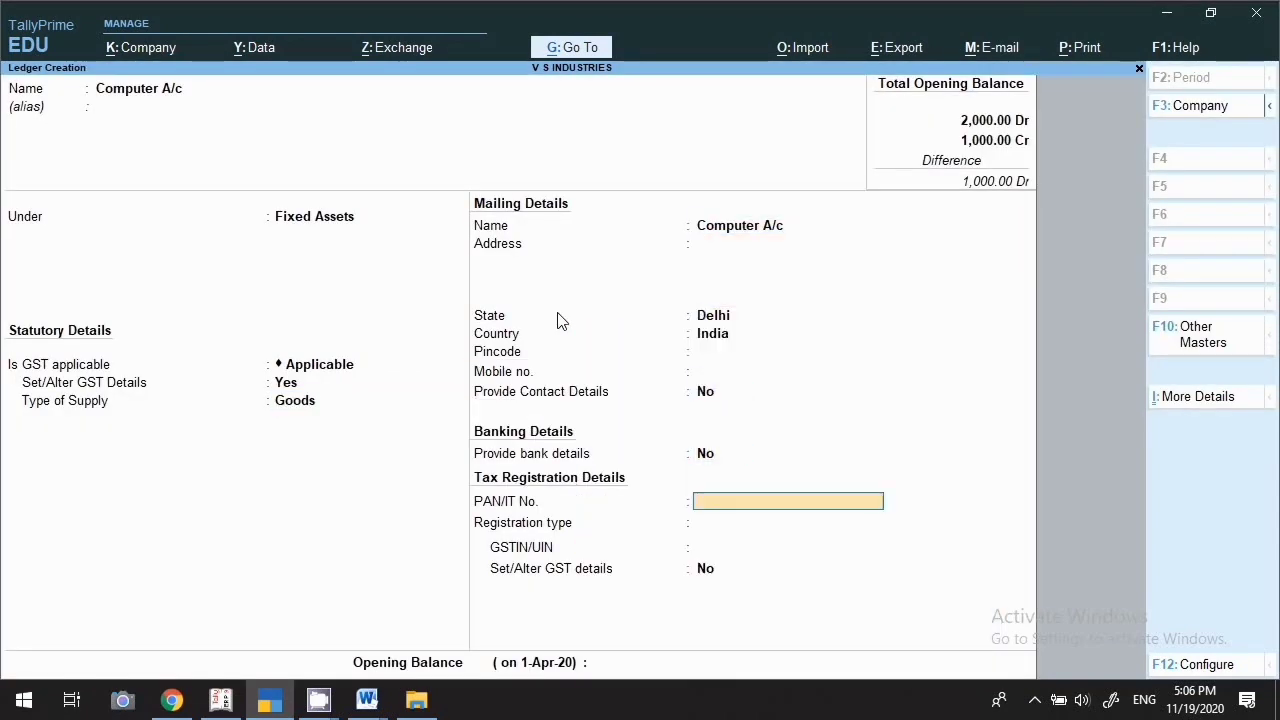
key("Return")
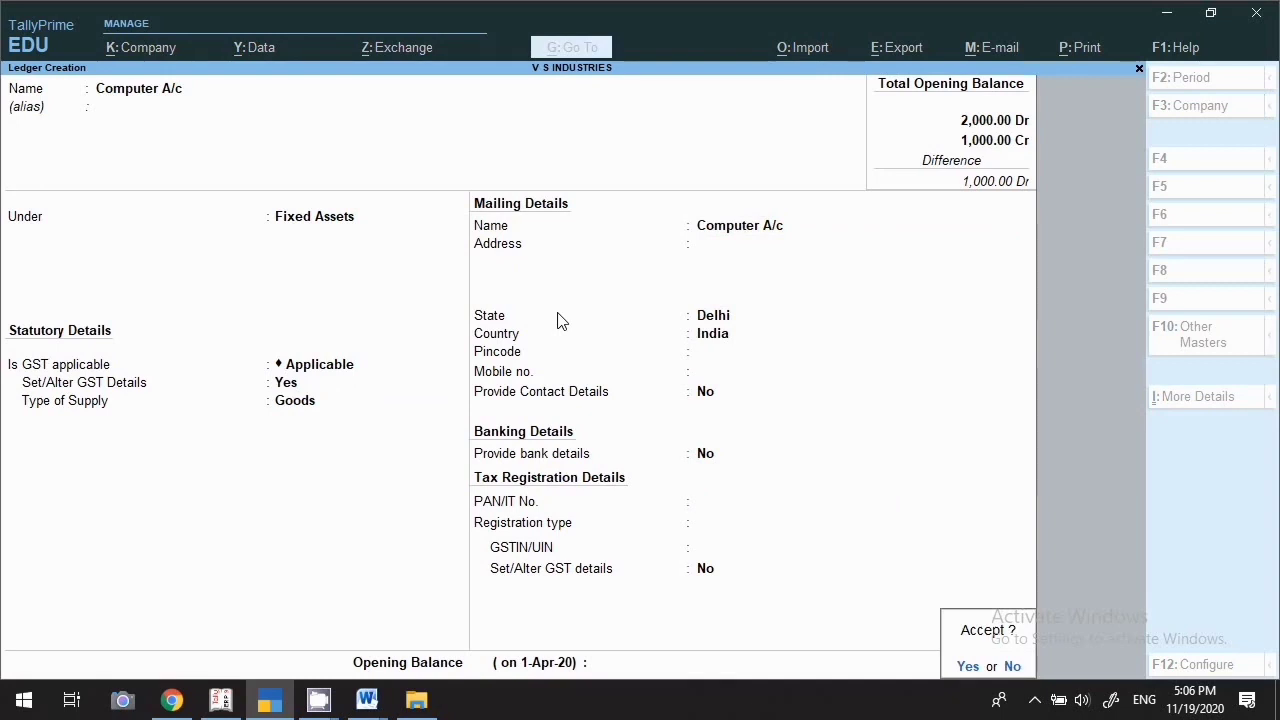
key("Return")
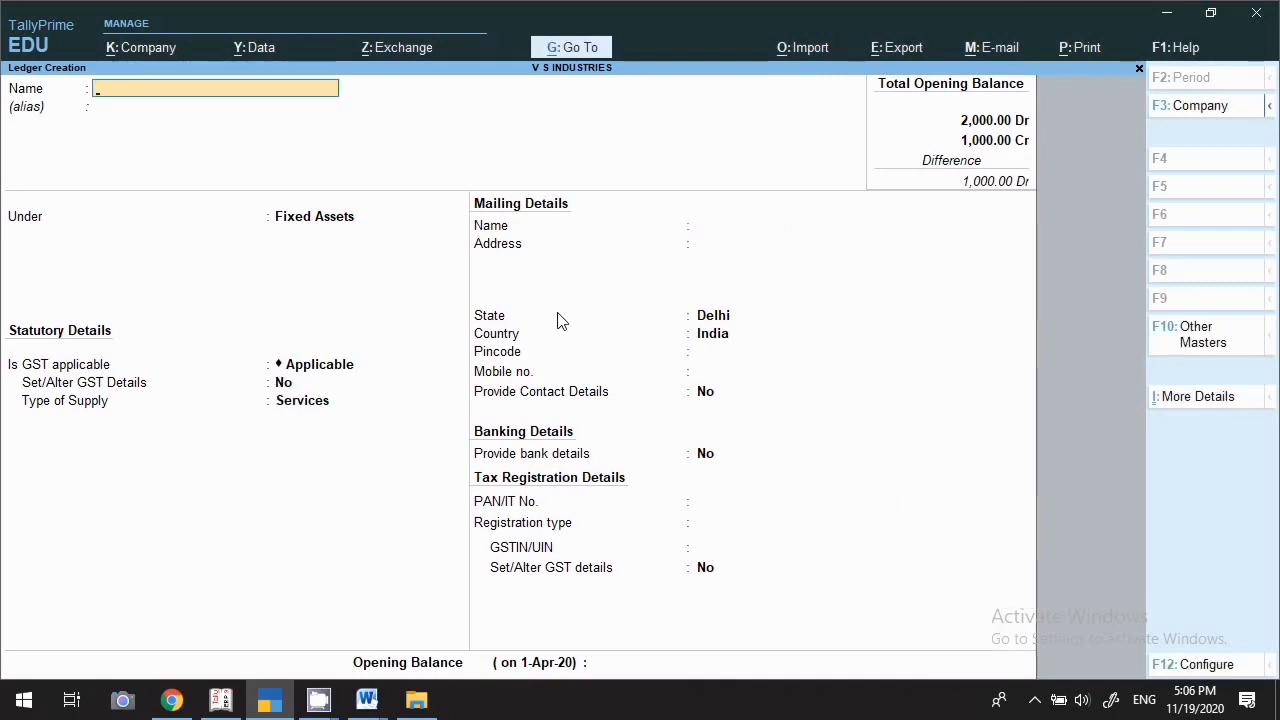
Create the Petty Cash ledger under Cash-in-Hand, leaving the opening balance blank
type("Petty Cash")
key("Return")
key("Return")
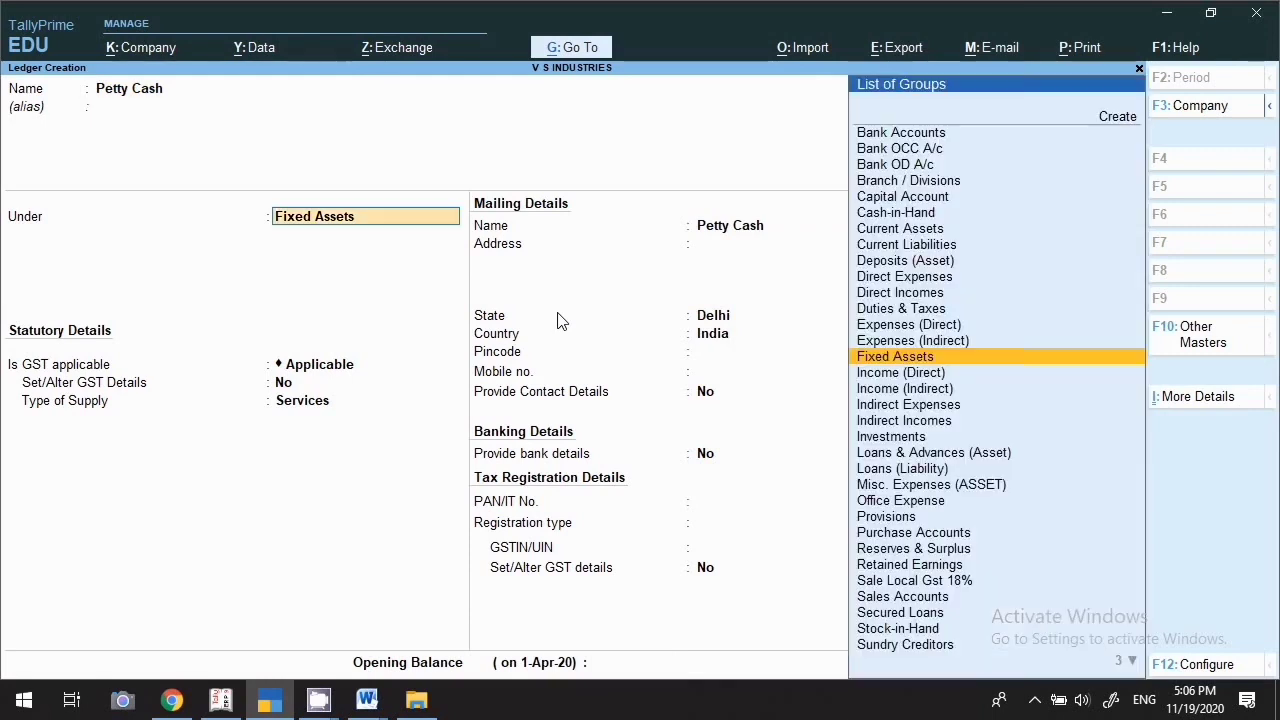
type("Cas")
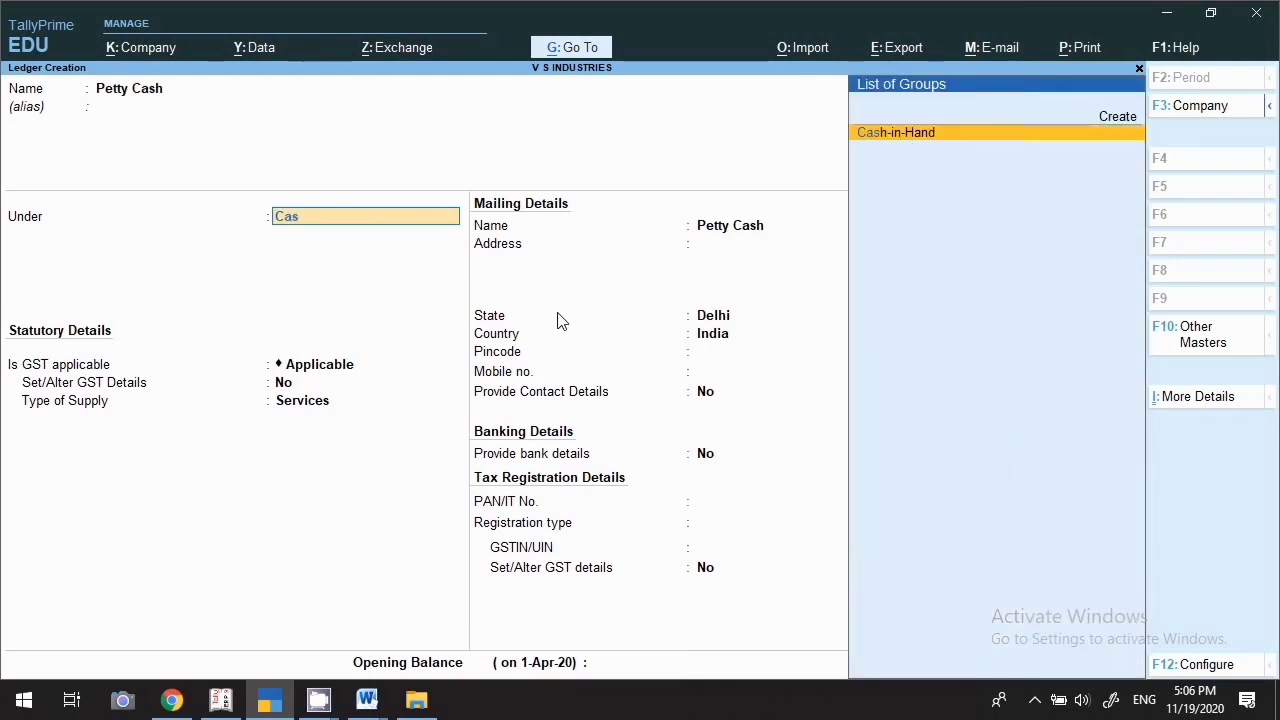
key("Return")
key("Return")
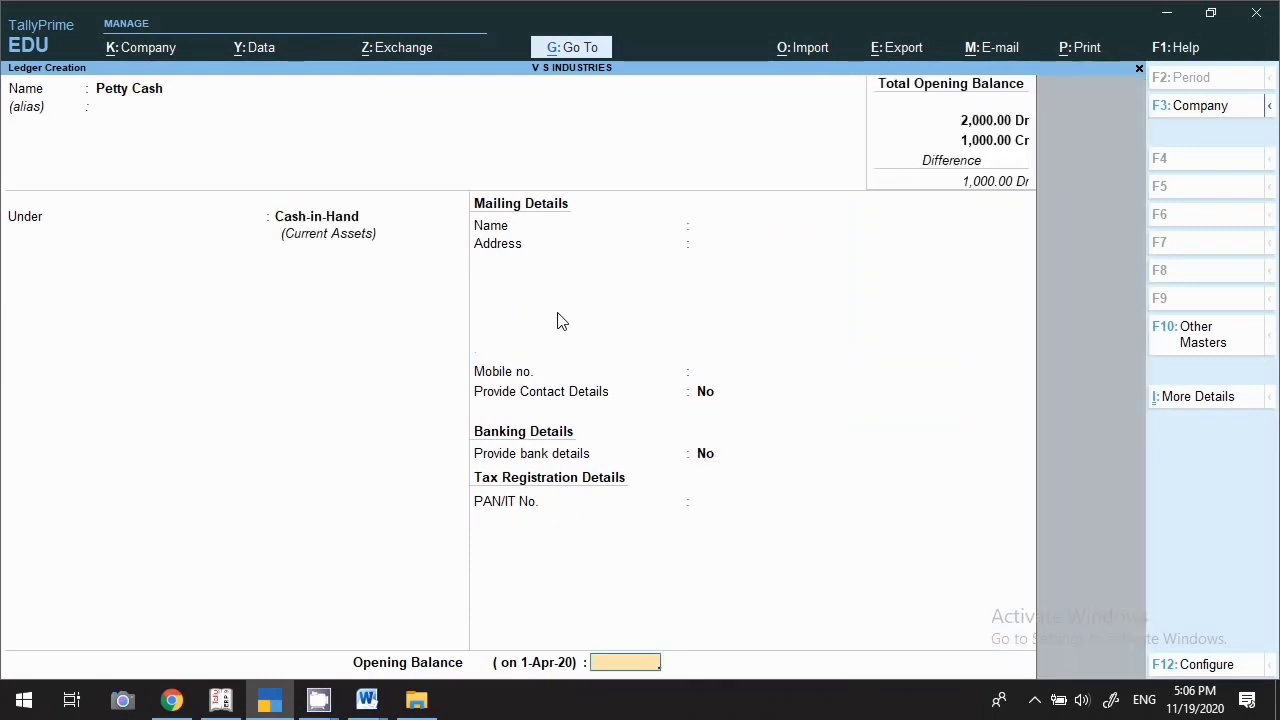
key("Return")
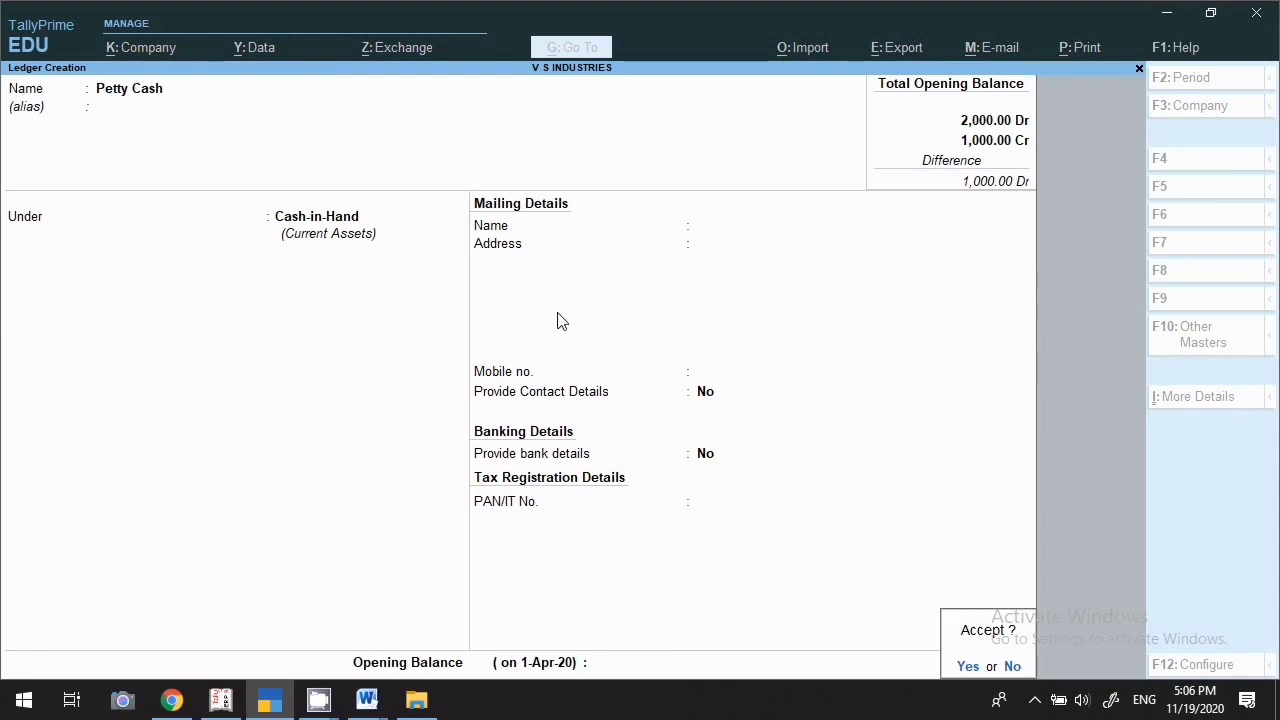
key("Return")
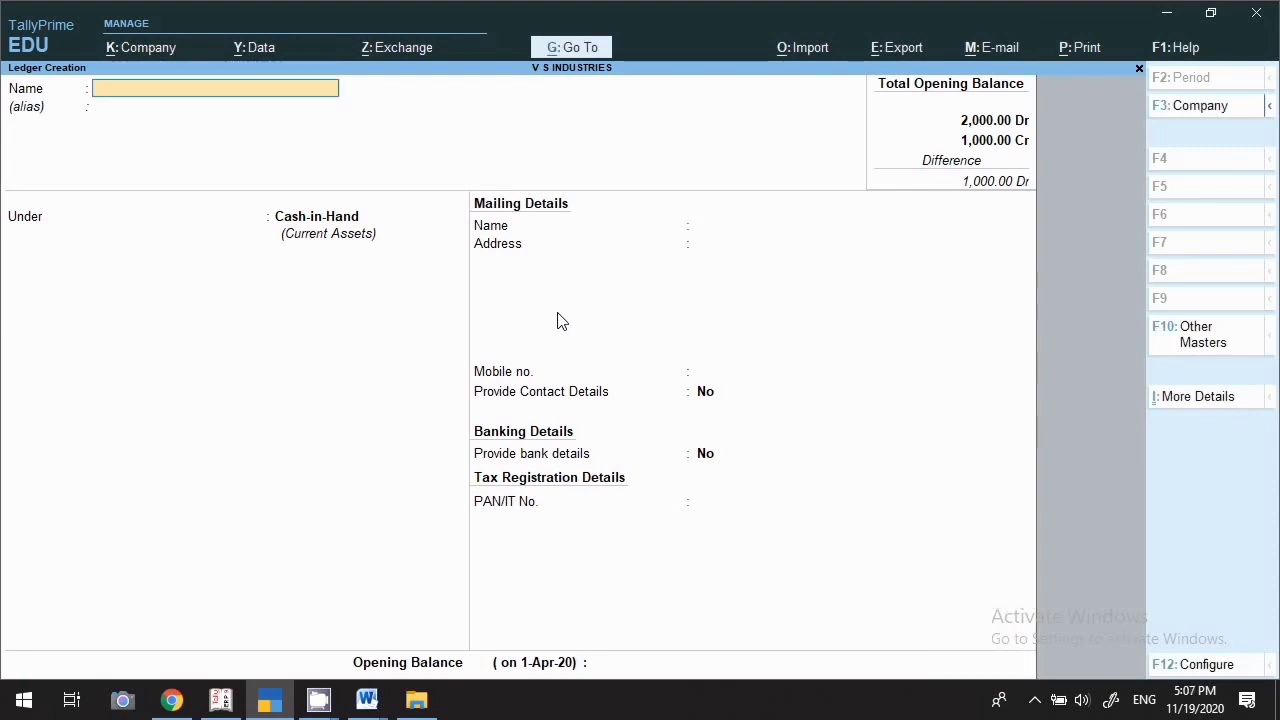
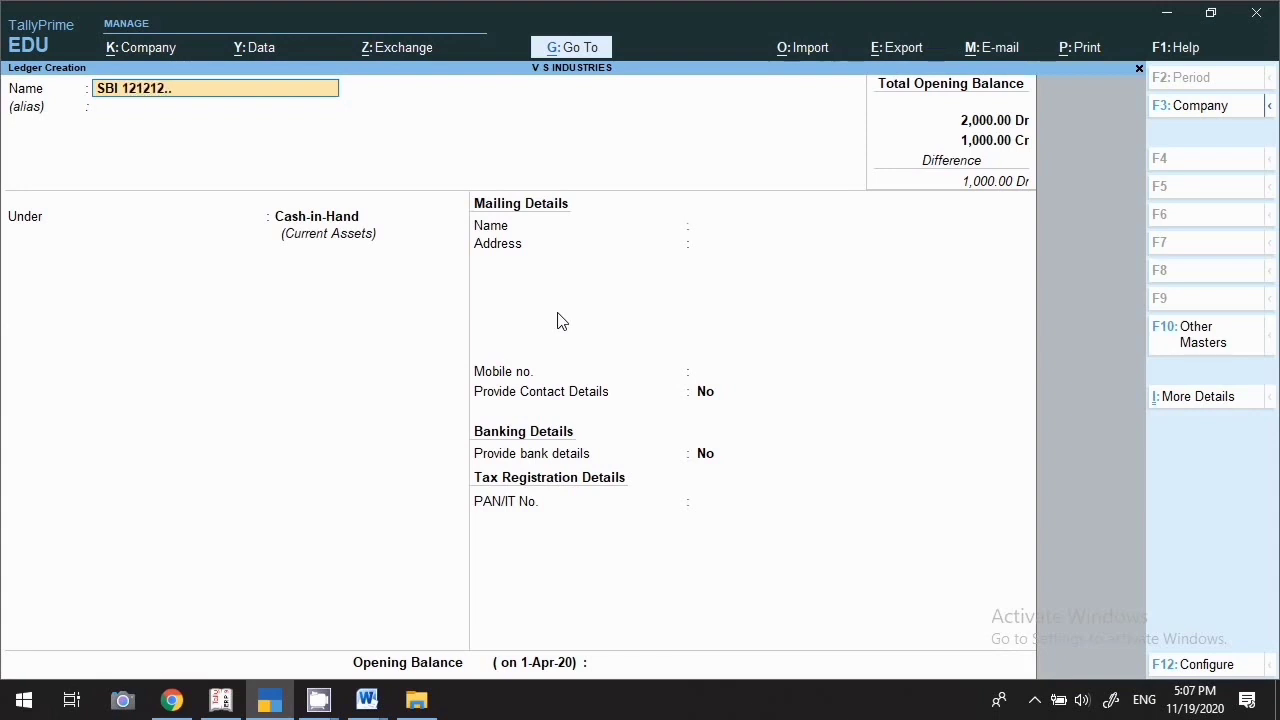
Name the SBI bank ledger, place it under Bank Accounts, and enter its account number and IFS code
key("Return")
key("Return")
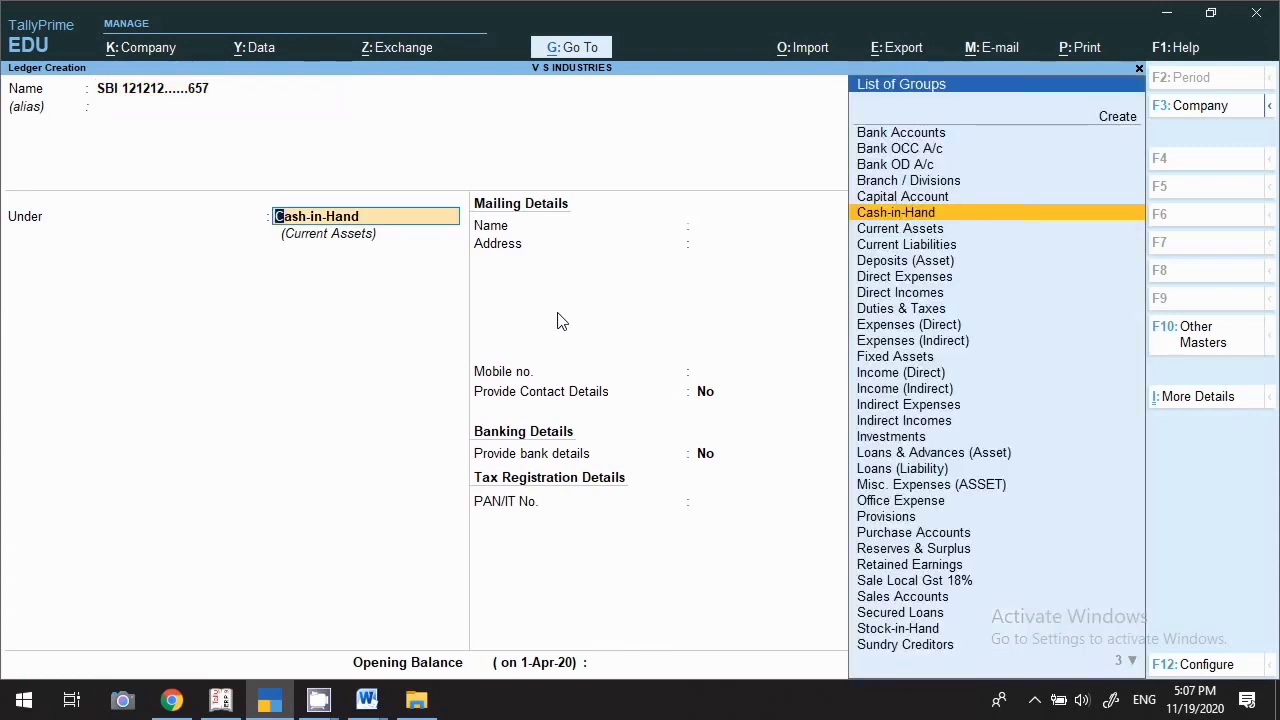
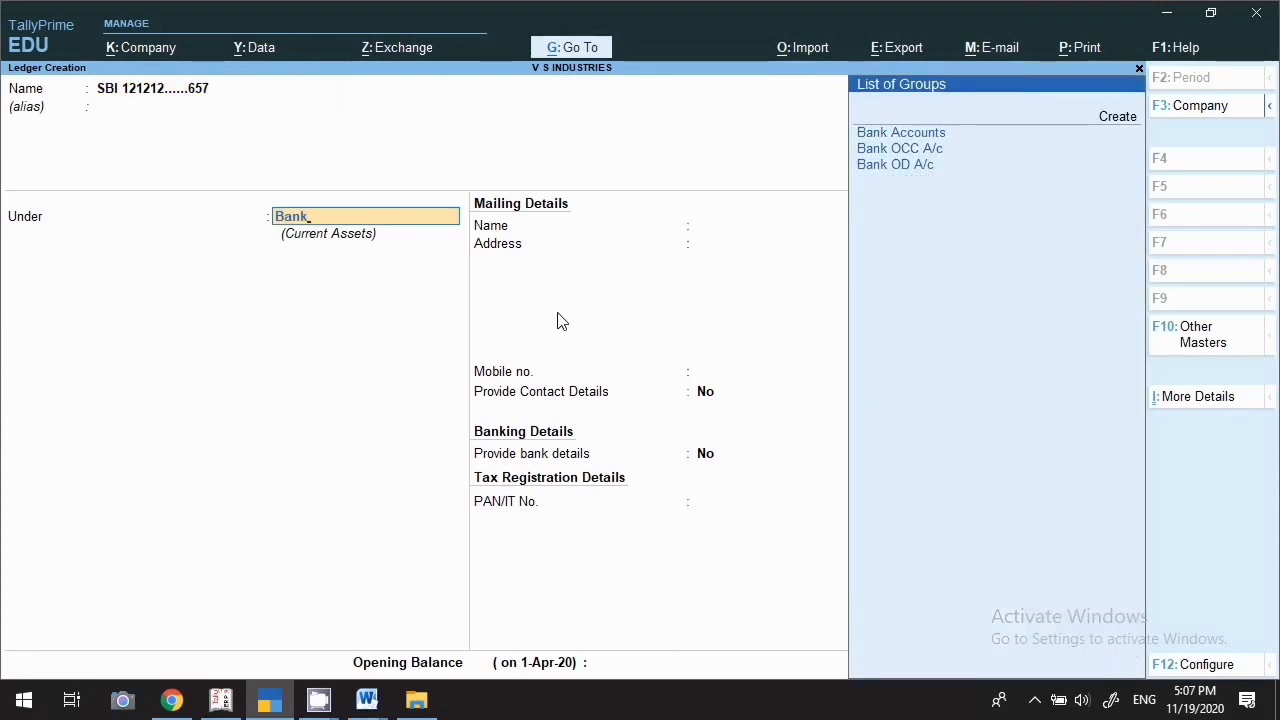
key("Return")
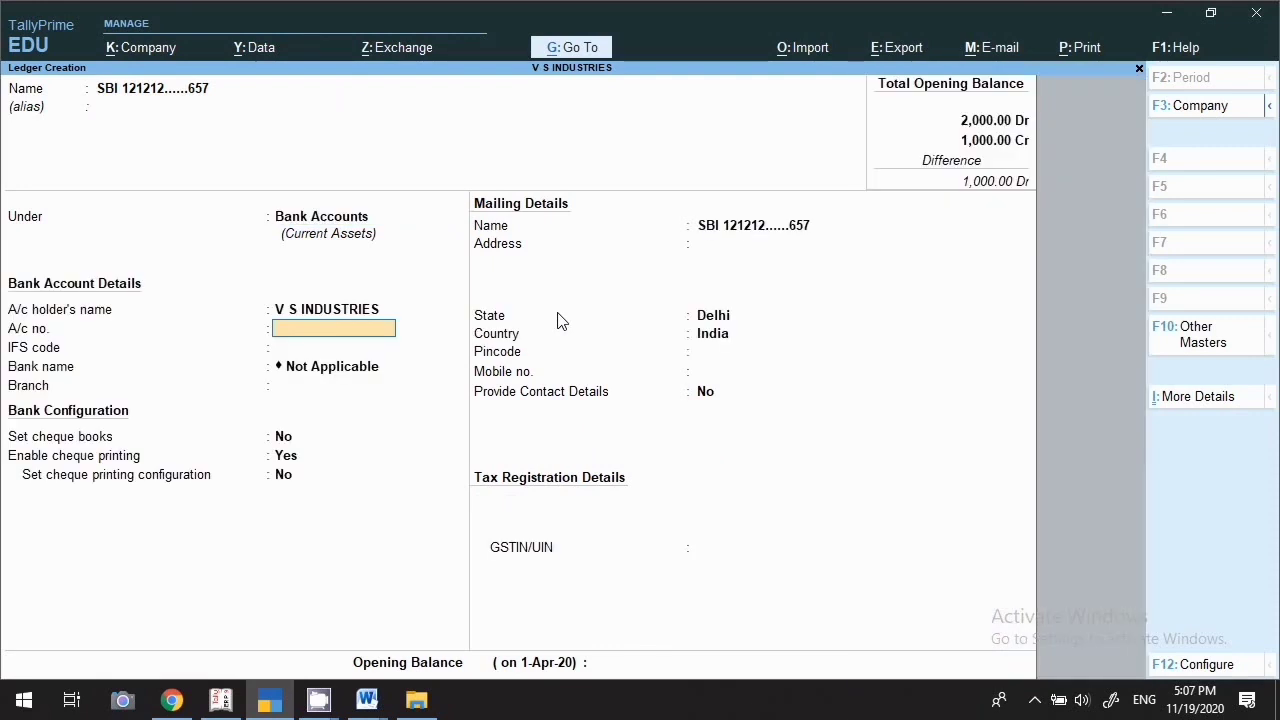
key("Return")
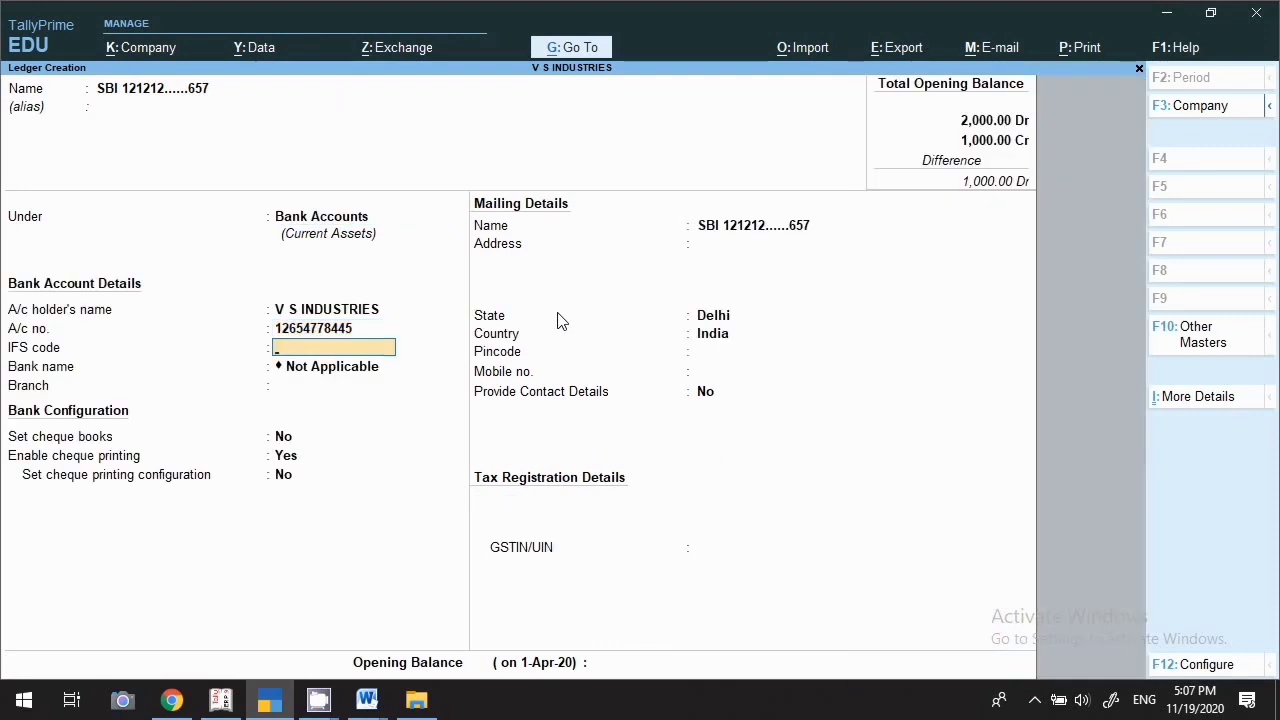
key("Return")
key("Return")
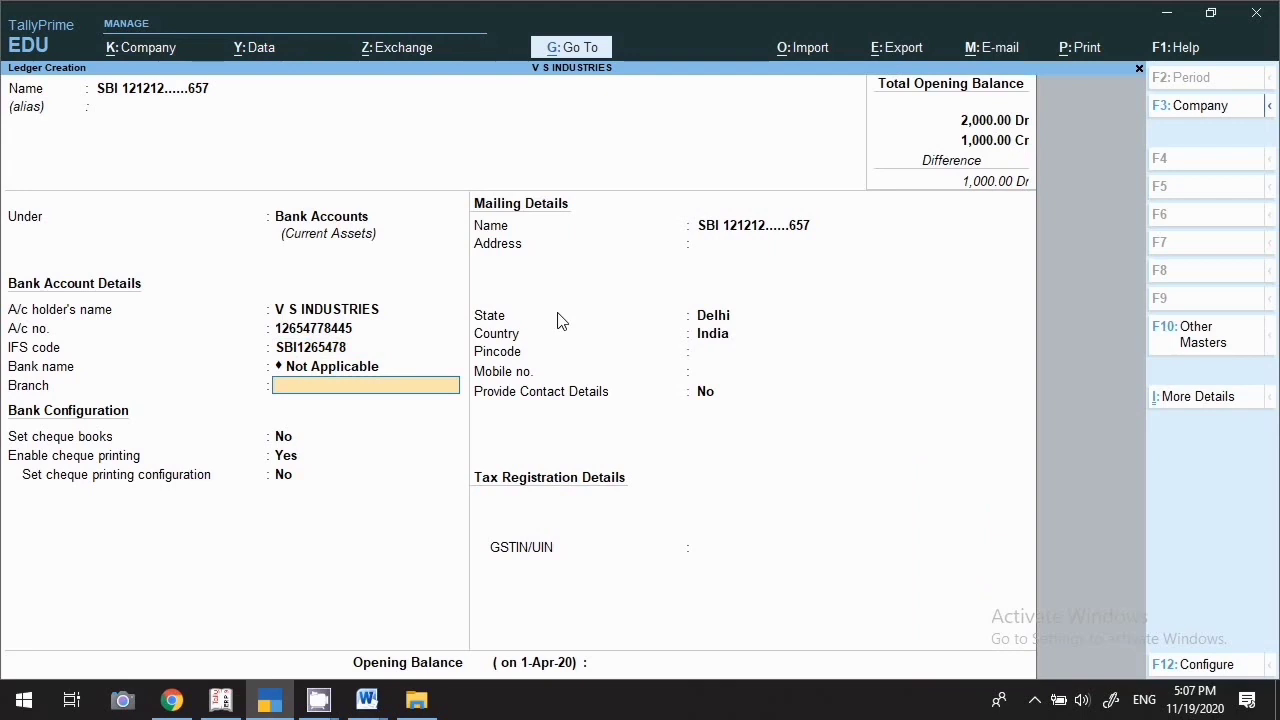
key("Return")
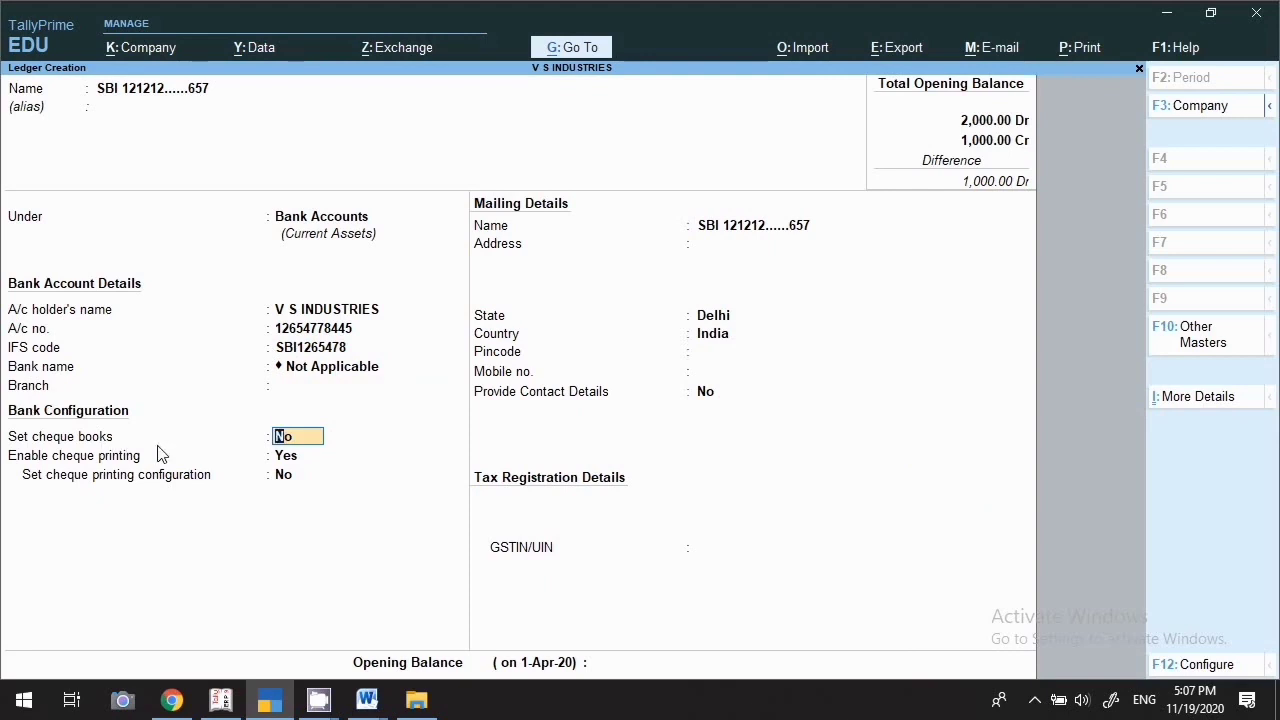
Turn cheque book setup off, keep cheque printing enabled, and finish with no opening balance
type("y")
key("Return")
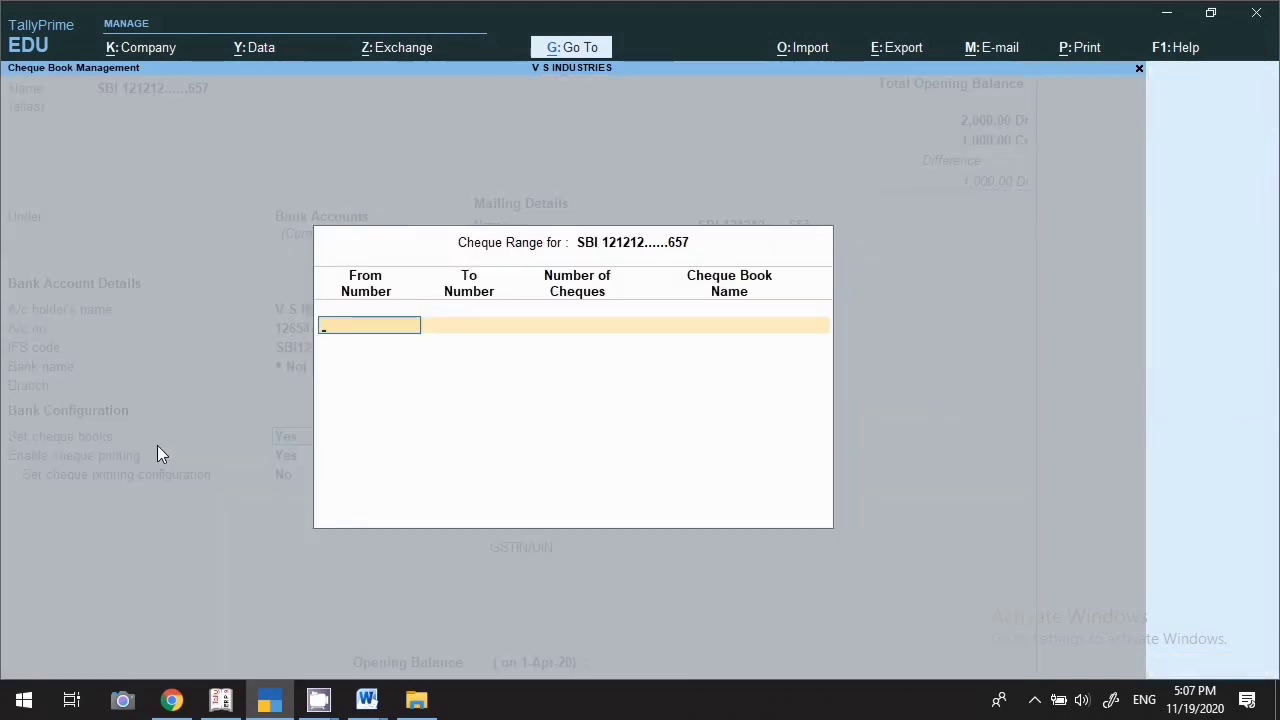
key("Escape")
type("y")
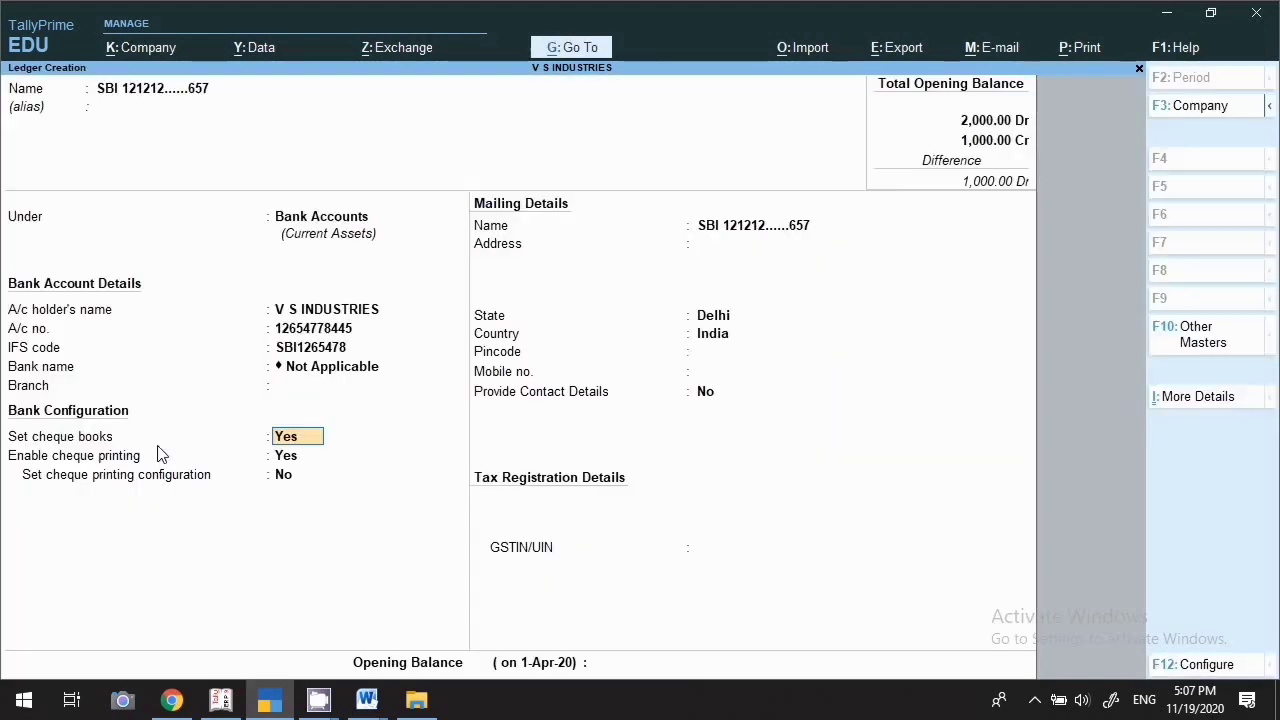
type("n")
key("Return")
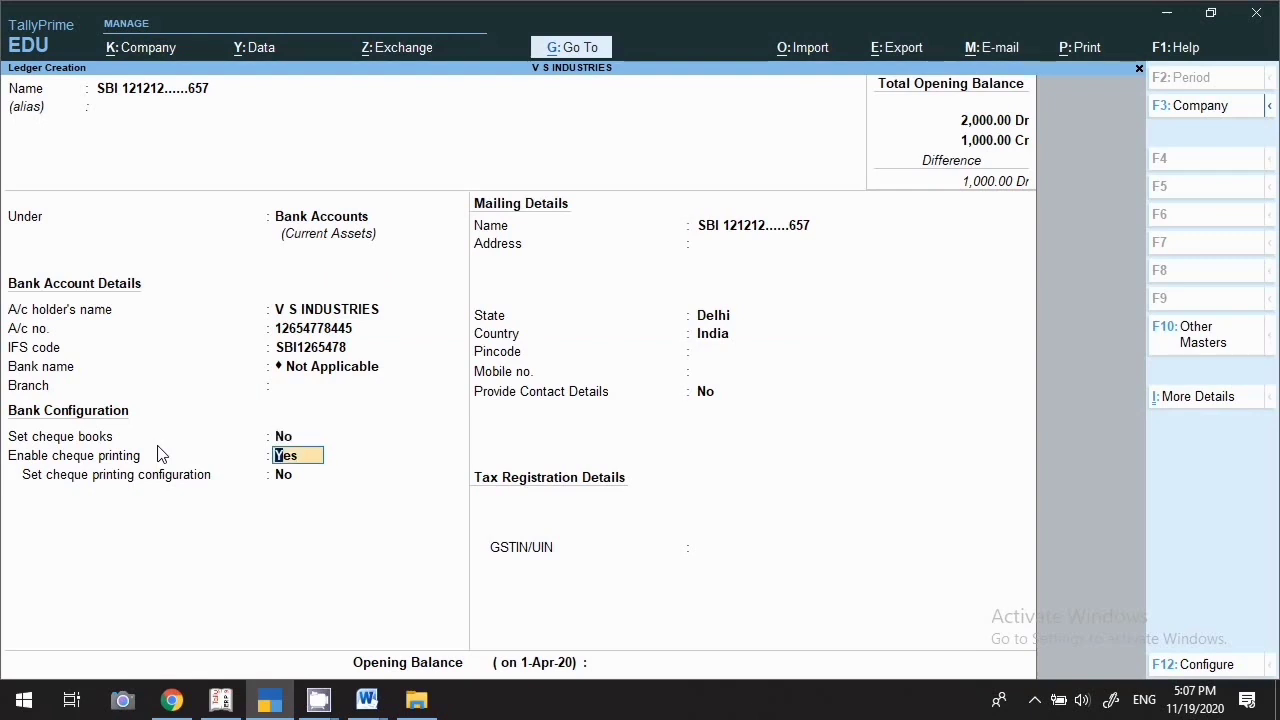
key("Return")
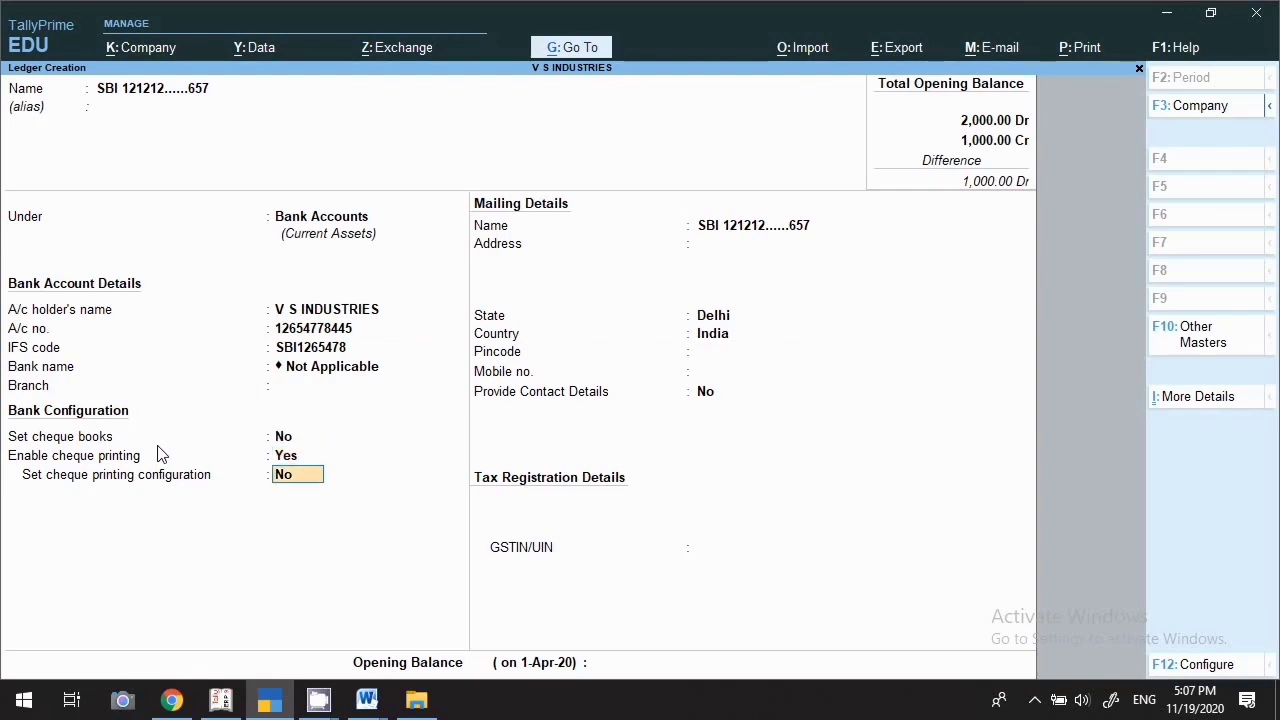
key("Return")
key("Return")
key("Return")
key("Return")
key("Return")
key("Return")
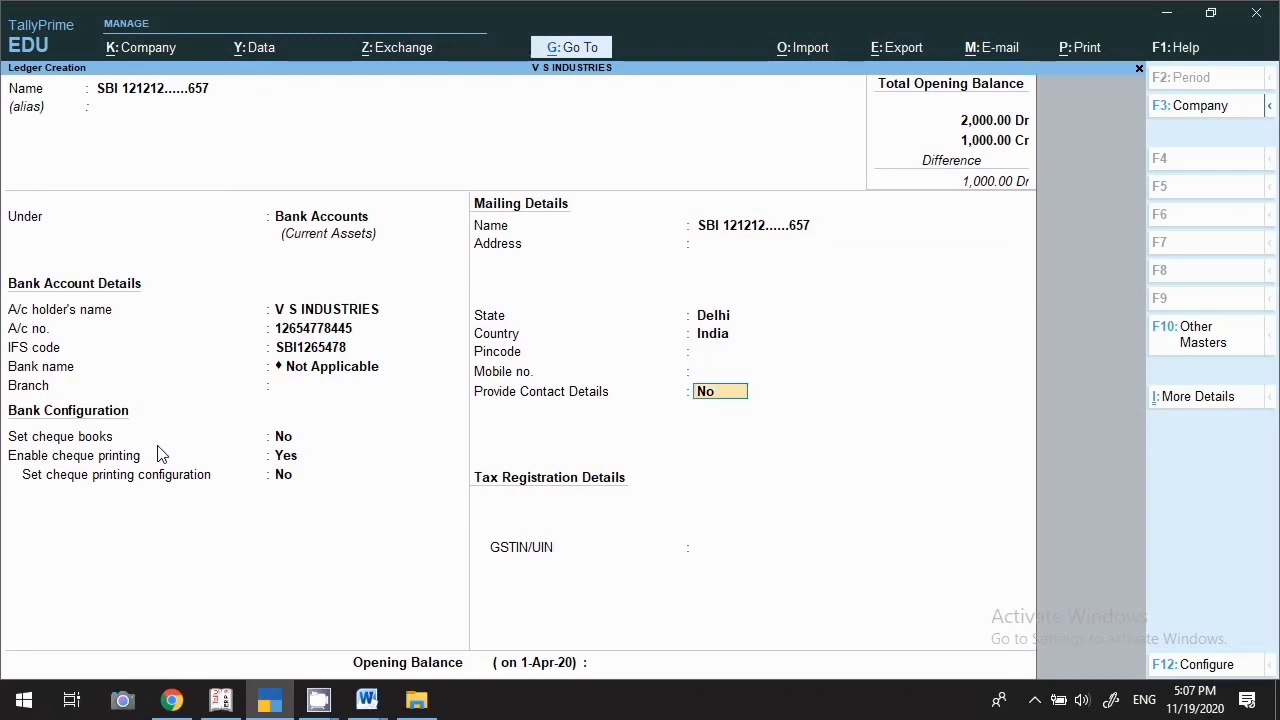
key("Return")
key("Return")
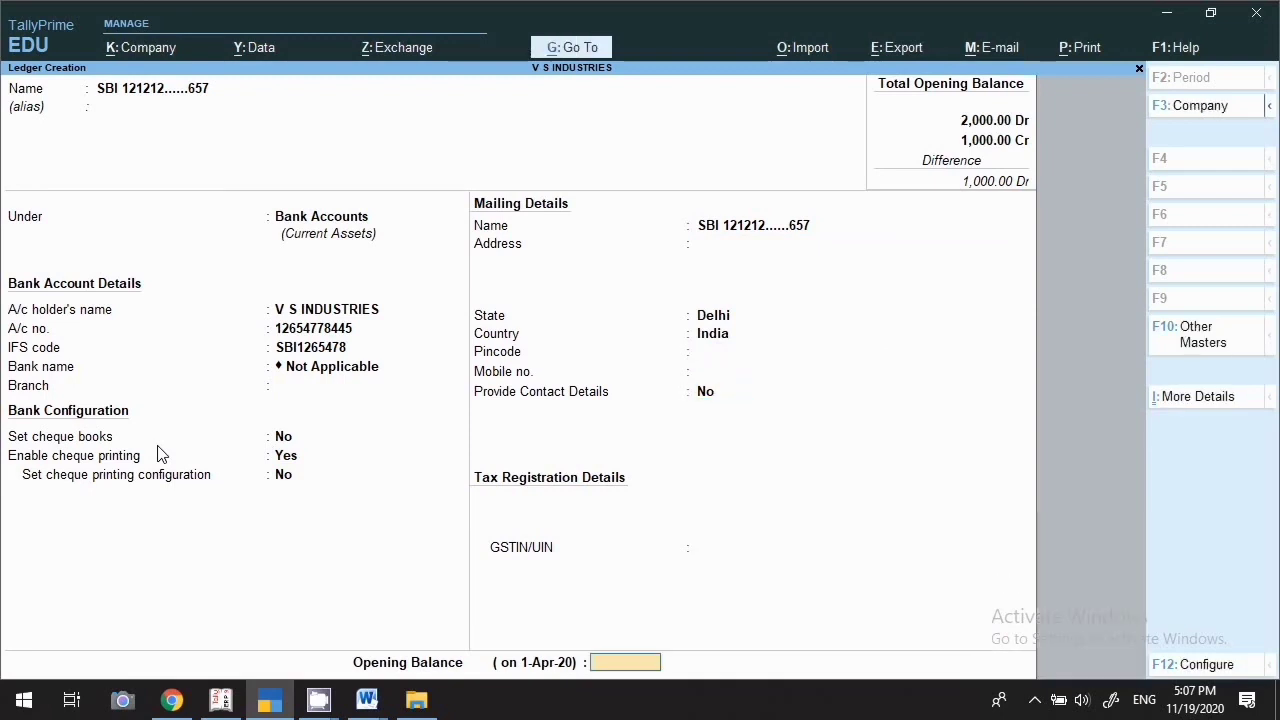
key("Return")
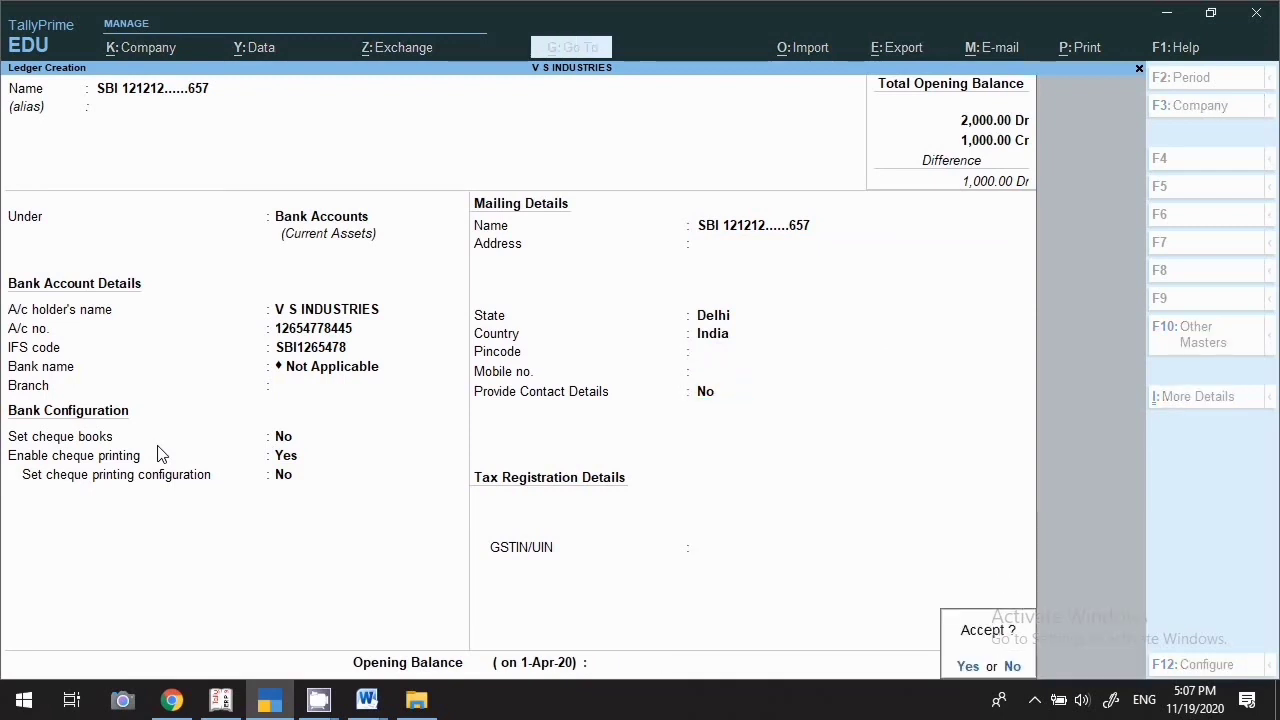
key("Return")
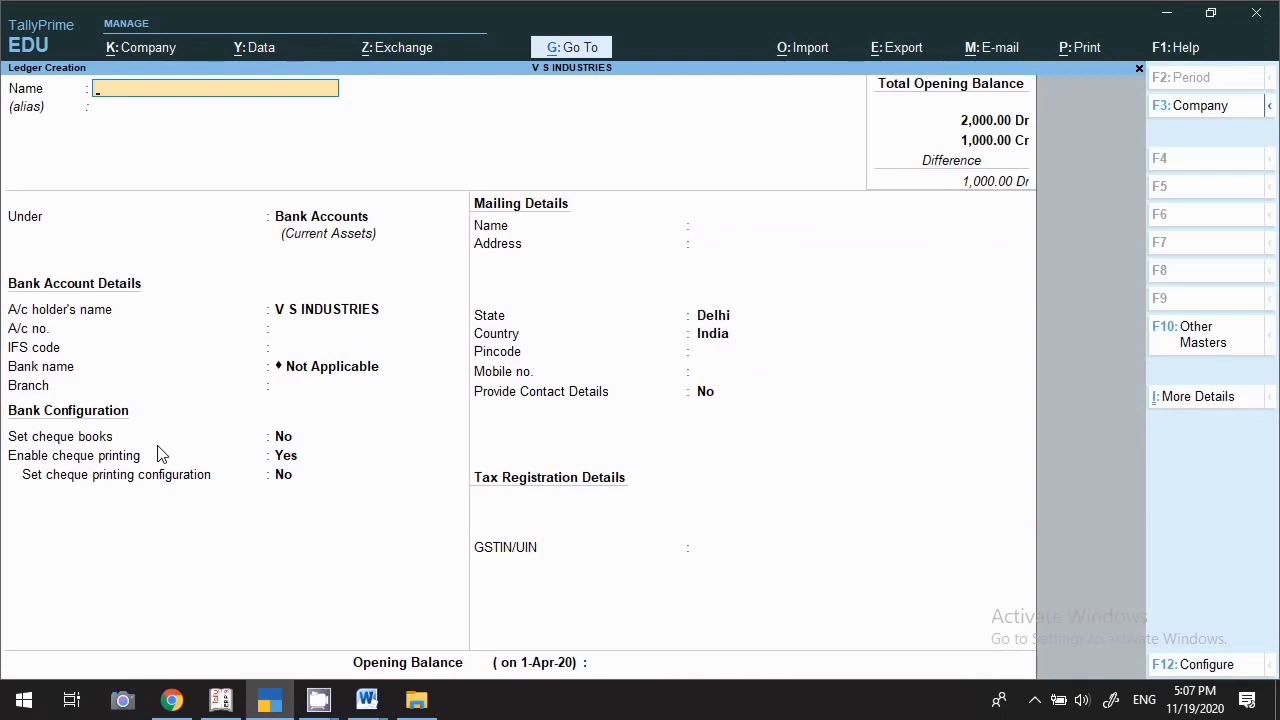
Create the Drawing A/c ledger under Capital Account with no opening balance and save it
key("Escape")
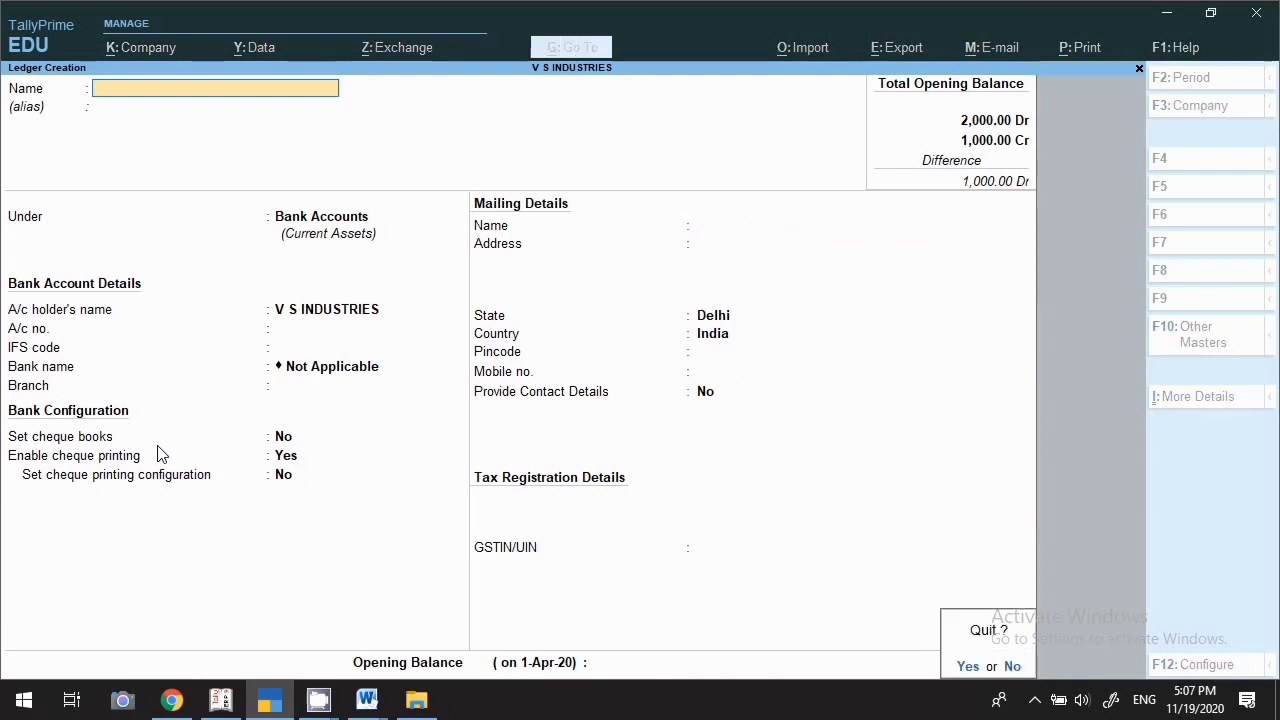
type("nDwawin")
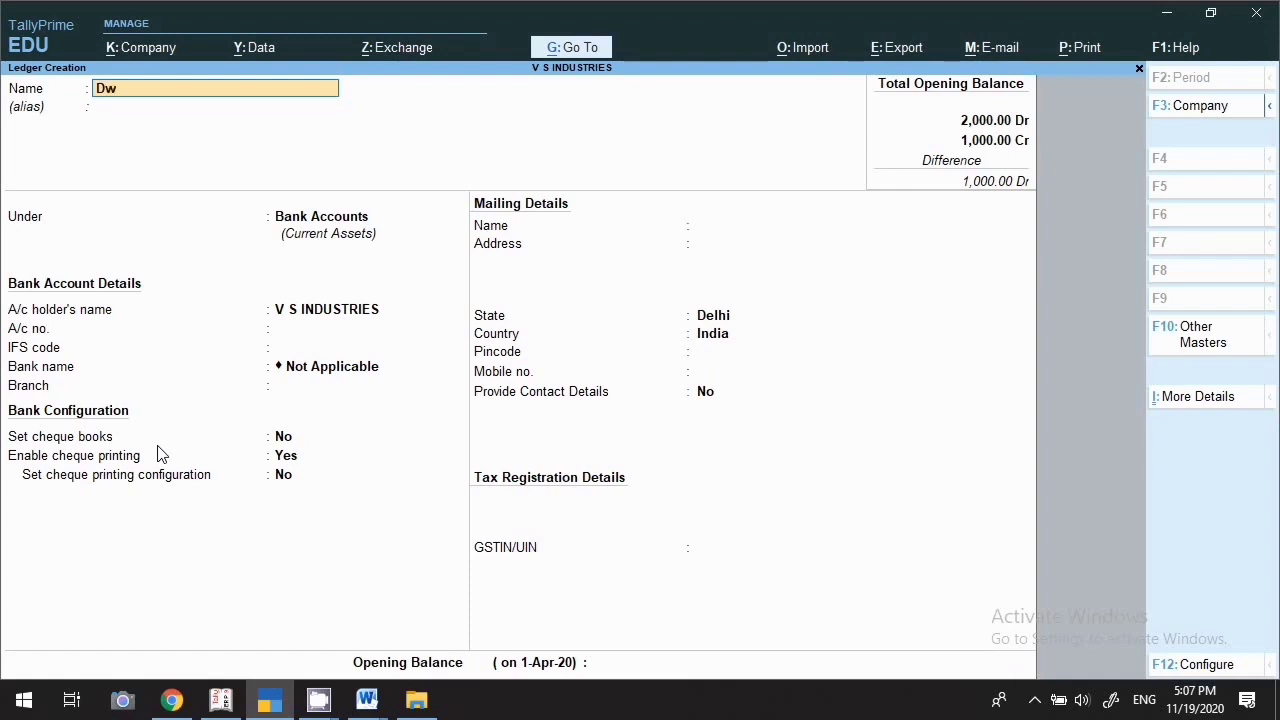
key("BackSpace")
key("BackSpace")
key("BackSpace")
key("BackSpace")
key("BackSpace")
type("rawing A/c")
key("Return")
key("Return")
type("Ca")
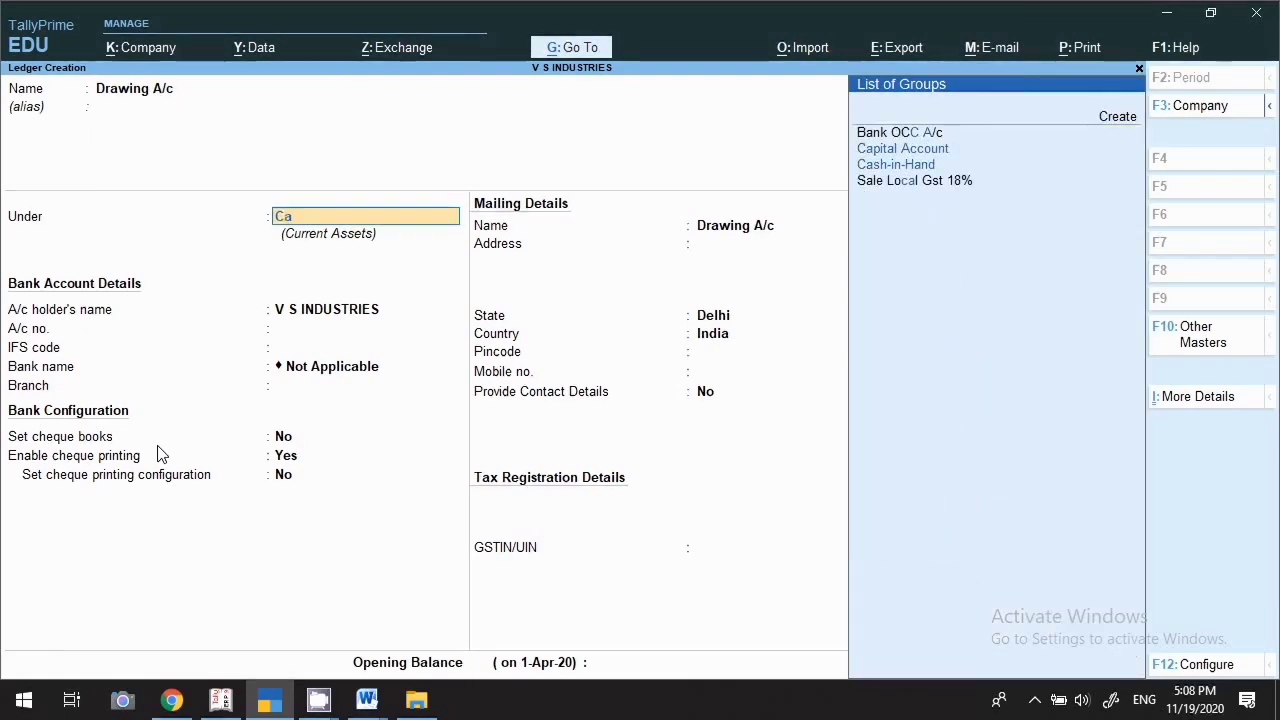
key("Return")
key("Return")
key("Return")
key("Return")
key("Return")
key("Return")
key("Return")
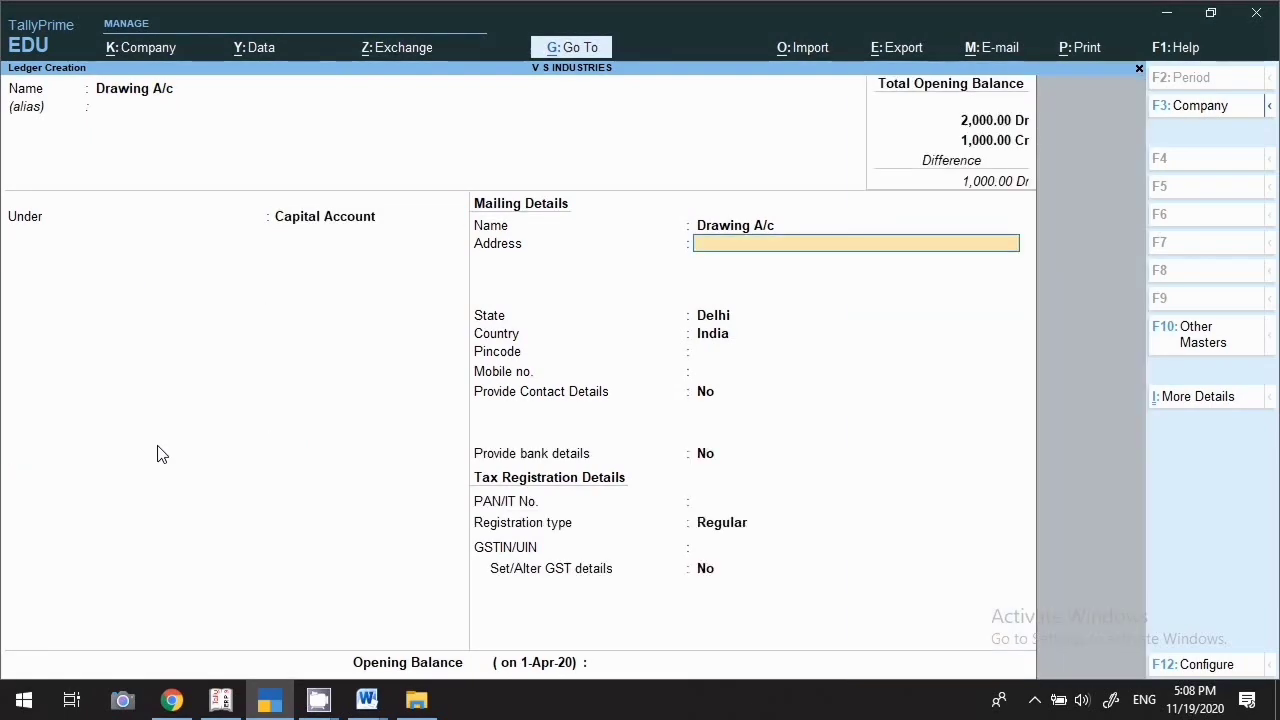
key("Return")
key("Return")
key("Return")
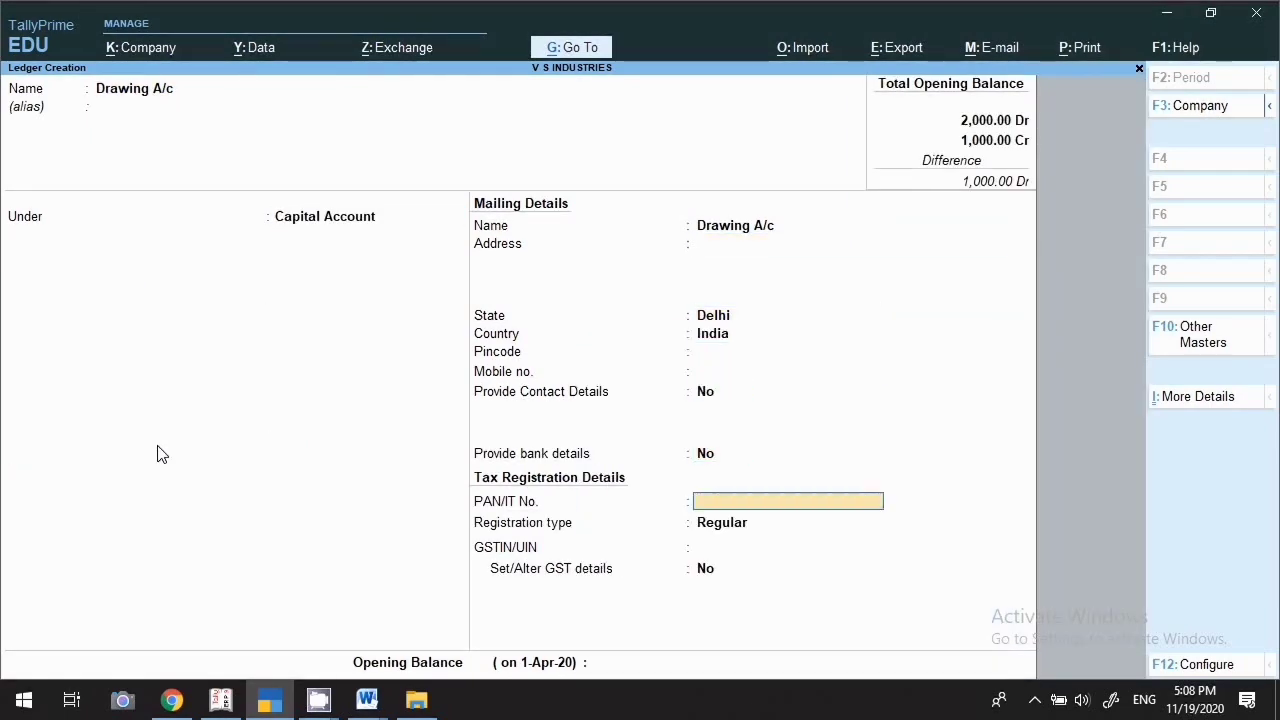
key("Return")
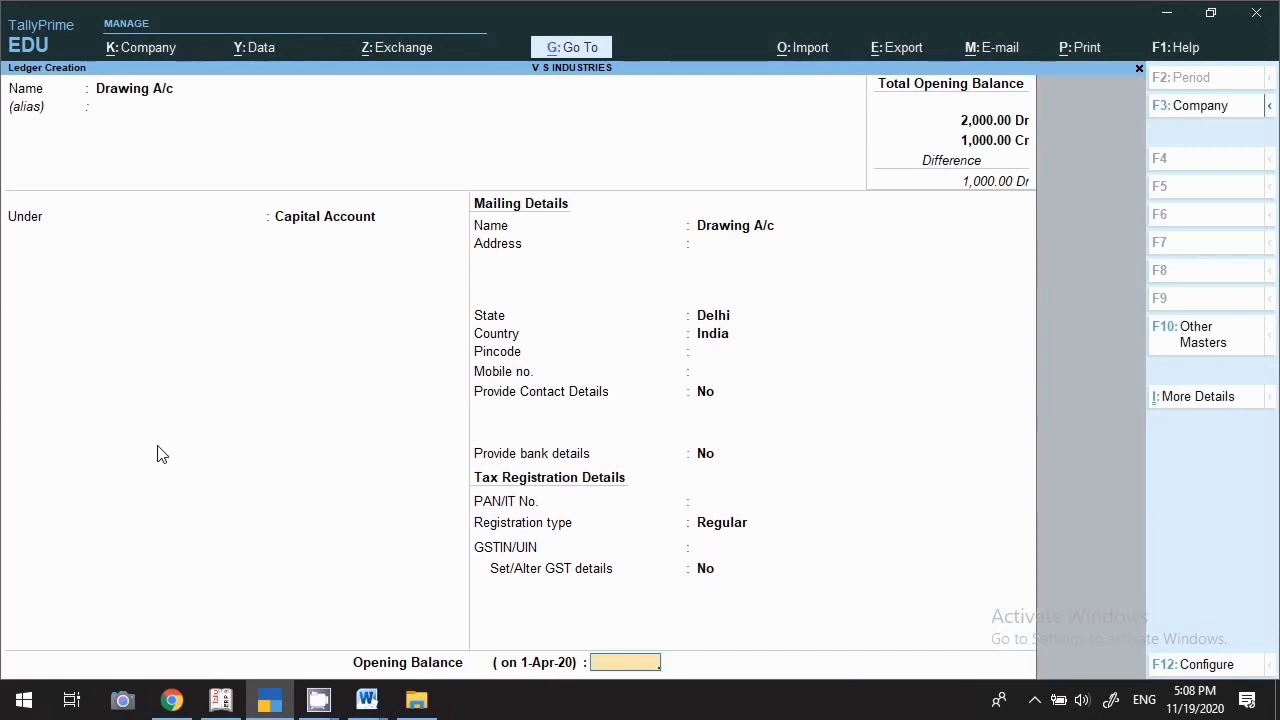
key("Return")
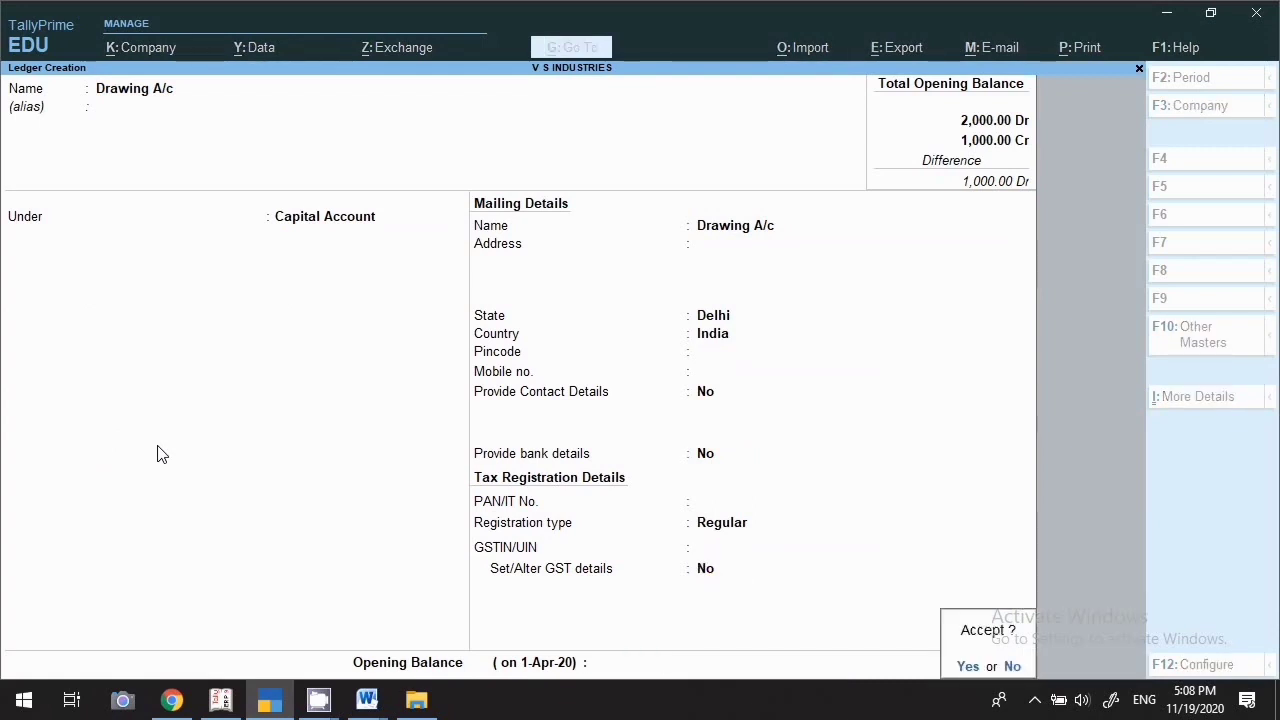
key("Return")
Save Staff Welfare under Indirect Expenses as an Invoice Rounding ledger using Normal Rounding
type("S")
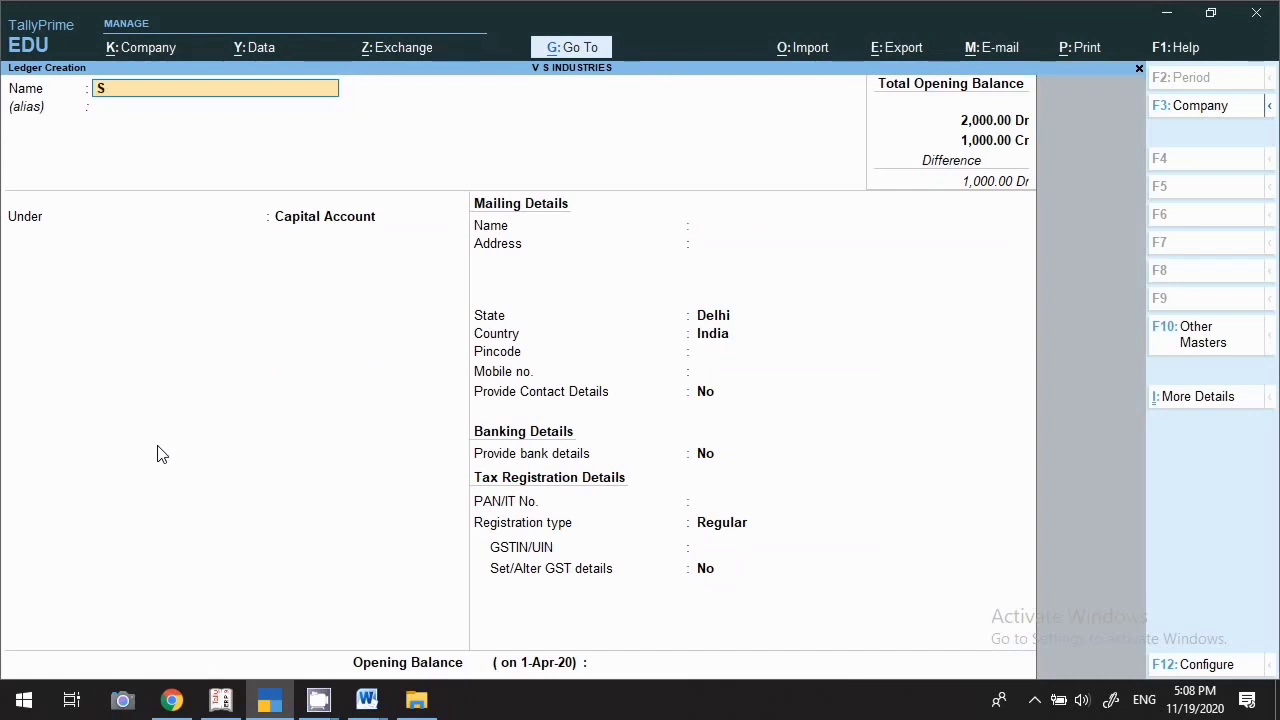
type("taff")
type(" Welo")
key("BackSpace")
type("fare")
key("Return")
key("Return")
type("Ind")
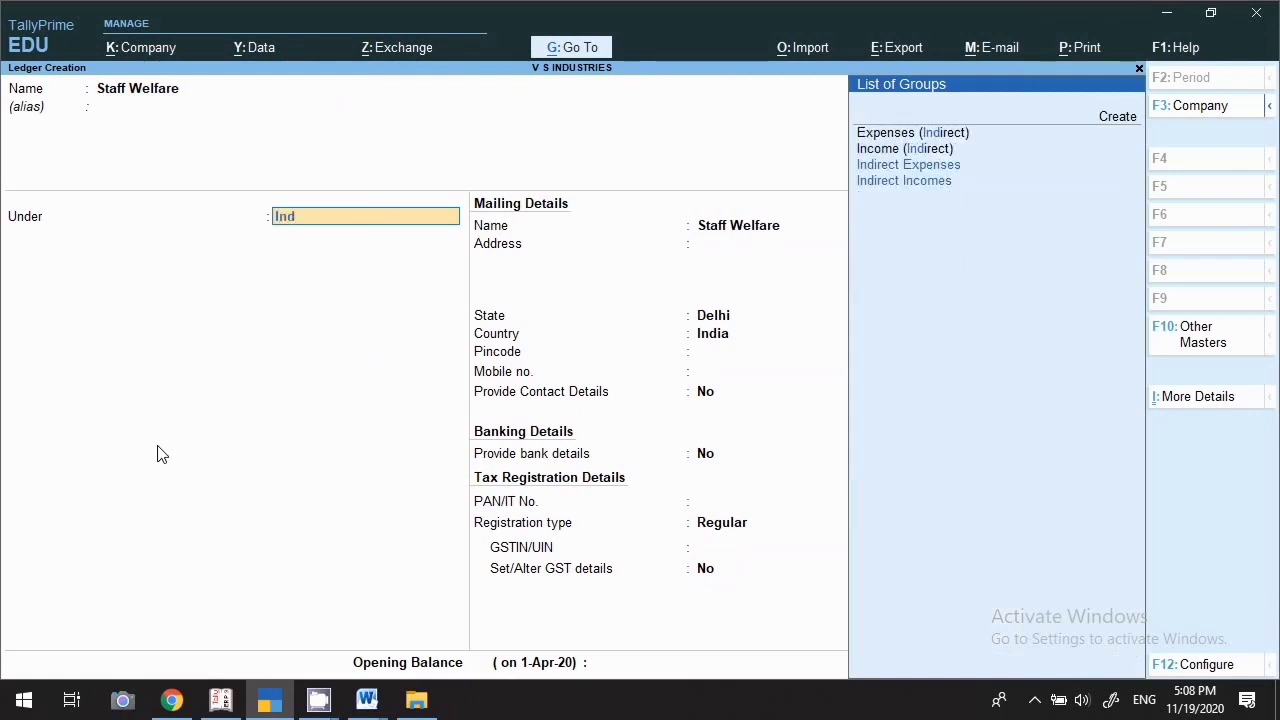
key("Return")
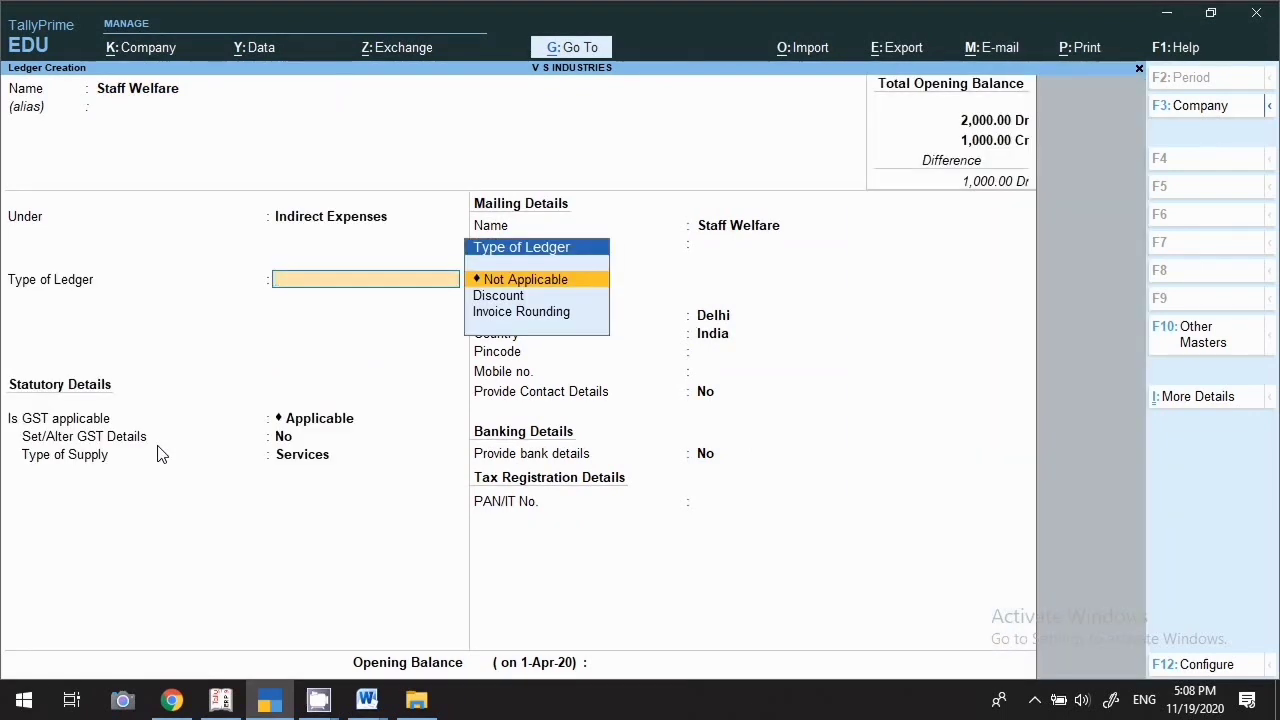
key("Down")
key("Down")
key("Return")
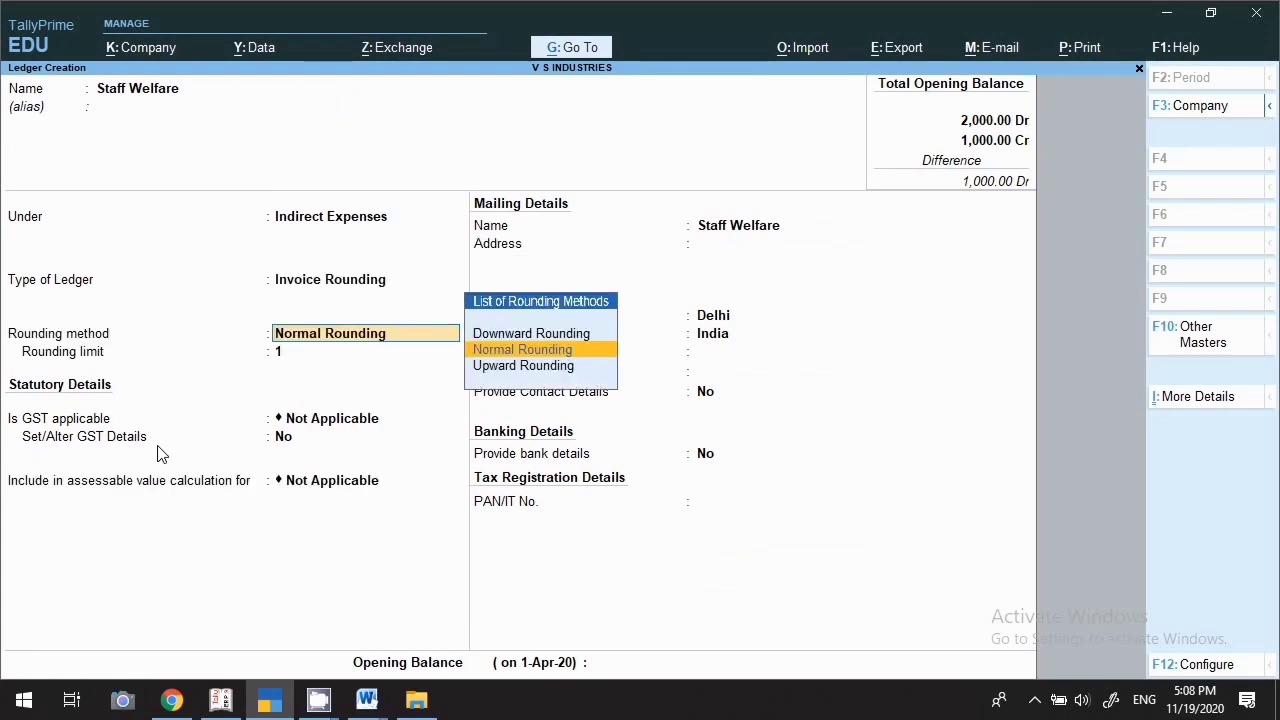
key("Return")
key("Return")
key("Return")
key("Return")
key("Return")
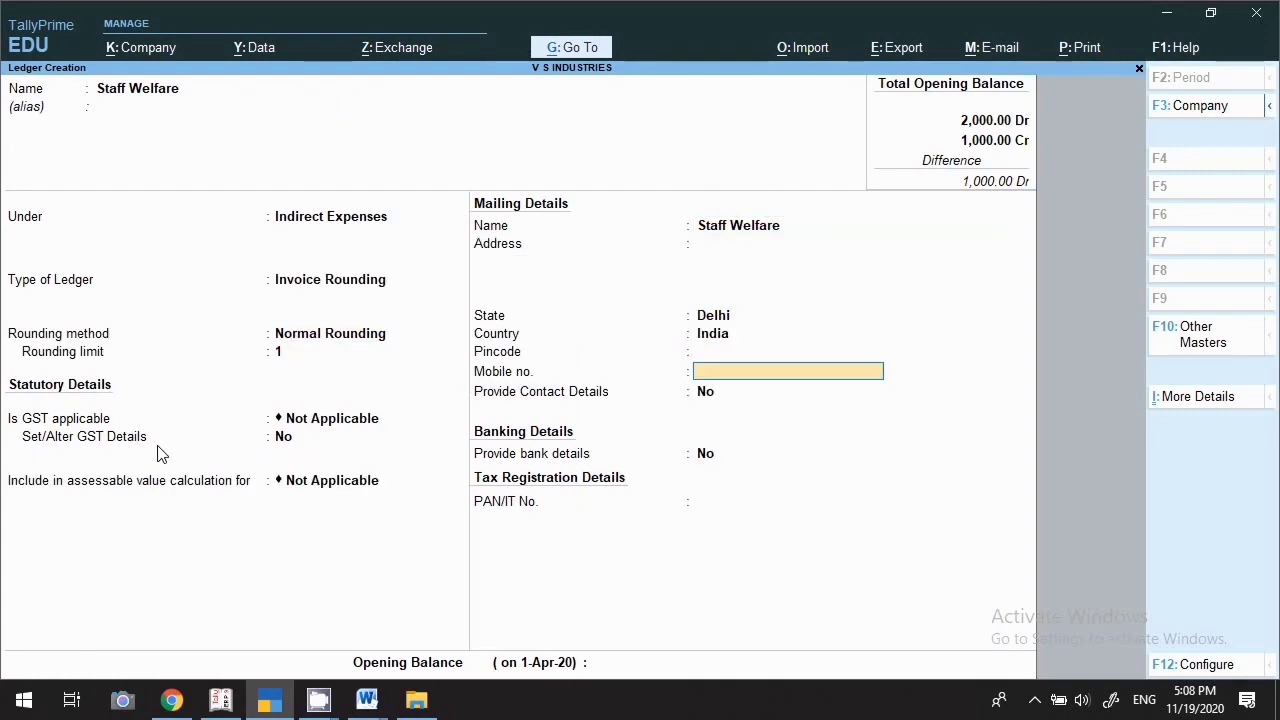
key("Return")
key("Return")
key("Return")
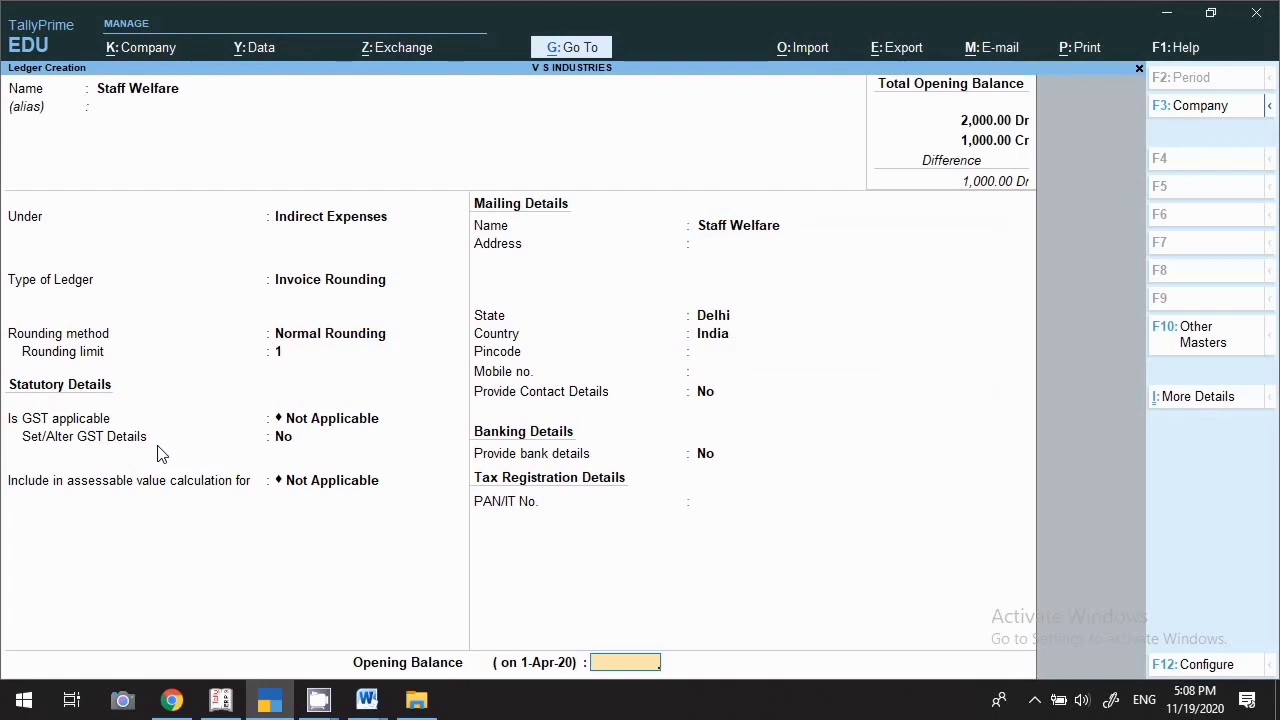
key("Return")
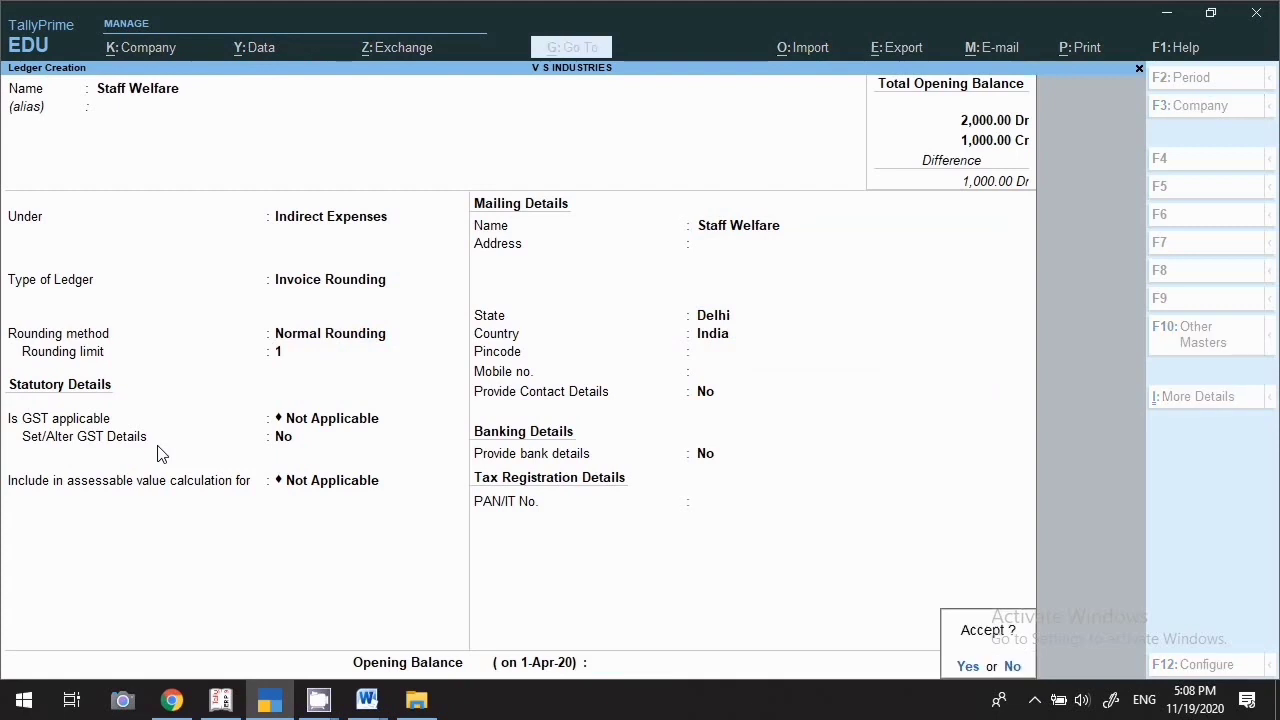
key("Return")
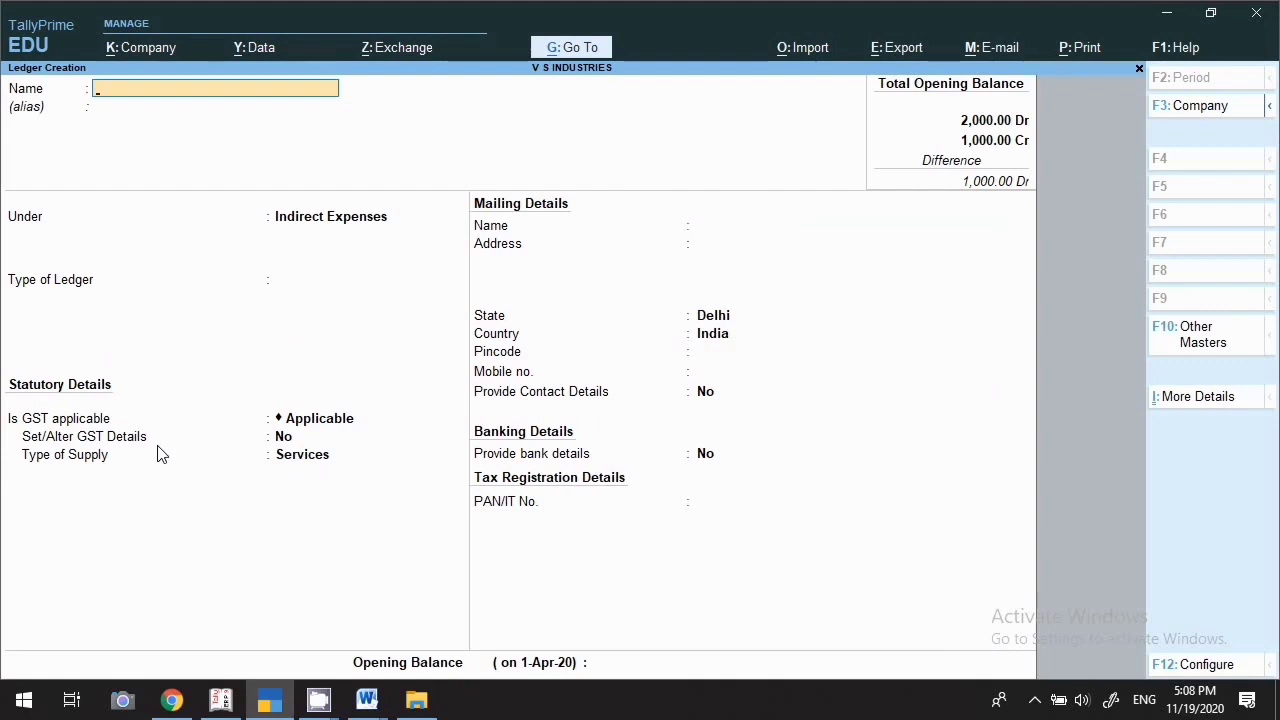
Create the Office Maintaincance A/c ledger under Indirect Expenses, type Not Applicable, and save it
type("Office Maintain")
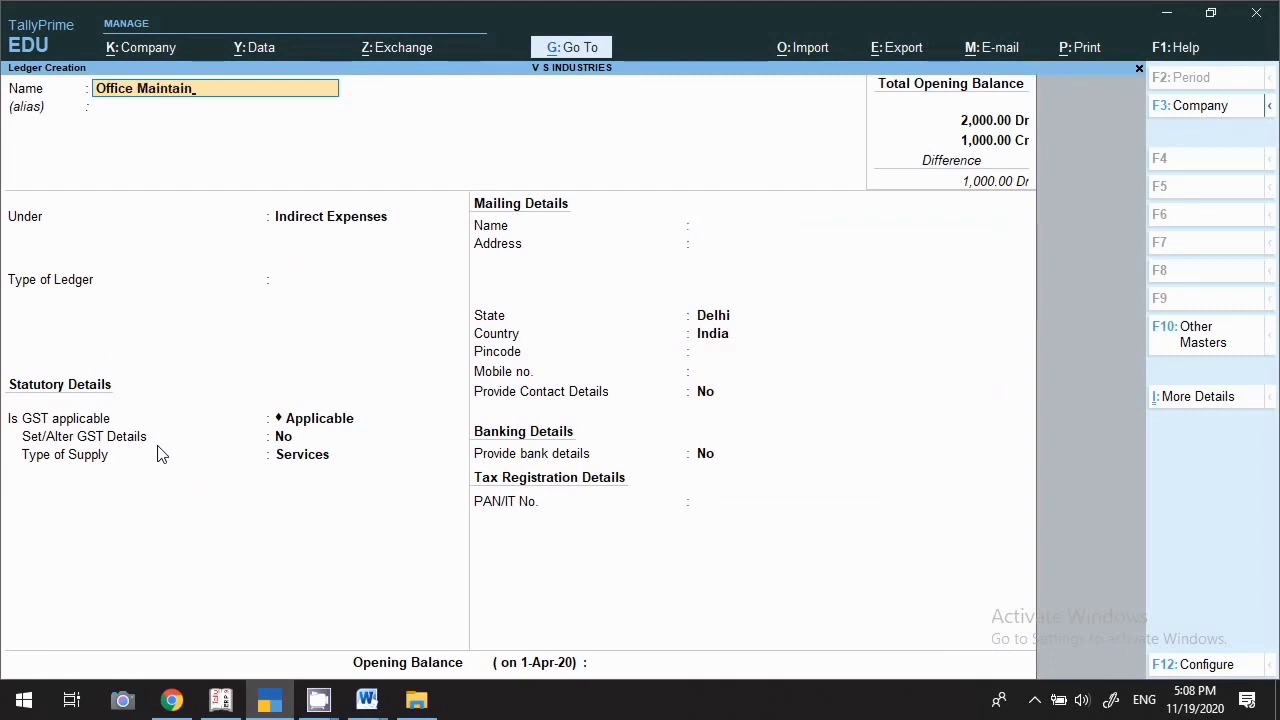
type("cance A/c")
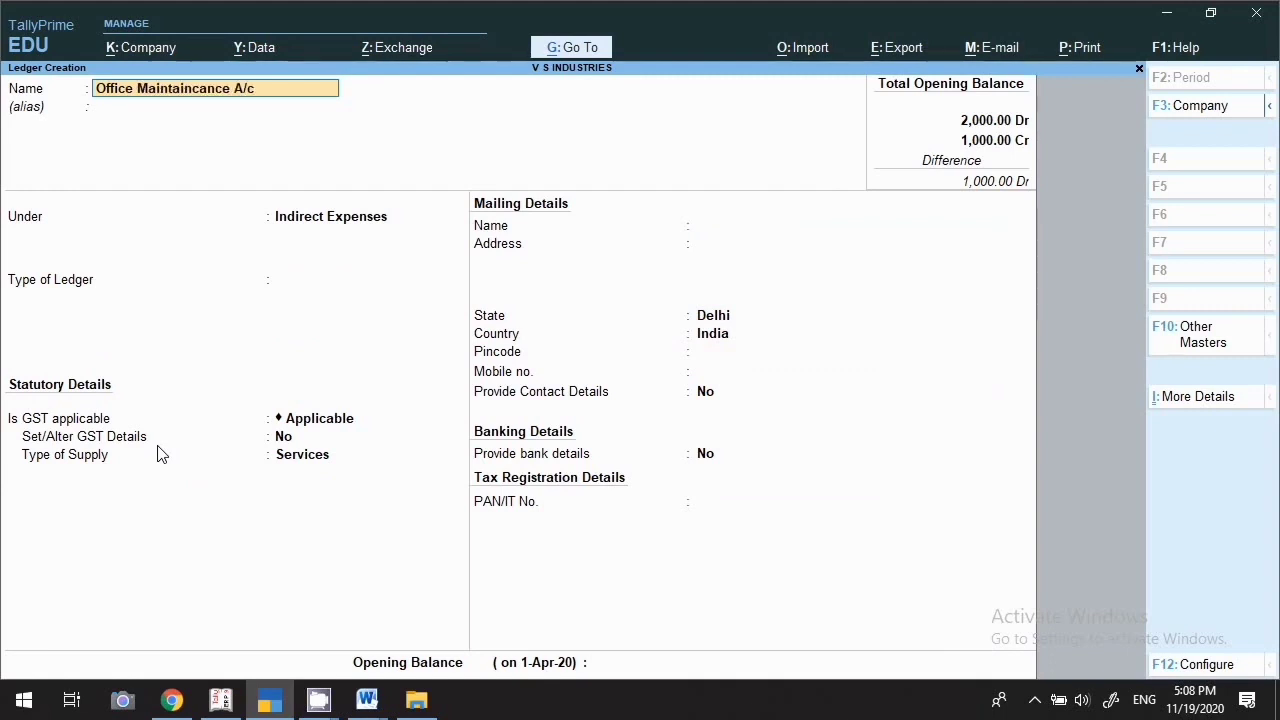
key("Return")
key("Return")
key("Return")
key("Return")
key("Return")
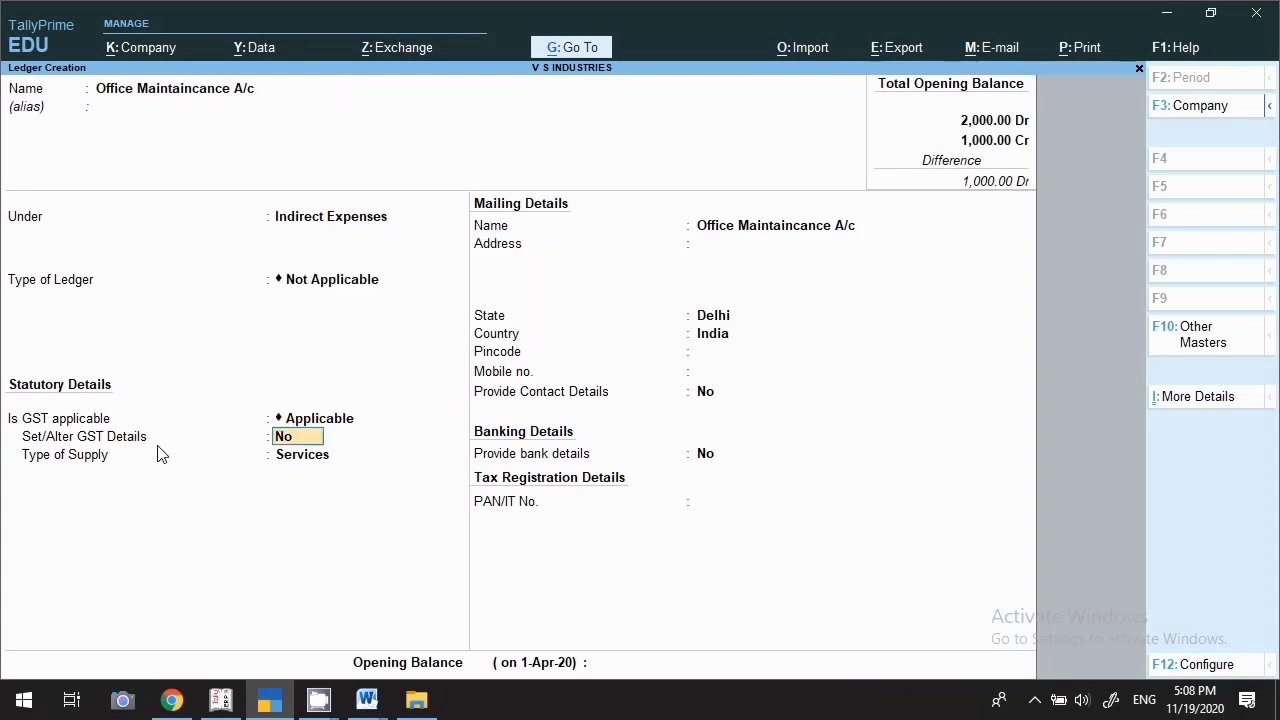
key("Return")
key("Return")
key("Return")
key("Return")
key("Return")
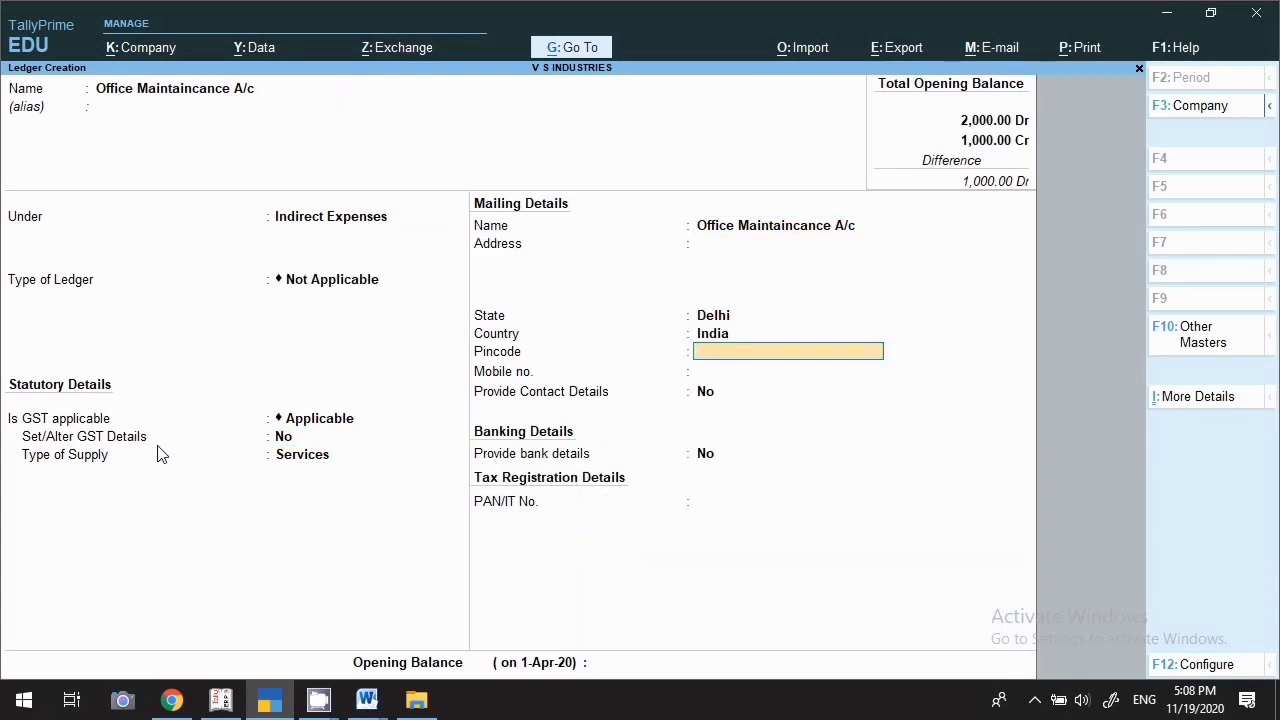
key("Return")
key("Return")
key("Return")
key("Return")
key("Return")
key("Return")
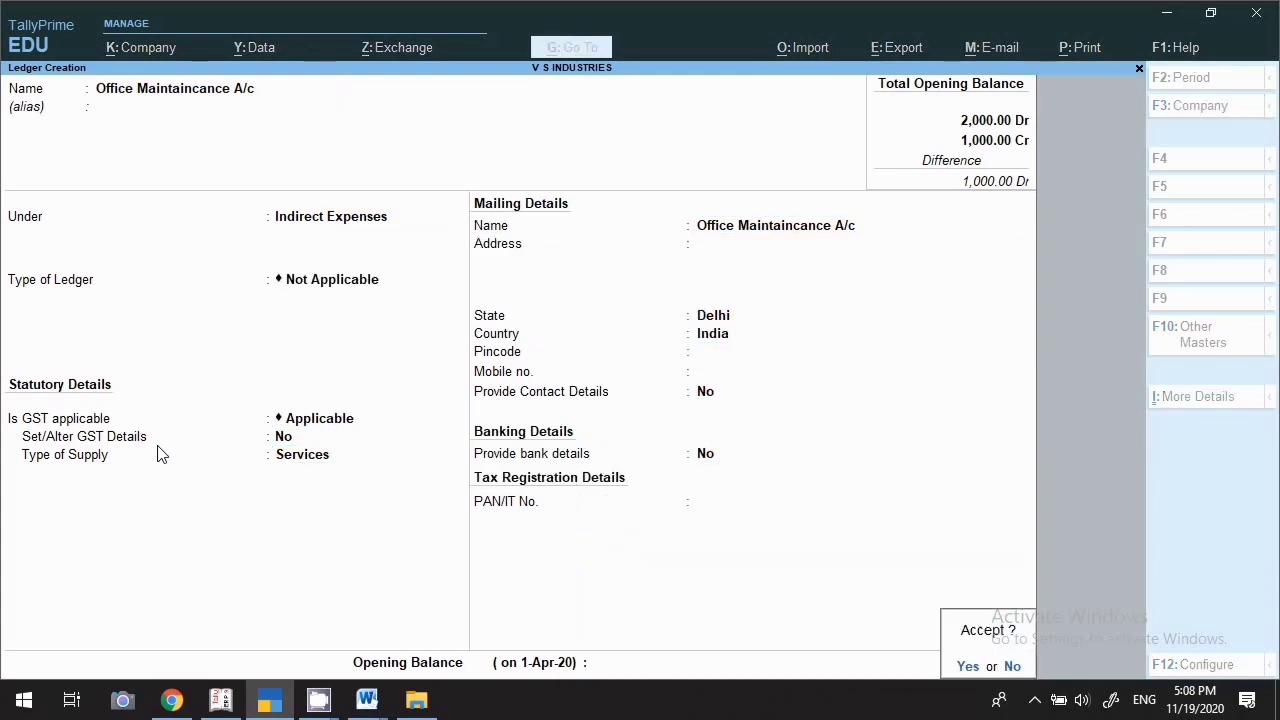
key("Return")
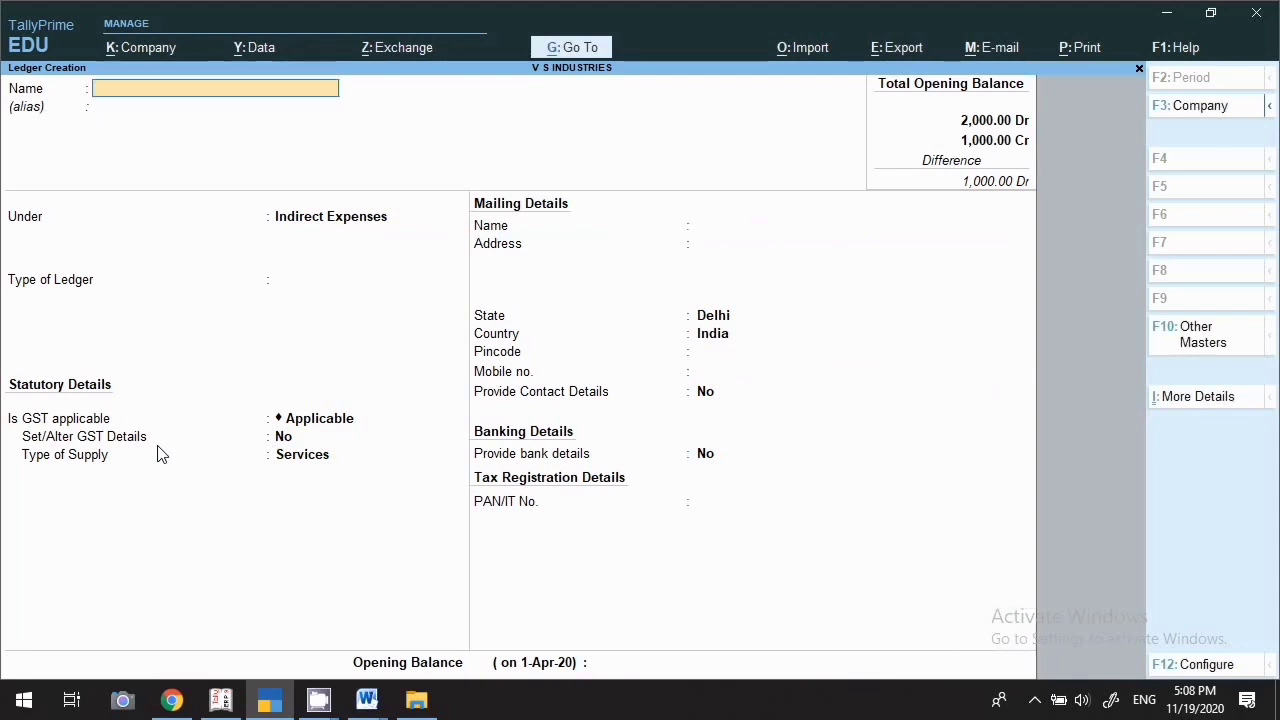
Start the Salary A/c ledger under Indirect Expenses, keeping Delhi and default settings
type("Salary A/c")
key("Return")
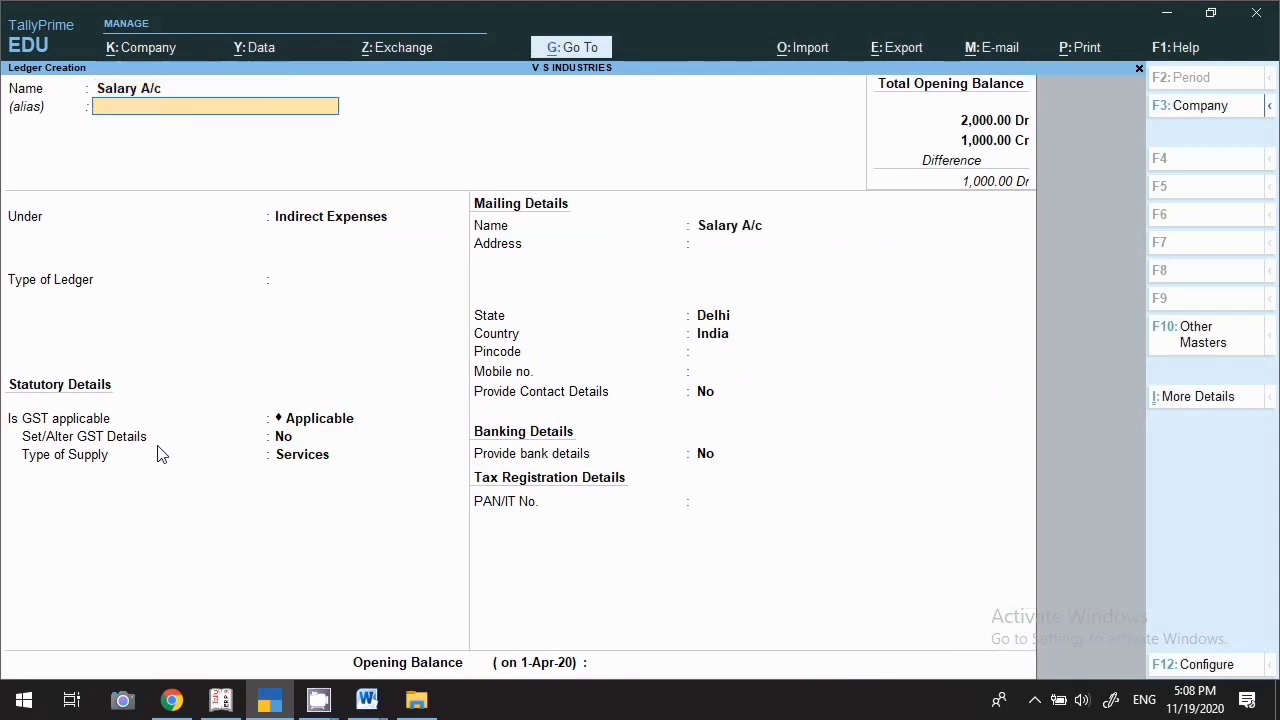
key("Return")
key("Return")
key("Return")
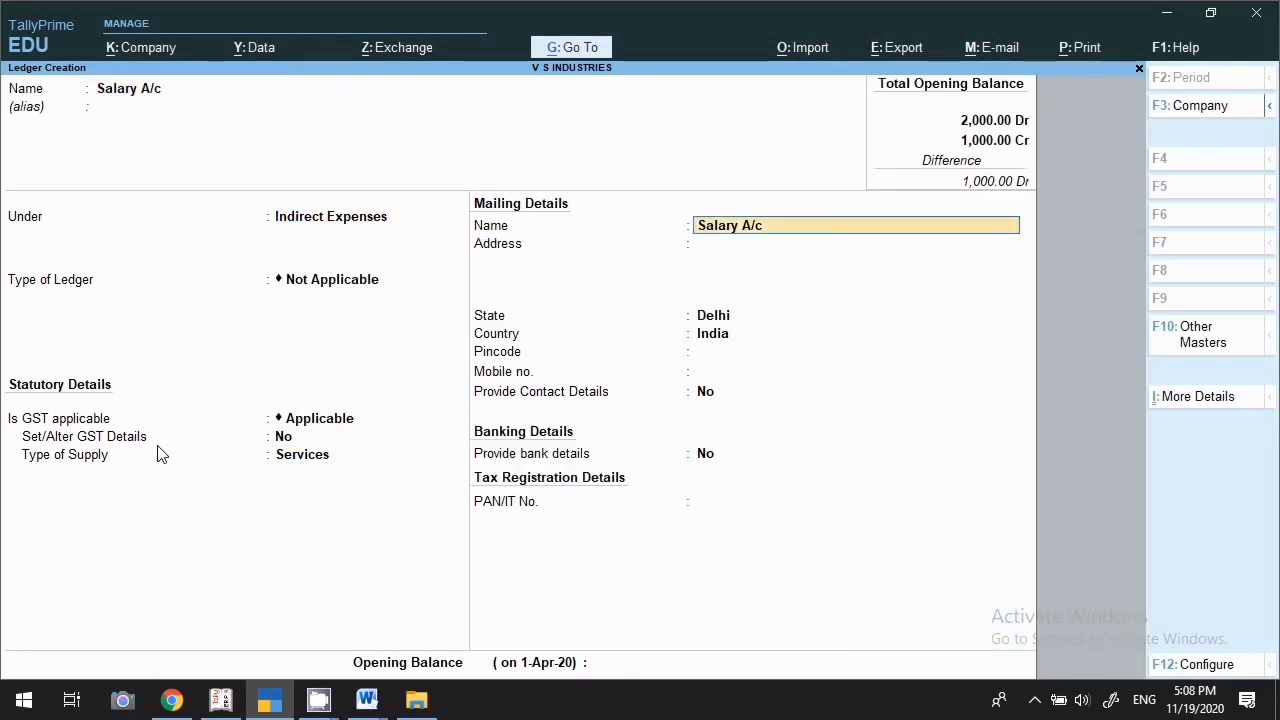
key("Return")
key("Return")
key("Return")
key("Return")
key("Return")
key("Return")
key("Return")
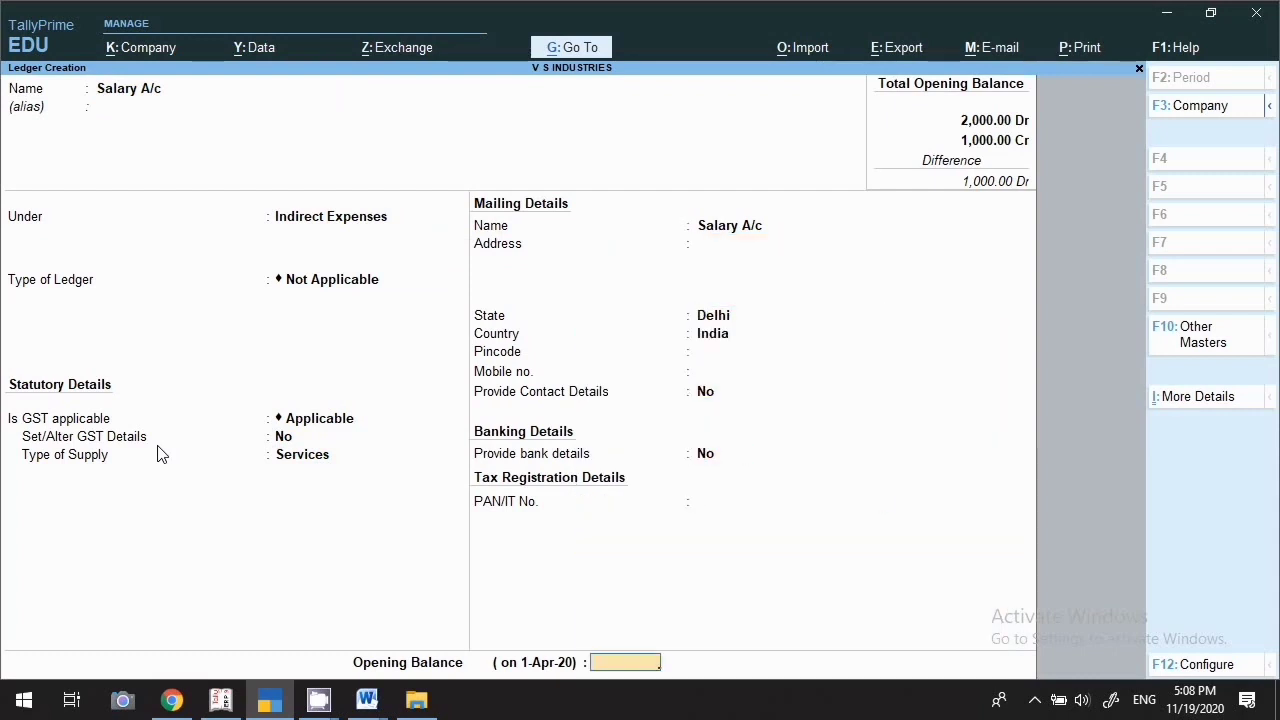
key("Return")
key("Return")
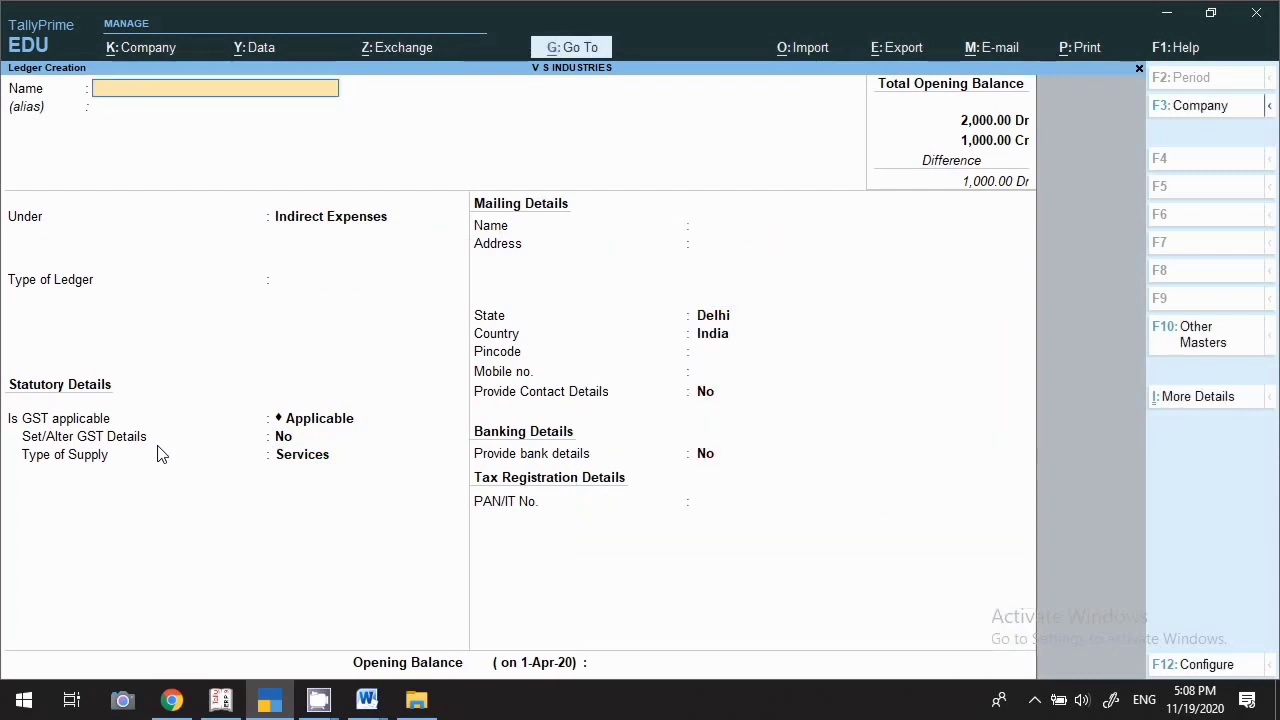
Quit Ledger Creation and start a new currency from Currency in the List of Masters
key("Escape")
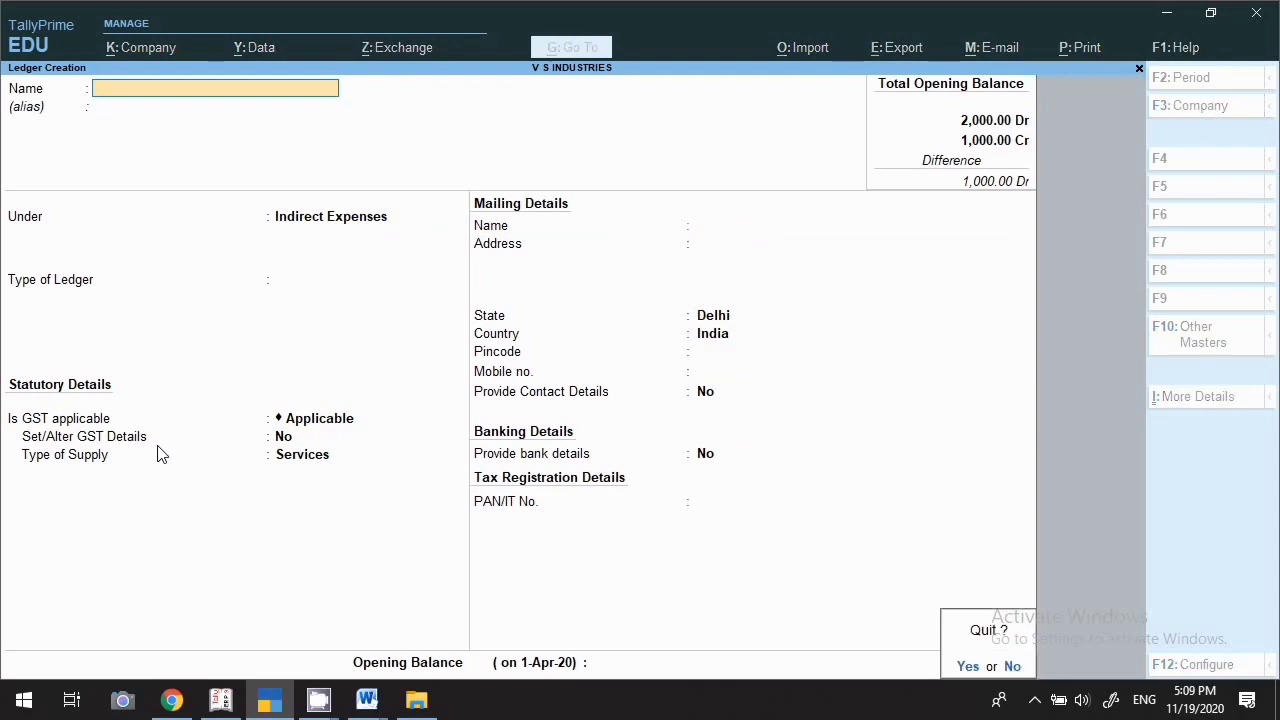
key("Return")
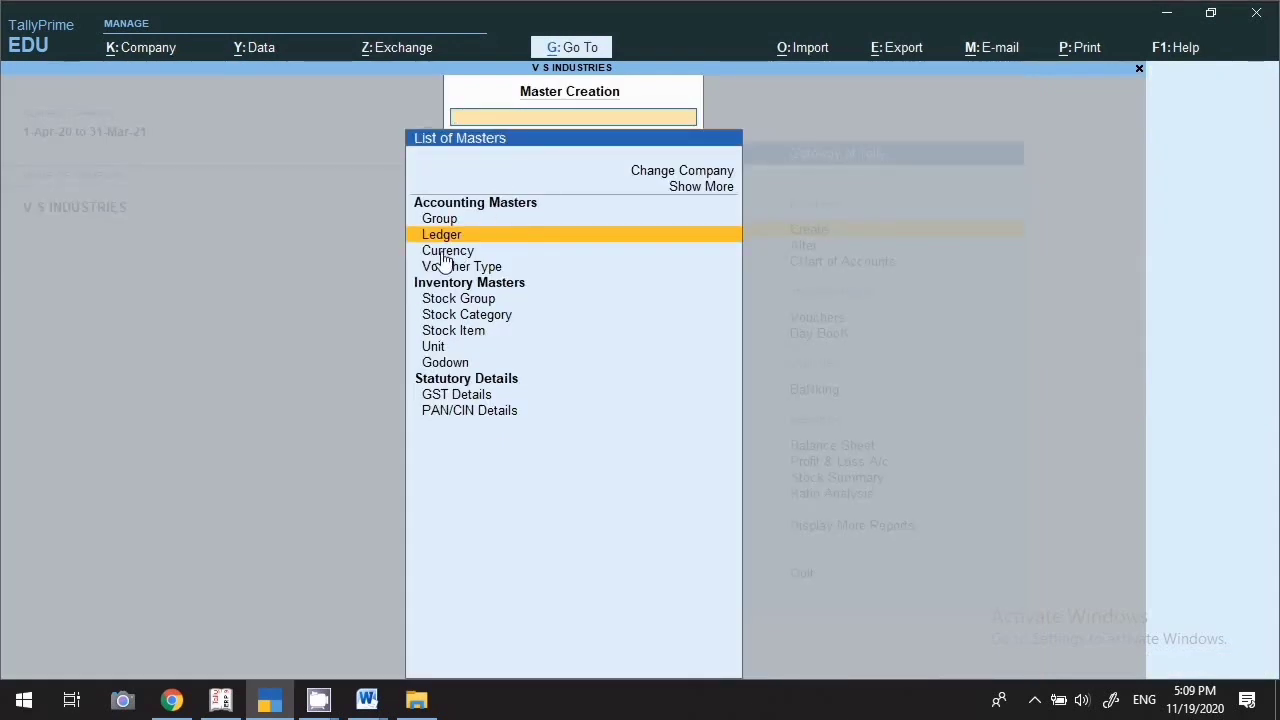
key("Down")
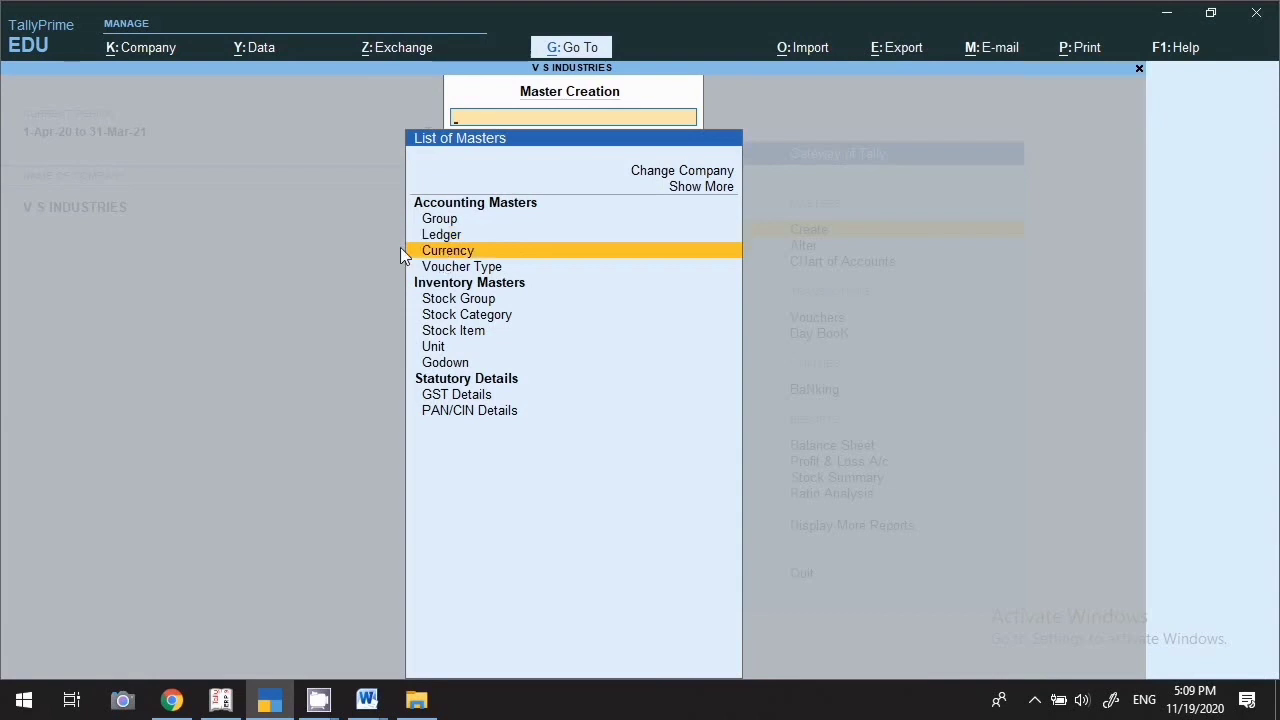
key("Return")
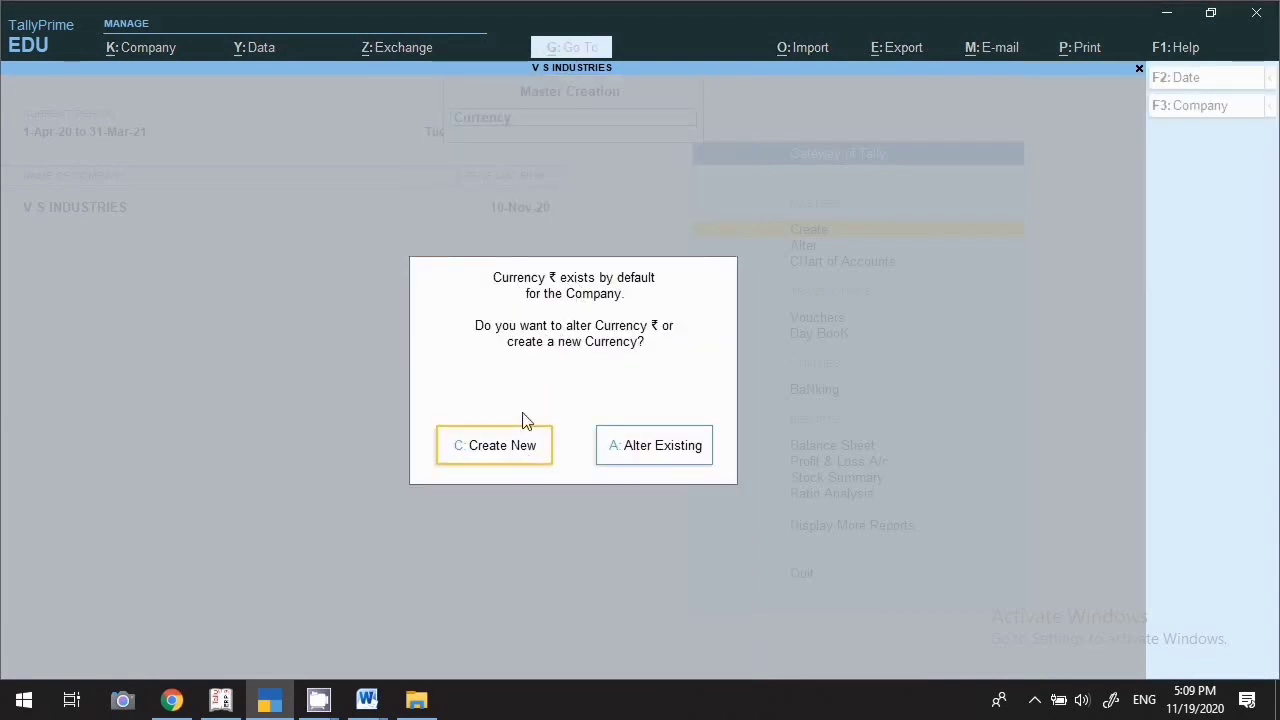
left_click(504, 457)
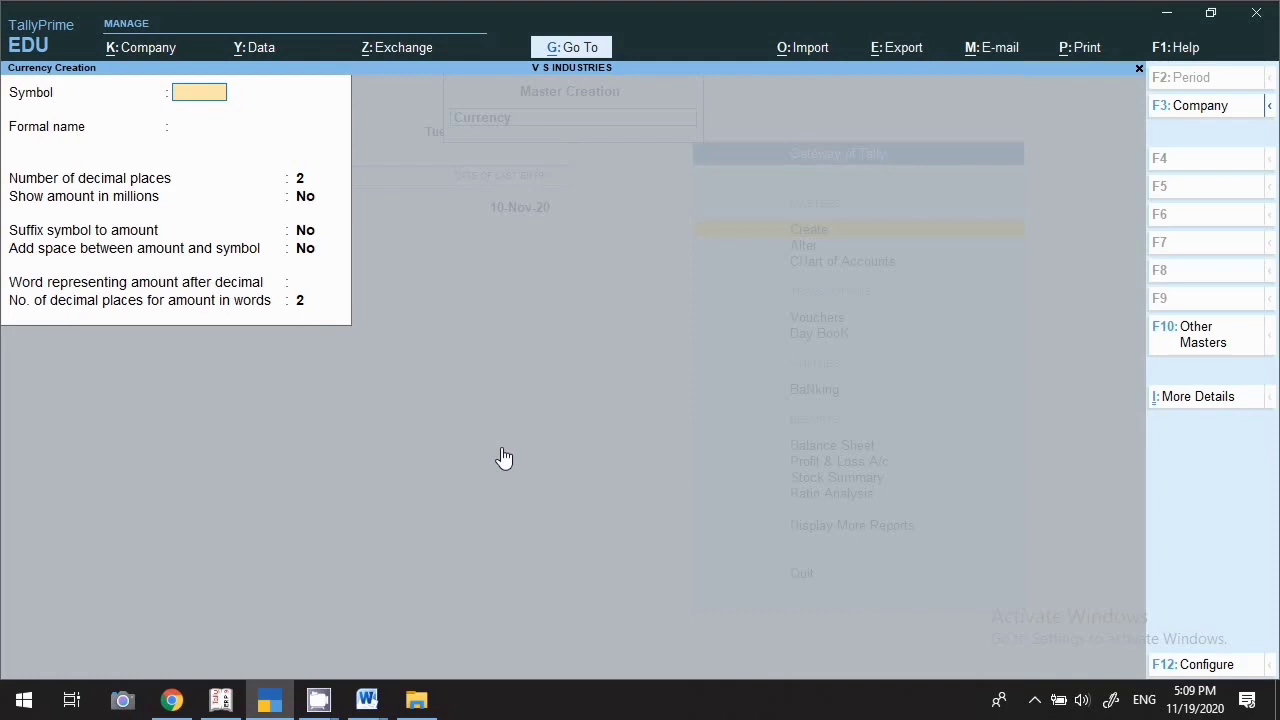
Save a currency with symbol $ and formal name Doller
type("$")
key("Return")
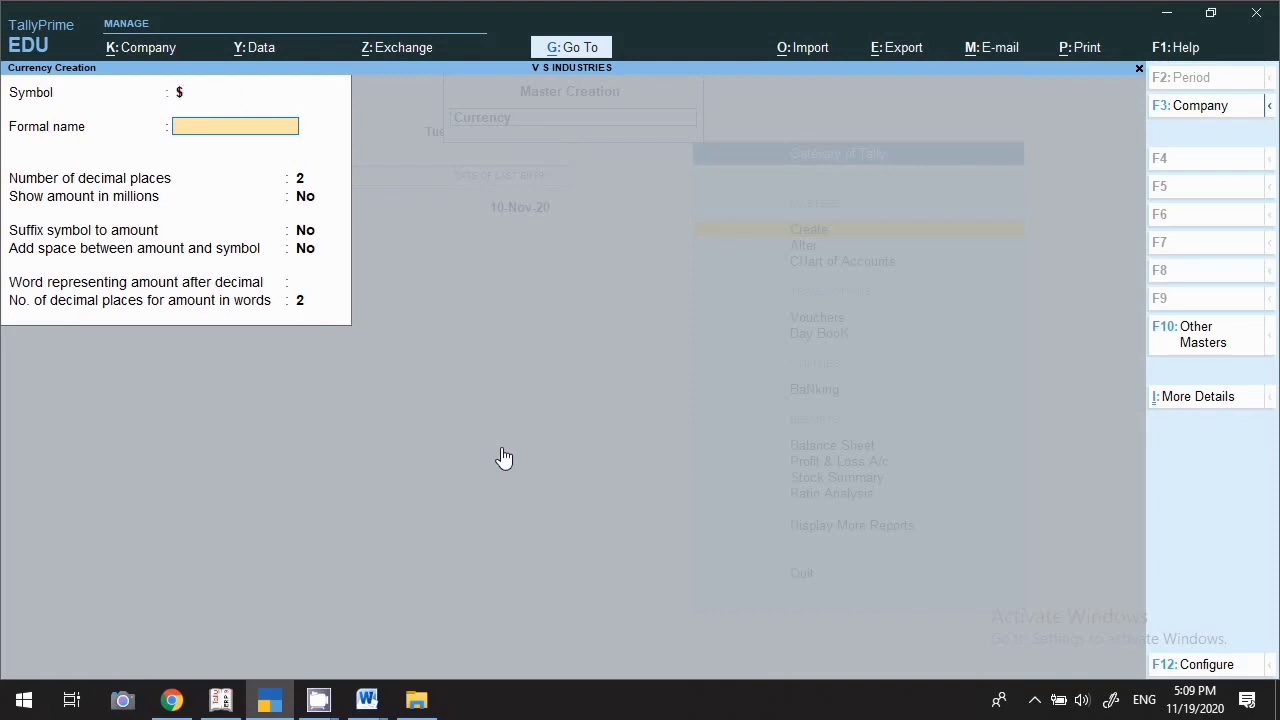
type("Doller")
key("Return")
key("Return")
key("Return")
key("Return")
key("Return")
key("Return")
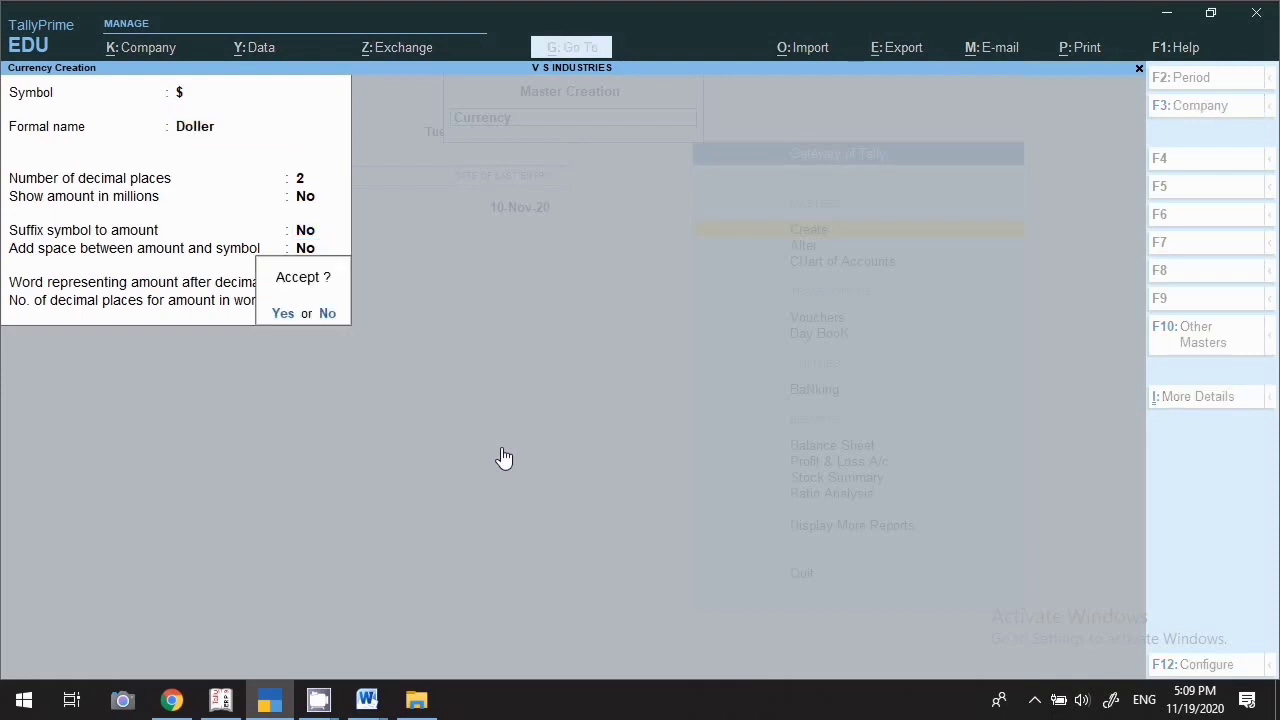
key("Return")
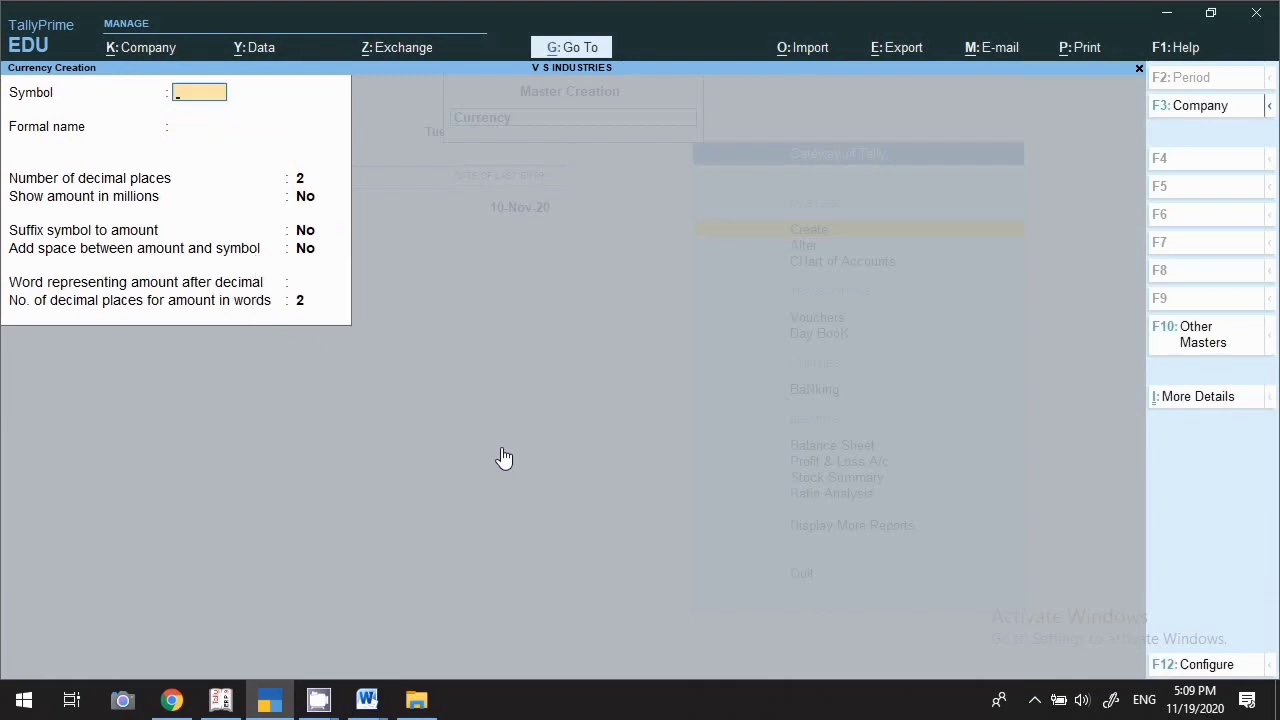
Close Currency Creation and choose Voucher Type in the List of Masters
key("Escape")
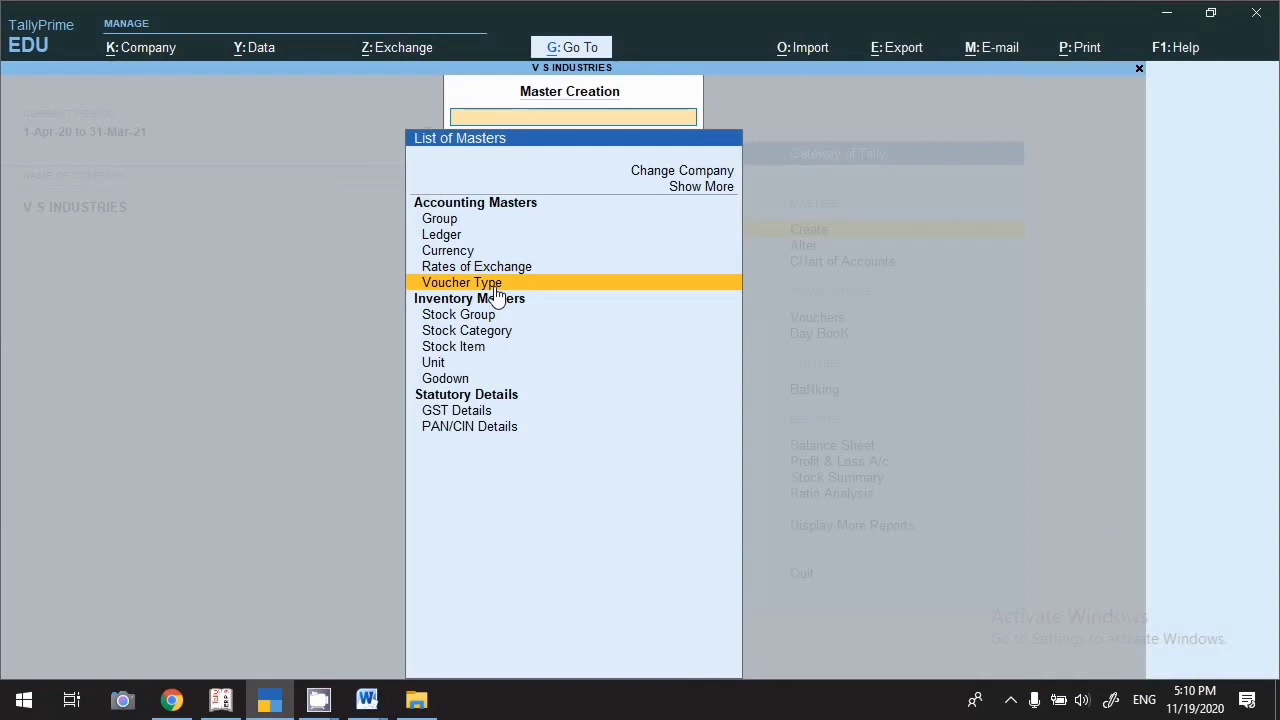
left_click(495, 286)
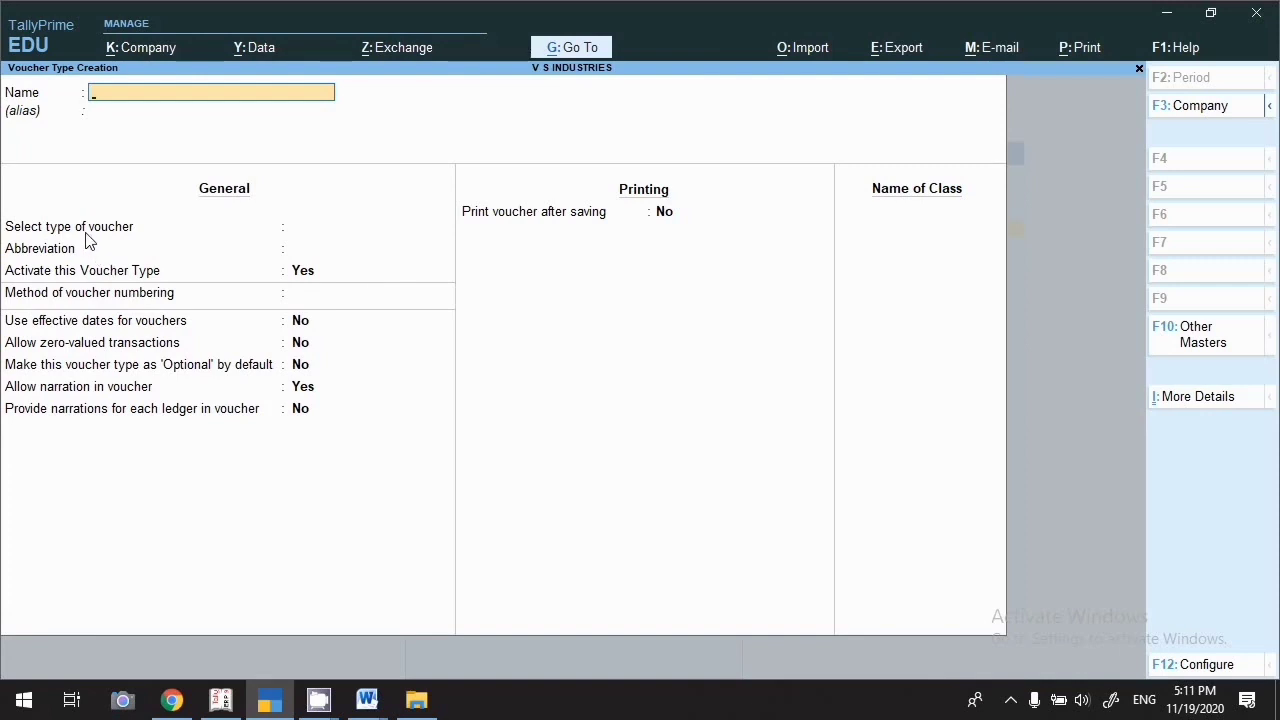
Create a voucher type named 'Tax Invoice' based on Sales, accepting the default settings
type("Tax Inoic")
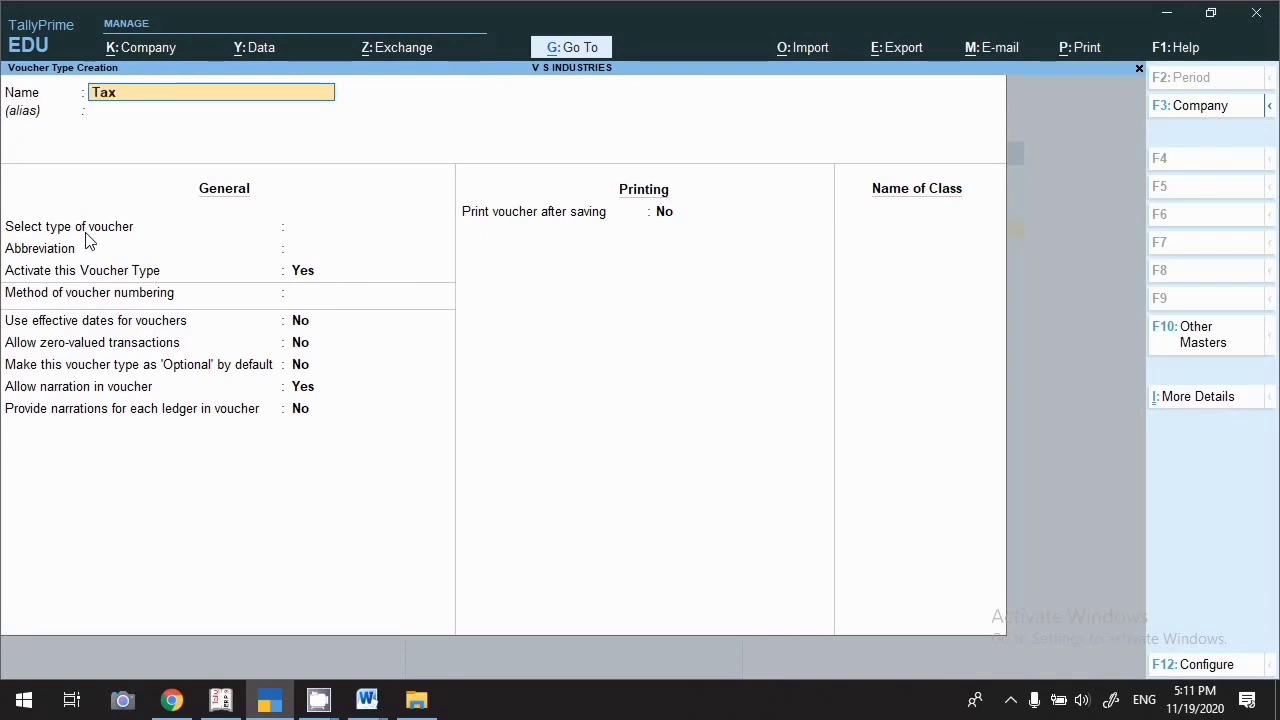
key("BackSpace")
key("BackSpace")
key("BackSpace")
type("voice")
key("Return")
key("Return")
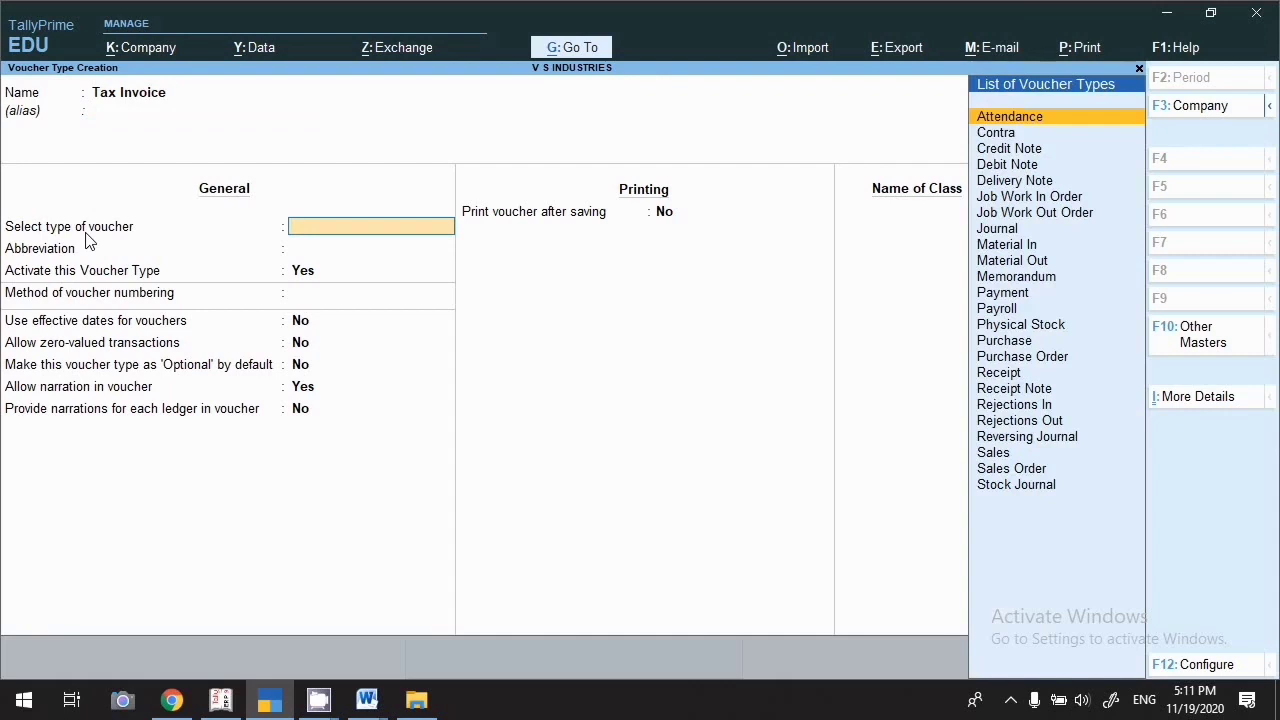
type("Sa")
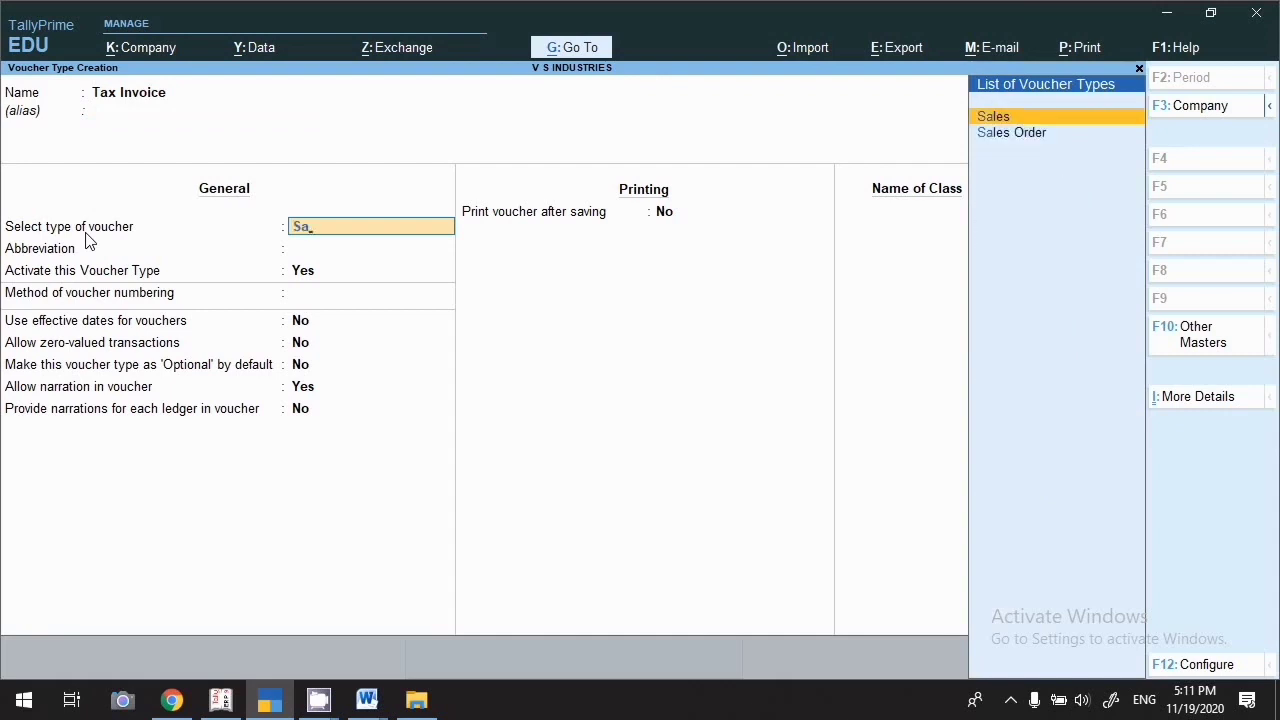
key("Return")
key("Return")
key("Return")
key("Return")
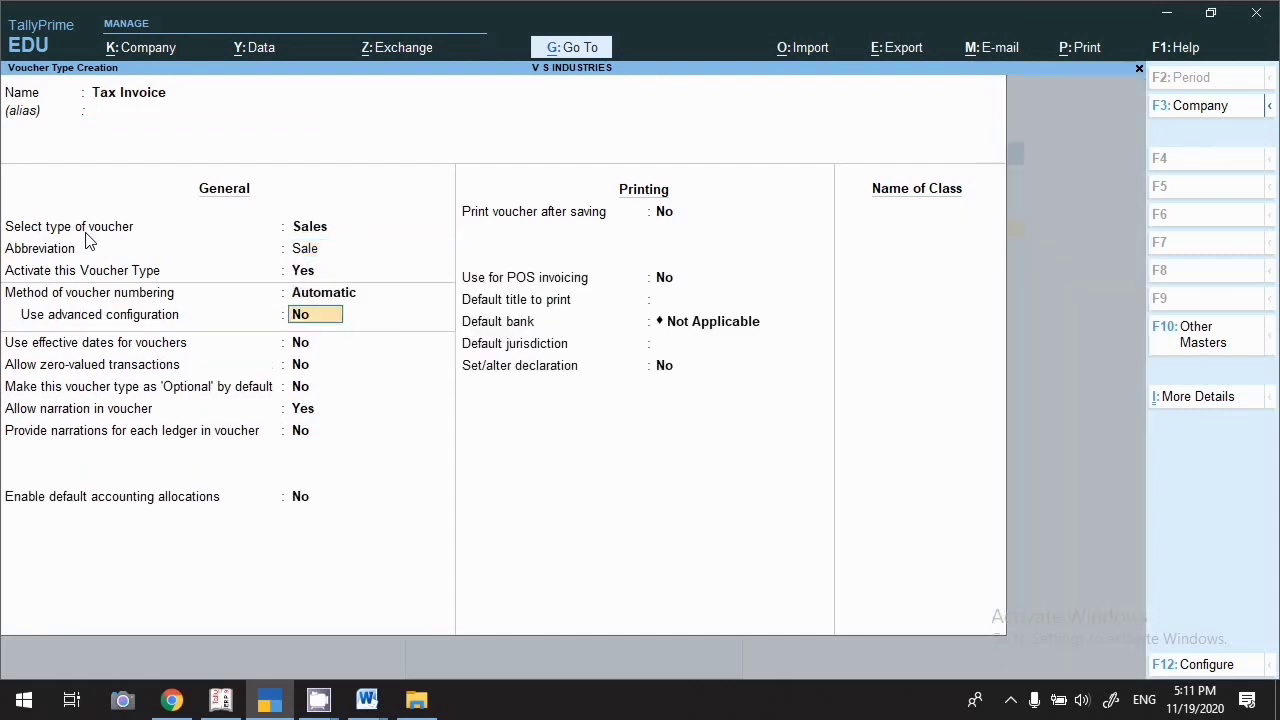
key("Return")
key("Return")
key("Return")
key("Return")
key("Return")
key("Return")
key("Return")
key("Return")
key("Return")
key("Return")
key("Return")
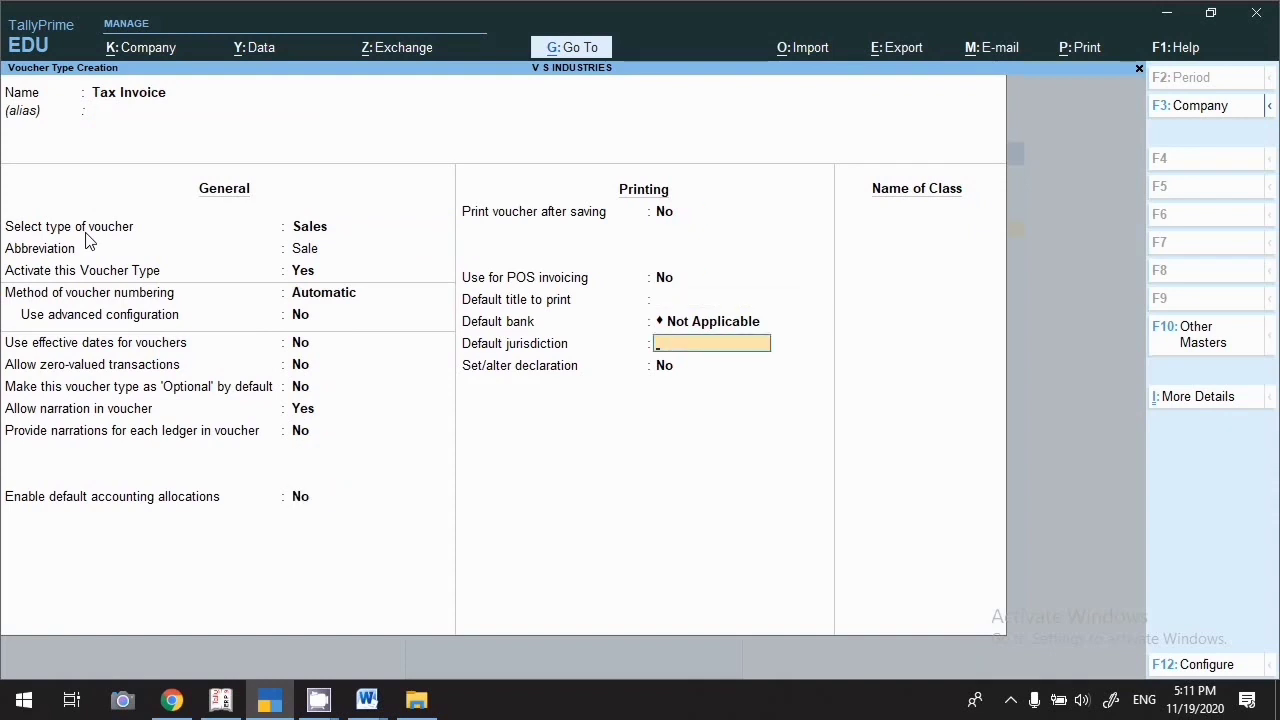
key("Return")
key("Return")
key("Return")
key("Return")
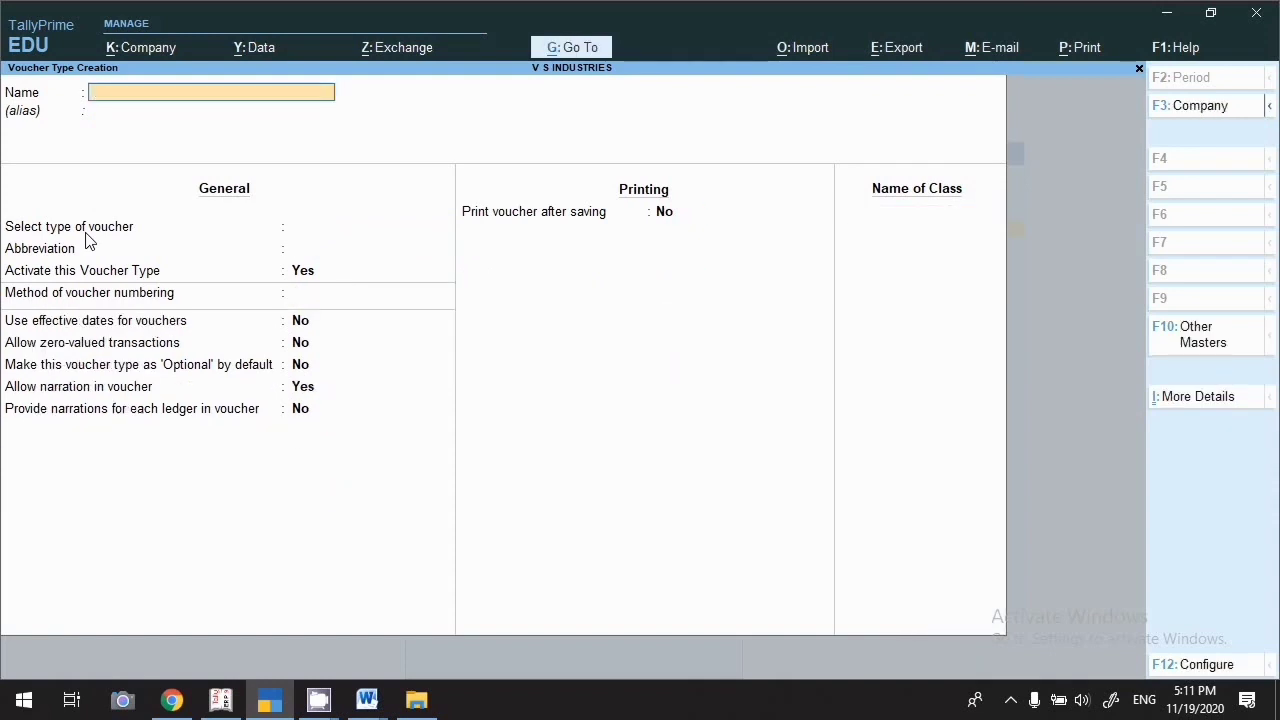
Create stock group 'MI Mobile' under Primary with item quantities added
key("Escape")
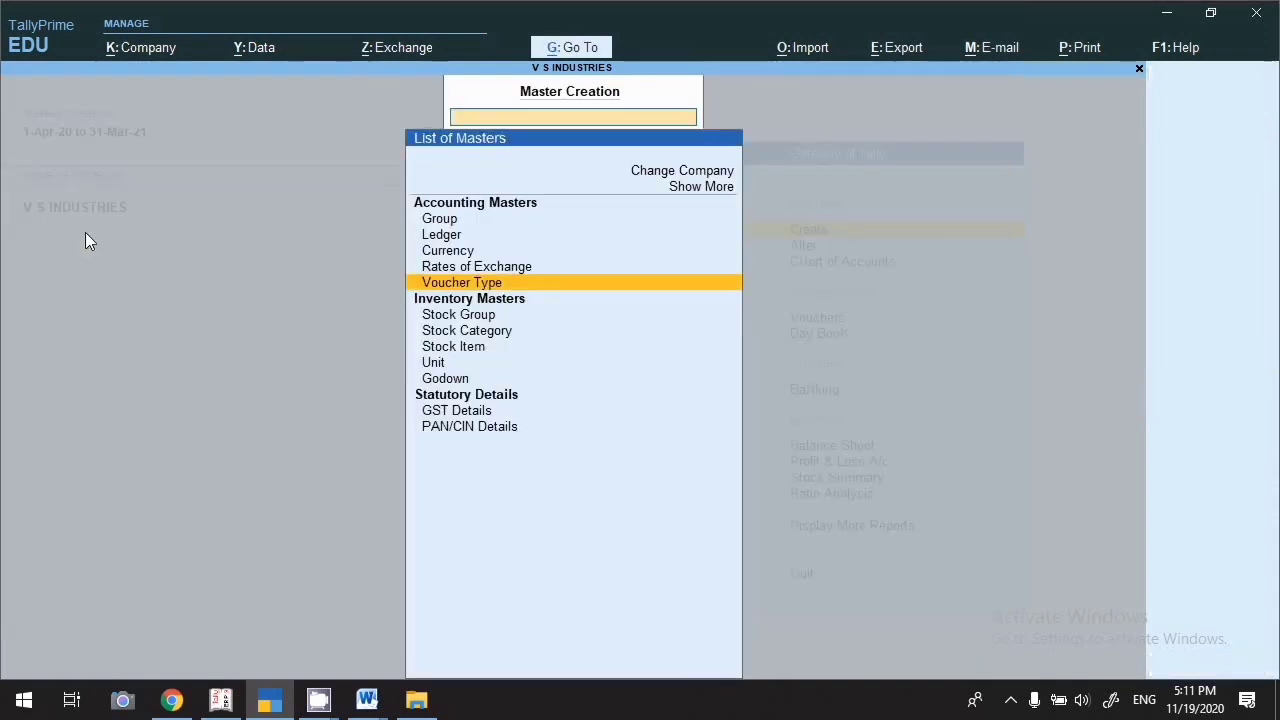
key("Down")
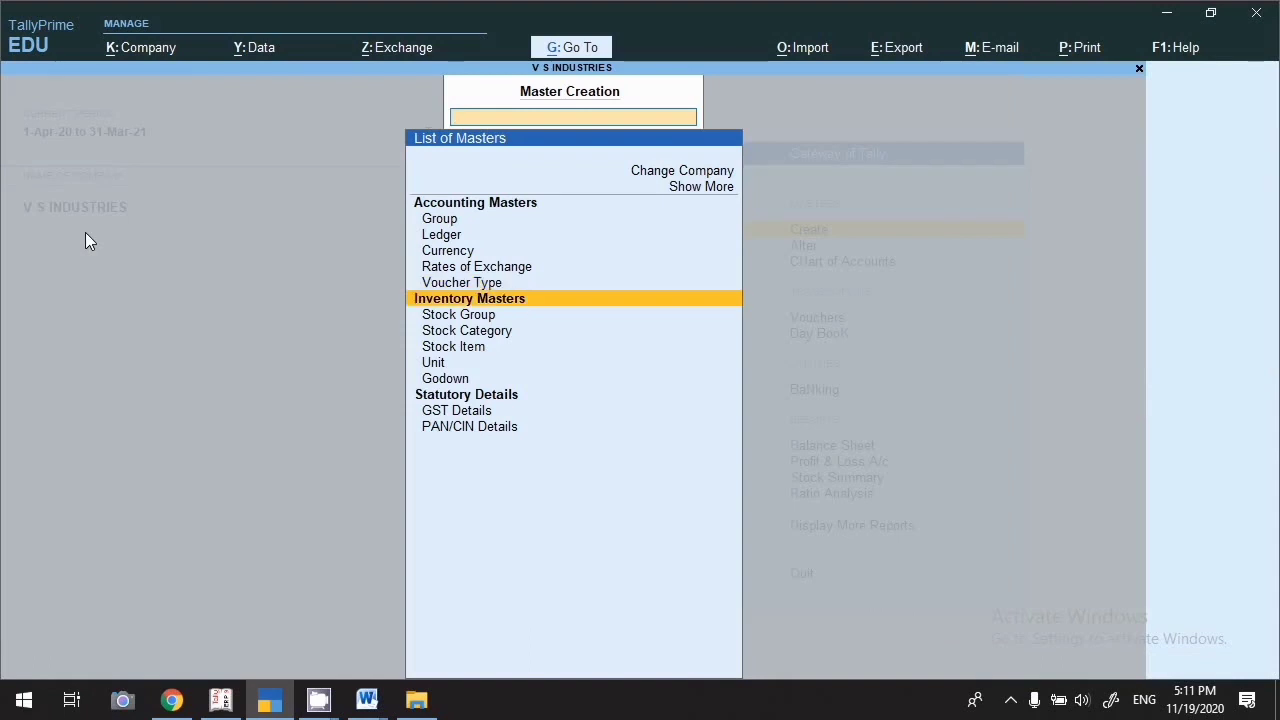
key("Down")
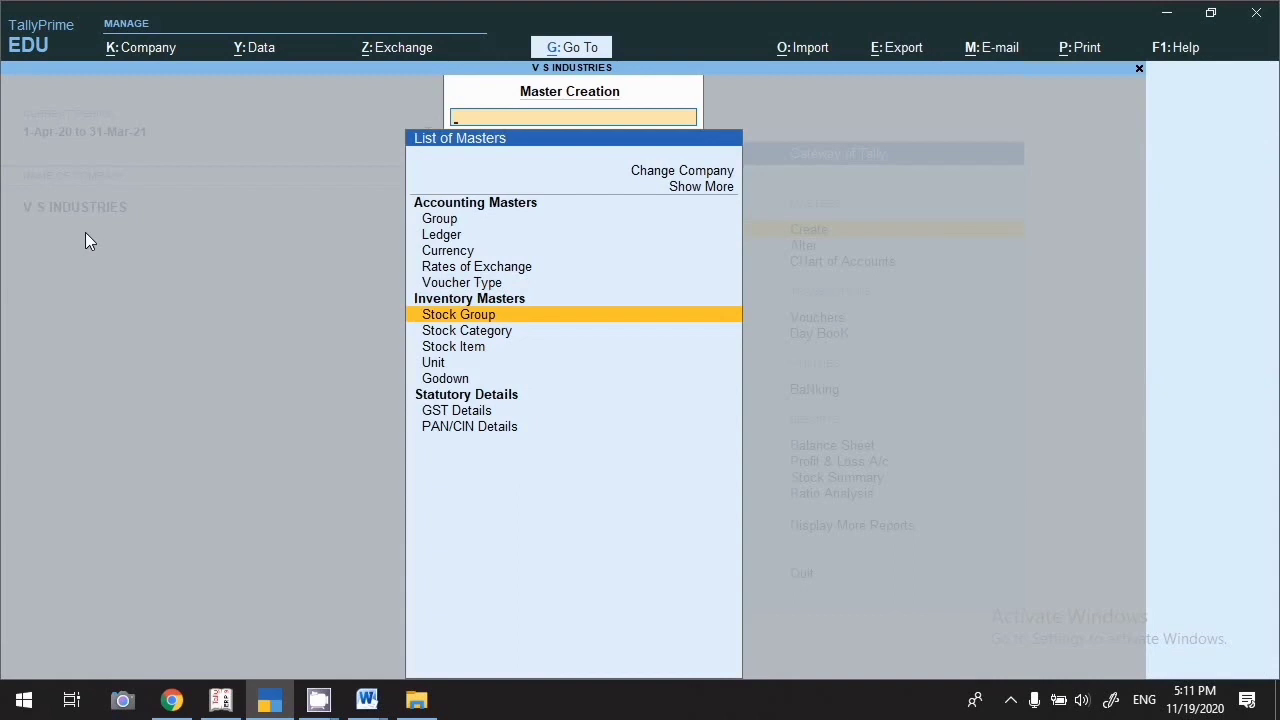
key("Return")
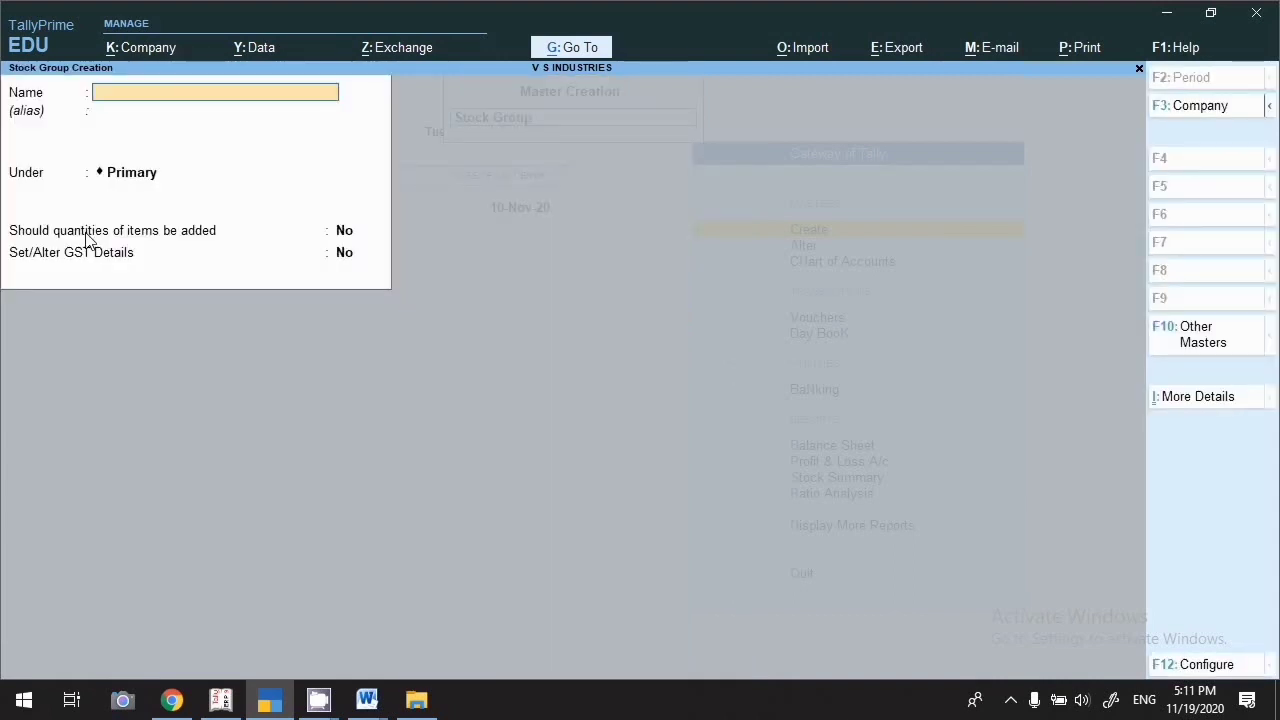
type("Mi Mobile")
key("Return")
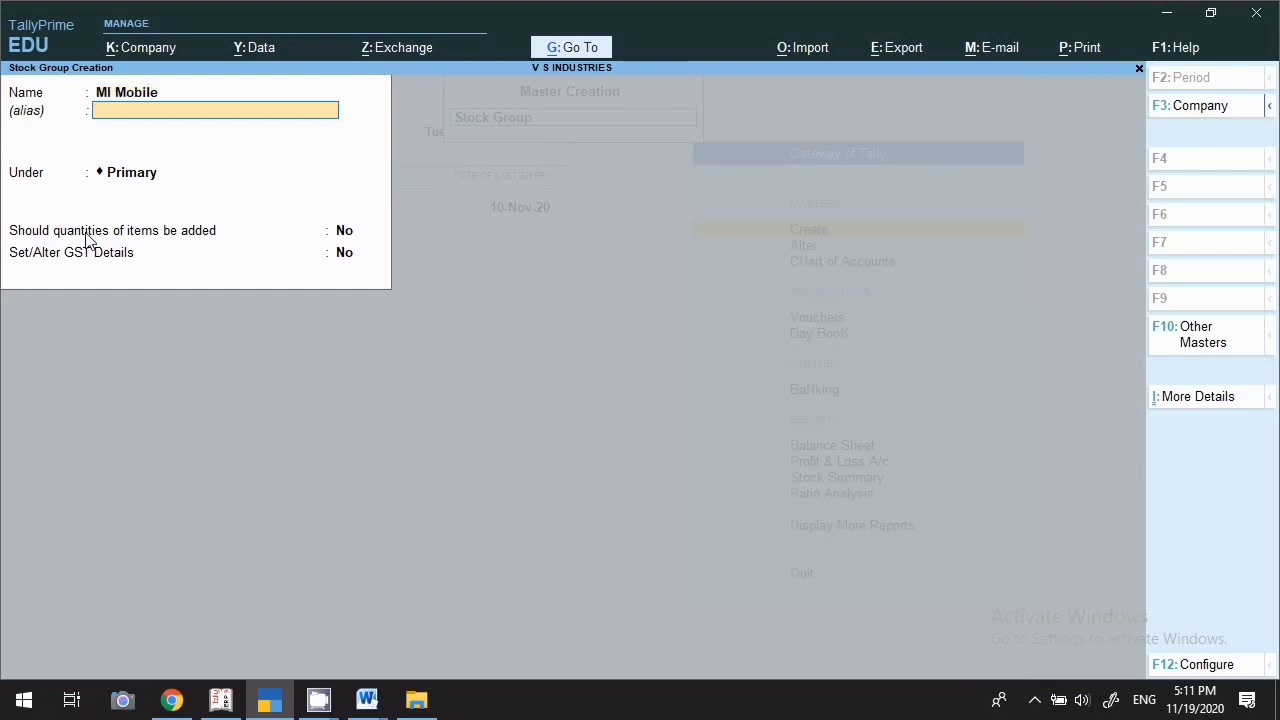
key("Return")
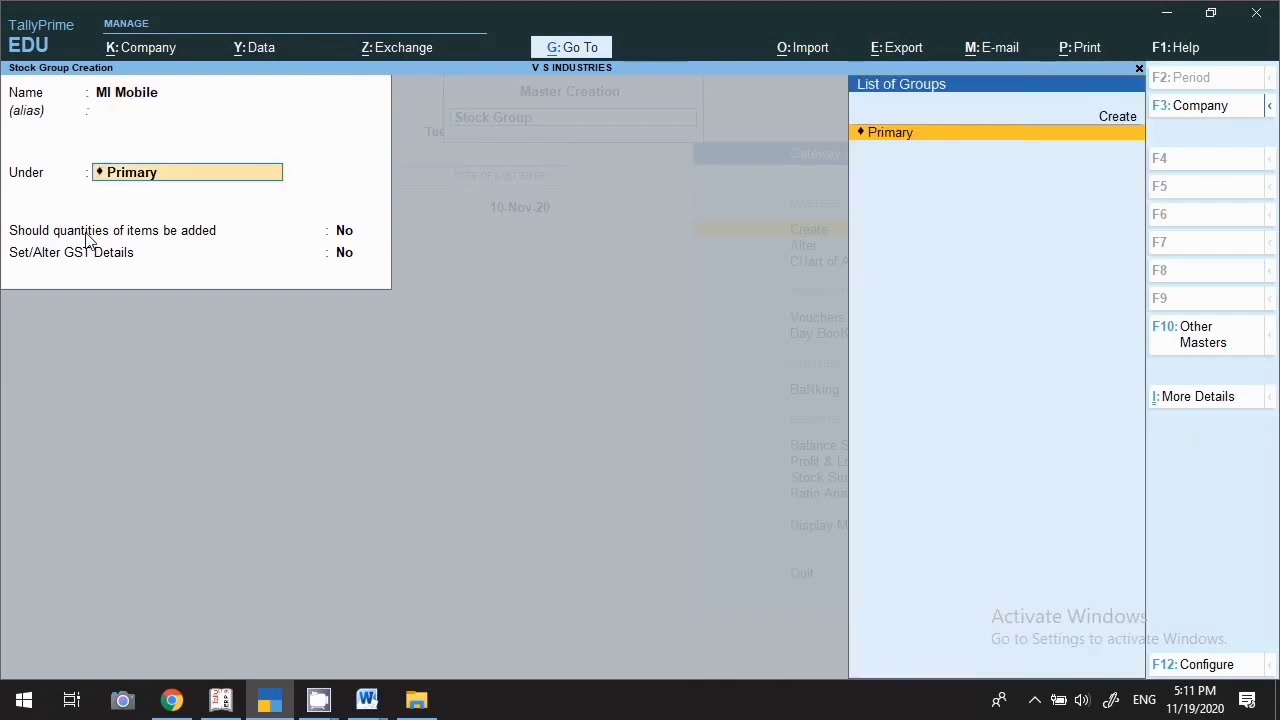
key("Return")
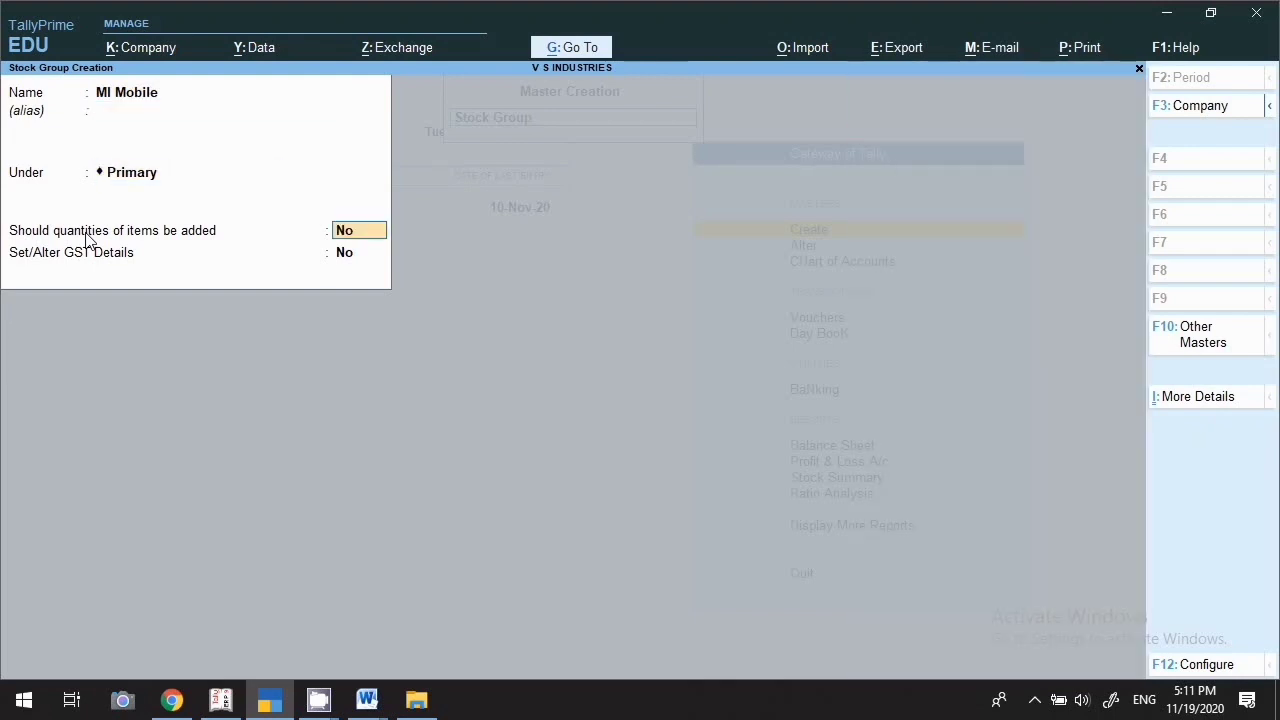
type("y")
key("Return")
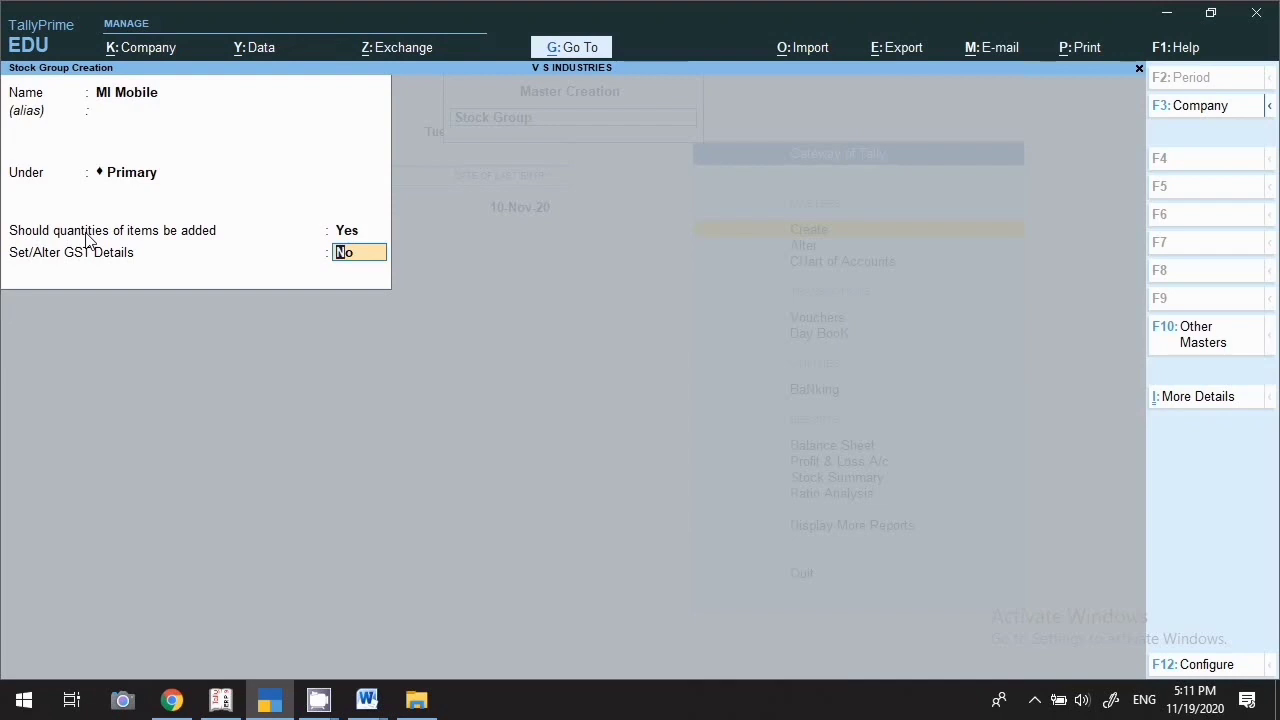
key("Return")
key("Return")
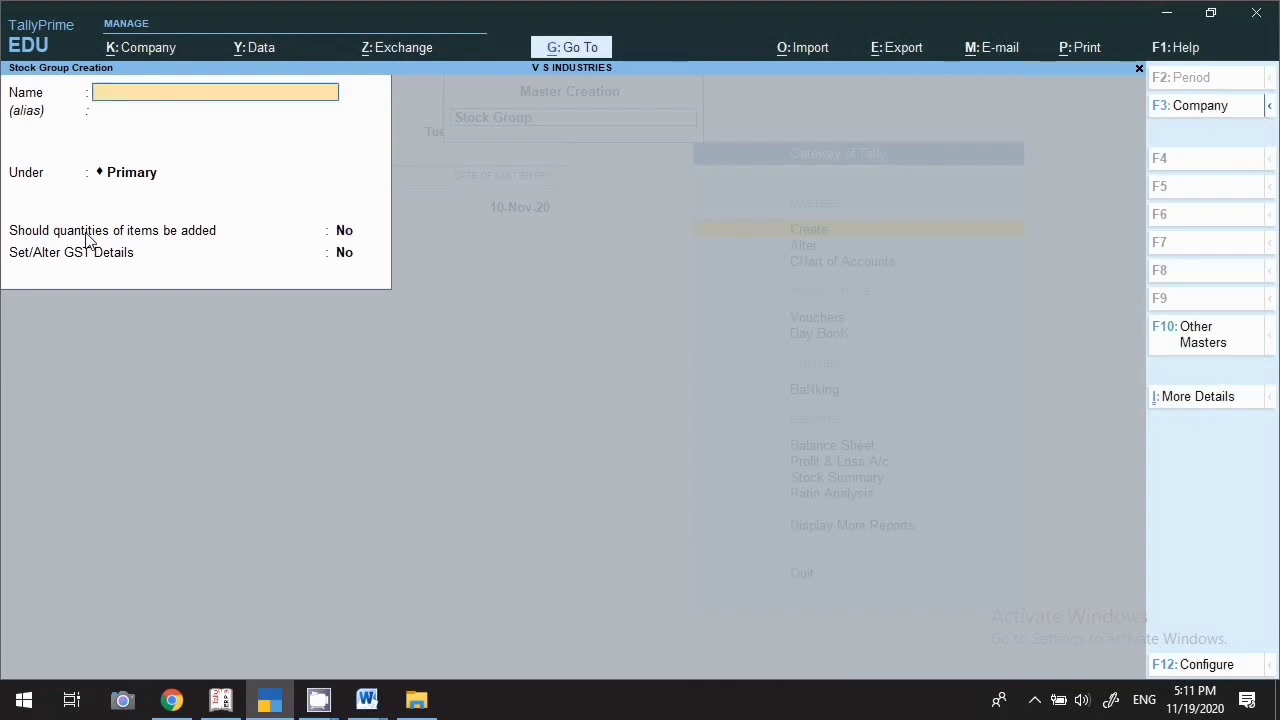
Create stock group 'Aggerbathies' under Primary with item quantities added
key("Escape")
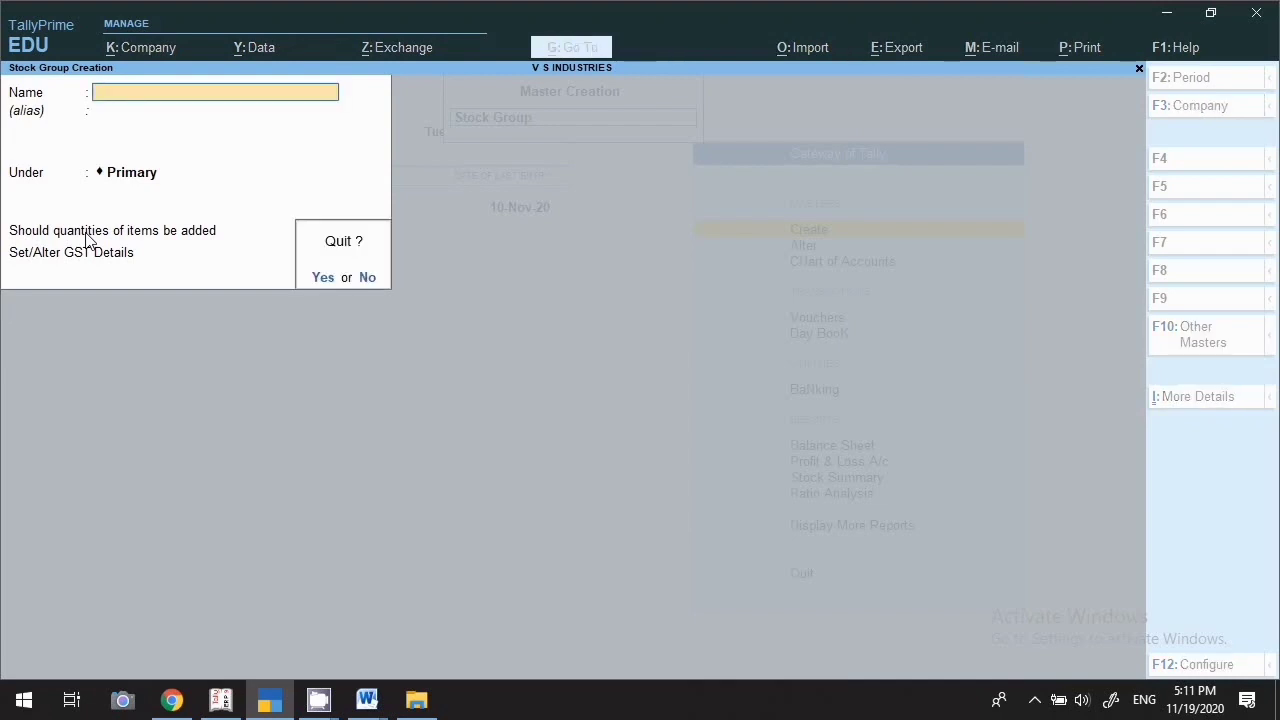
key("n")
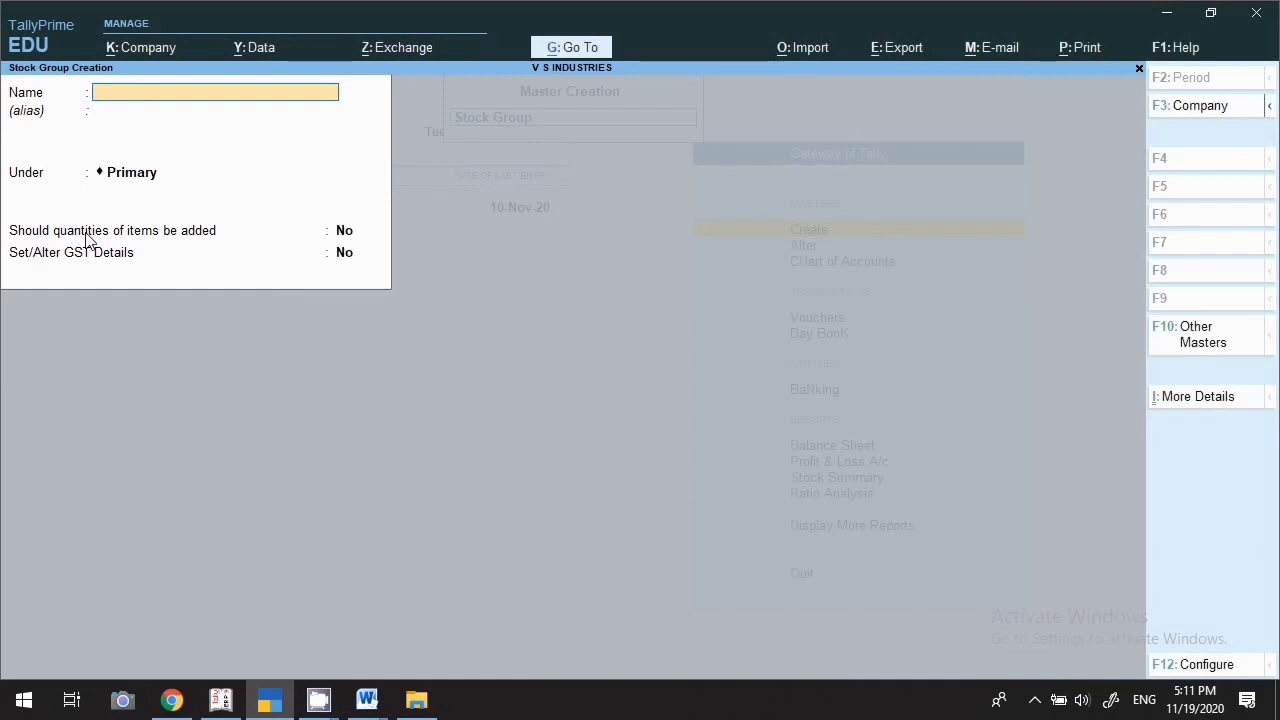
type("Aggerbathies")
key("Return")
key("Return")
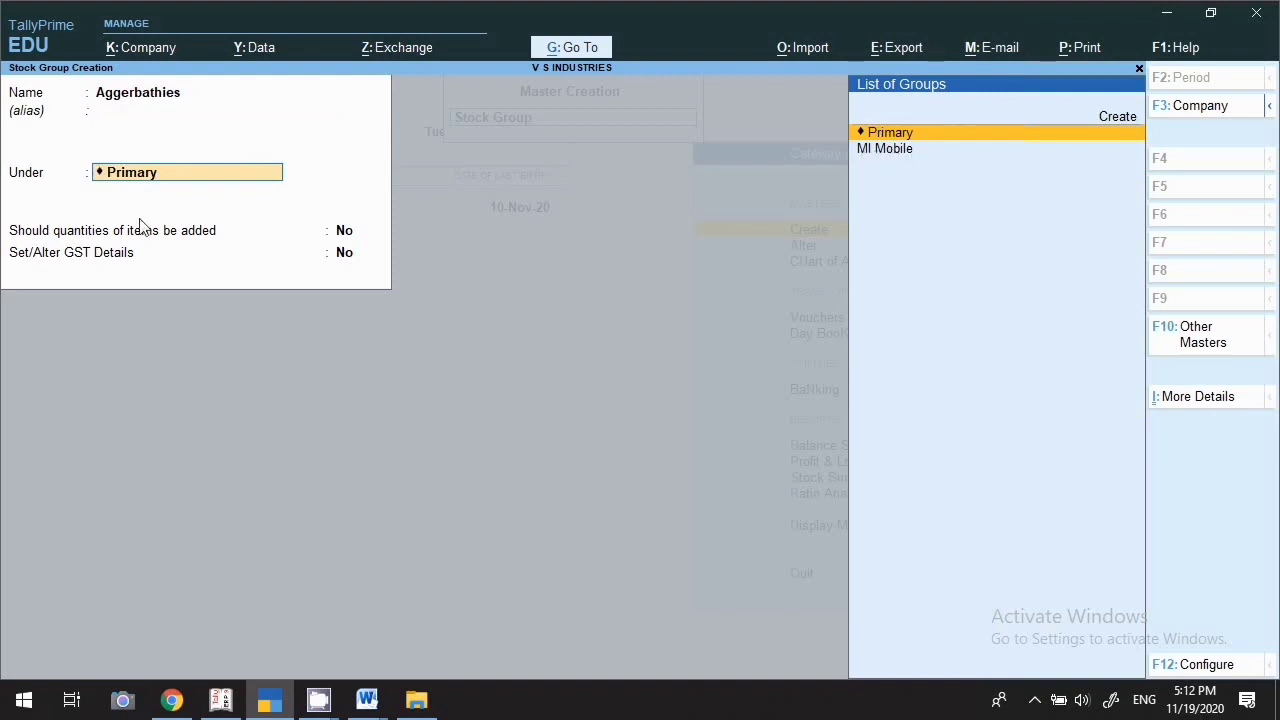
key("Return")
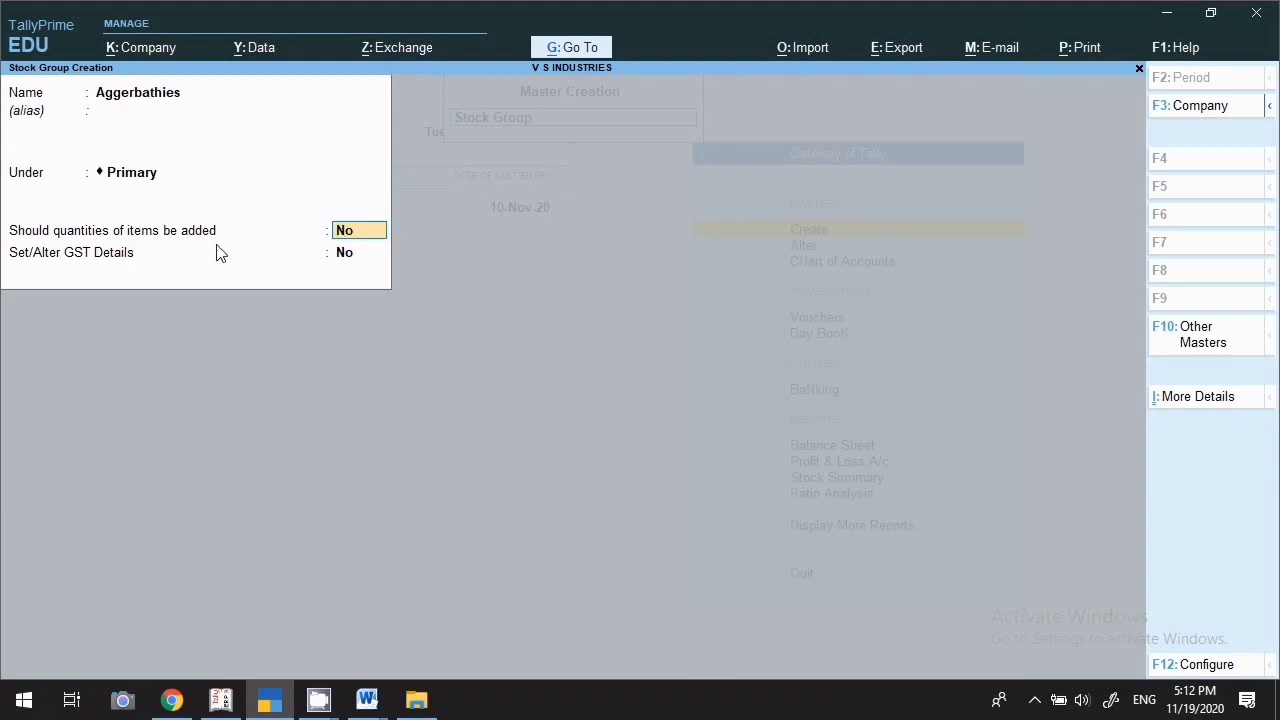
type("y")
key("Return")
key("Return")
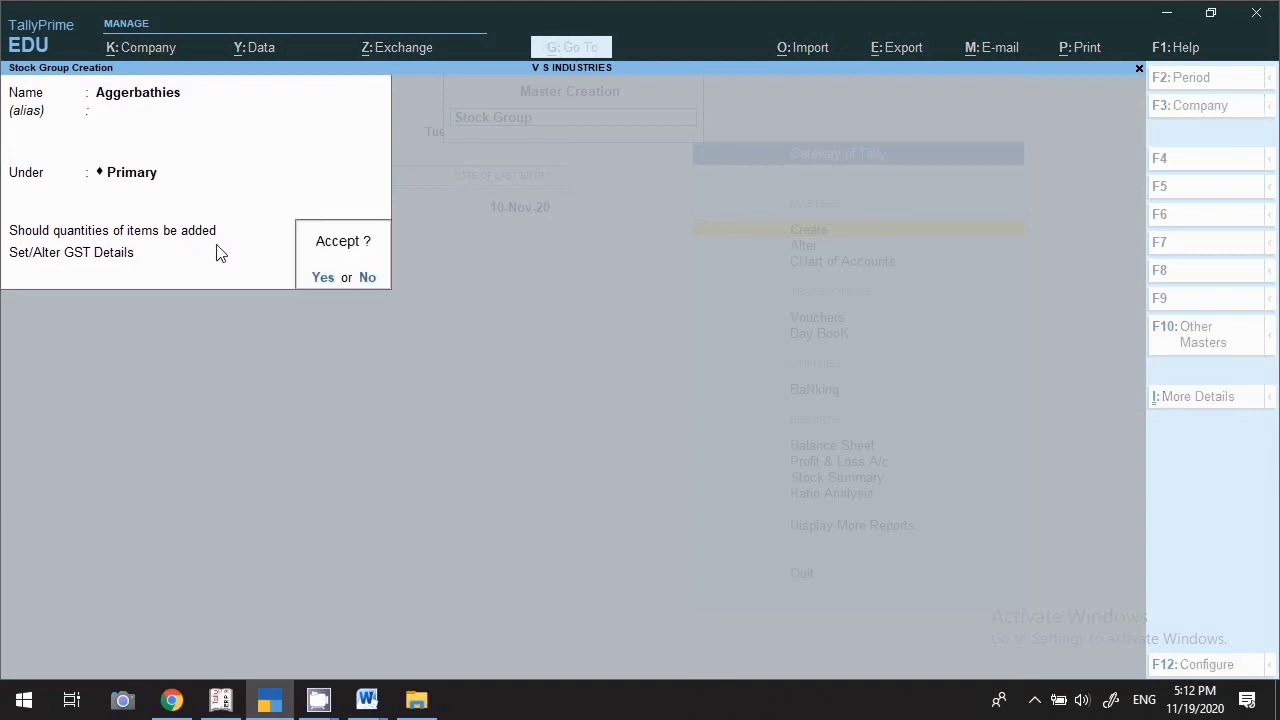
key("Return")
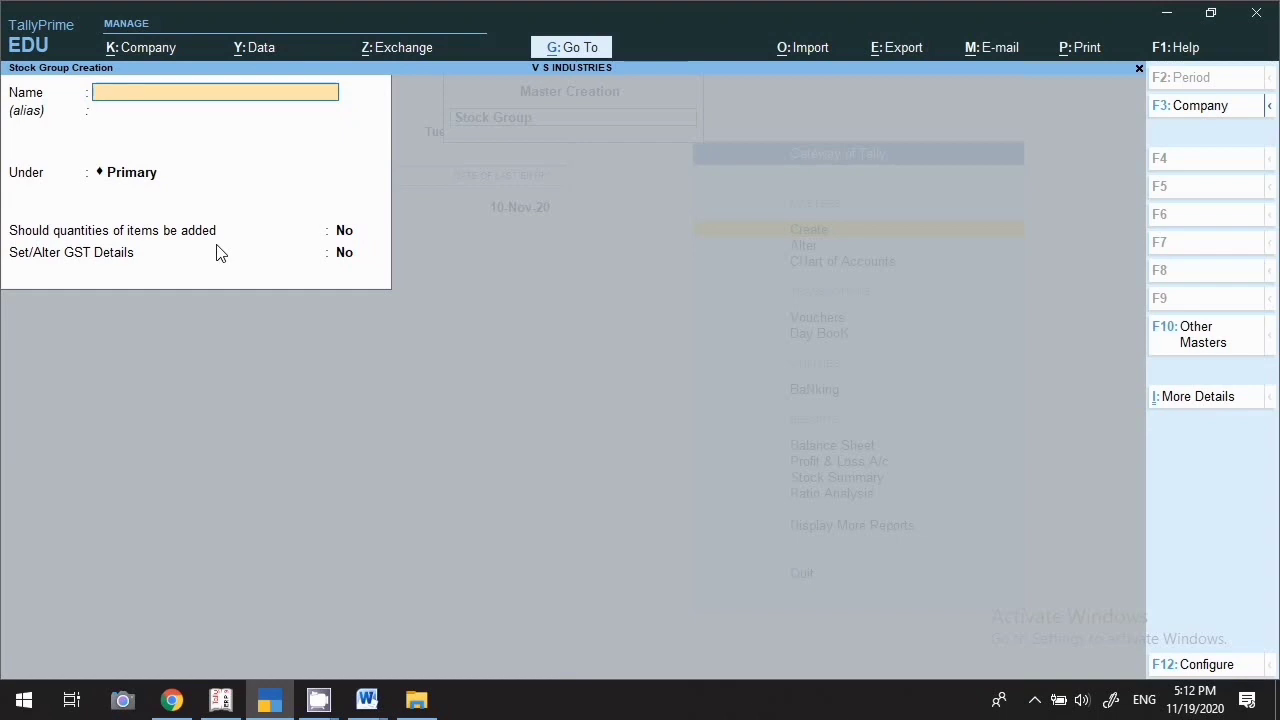
Create stock group 'Shop' under Primary with item quantities added, then return to masters
type("Shop")
key("Return")
key("Return")
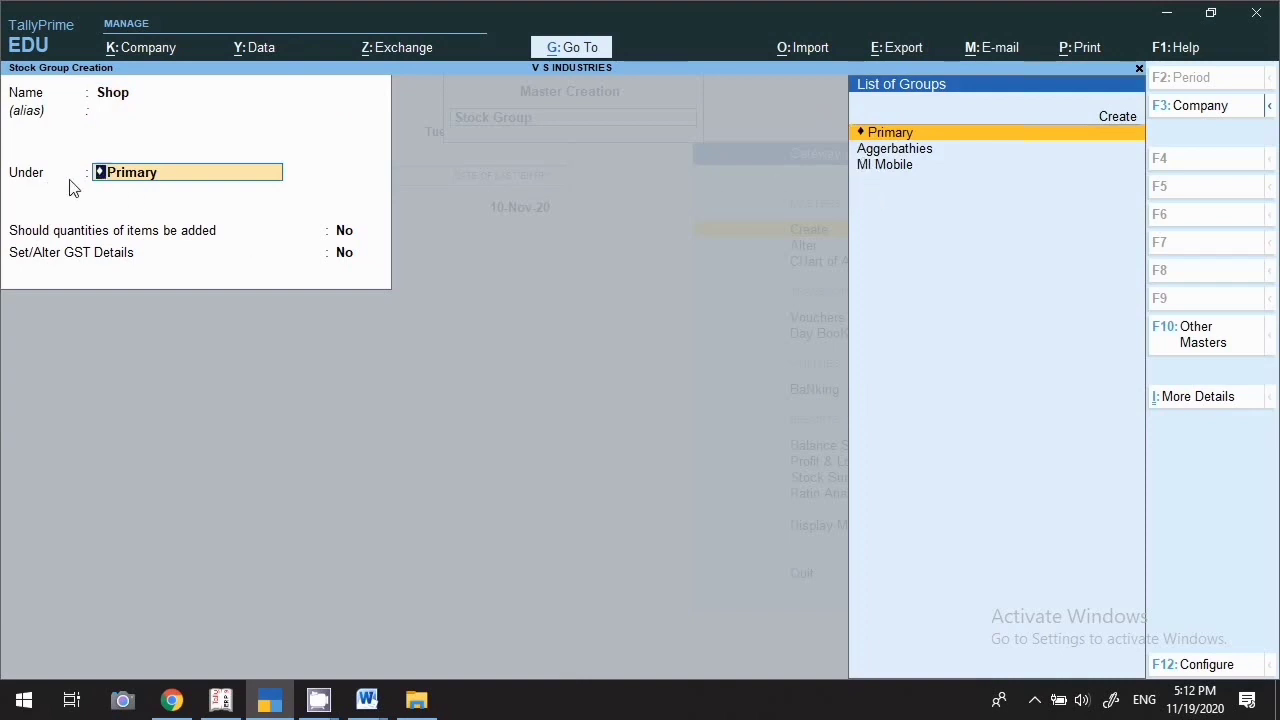
key("Return")
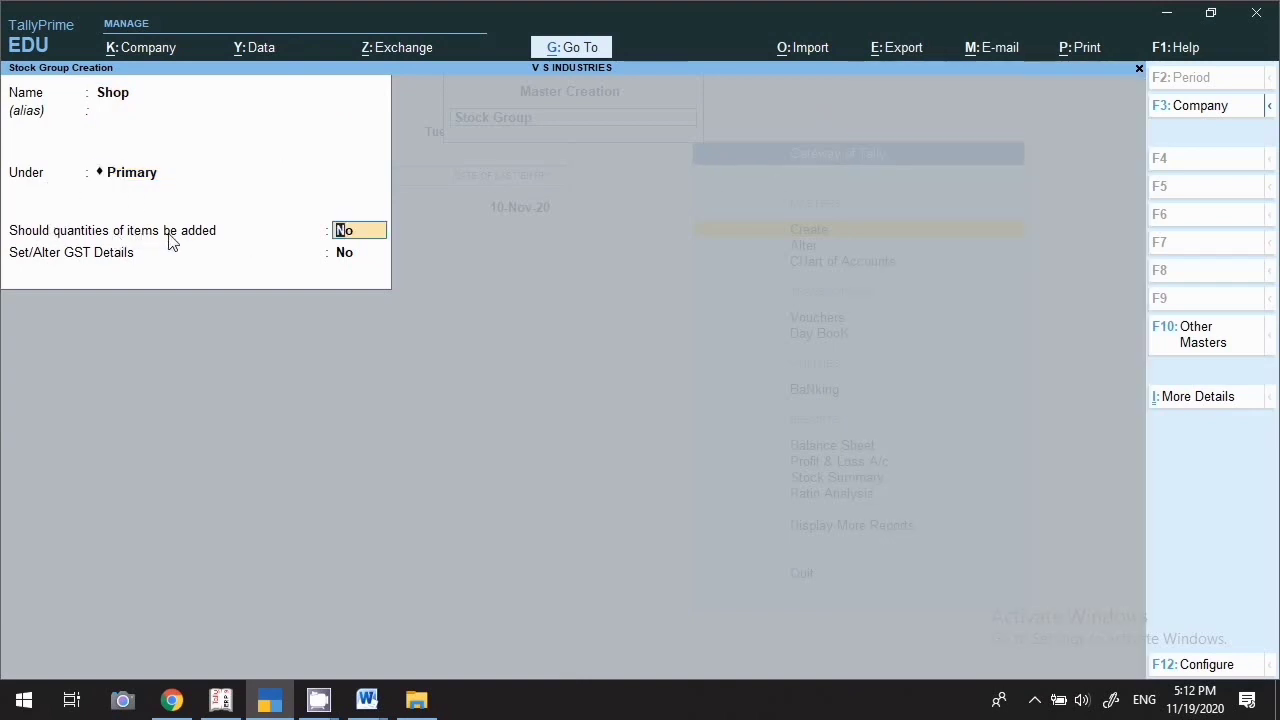
type("y")
key("Return")
key("Return")
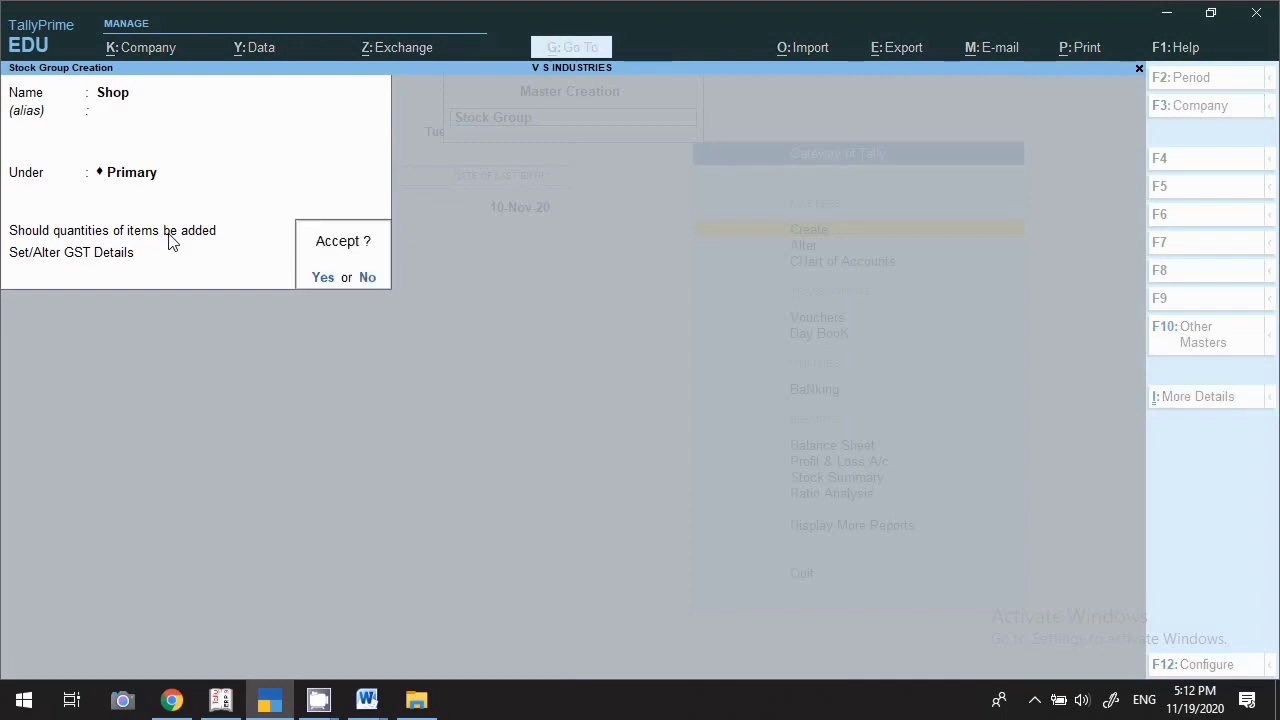
key("Return")
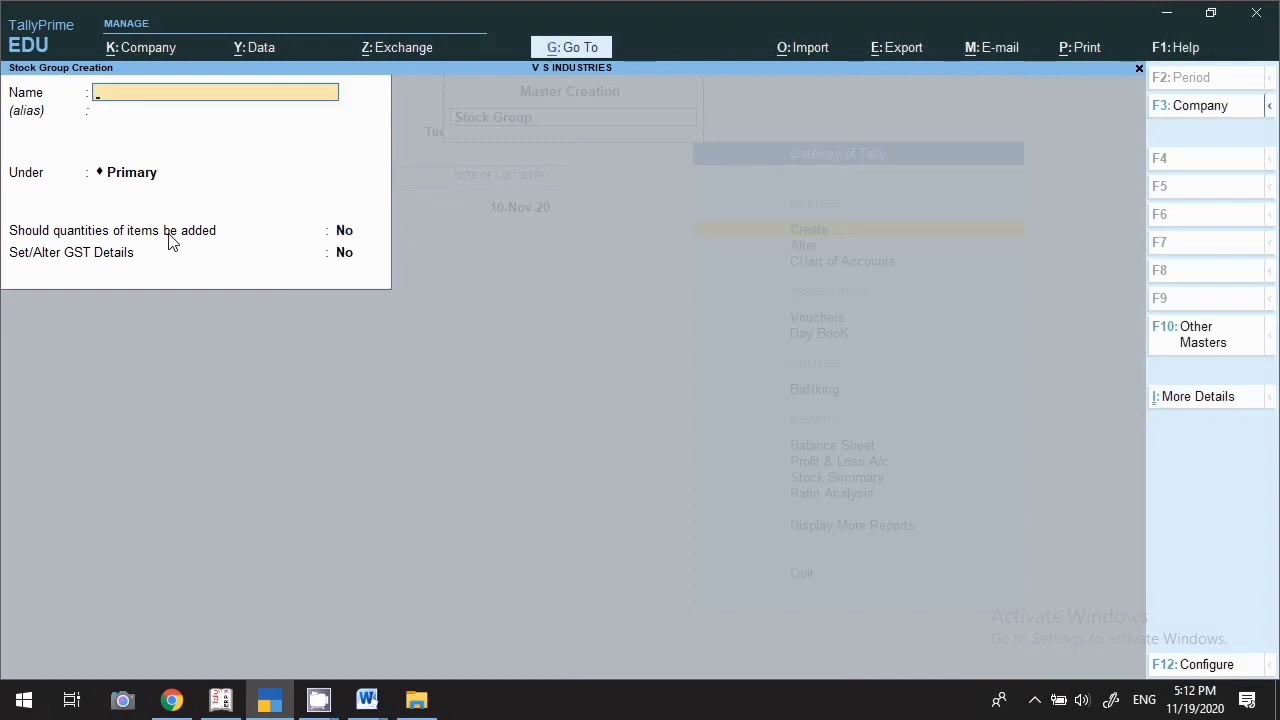
key("Escape")
key("Return")
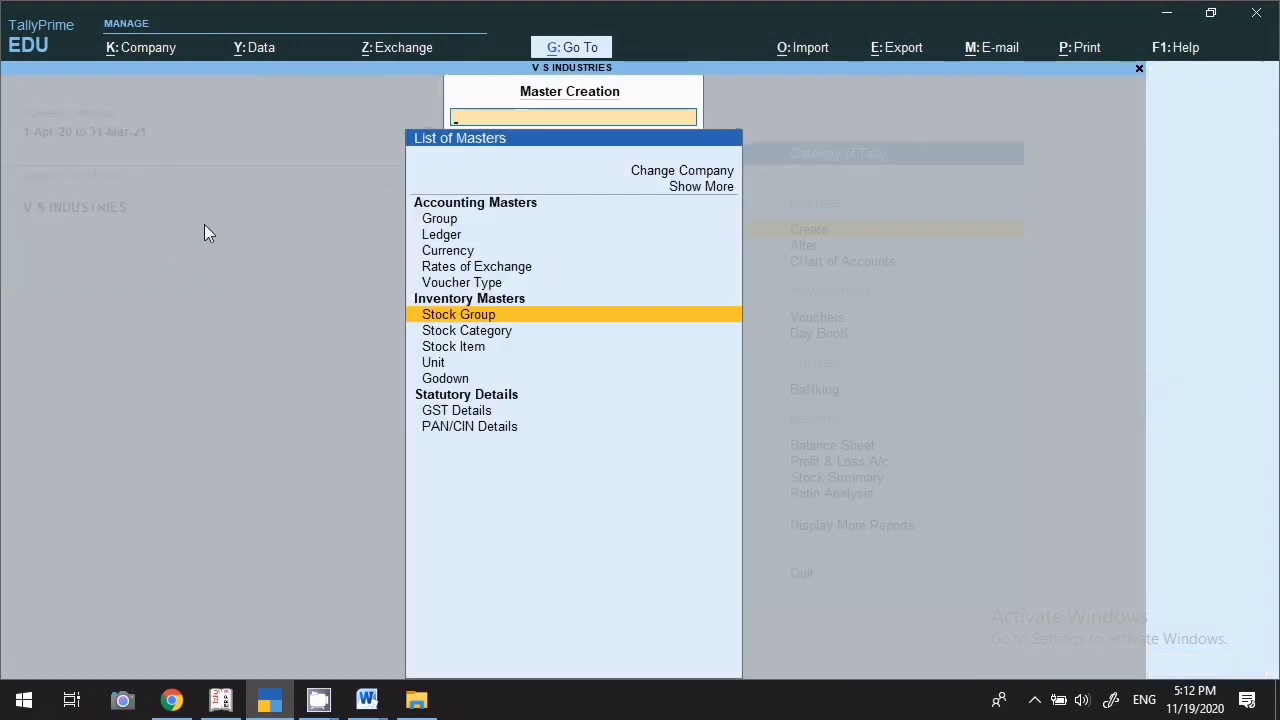
Create stock categories 'Shop 1' and 'Aggerbathies 1' under Primary
left_click(457, 334)
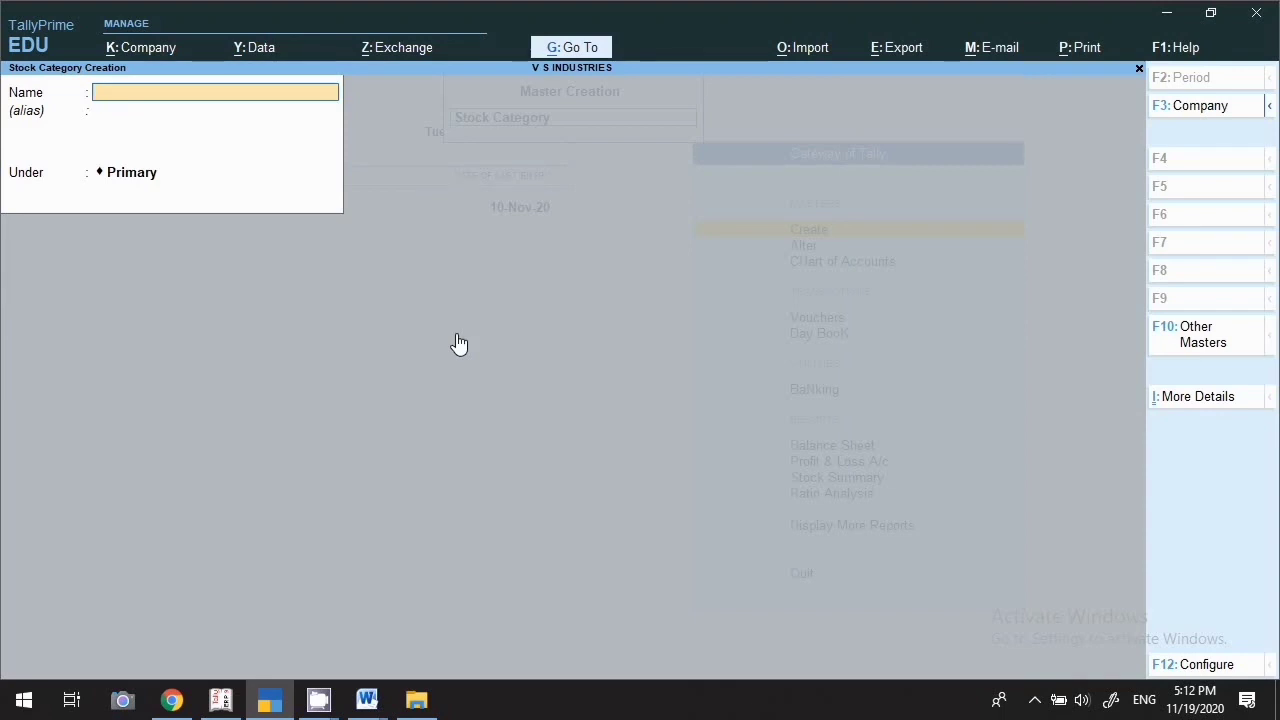
type("Shop 1")
key("Return")
key("Return")
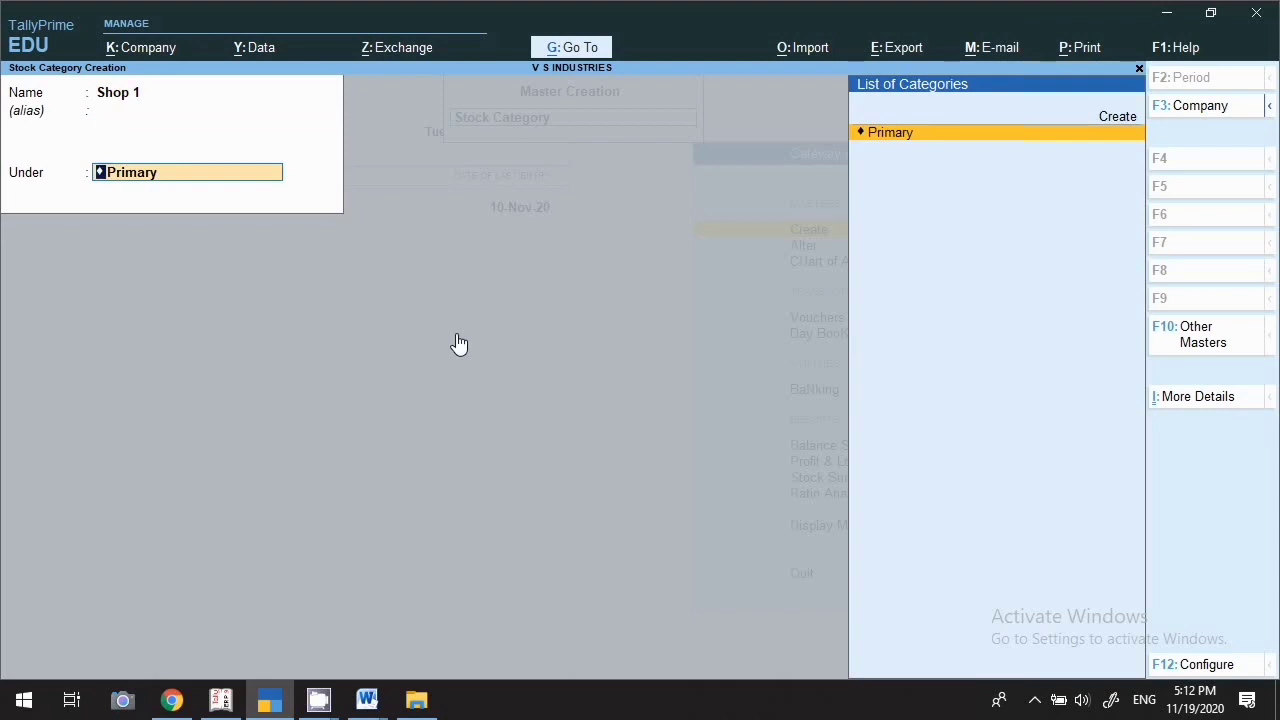
key("Return")
key("Return")
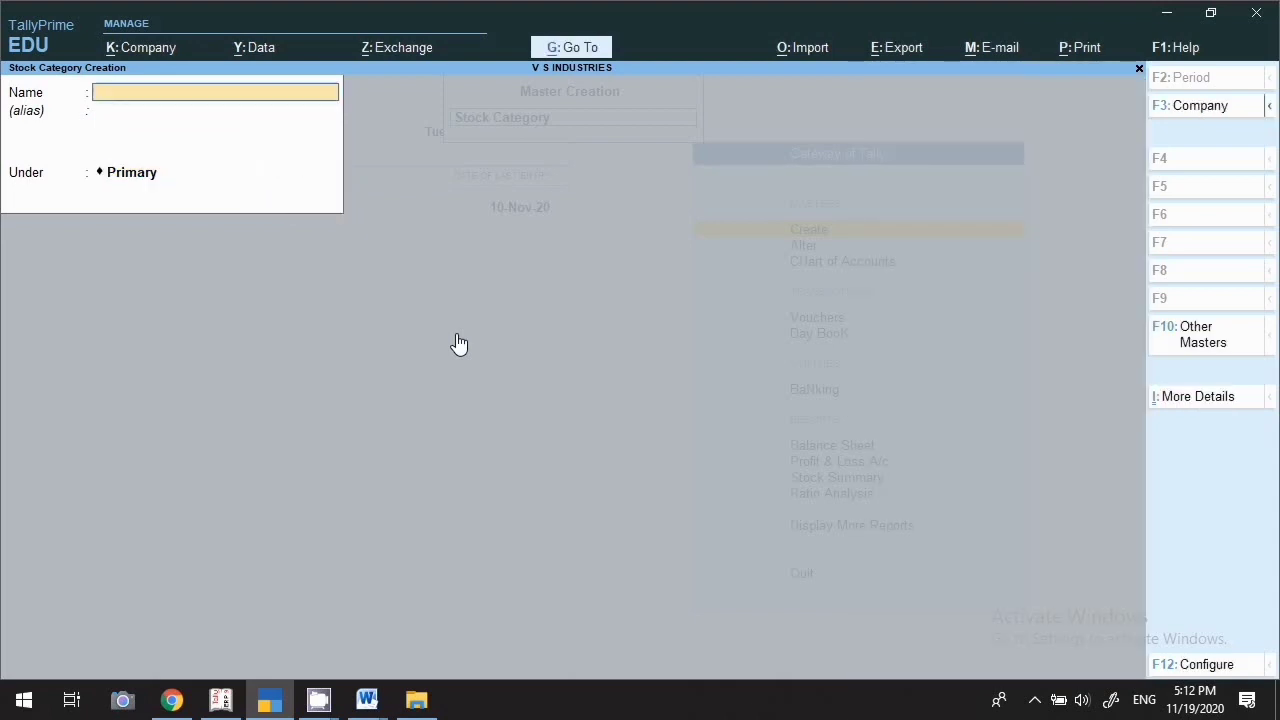
type("Aggerbathies 1")
key("Return")
key("Return")
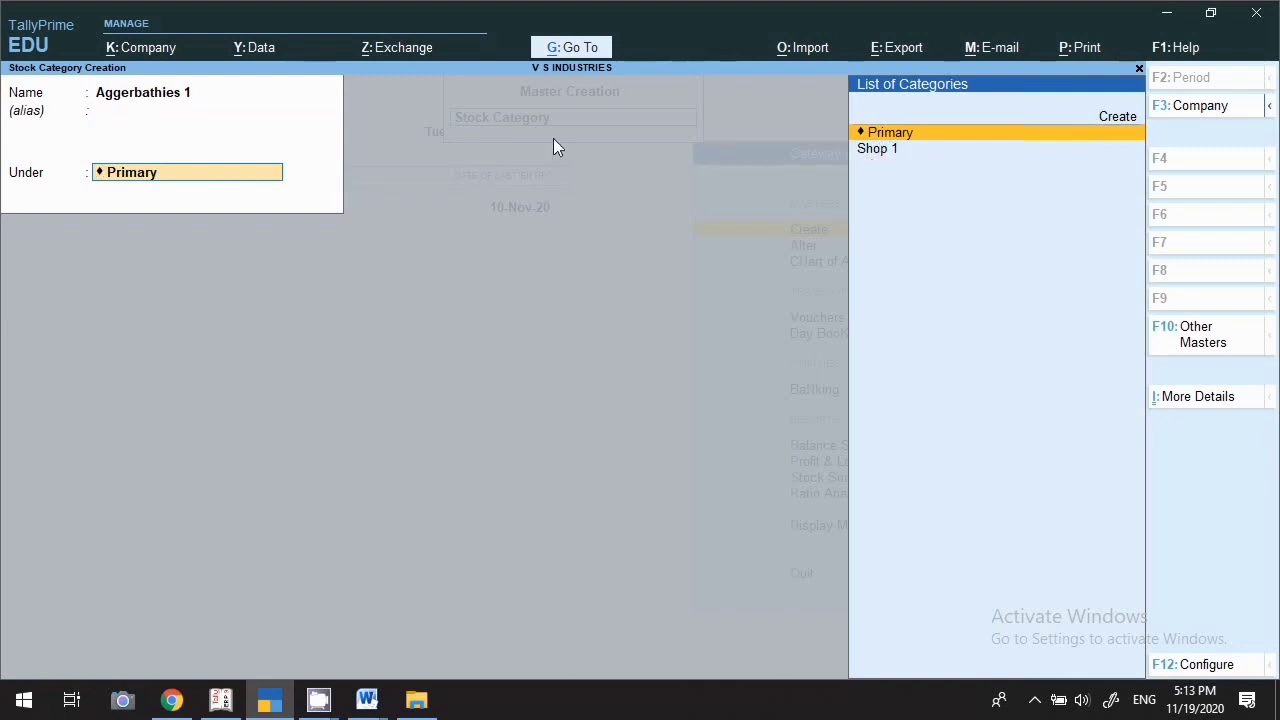
key("Return")
key("Return")
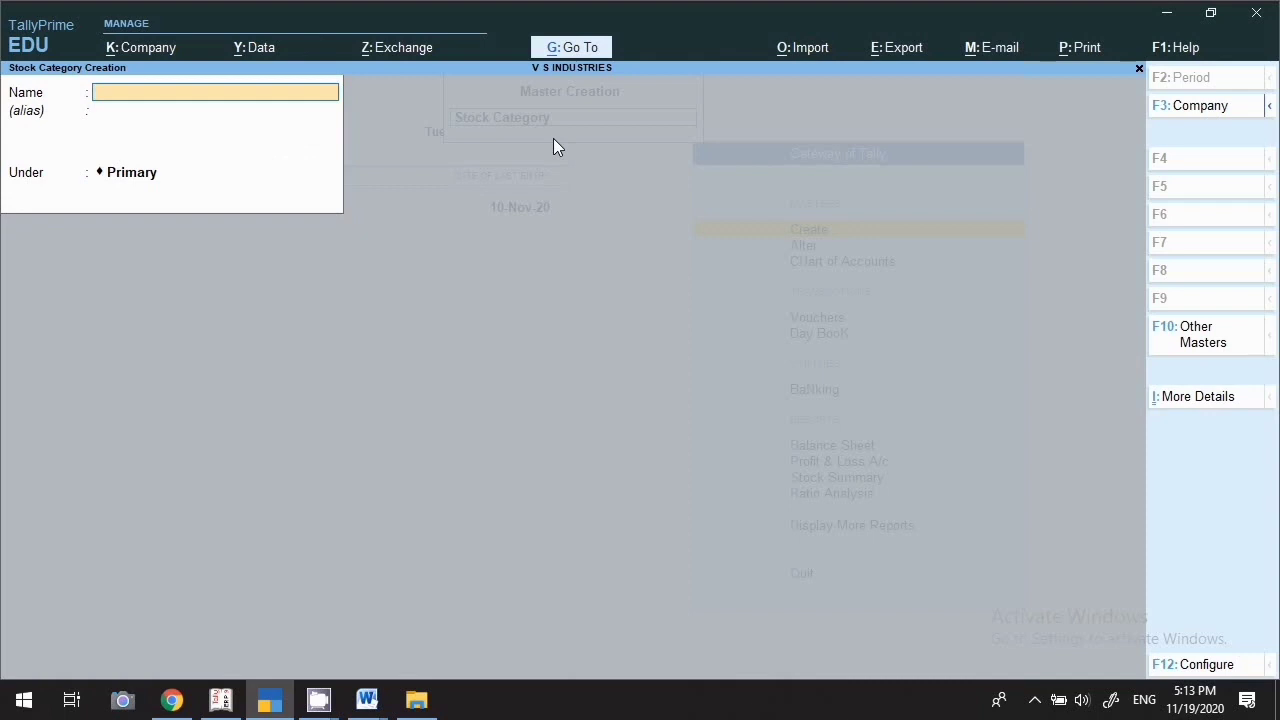
key("Escape")
key("Down")
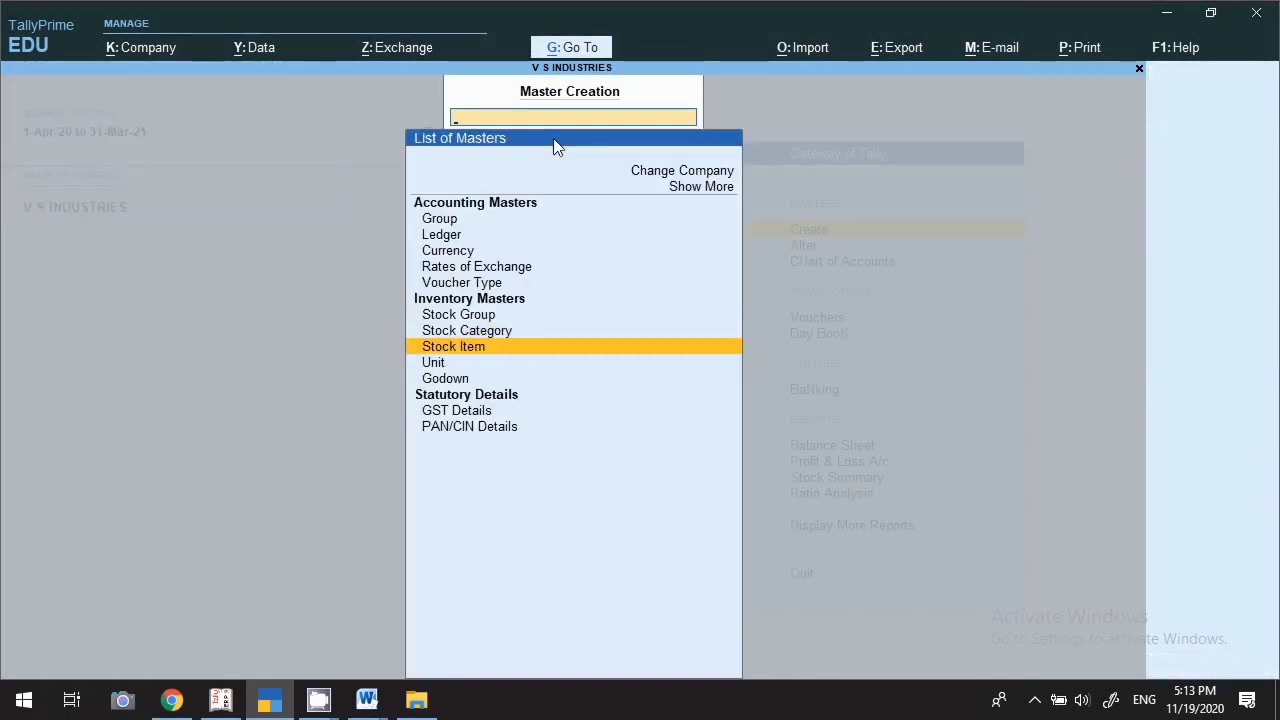
Start stock item 'MI Mobile A30' and place it under the MI Mobile group
left_click(490, 347)
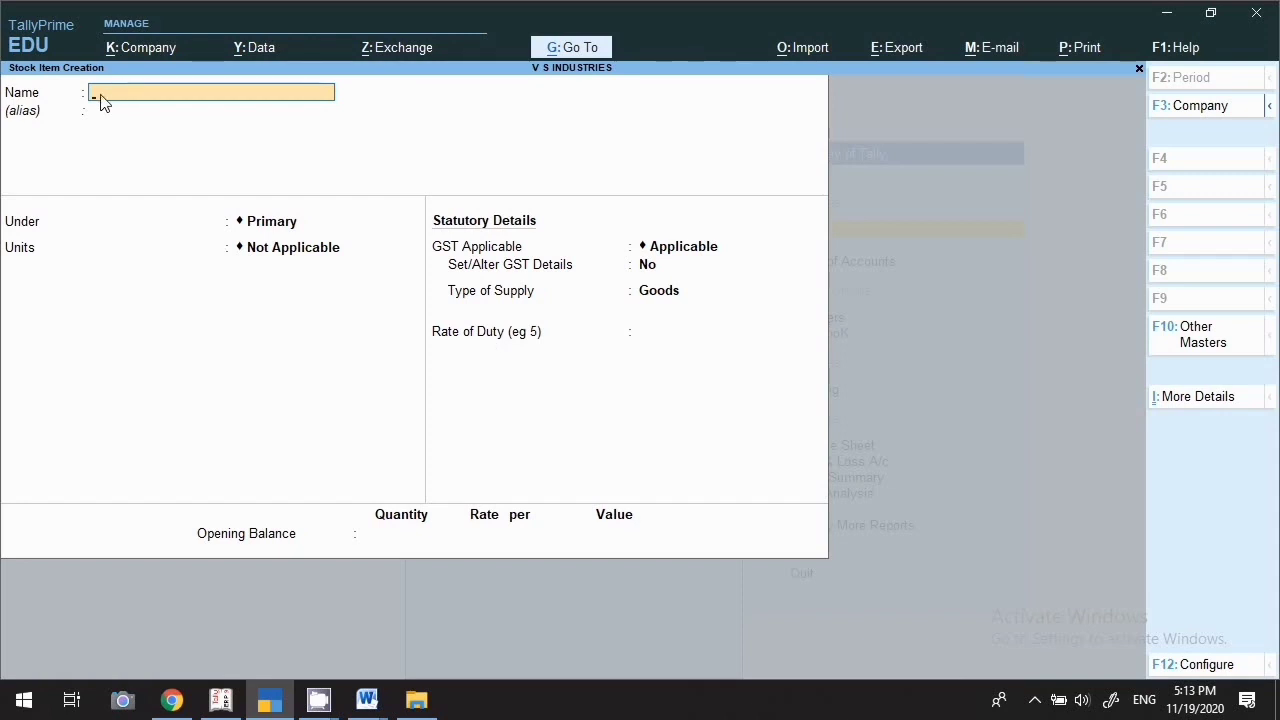
type("MI Mobile A30")
key("Return")
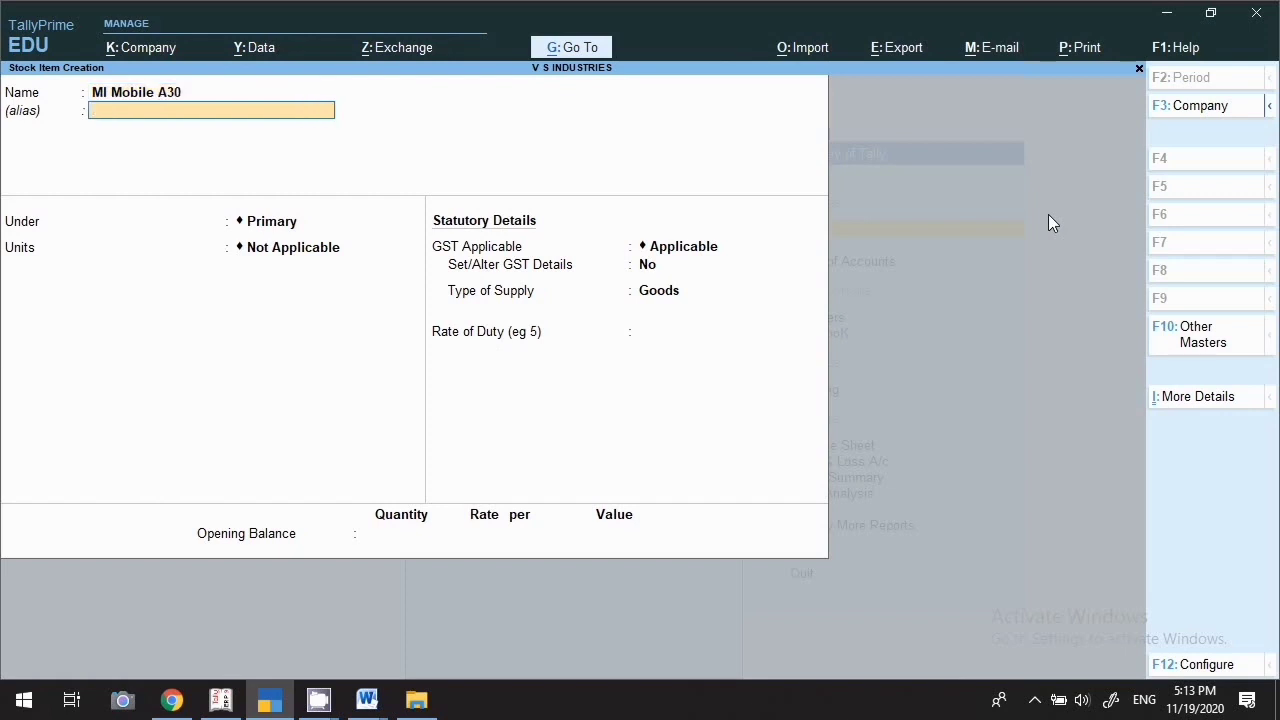
key("Return")
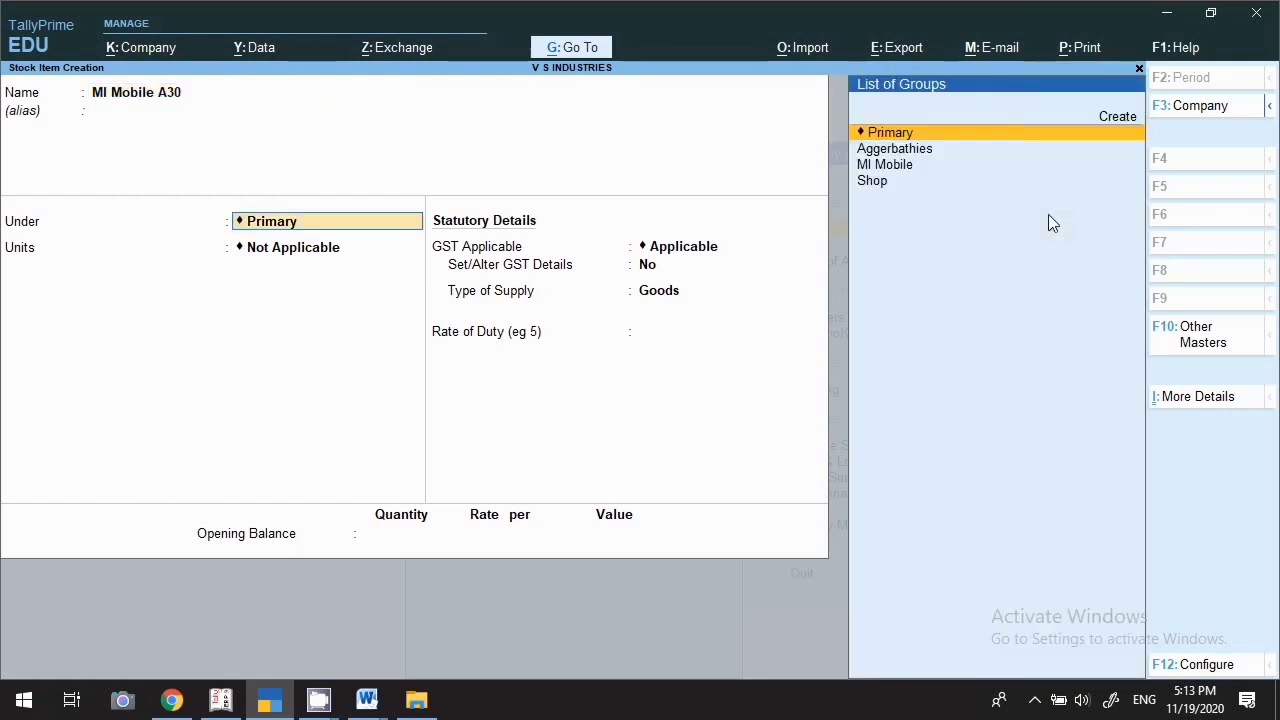
left_click(872, 168)
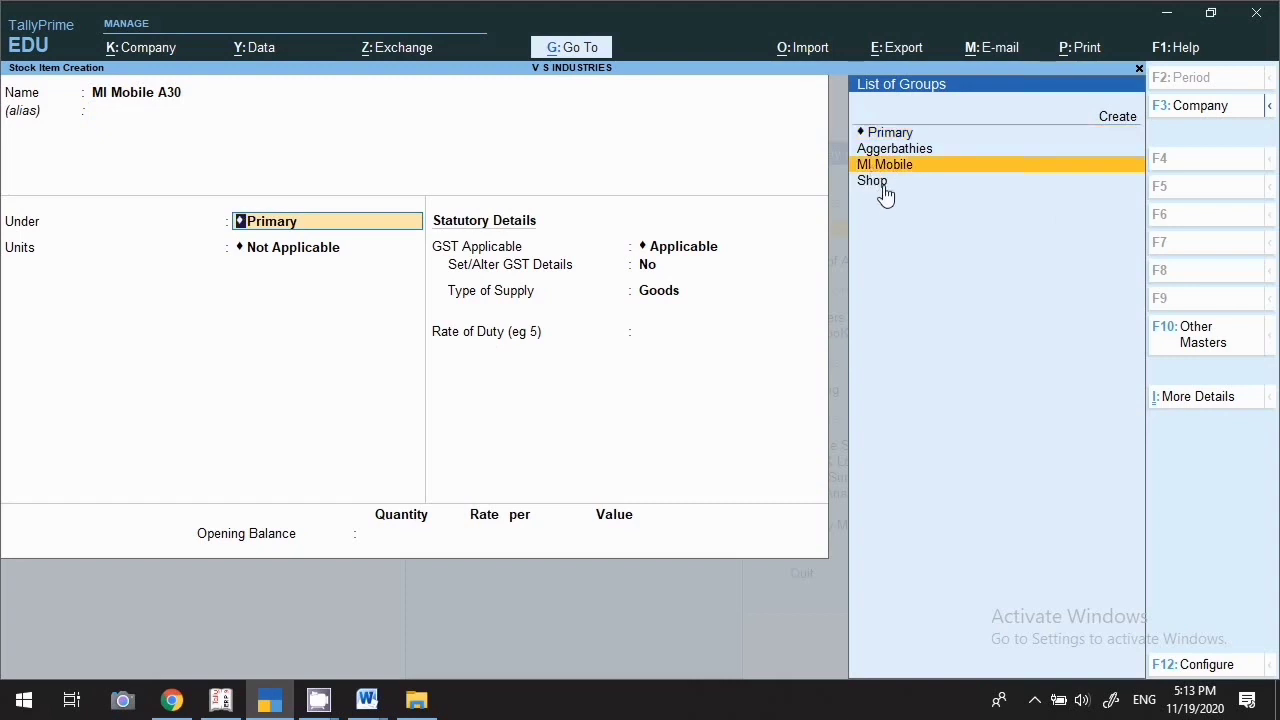
key("Return")
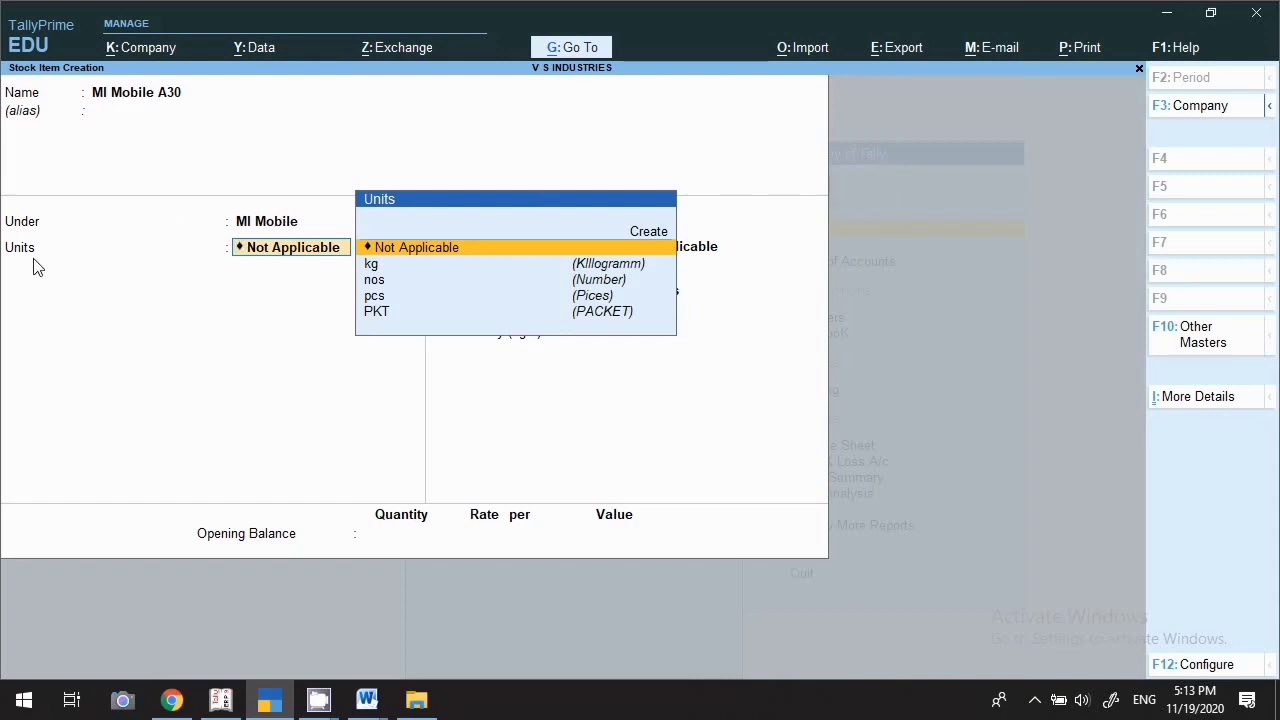
Set the unit to nos (Number, NOS-NUMBERS) and keep GST applicable
key("Down")
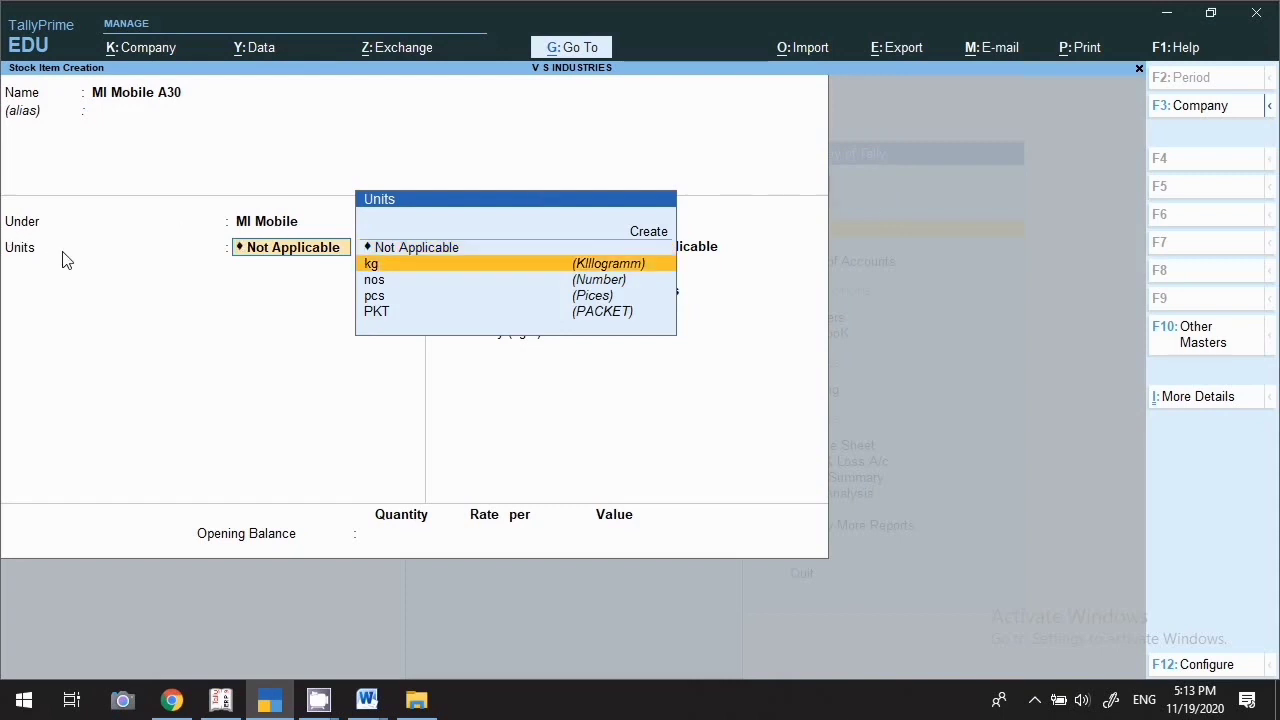
key("Down")
key("Return")
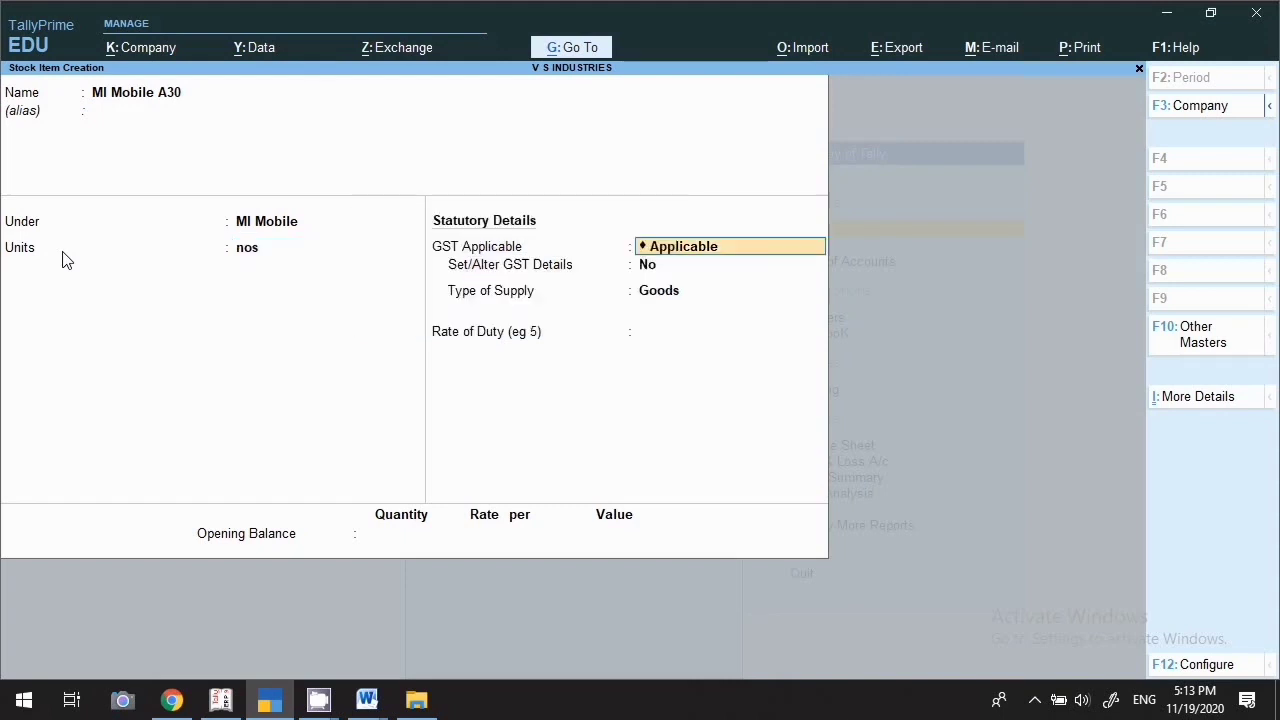
key("BackSpace")
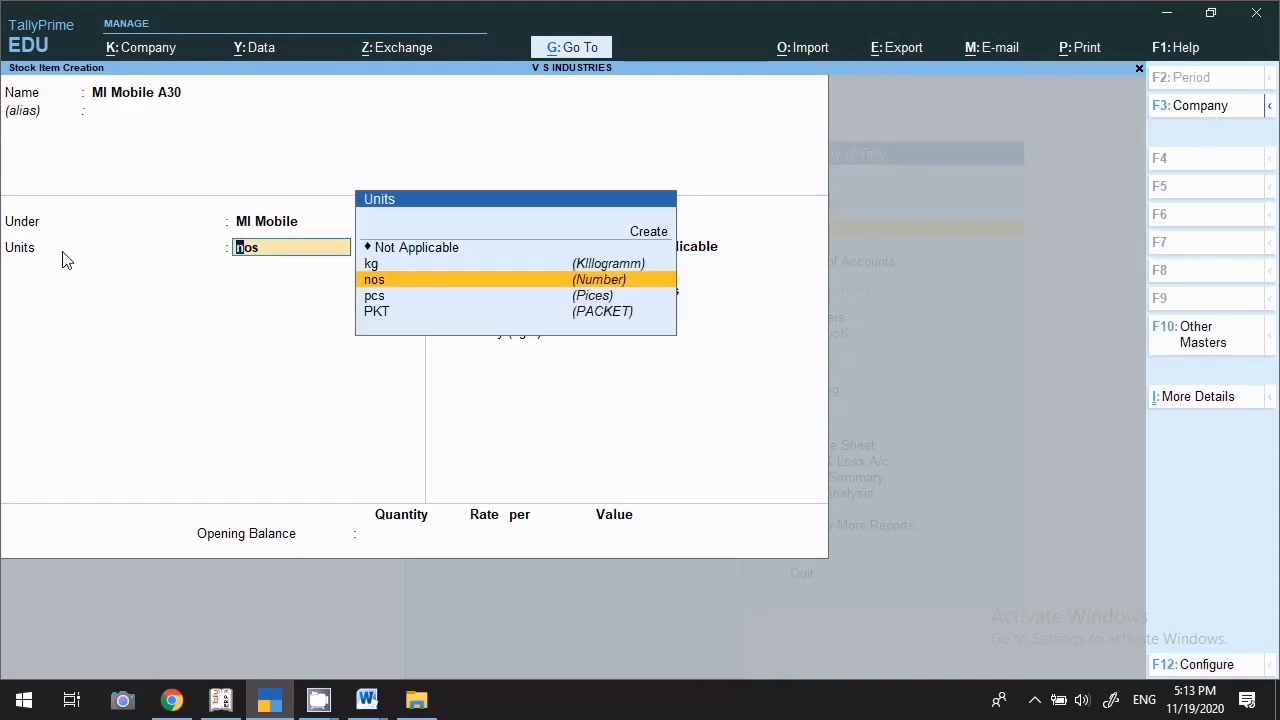
key("ctrl+Return")
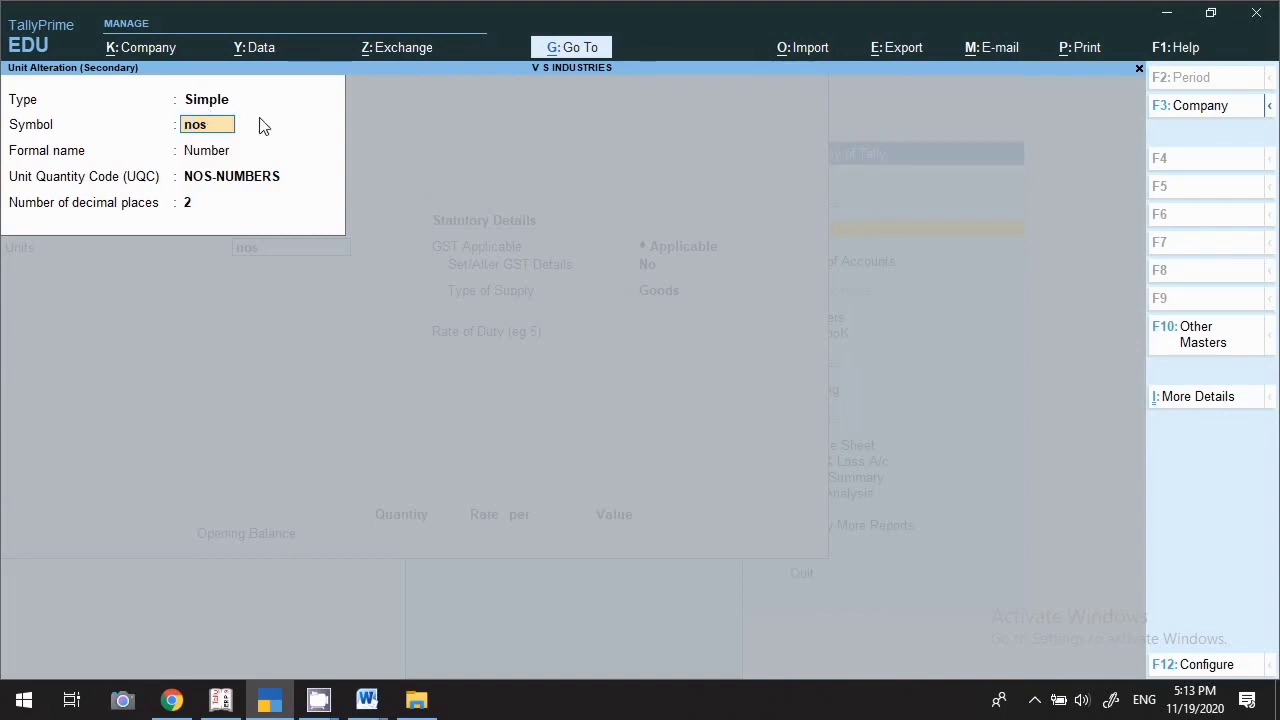
key("Return")
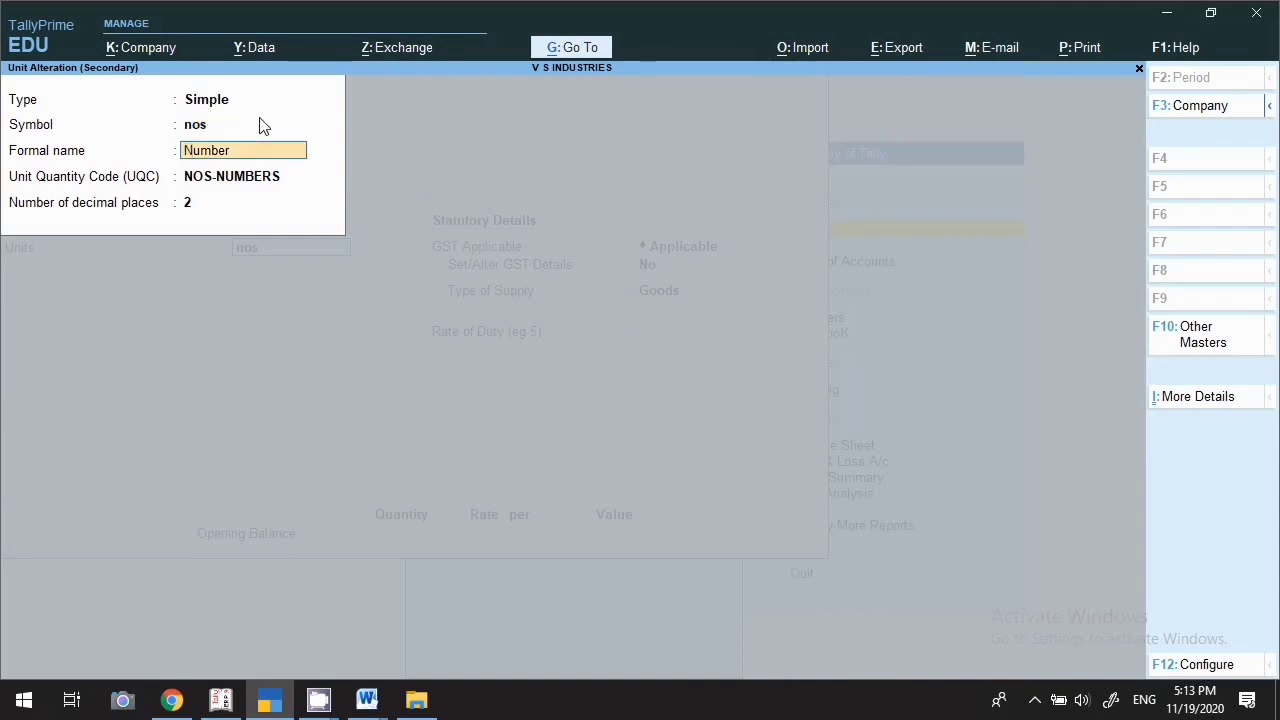
key("Return")
key("Return")
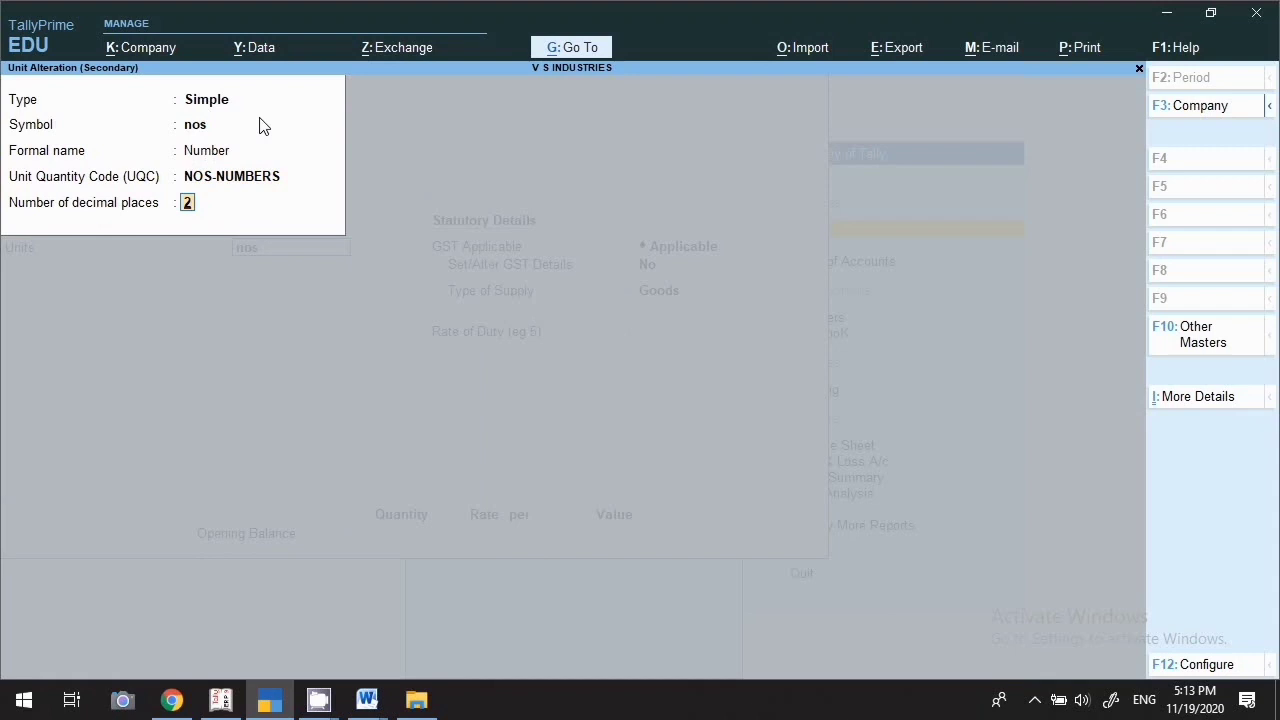
key("Return")
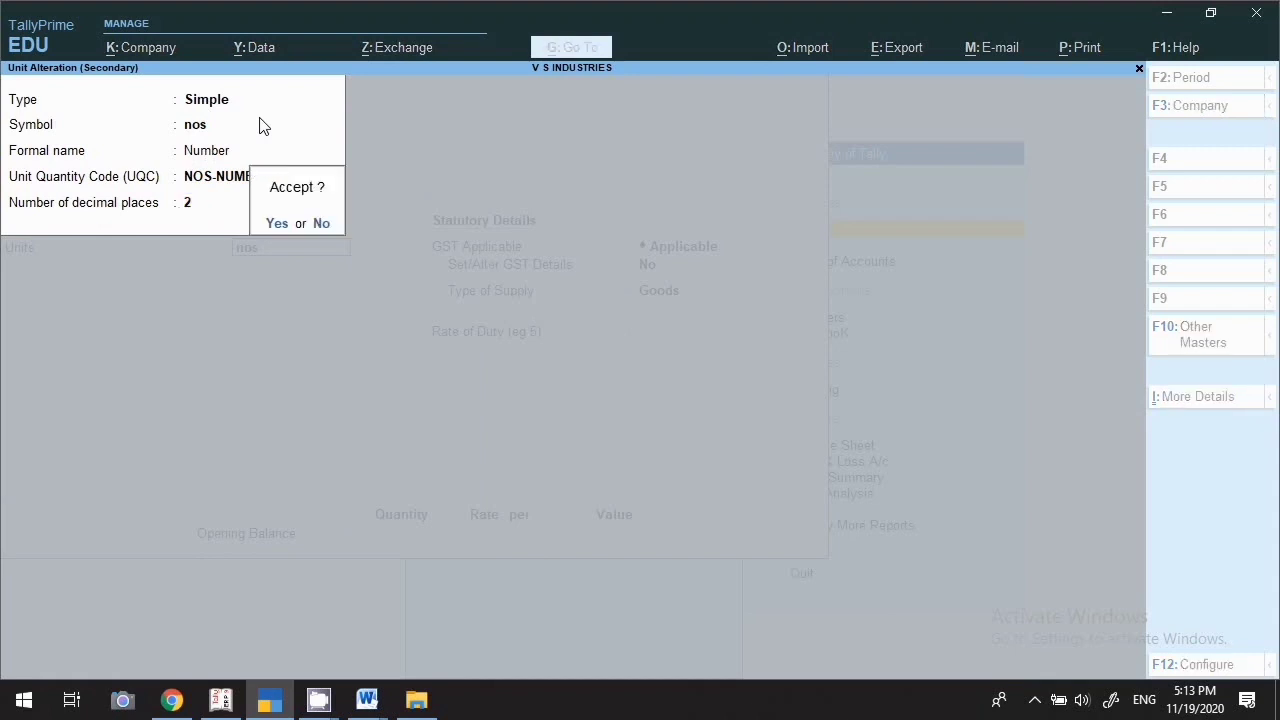
key("Return")
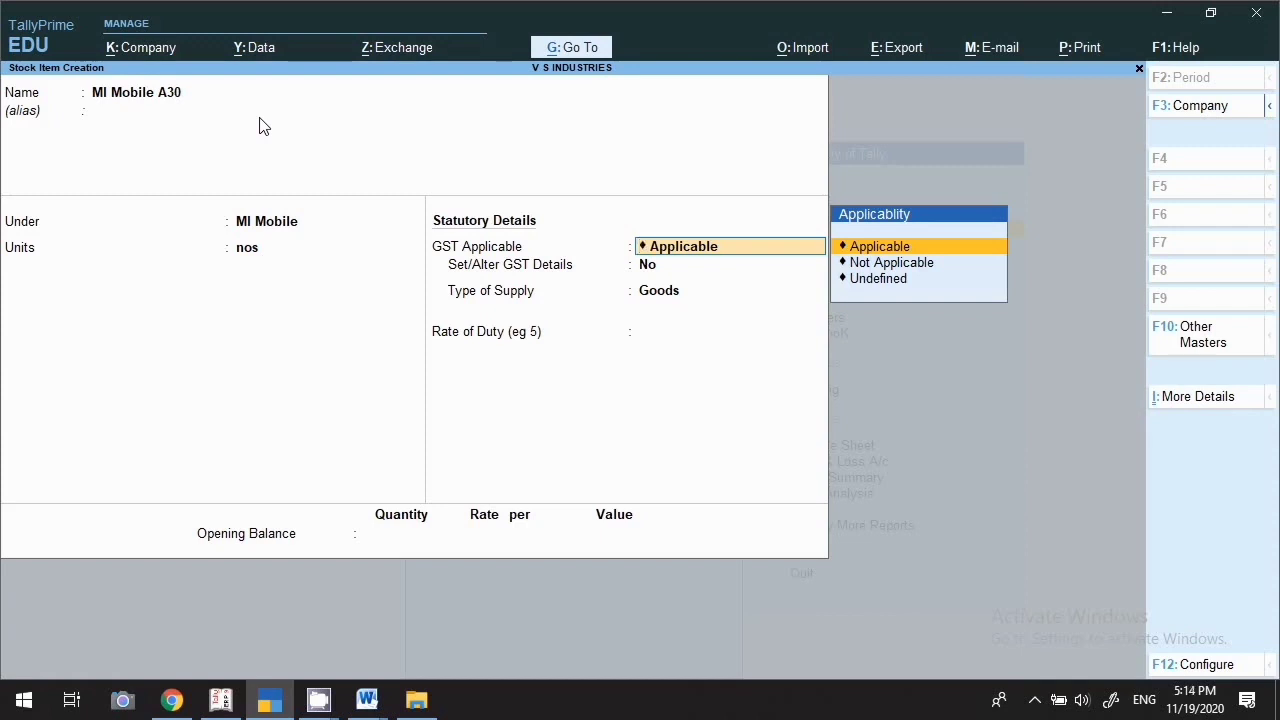
key("Return")
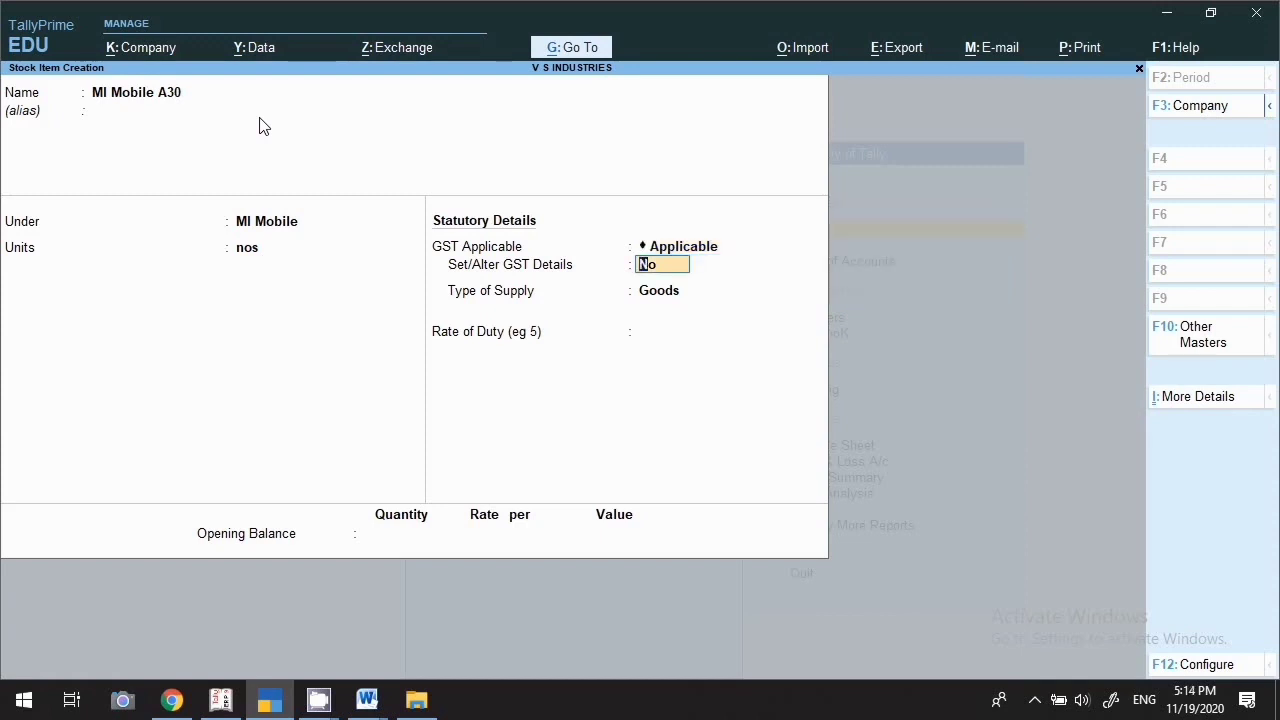
Open the item's GST details and set calculation type On Value and taxability Taxable
type("y")
key("Return")
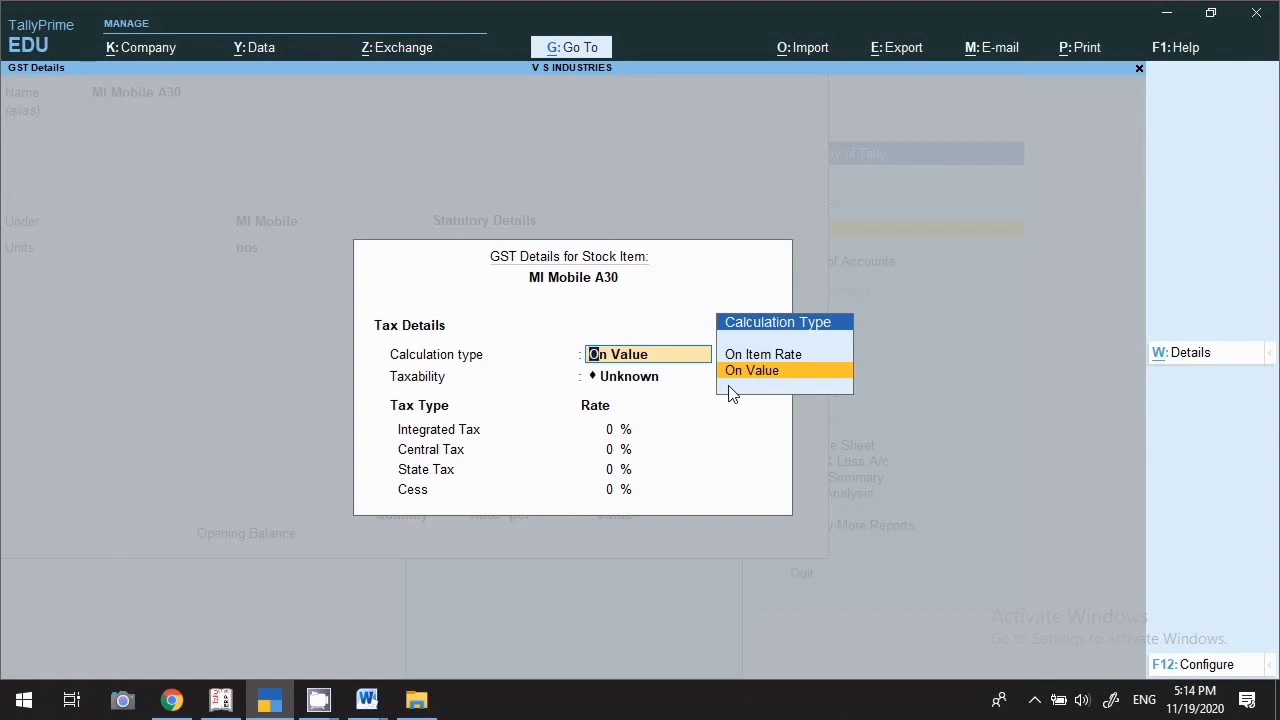
key("Up")
key("Down")
key("Return")
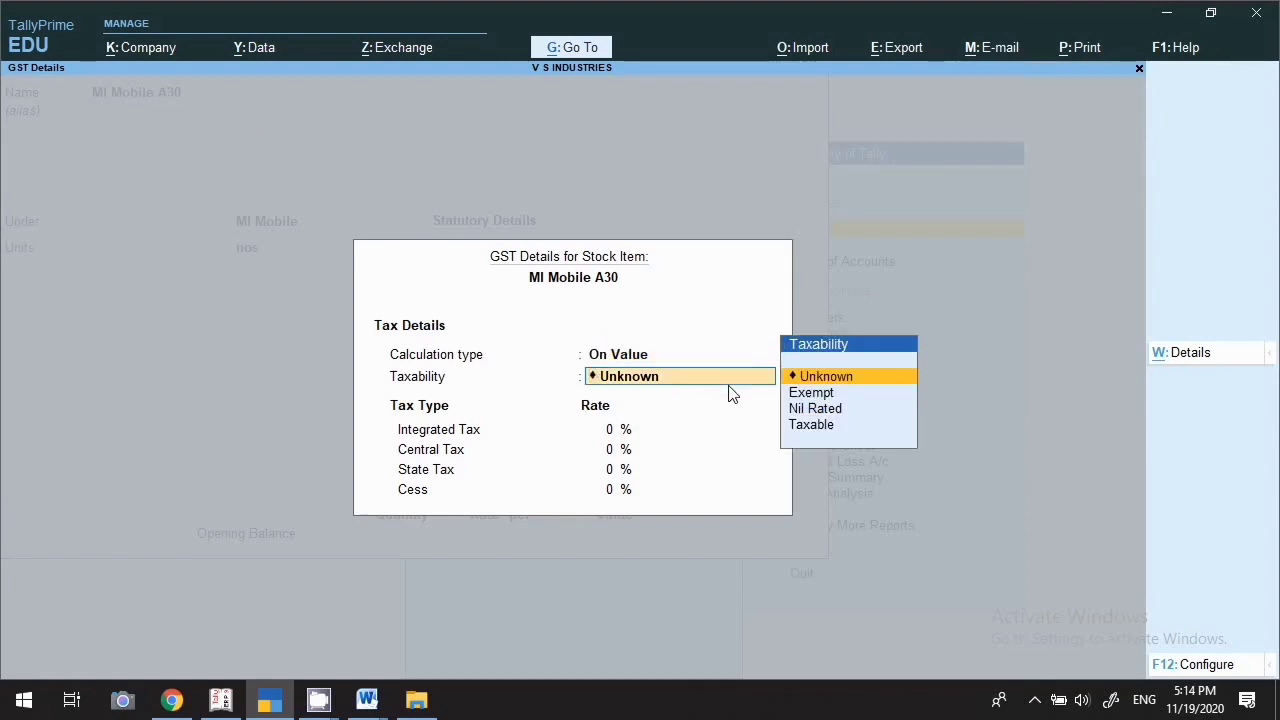
key("Down")
key("Down")
key("Down")
key("Return")
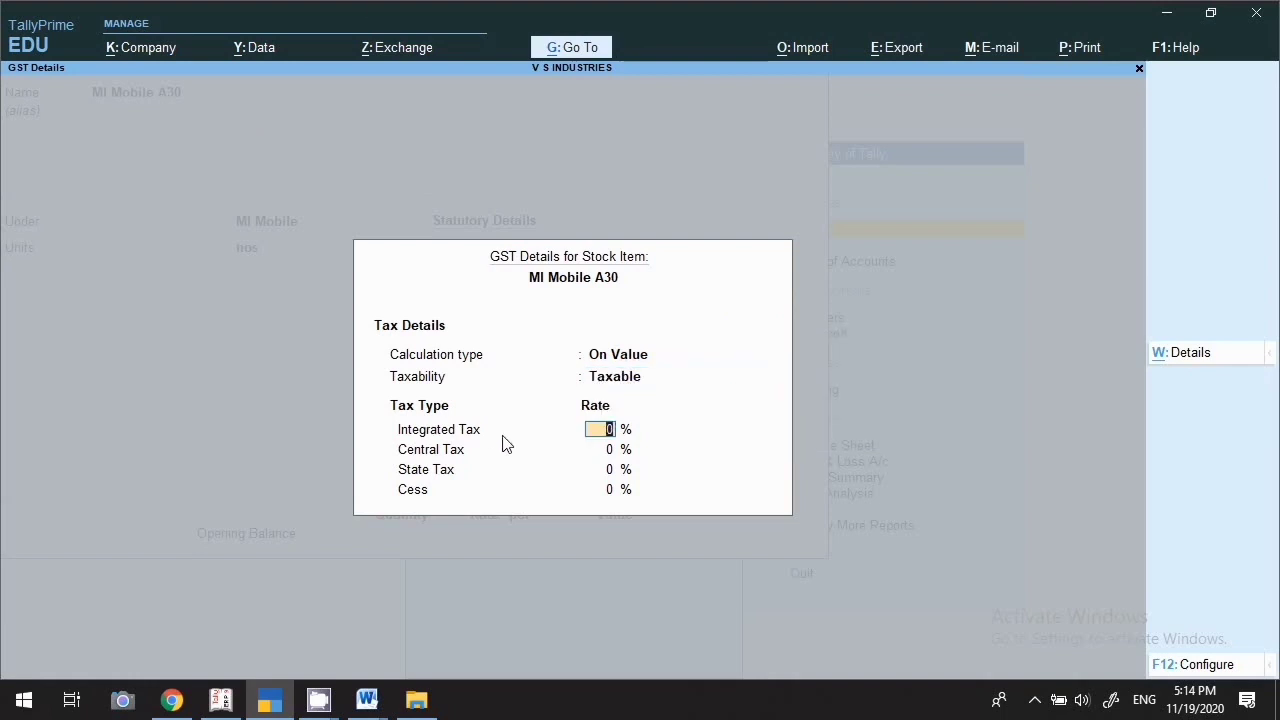
In GST configuration, enable HSN/SAC details and type of goods, leaving reverse charge off
left_click(1194, 667)
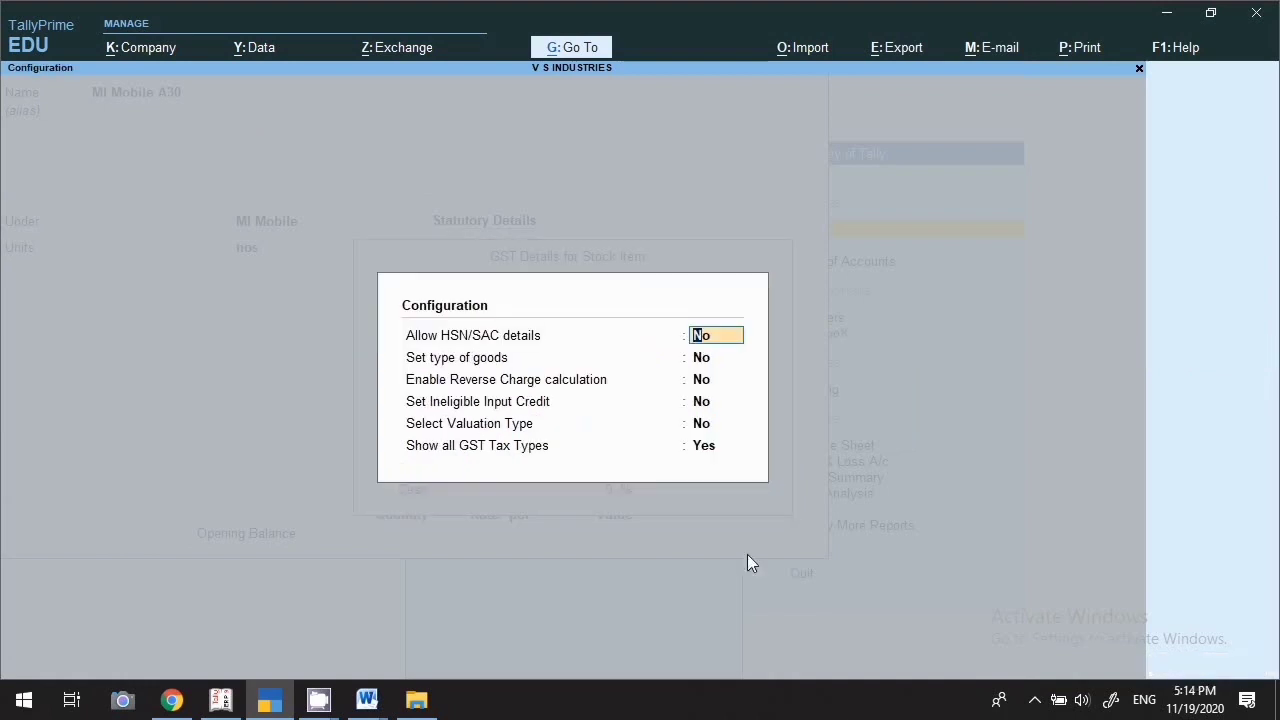
type("y")
key("Return")
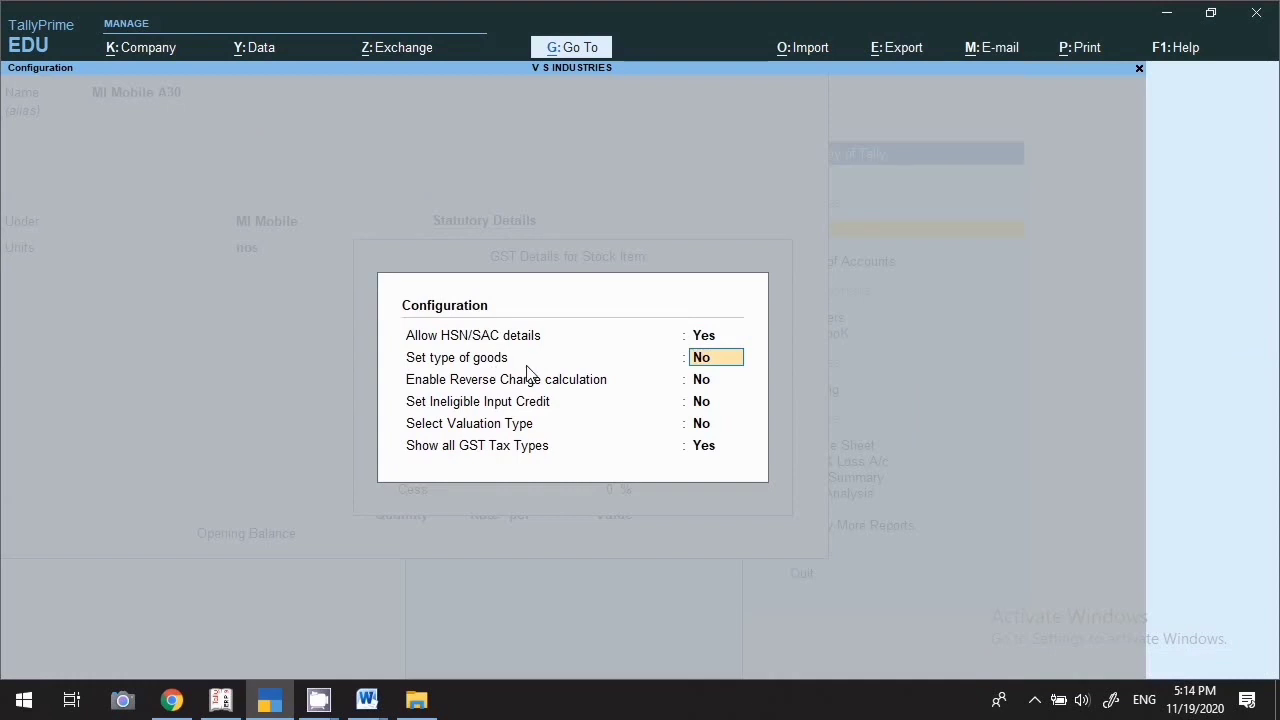
type("y")
key("Return")
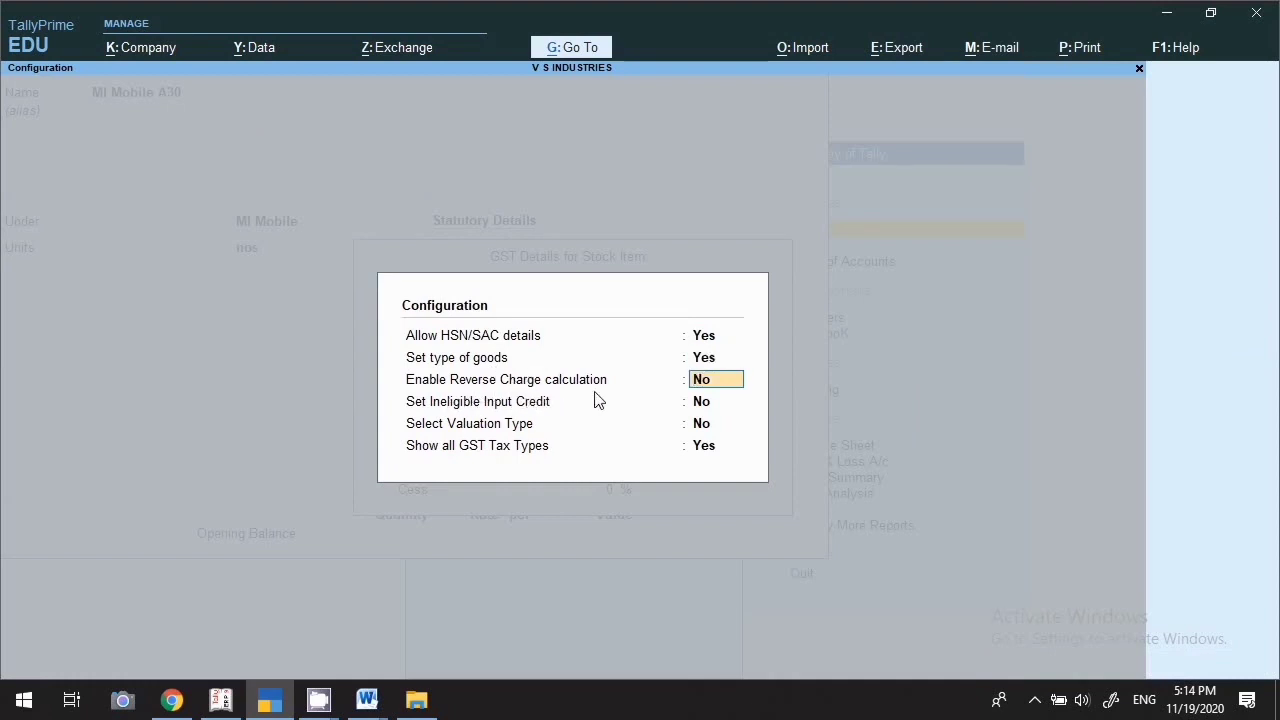
key("Return")
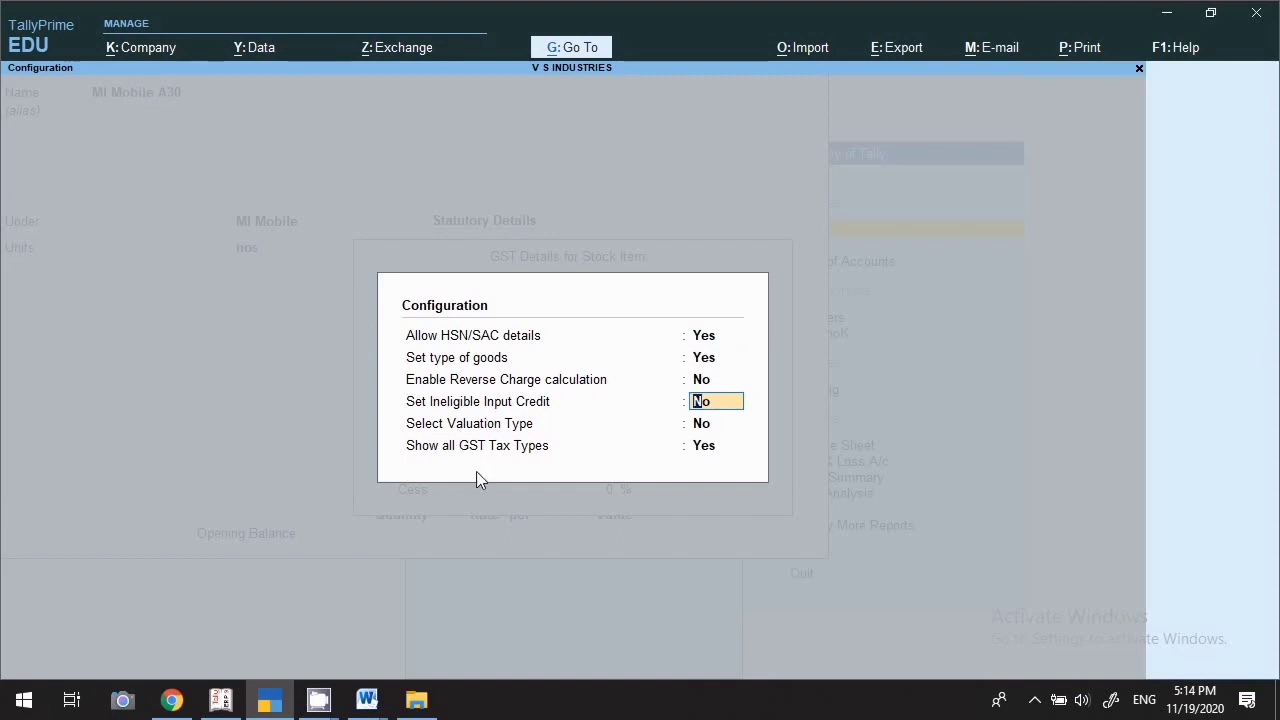
key("Return")
key("Return")
key("Return")
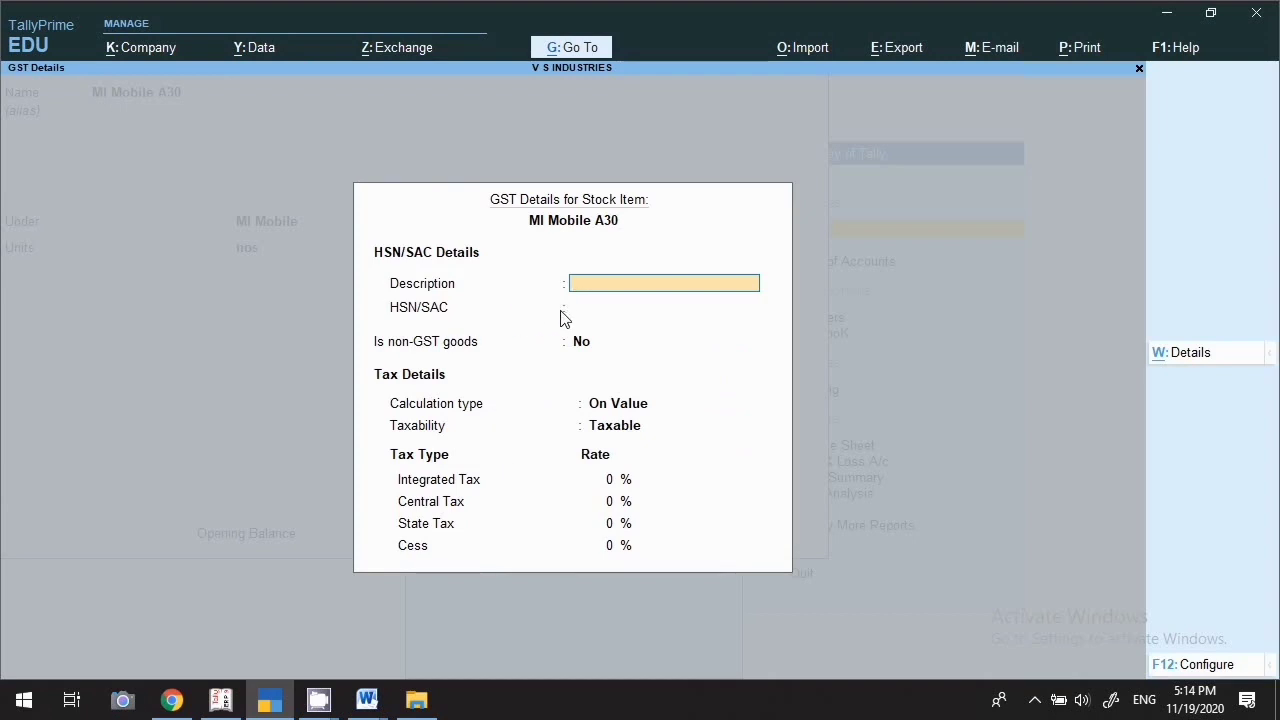
Enter description Mobile, HSN/SAC 8571 and 18% integrated tax in GST details
type("Mobile")
key("Return")
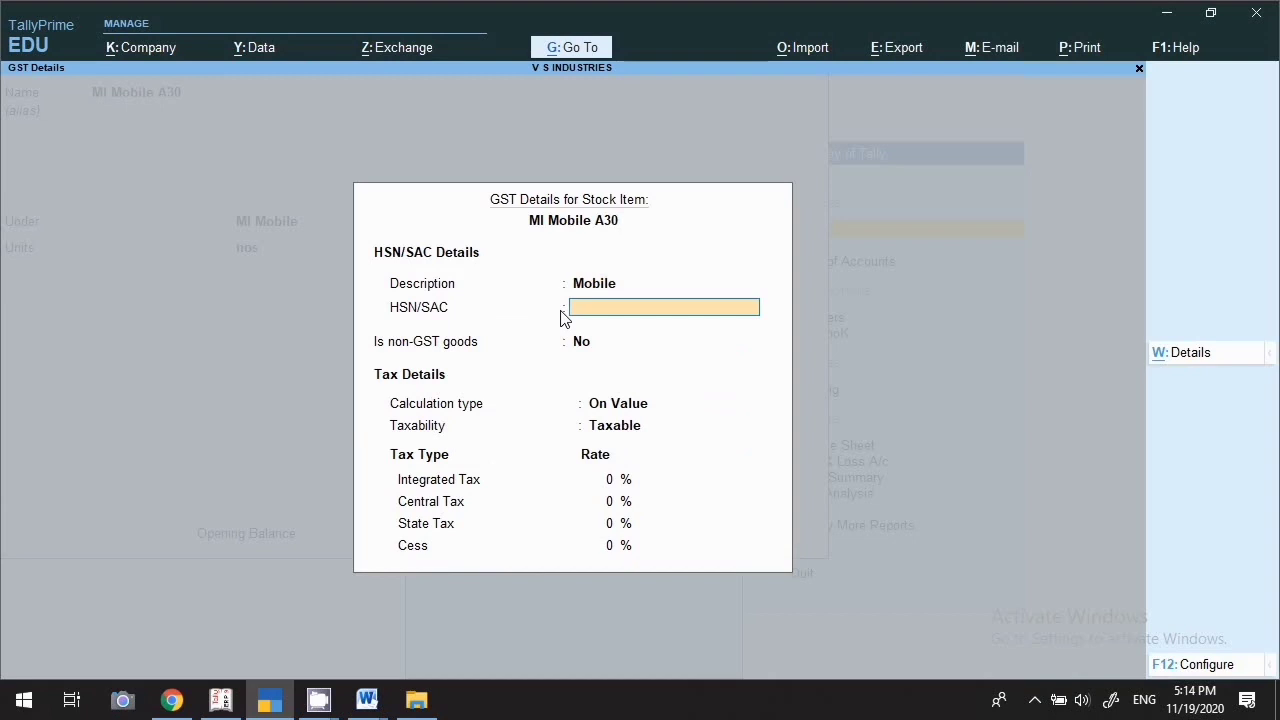
type("8571")
key("Return")
key("Return")
key("Return")
key("Return")
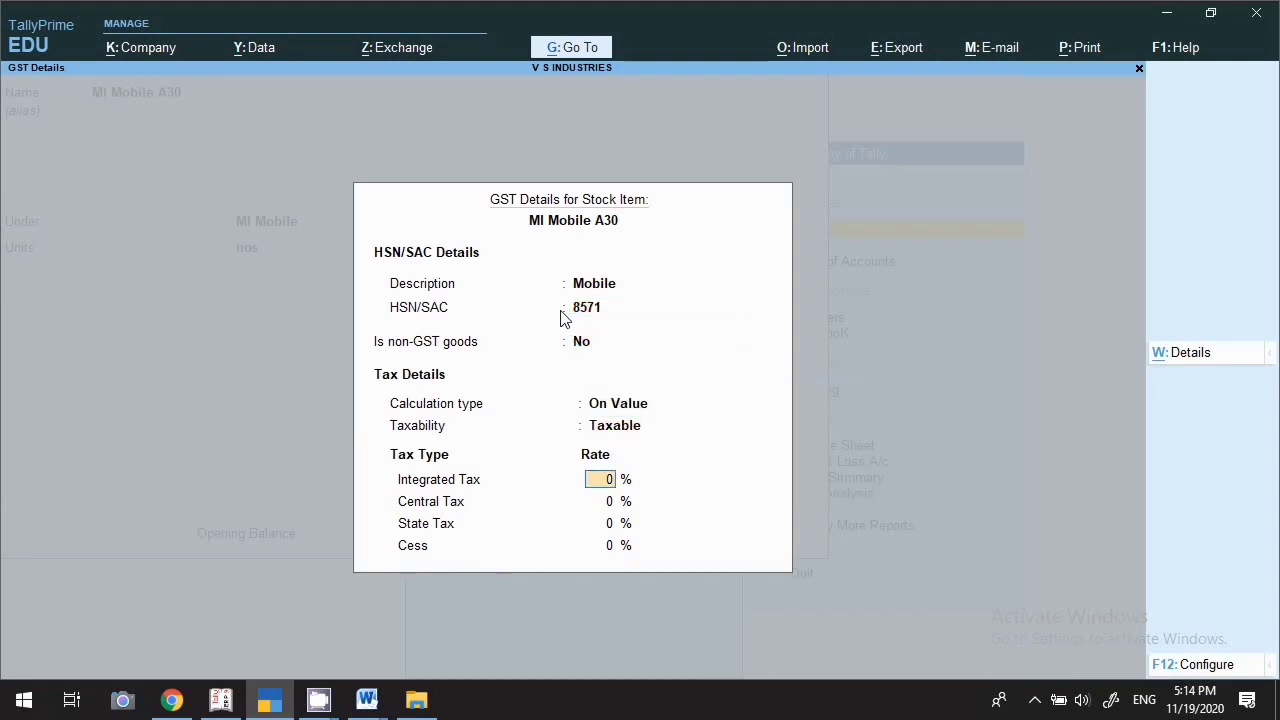
type("118")
key("BackSpace")
key("BackSpace")
type("8")
key("Return")
key("Return")
key("Return")
key("Return")
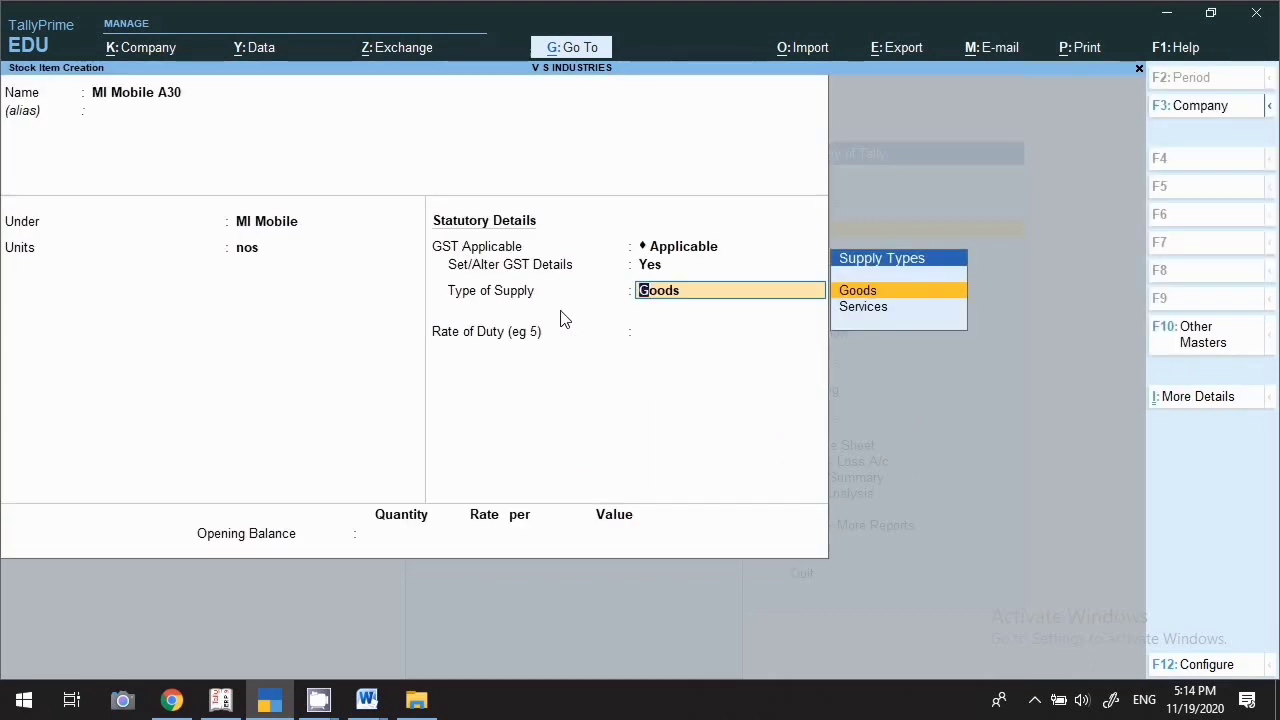
Keep supply type Goods and duty rate 0, then finish the item for saving
key("Return")
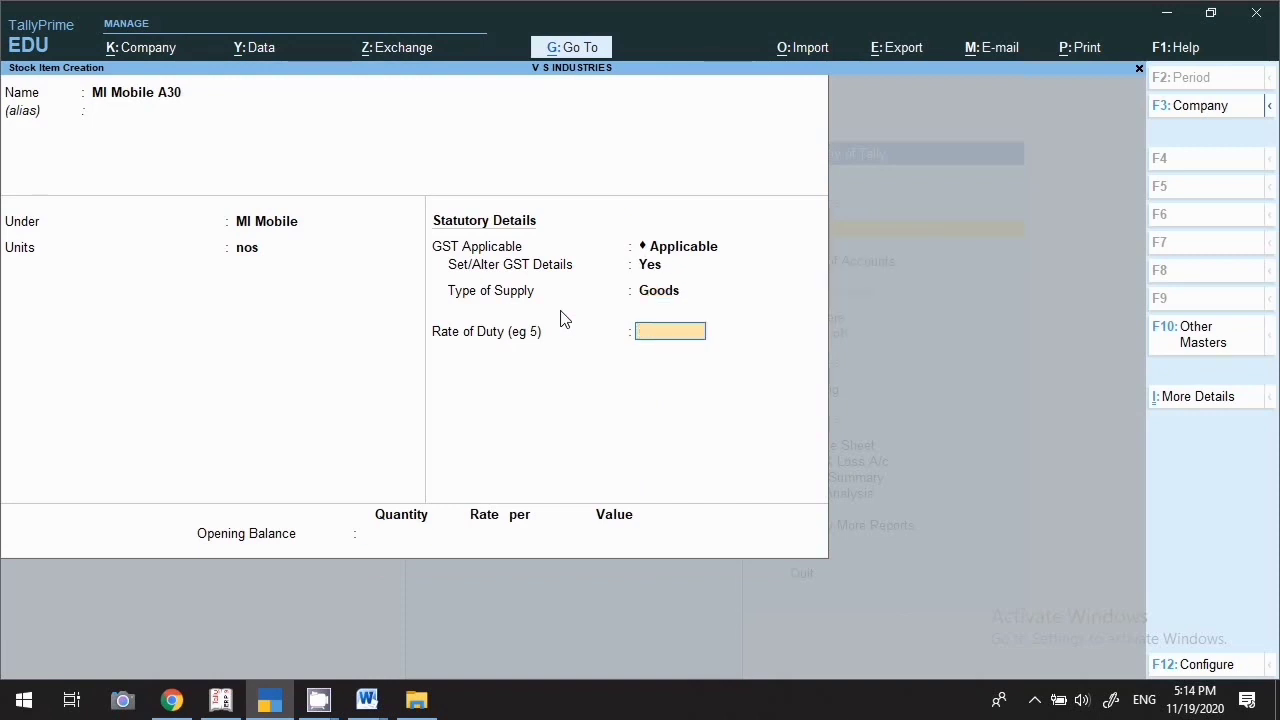
key("Return")
key("Return")
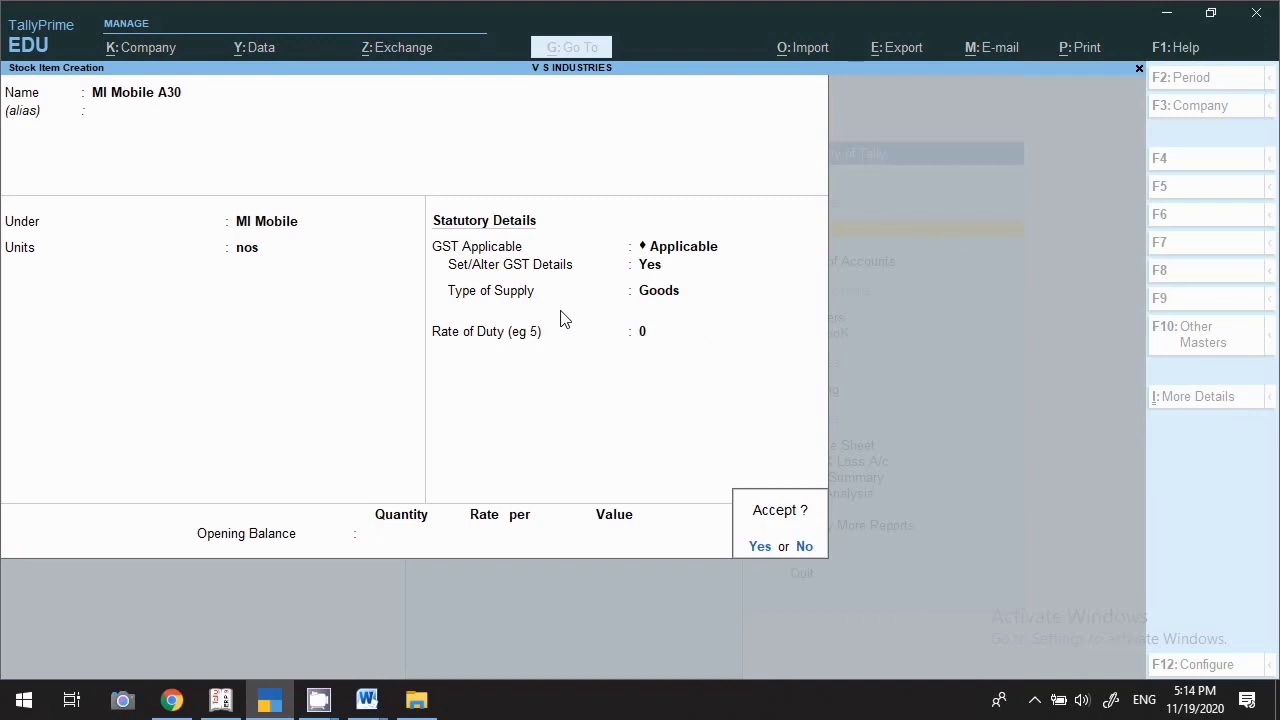
key("Escape")
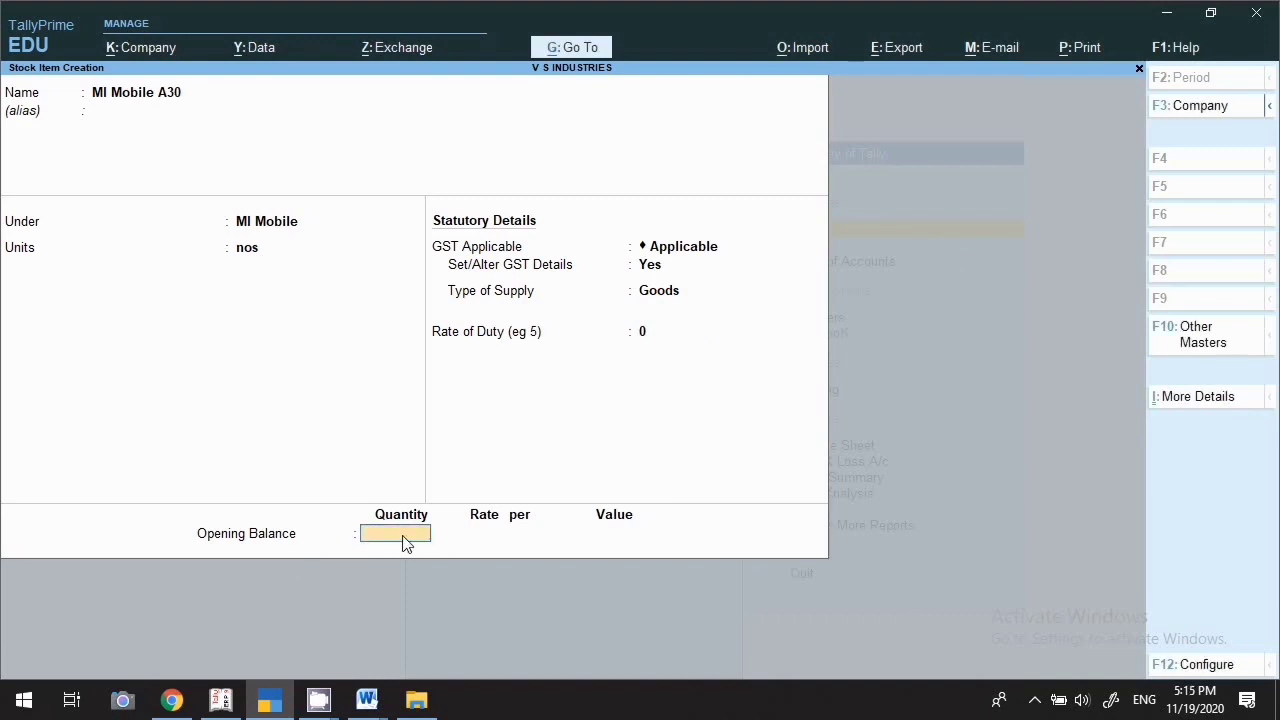
key("Return")
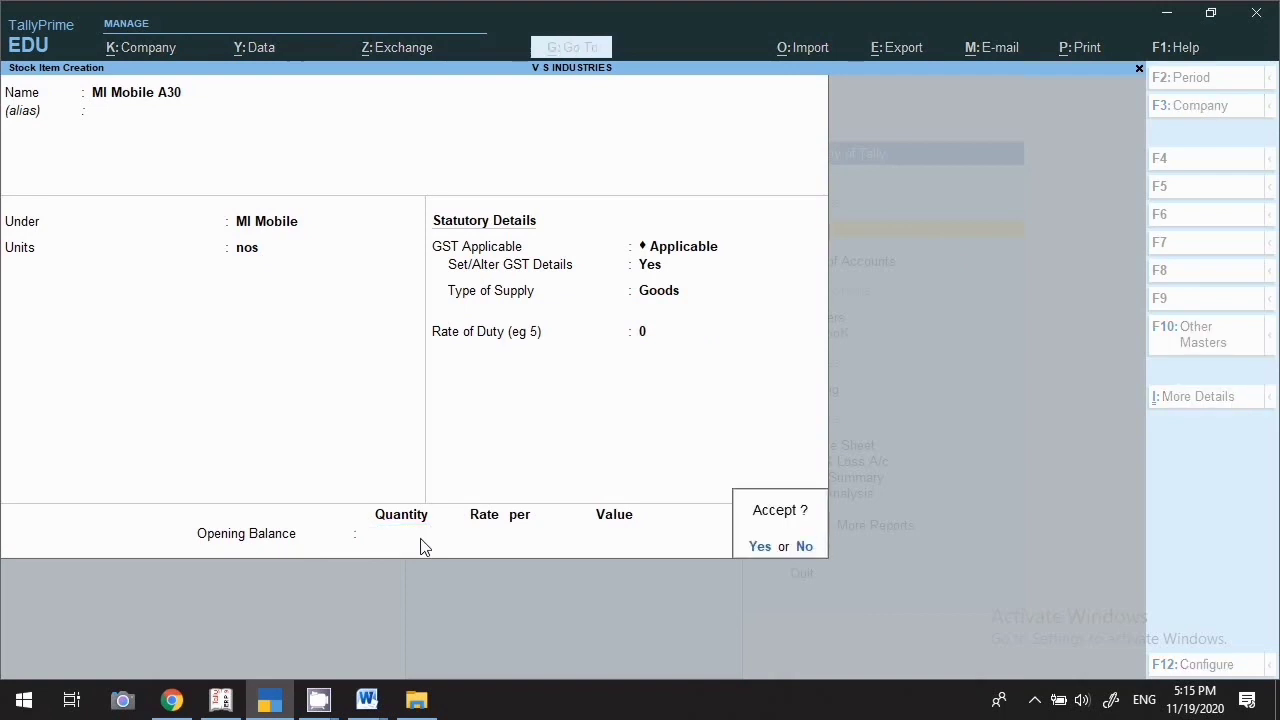
Start stock item 'Mogra Aggerbathies' with alias 01 under the Aggerbathies group
type("y")
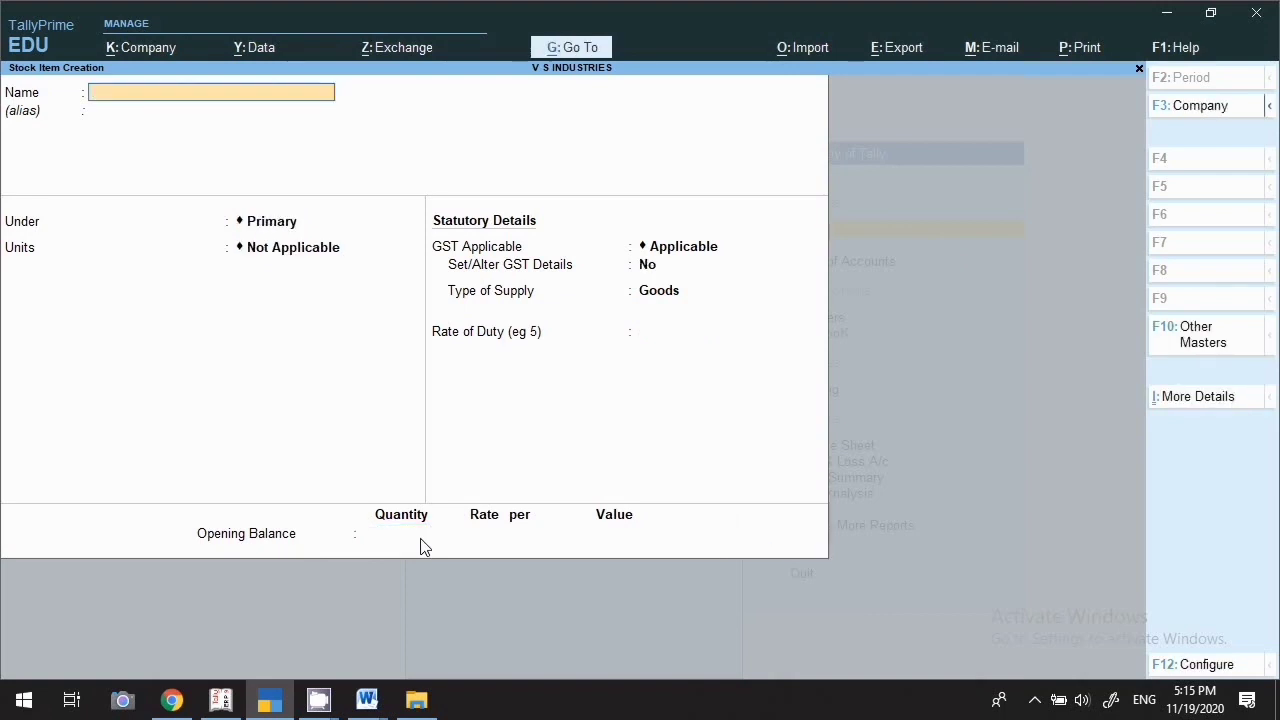
type("Mogra Aggerbathies")
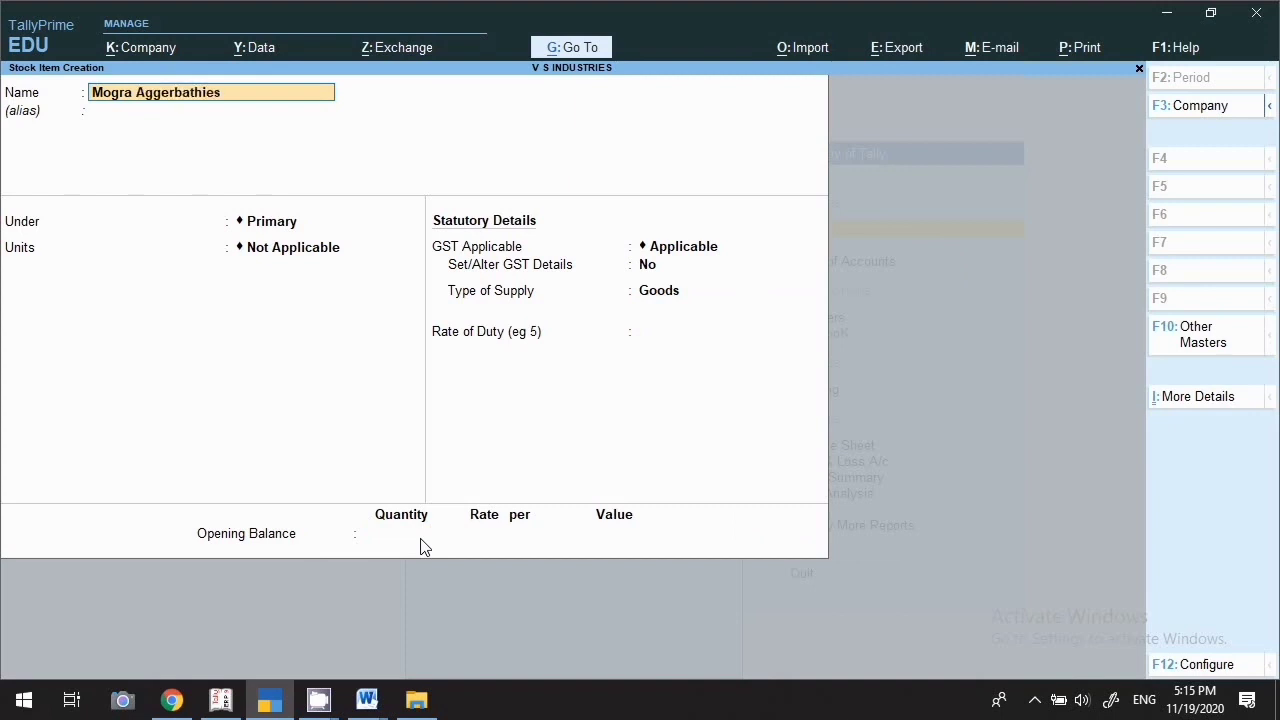
key("Return")
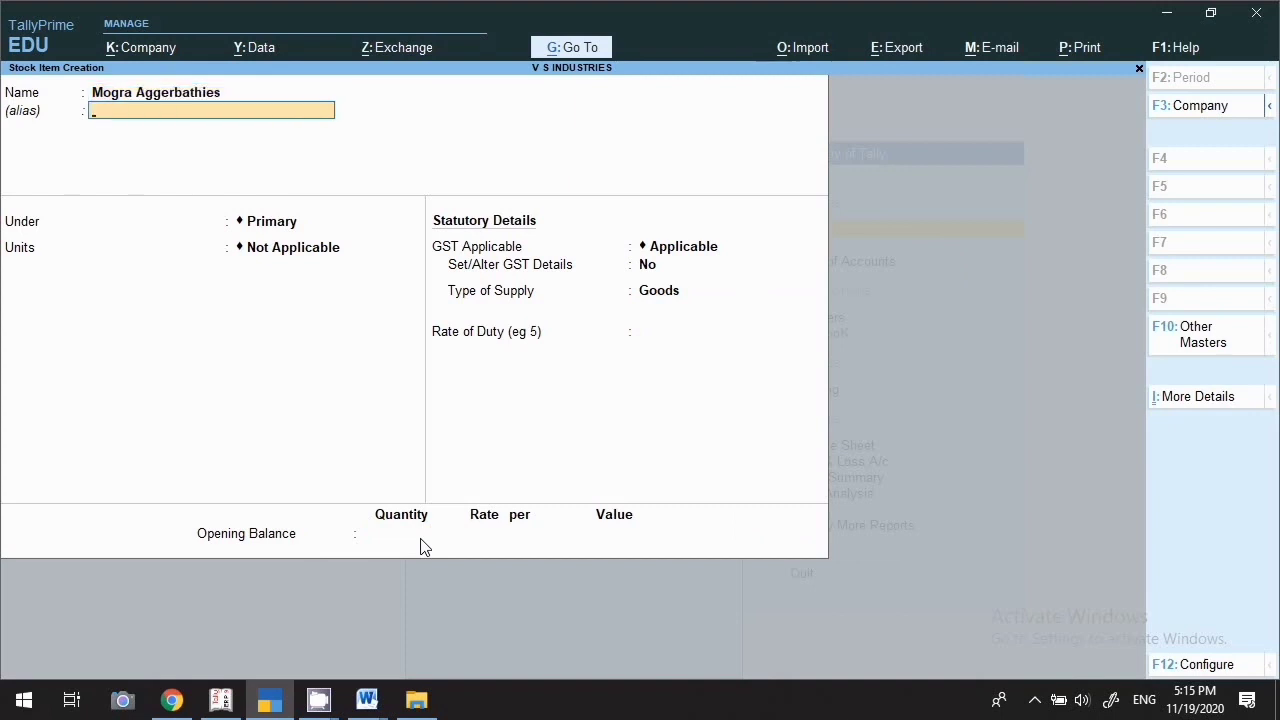
type("01")
key("Return")
key("Return")
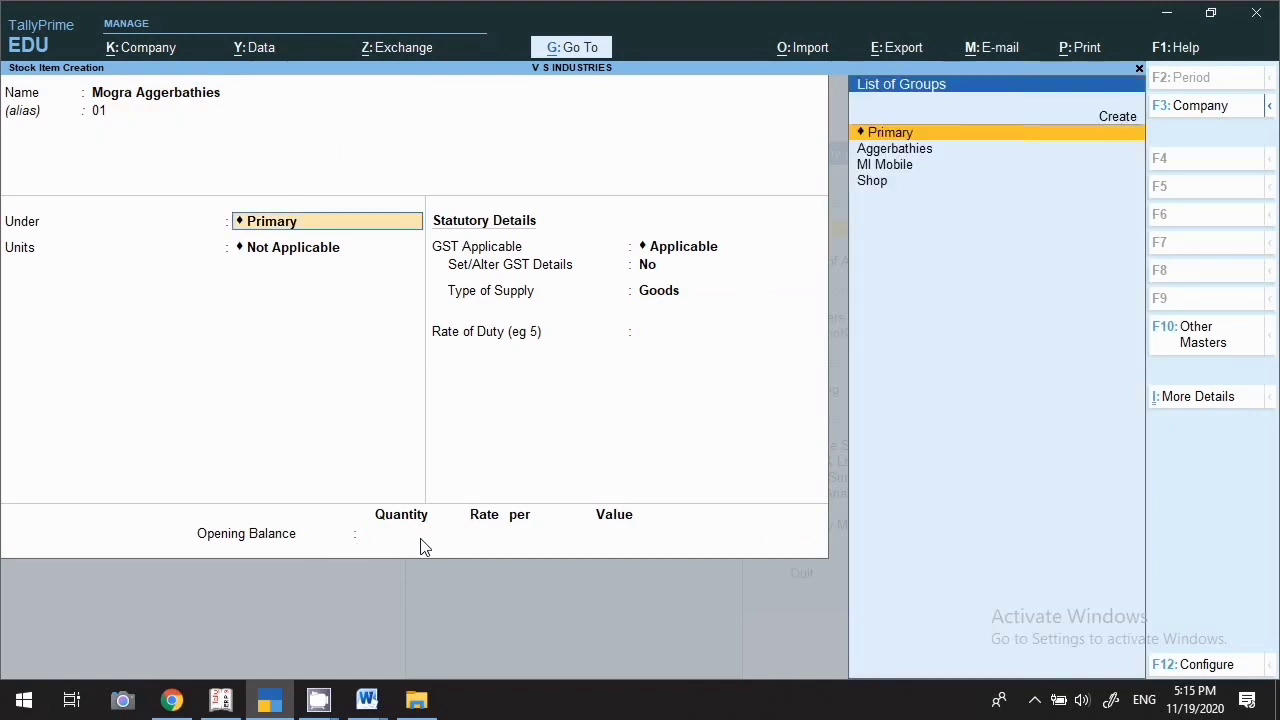
key("Down")
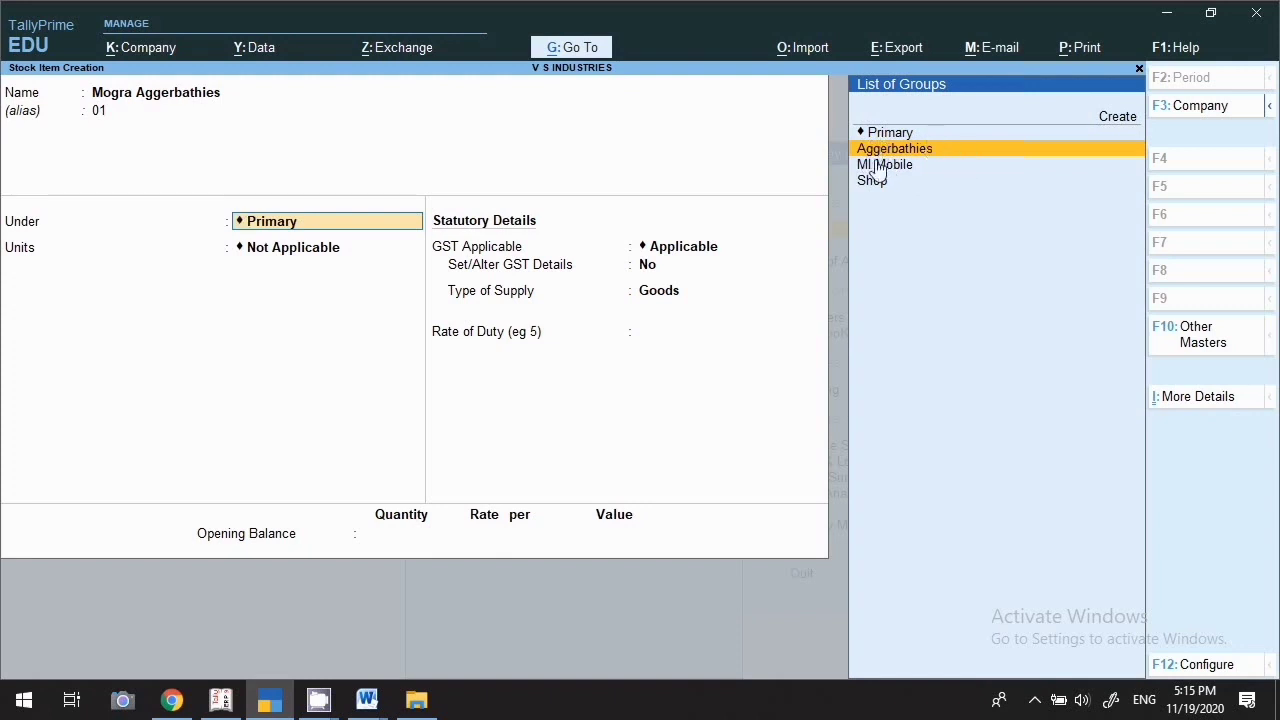
key("Return")
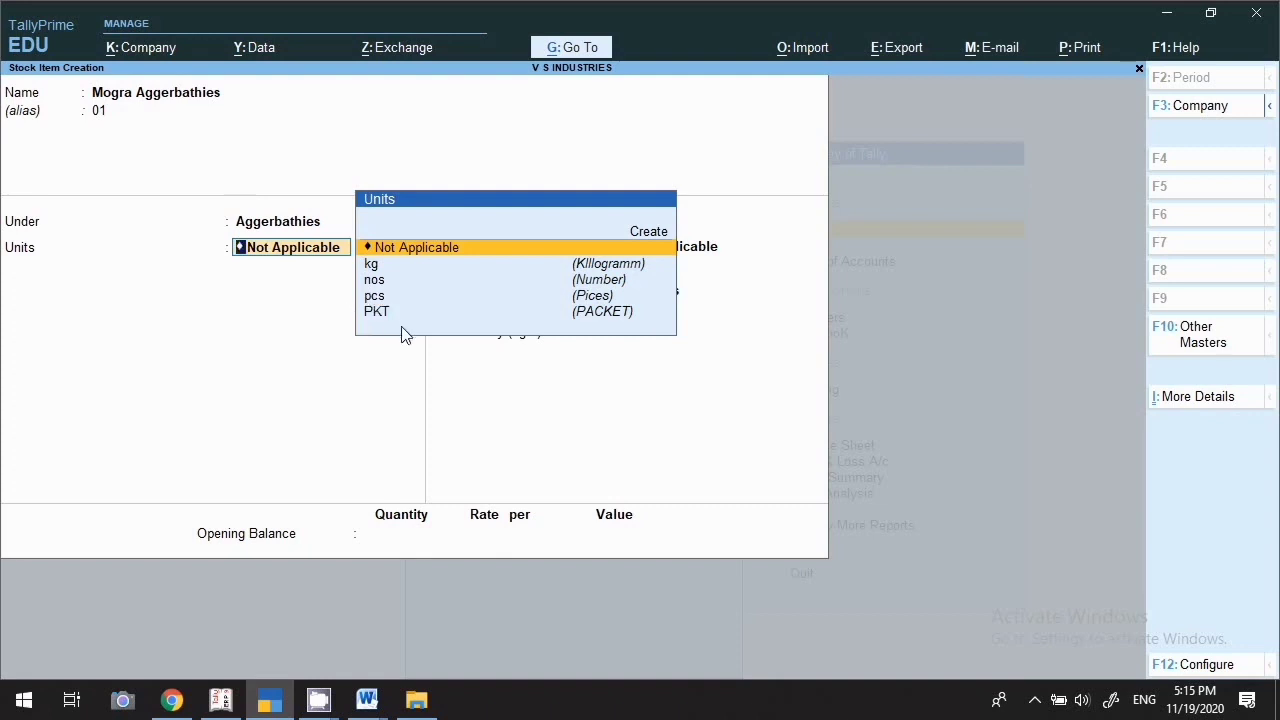
Create unit 'roll' with formal name Roller, UQC ROL-ROLLS and 0 decimal places
key("alt+c")
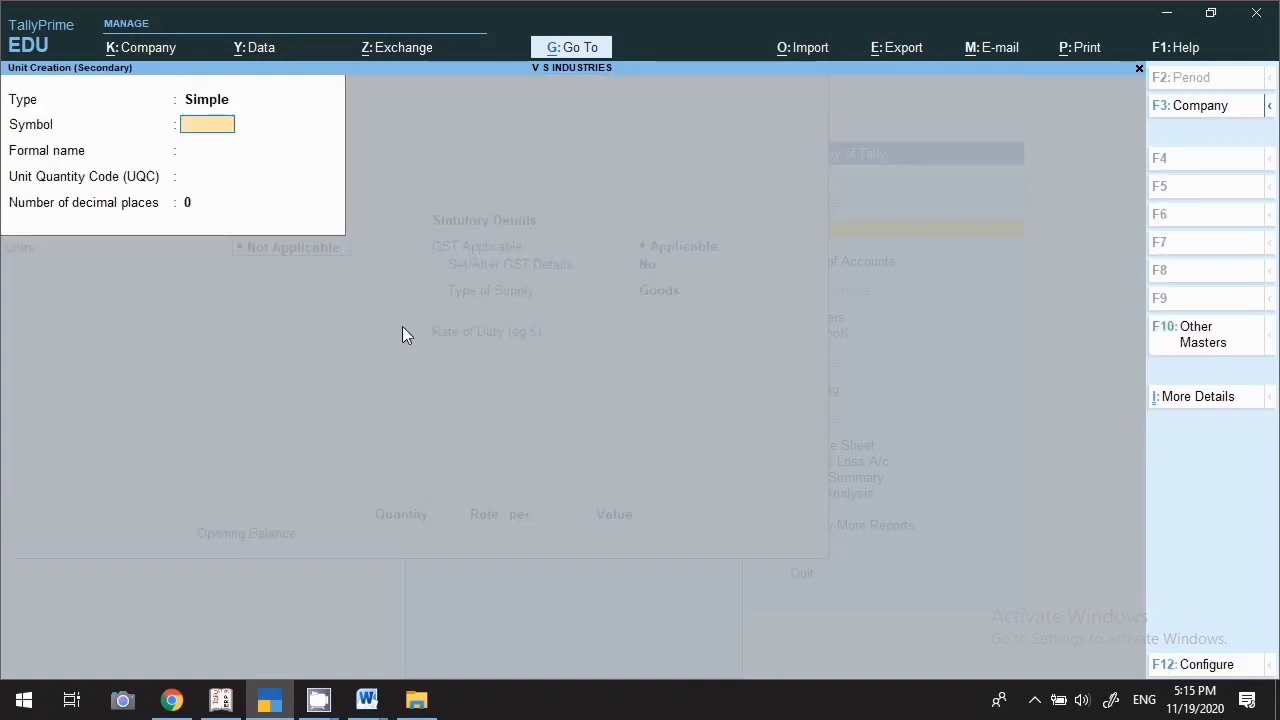
type("roll")
key("Return")
type("R")
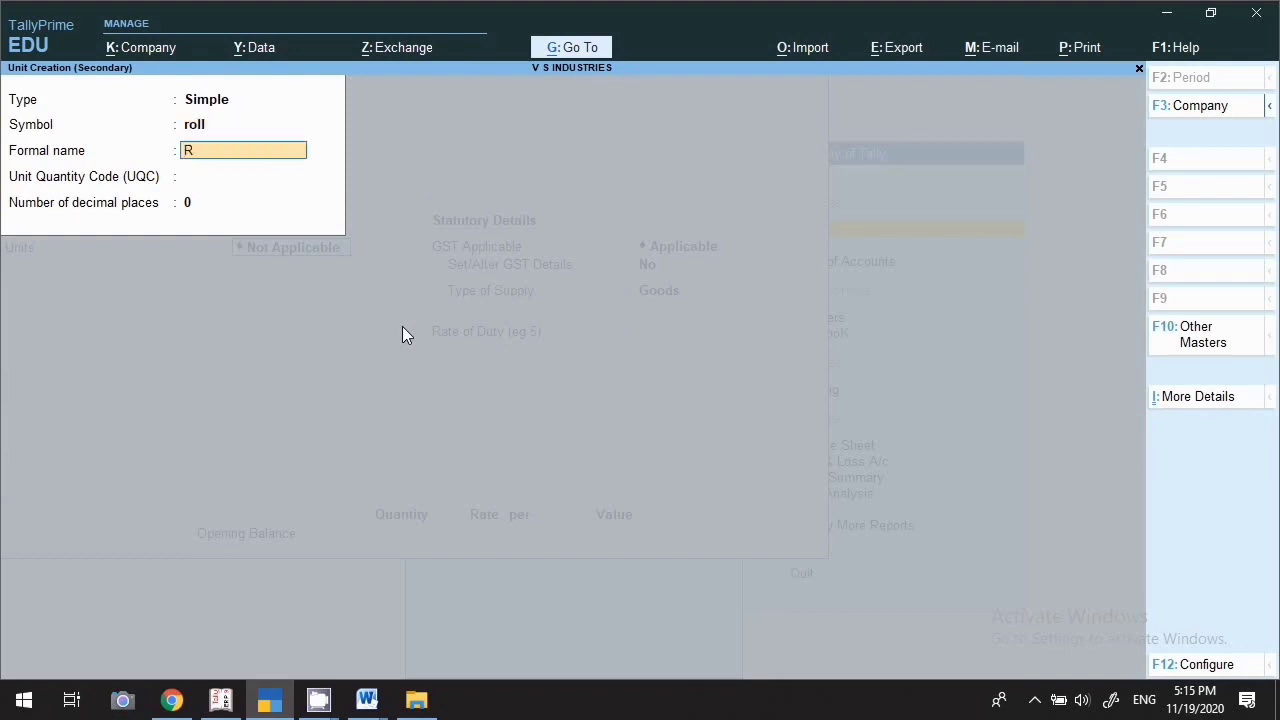
type("oller")
key("BackSpace")
key("BackSpace")
type("ler")
key("Return")
type("ro")
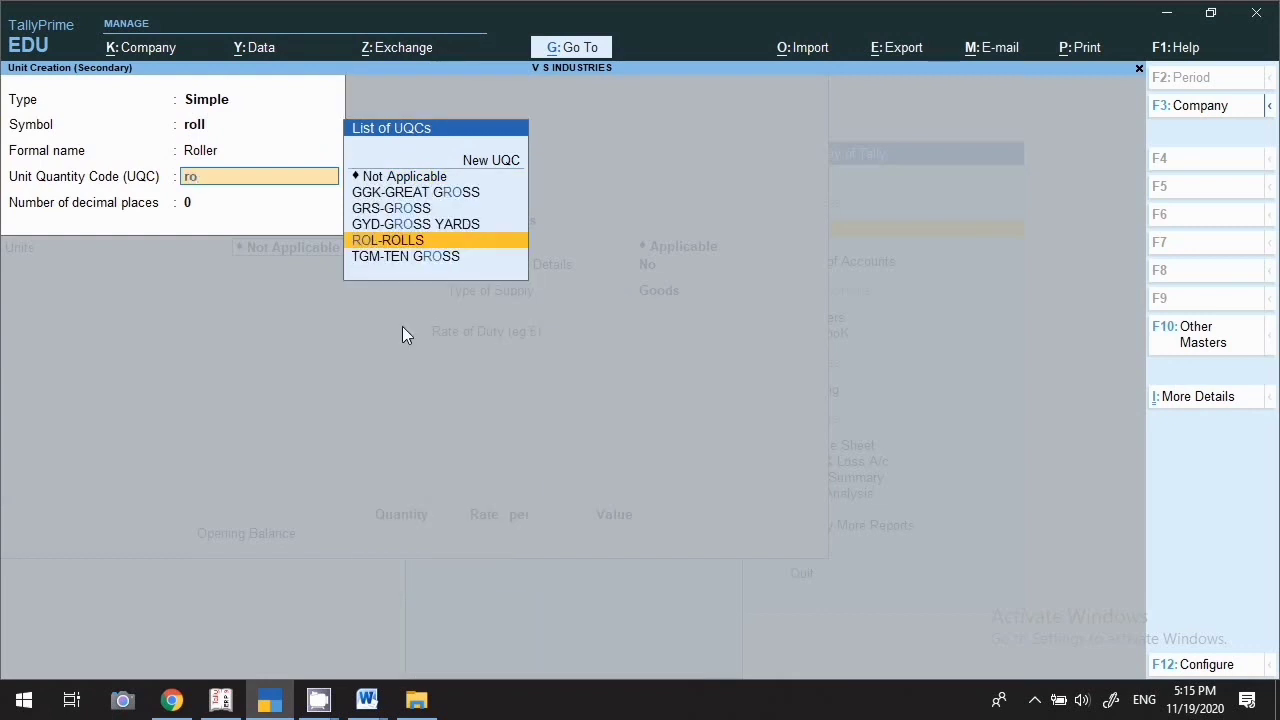
key("Return")
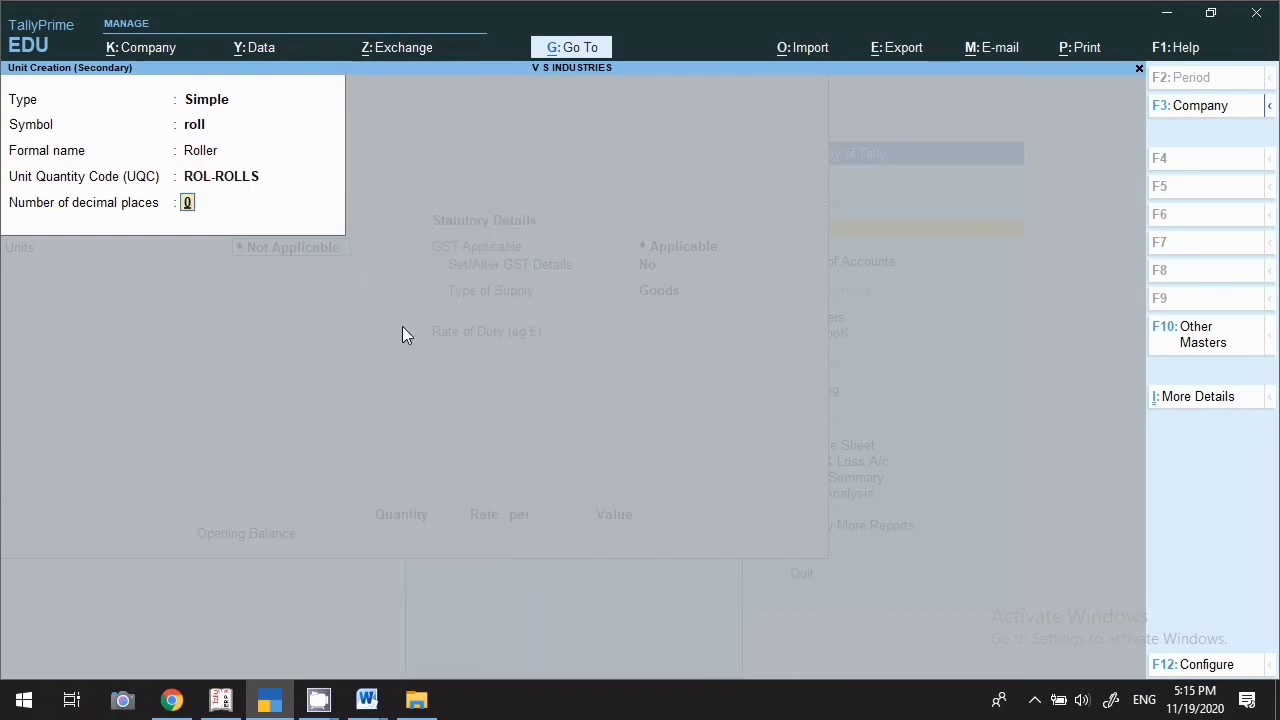
key("Return")
key("Return")
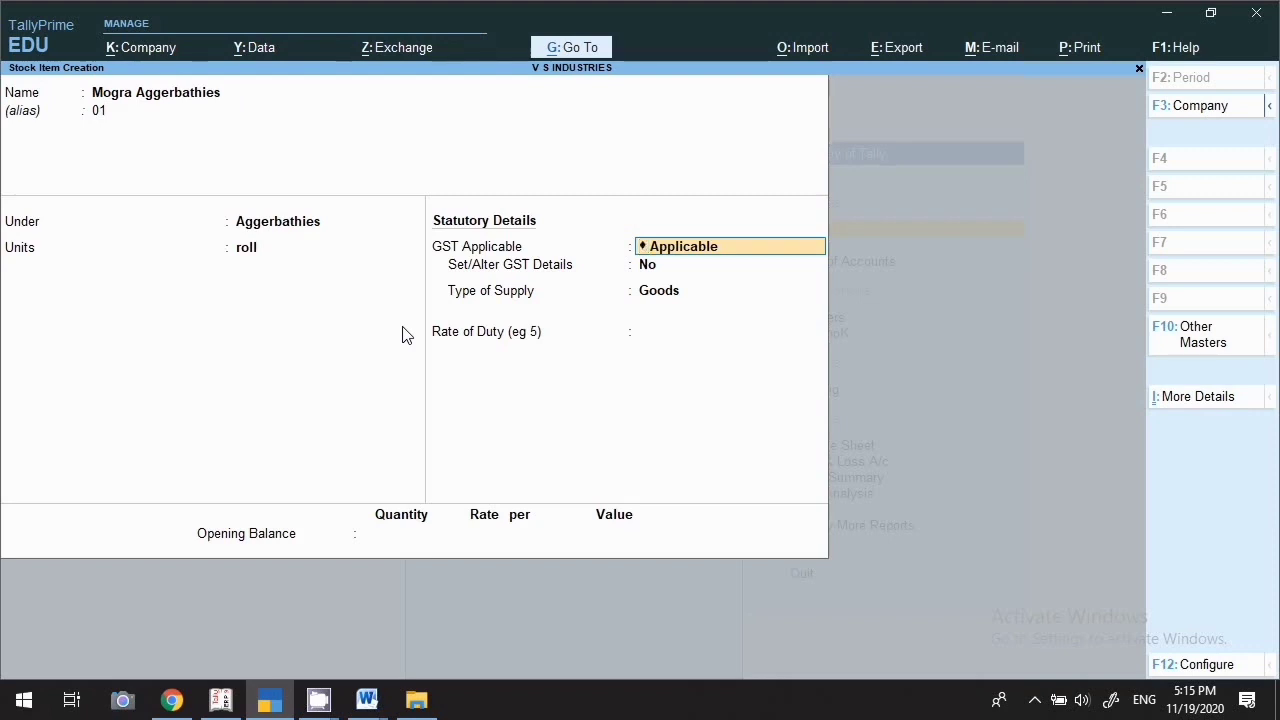
Open GST details for Mogra Aggerbathies with description Aggerbathies and HSN 851145
key("Return")
type("y")
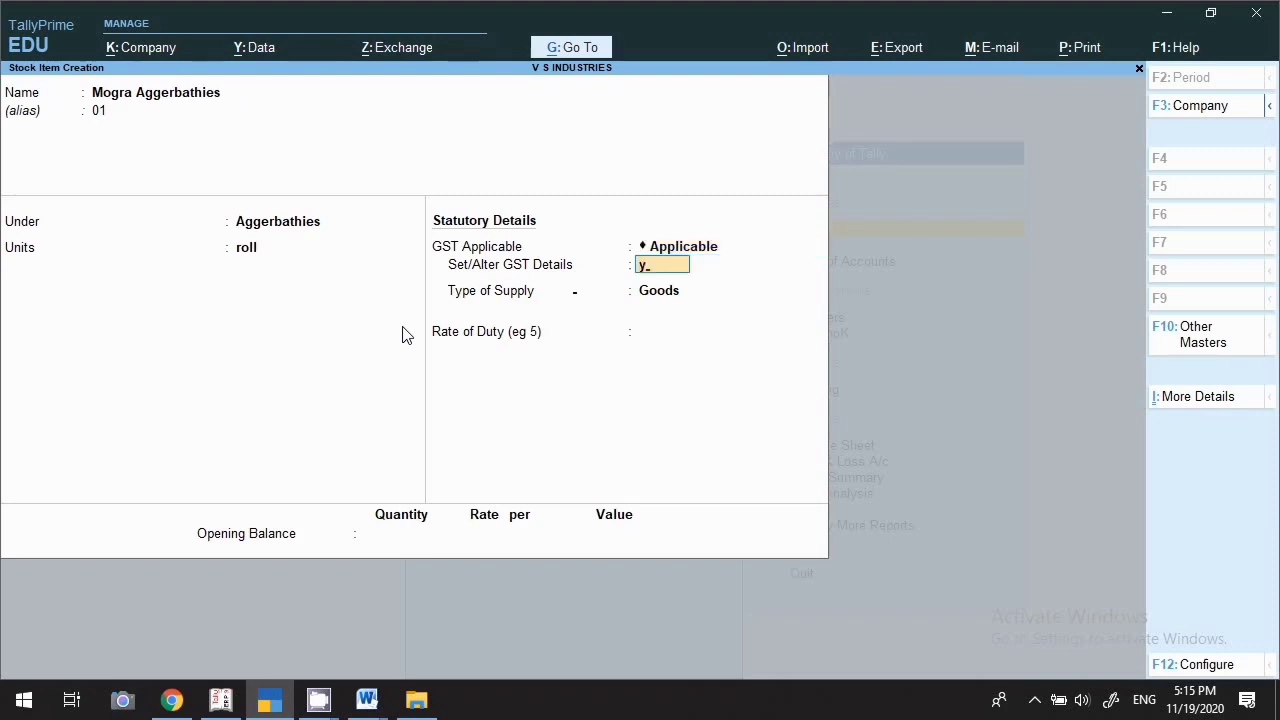
key("Return")
type("A")
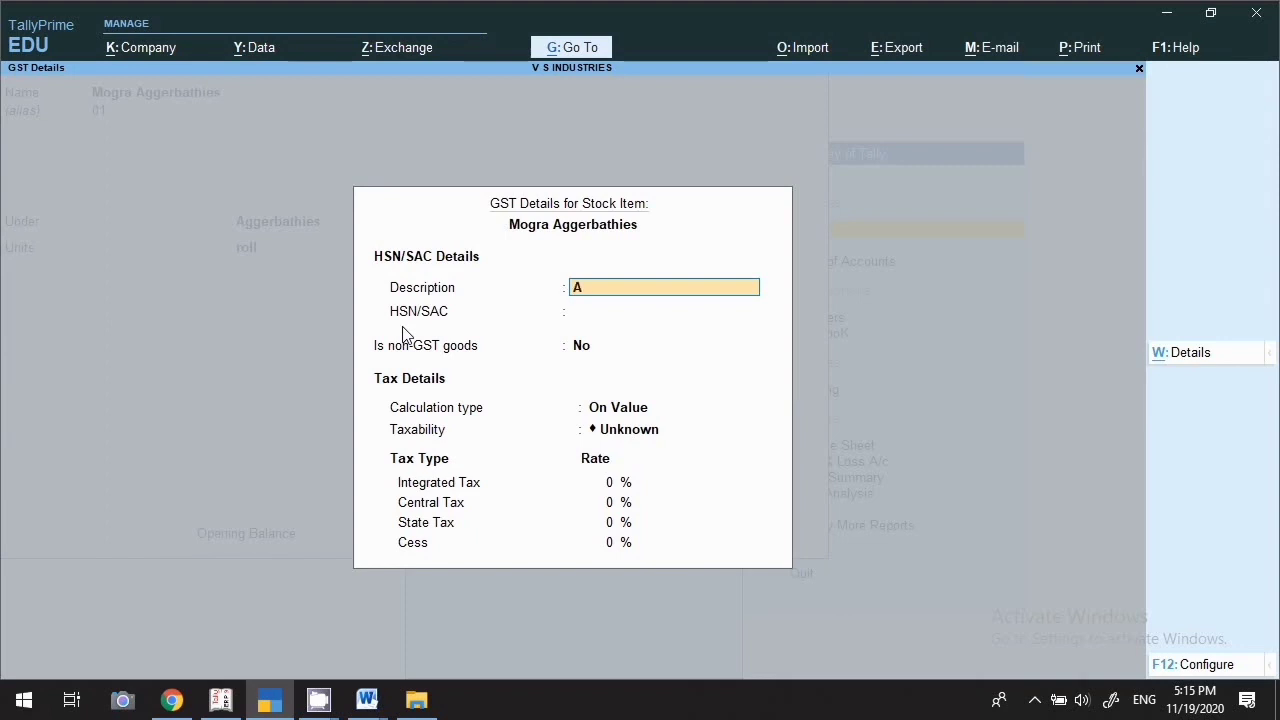
type("ggerbathies")
key("Return")
type("85")
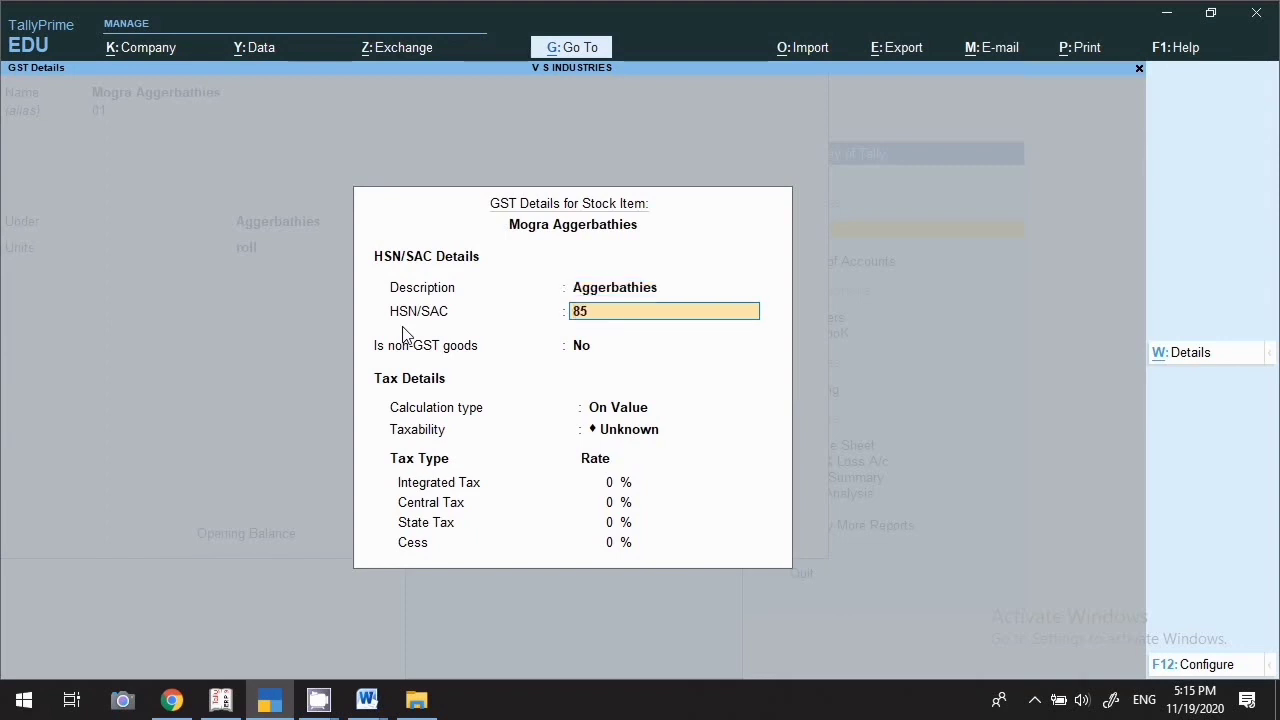
type("1145")
key("Return")
key("Return")
key("Return")
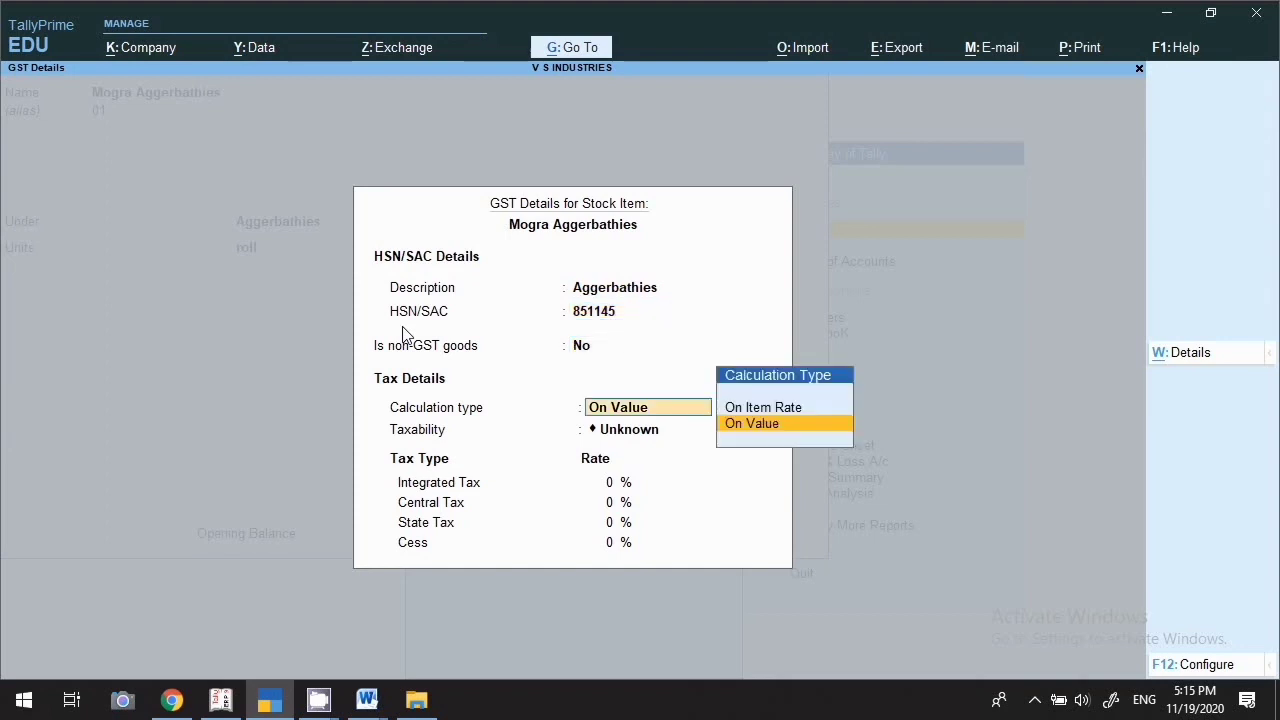
Set taxability Taxable at 5% integrated tax, save the item, and begin naming 'Sandle Soap'
key("Down")
key("Down")
key("Down")
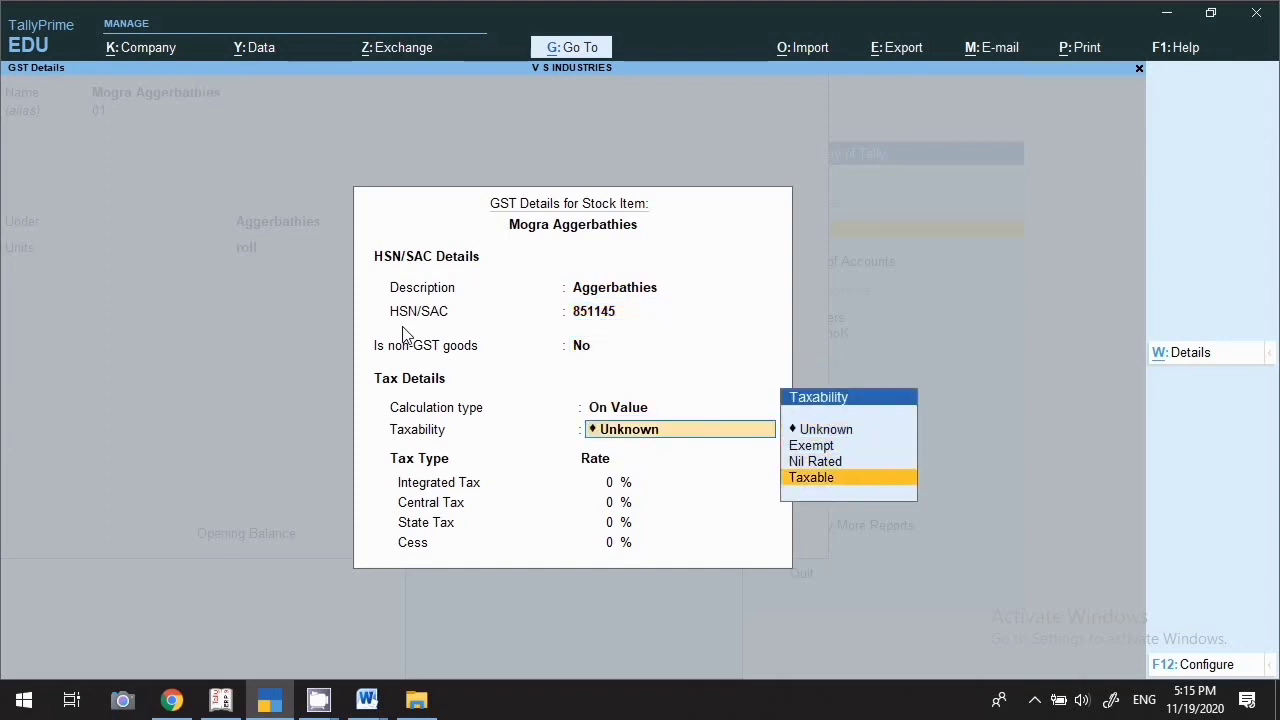
key("Return")
type("5")
key("Return")
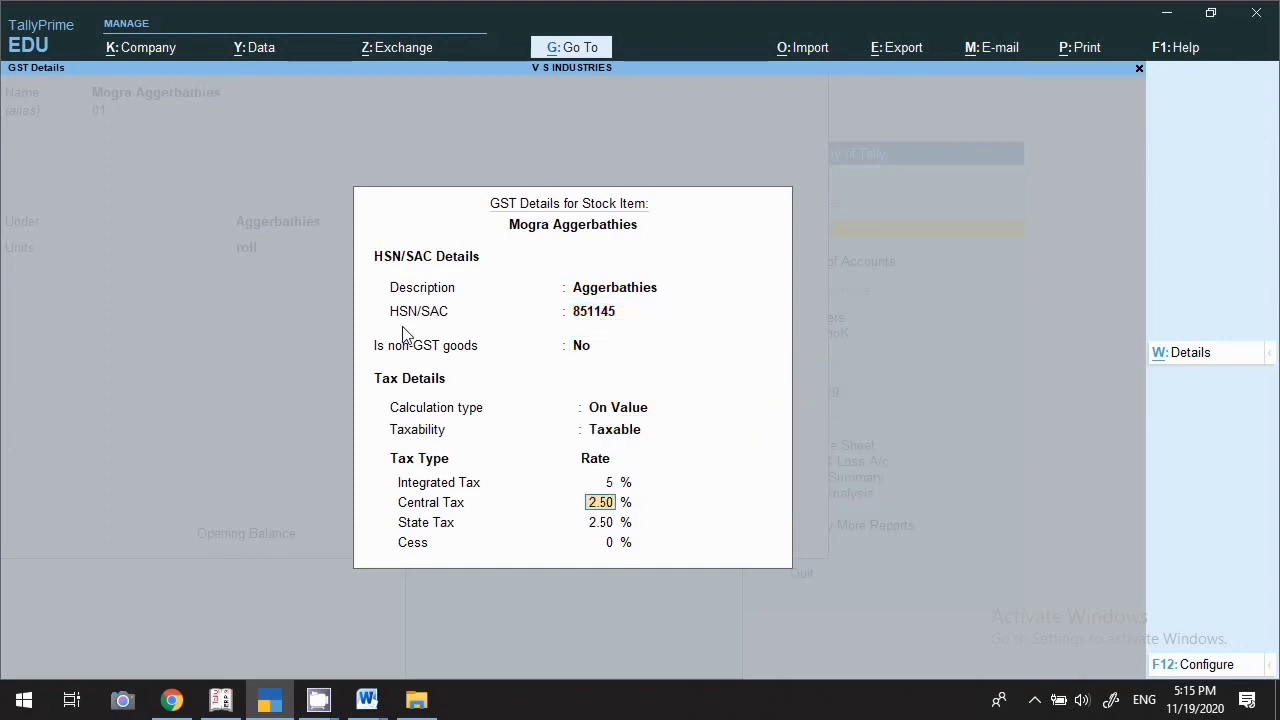
key("Return")
key("Return")
key("Return")
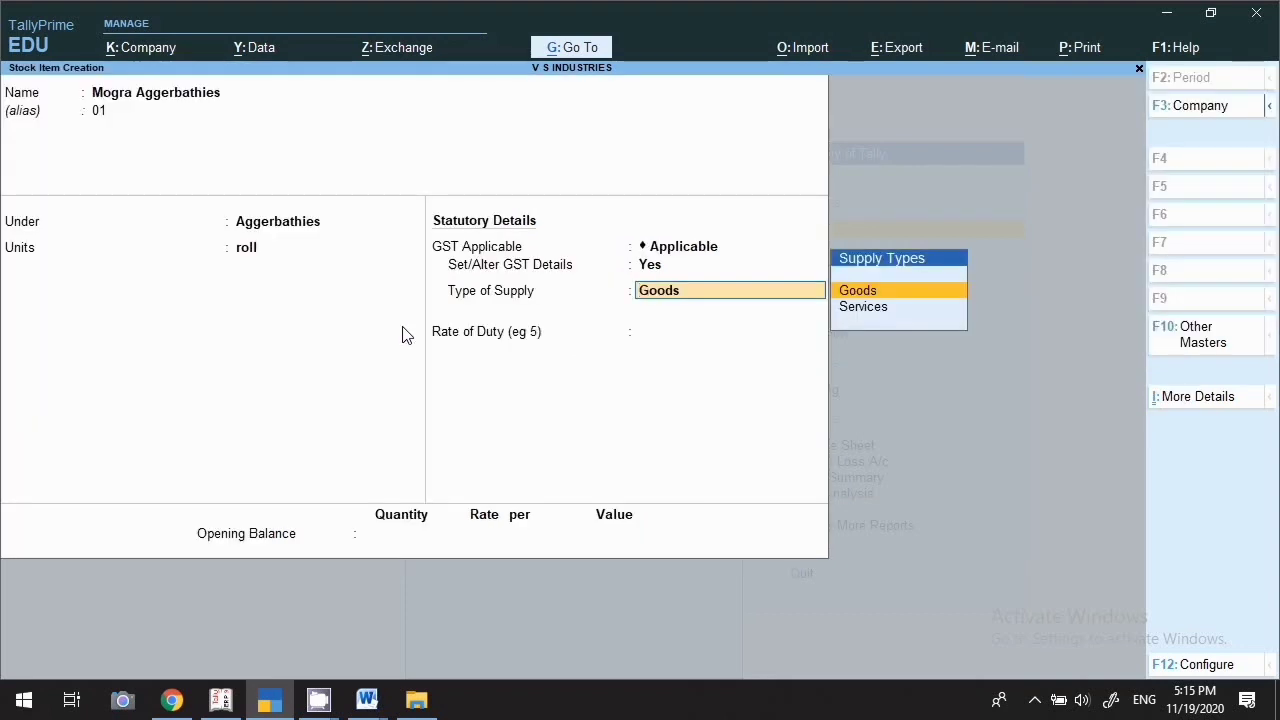
key("Return")
key("Return")
key("Return")
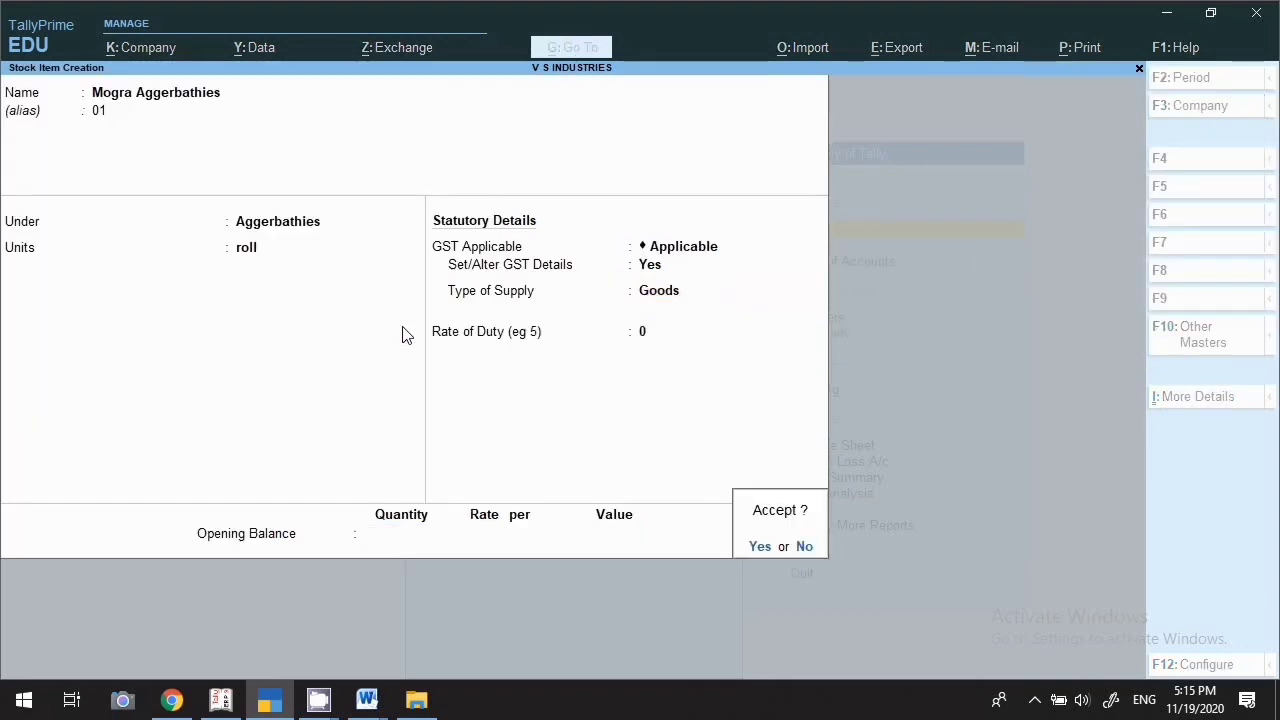
key("Return")
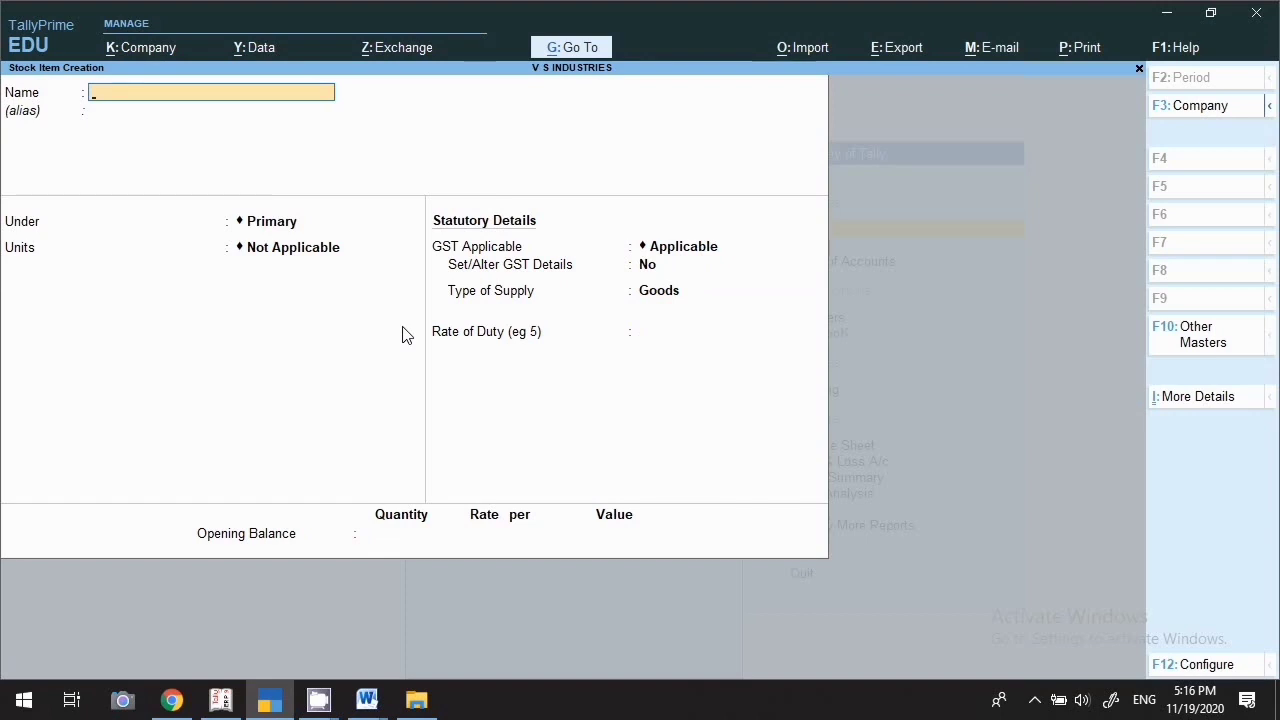
type("Sandle So")
key("BackSpace")
Create the stock item Sandle Soap with alias 002, group Shop and unit nos
type("aop")
key("BackSpace")
key("BackSpace")
key("BackSpace")
type("oap")
key("Return")
type("002")
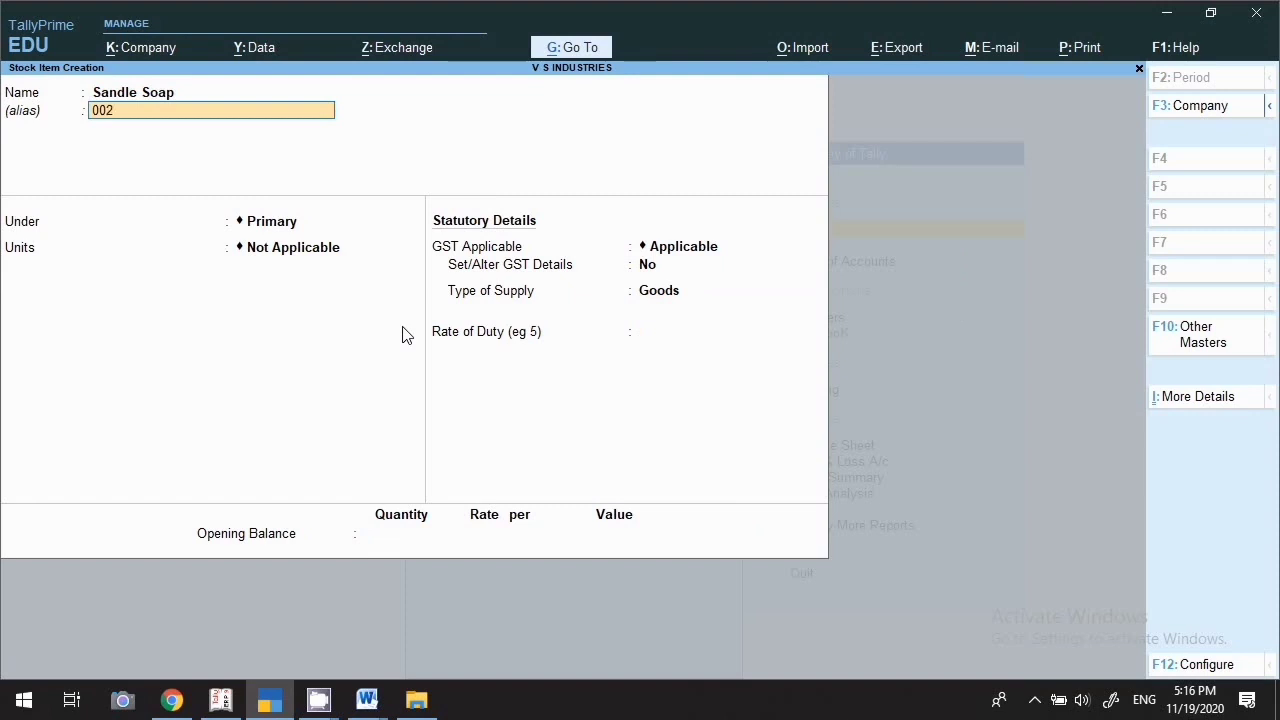
key("Return")
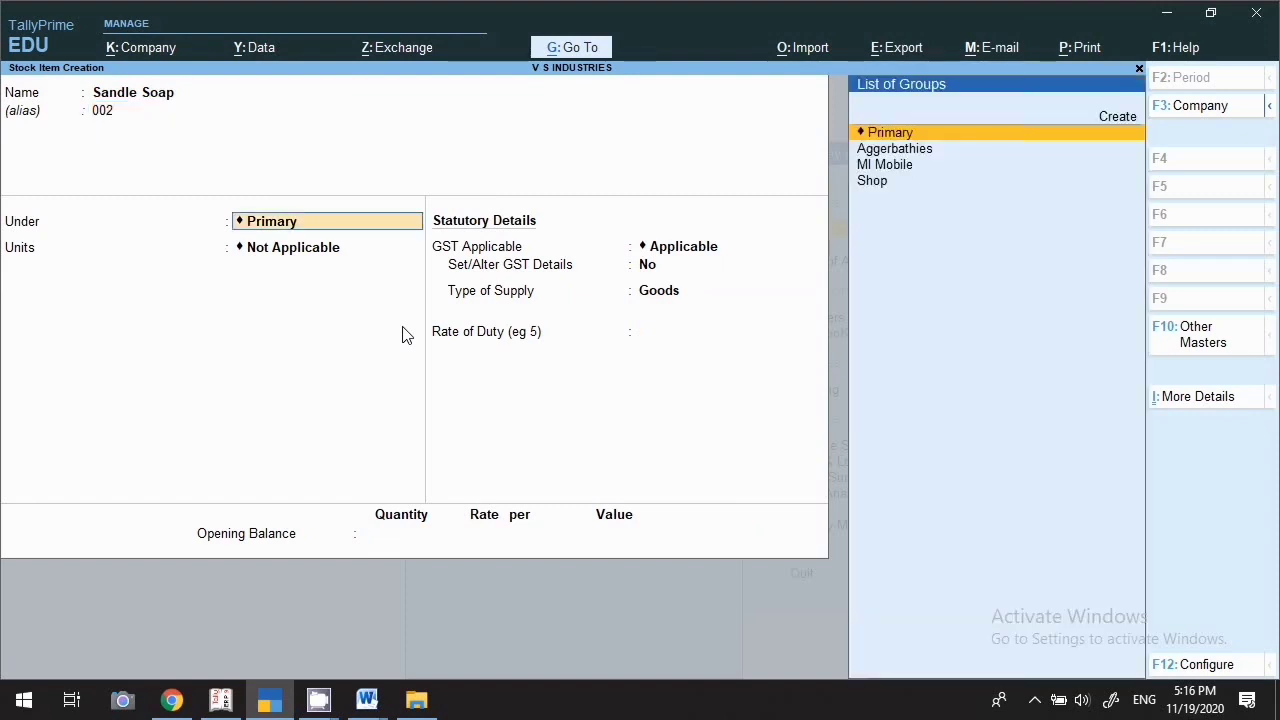
key("Down")
key("Down")
key("Down")
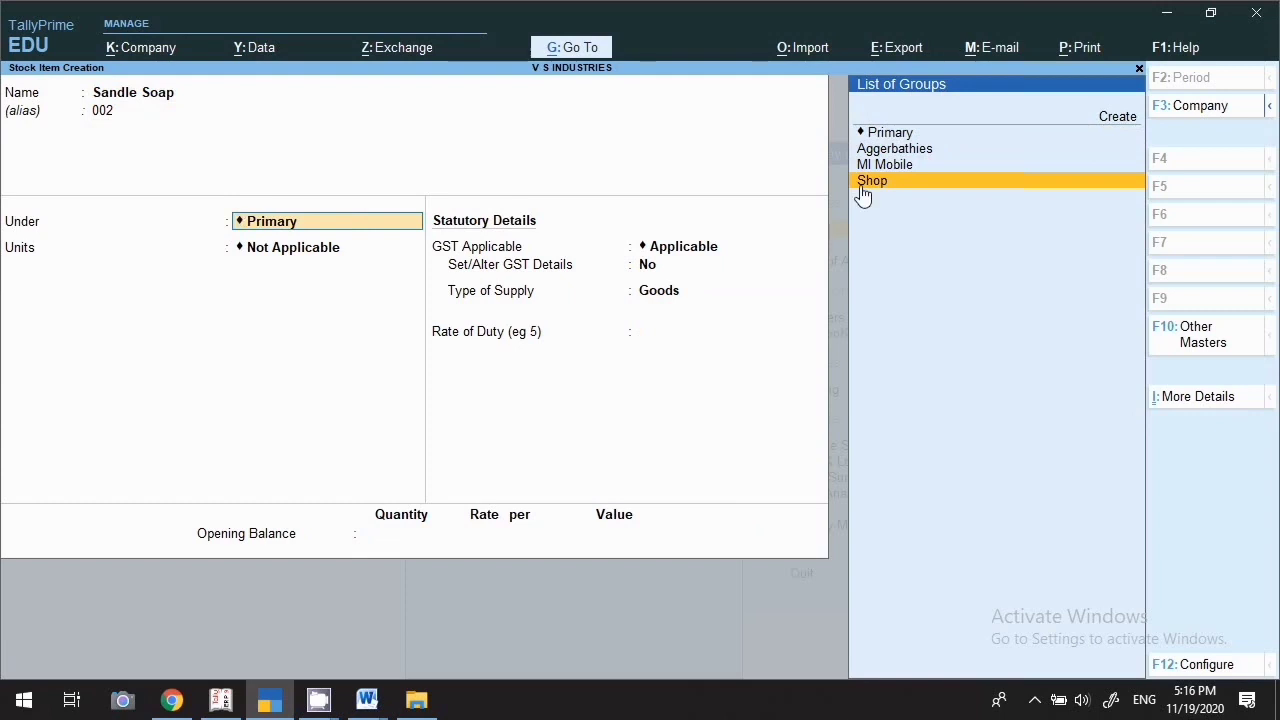
key("Return")
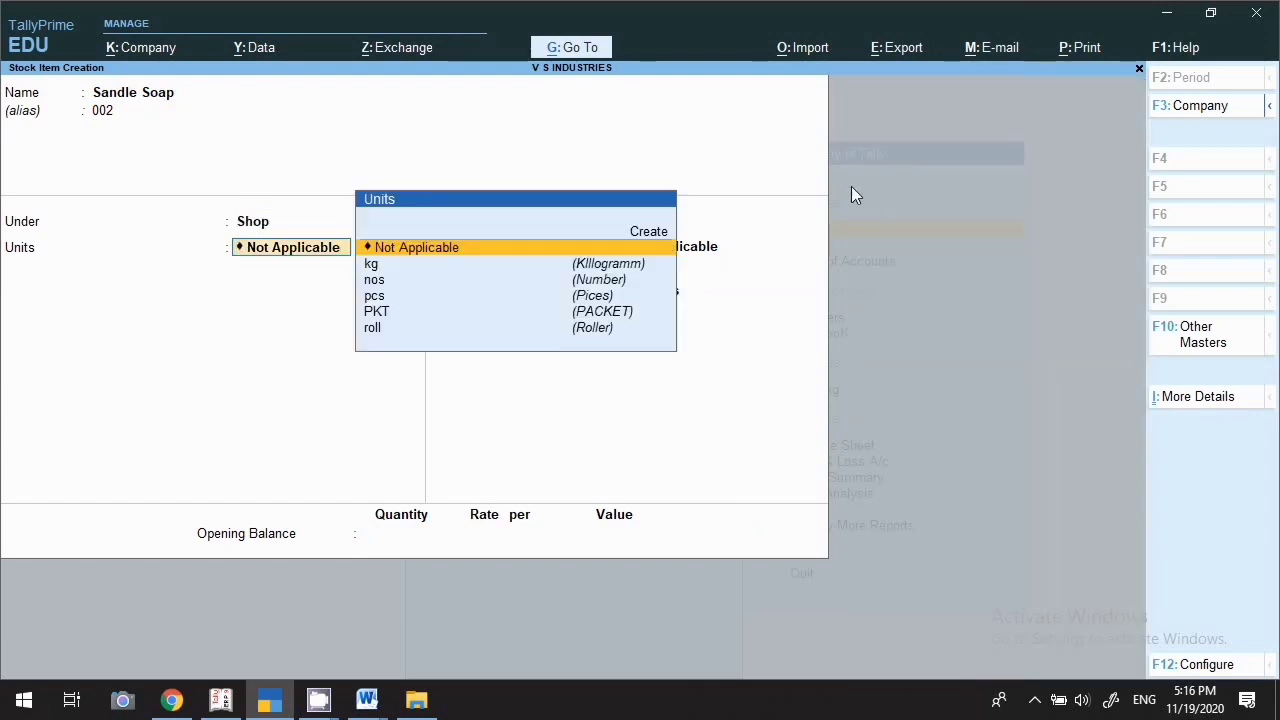
left_click(387, 283)
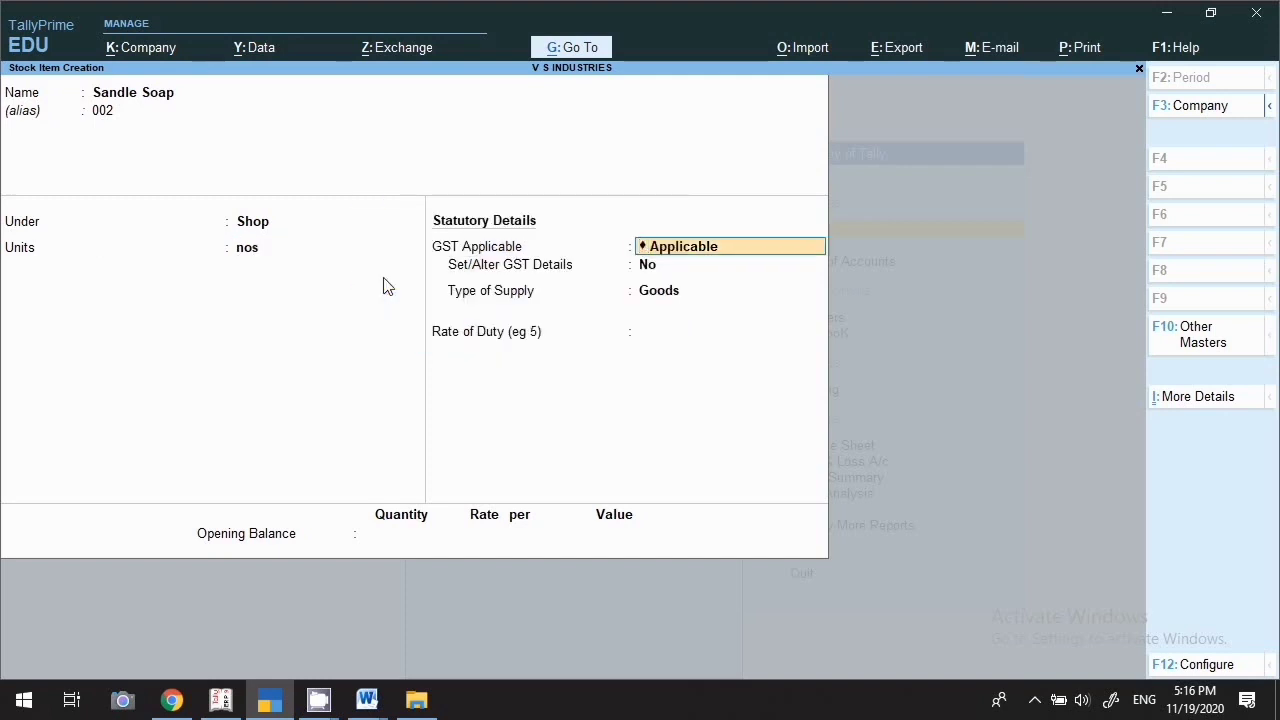
key("Return")
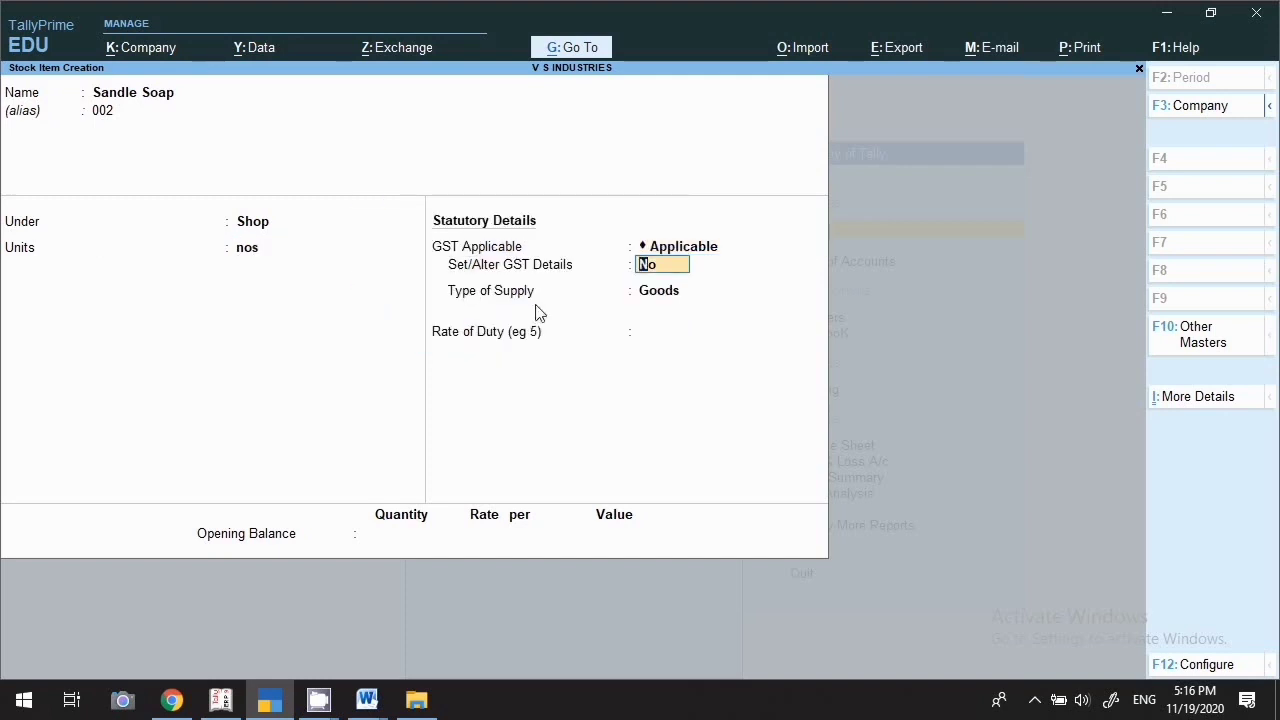
Fill its GST details: description Soap, HSN 85119910, Taxable at 18%, supply type Goods
key("y")
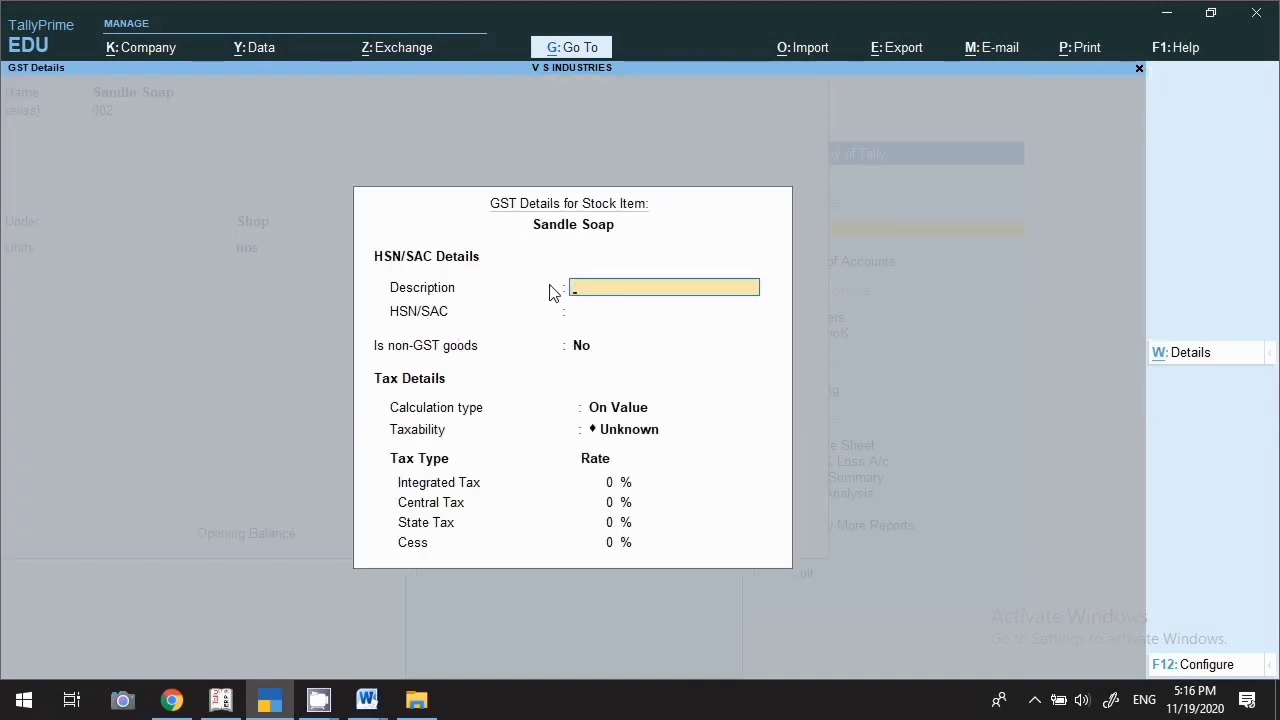
type("Soap")
key("Return")
type("8")
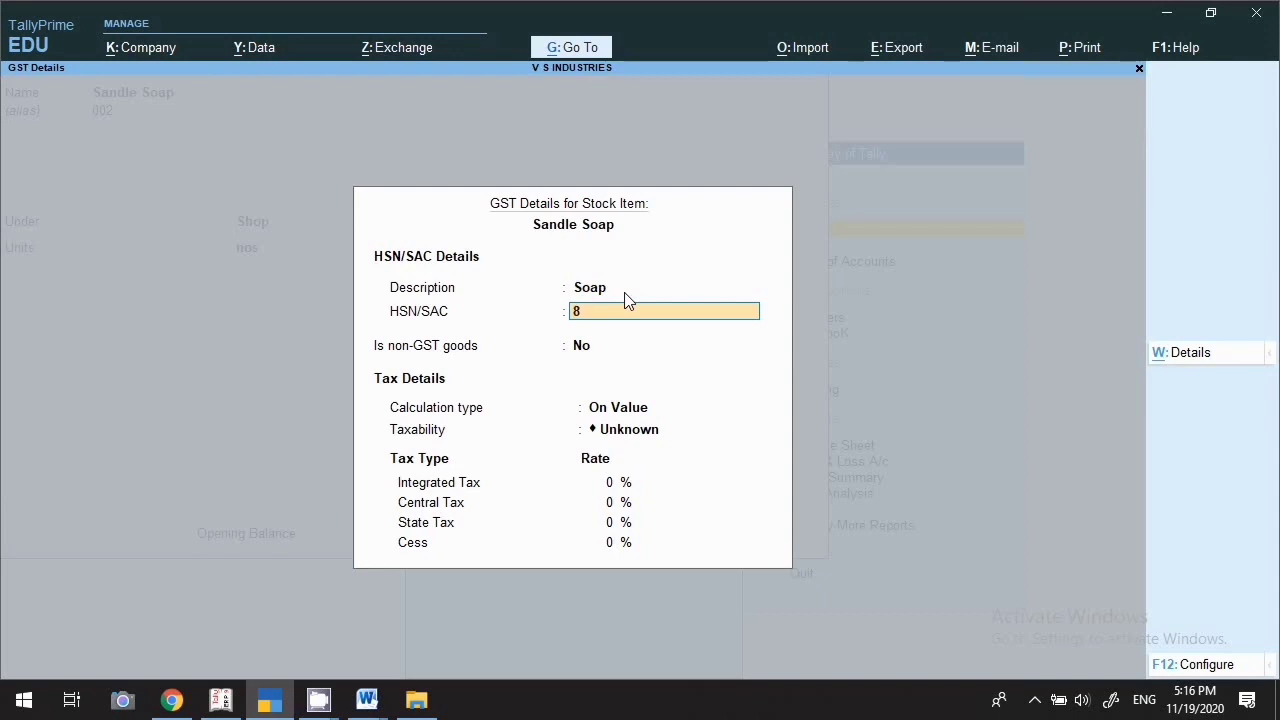
type("5119910")
key("Return")
key("Return")
key("Return")
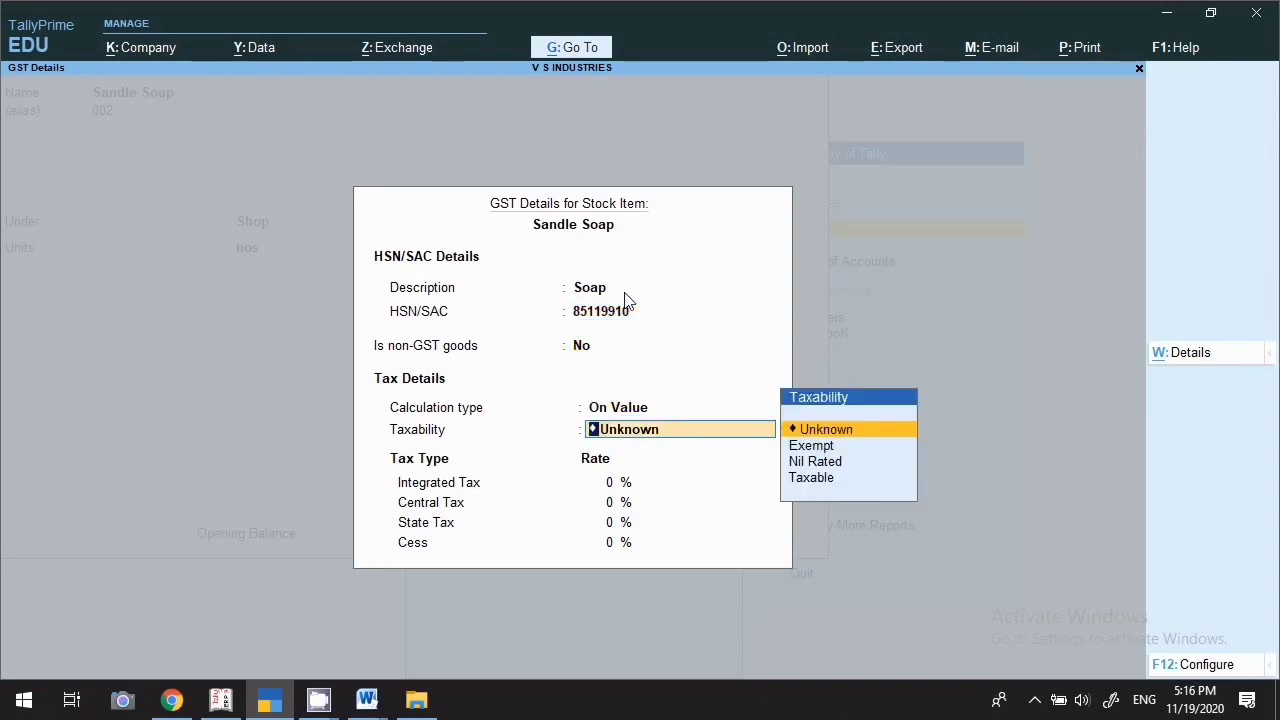
key("Down")
key("Down")
key("Down")
key("Return")
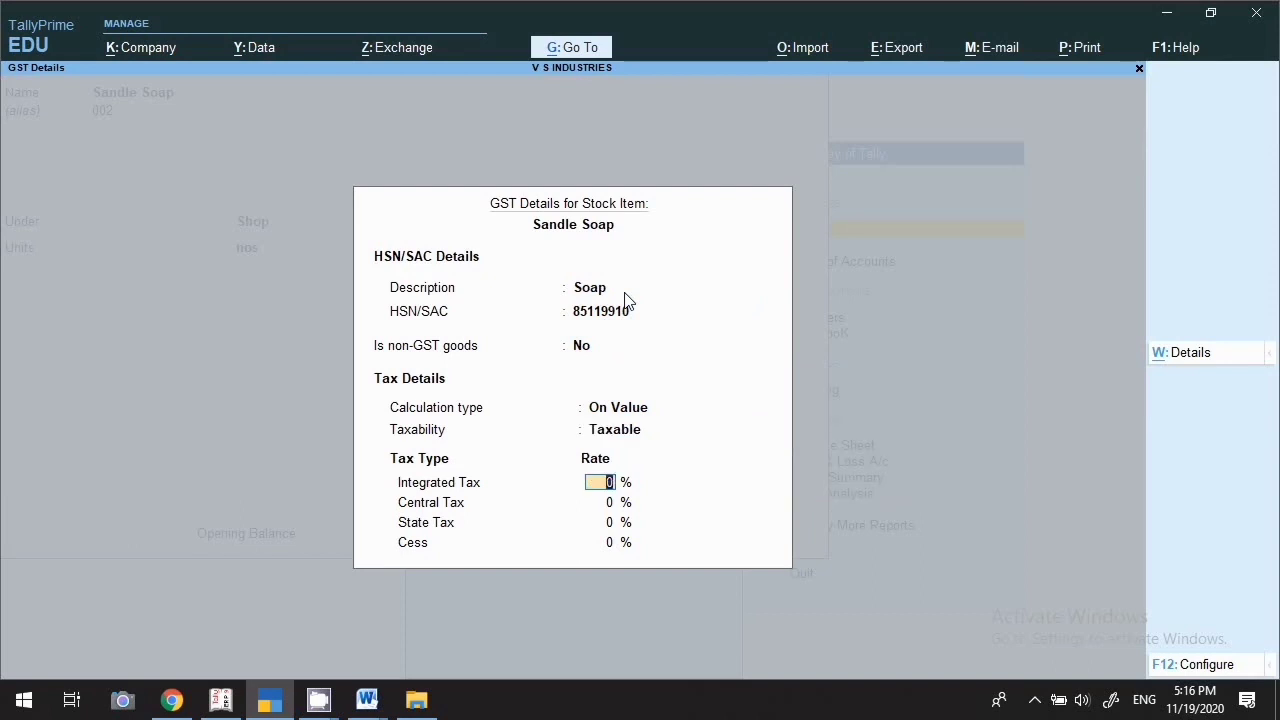
type("18")
key("Return")
key("Return")
key("Return")
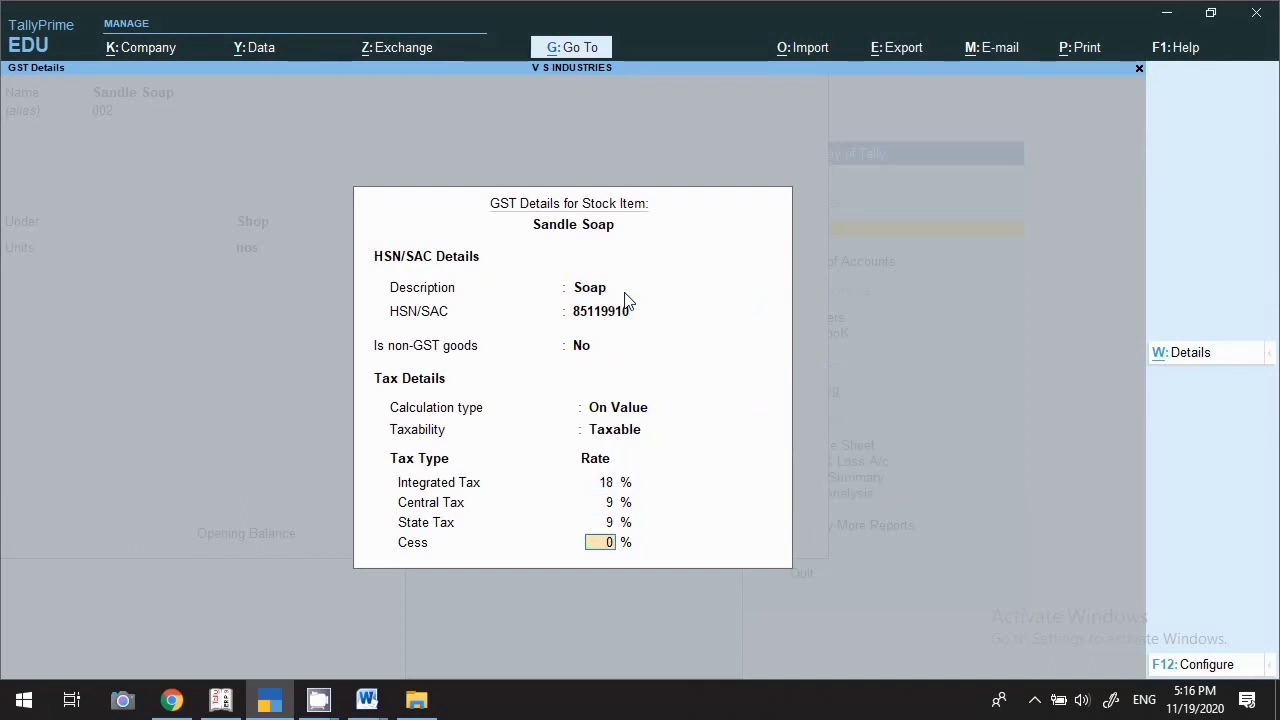
key("Return")
key("Return")
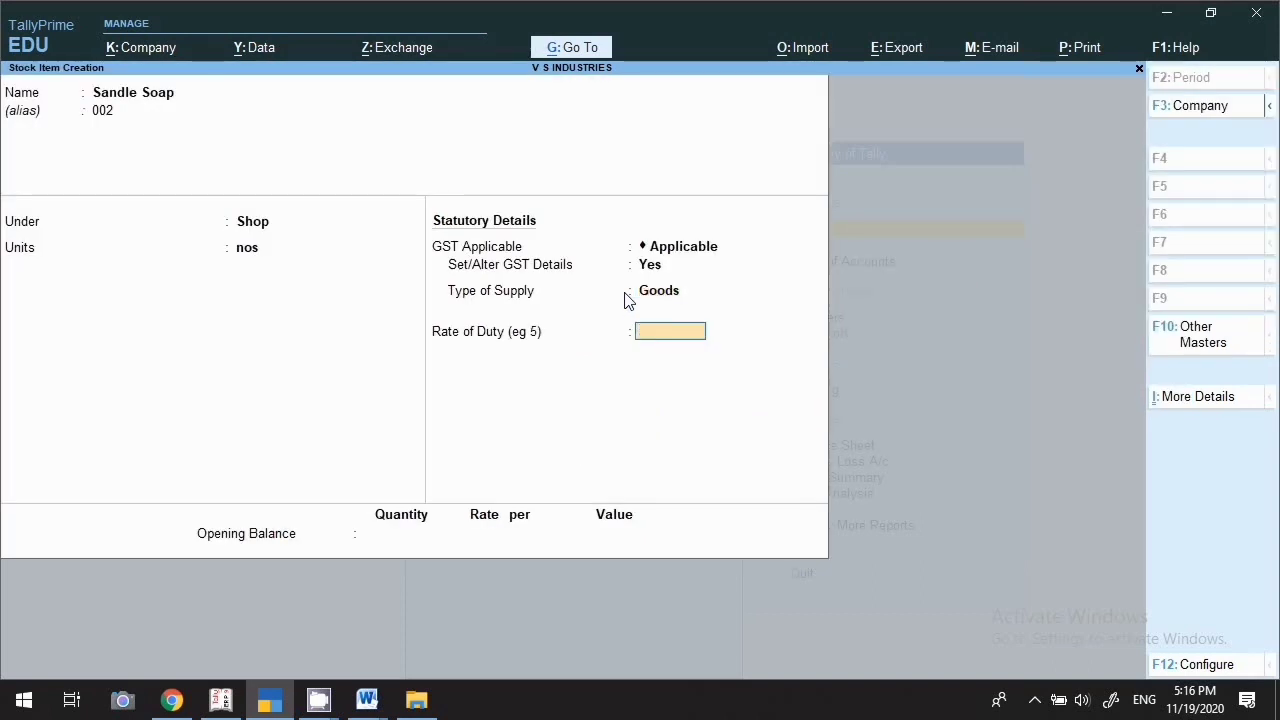
key("Return")
key("Return")
key("Return")
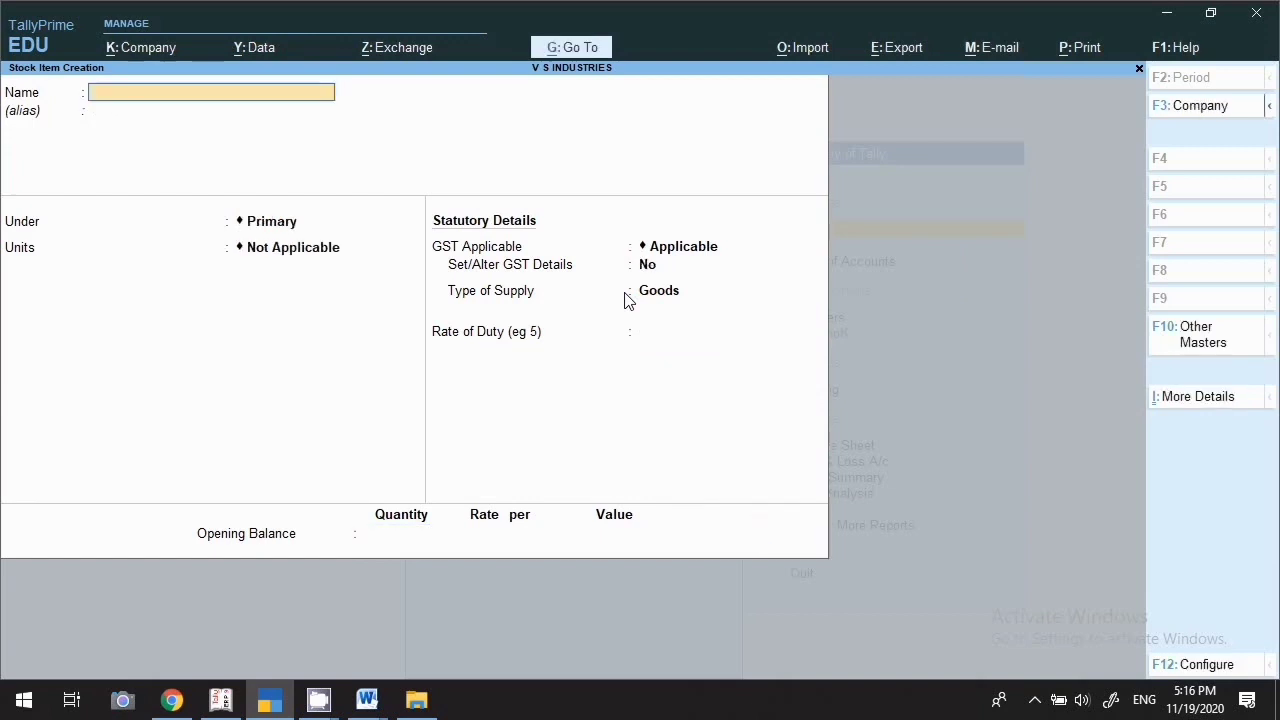
Quit stock item creation and start a new unit with symbol nos
key("Escape")
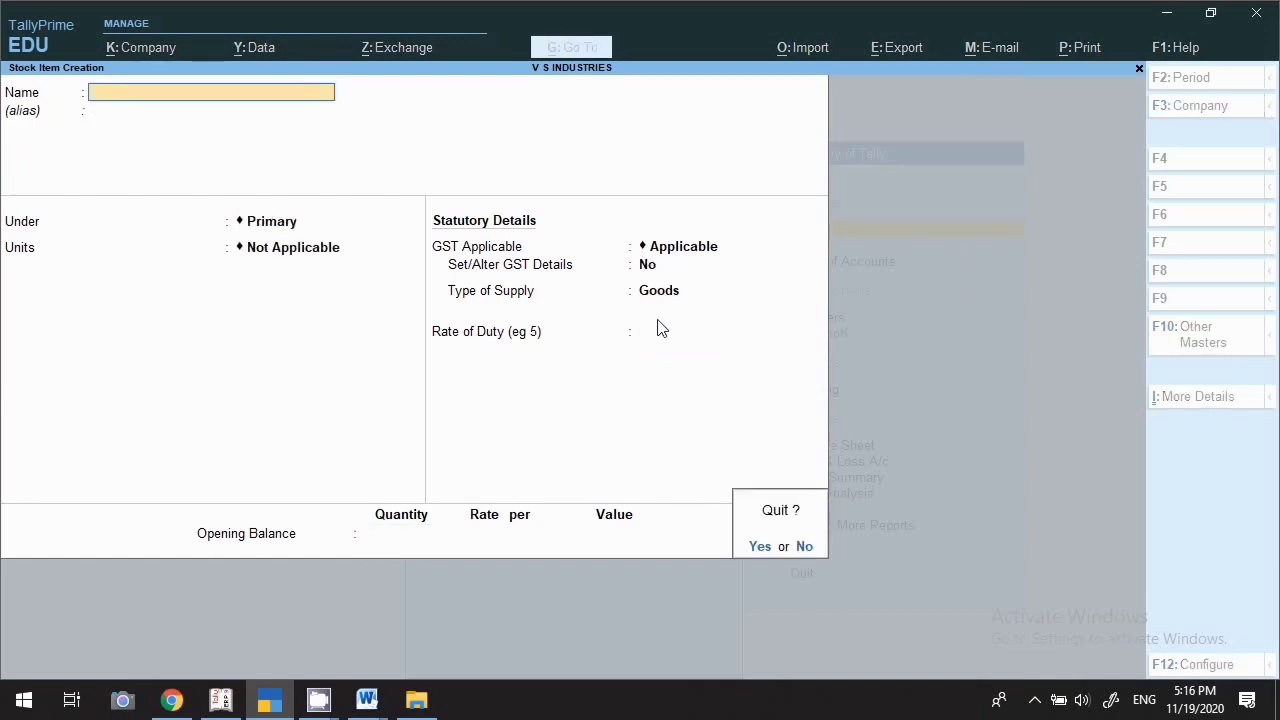
key("Return")
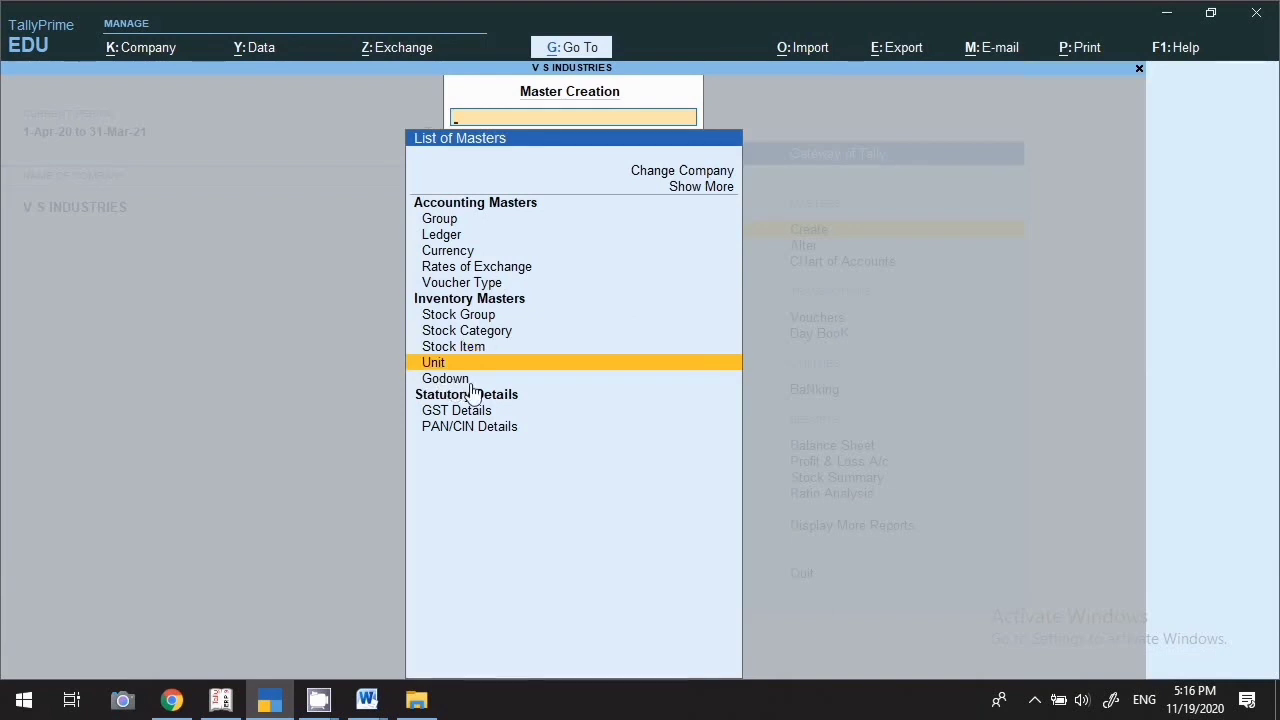
key("Return")
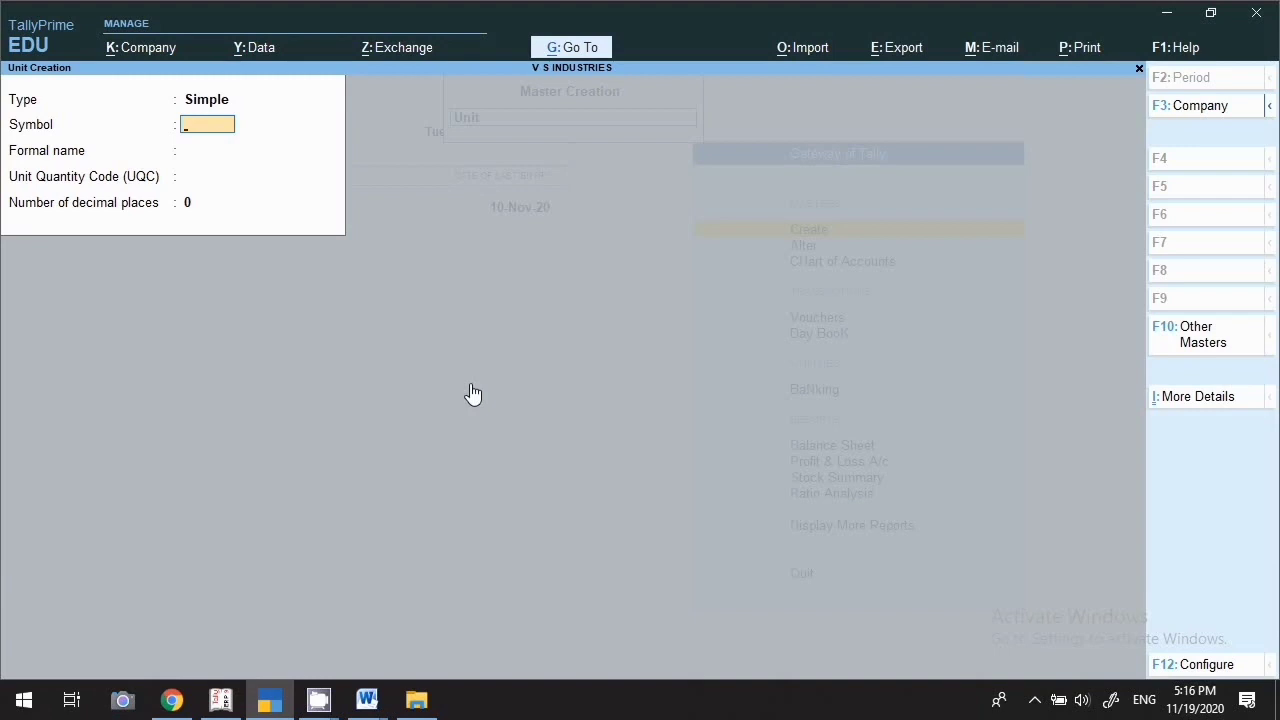
type("nos")
key("Return")
Give the unit formal name Number, then discard the unfinished nos1 unit
key("Return")
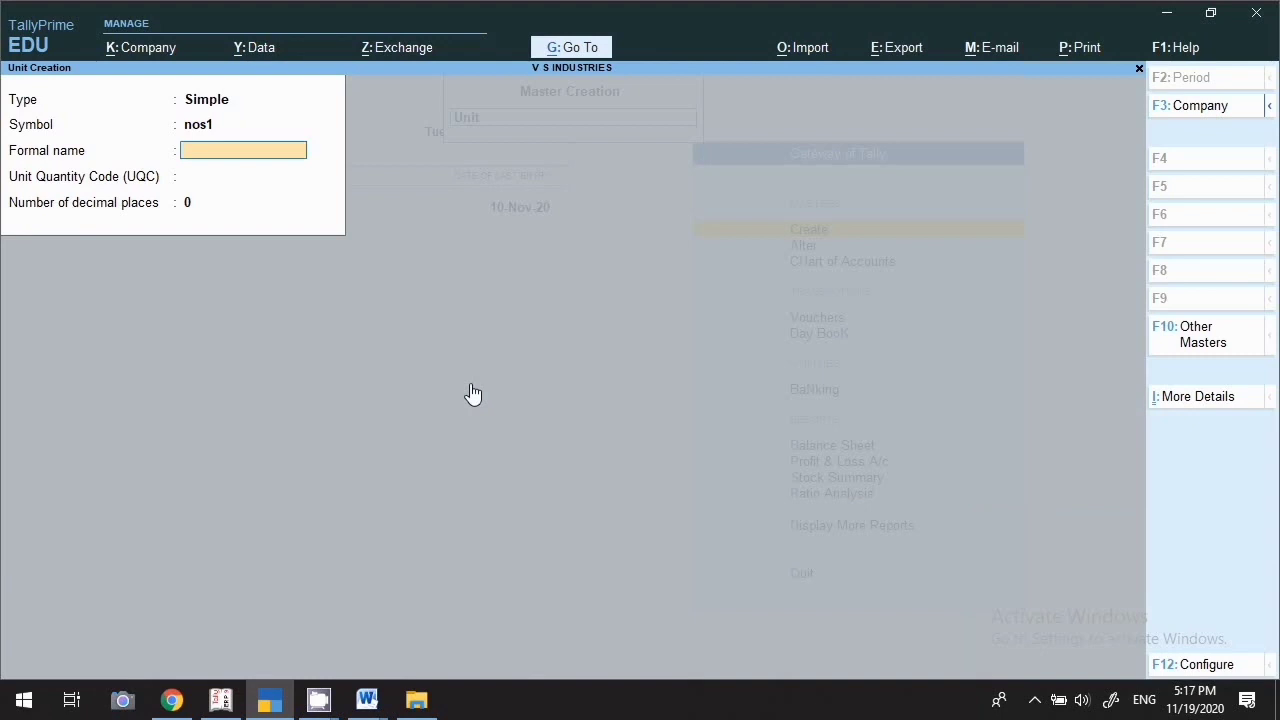
type("Number")
key("Return")
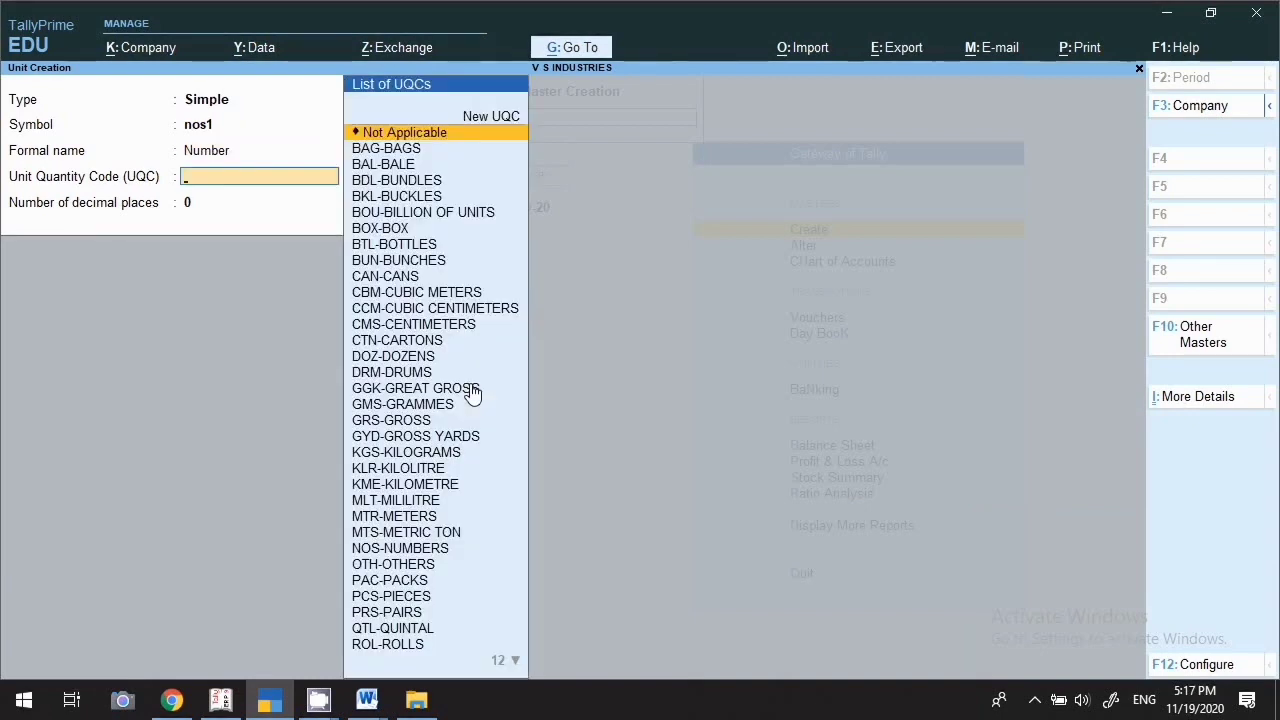
type("num")
key("Return")
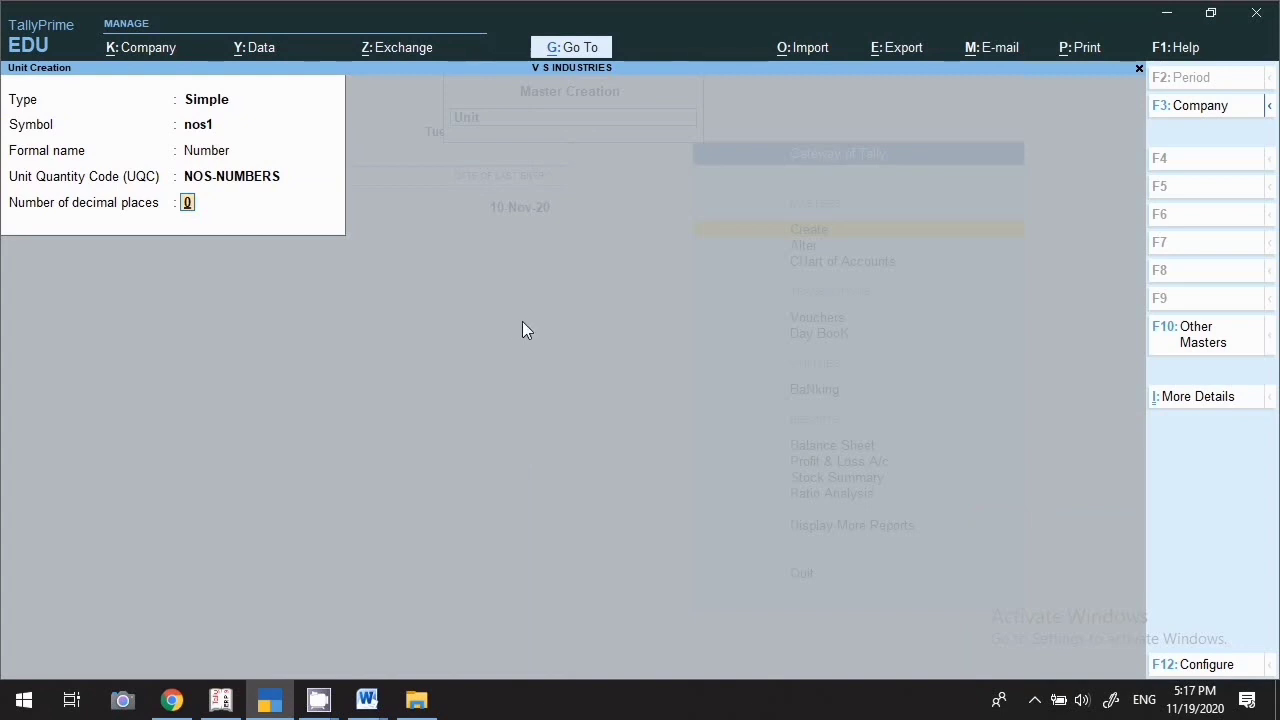
key("BackSpace")
key("Escape")
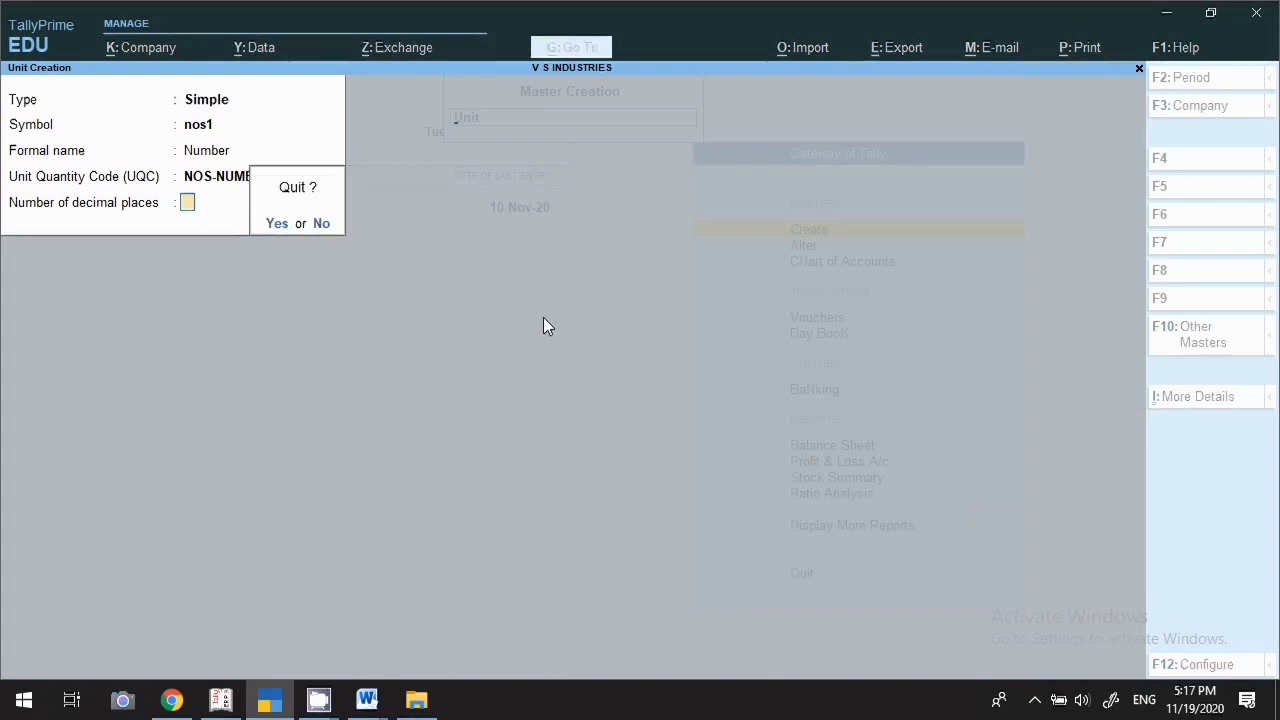
key("y")
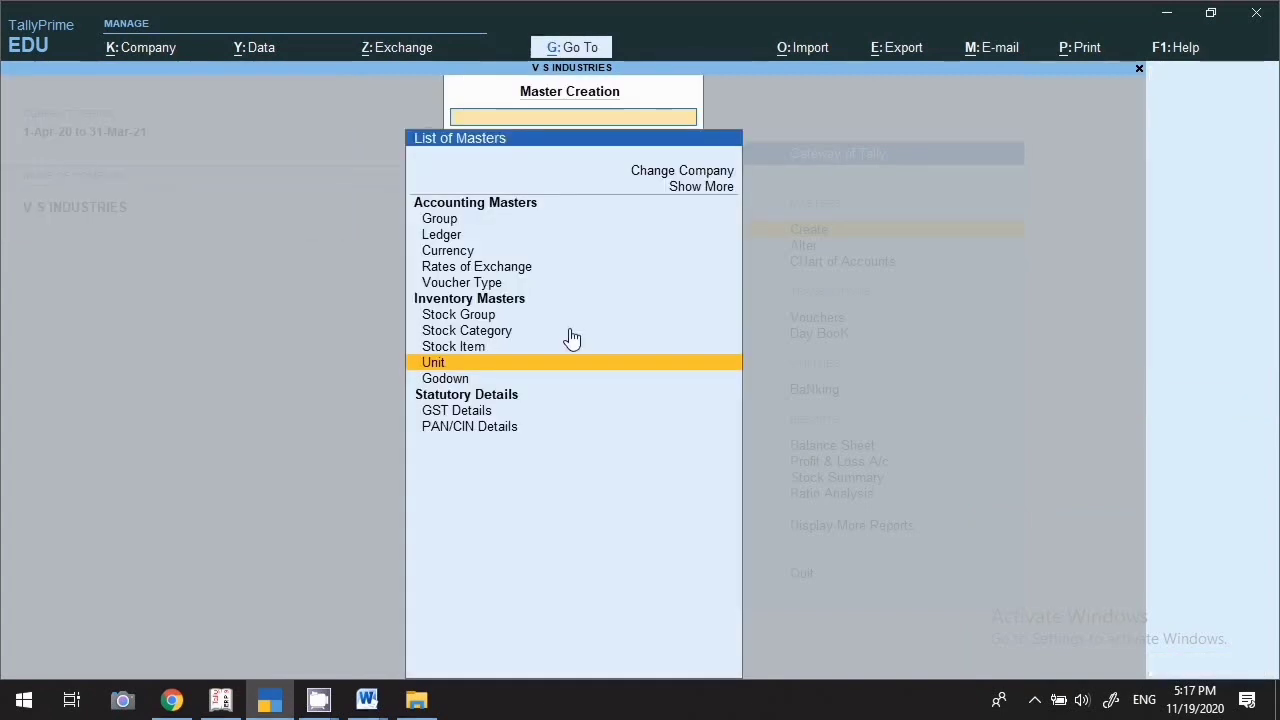
Create the godown Godowan under Primary
left_click(445, 383)
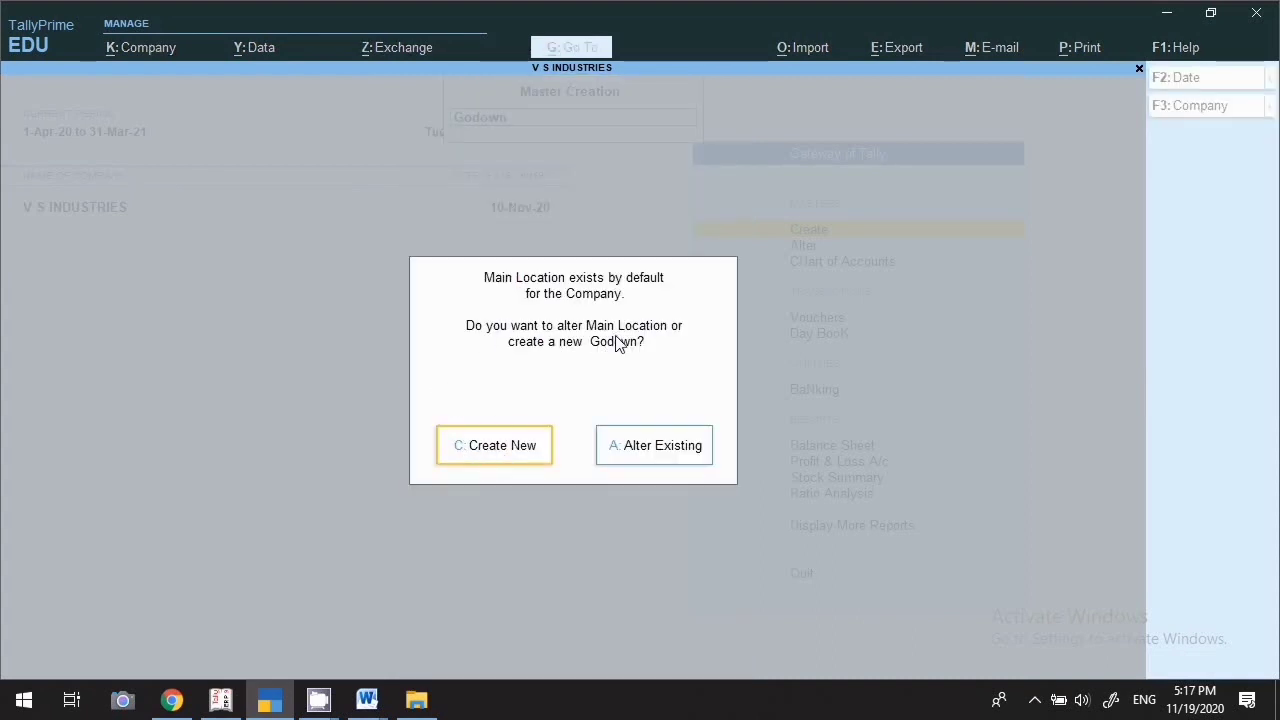
left_click(493, 448)
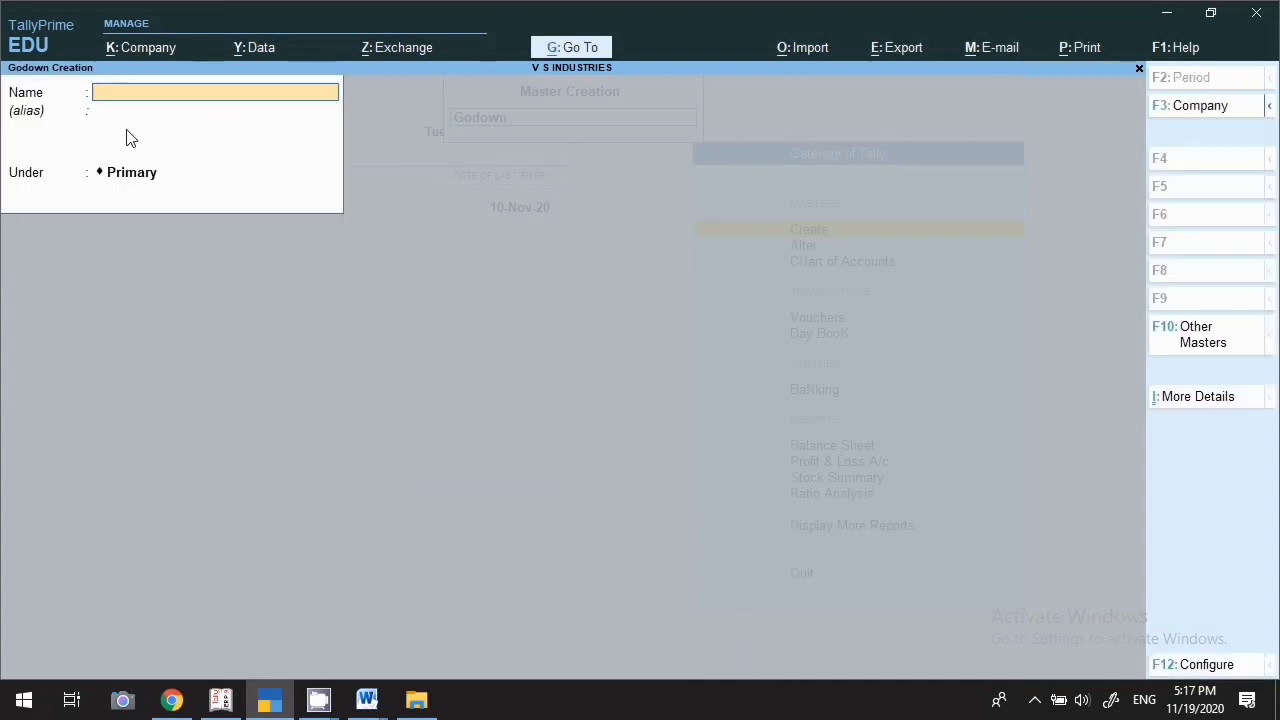
type("a")
type("Godowa")
key("Return")
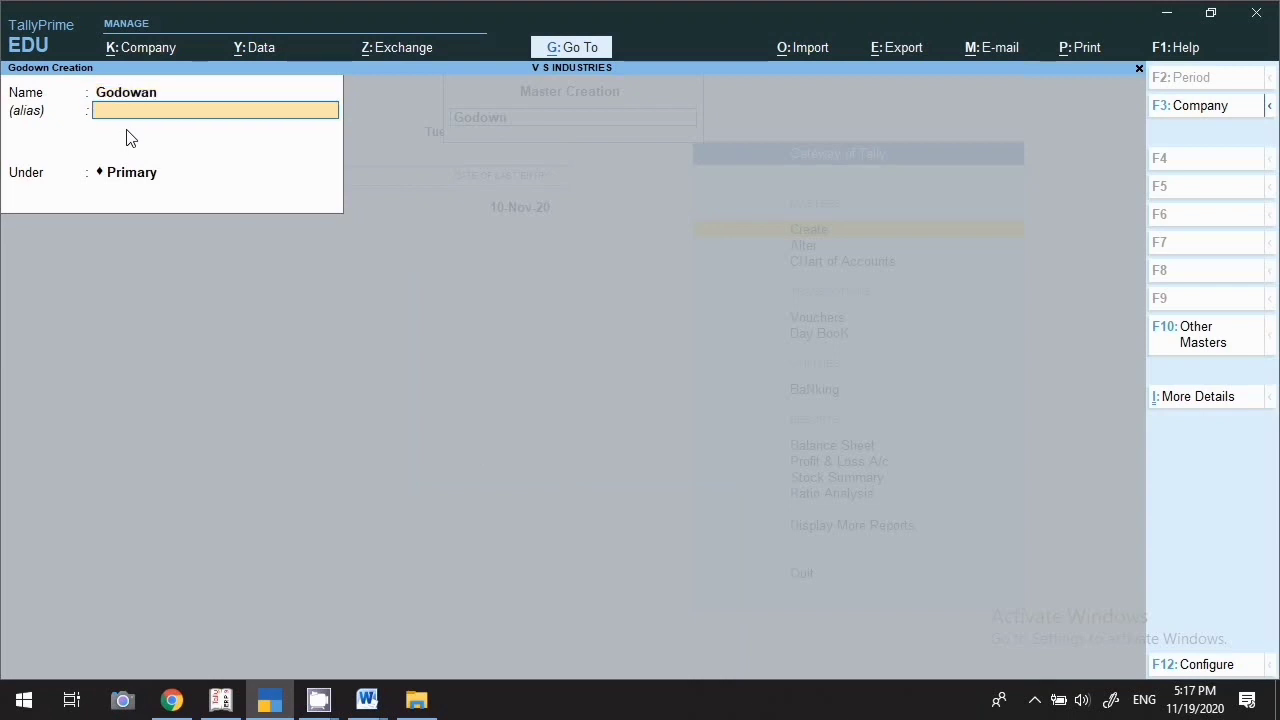
key("Return")
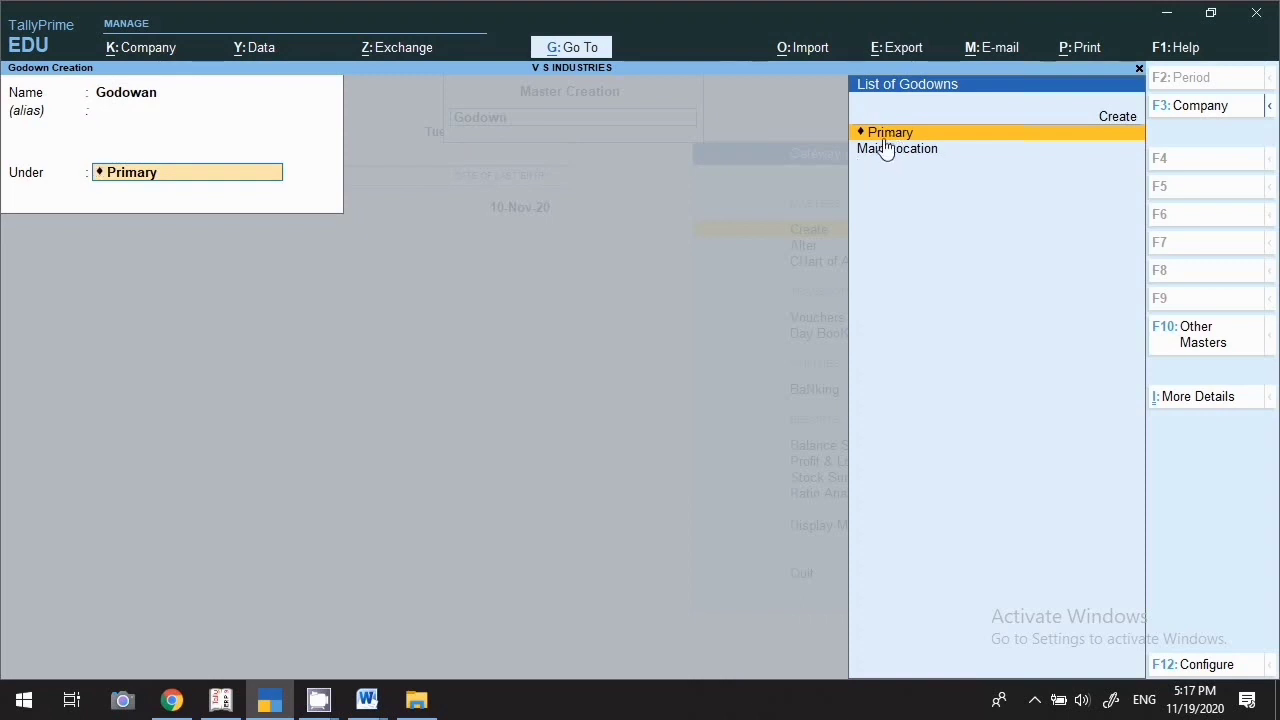
key("Return")
key("Return")
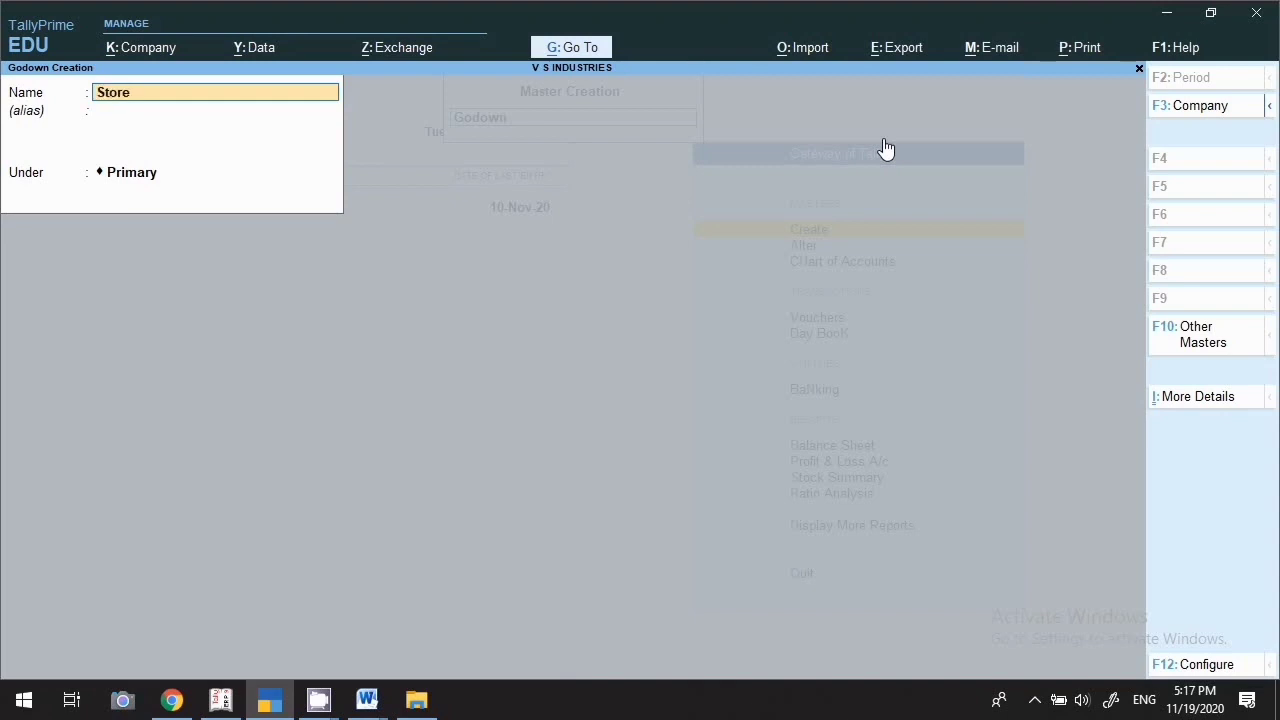
Create godowns Store 1 and Line 1, both under Primary
type("Store 1")
key("Return")
key("Return")
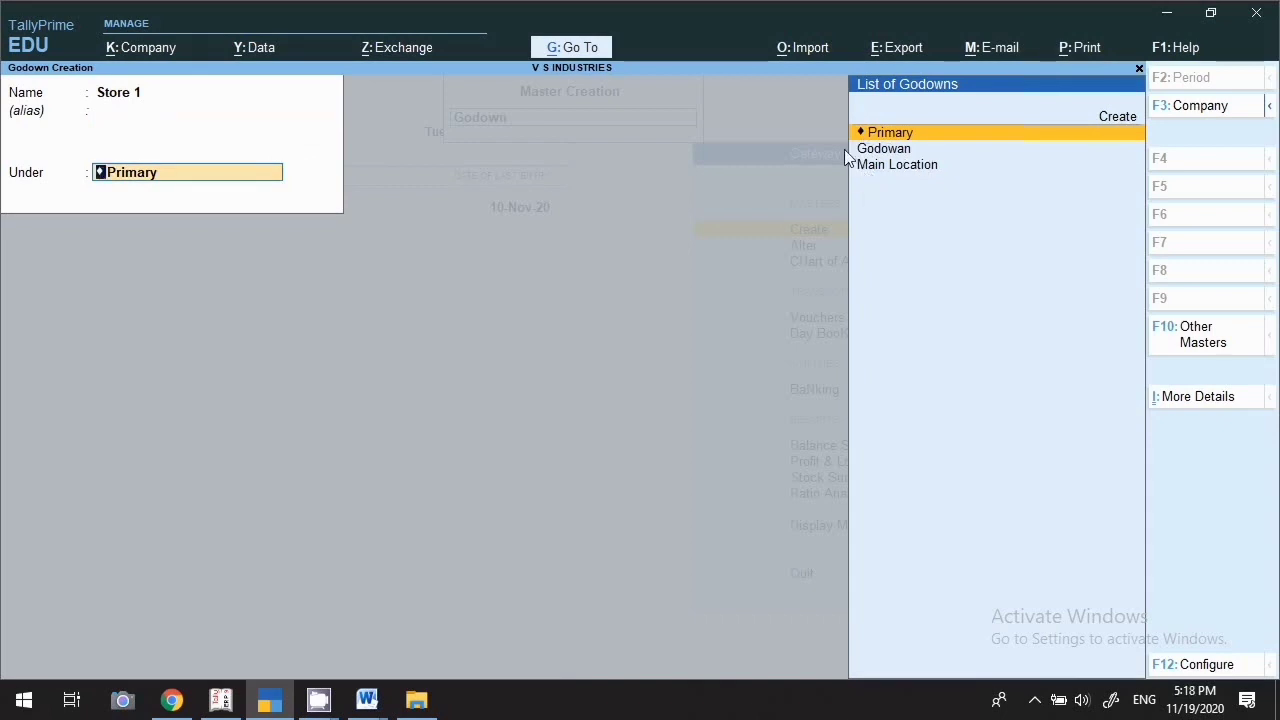
key("Return")
key("Return")
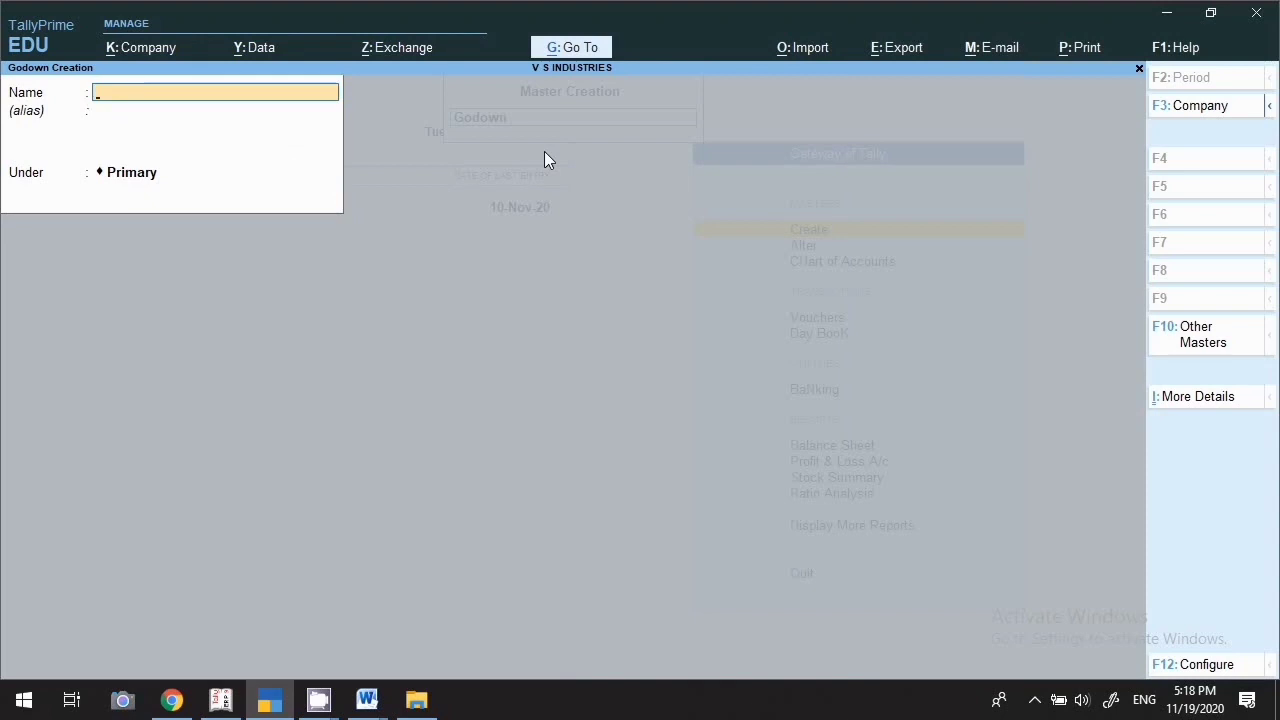
type("Line 1")
key("Return")
key("Return")
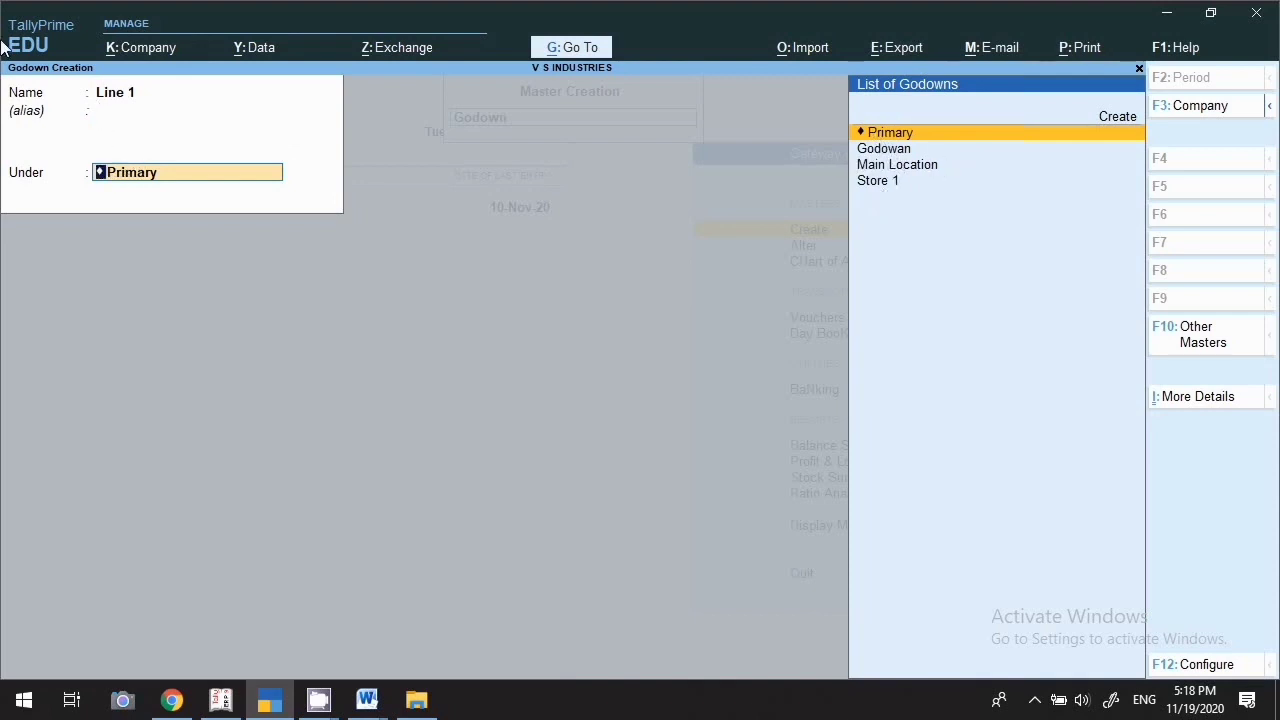
key("Return")
key("Return")
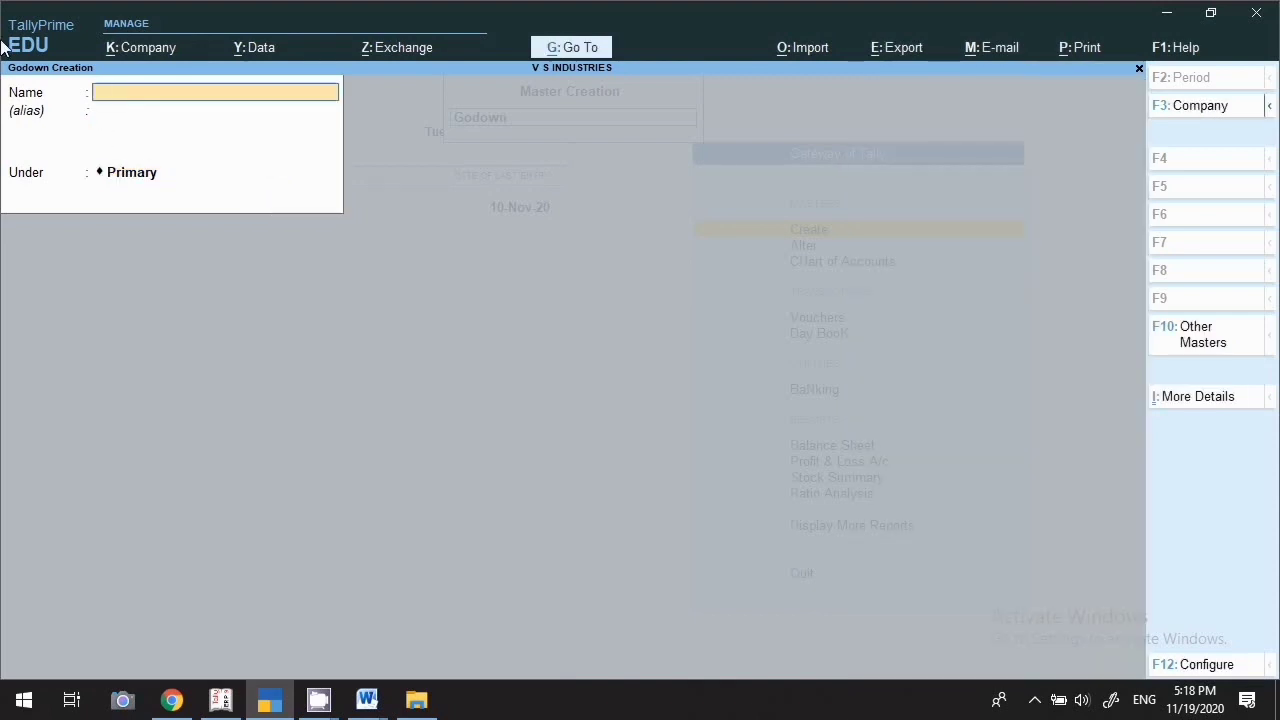
key("Escape")
key("Return")
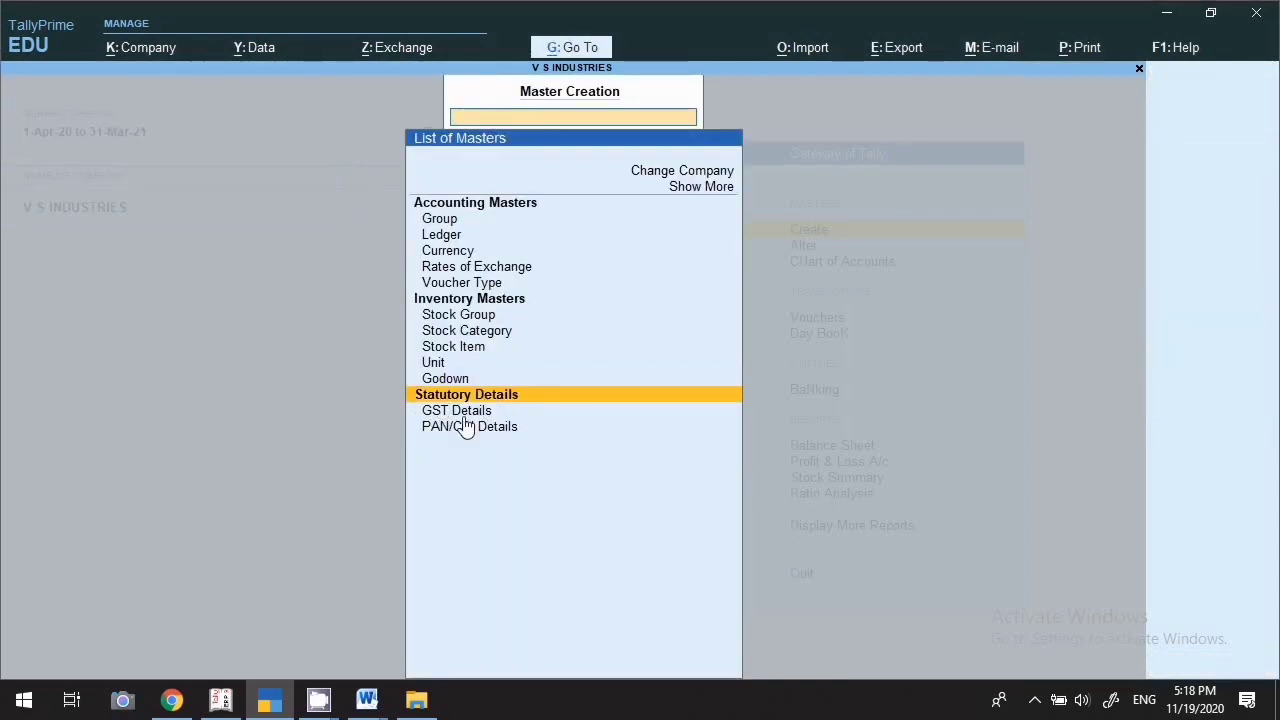
Review the company's GST details (Delhi, Regular) and PAN/CIN details, leaving them unchanged
key("Down")
key("Down")
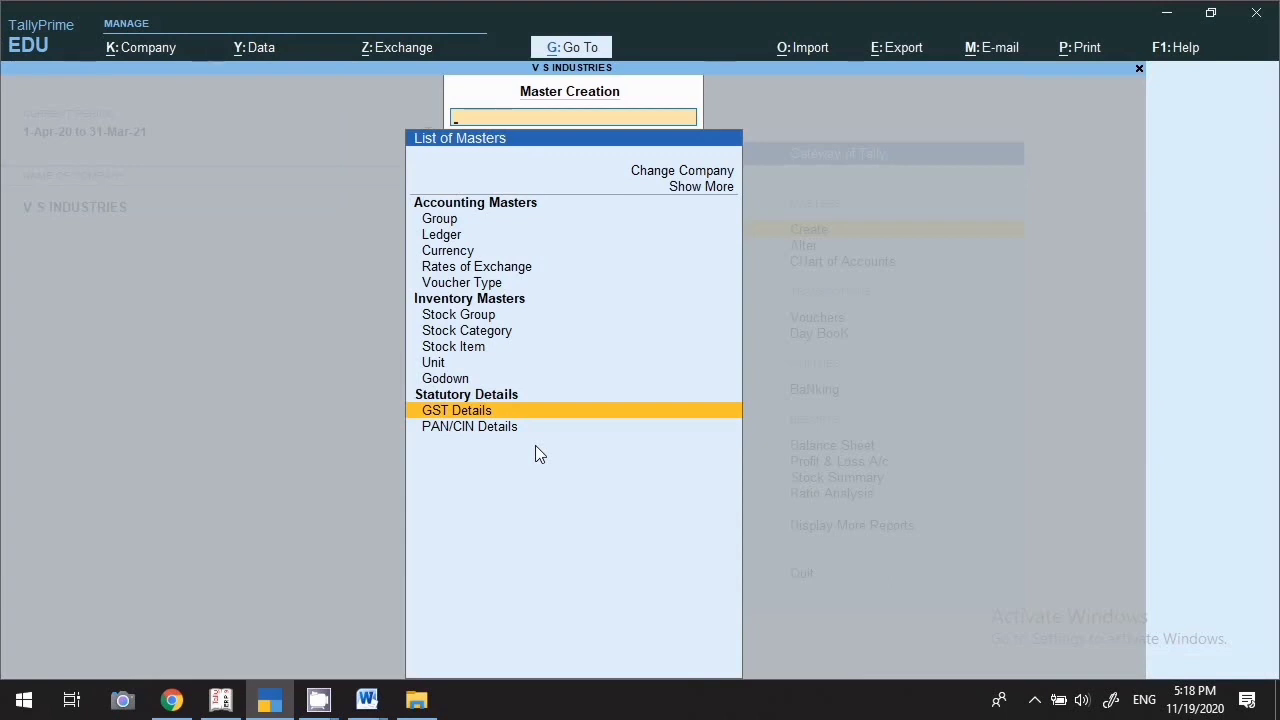
key("Return")
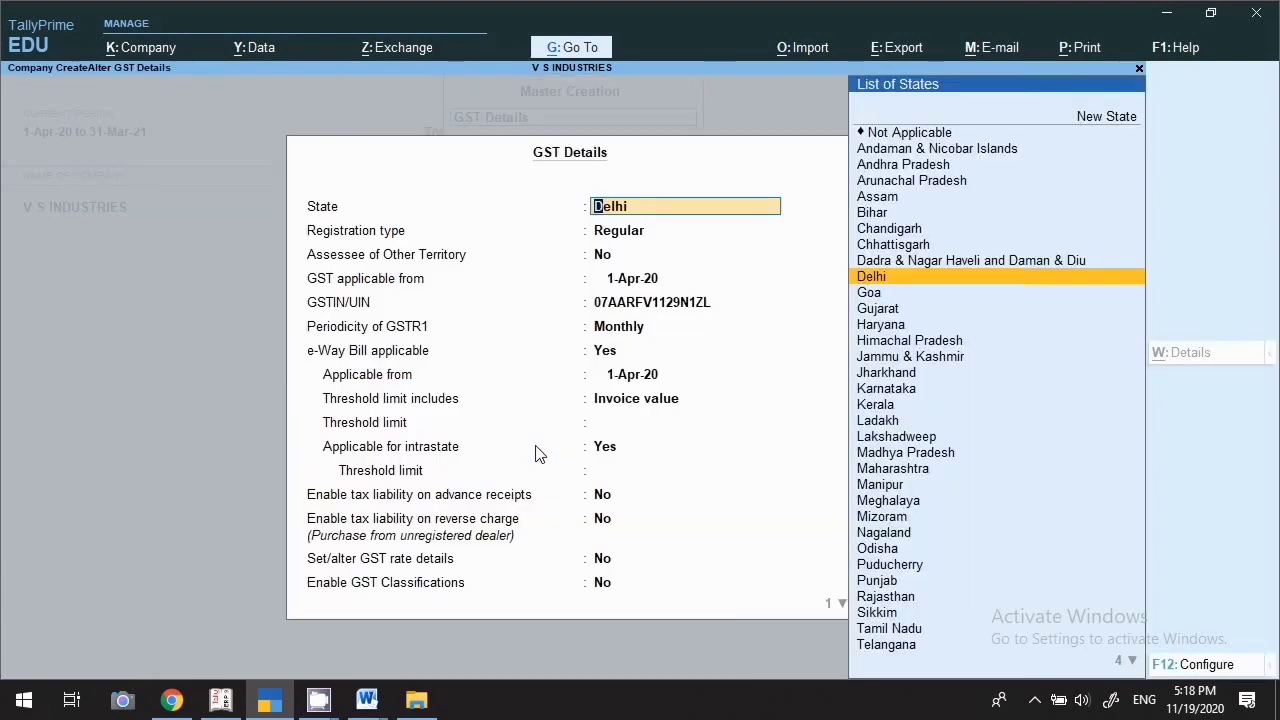
left_click(624, 450)
key("Escape")
key("y")
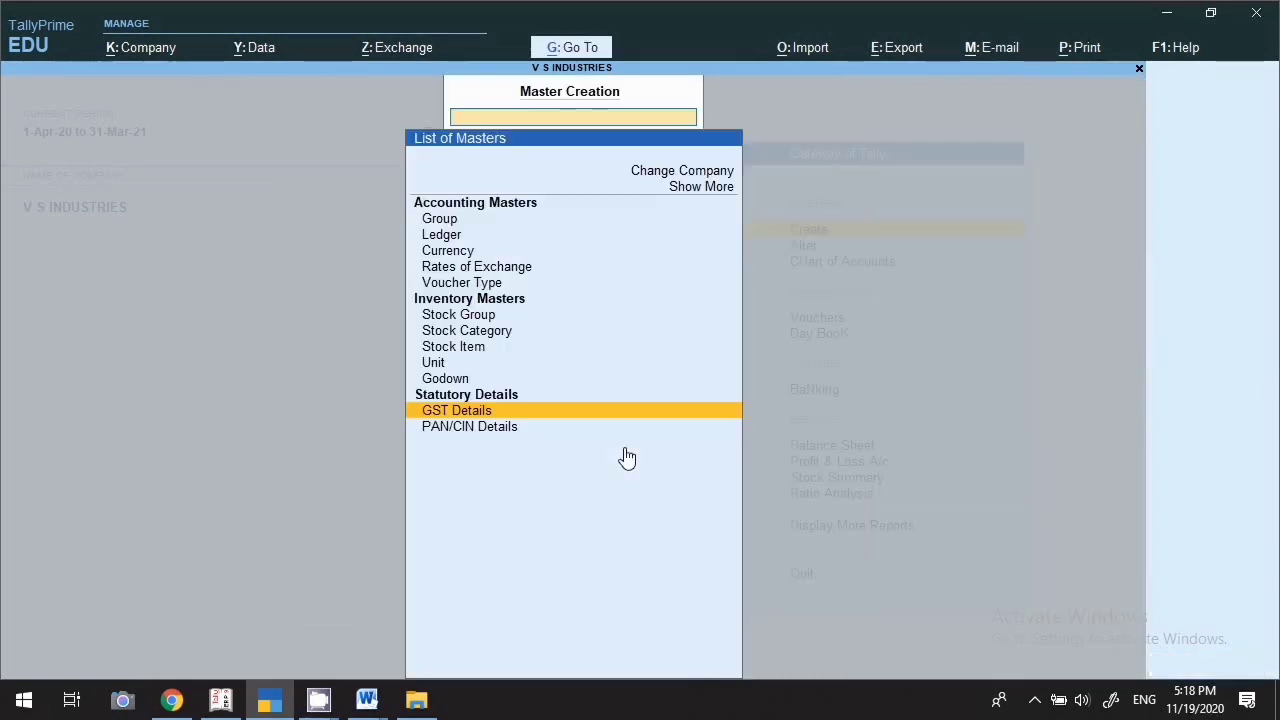
key("Down")
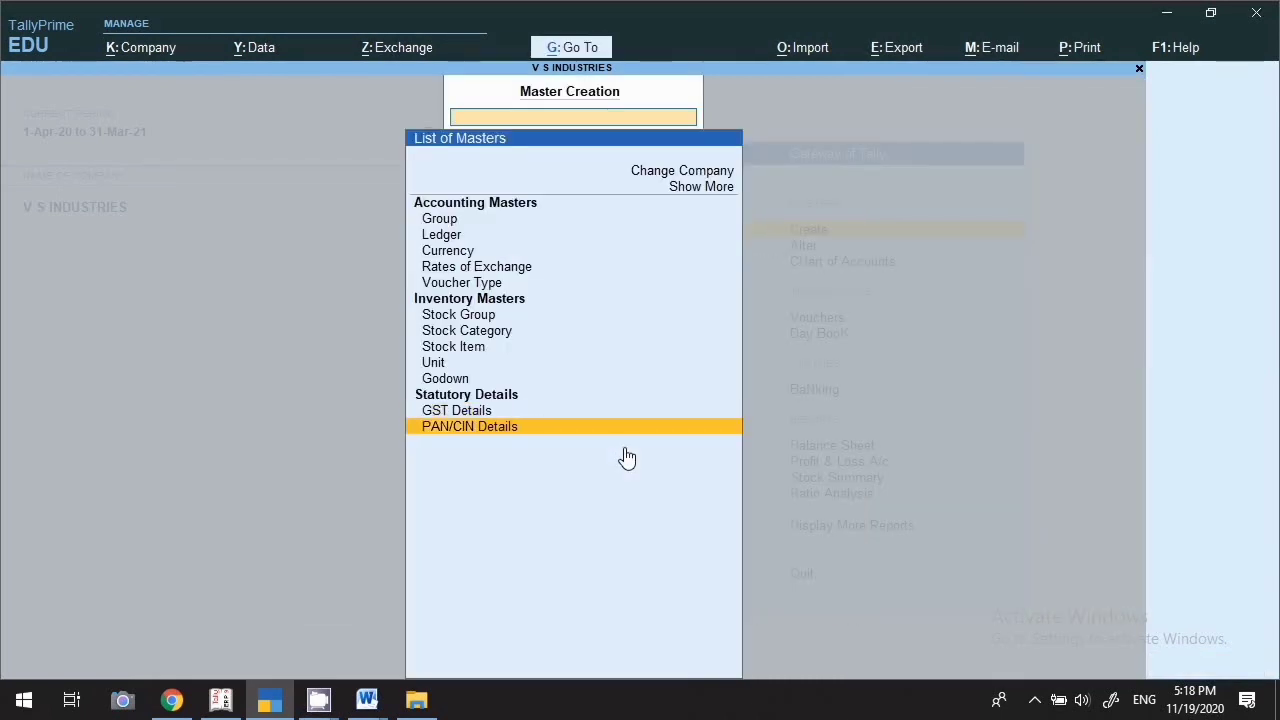
key("Return")
key("Escape")
key("Escape")
Open the masters alteration list and browse the List of Groups
left_click(806, 247)
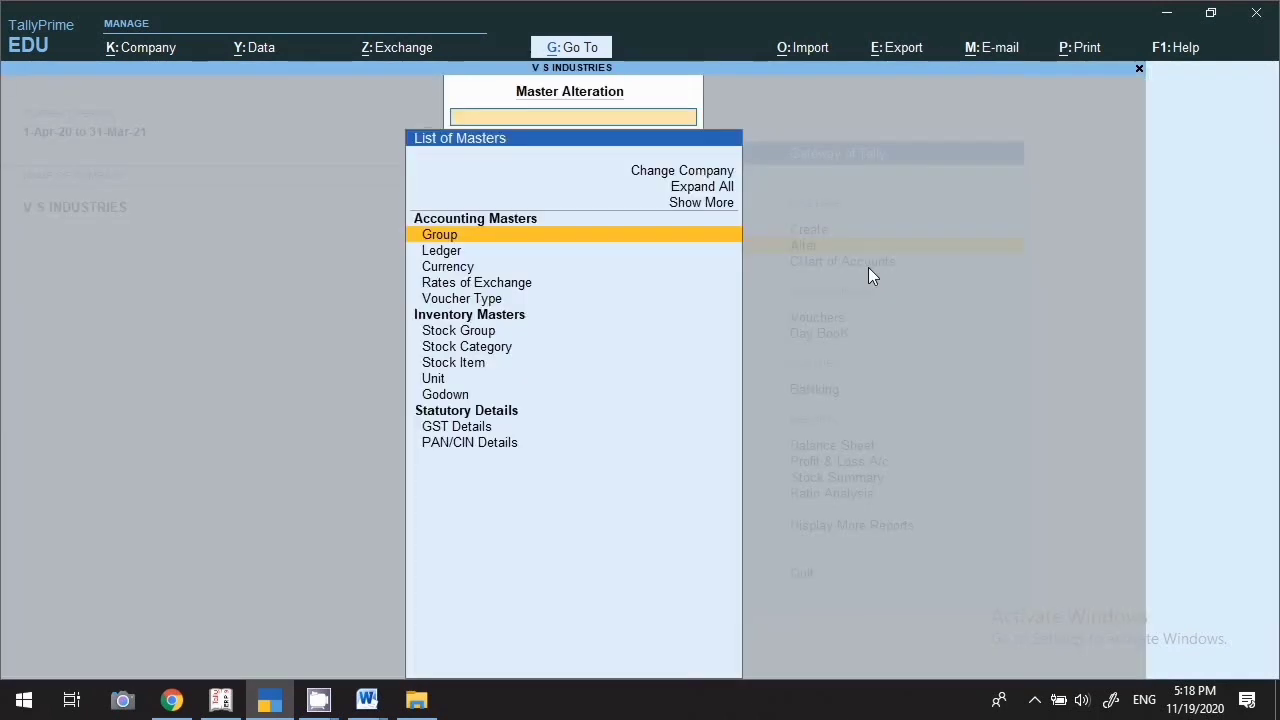
key("Escape")
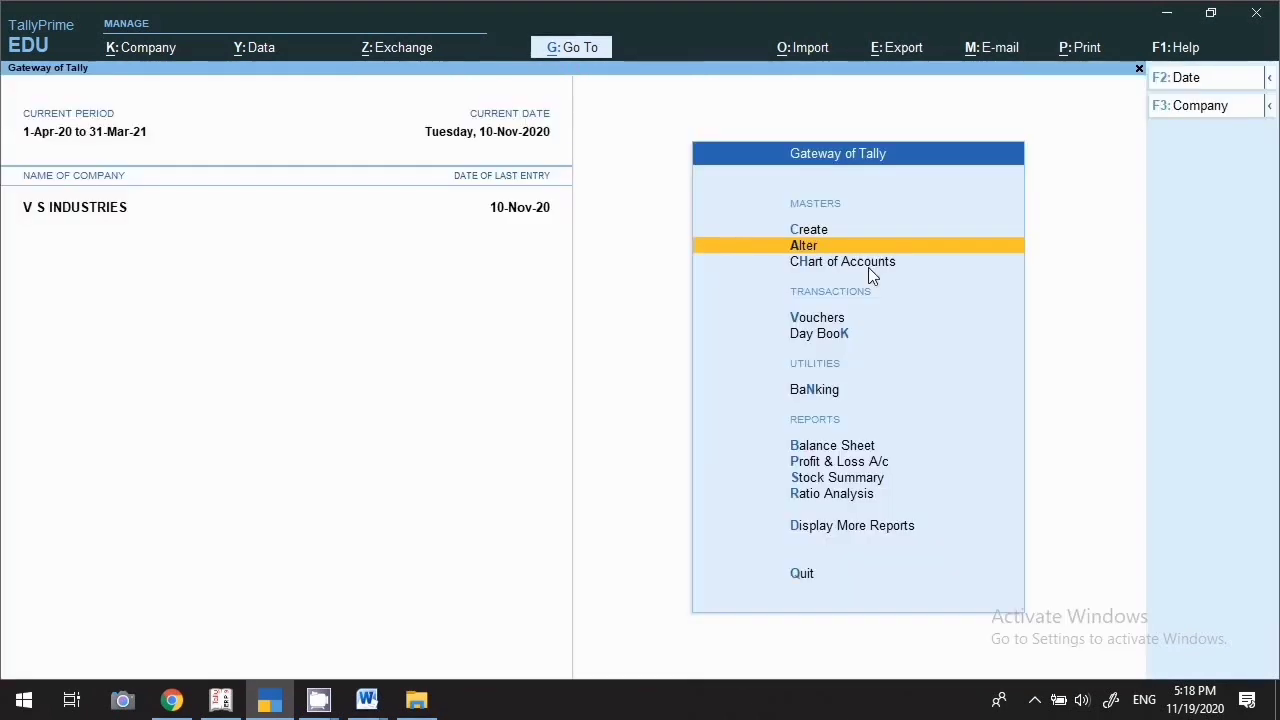
left_click(809, 250)
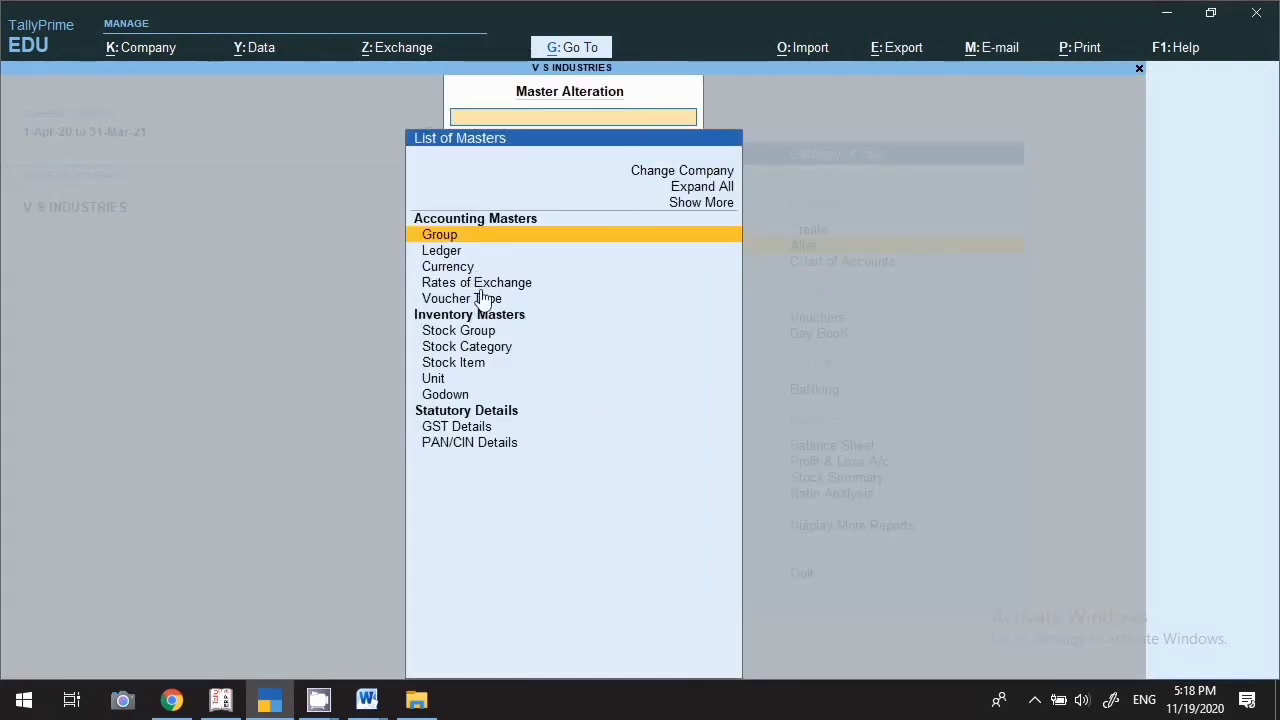
left_click(432, 240)
key("Down")
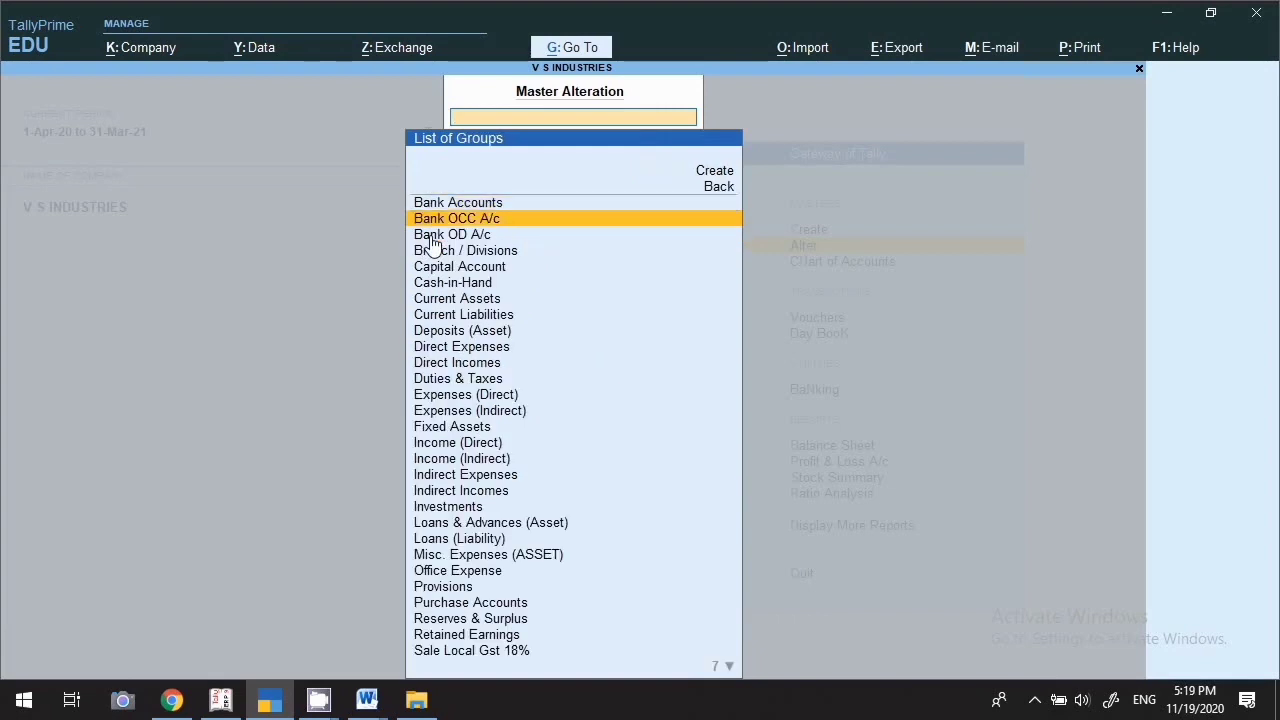
key("Down")
key("Down")
key("Down")
key("Down")
key("Down")
key("Down")
key("Down")
key("Down")
key("Down")
key("Down")
key("Down")
key("Down")
key("Down")
key("Down")
key("Down")
key("Down")
key("Down")
key("Down")
key("Down")
key("Down")
key("Down")
key("Down")
key("Down")
key("Down")
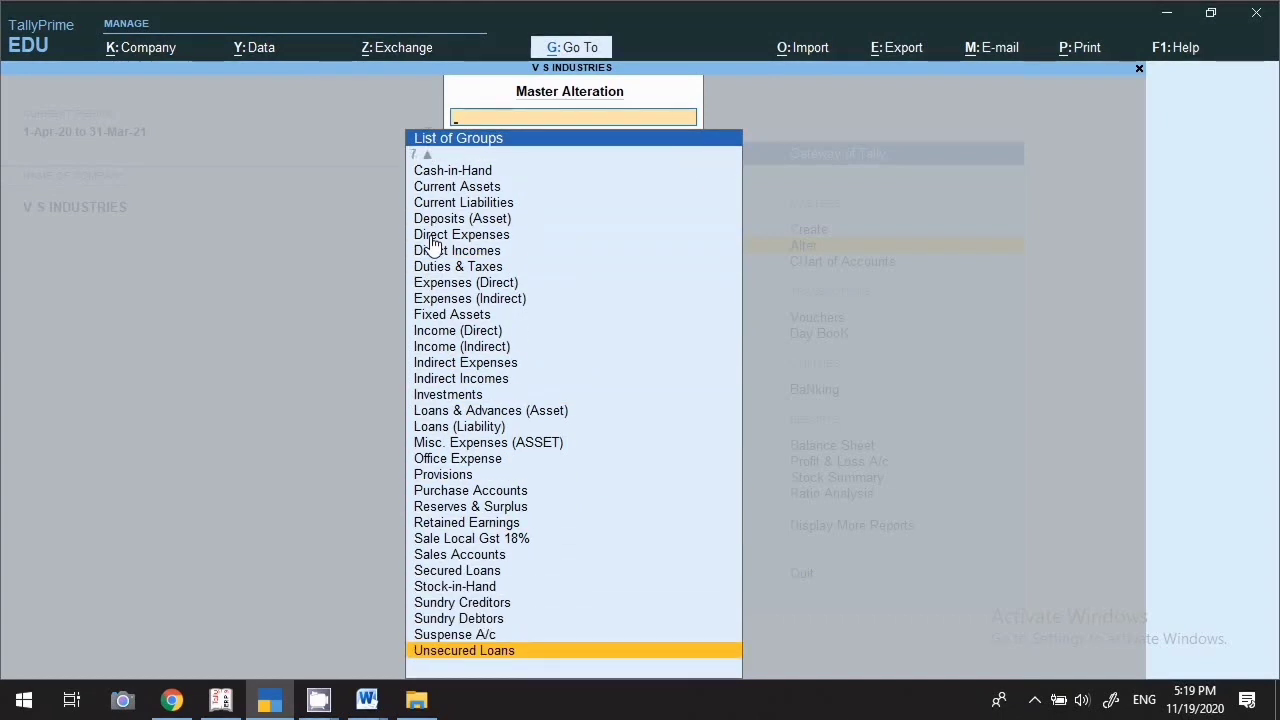
key("Up")
key("Up")
key("Up")
key("Up")
key("Up")
key("Up")
key("Up")
key("Up")
key("Up")
key("Up")
key("Up")
key("Up")
key("Up")
key("Up")
key("Up")
key("Up")
key("Up")
key("Up")
key("Up")
key("Up")
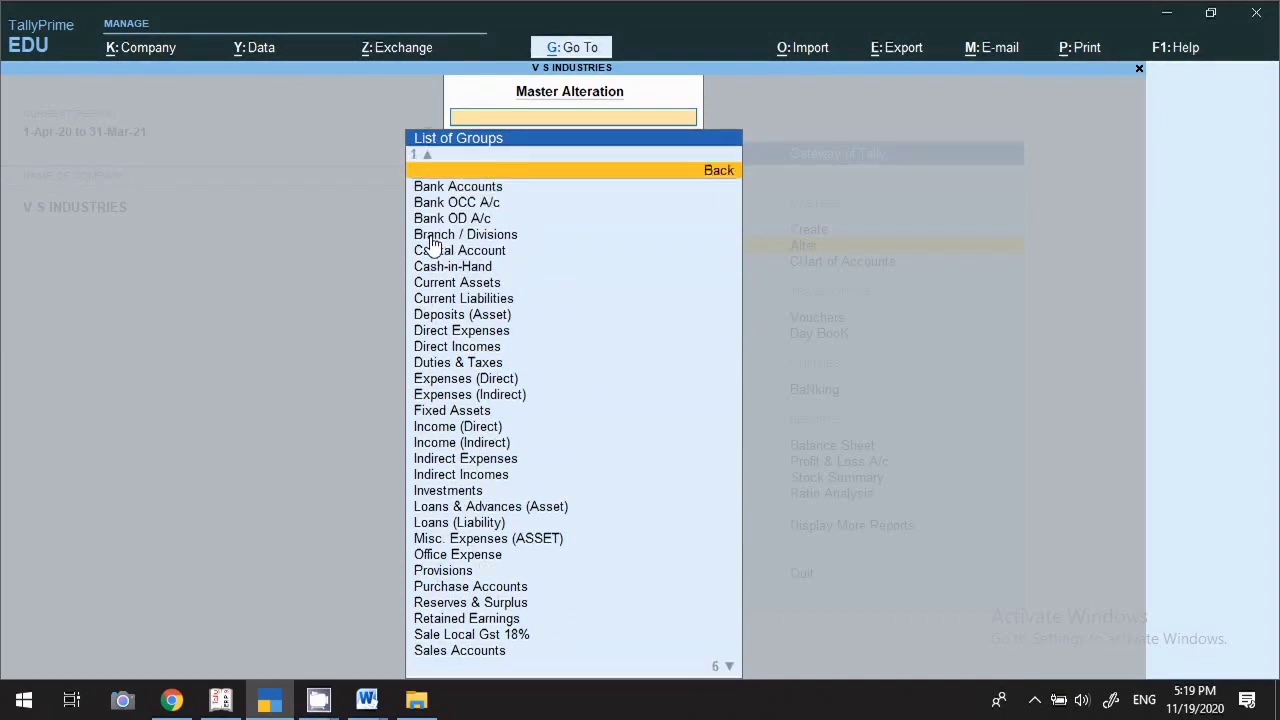
Open the Bank Accounts group and quit it without saving changes
key("Down")
key("Down")
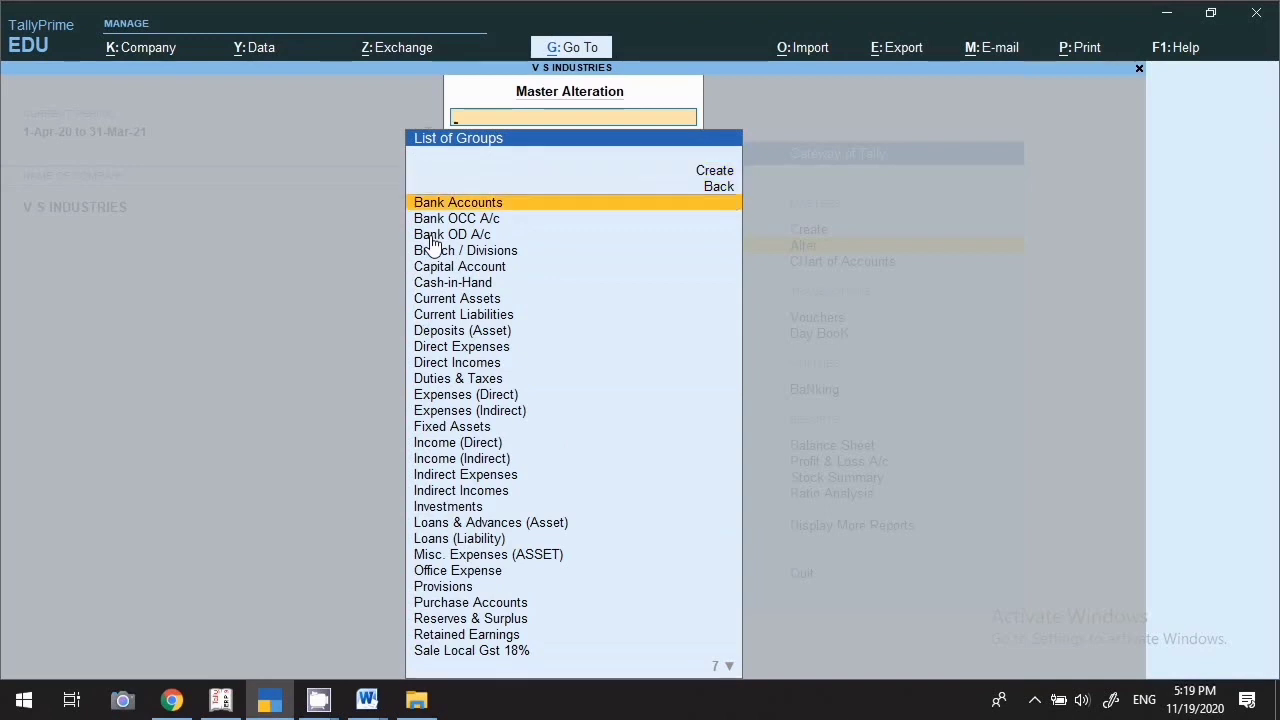
key("Return")
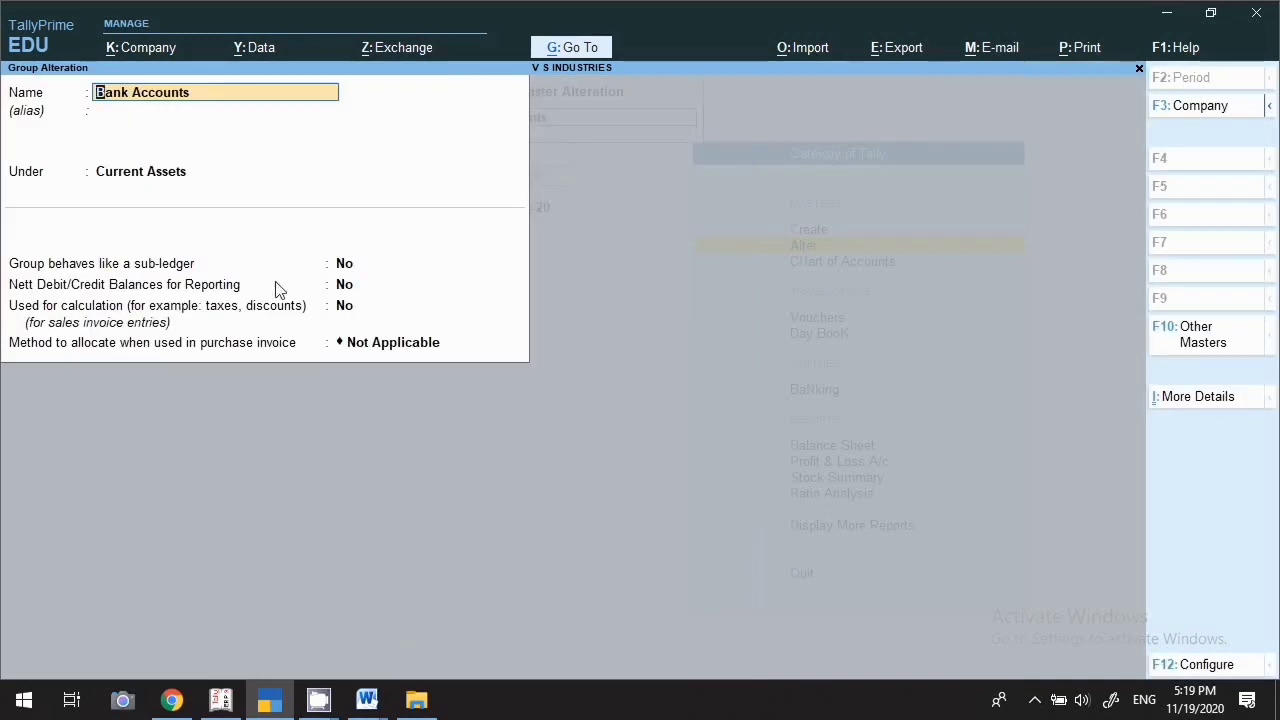
key("Escape")
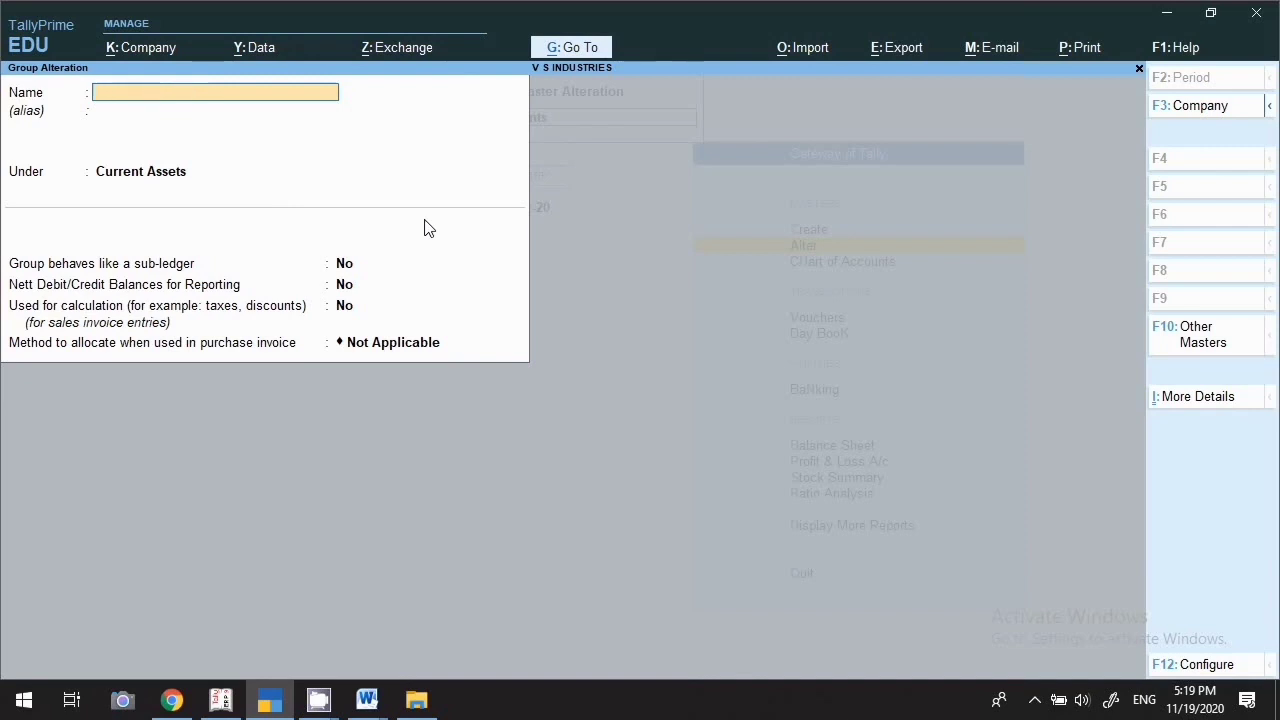
key("Escape")
key("Return")
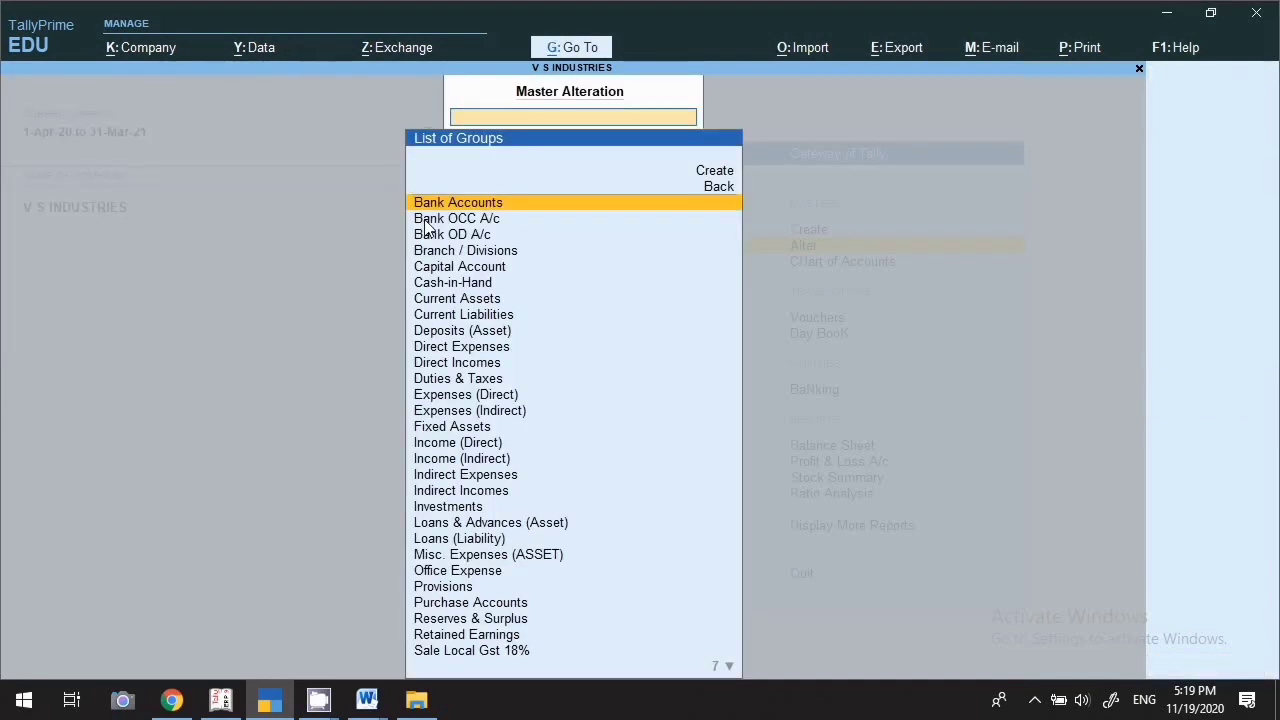
key("Escape")
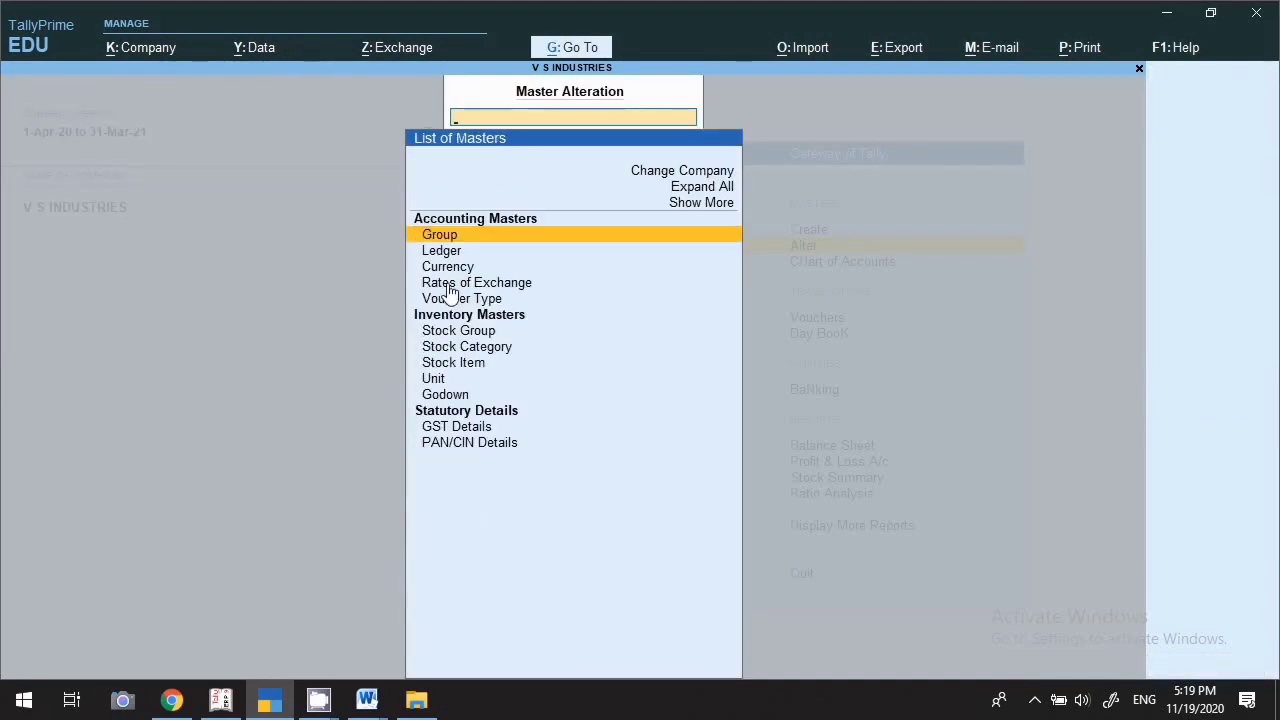
key("Down")
key("Return")
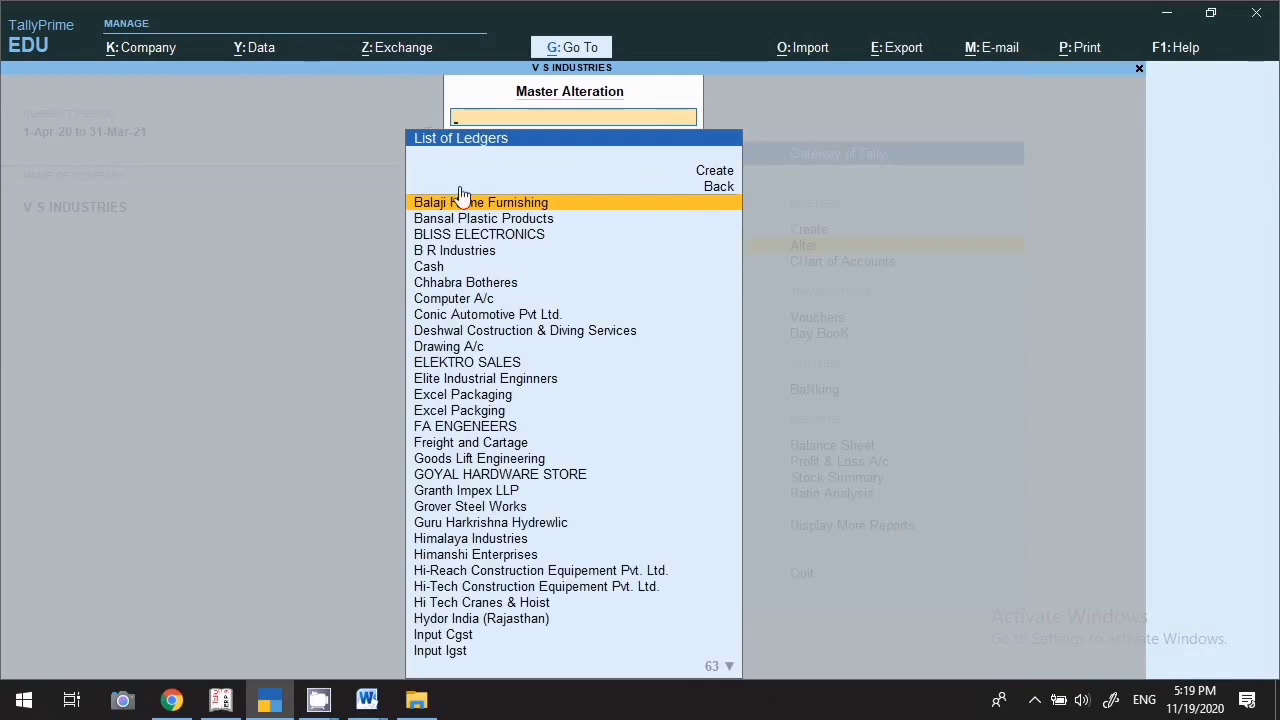
key("Return")
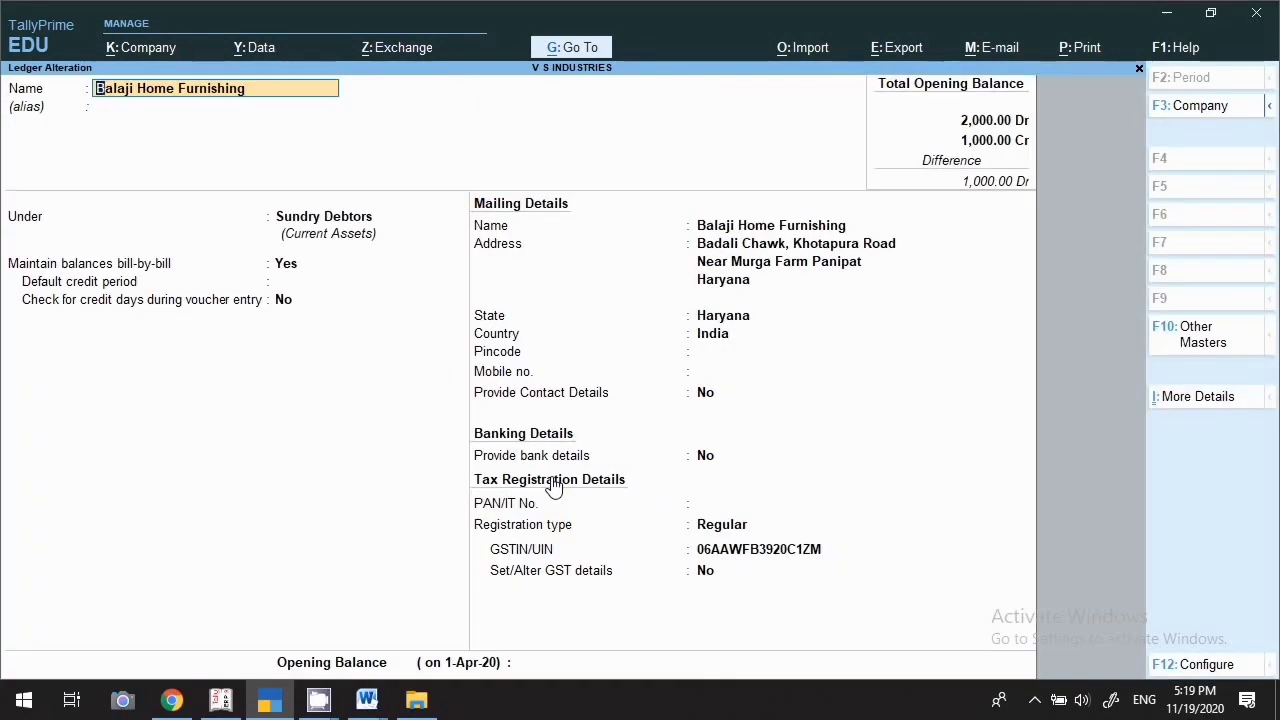
key("Return")
key("Return")
key("Return")
key("Return")
key("Return")
key("Return")
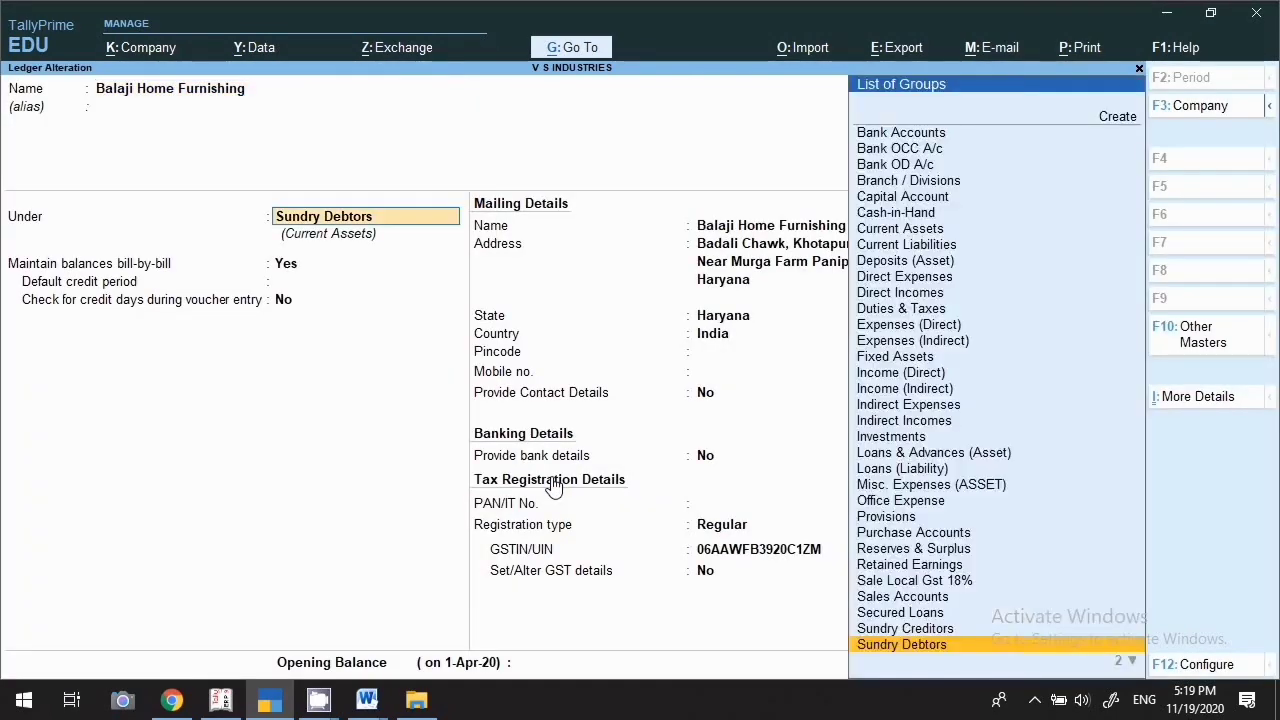
key("Return")
key("Return")
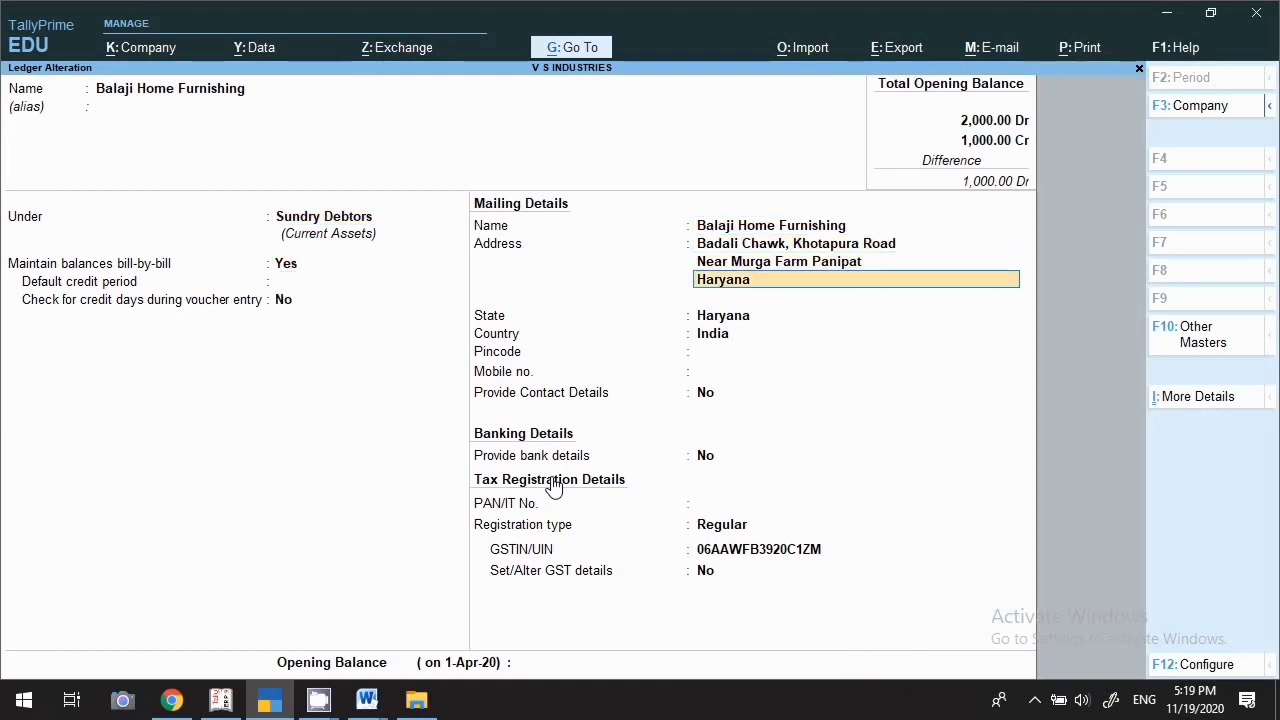
key("Return")
key("Return")
key("Return")
key("Return")
key("Return")
key("Return")
key("Return")
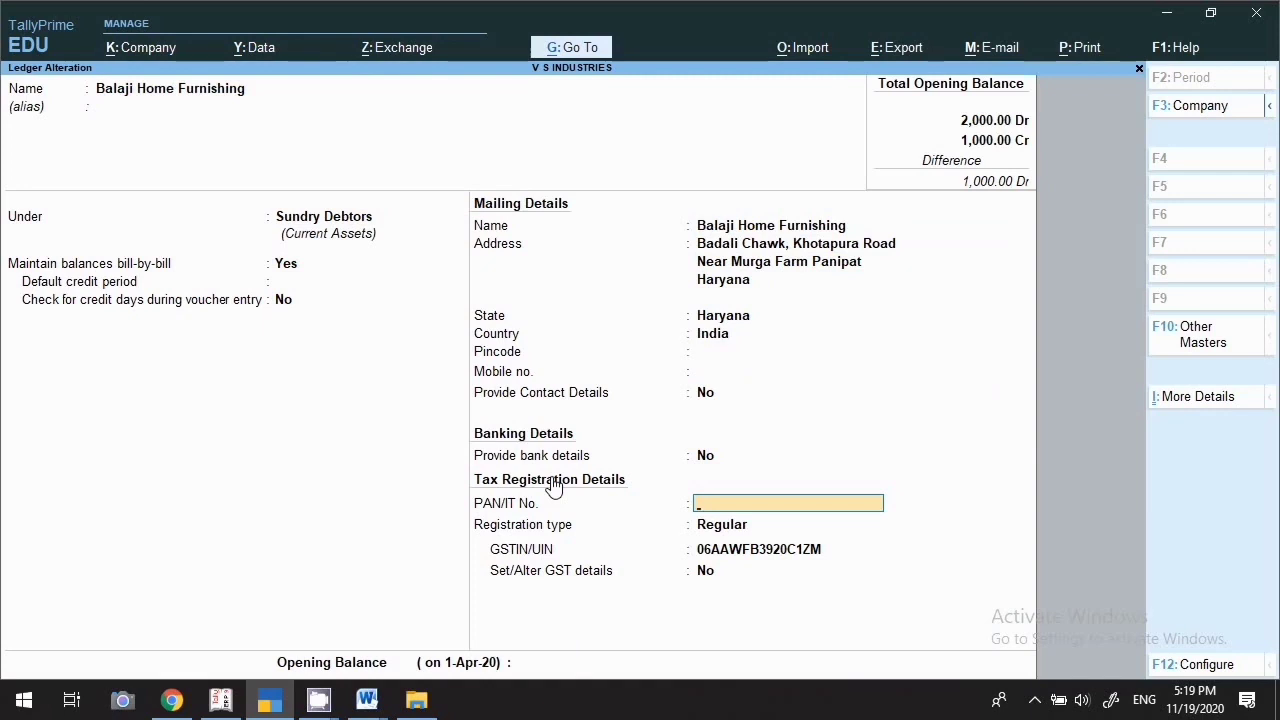
key("ctrl+a")
key("BackSpace")
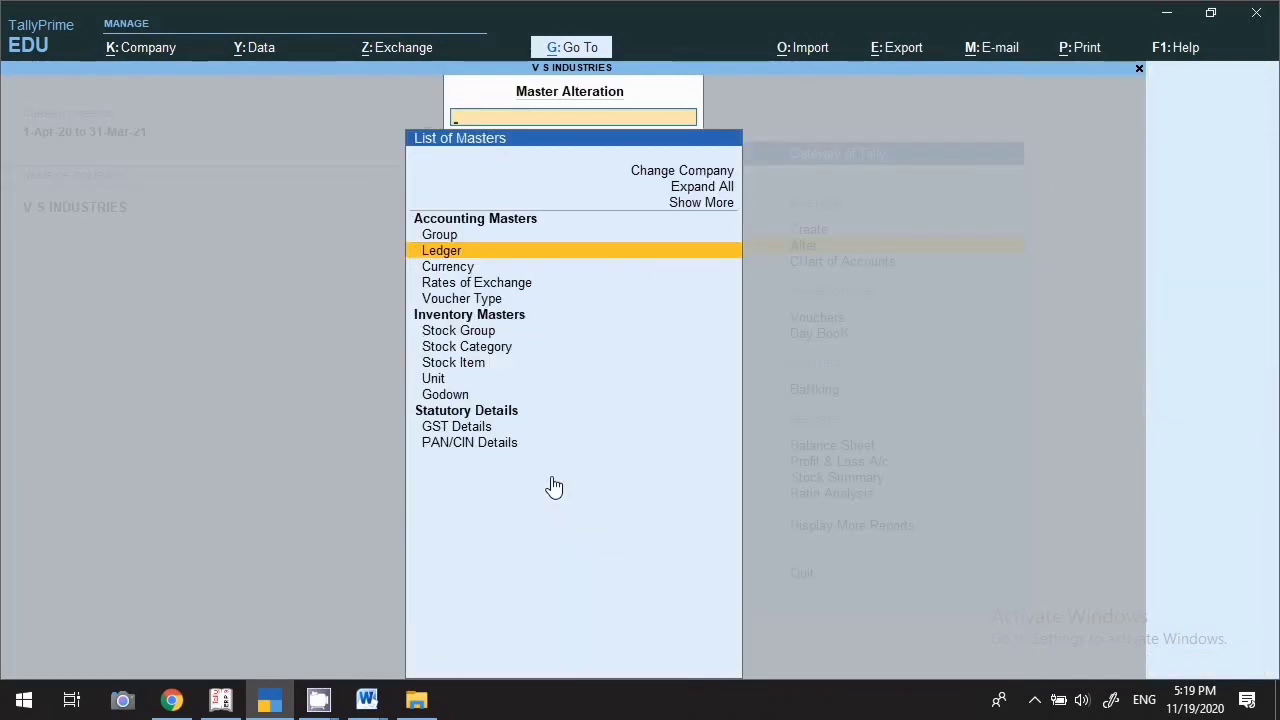
Open the rupee currency from the currency list and leave it unchanged
key("Down")
key("Return")
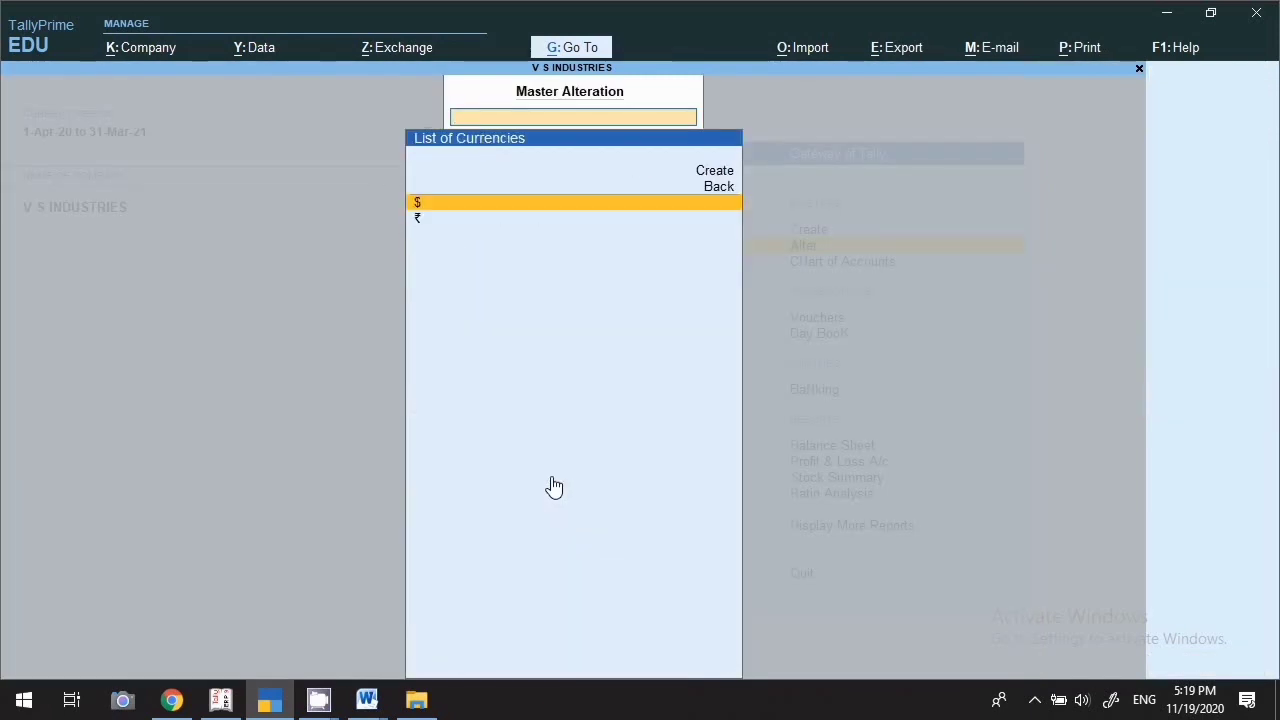
key("Down")
key("Return")
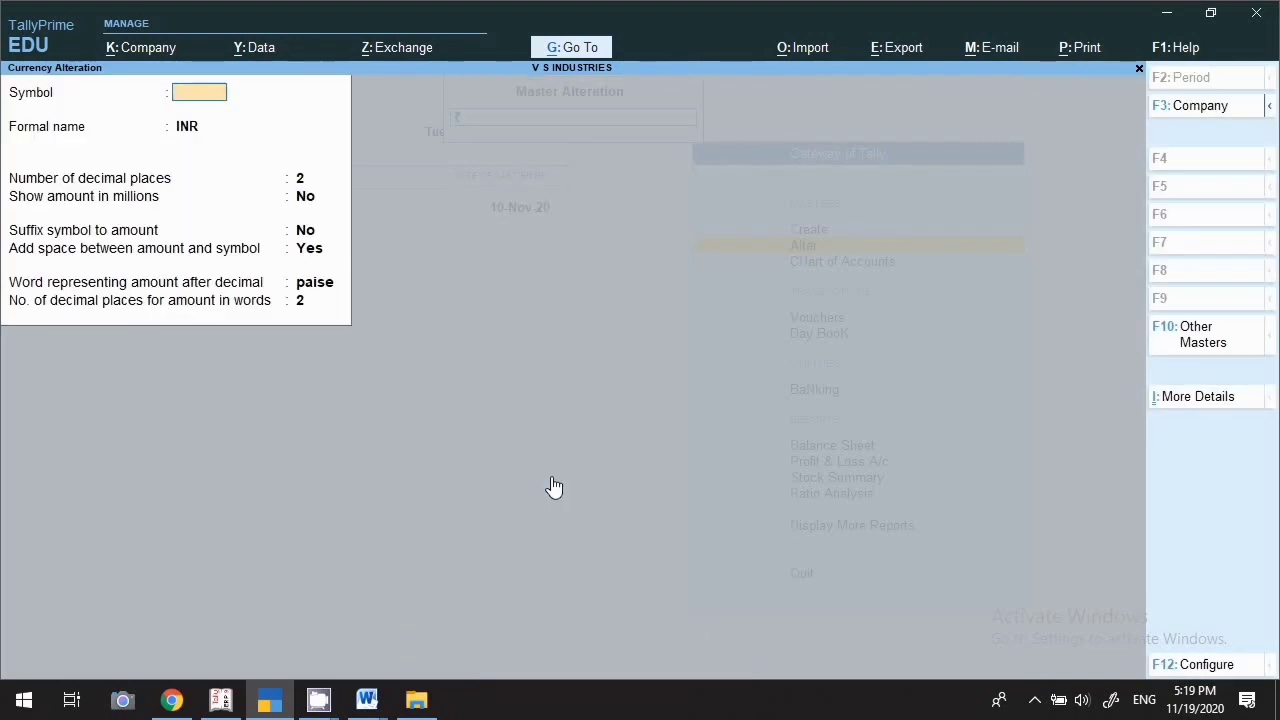
key("Escape")
key("Return")
Set the $ (Doller) currency to 1 decimal place for amounts in words and save
key("Up")
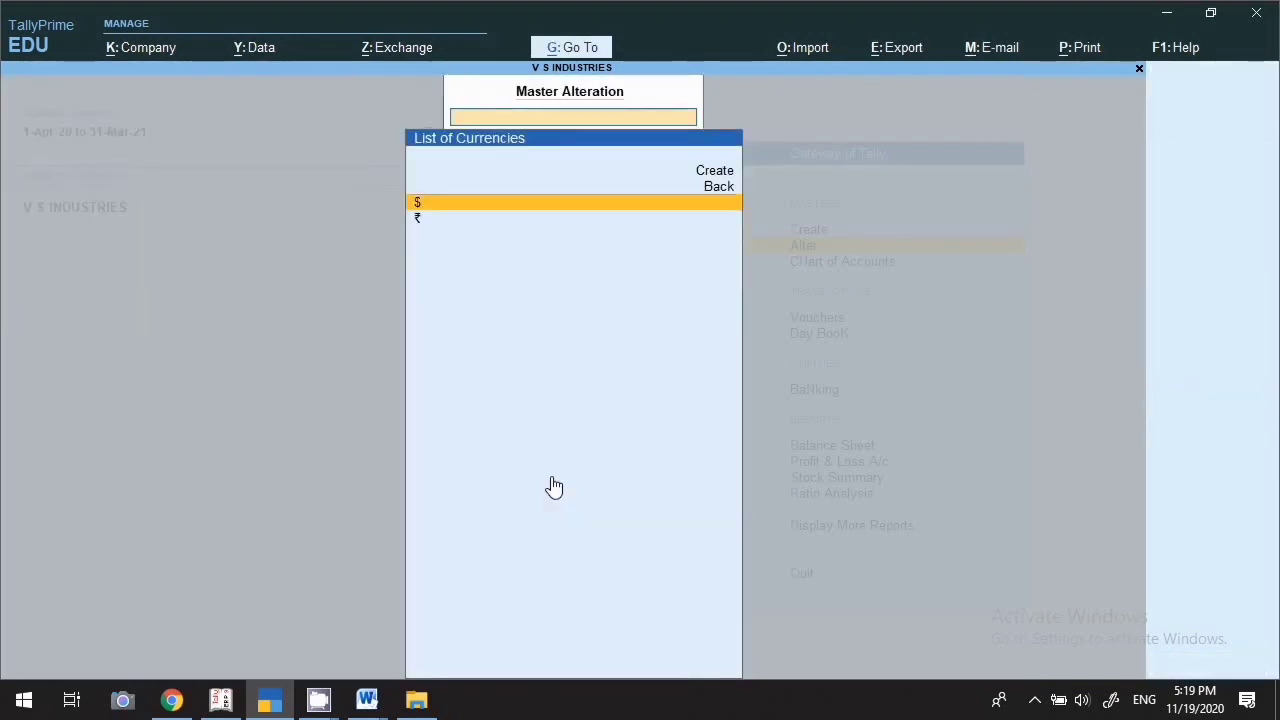
key("Return")
key("Return")
key("Return")
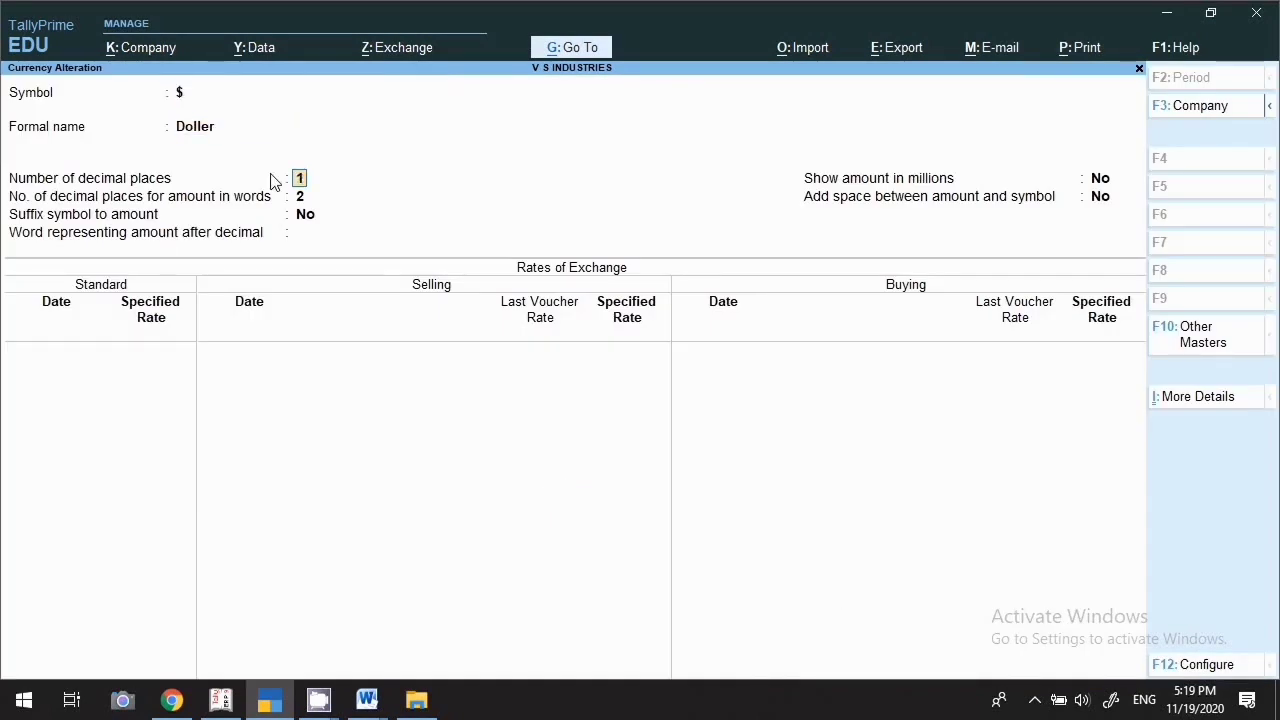
key("Return")
key("Return")
key("Return")
key("Return")
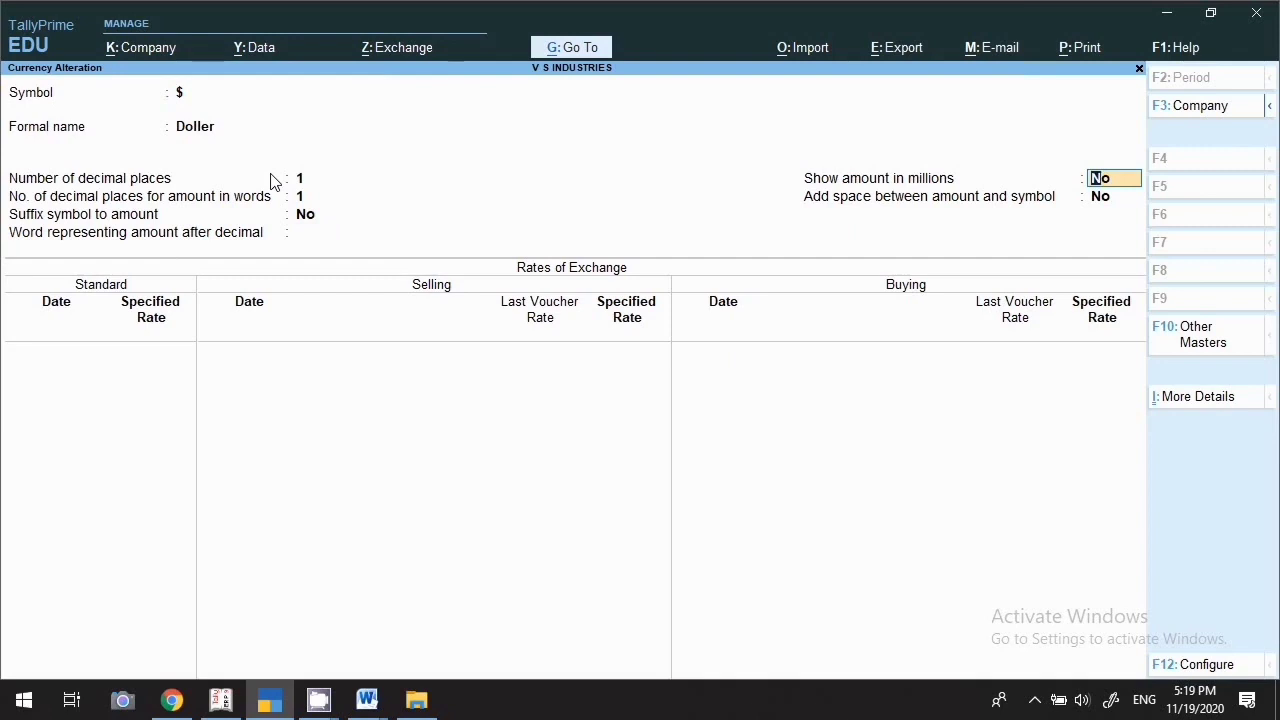
key("ctrl")
key("ctrl+a")
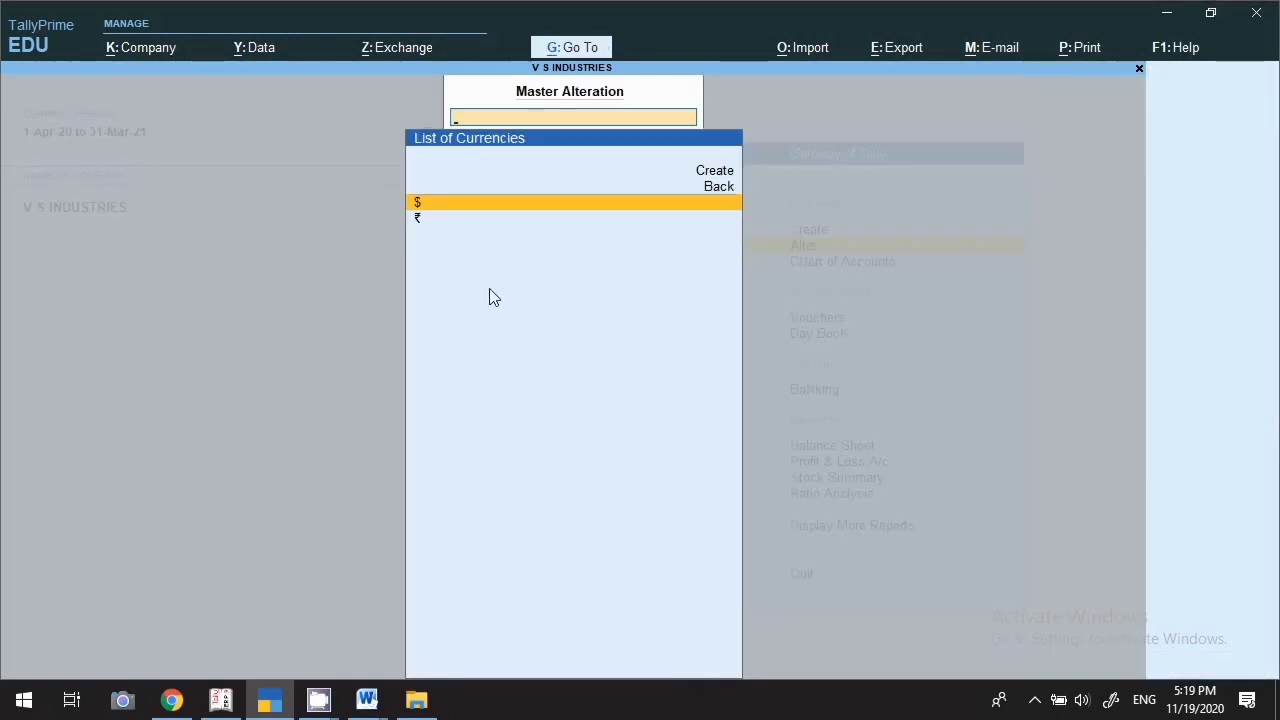
Reopen the $ currency and quit it without saving further changes
key("Return")
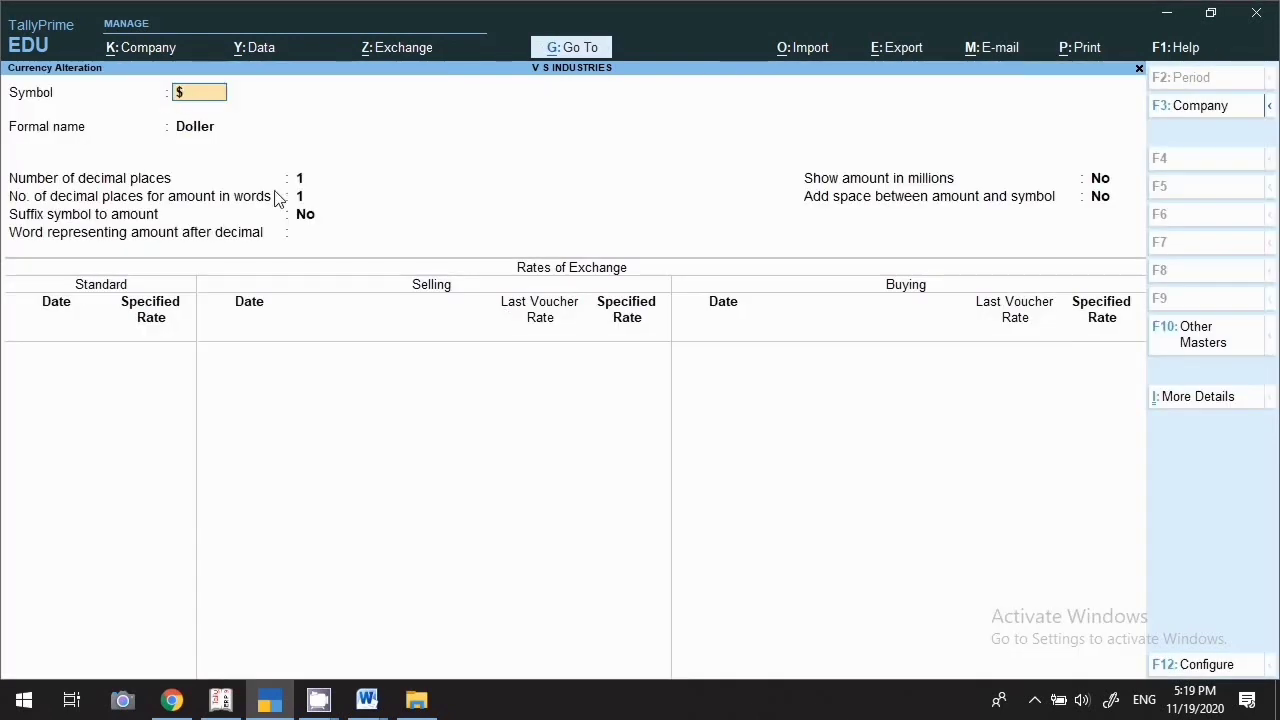
key("BackSpace")
key("Escape")
key("y")
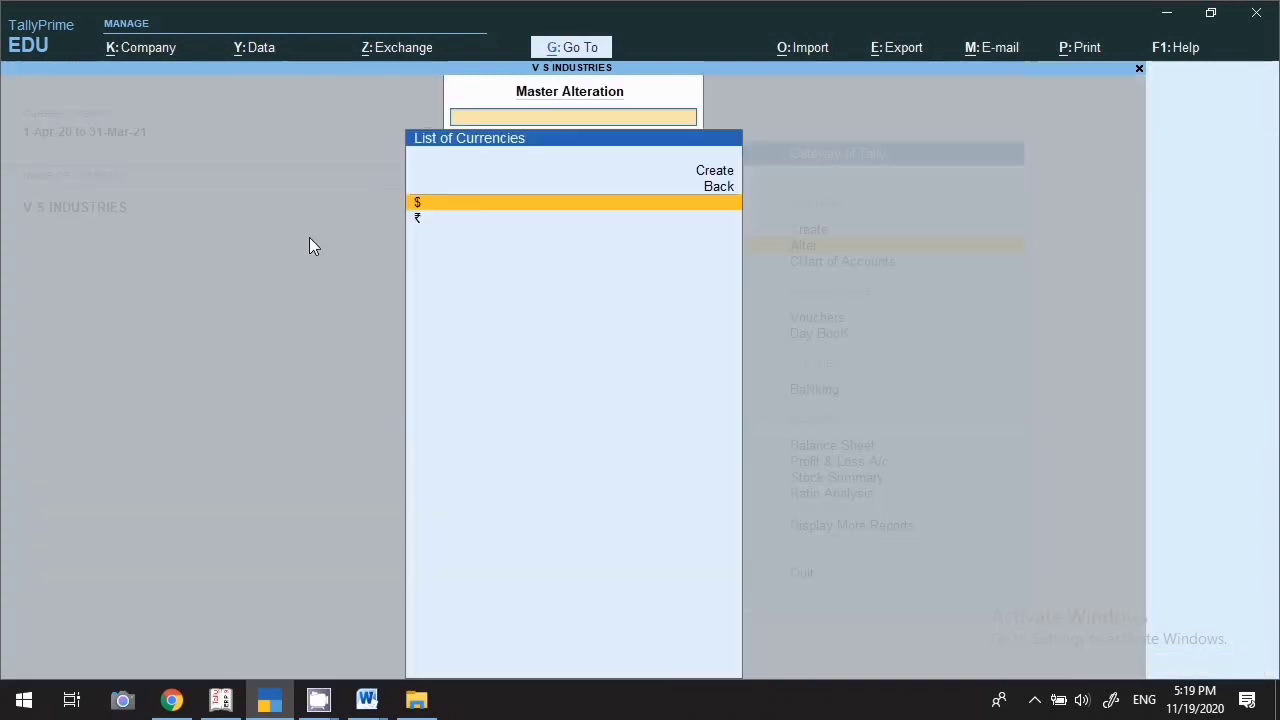
key("Escape")
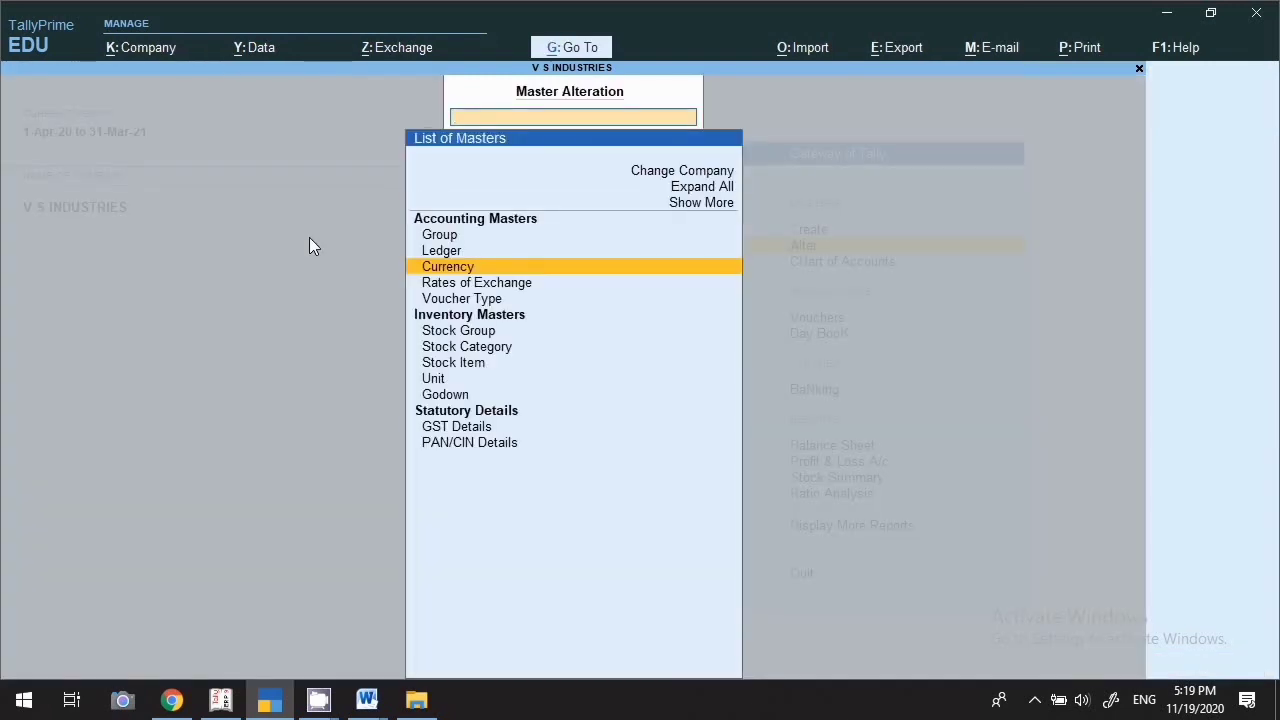
key("Down")
key("Return")
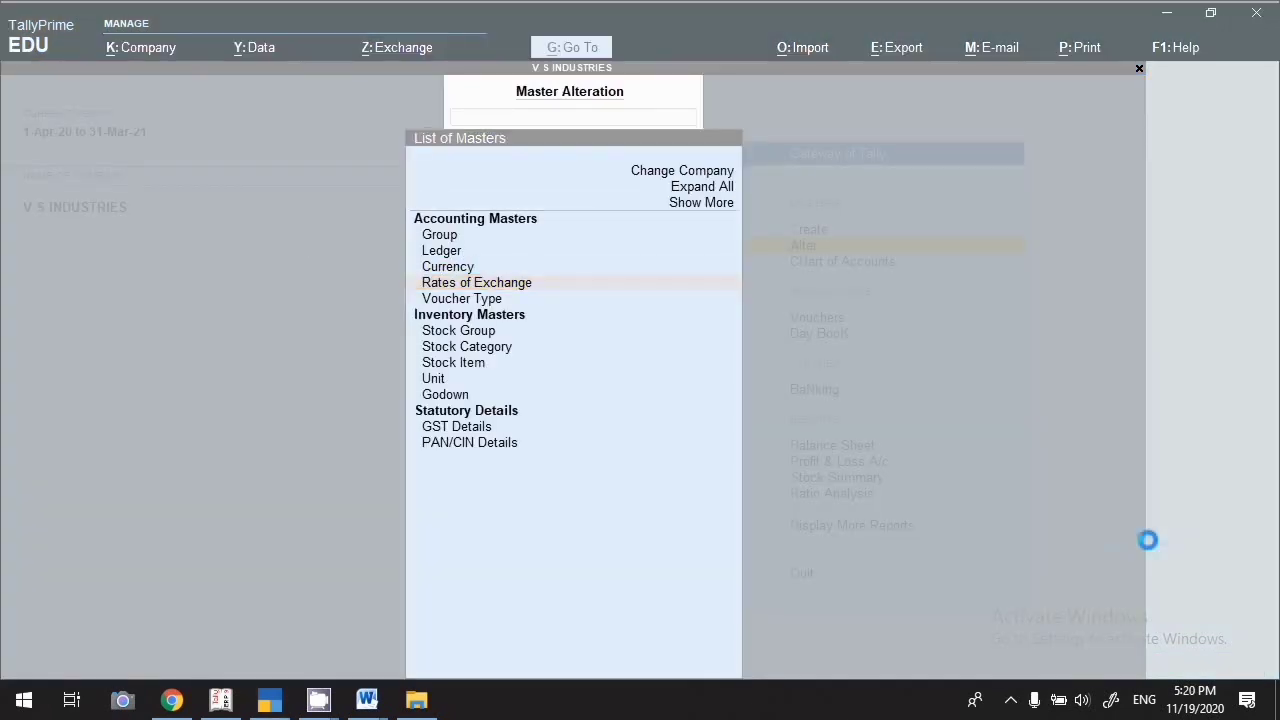
Open Purchase Order from the List of Voucher Types for alteration
left_click(488, 304)
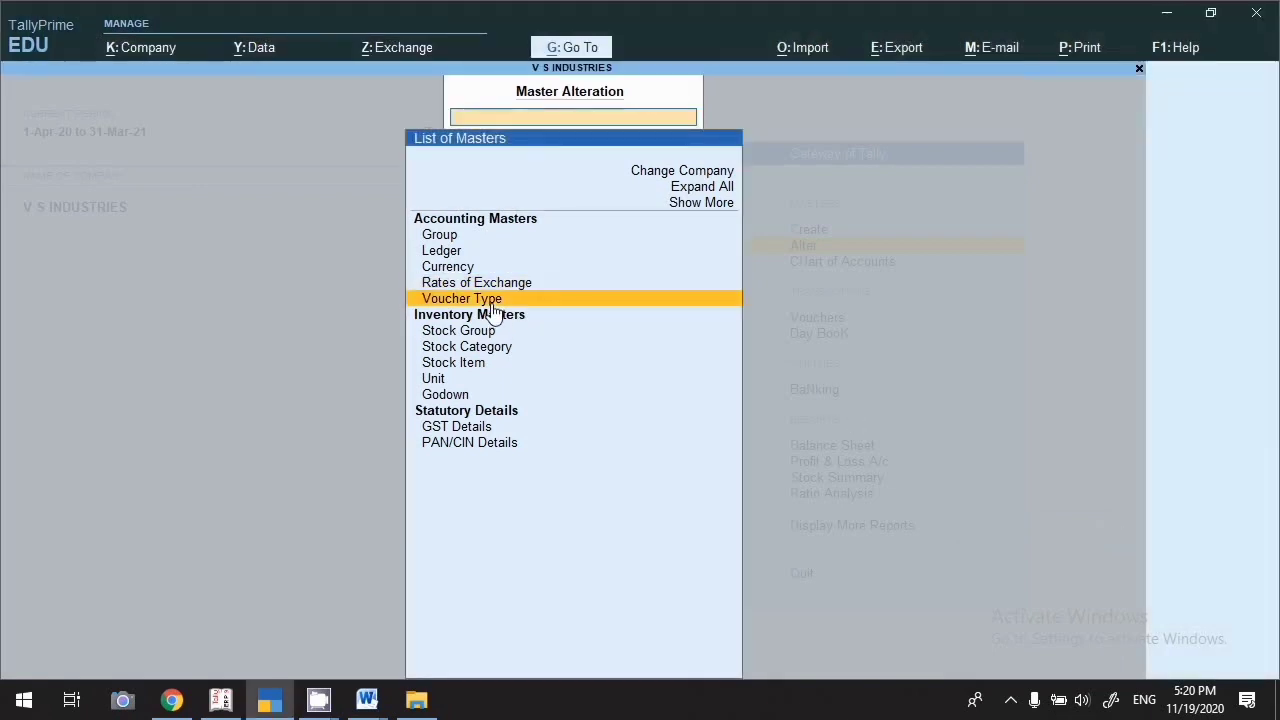
key("Return")
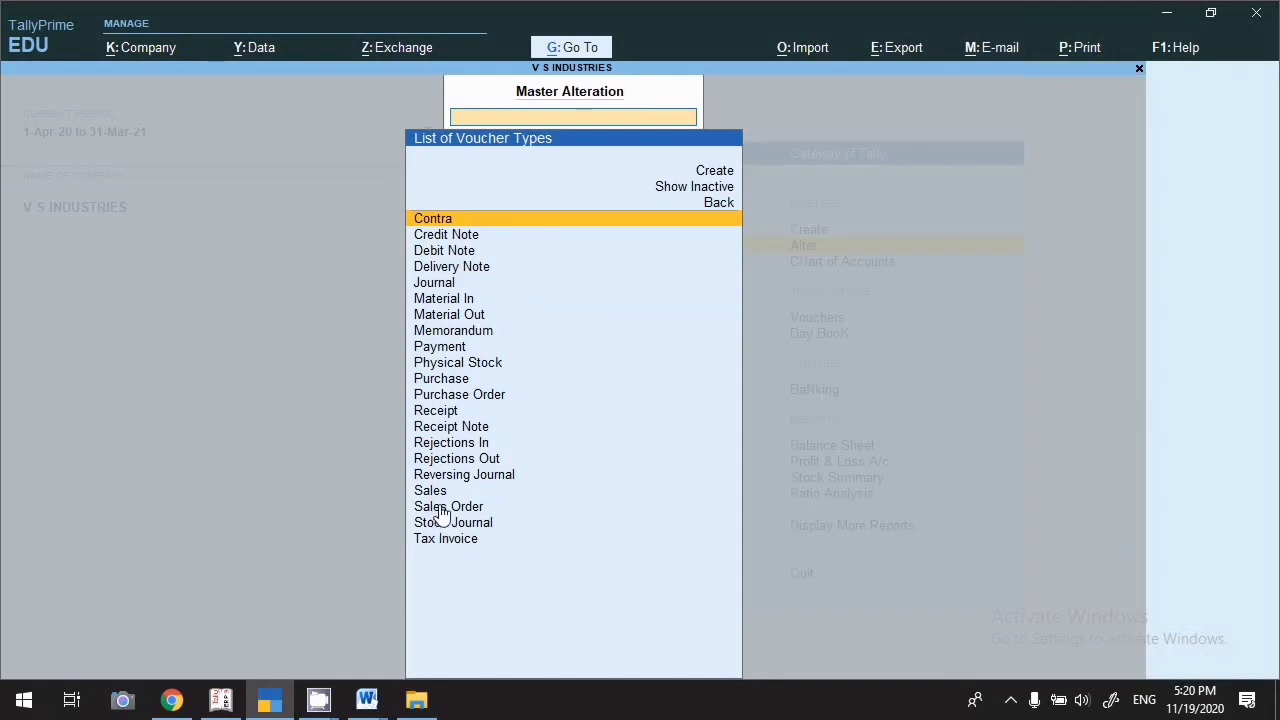
left_click(474, 400)
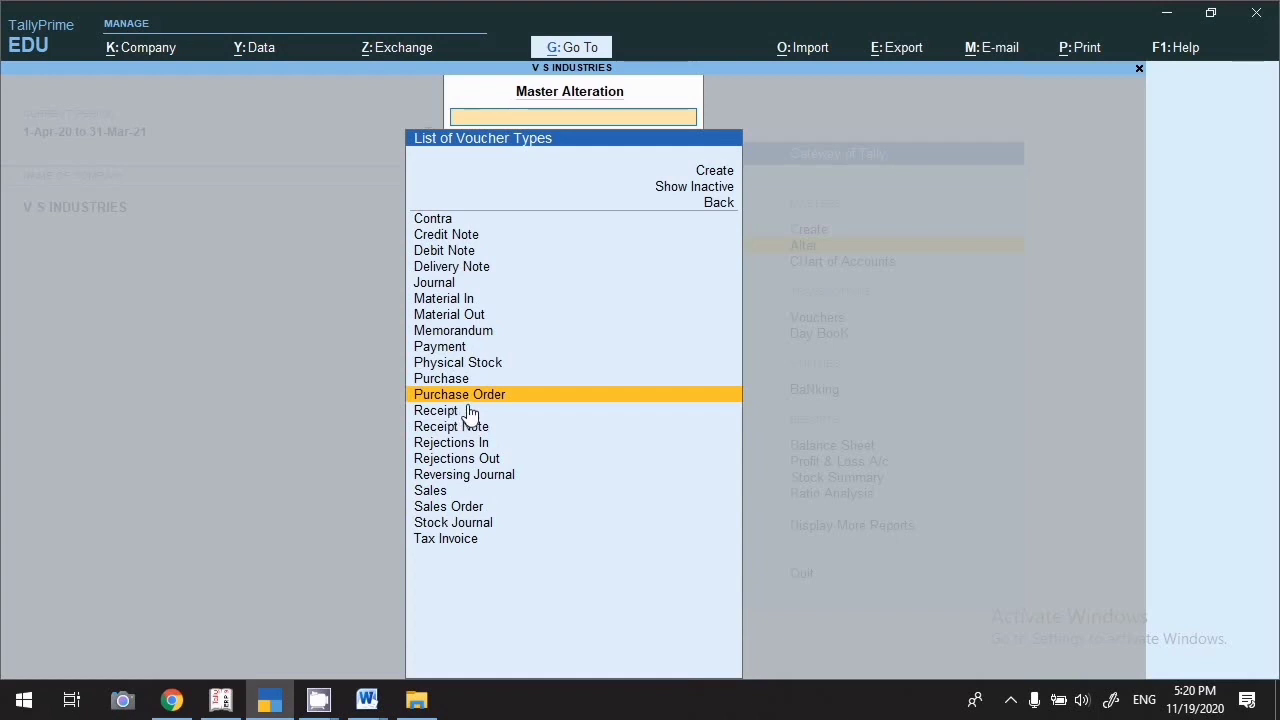
key("Return")
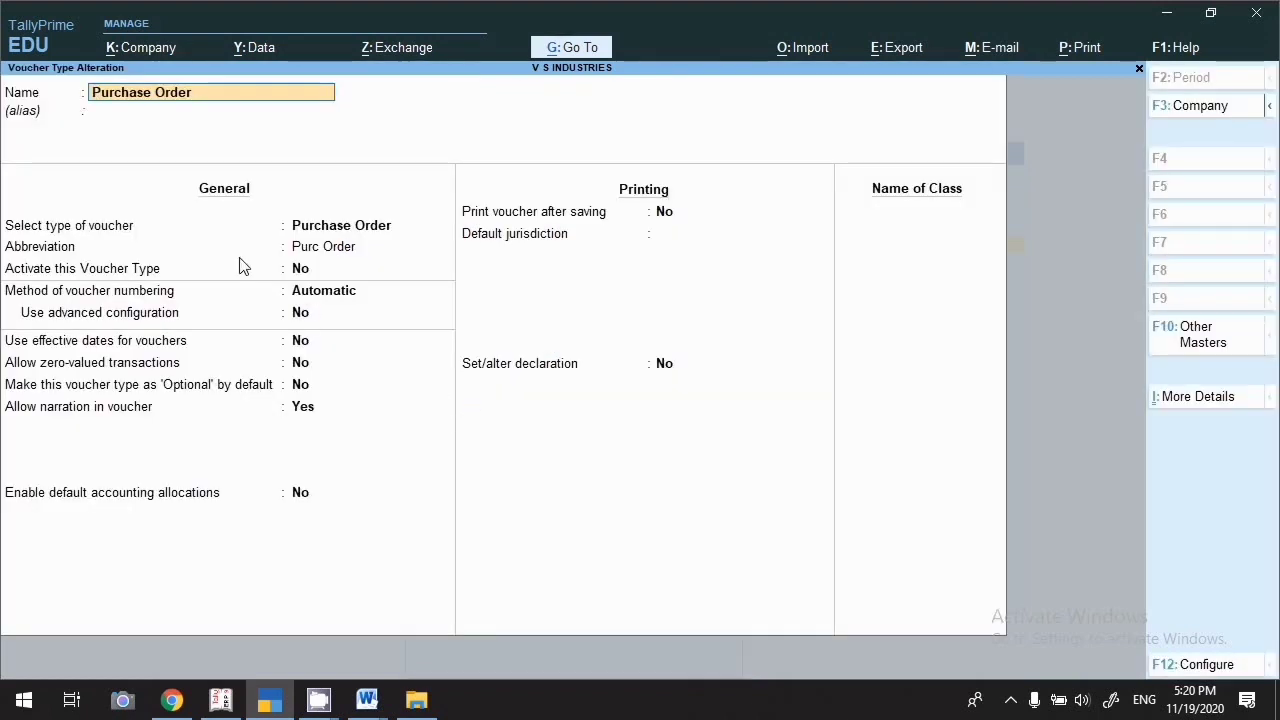
Activate the Purchase Order voucher type, keeping Automatic numbering
key("Return")
key("Return")
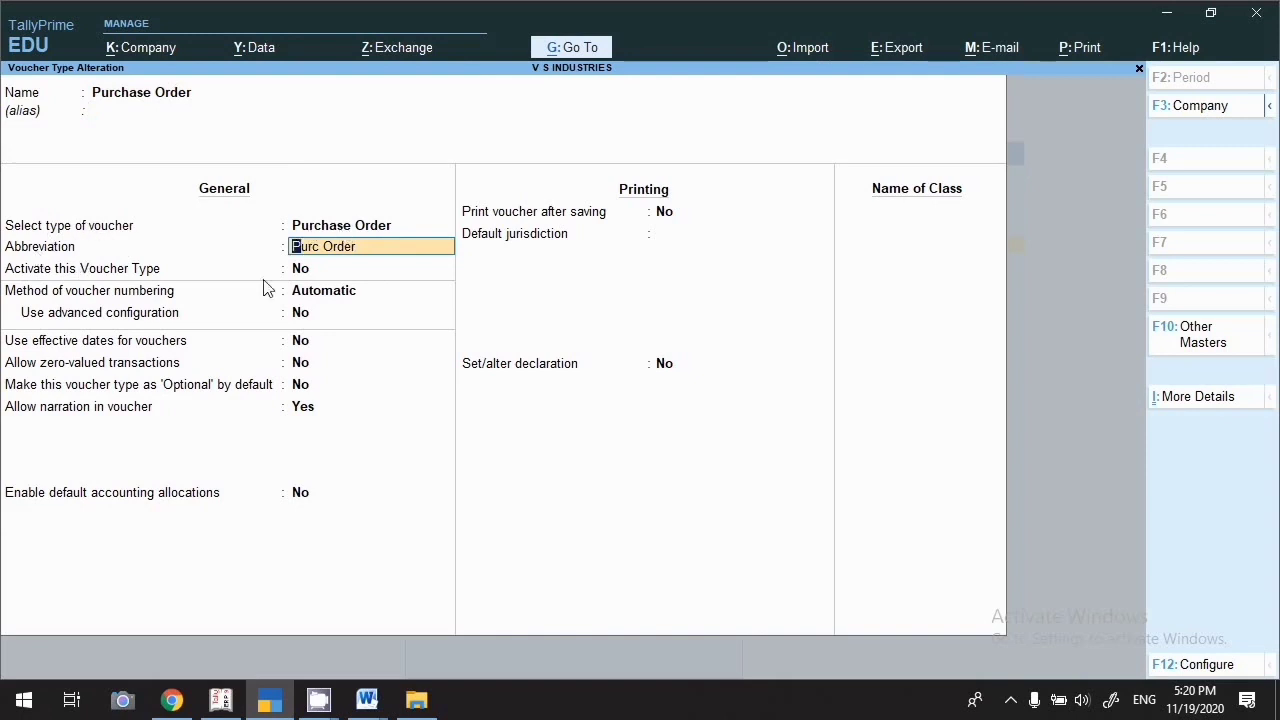
key("Return")
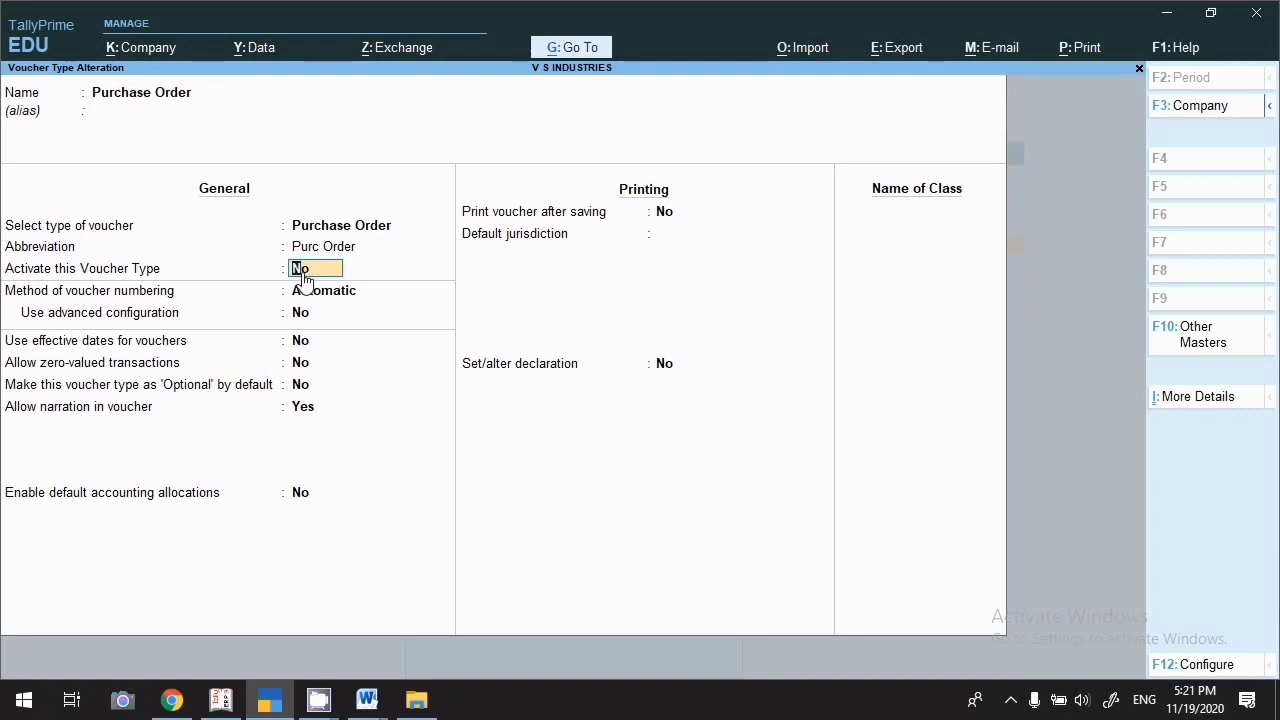
type("y")
key("Return")
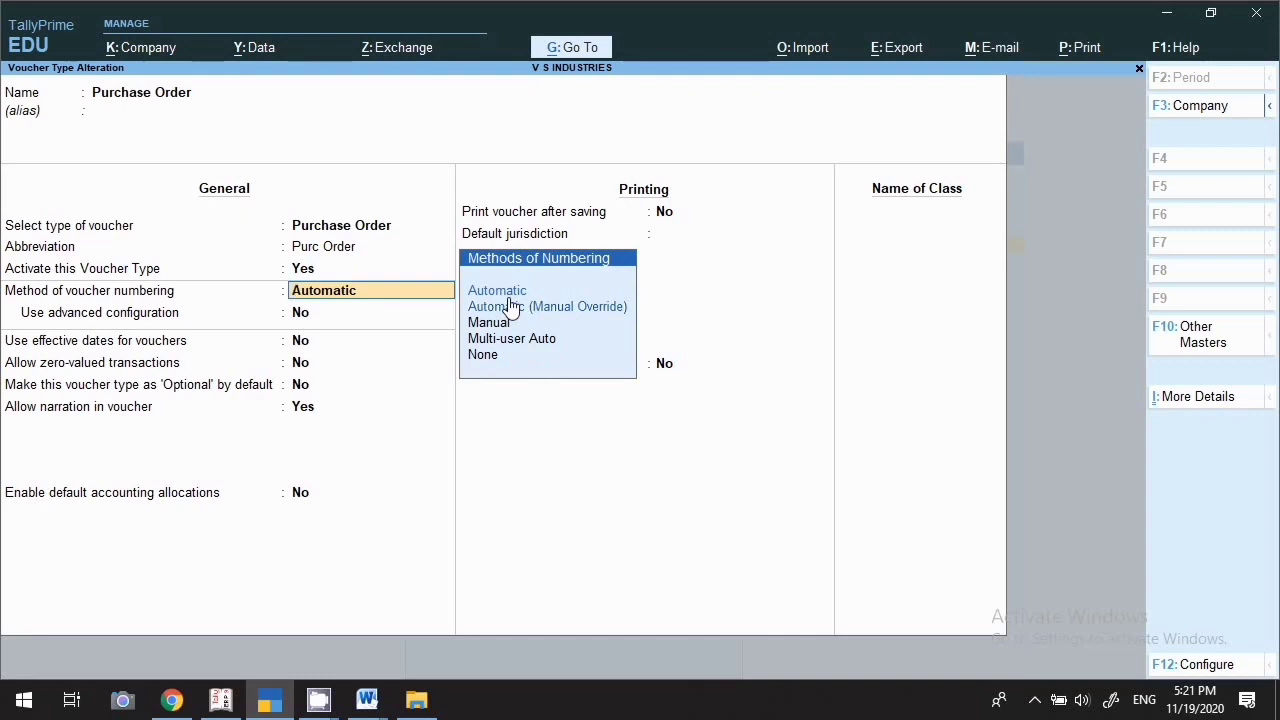
key("Return")
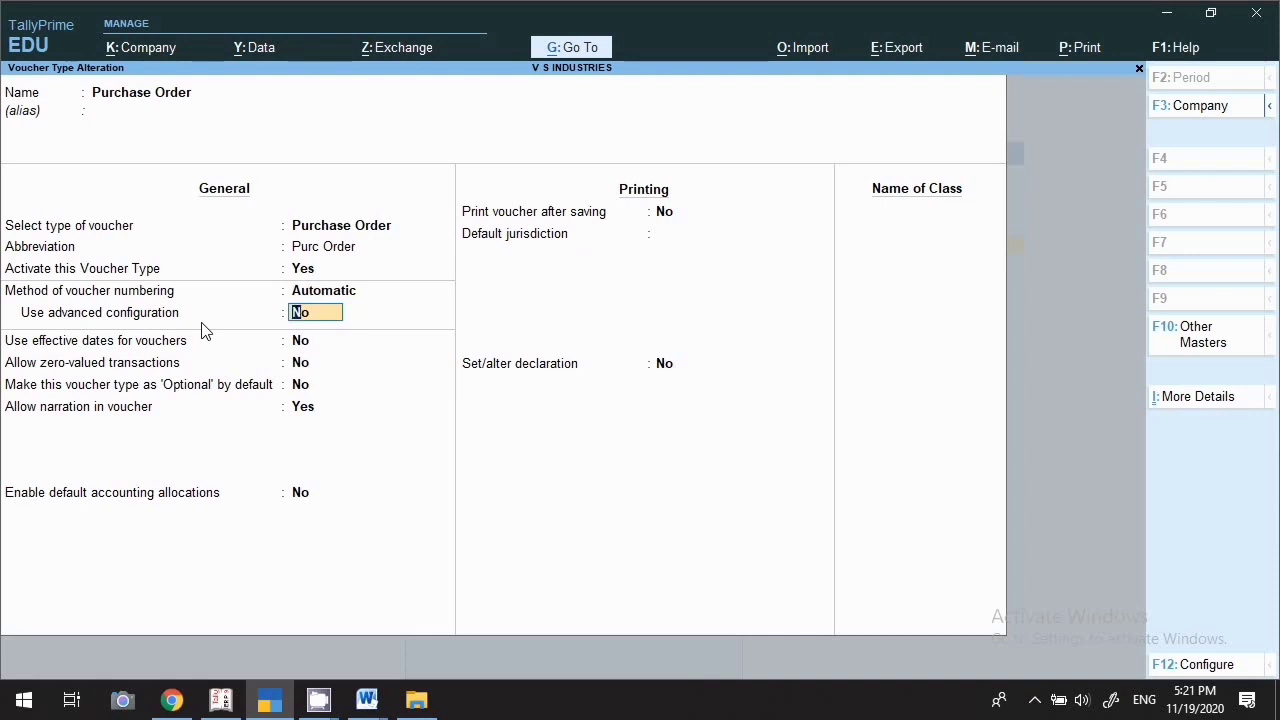
Keep the remaining Purchase Order options and set Print voucher after saving to Yes
key("Return")
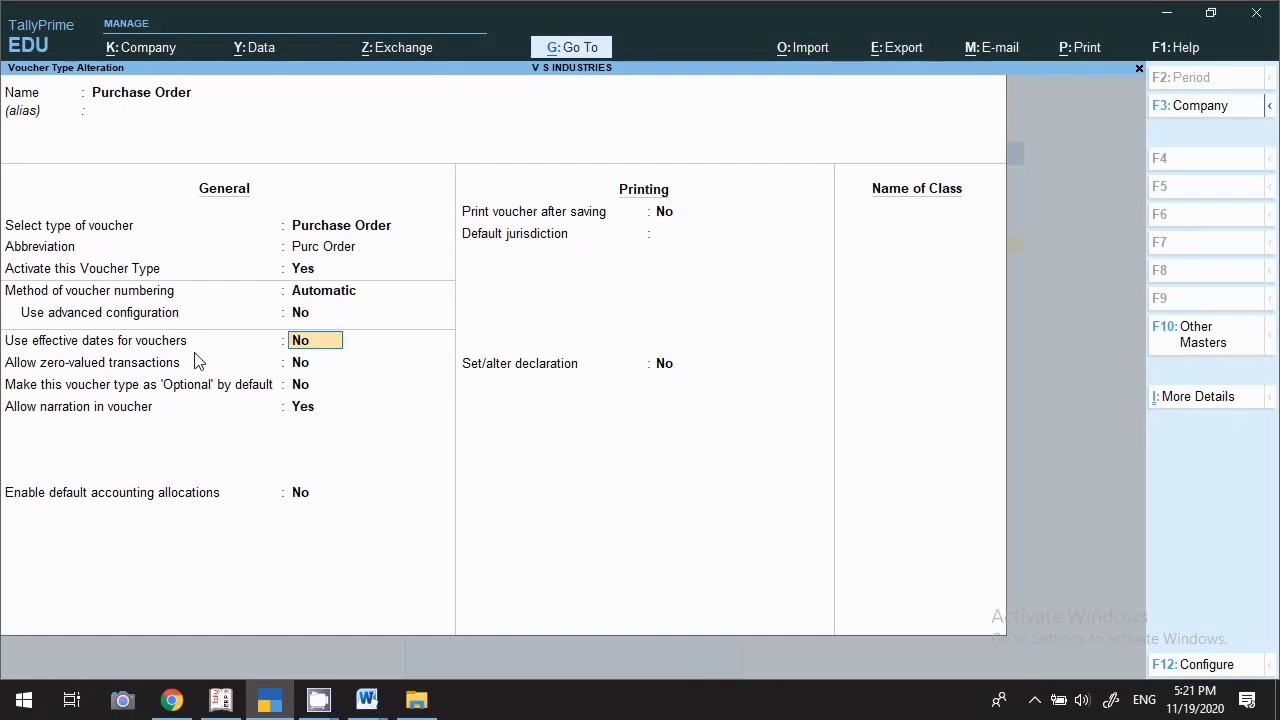
key("Return")
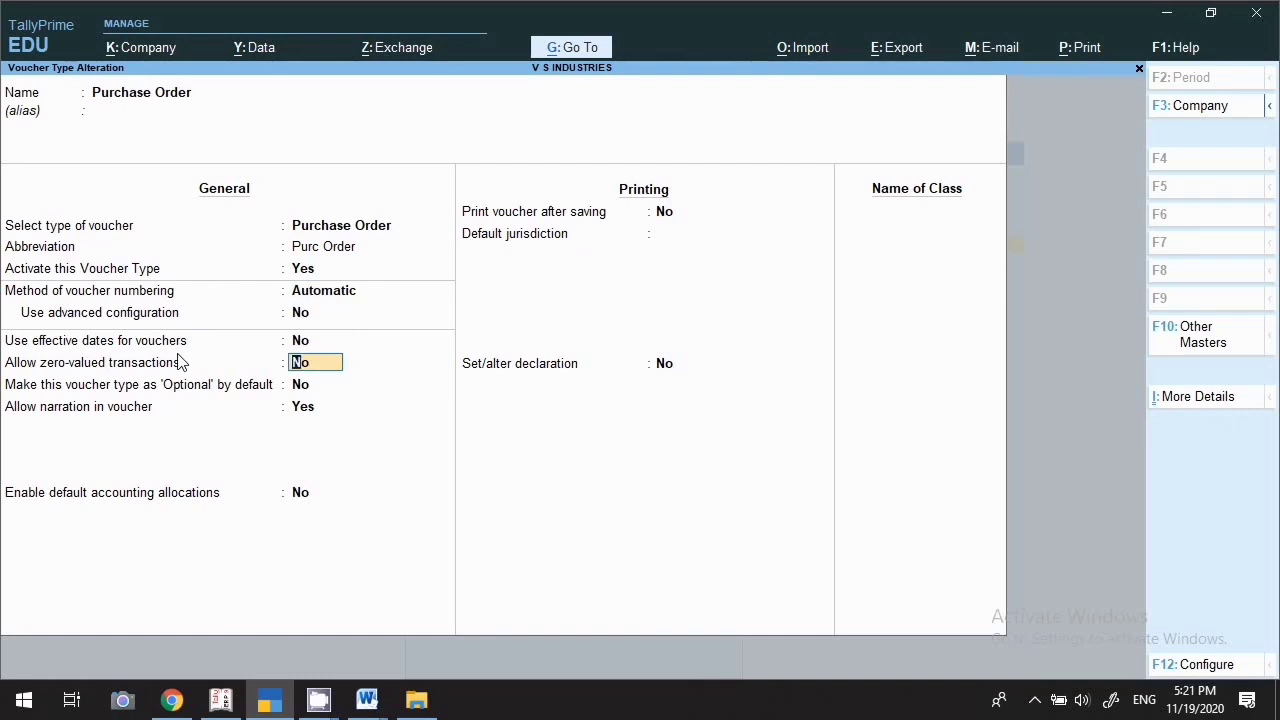
key("Return")
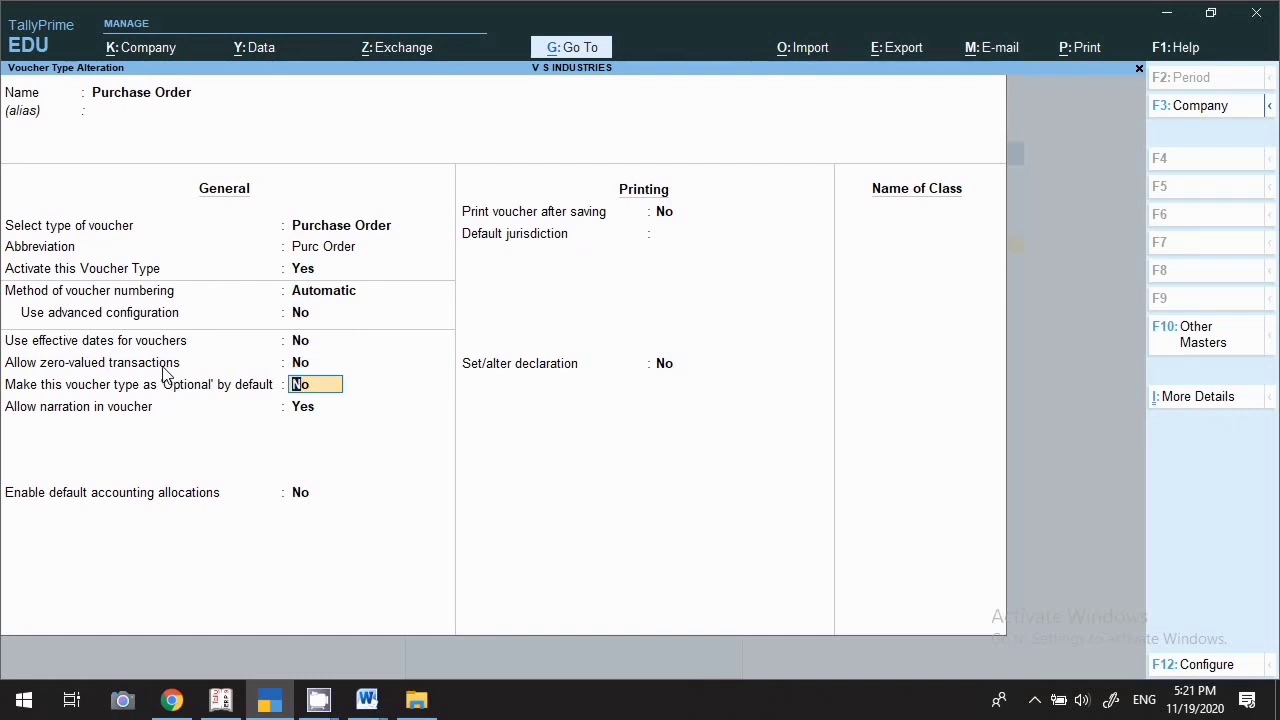
key("Return")
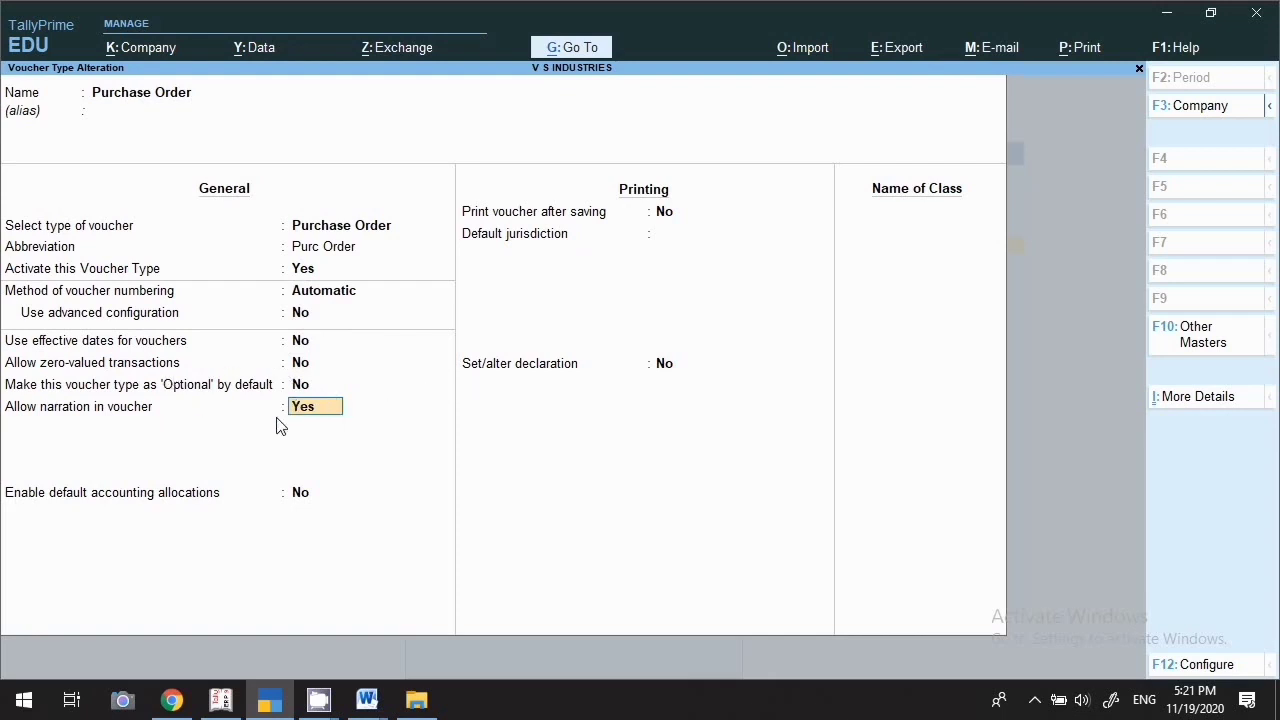
key("Return")
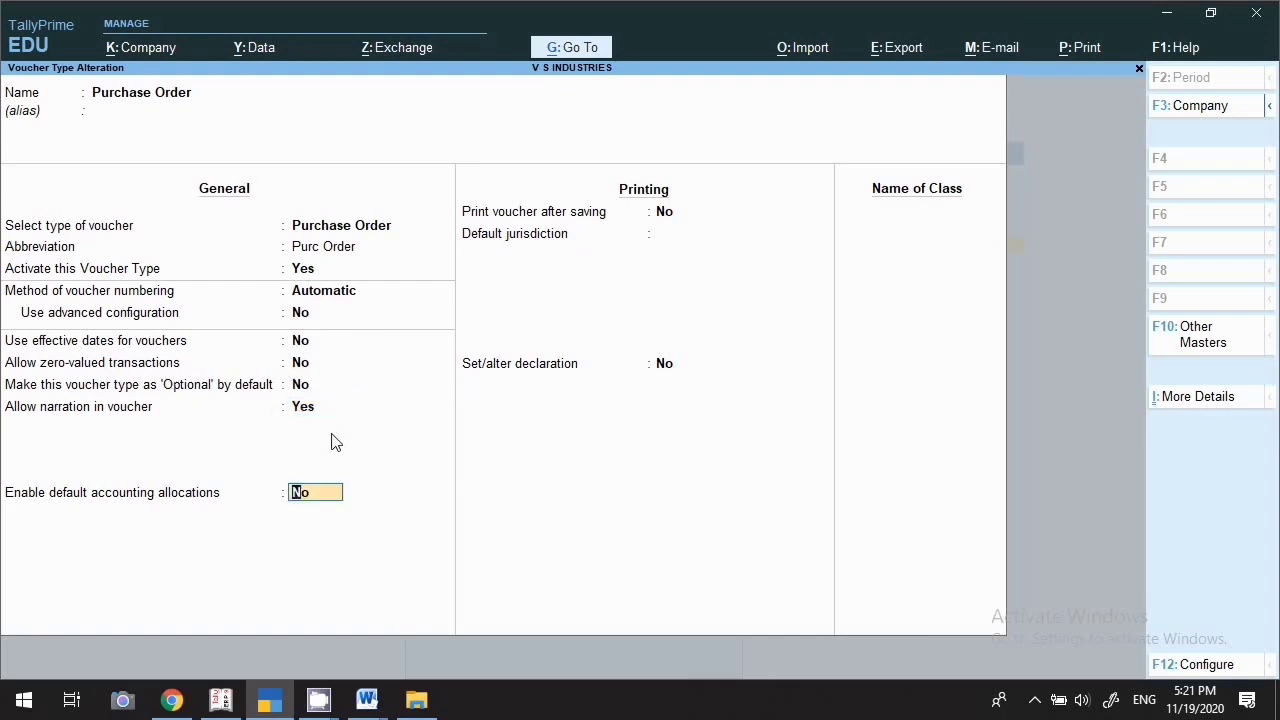
key("Return")
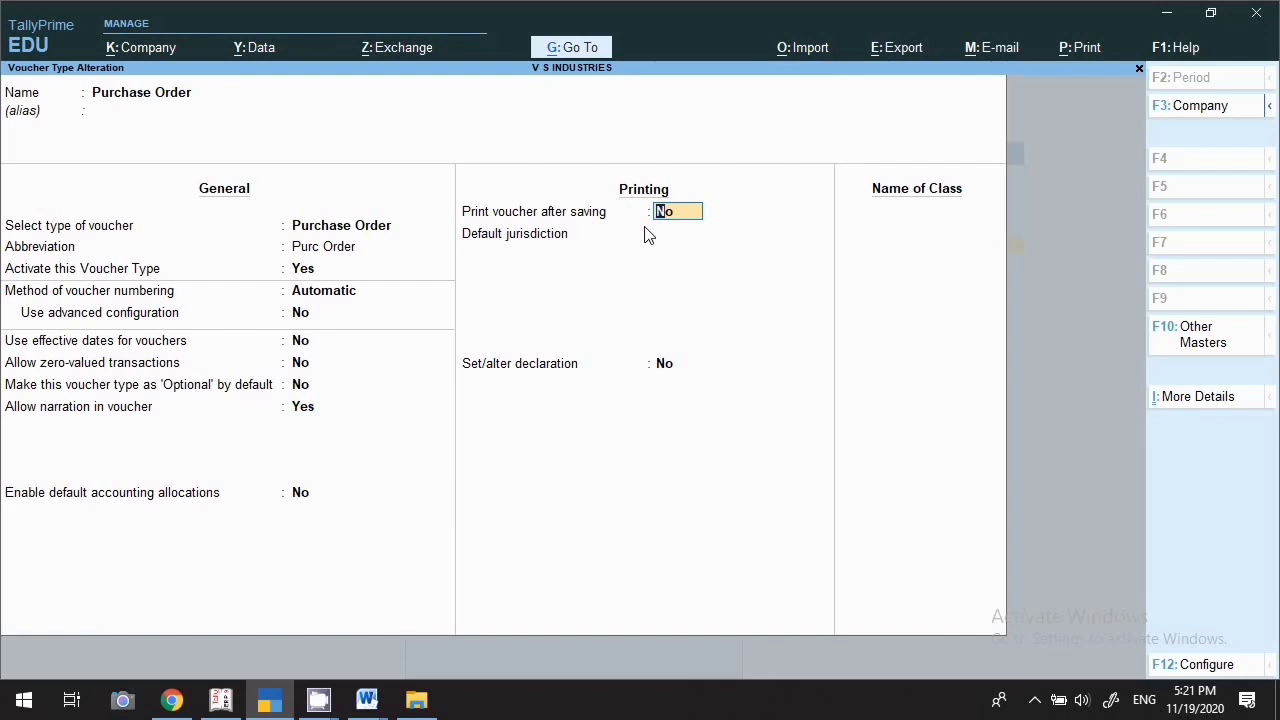
type("y")
key("Return")
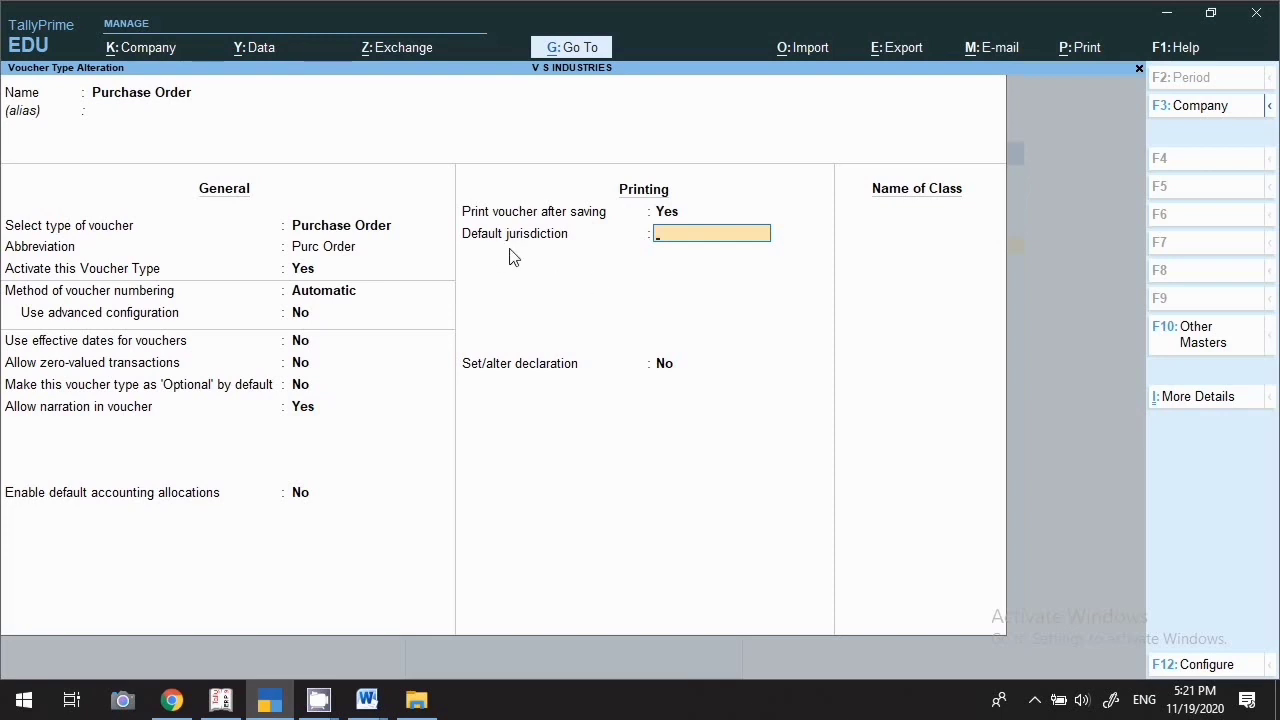
key("Return")
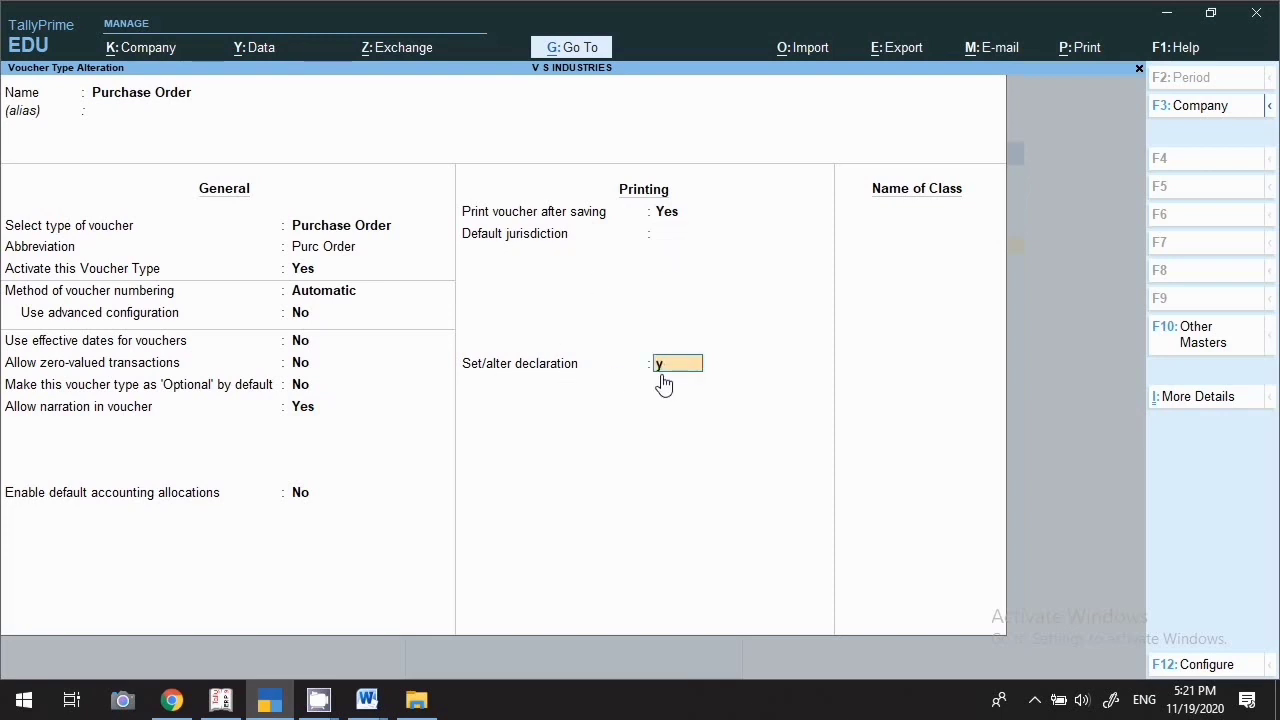
Turn on Set/alter declaration for Purchase Order, accept its declaration text, and save
type("y")
key("Return")
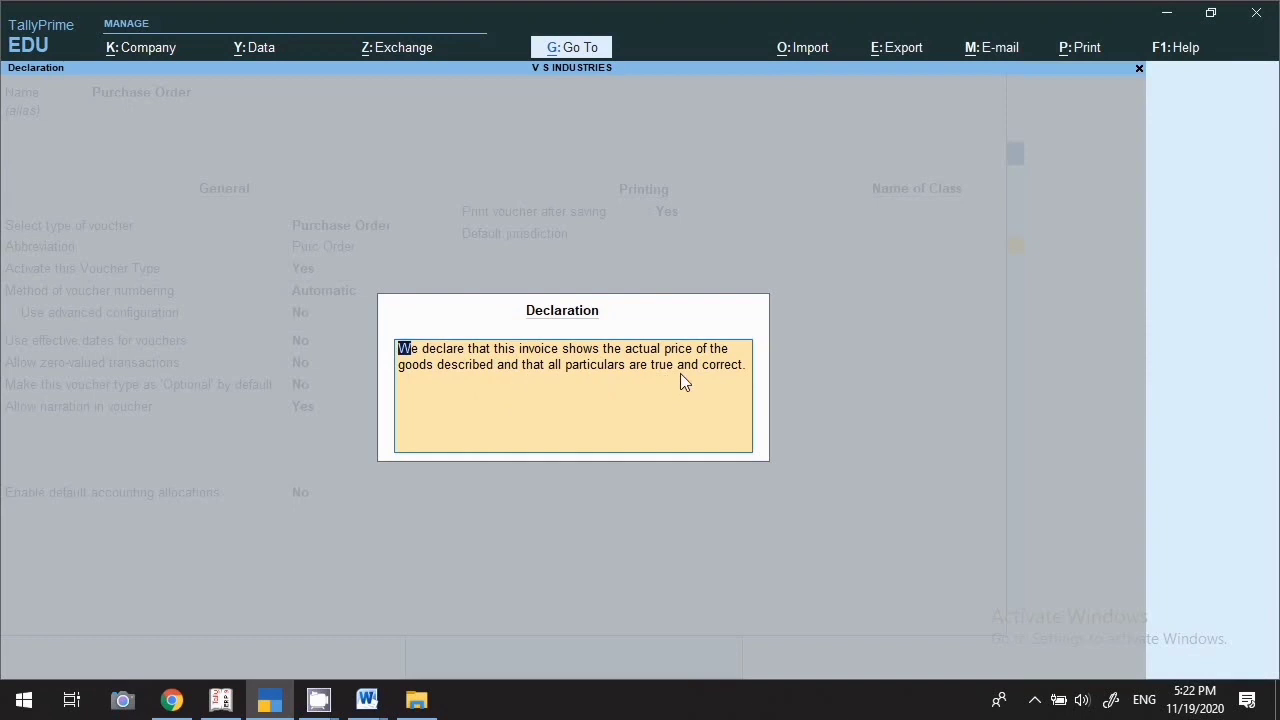
key("ctrl+a")
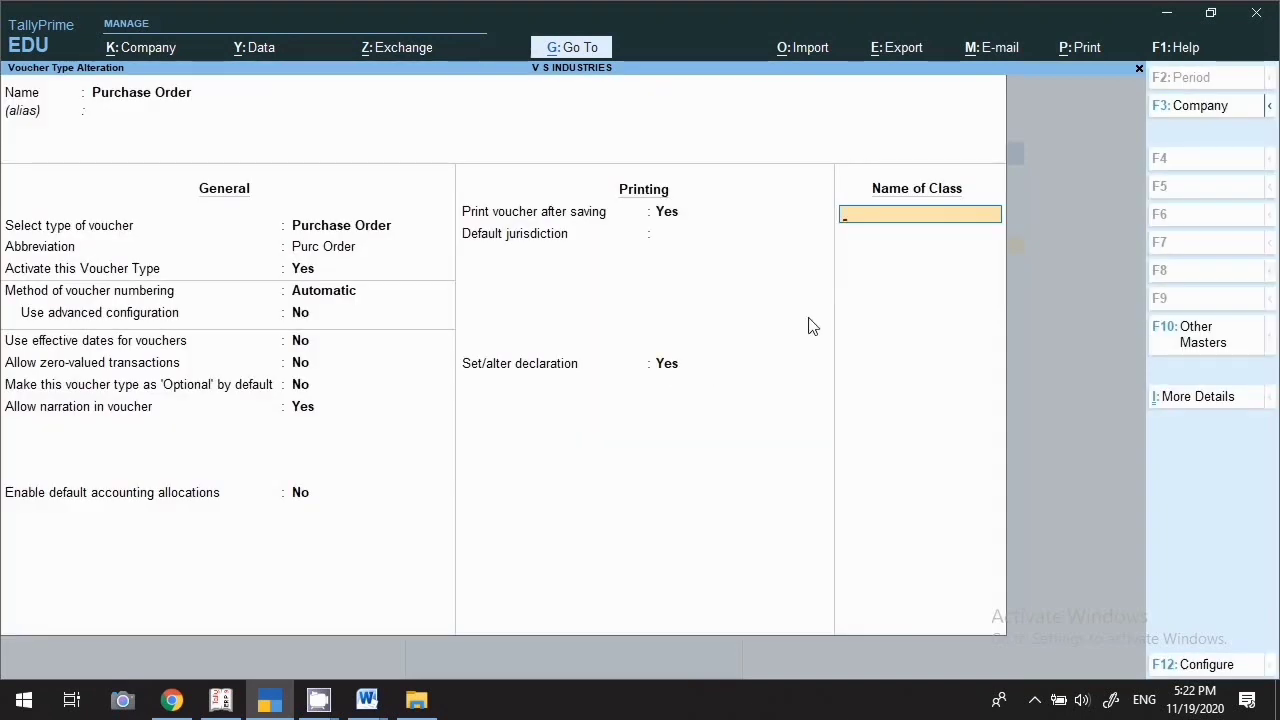
key("Return")
key("Return")
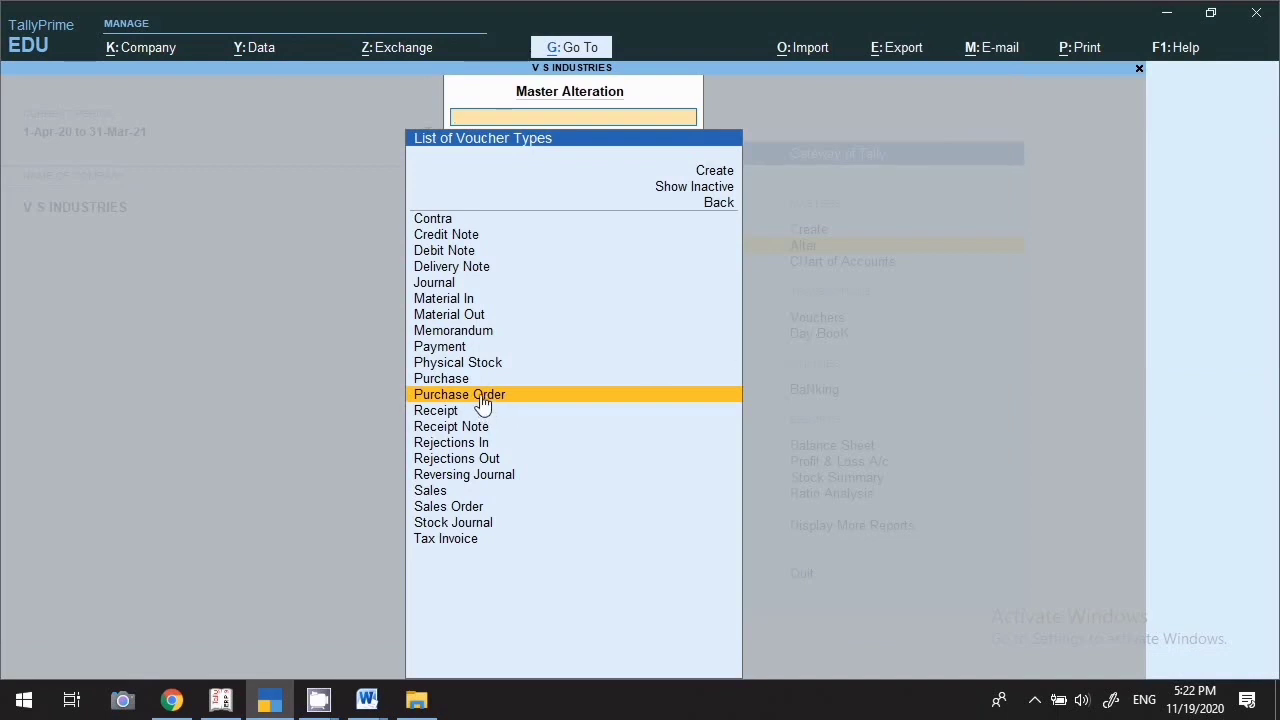
left_click(465, 509)
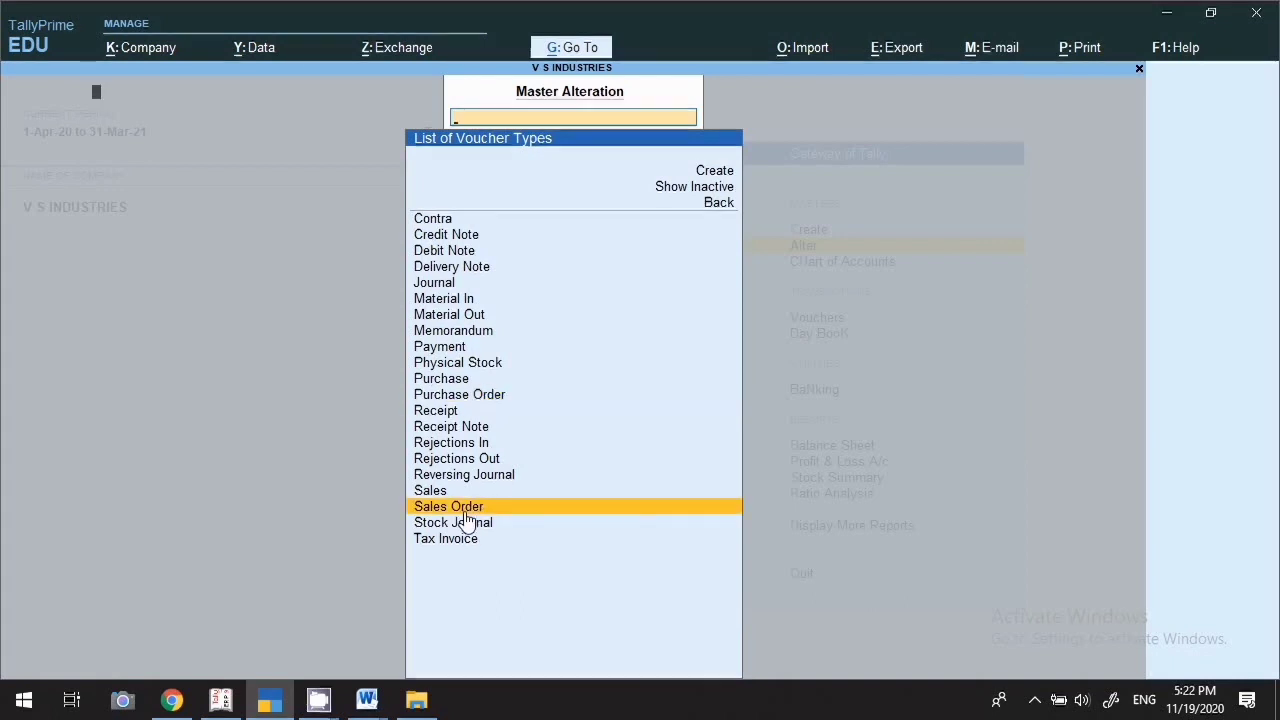
left_click(465, 509)
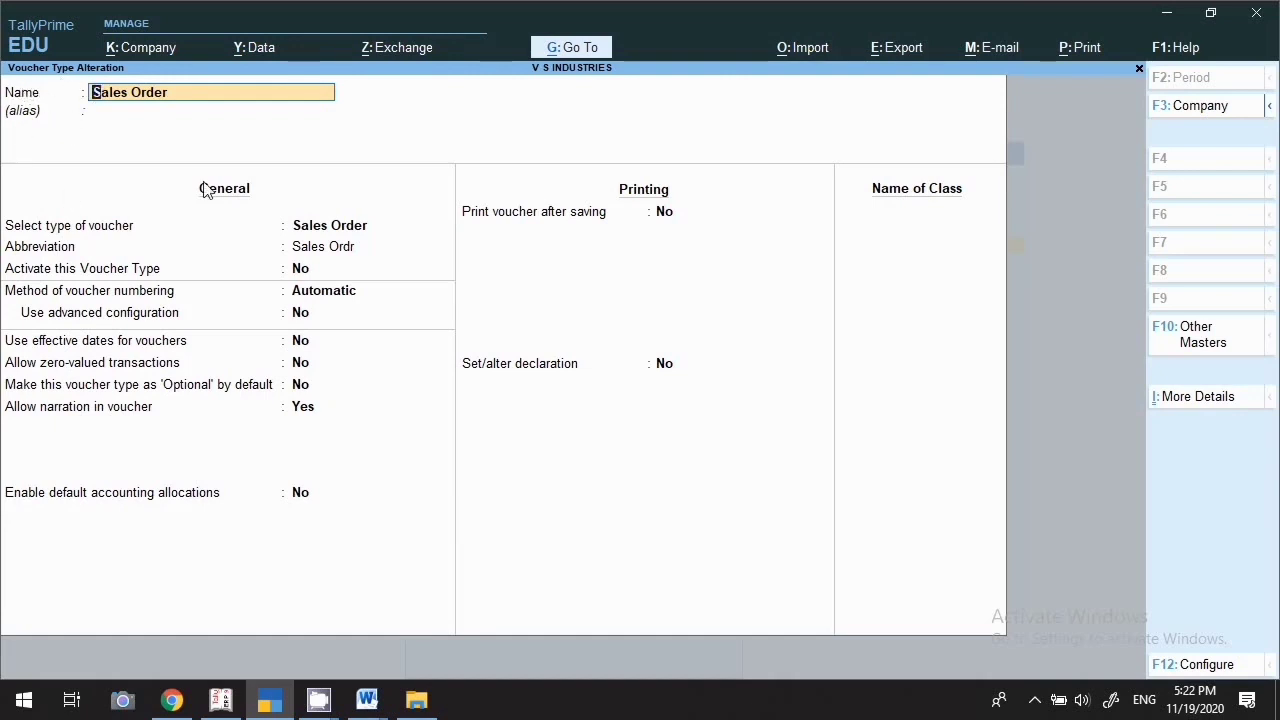
Activate Sales Order, keeping abbreviation Sales Ordr and Automatic numbering
key("Return")
key("Return")
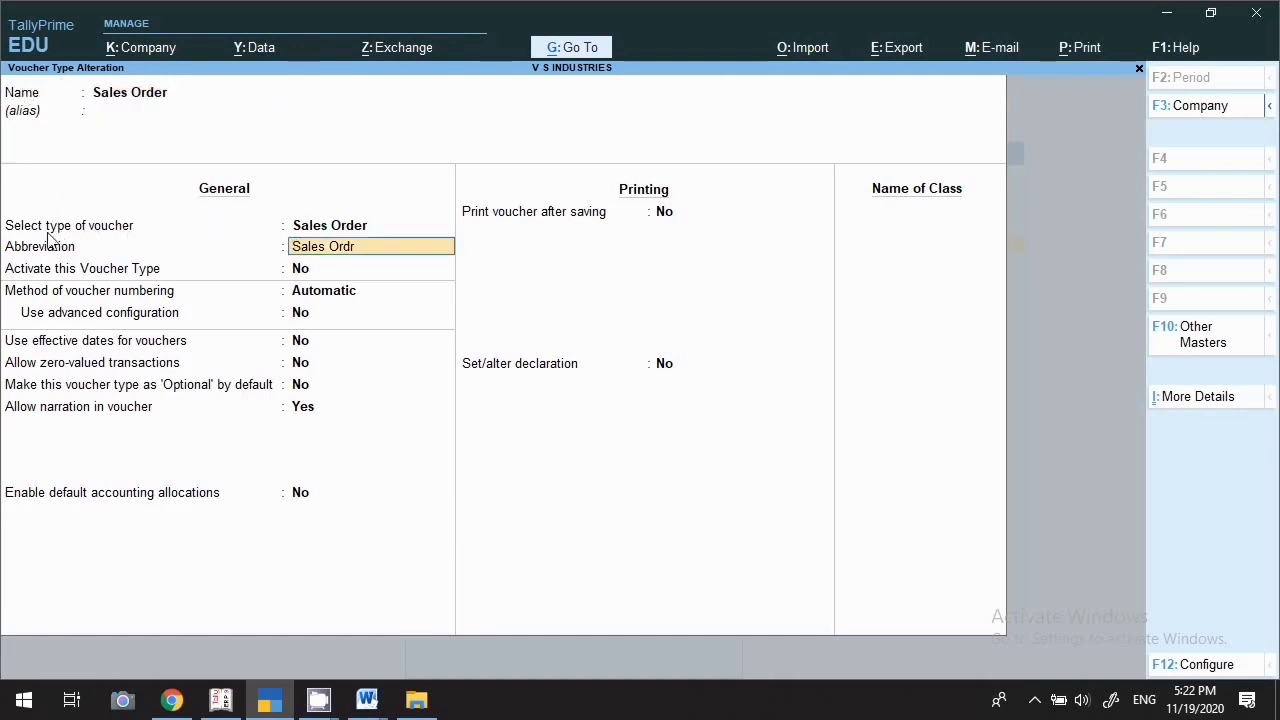
key("Return")
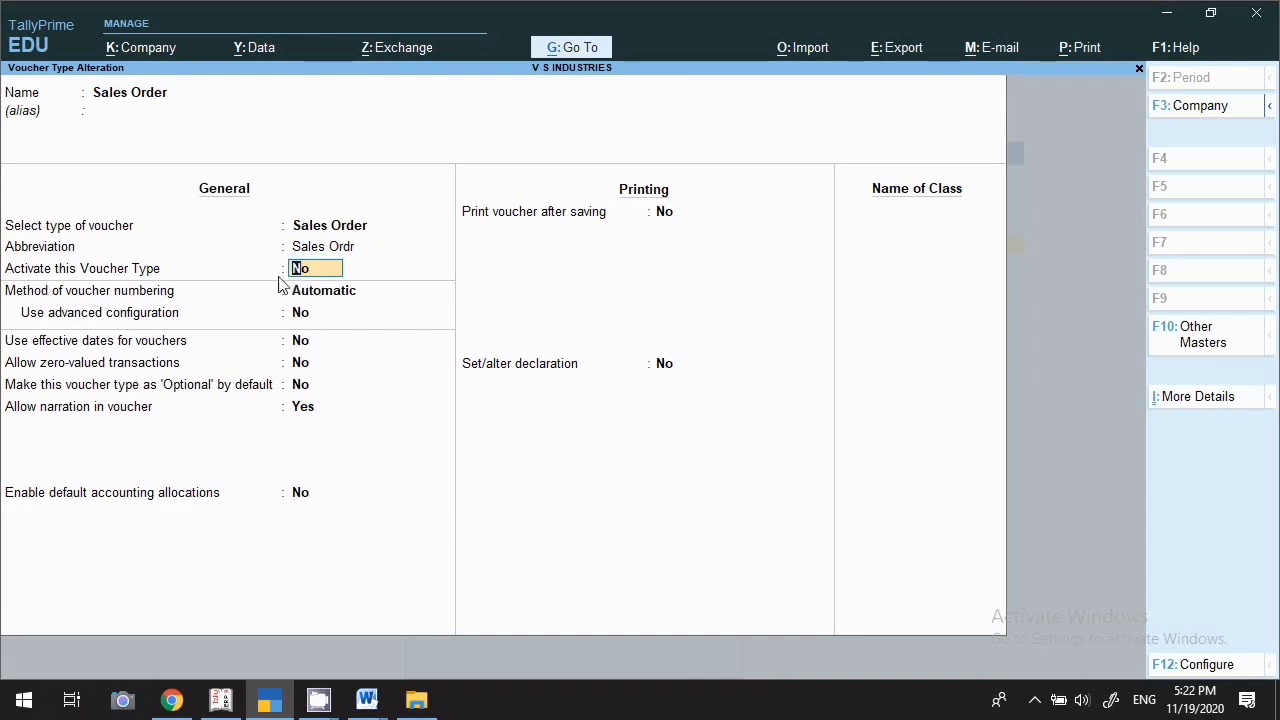
type("y")
key("Return")
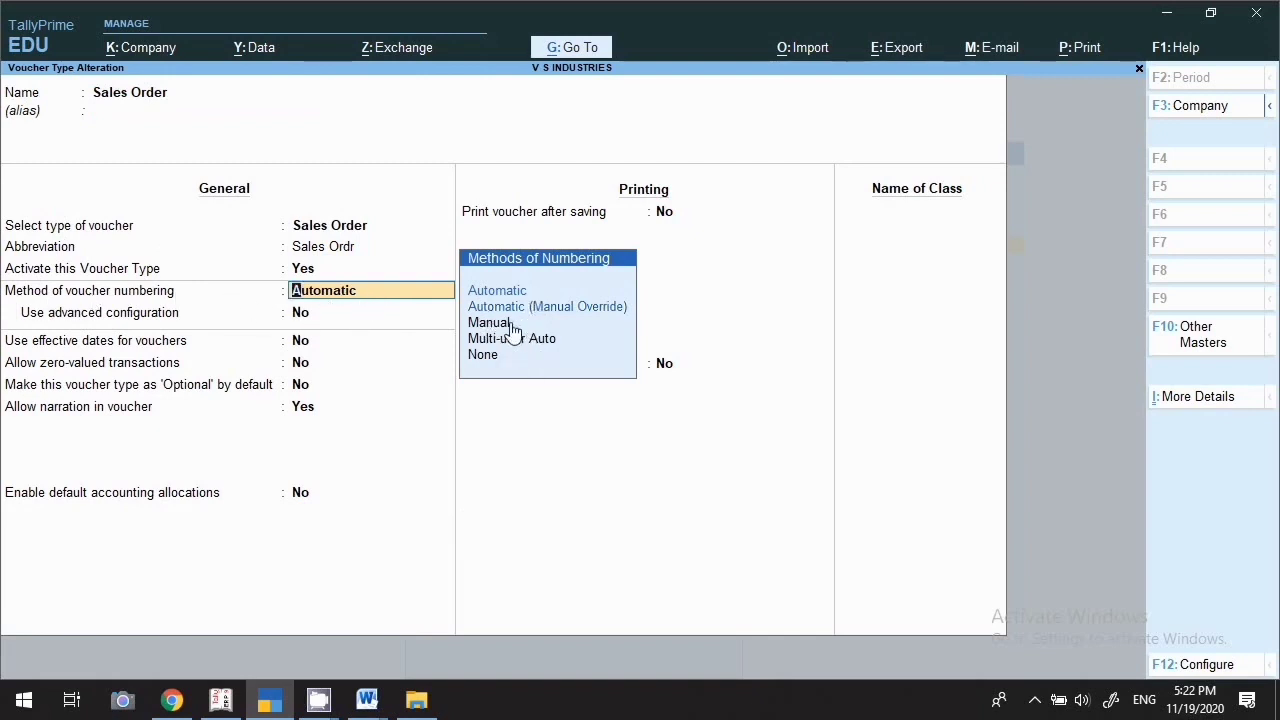
key("Return")
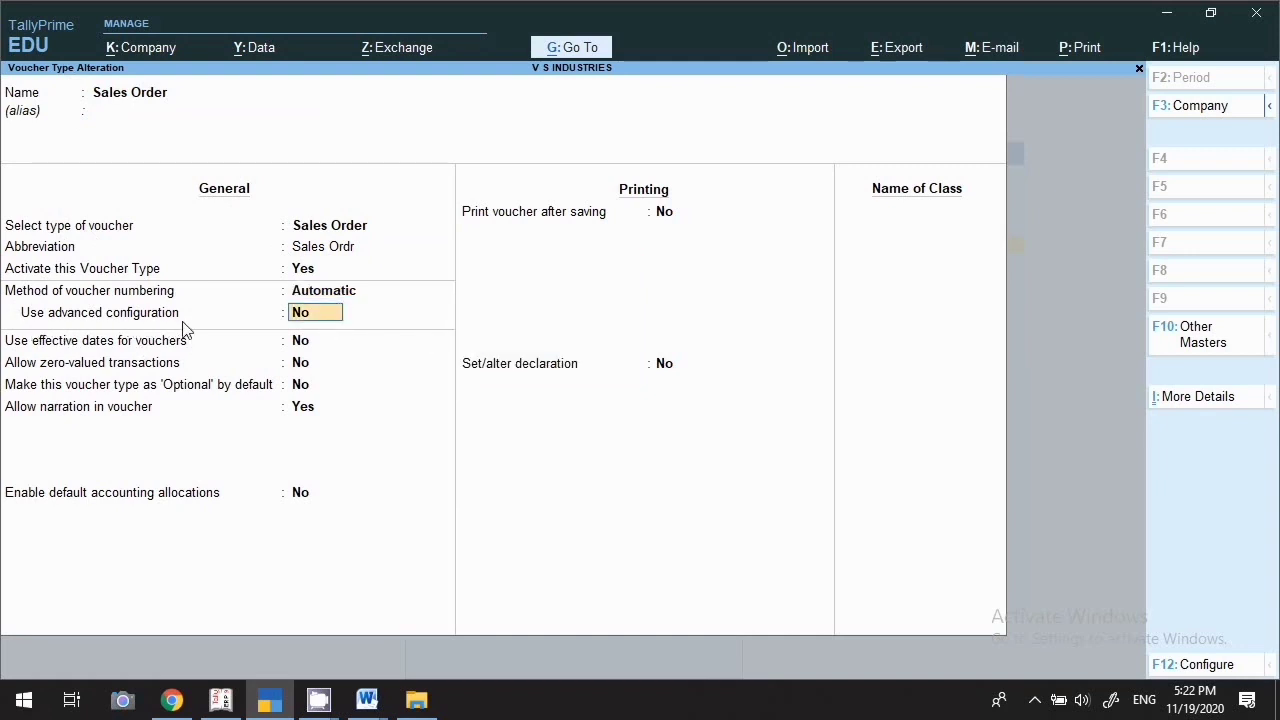
Turn on advanced numbering with start number 1, a two-digit width and zero prefill
type("y")
key("Return")
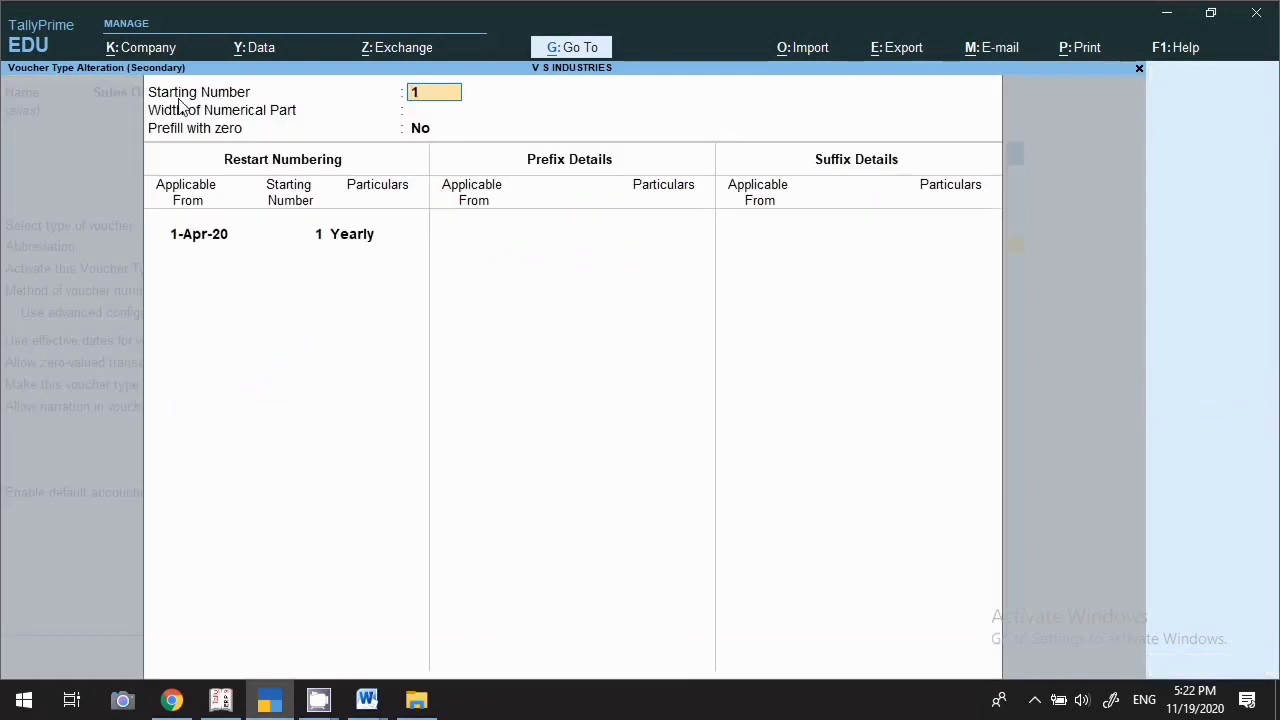
key("Return")
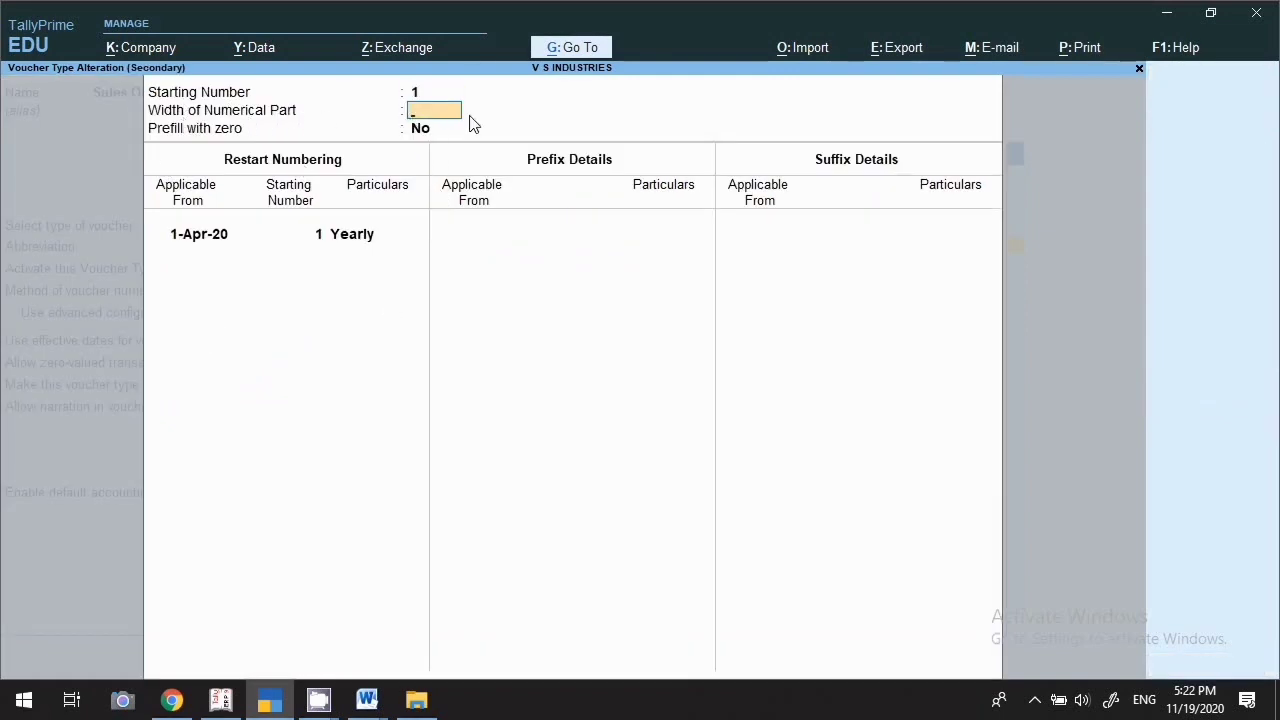
key("Return")
key("BackSpace")
key("Return")
key("BackSpace")
type("3")
key("Return")
key("BackSpace")
type("2")
key("Return")
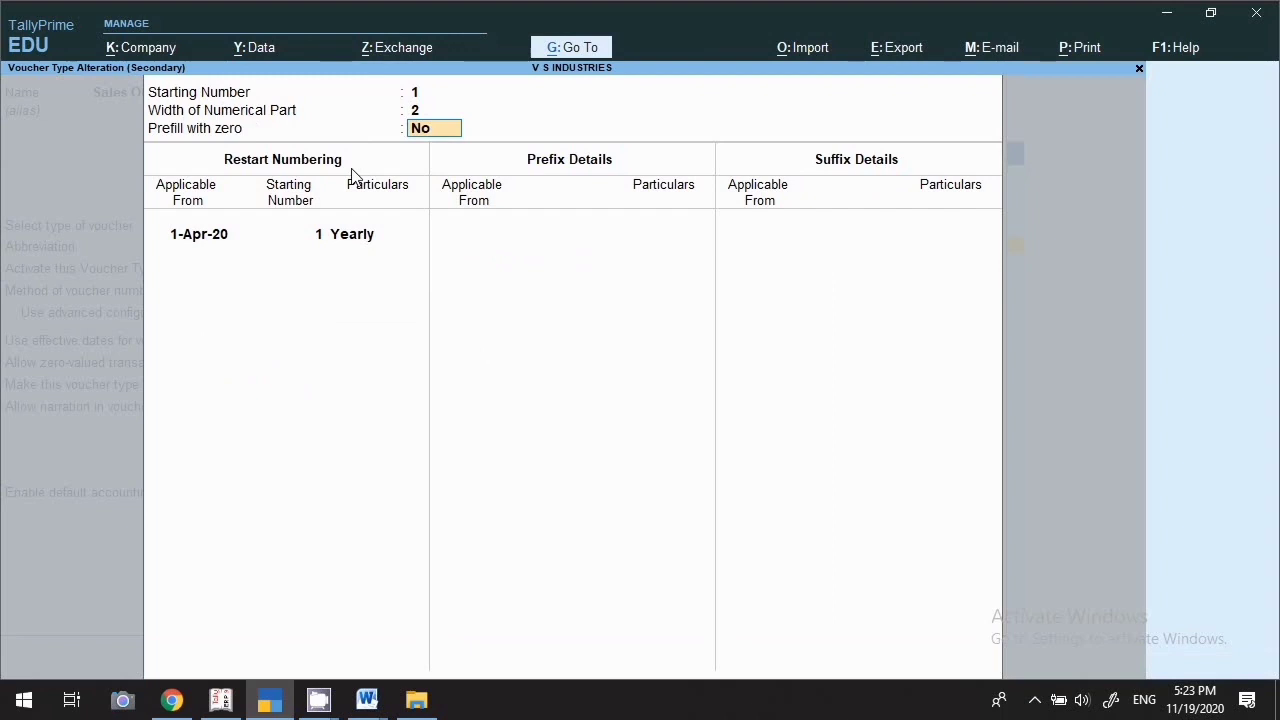
key("y")
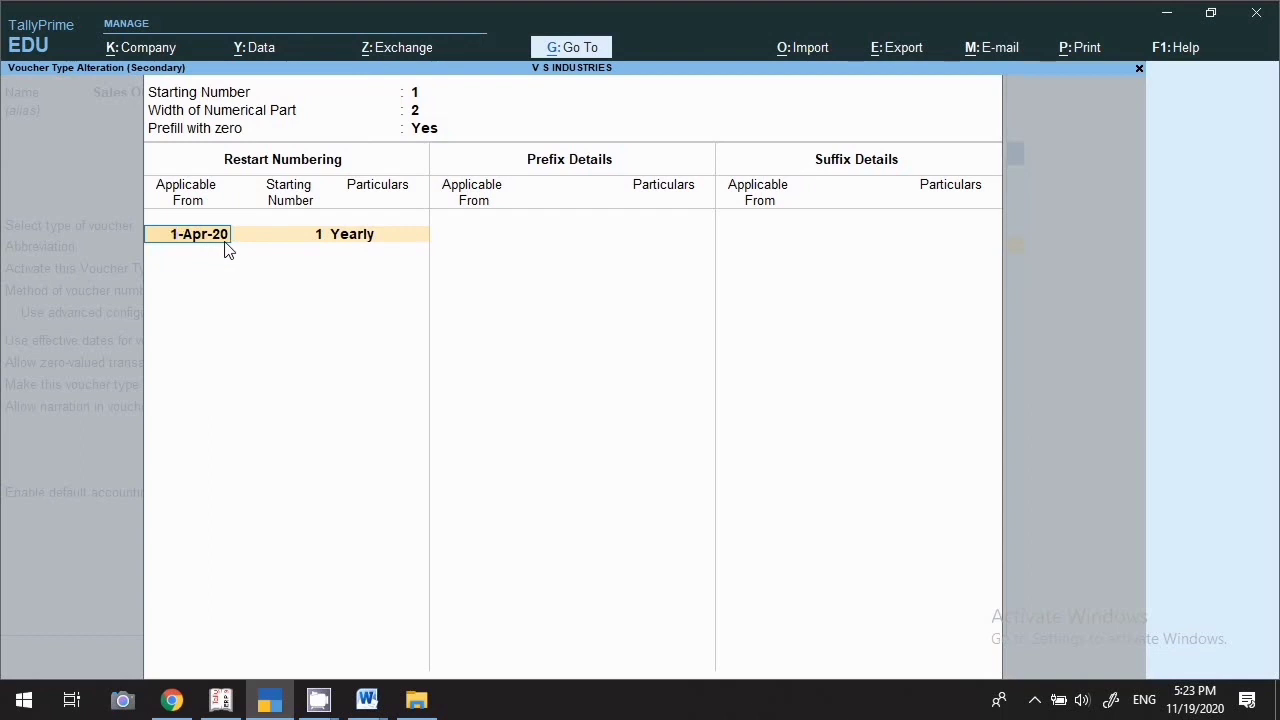
Restart numbering yearly from 1-Apr-20, with prefix Gst/ and suffix 20-21/ from 1.4.20
key("Return")
key("Return")
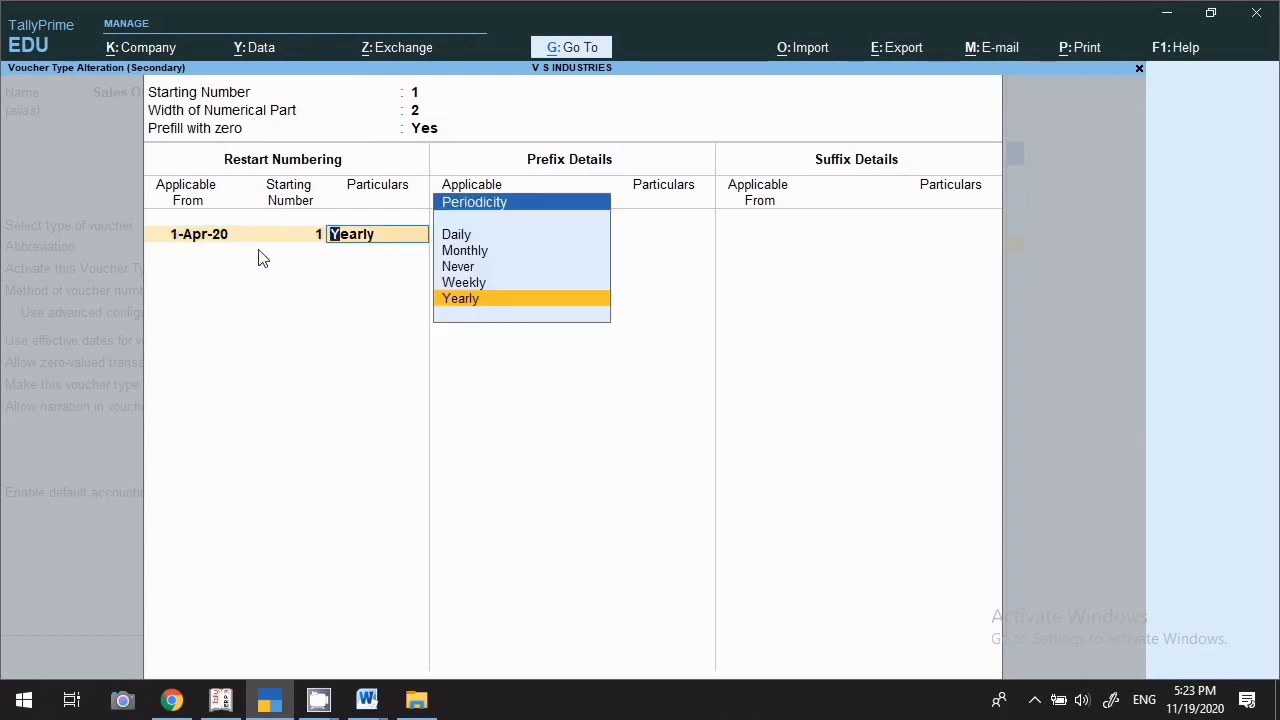
key("Return")
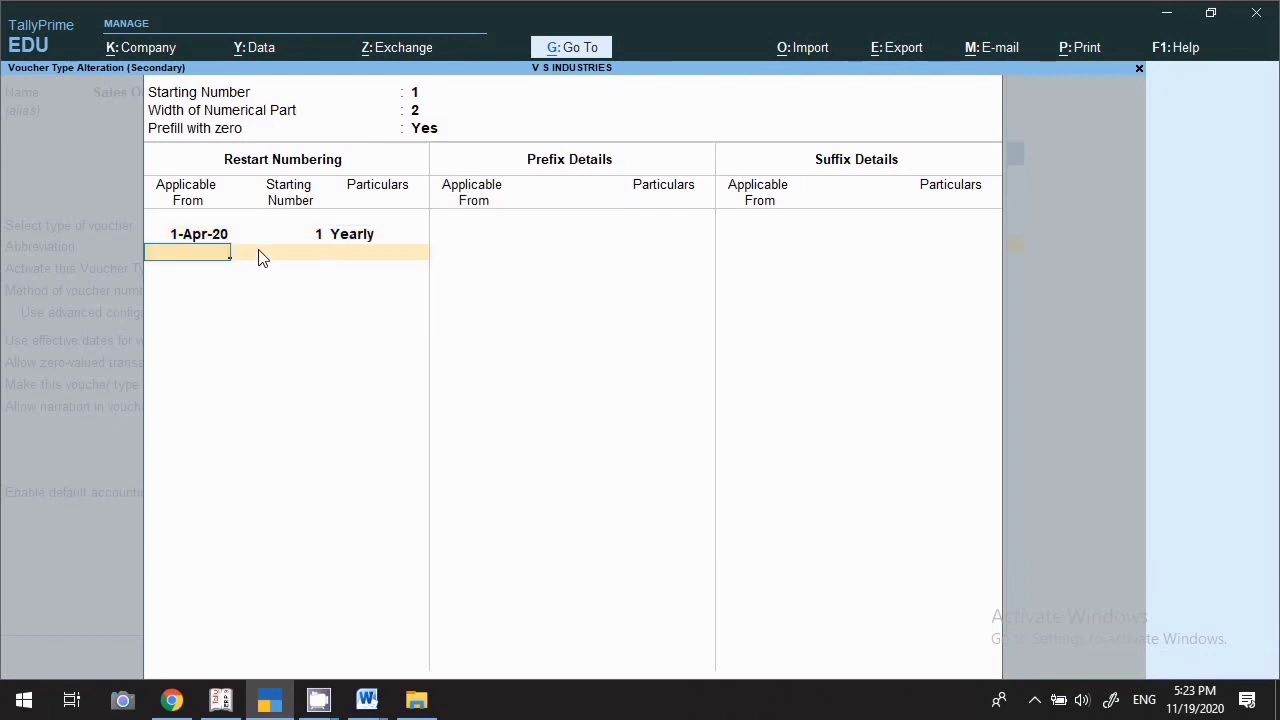
key("Return")
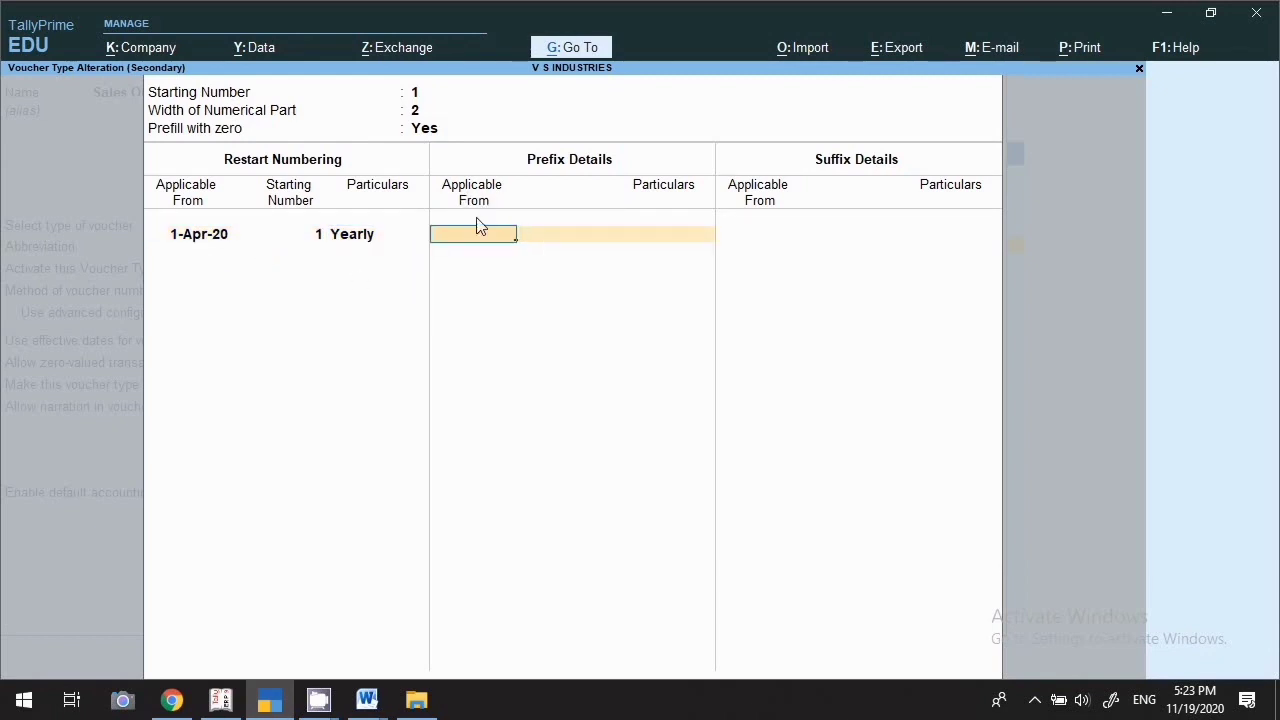
type("1.4.20")
key("Return")
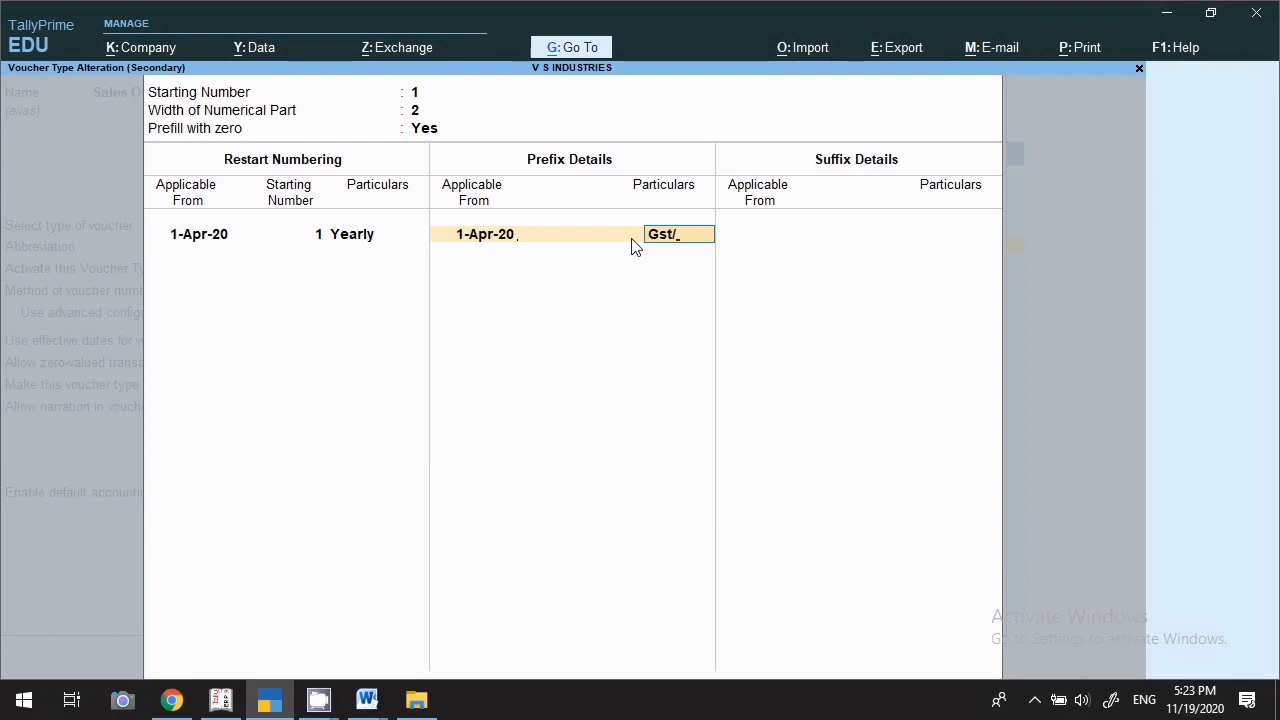
key("Return")
key("Return")
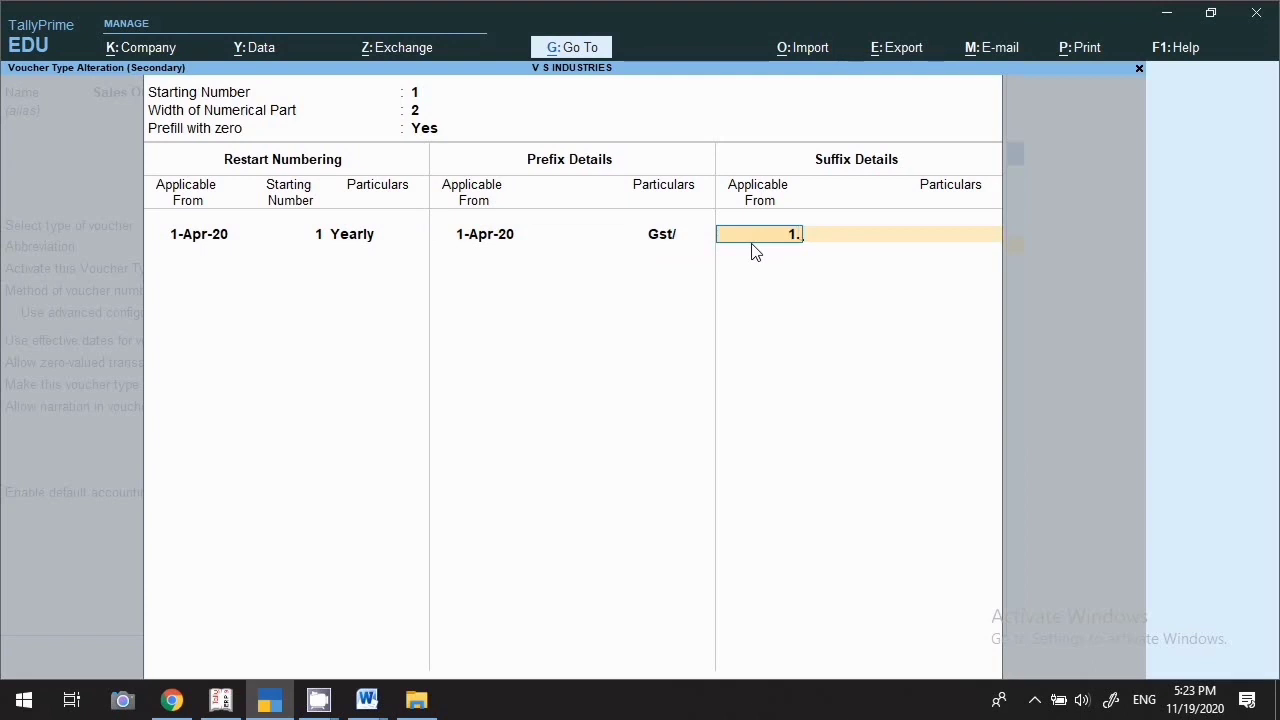
type("1.4.20")
key("Return")
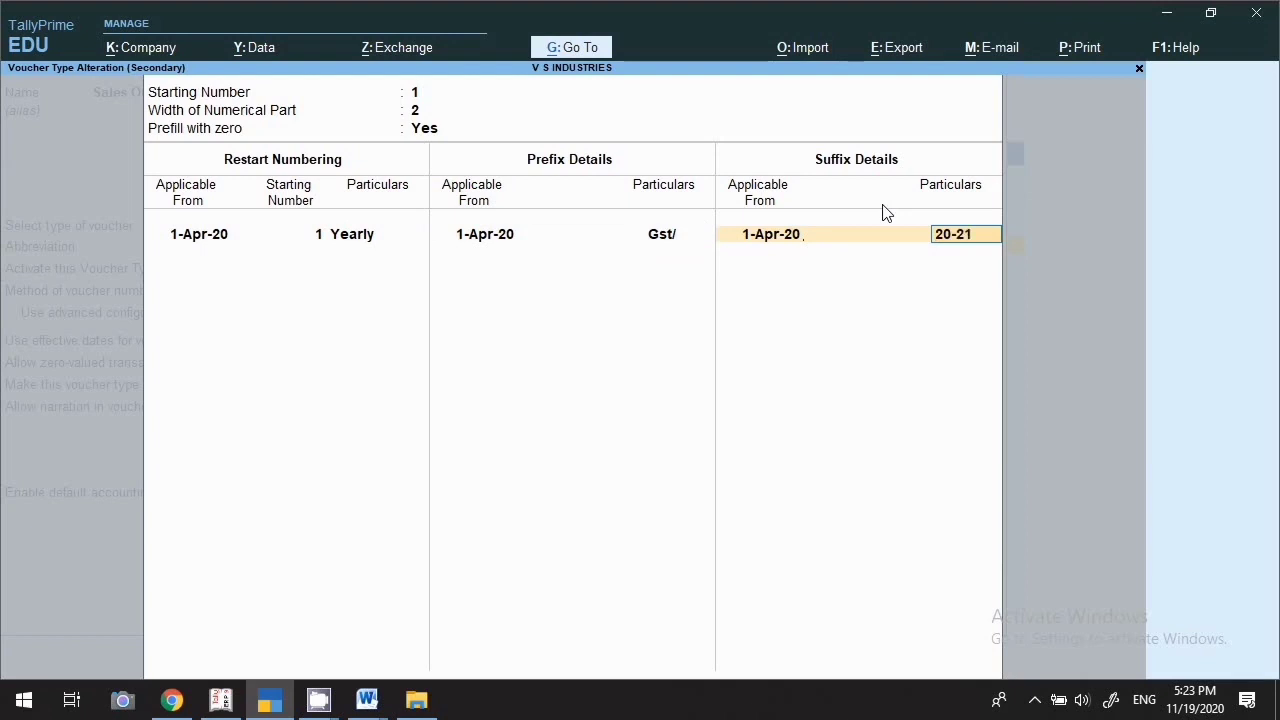
key("Return")
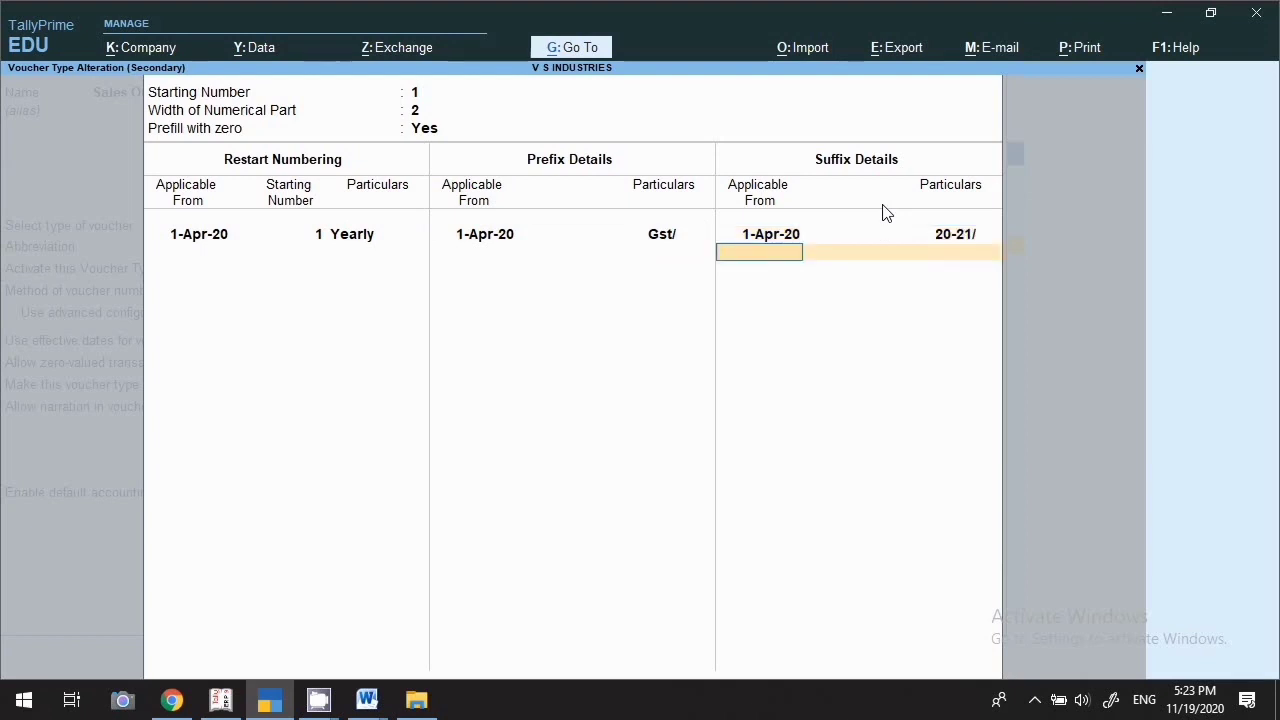
key("Return")
key("Return")
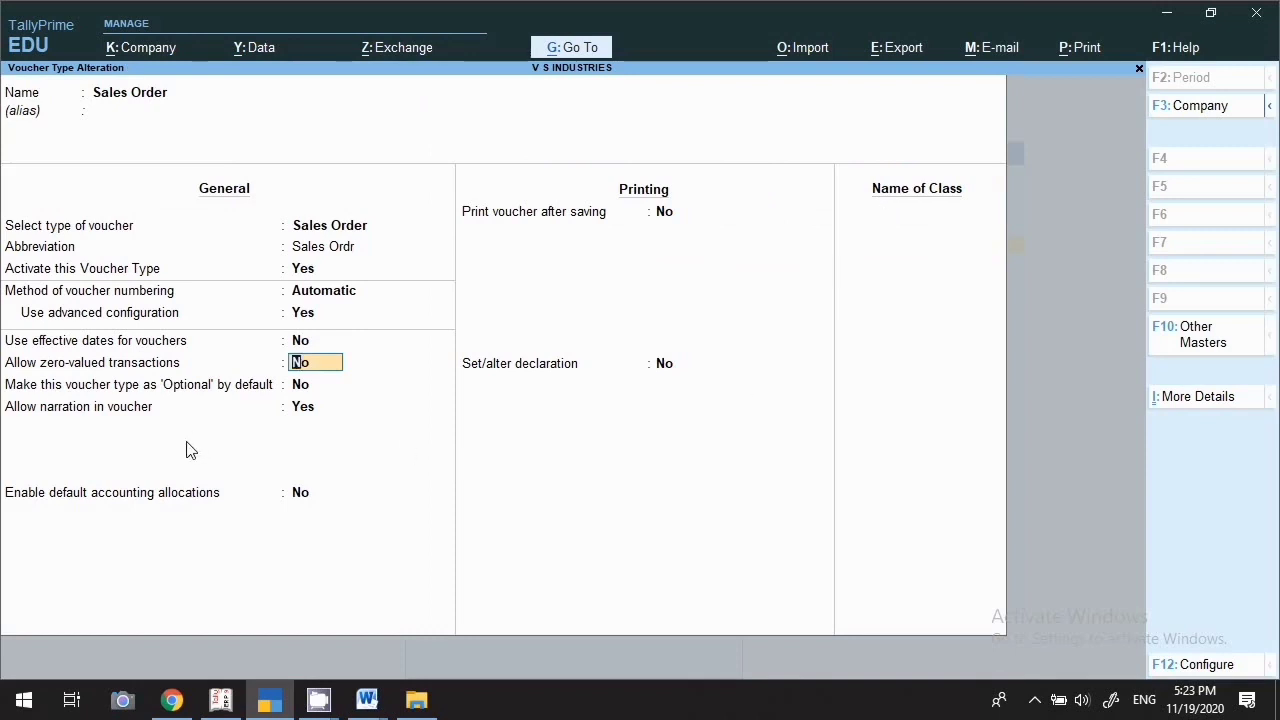
Enable Print voucher after saving and the default declaration, then save the Sales Order type
key("Return")
key("Return")
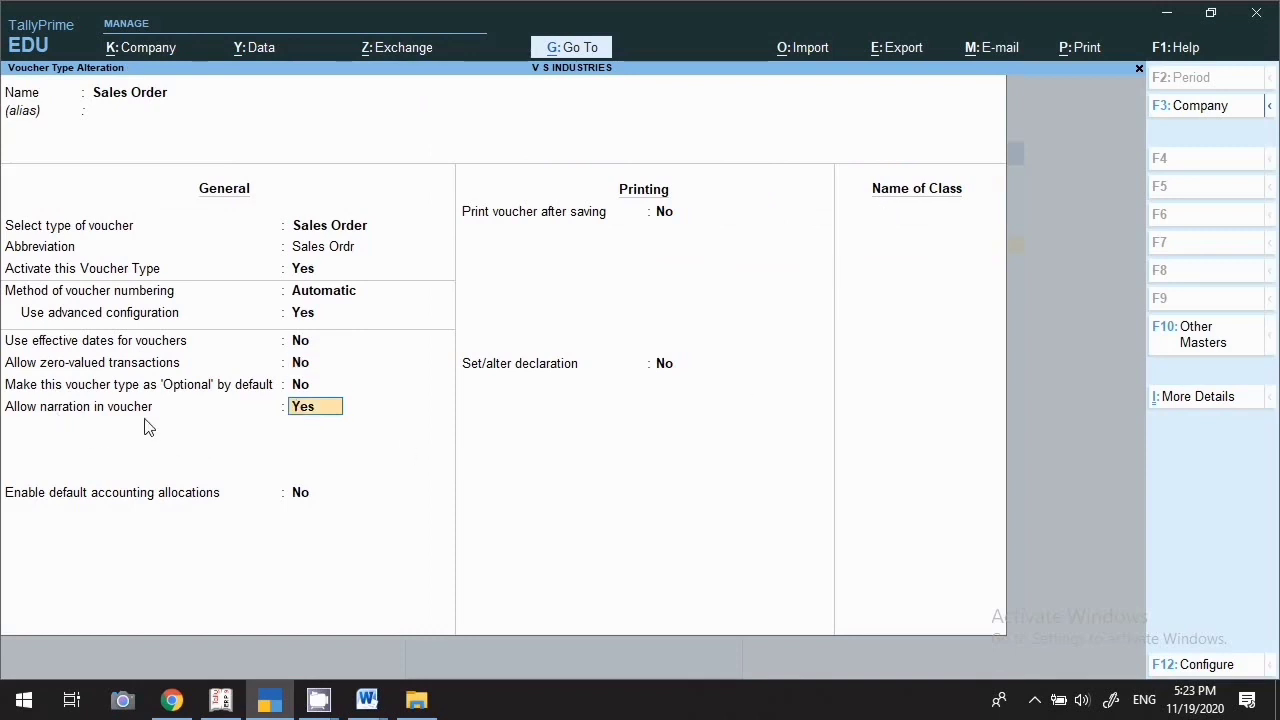
key("Return")
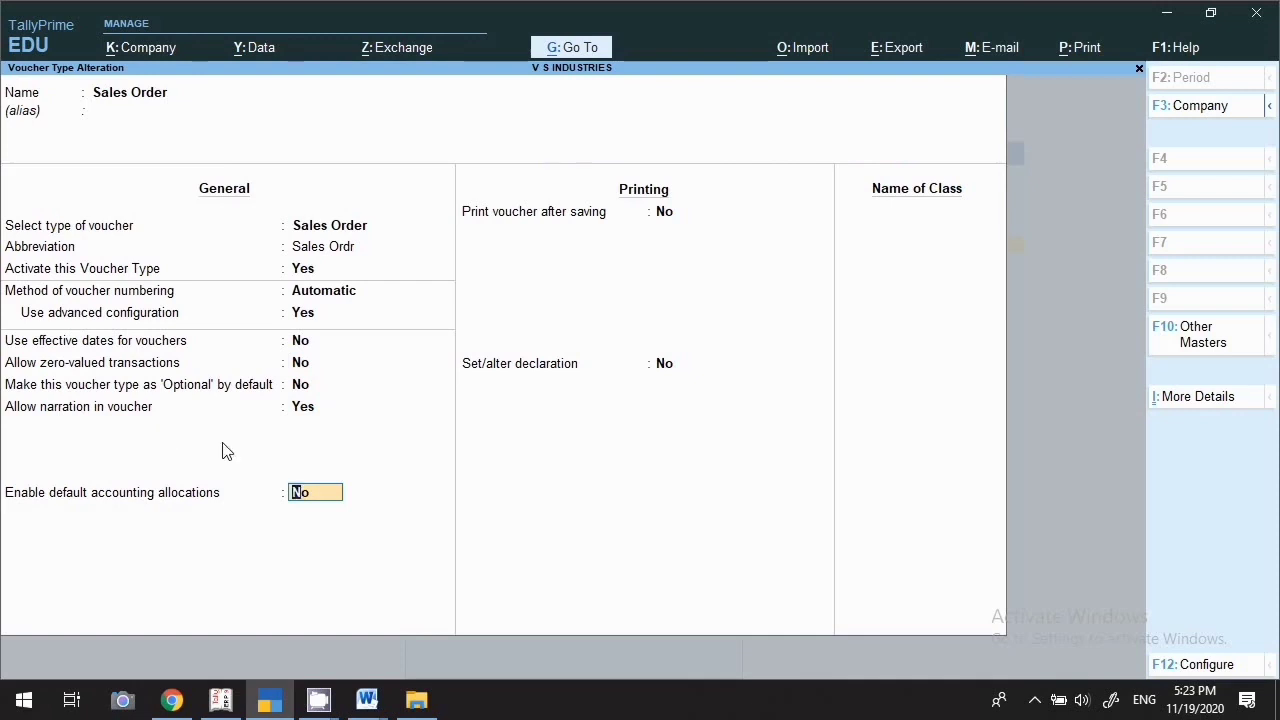
key("Return")
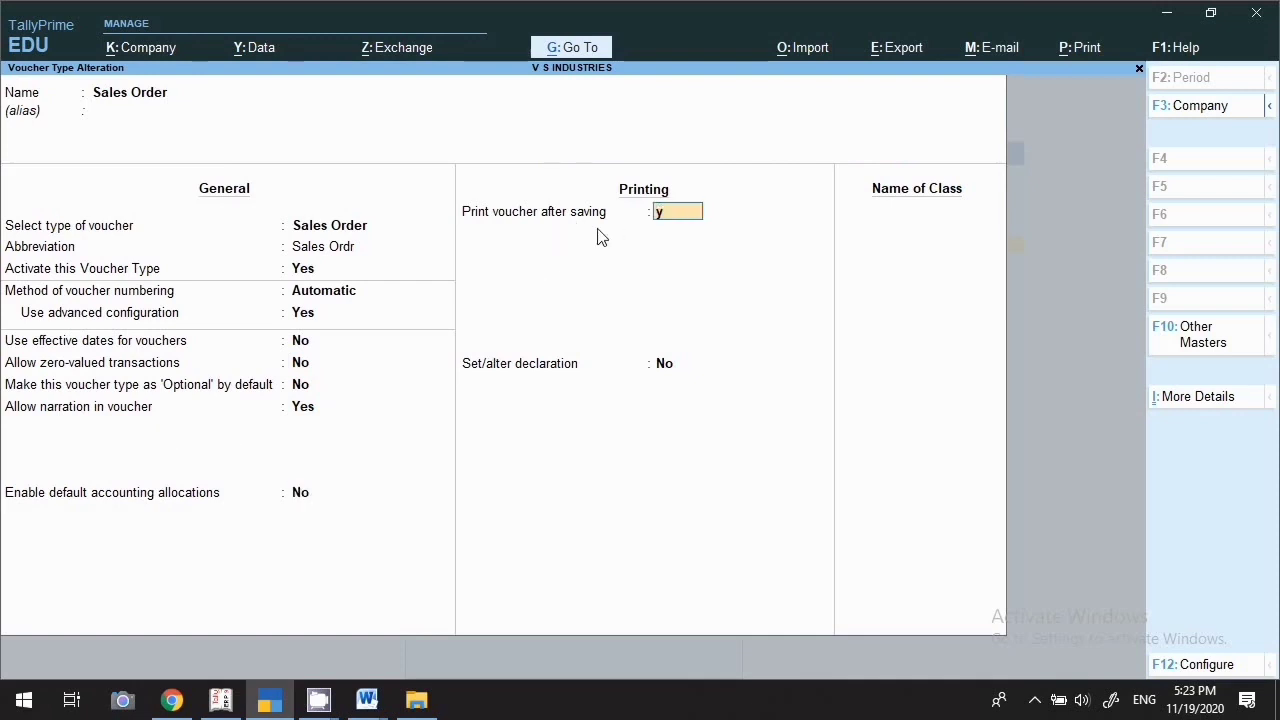
key("Return")
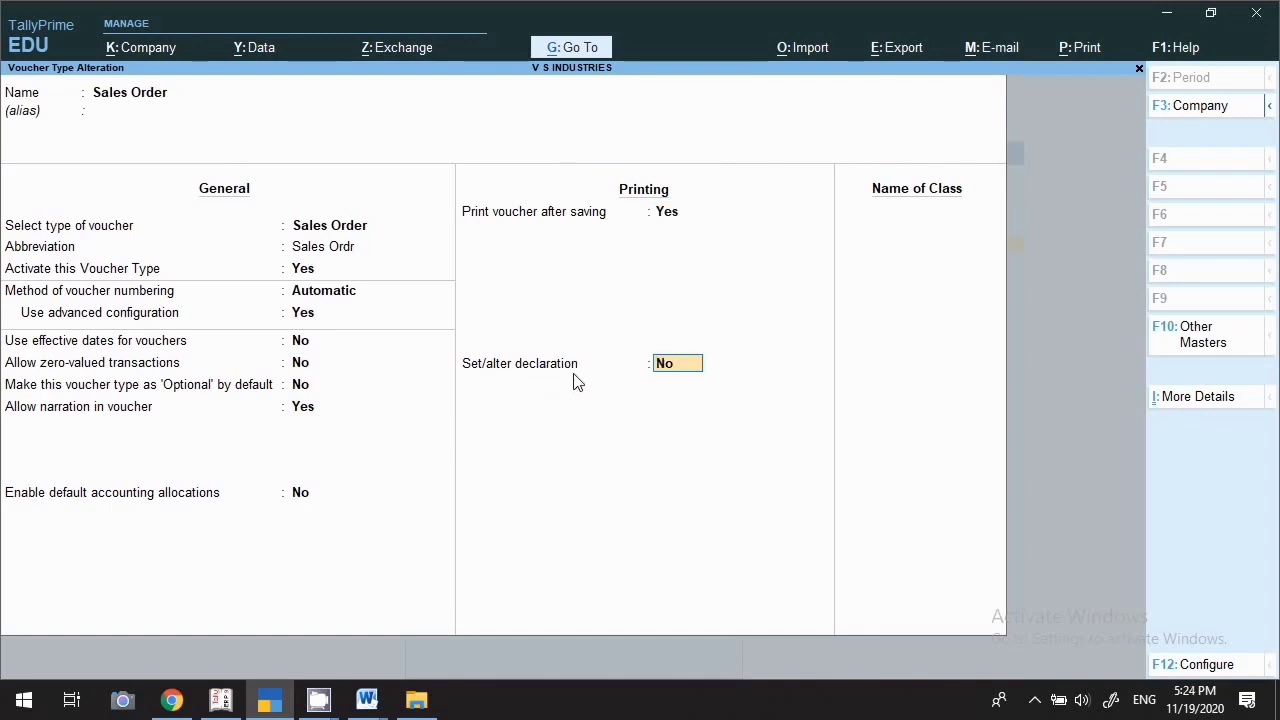
type("y")
key("Return")
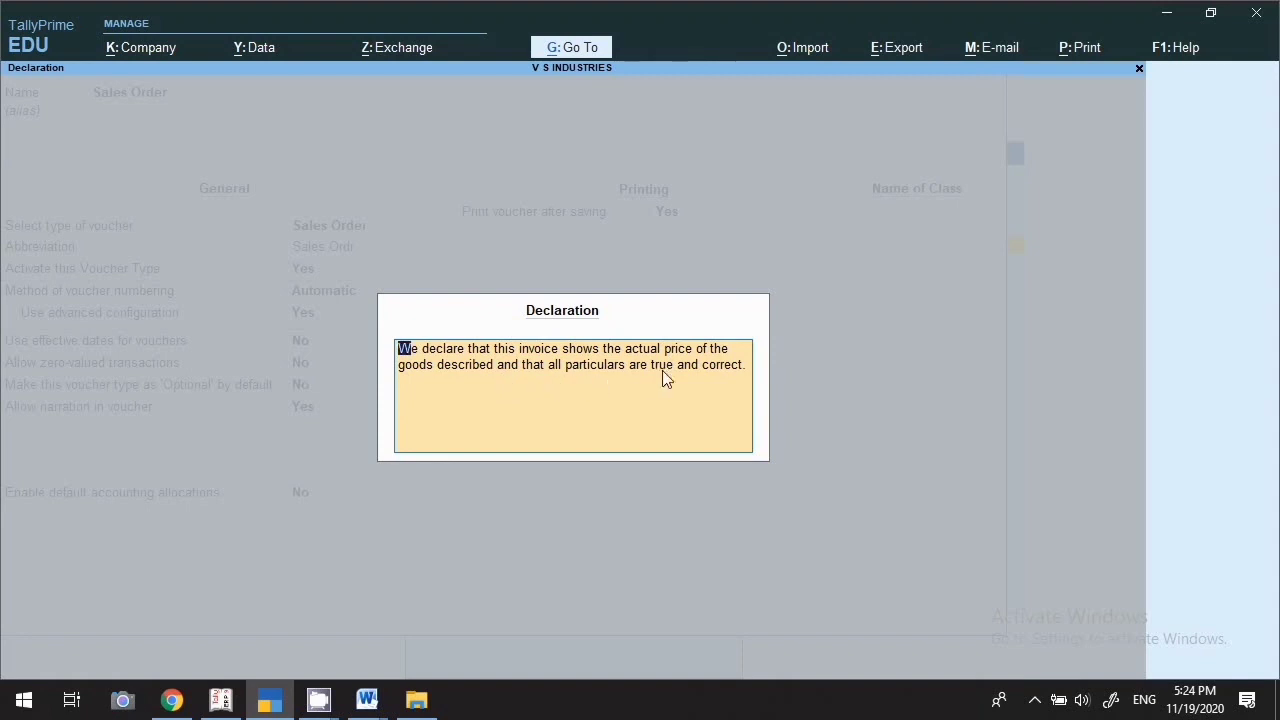
key("Return")
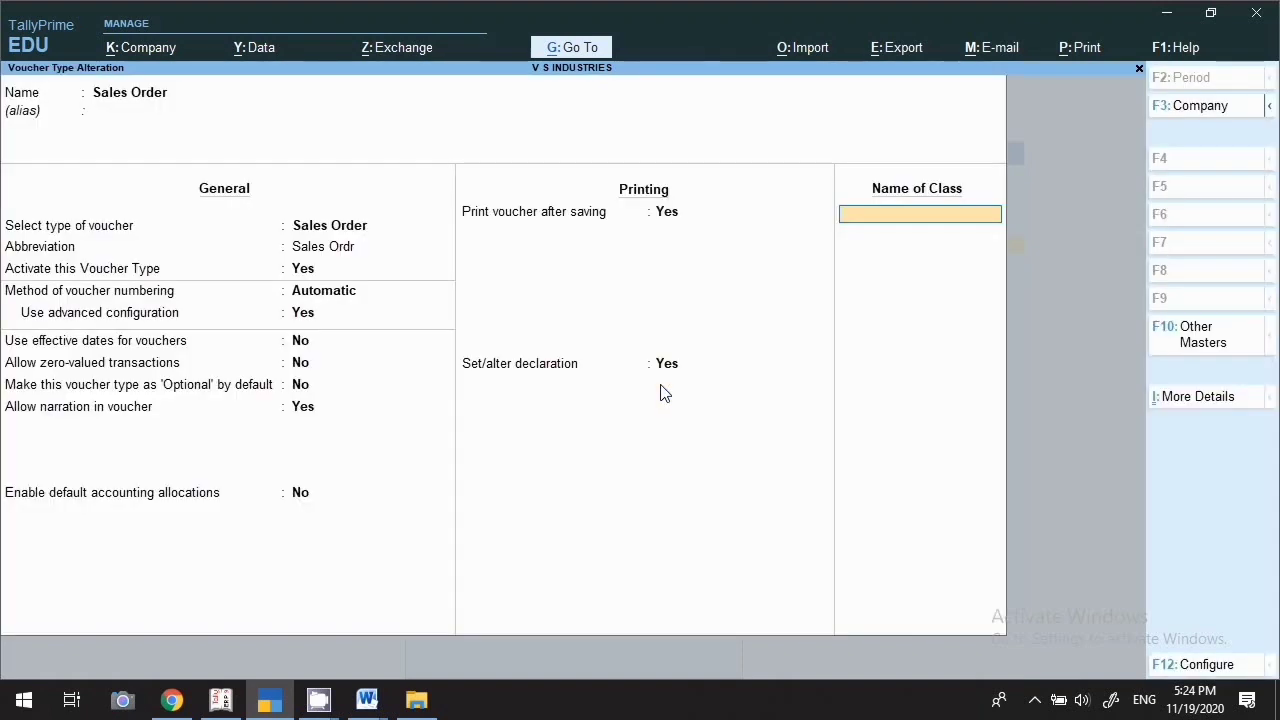
key("Return")
key("Return")
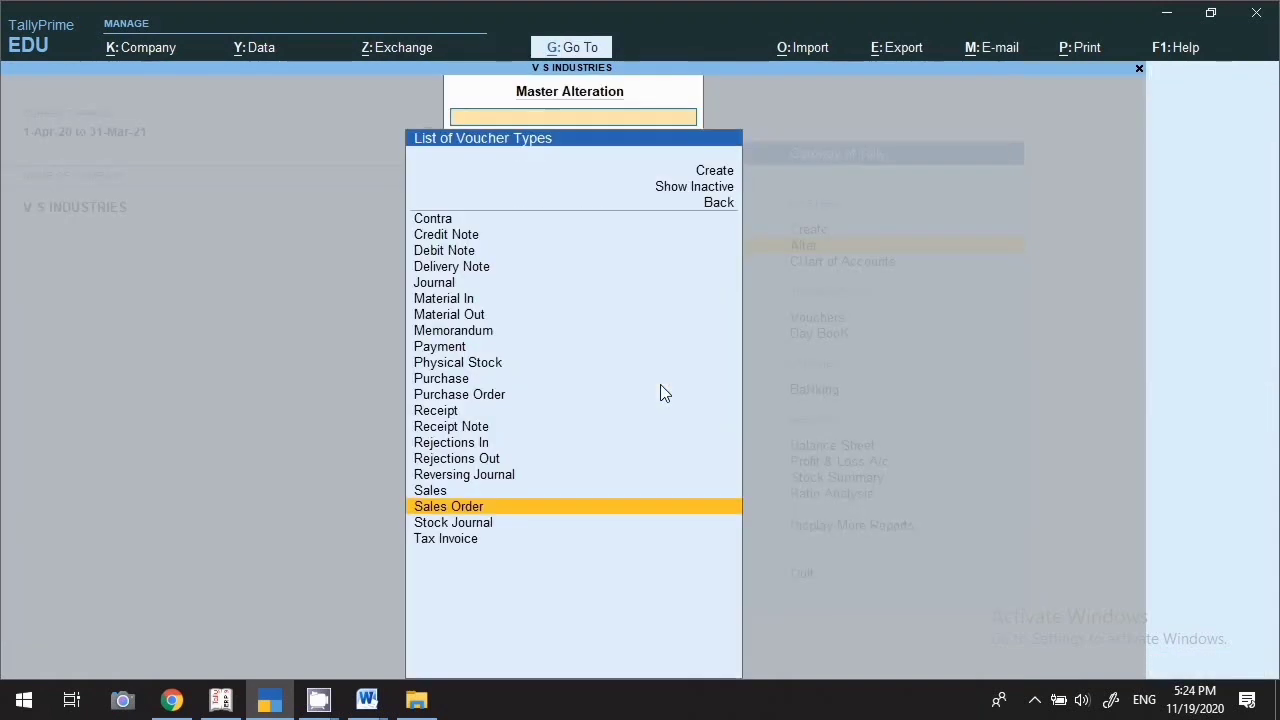
left_click(457, 523)
key("Return")
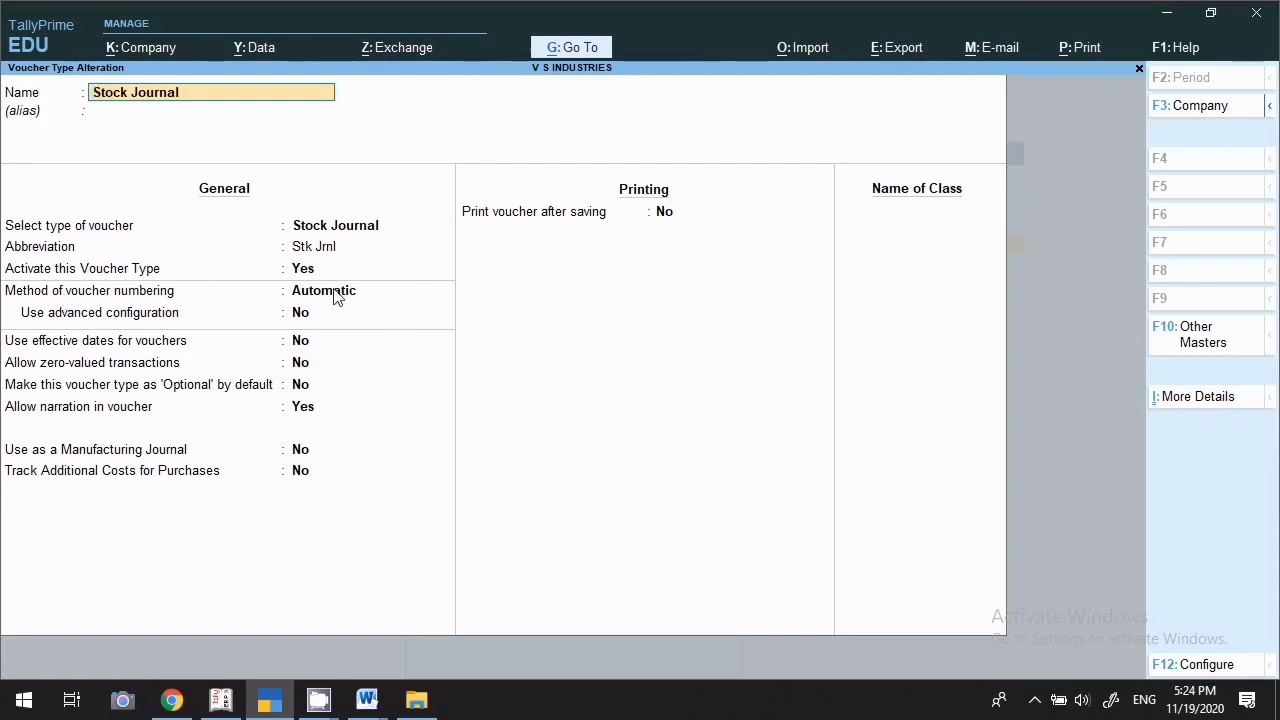
key("Escape")
key("Escape")
key("Return")
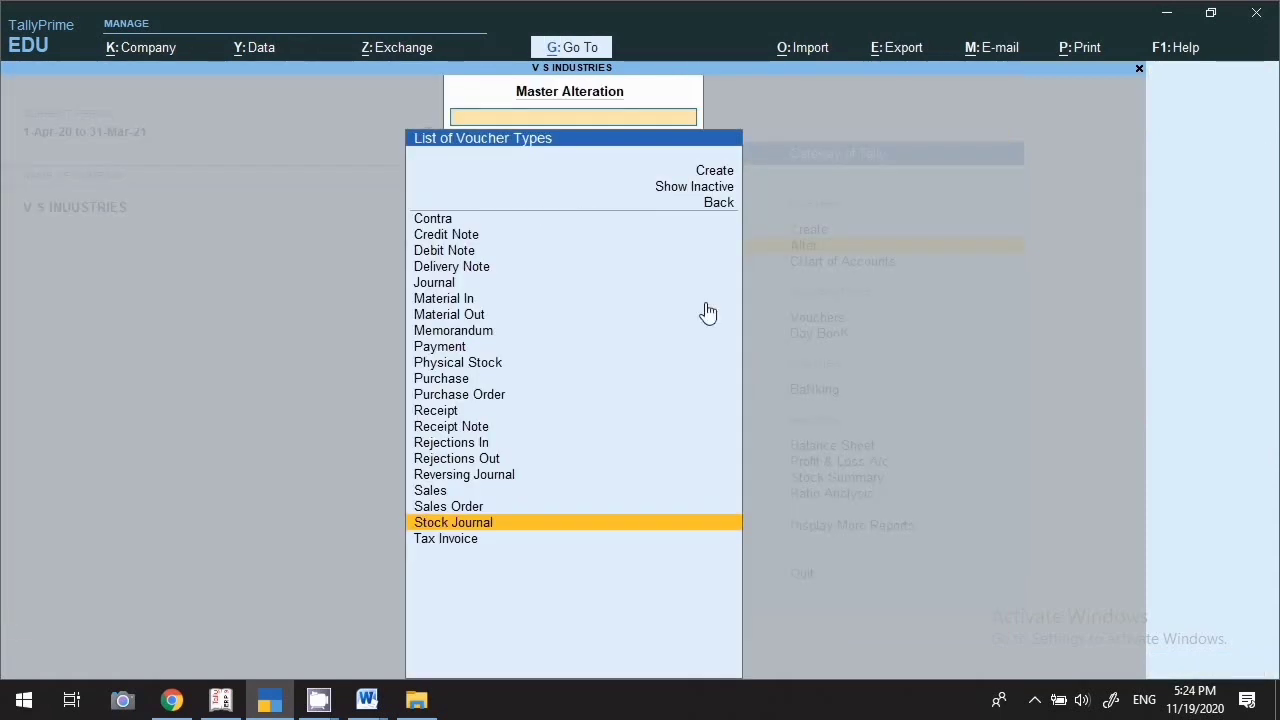
left_click(490, 545)
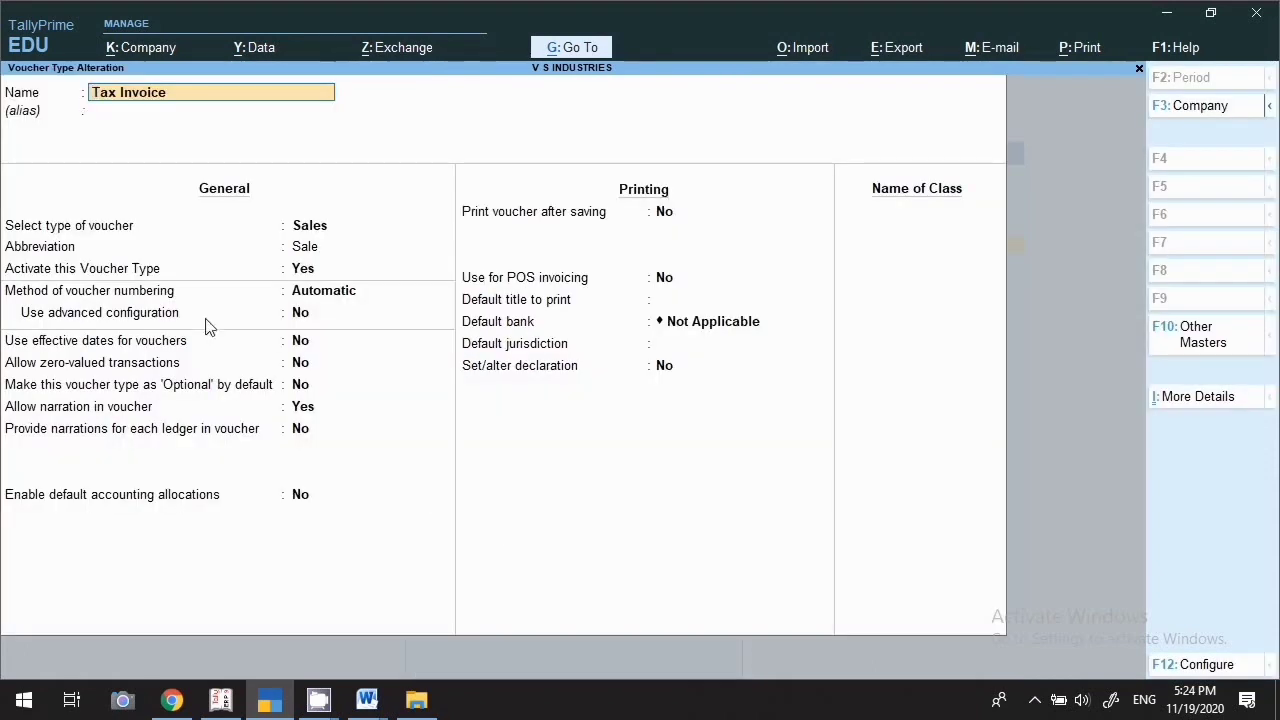
key("BackSpace")
key("Escape")
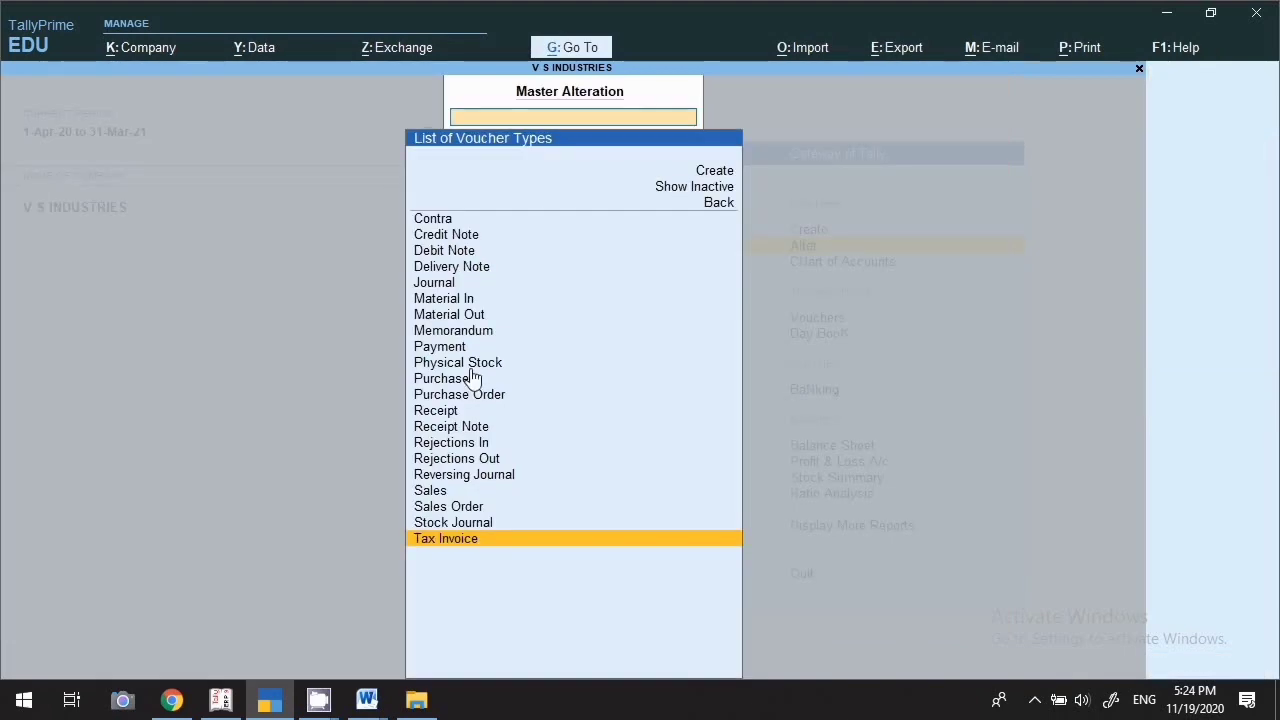
Open the Credit Note voucher type, set Activate to Yes, and keep Automatic numbering
left_click(449, 241)
key("Return")
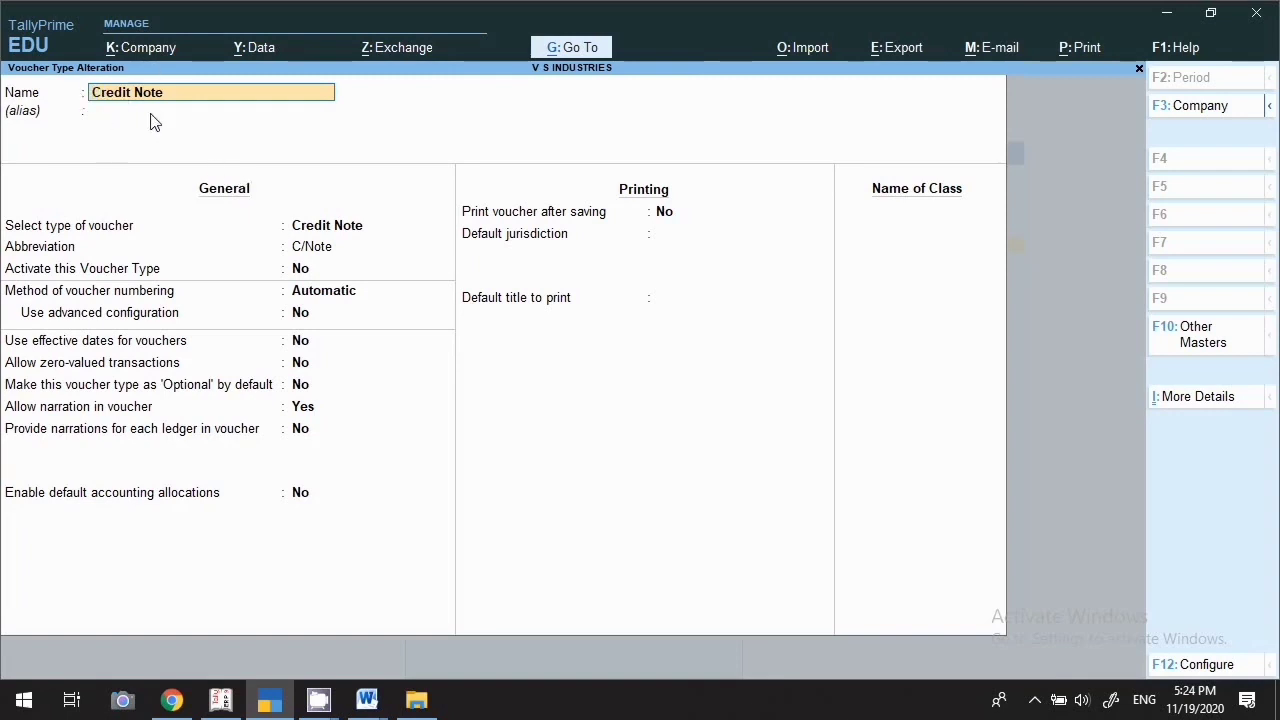
key("Return")
key("Return")
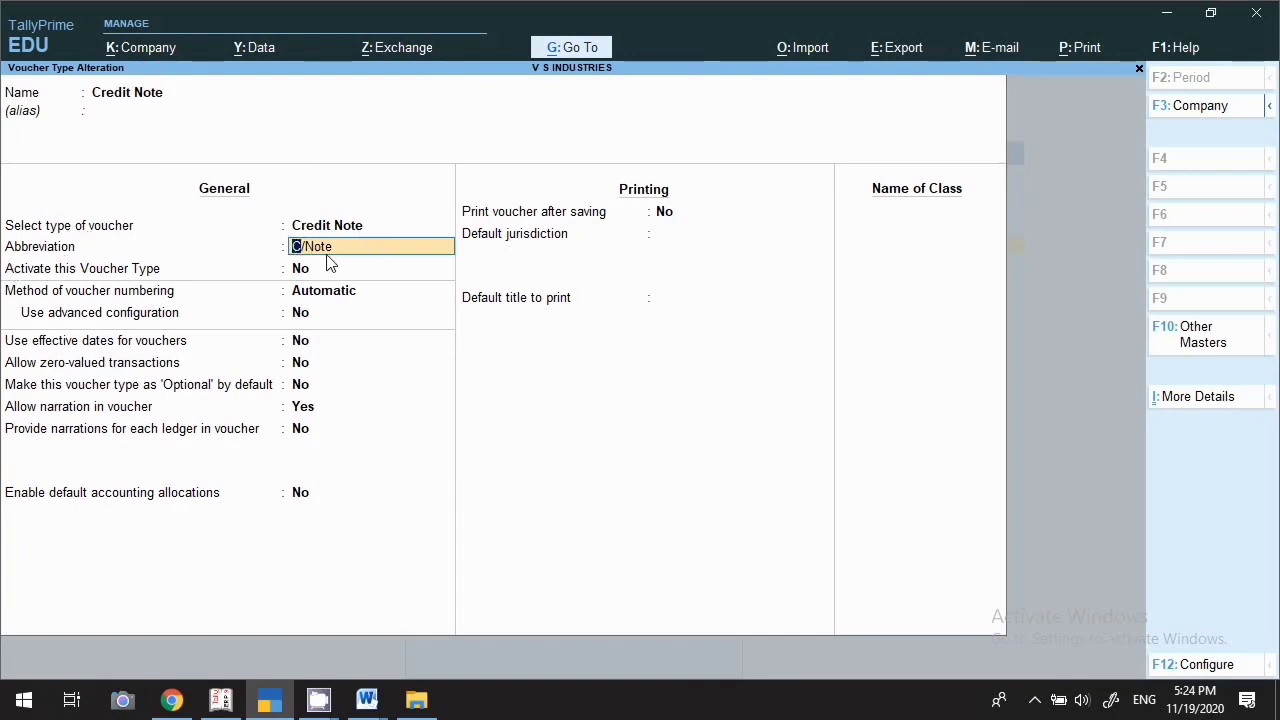
key("Return")
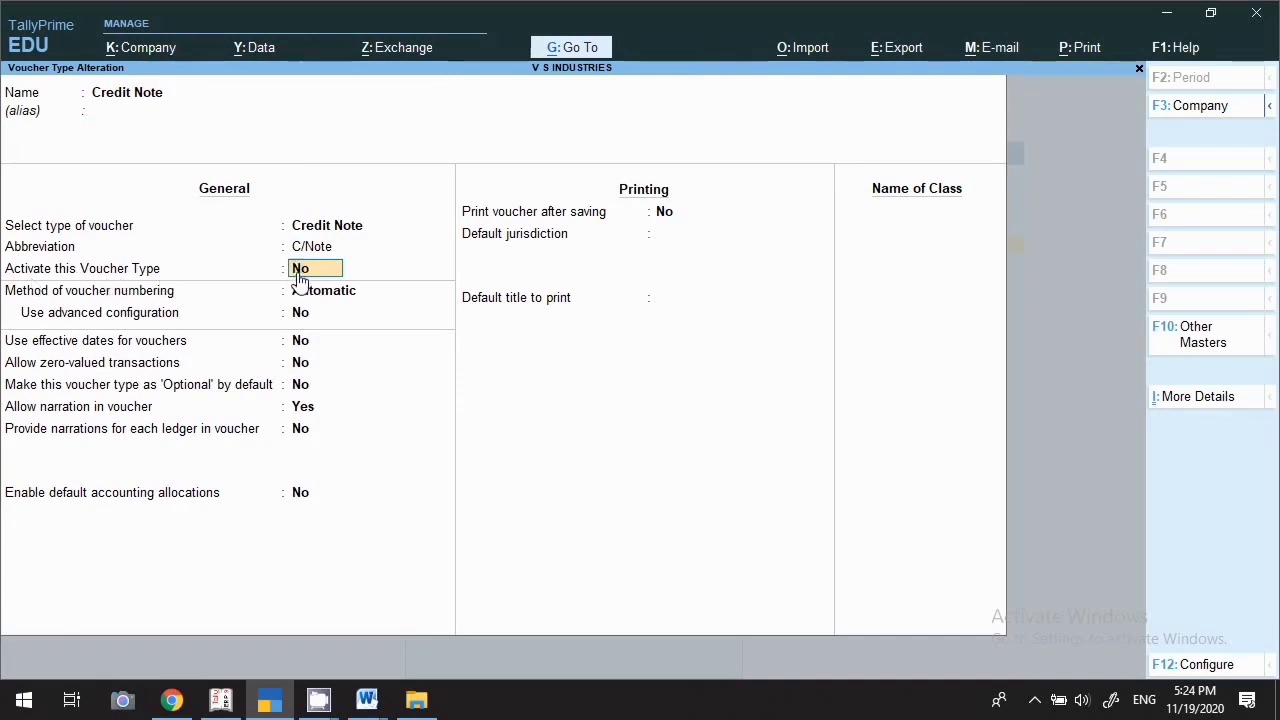
type("y")
key("Return")
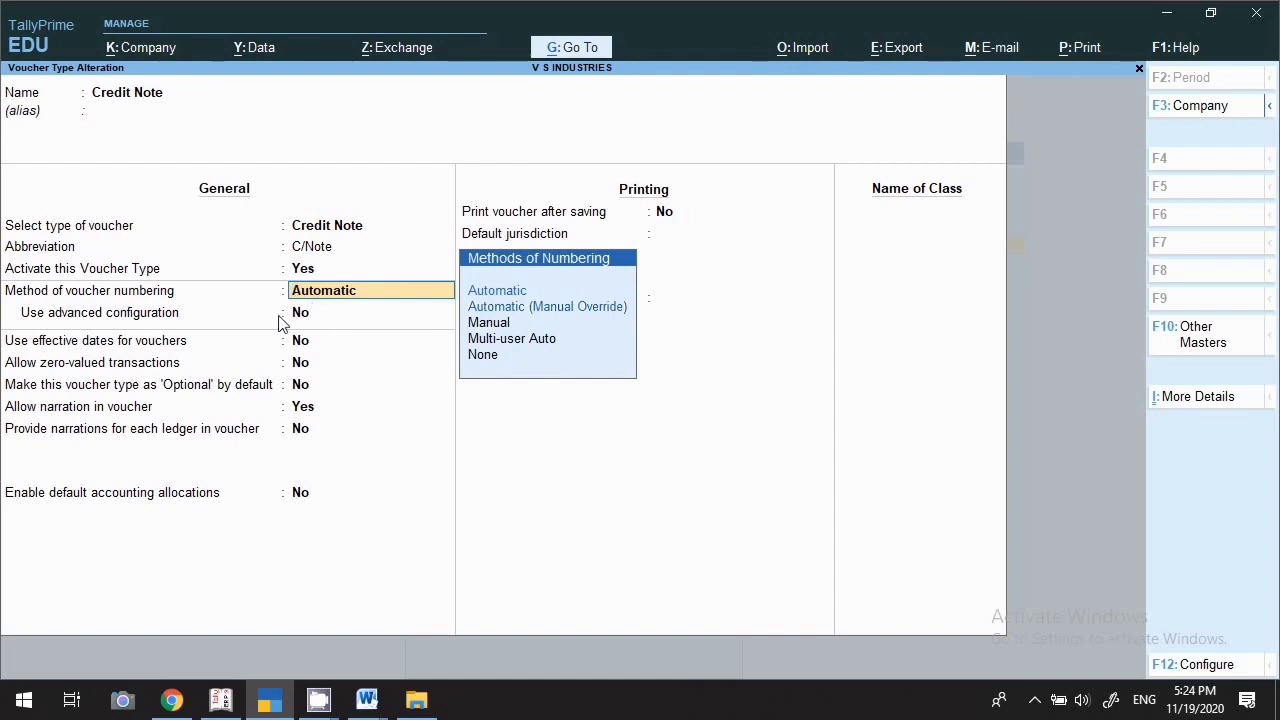
key("Return")
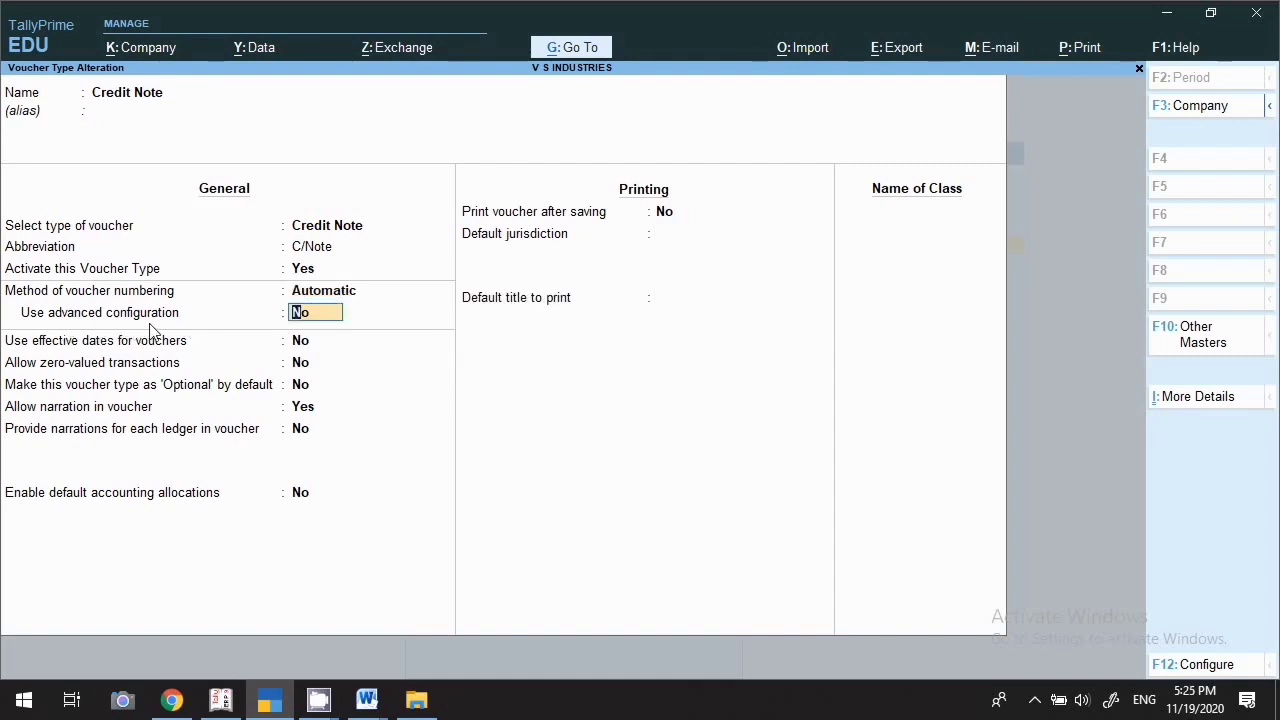
Turn on advanced numbering with start number 1, width 2 and zero prefill
type("y")
key("Return")
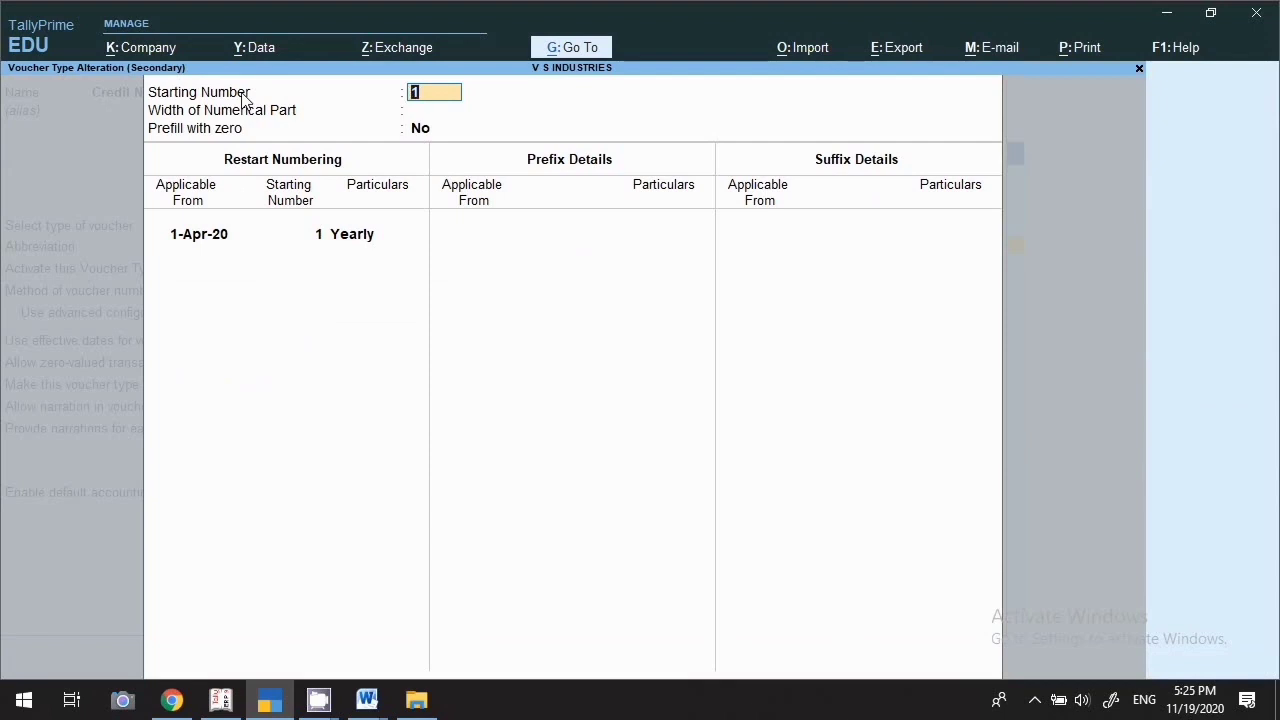
key("Return")
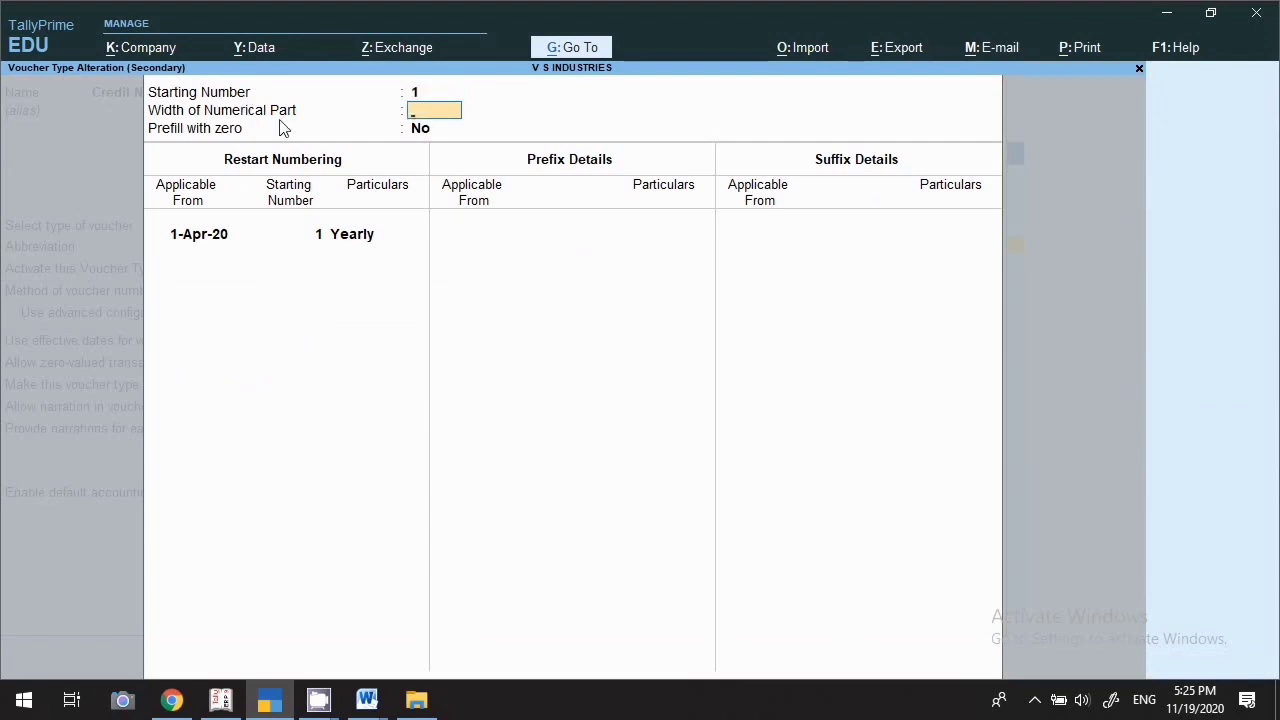
type("02")
key("BackSpace")
key("Return")
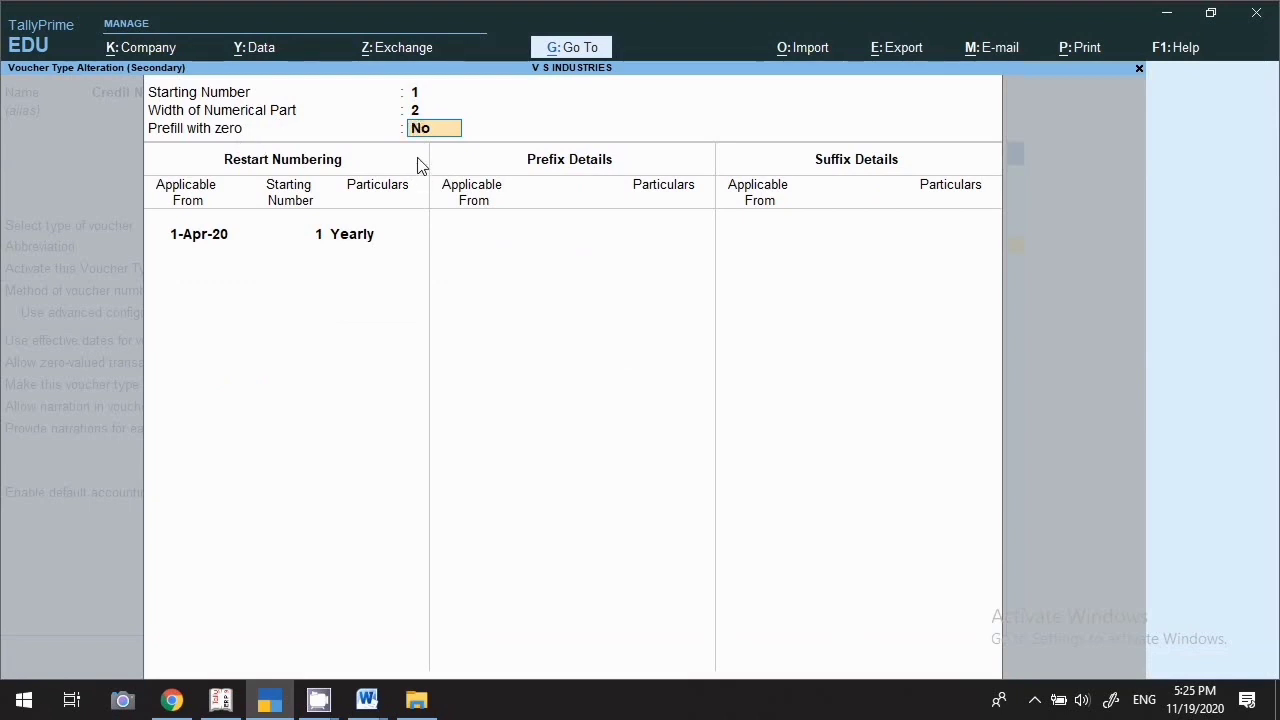
type("y")
key("Return")
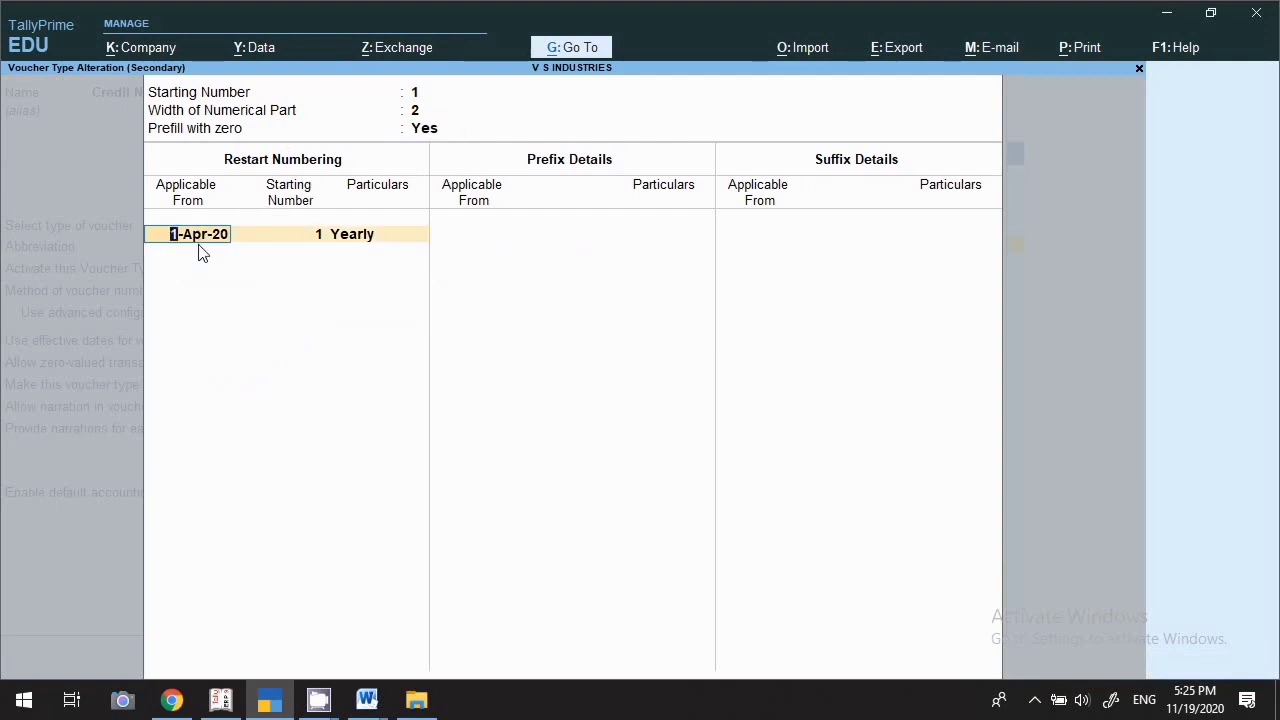
Keep the yearly restart from 1-Apr-20 and start the prefix on 1.4.20
key("Return")
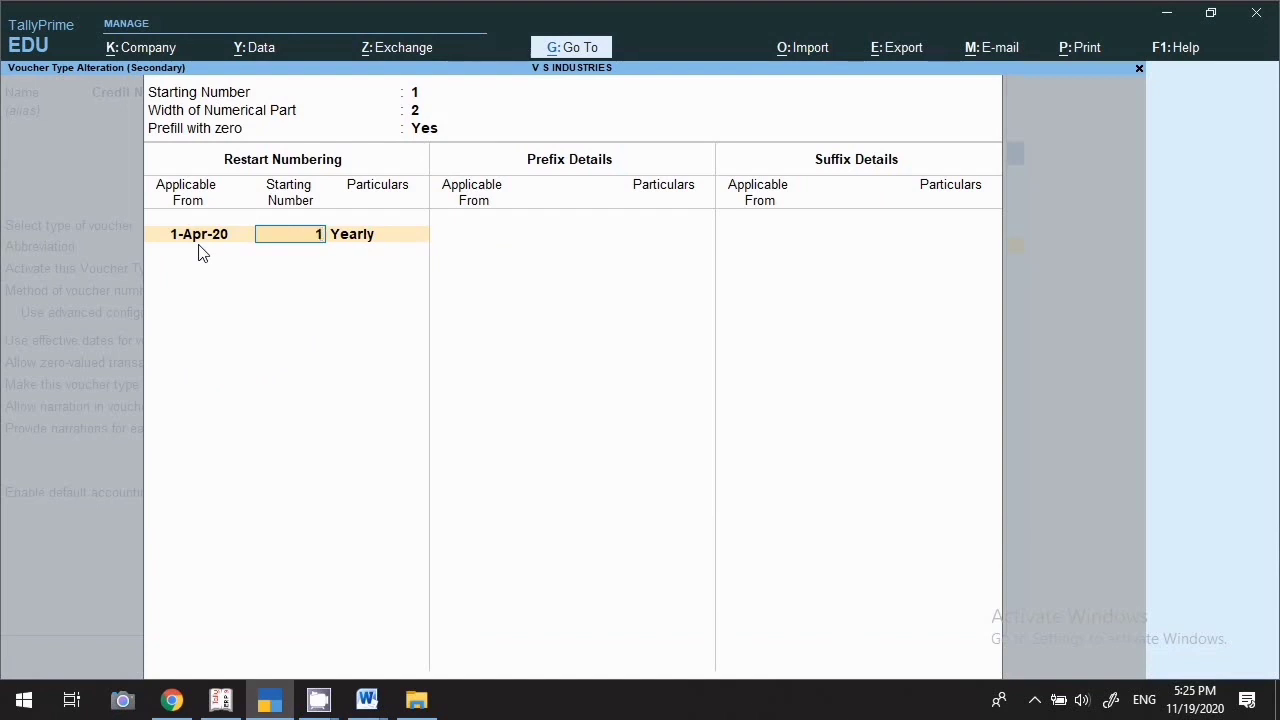
key("Return")
key("Return")
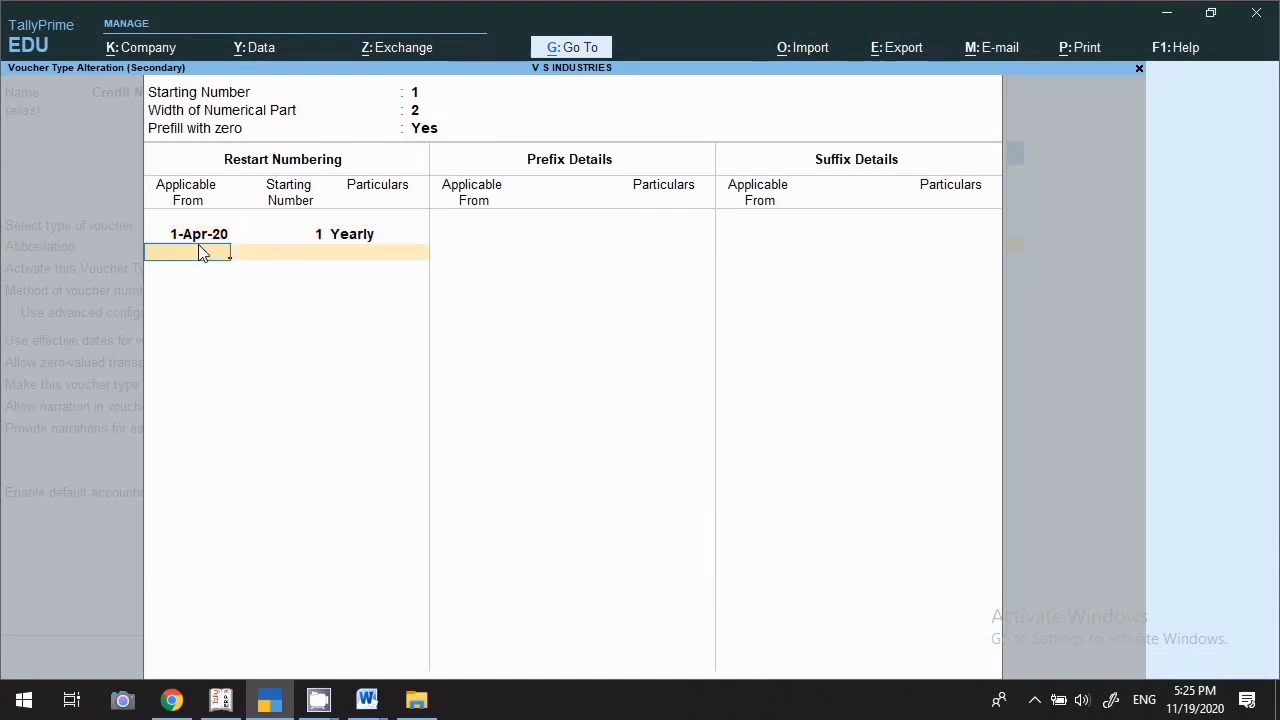
key("Return")
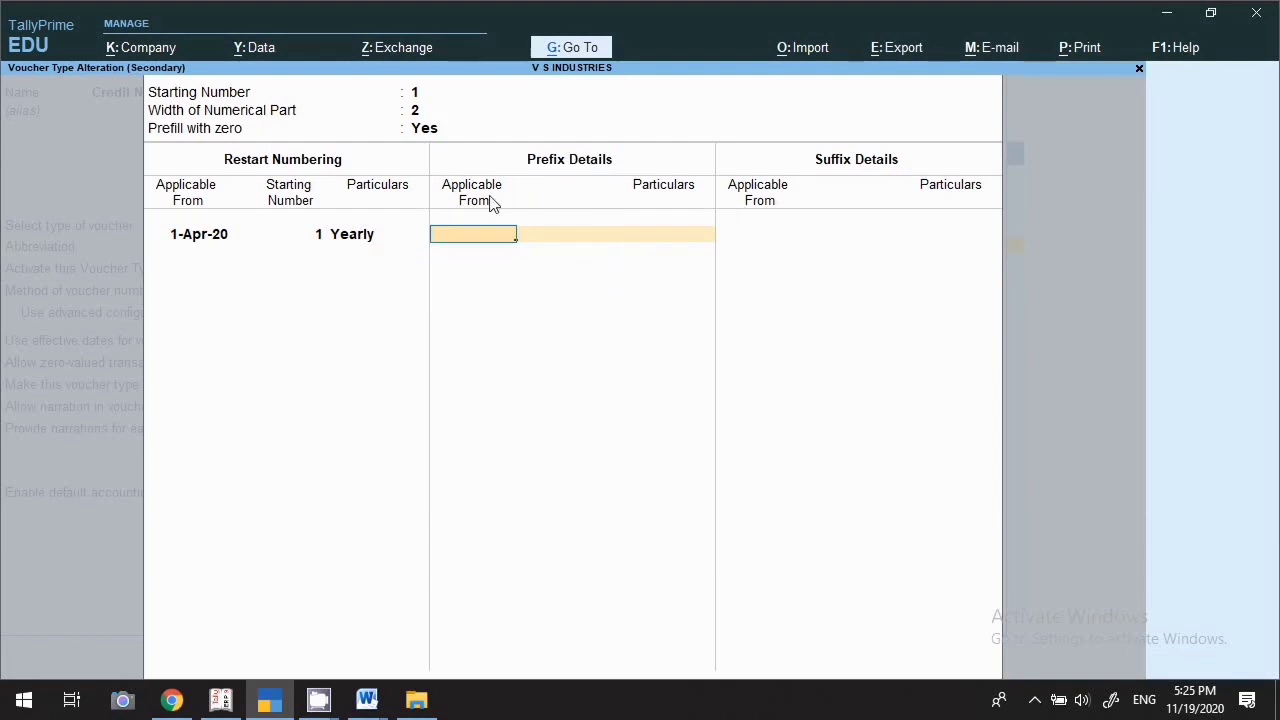
type("1.4.20")
key("Return")
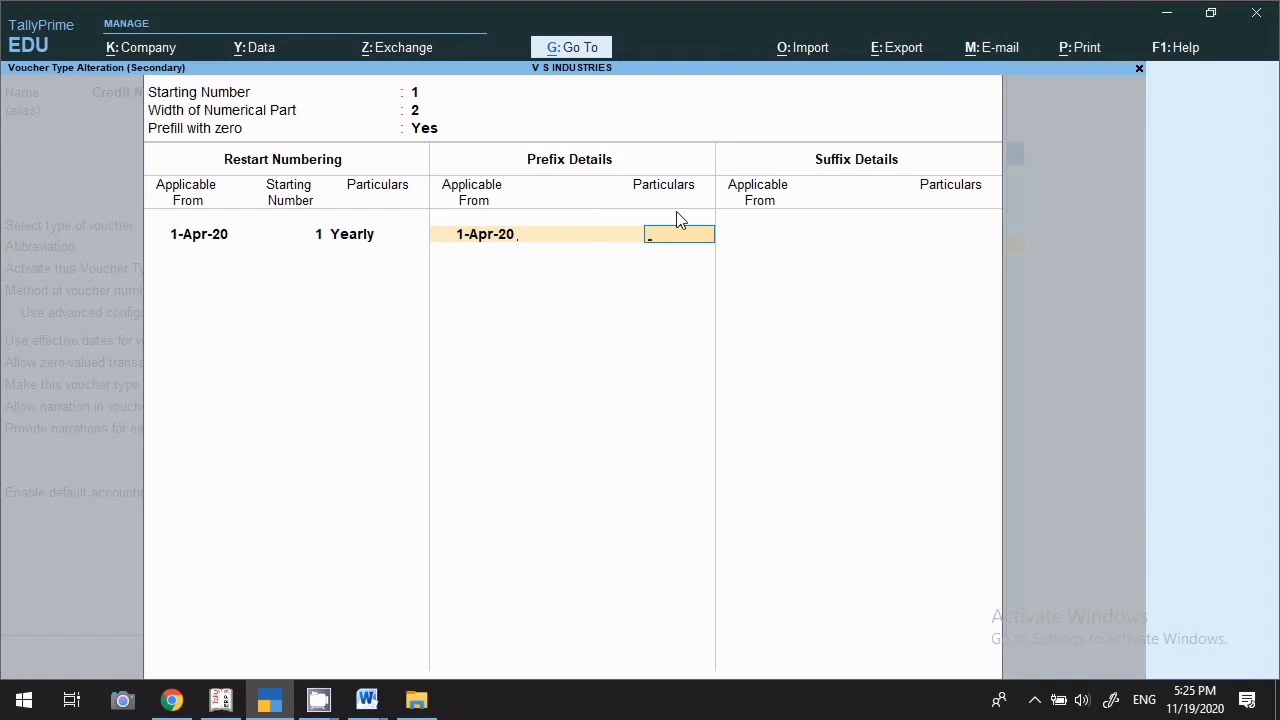
Enter prefix Gst/ and suffix 20-21/ from 1-Apr-20 for Credit Note numbering
type("Gst/")
key("Return")
key("Return")
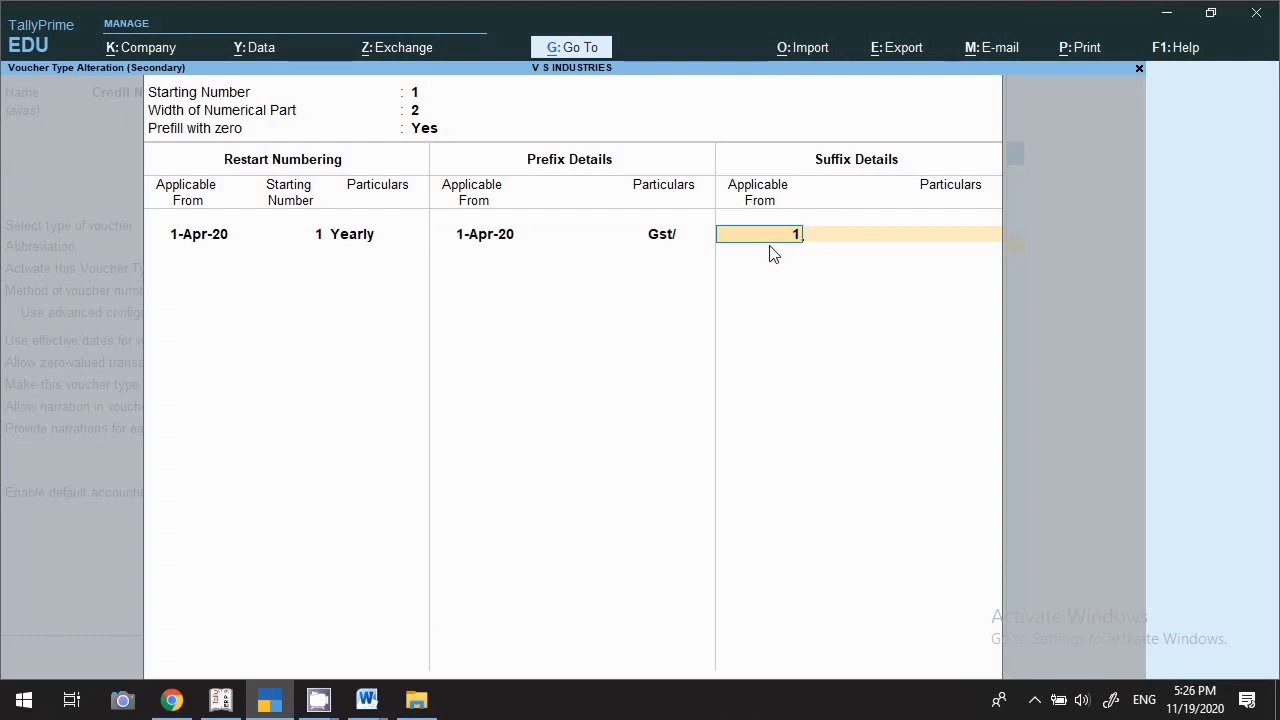
type("4.20")
key("Return")
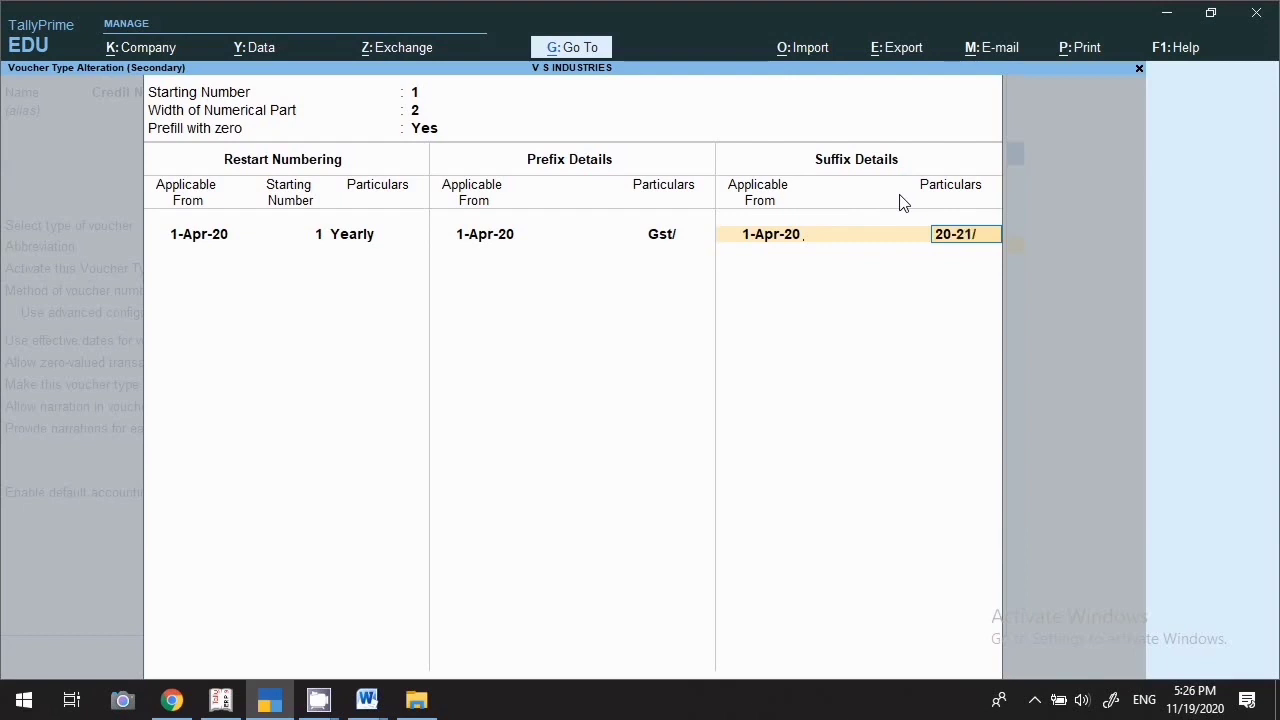
type("20-21/")
key("Return")
key("Return")
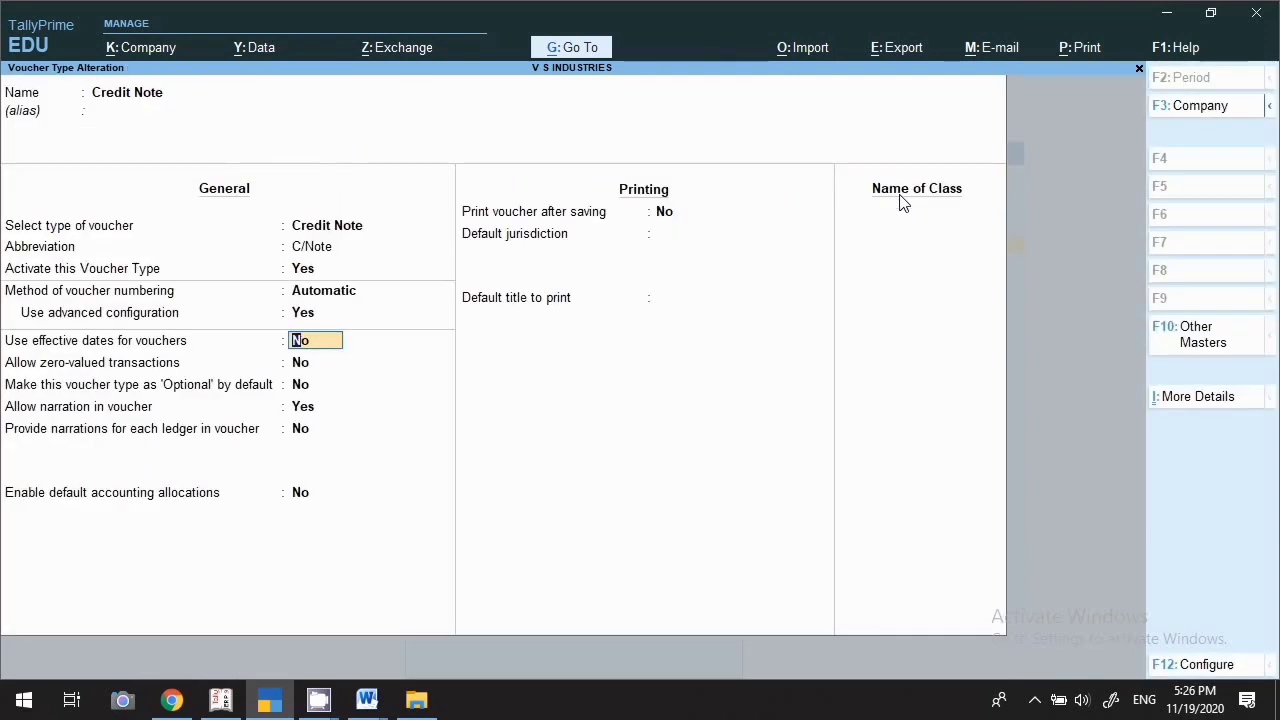
Accept the remaining fields and save the Credit Note voucher type
left_click(876, 217)
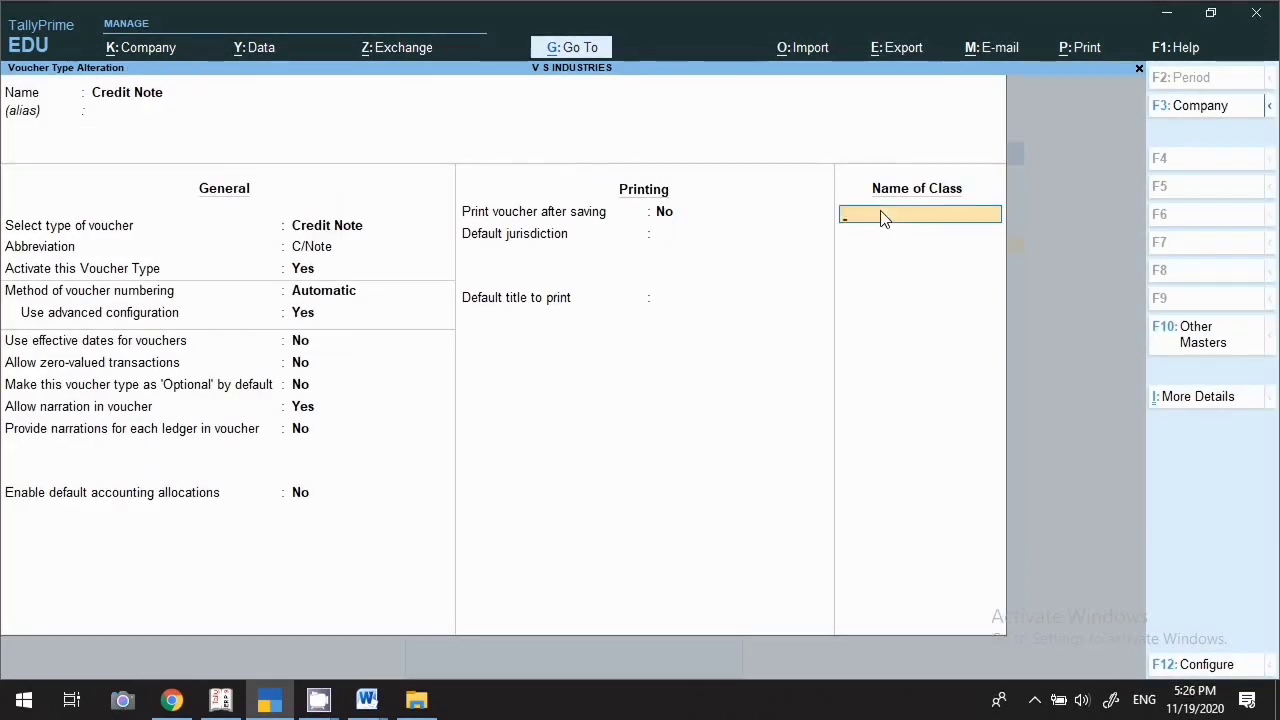
key("Return")
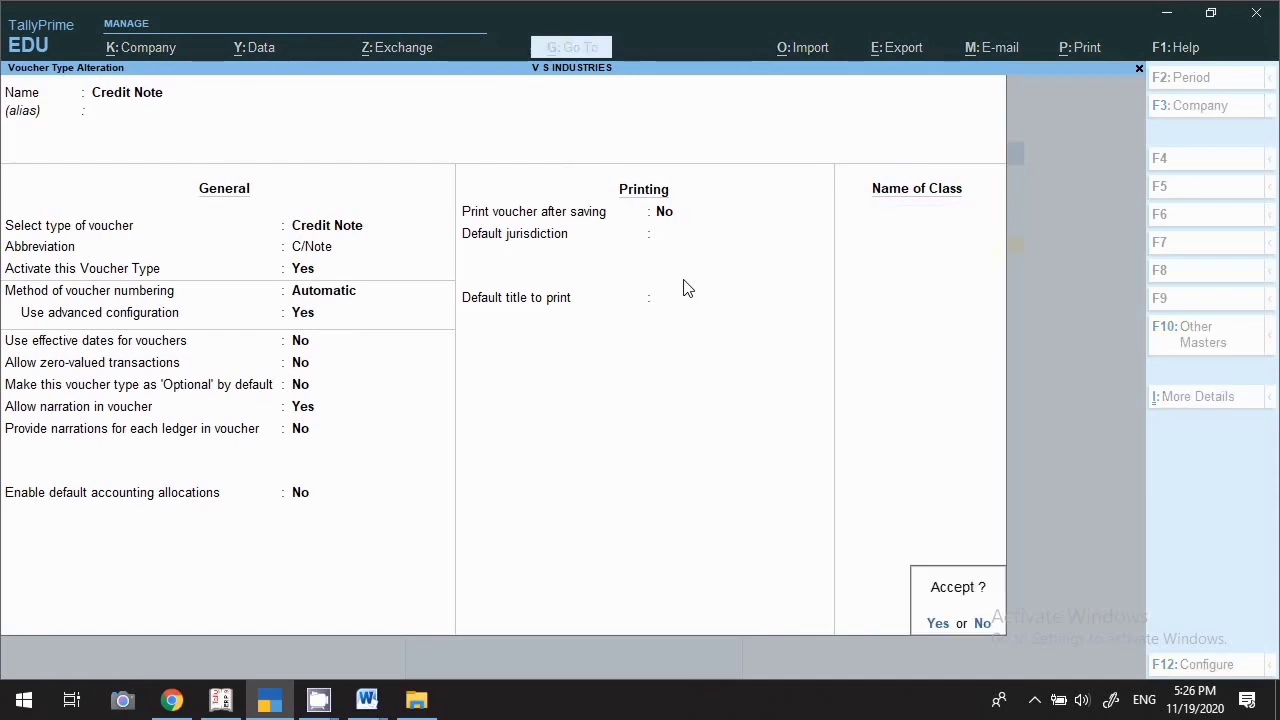
key("Return")
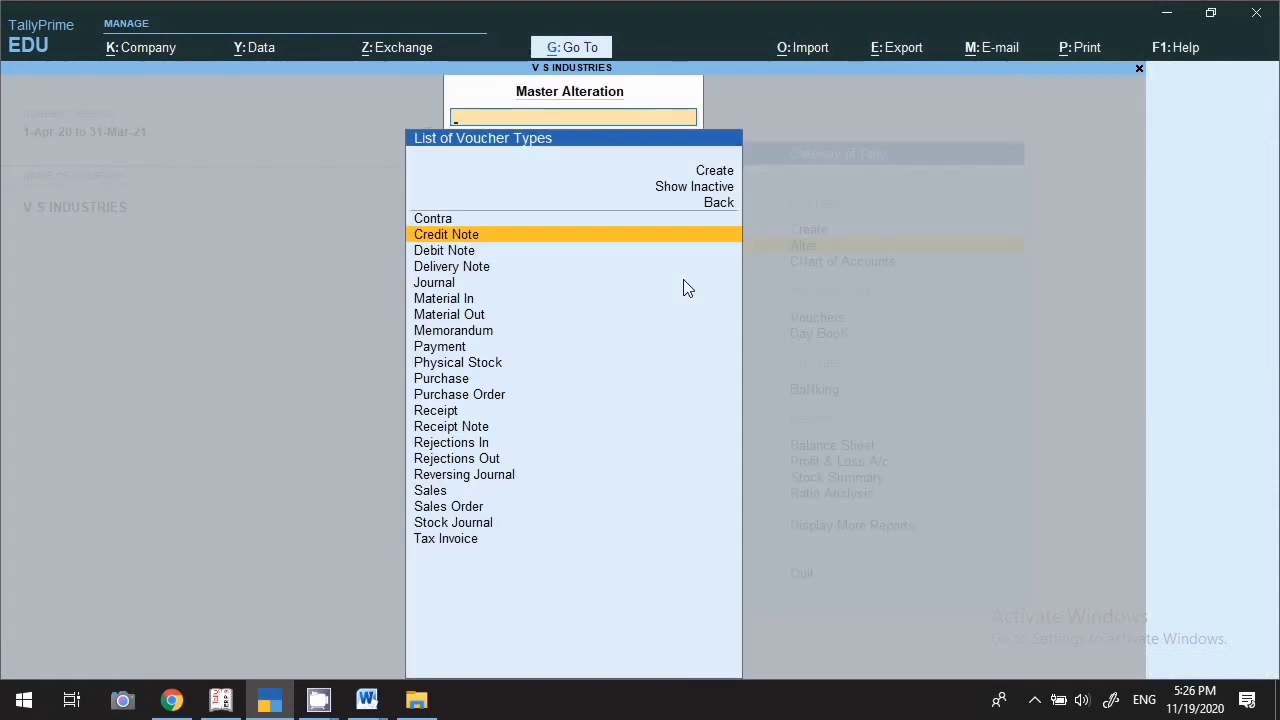
Open the Debit Note voucher type and set Activate to Yes
key("Down")
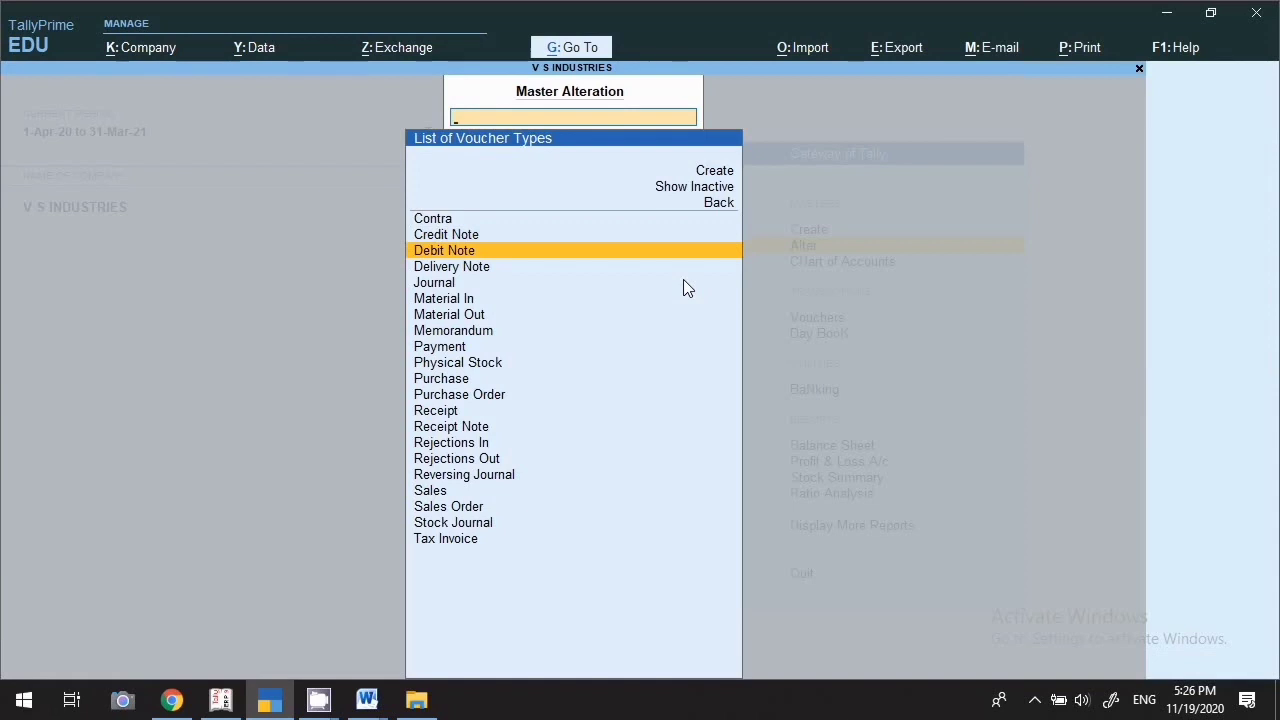
key("Return")
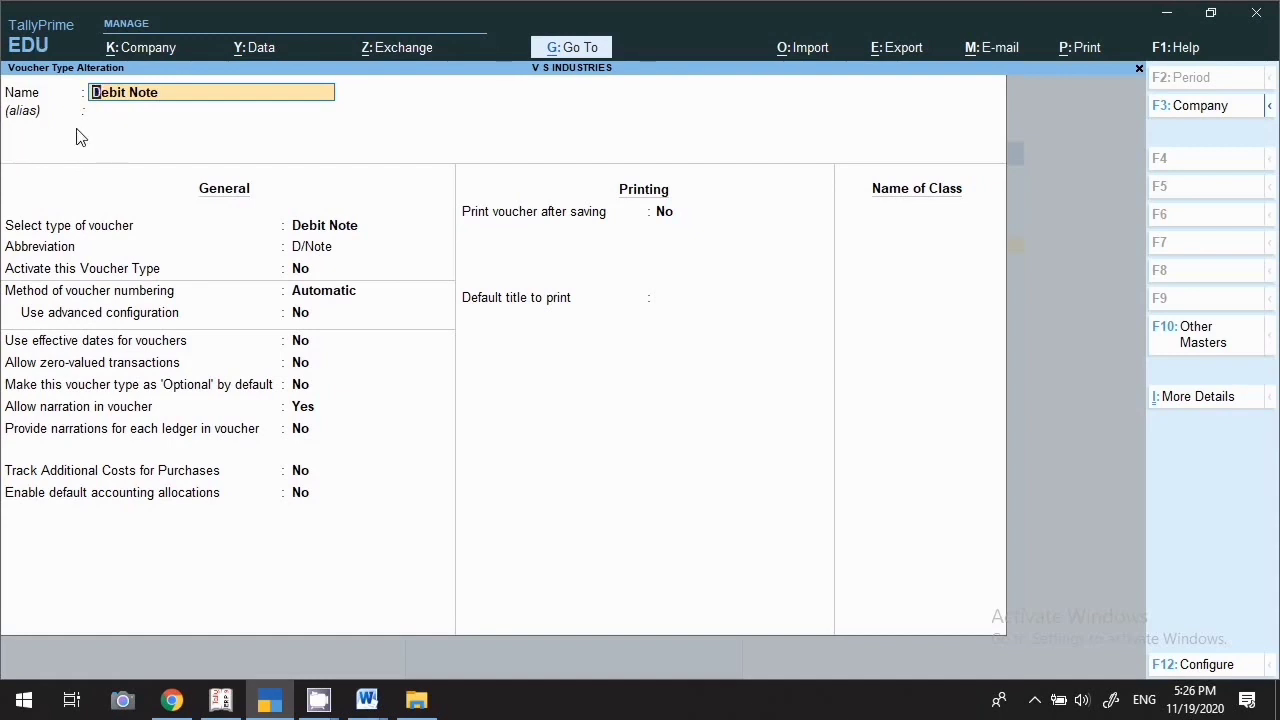
key("Return")
key("Return")
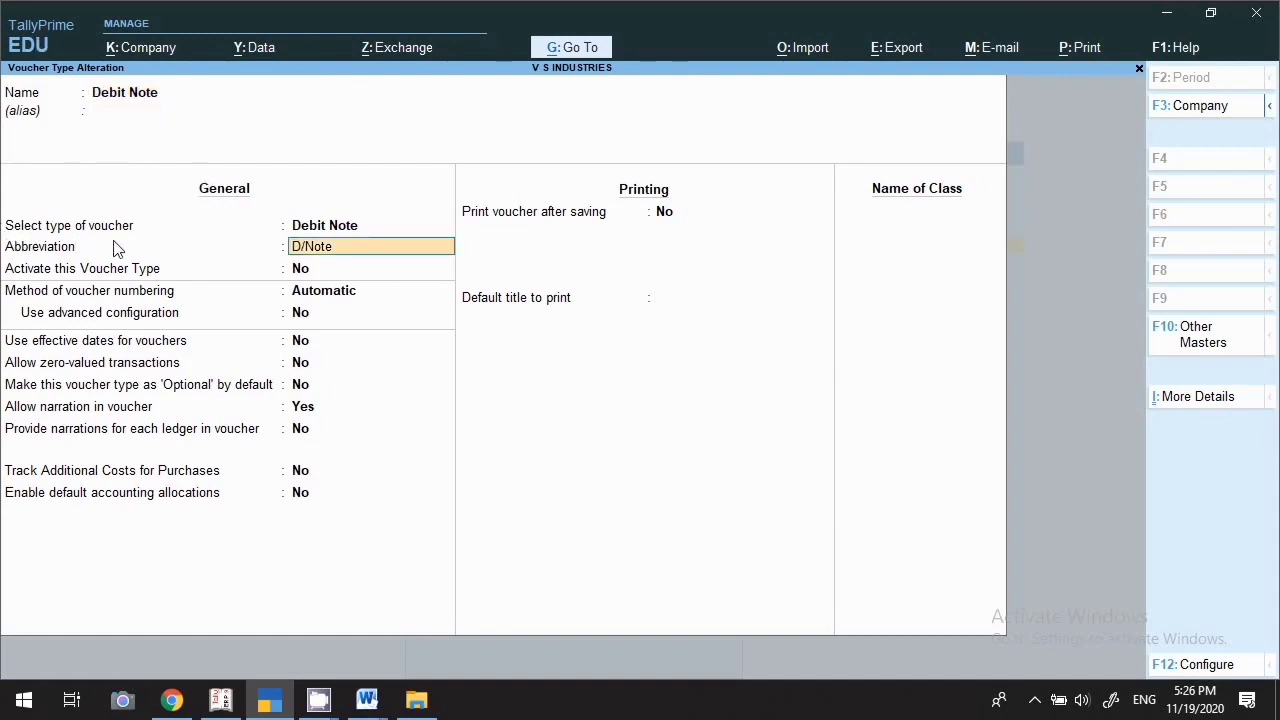
left_click(333, 270)
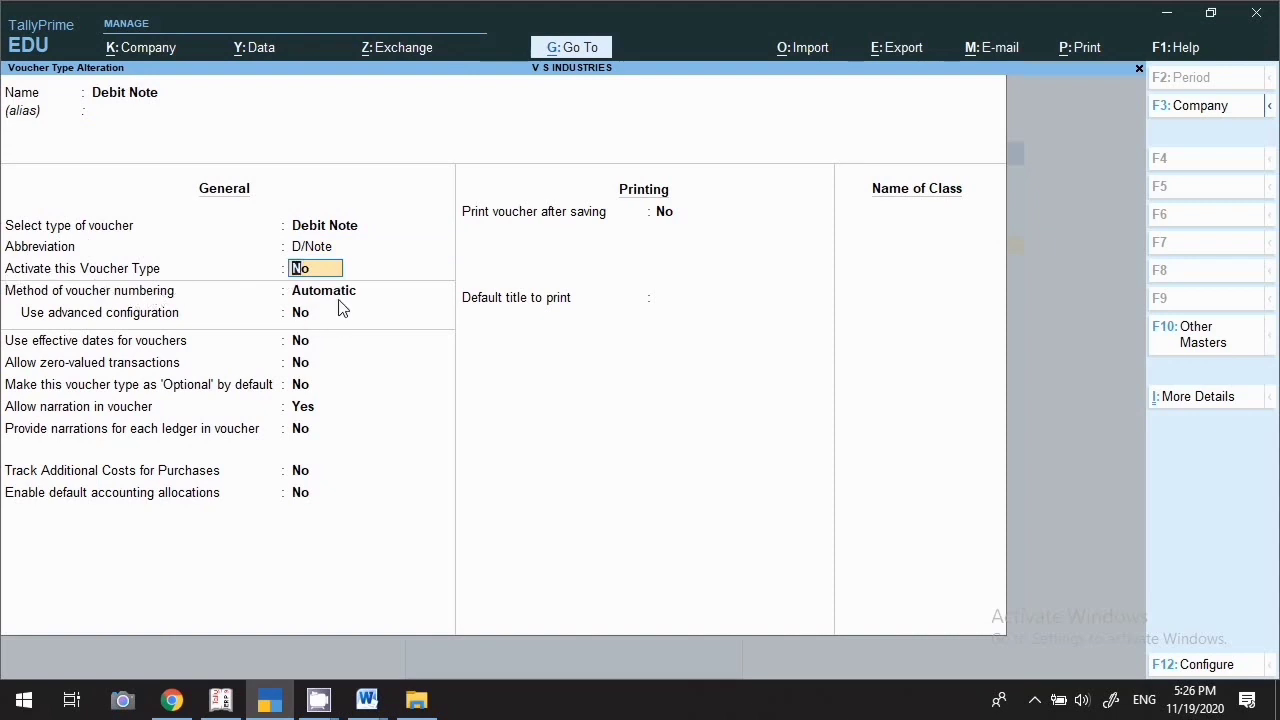
type("y")
key("Return")
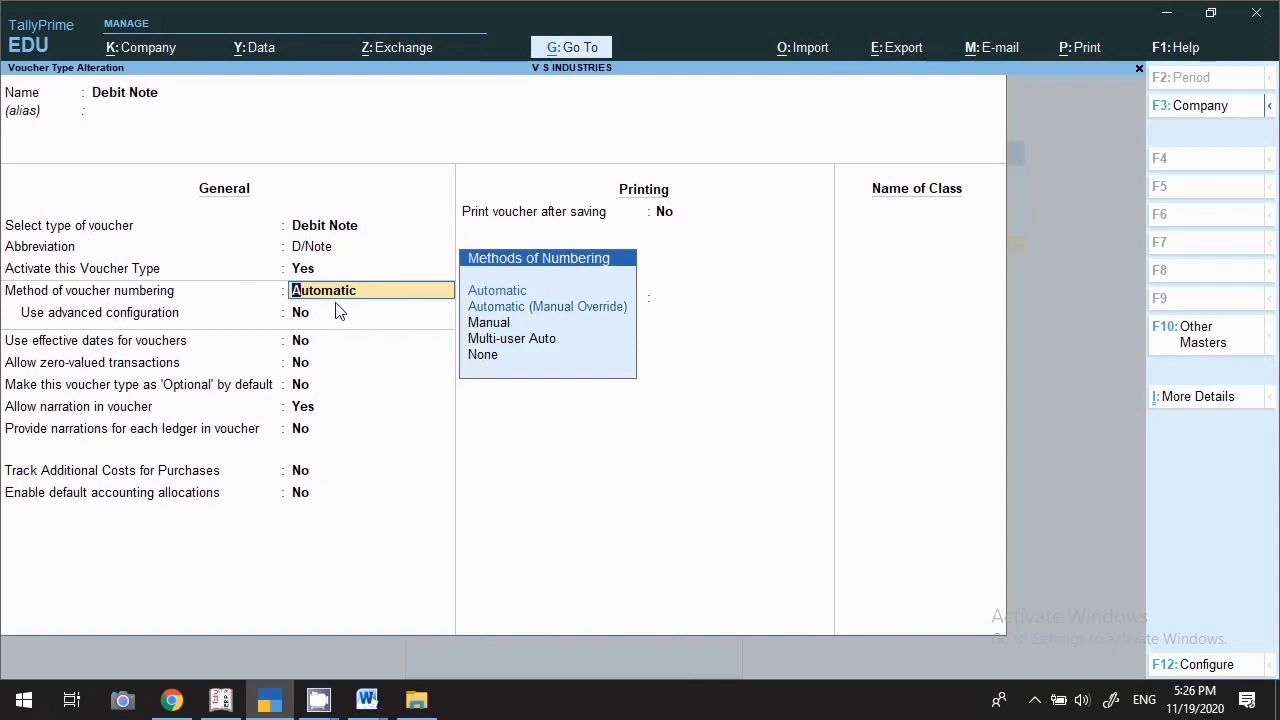
Keep Automatic numbering and turn on advanced numbering configuration
key("Return")
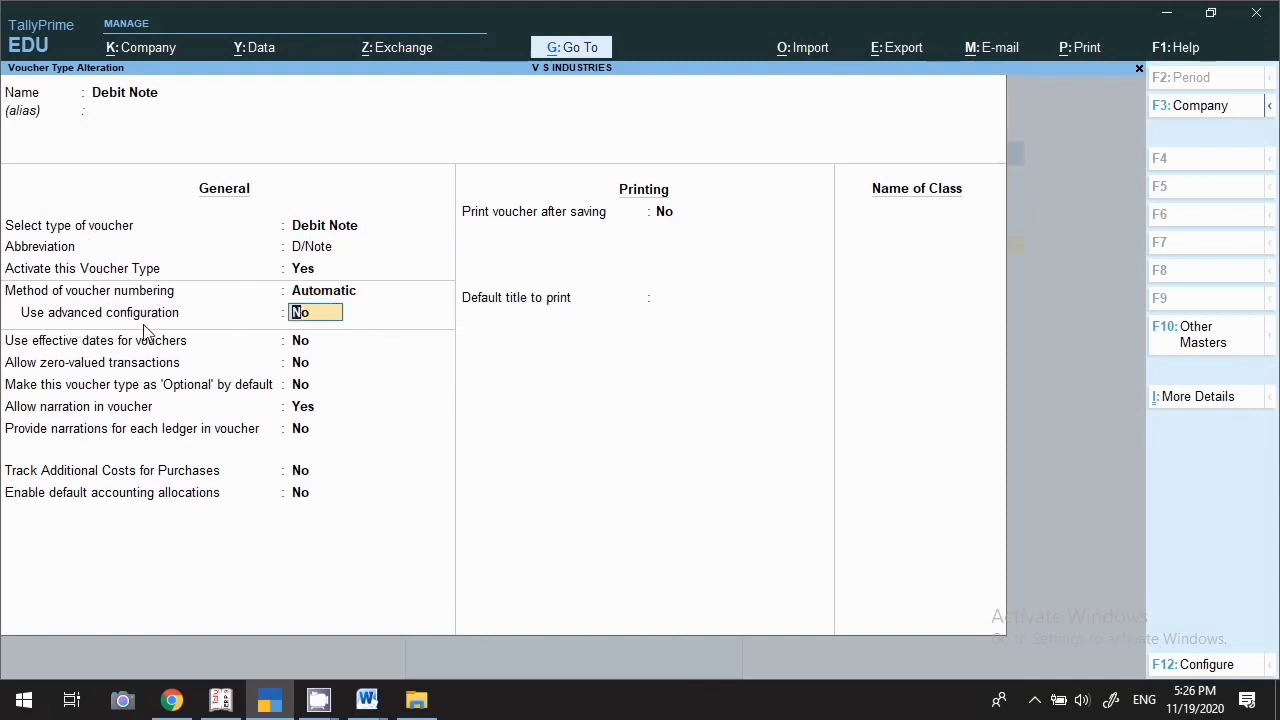
type("y")
key("Return")
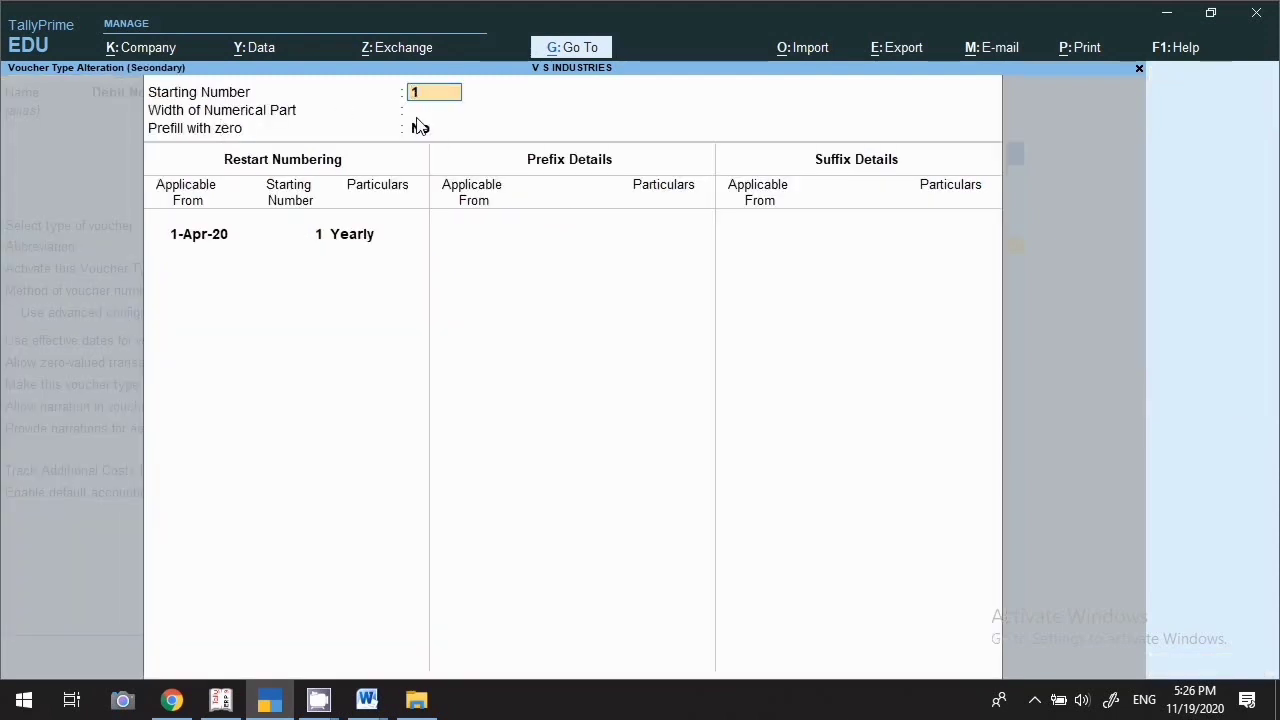
Keep start number 1 and width 2, turn on zero prefill, and keep yearly restart from 1-Apr-20
key("Return")
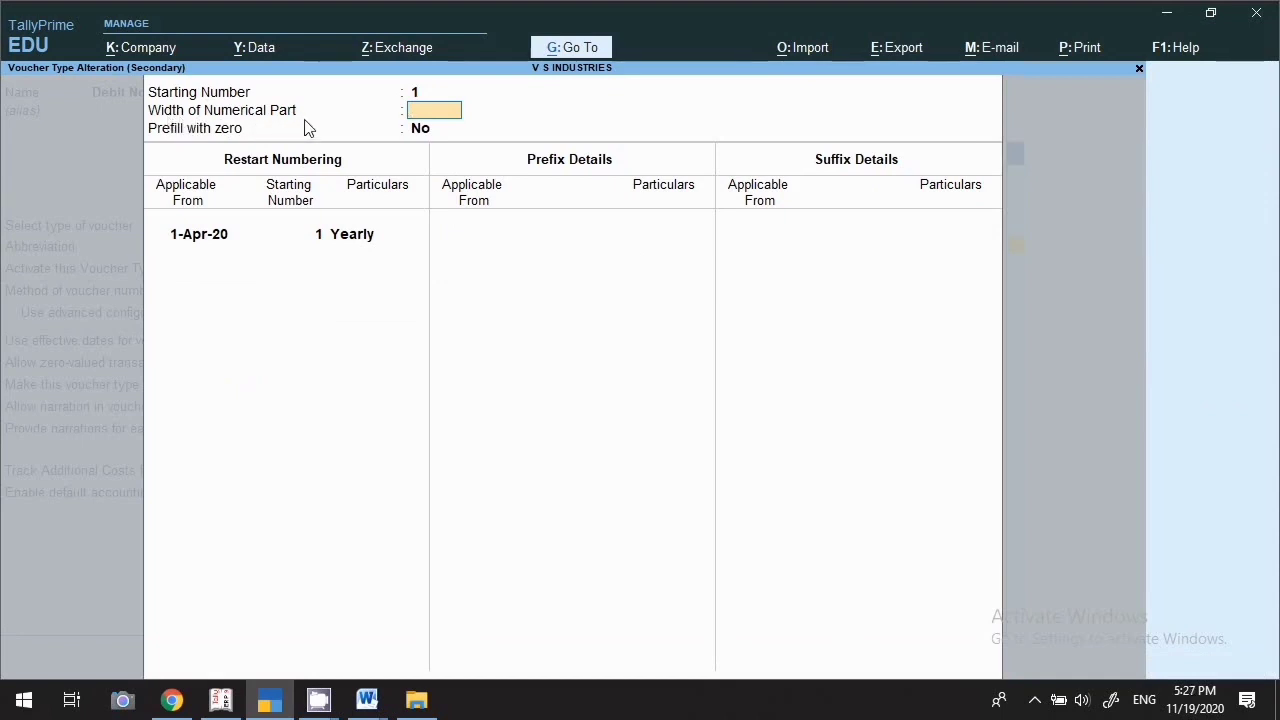
key("Return")
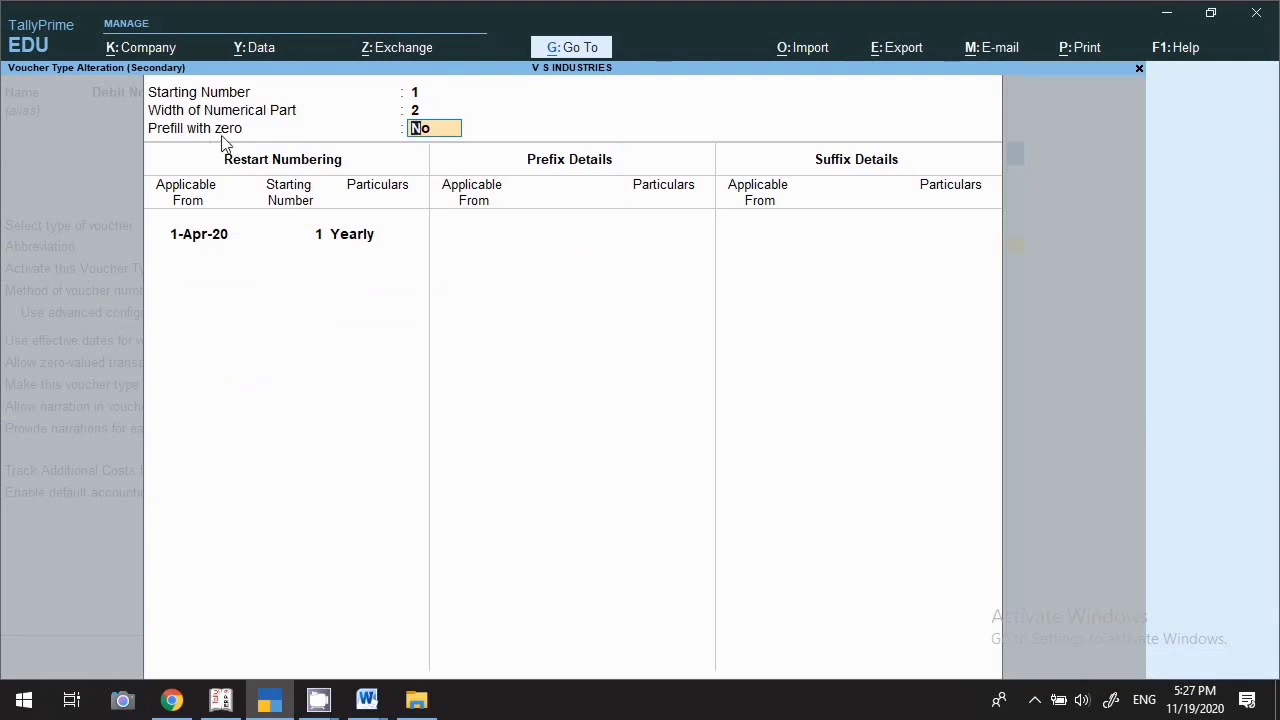
type("y")
key("Return")
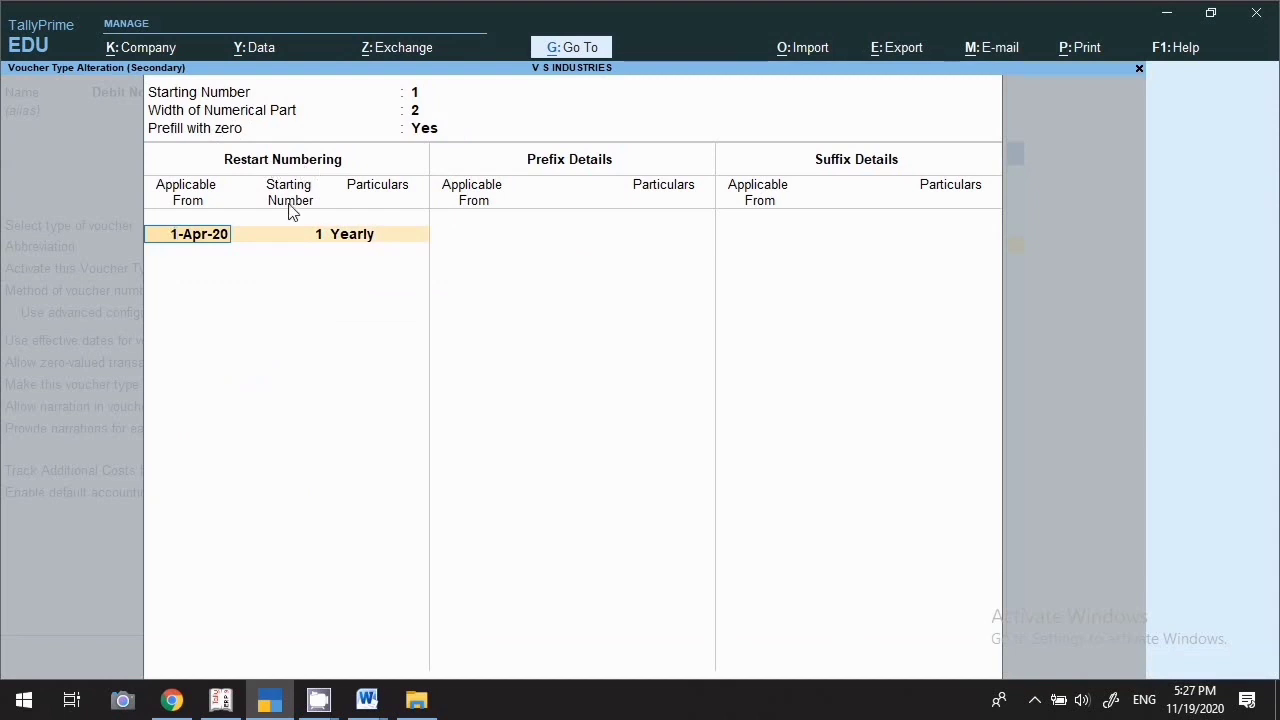
key("Return")
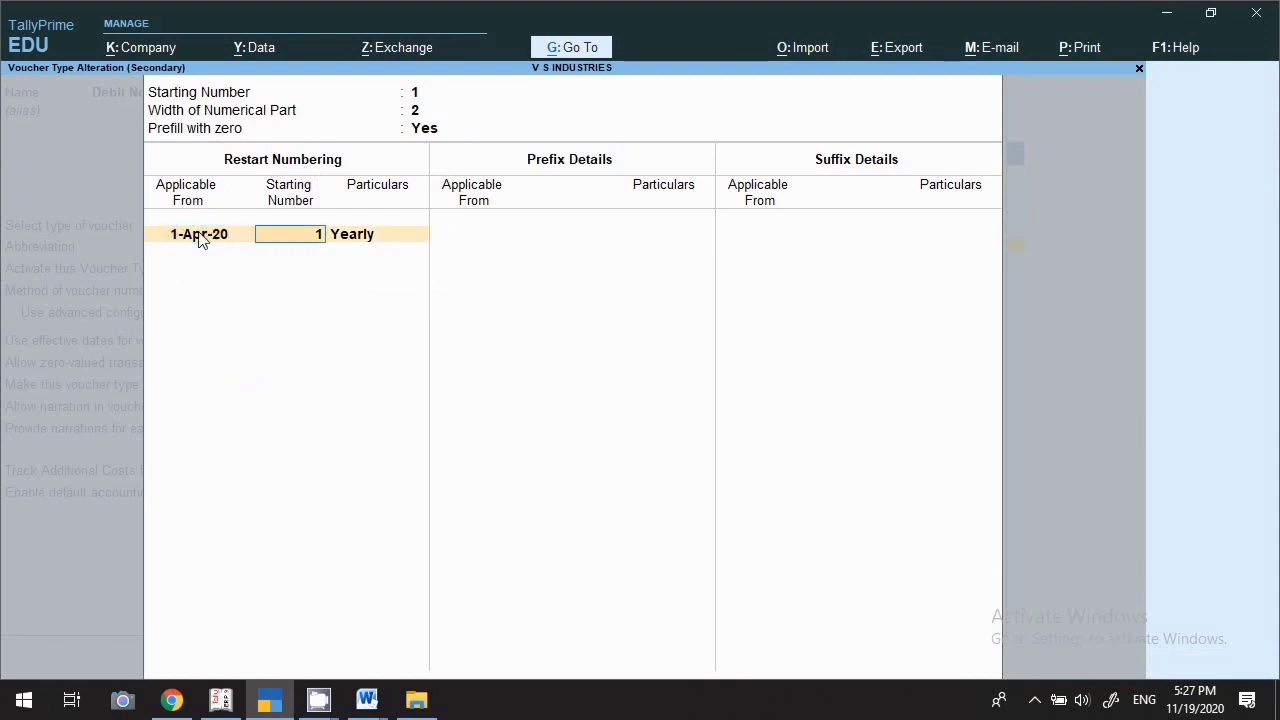
key("Return")
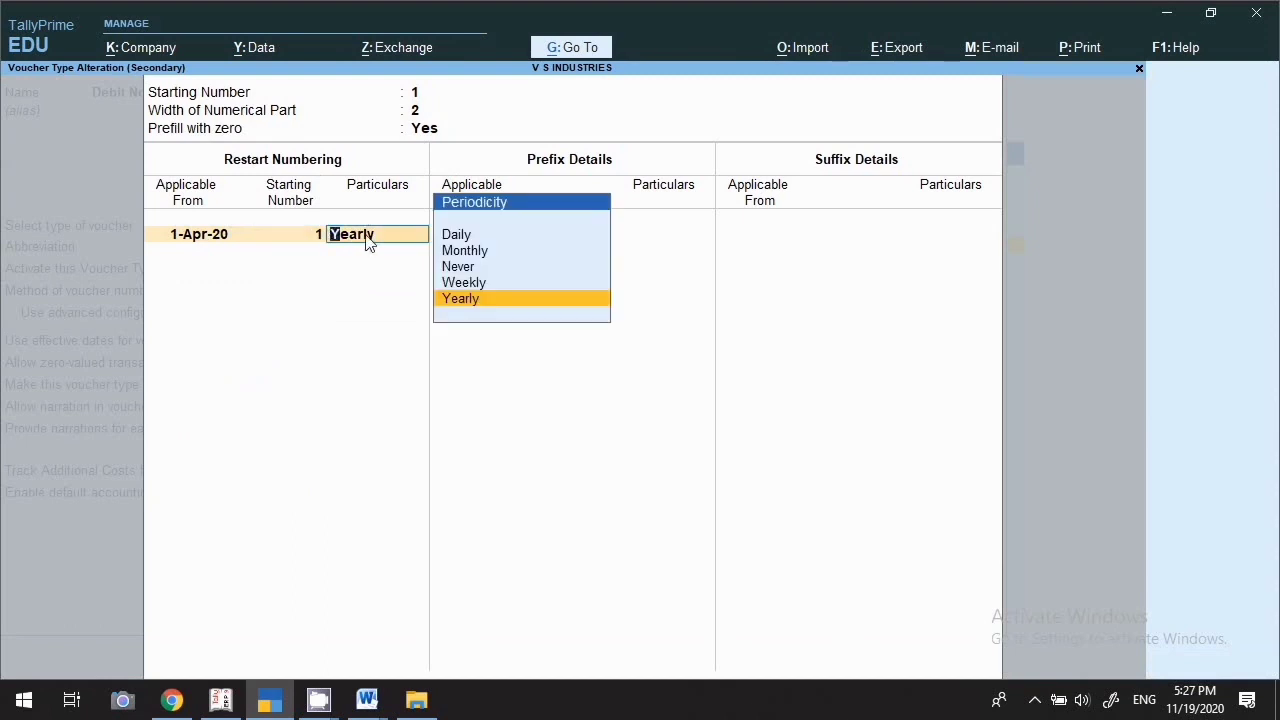
key("Return")
key("Return")
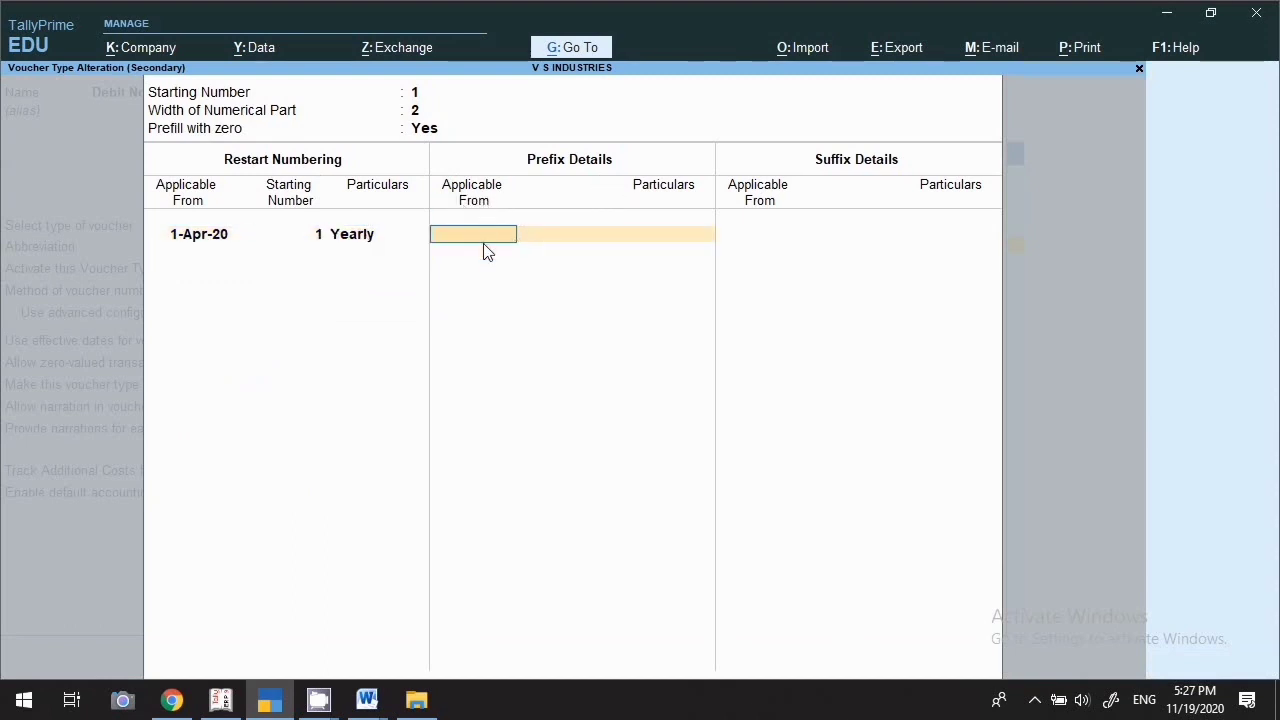
Add prefix Gst/ and suffix 20-21/, both from 1-Apr-20, and close numbering details
type("1.4.20")
key("Return")
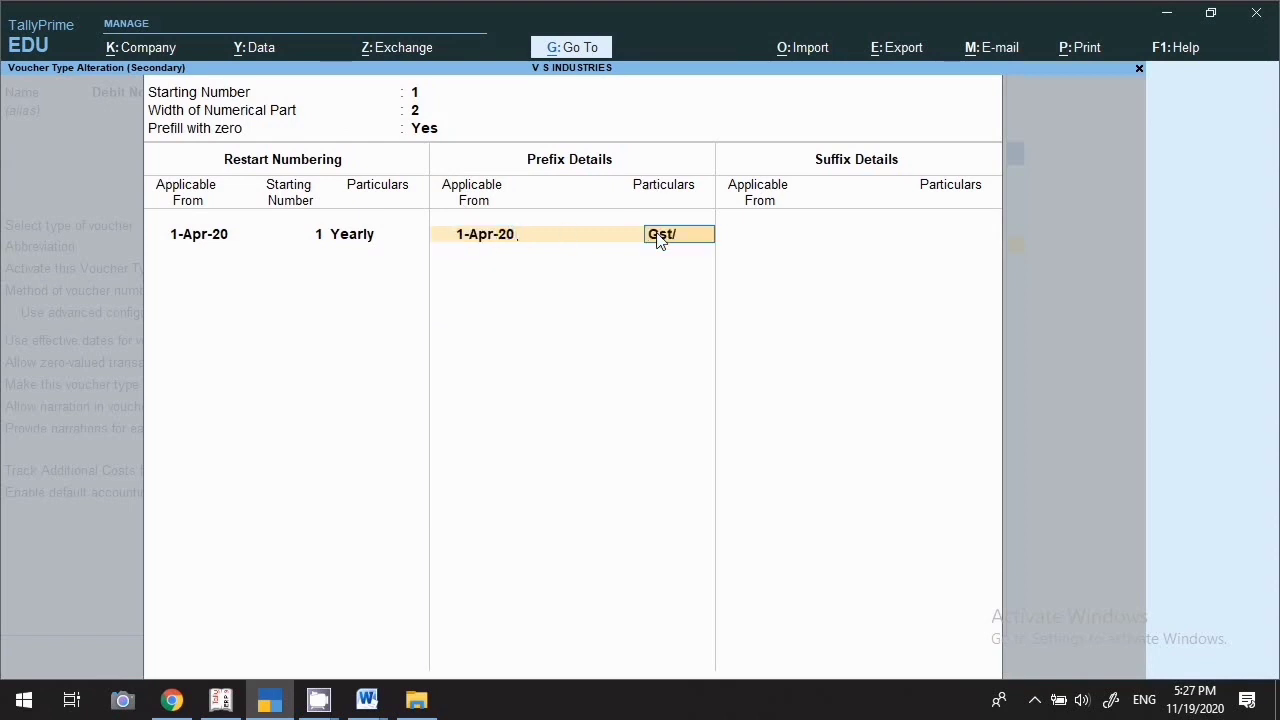
key("Return")
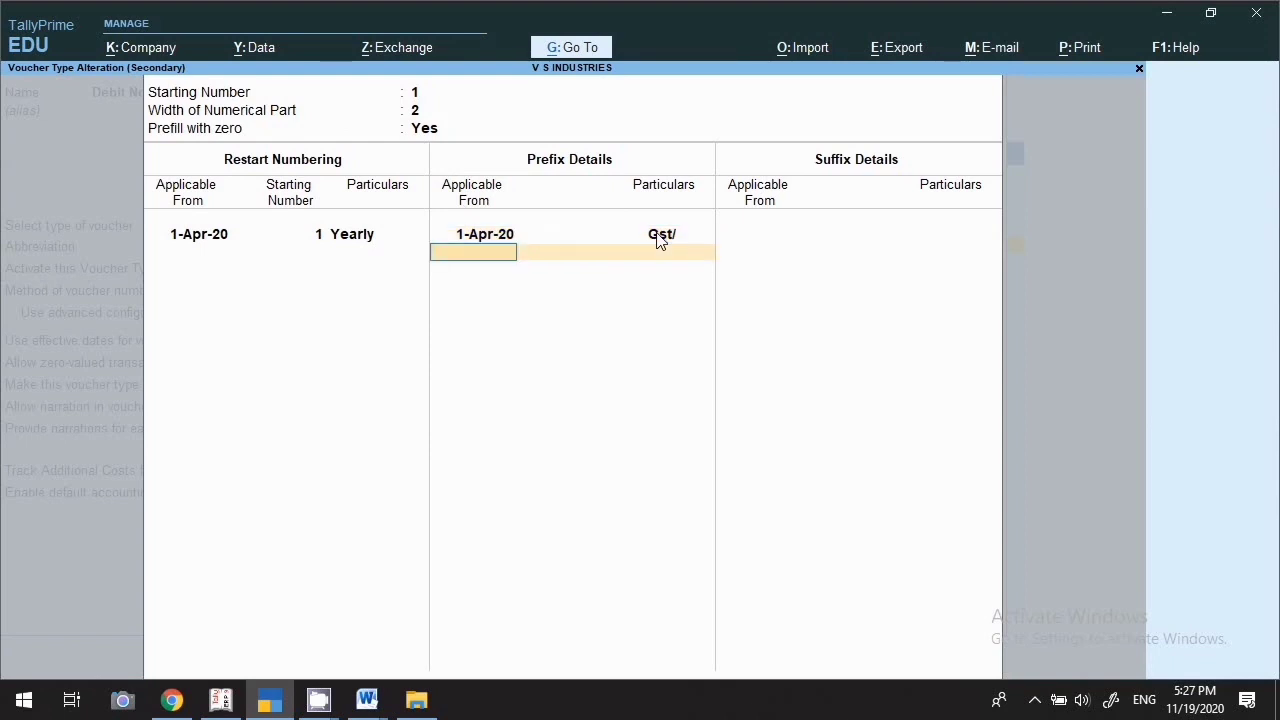
key("Return")
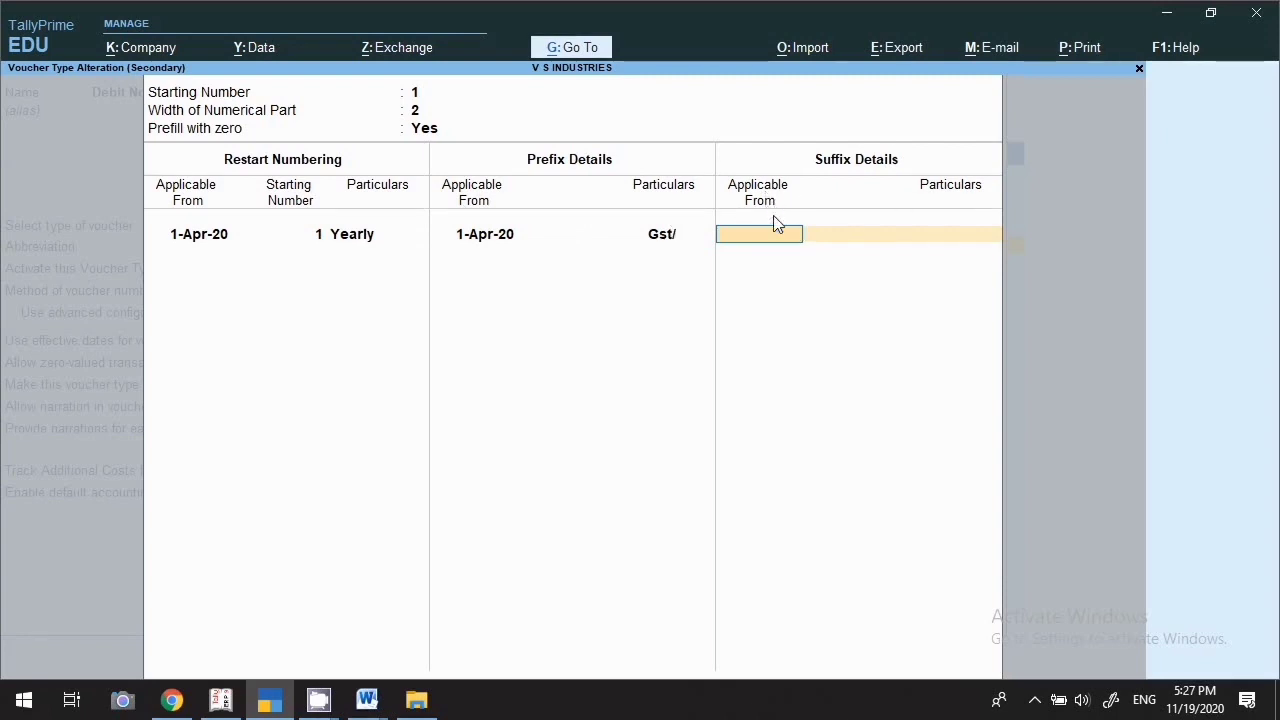
type("4.20")
key("Return")
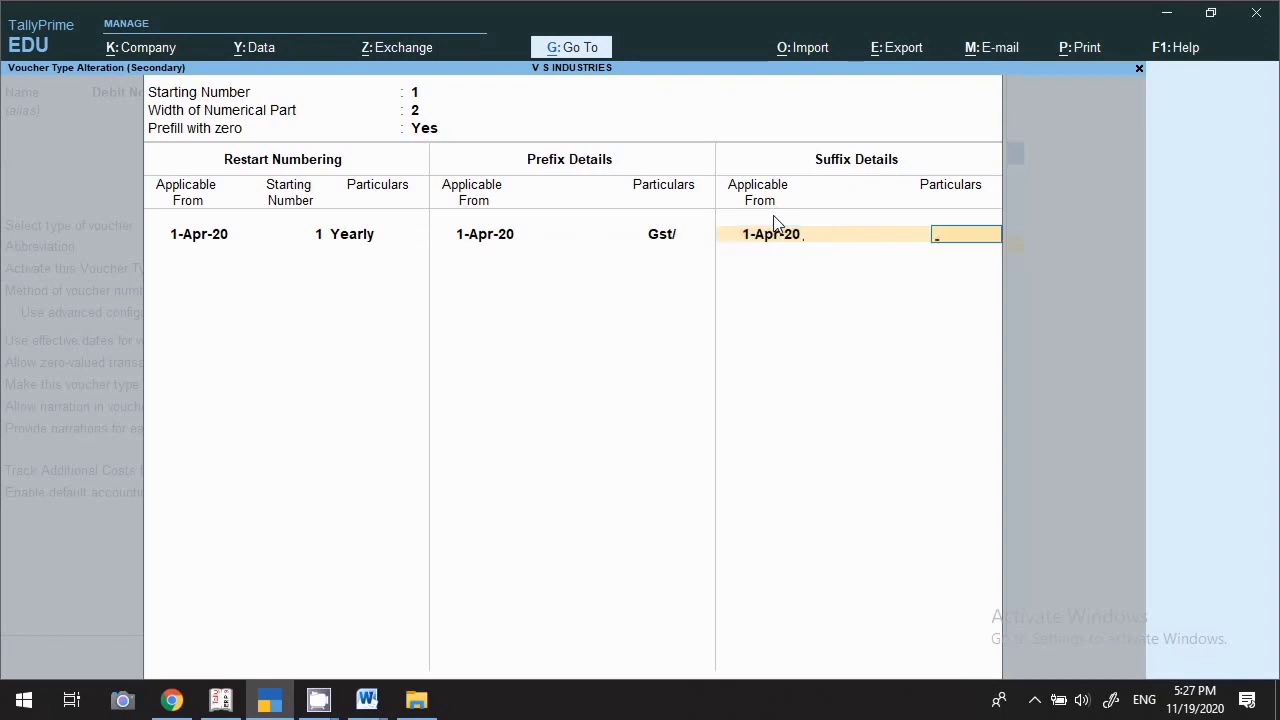
type("20-21/")
key("Return")
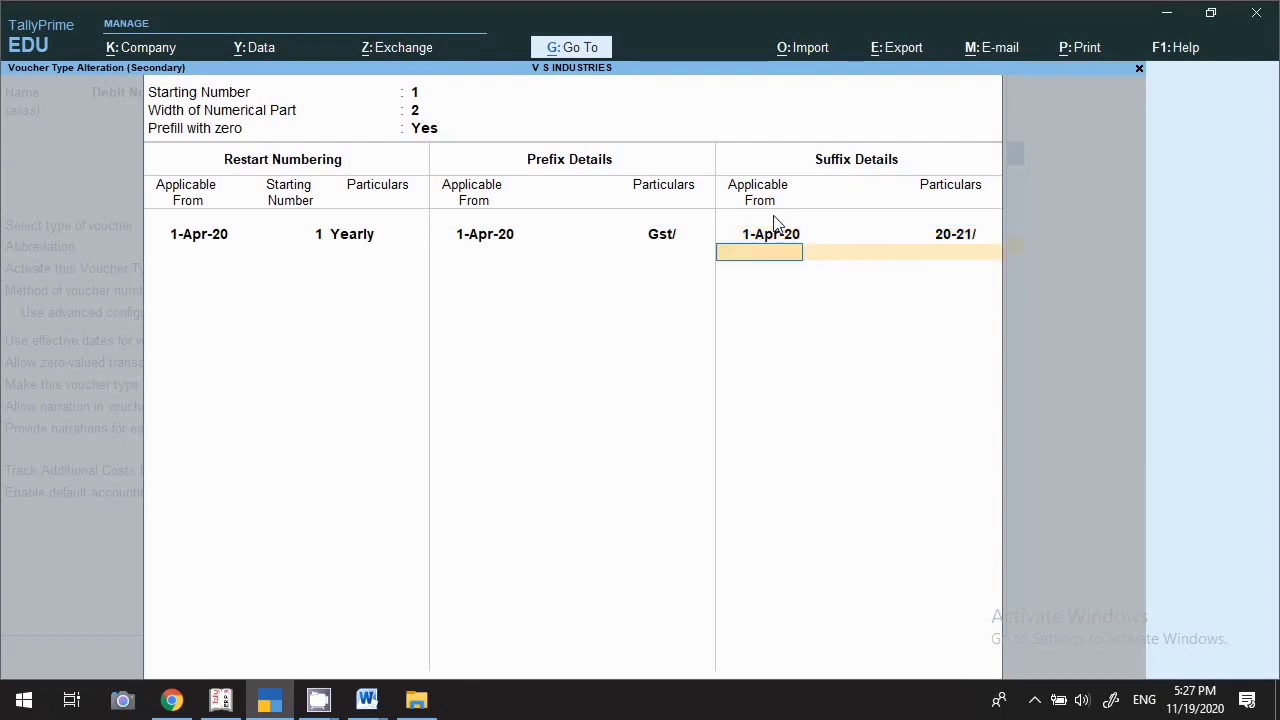
key("Return")
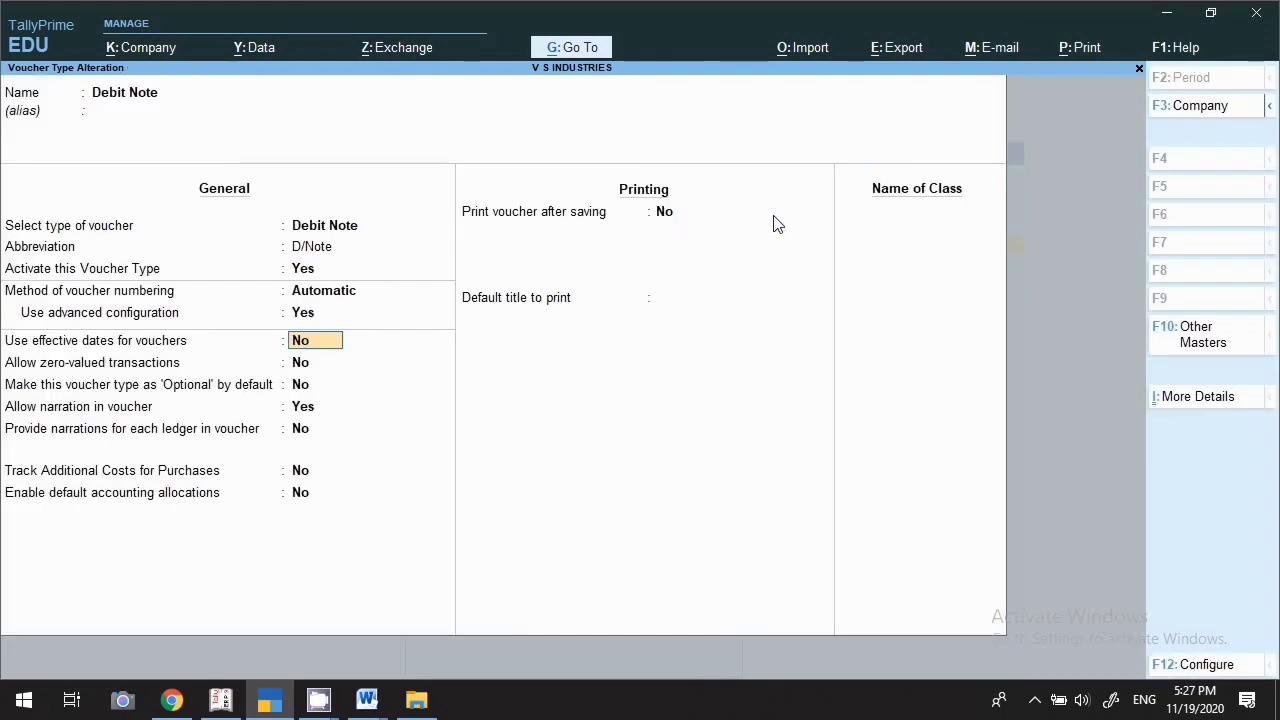
Set Debit Note's Print voucher after saving to Yes and save the voucher type
key("Return")
key("Return")
key("Return")
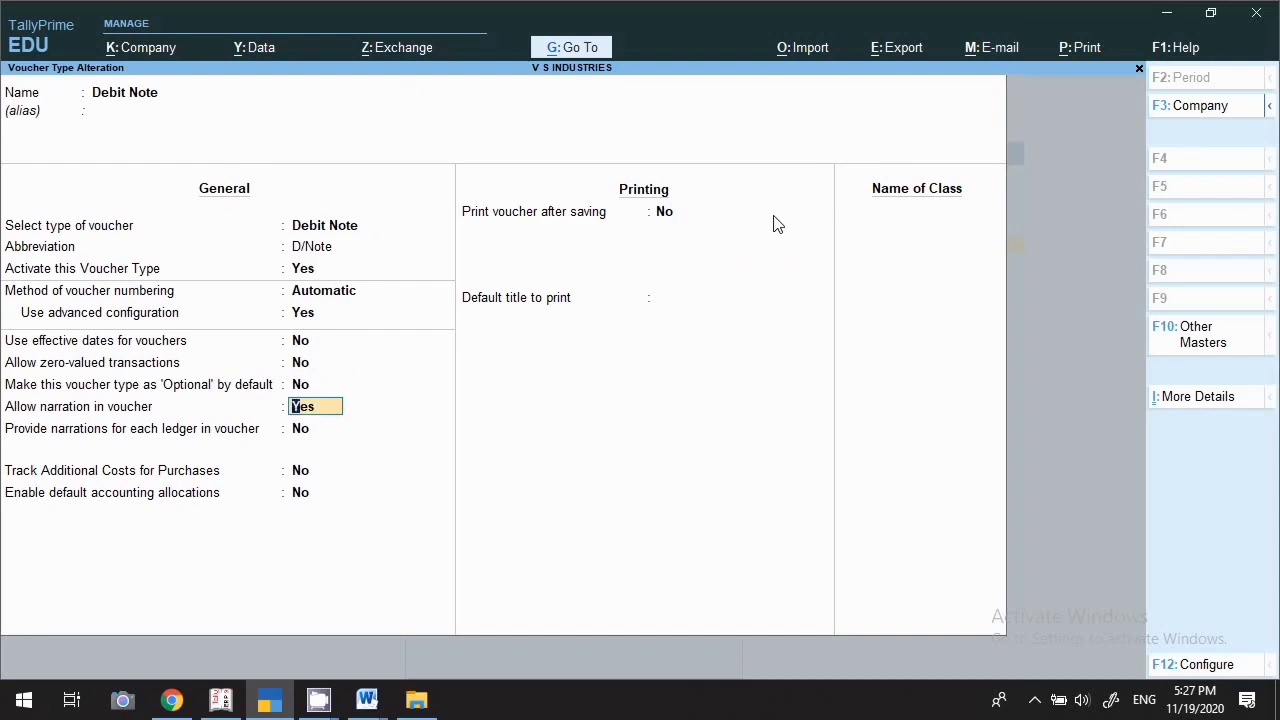
left_click(300, 425)
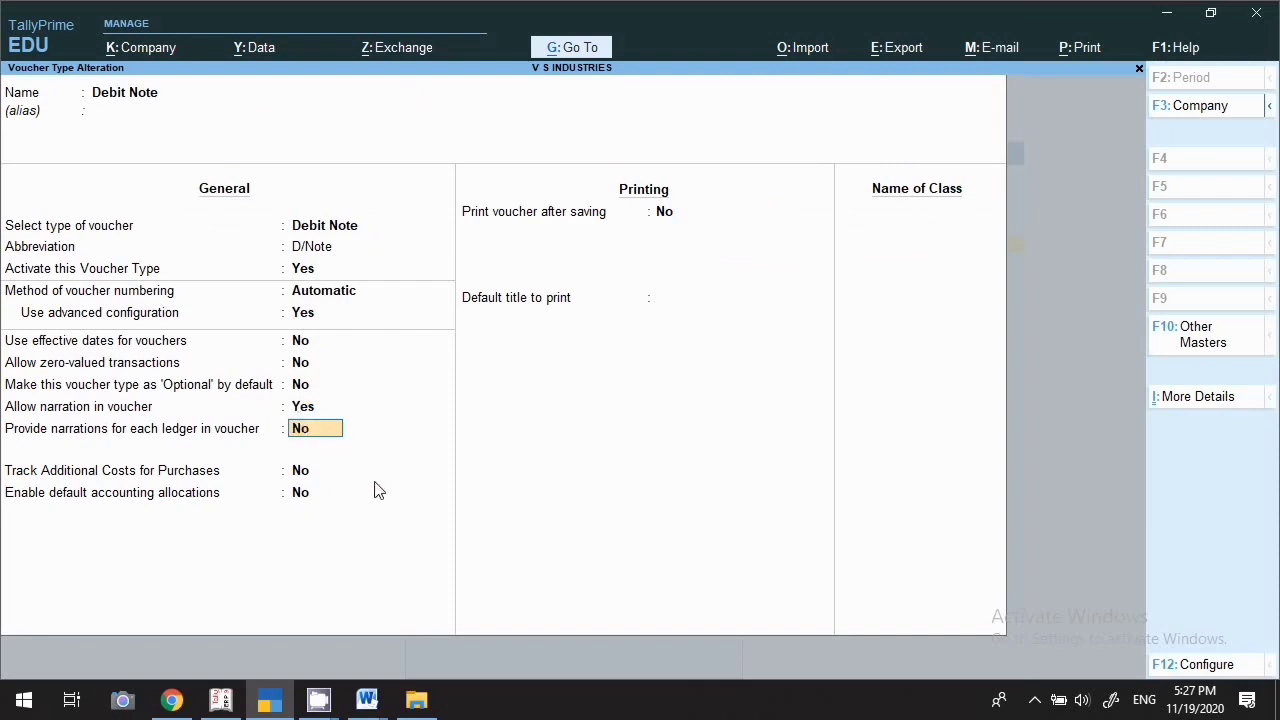
key("Return")
key("Return")
key("Return")
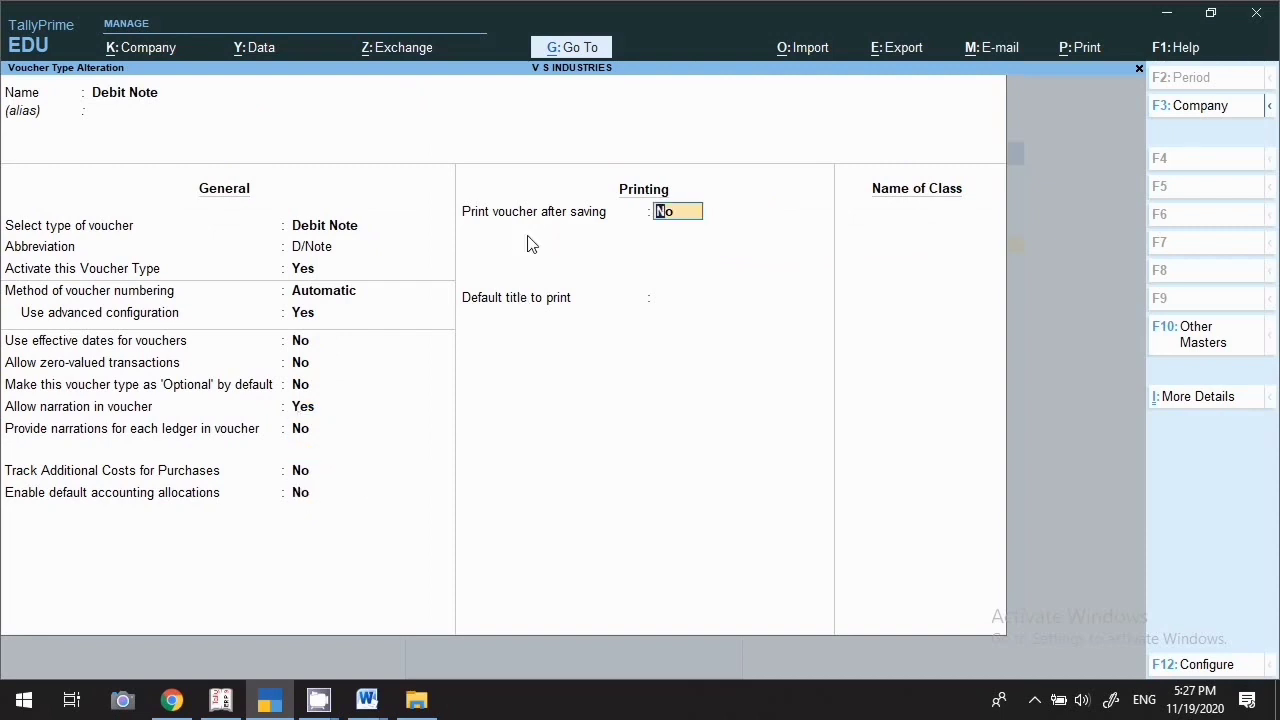
type("y")
key("Return")
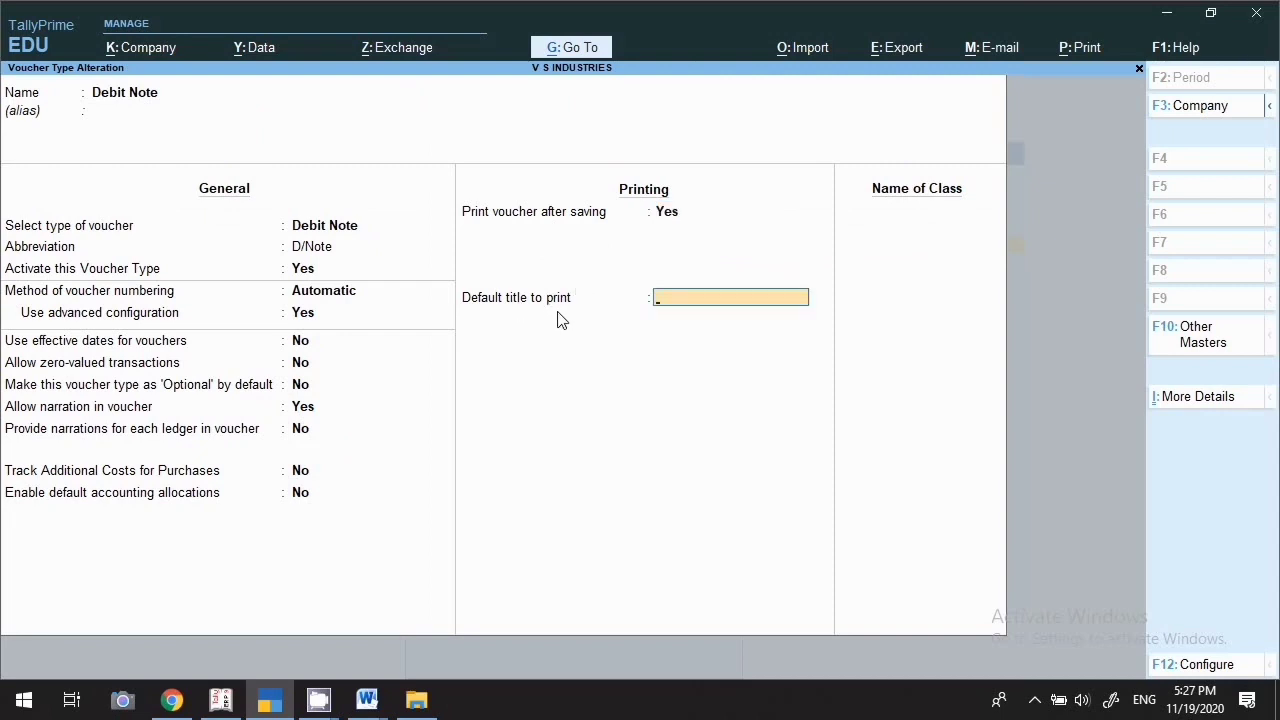
key("Return")
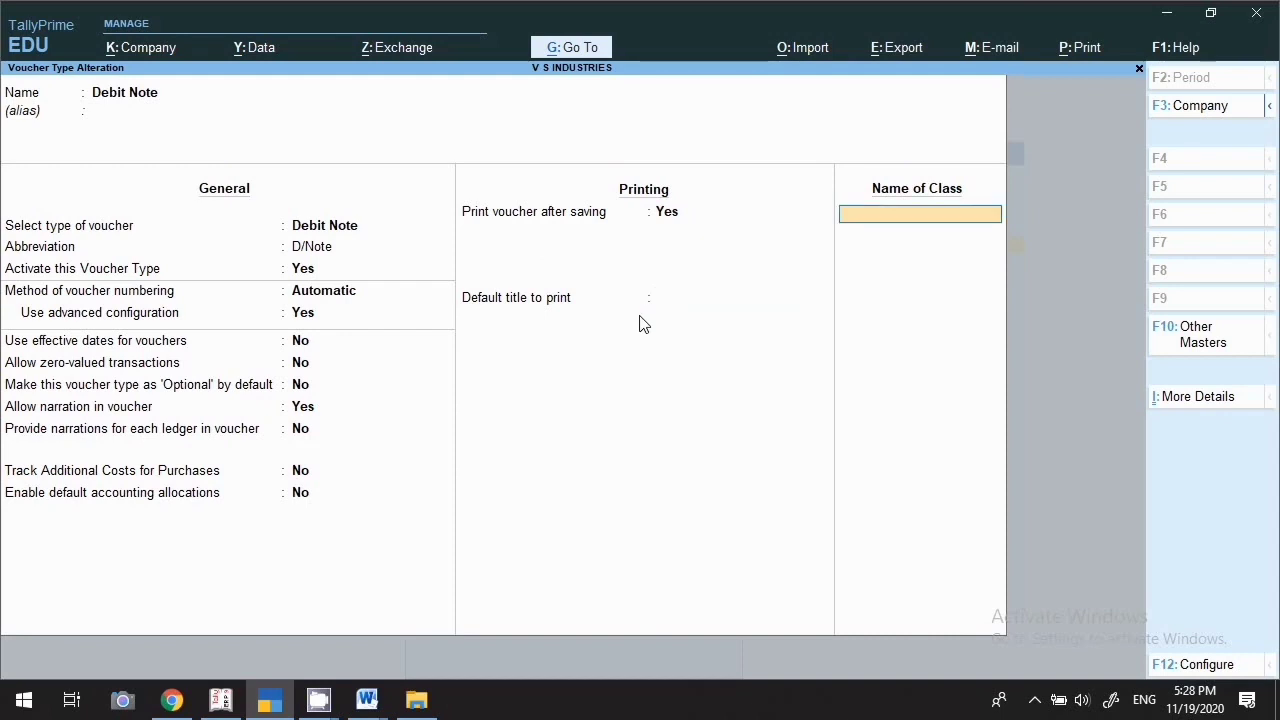
key("Return")
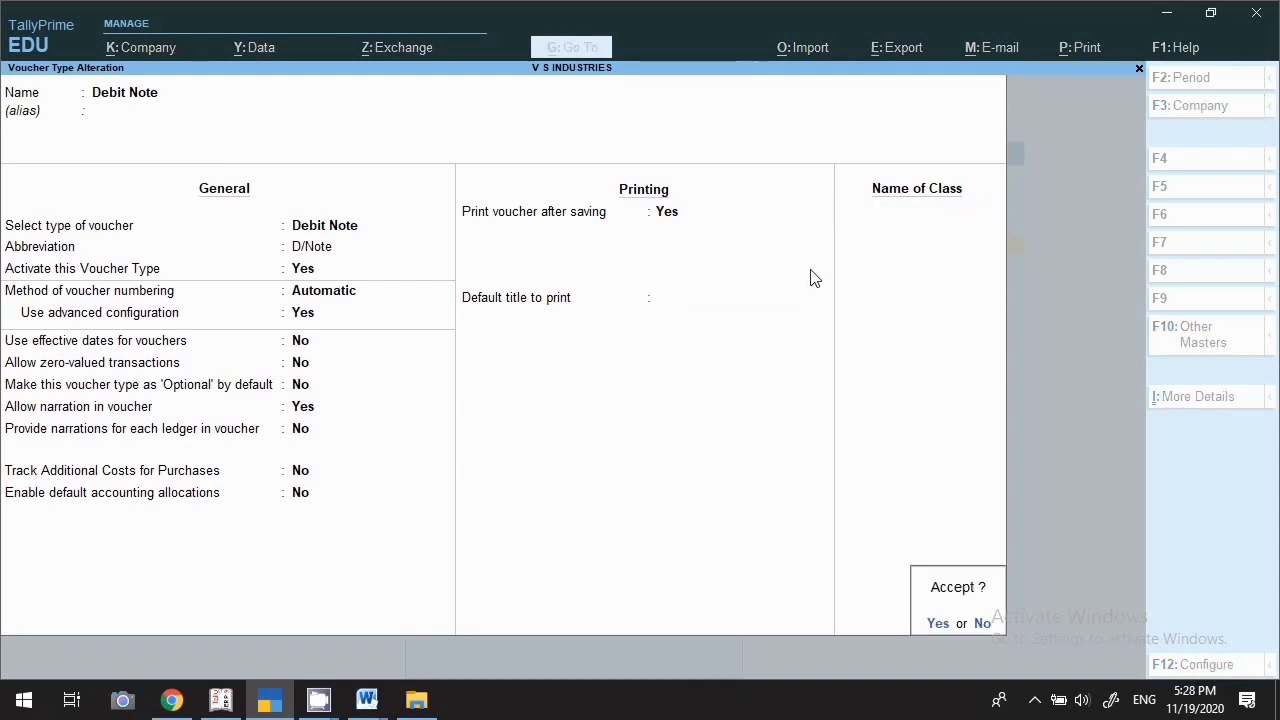
key("Return")
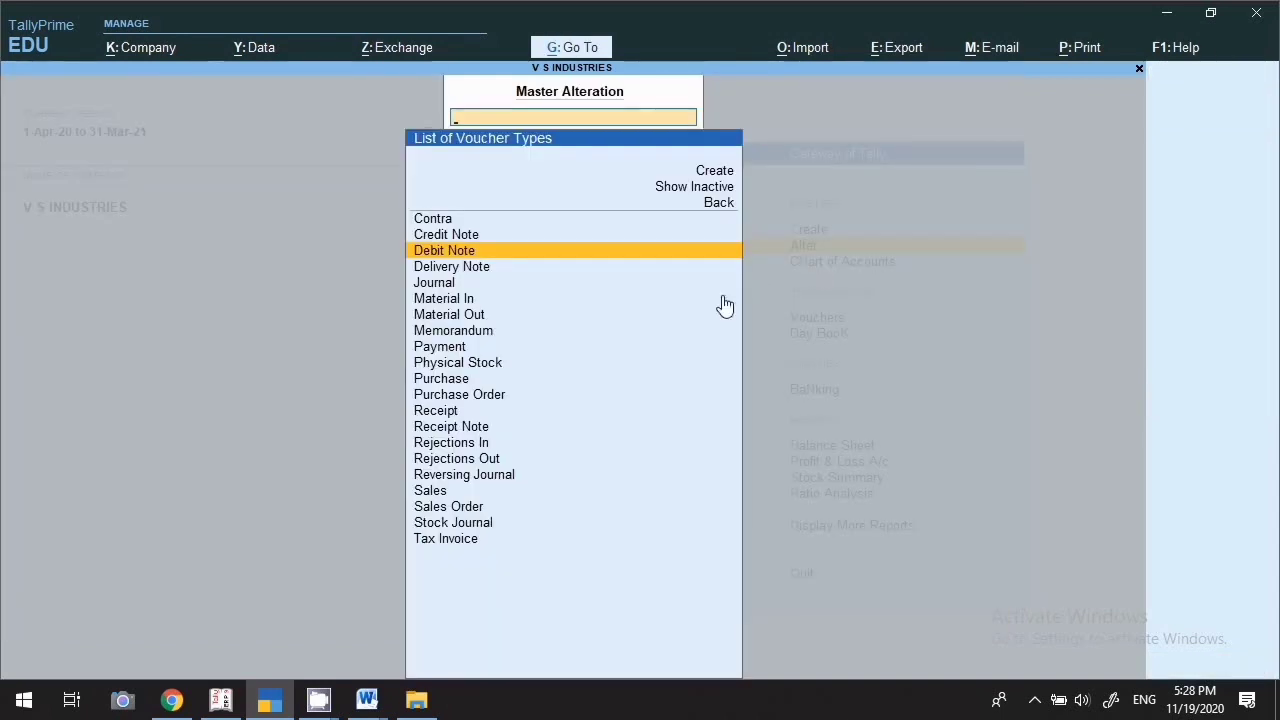
Open Delivery Note, set Activate to Yes, keep Automatic numbering, and enable advanced configuration
key("Down")
key("Return")
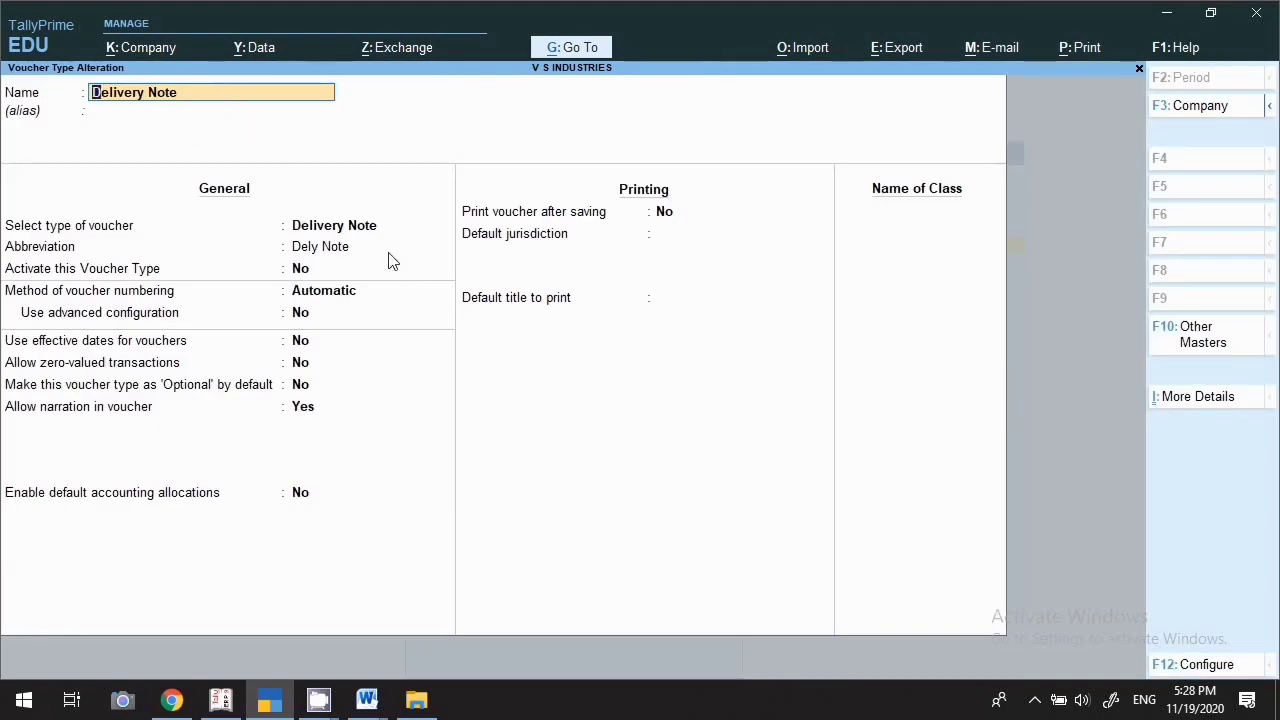
key("Return")
key("Return")
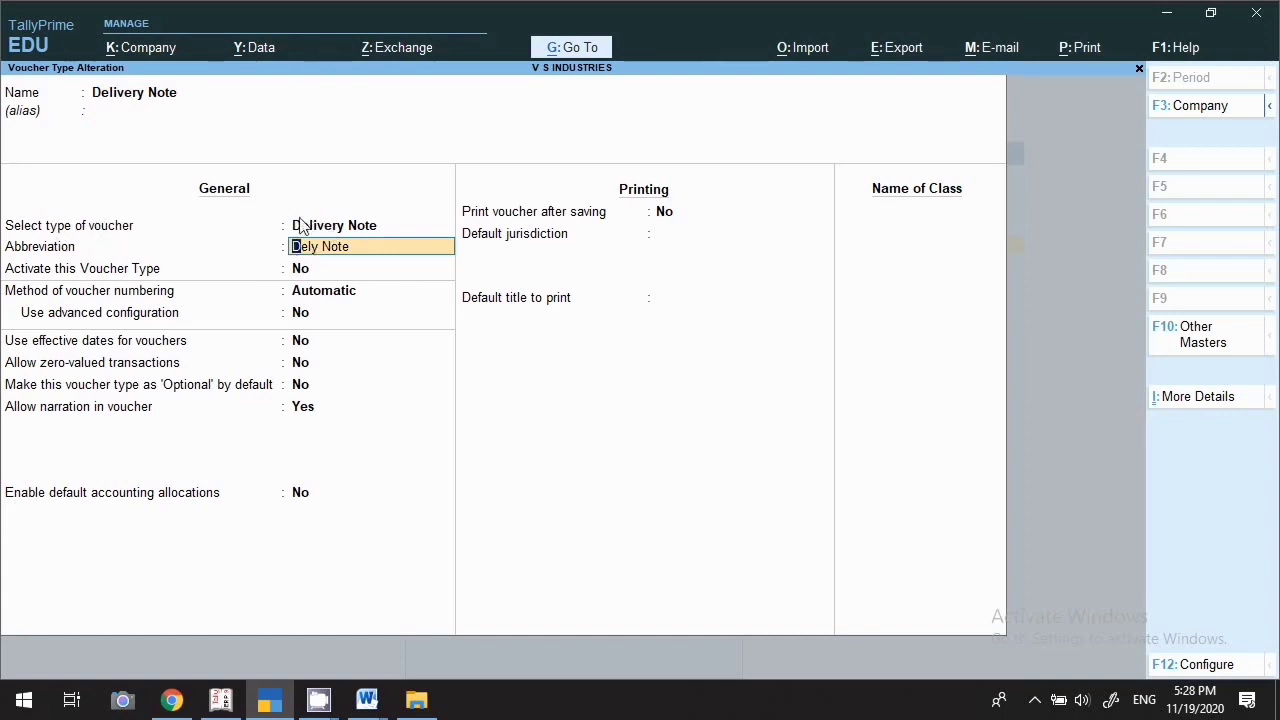
key("Return")
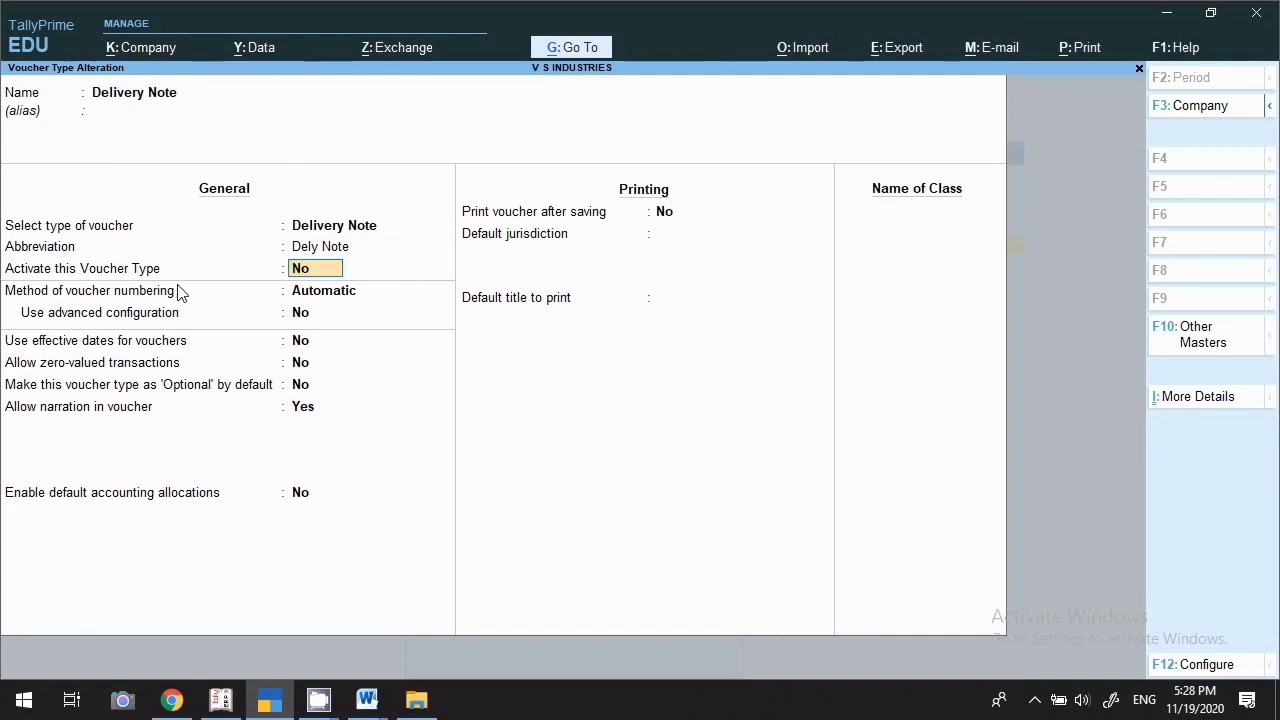
type("y")
key("Return")
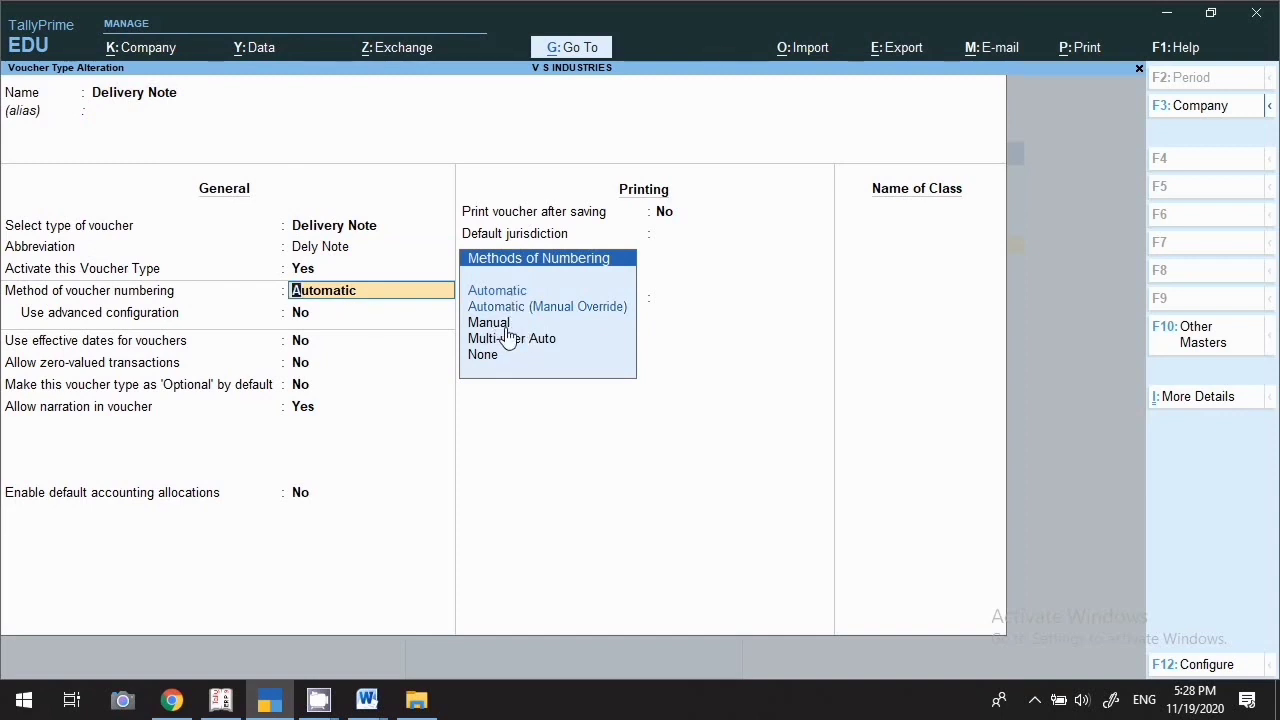
key("Return")
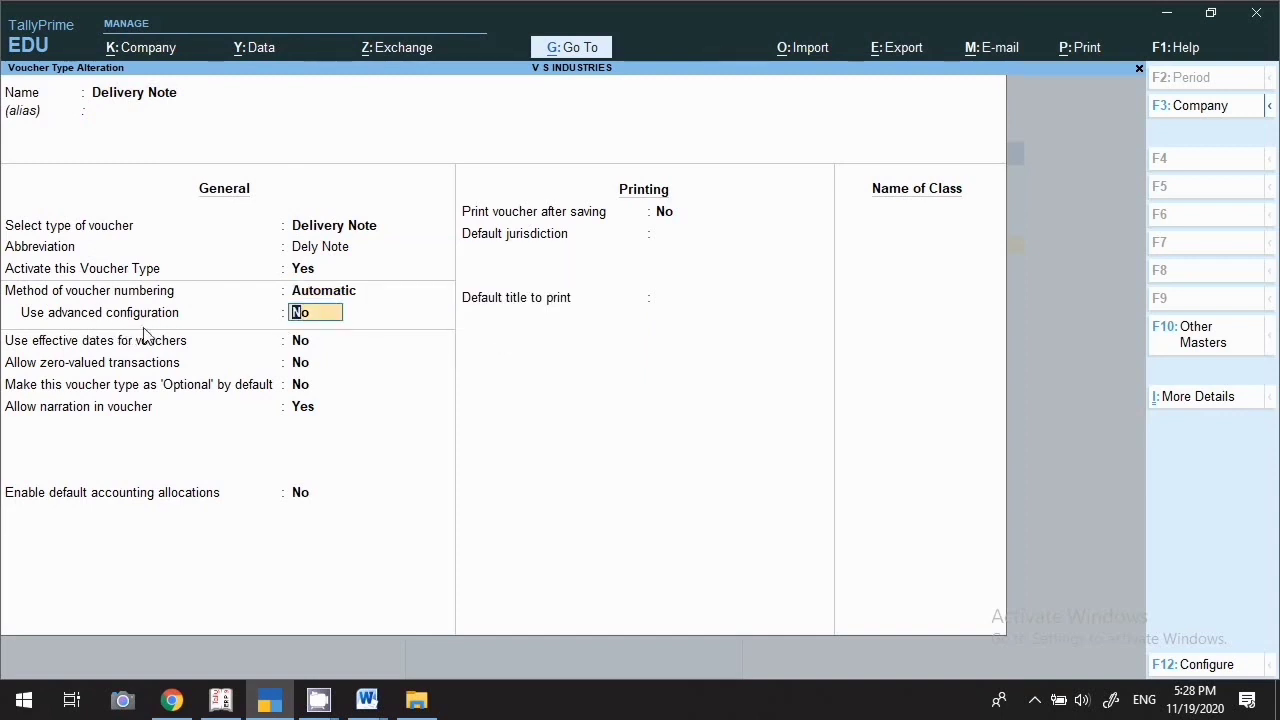
key("Return")
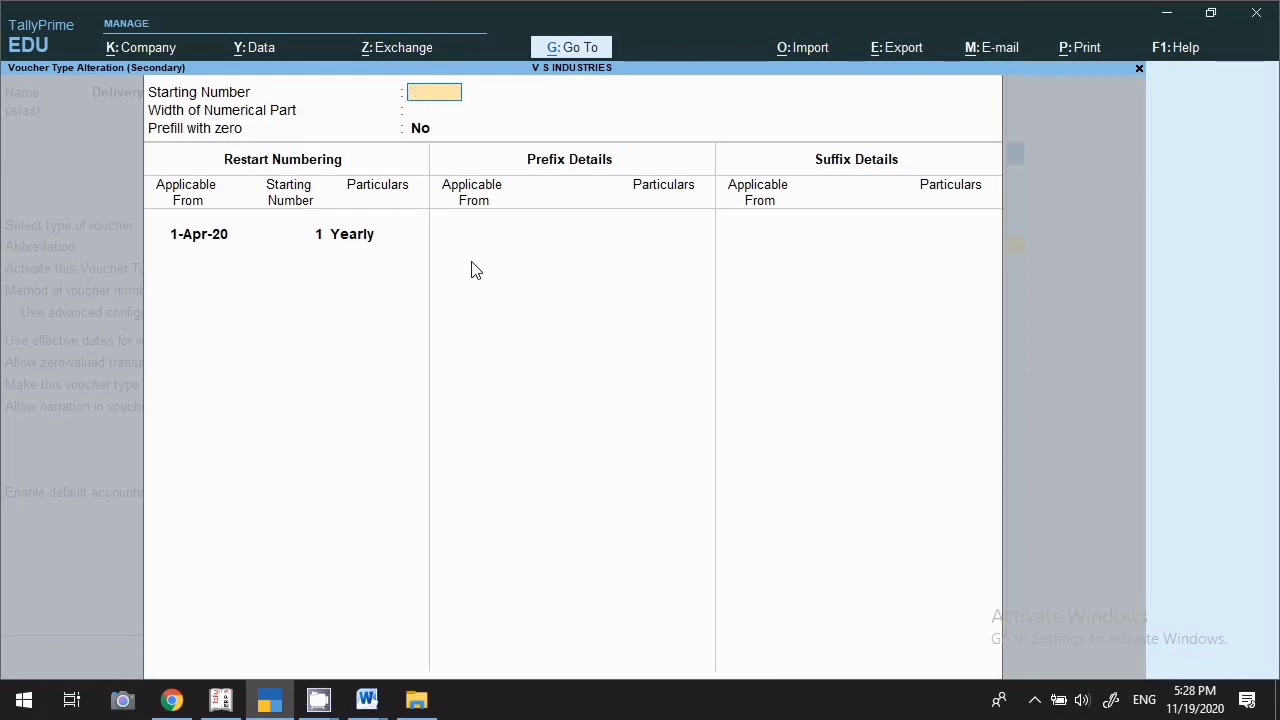
Keep default advanced numbering, turn on printing after saving, and save Delivery Note
key("Escape")
key("y")
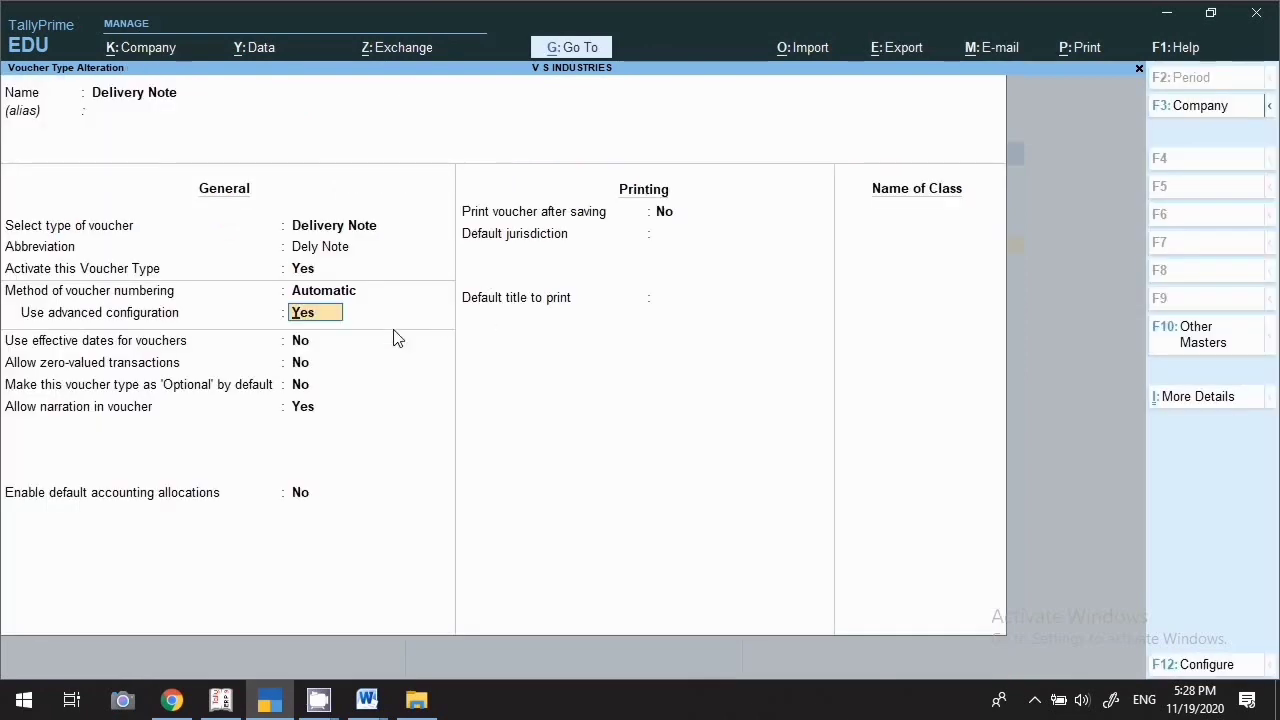
key("Return")
key("Return")
key("Return")
key("Return")
key("Return")
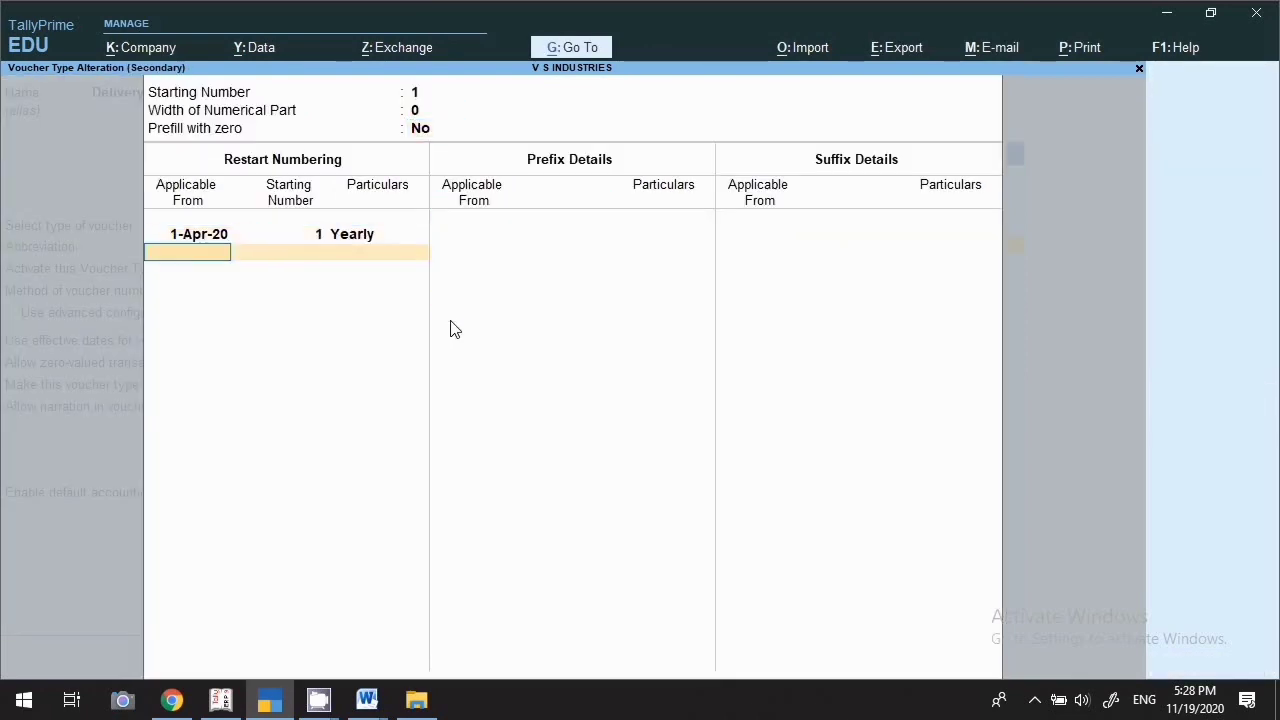
key("Return")
key("Return")
key("Return")
key("Return")
key("Return")
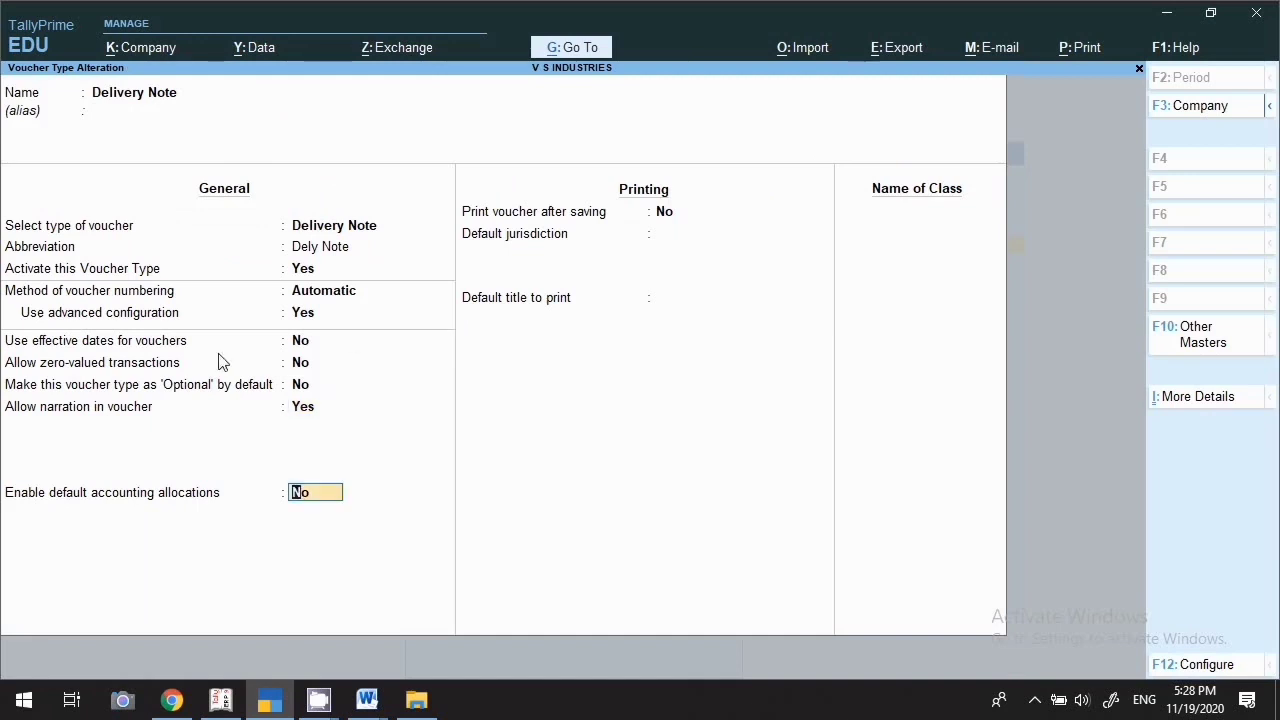
key("Return")
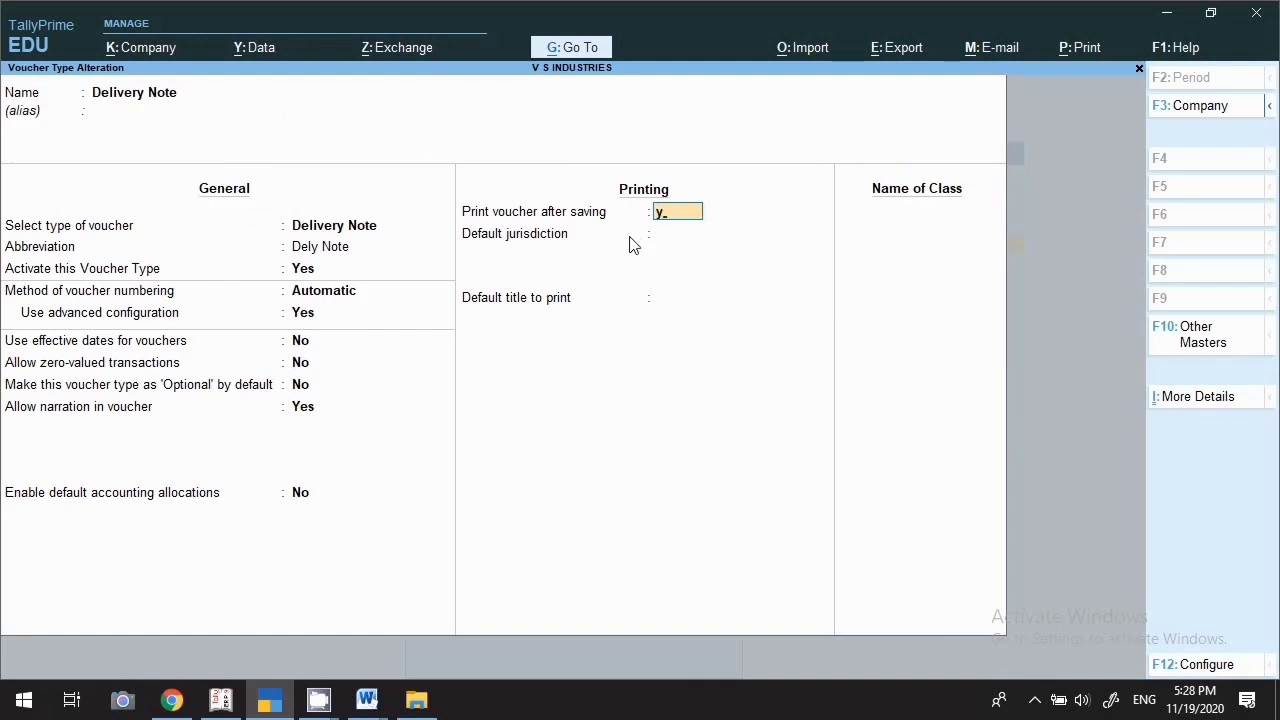
key("Return")
key("Return")
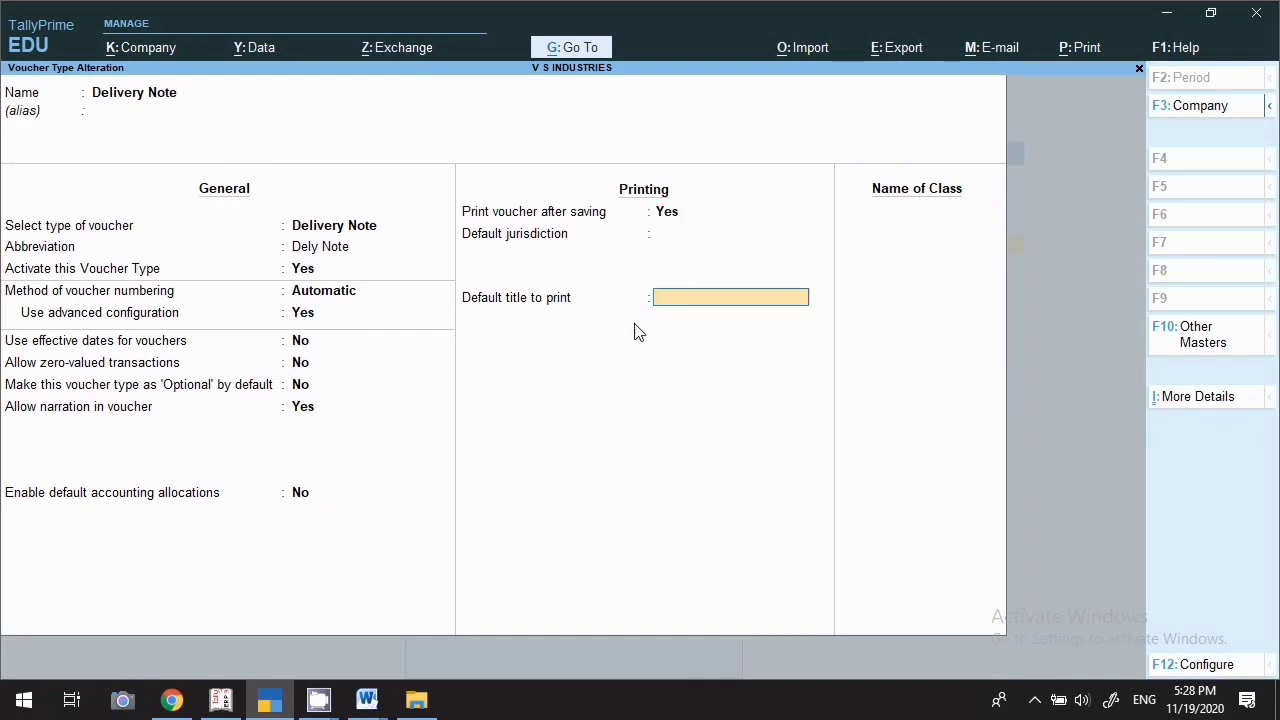
key("Return")
key("Return")
key("Return")
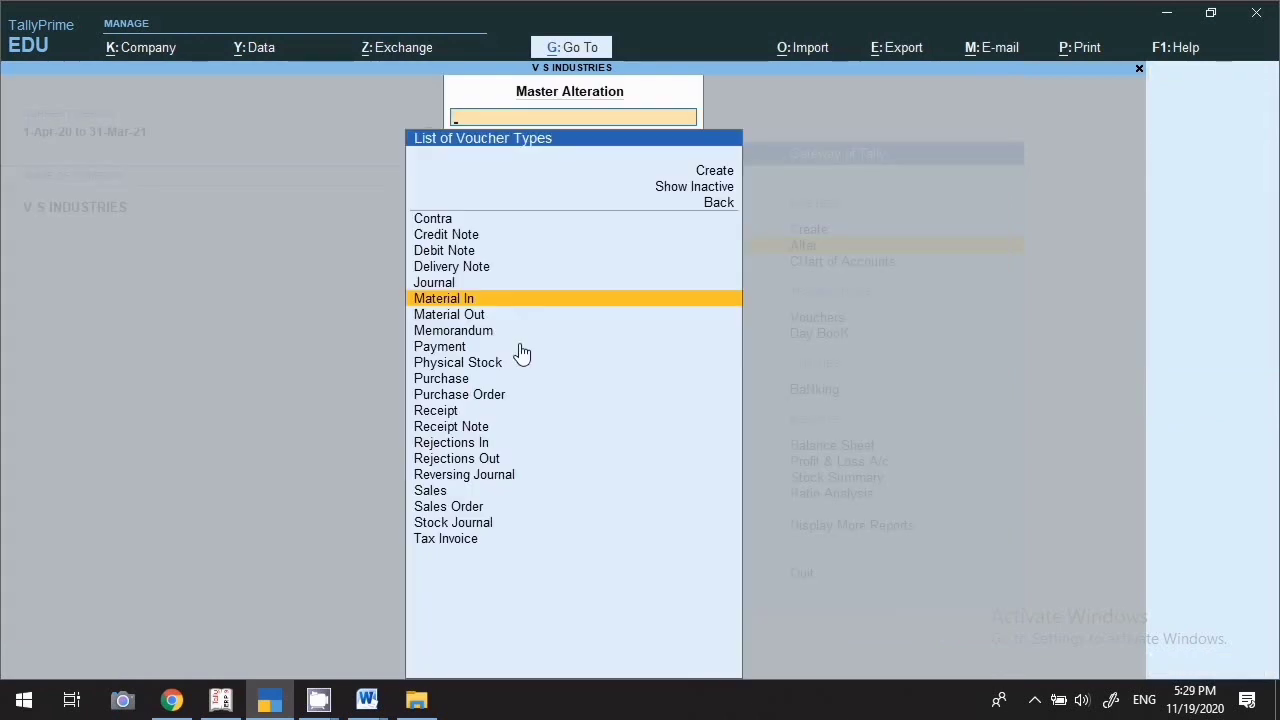
key("Return")
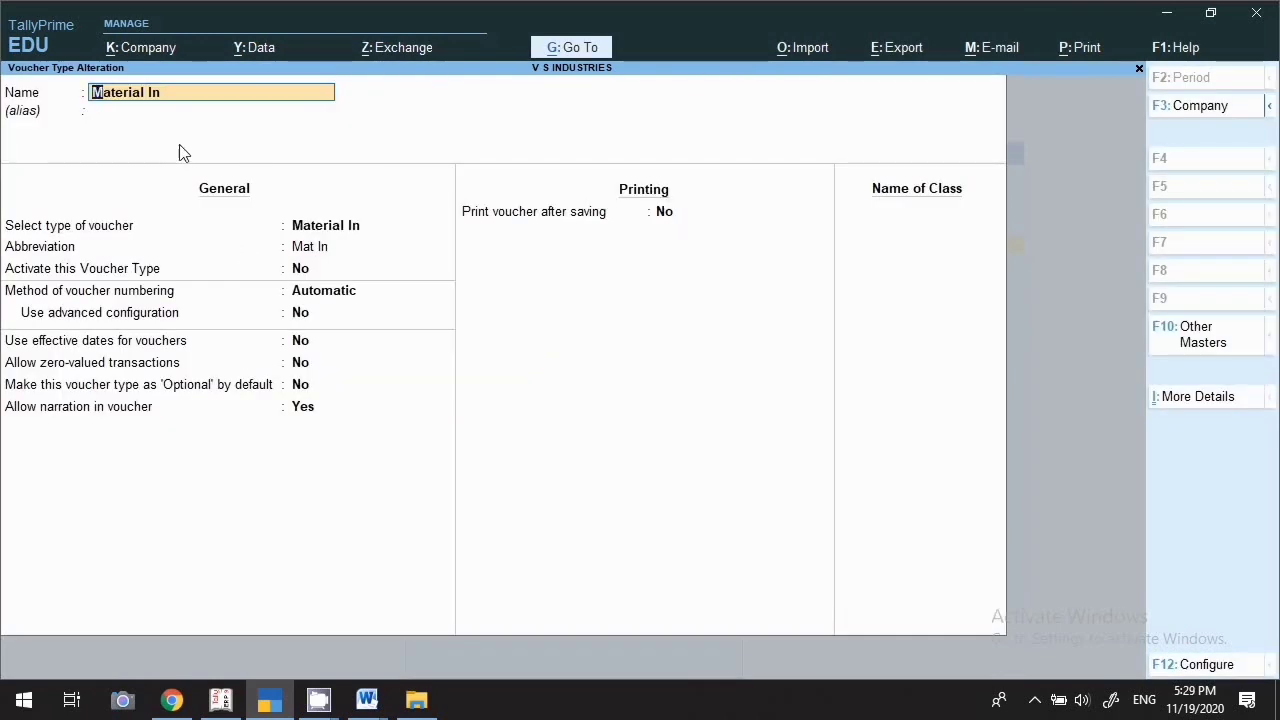
Set Activate to Yes for Material In and keep Automatic numbering
key("Return")
key("Return")
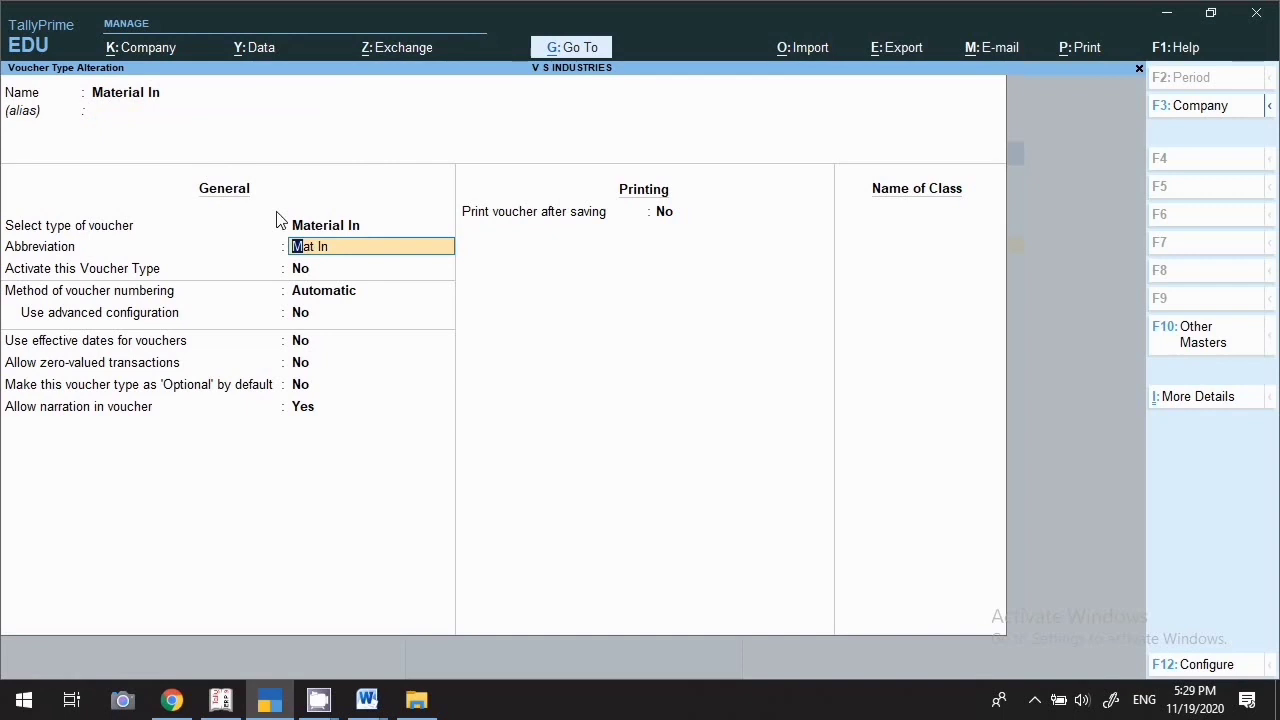
key("Return")
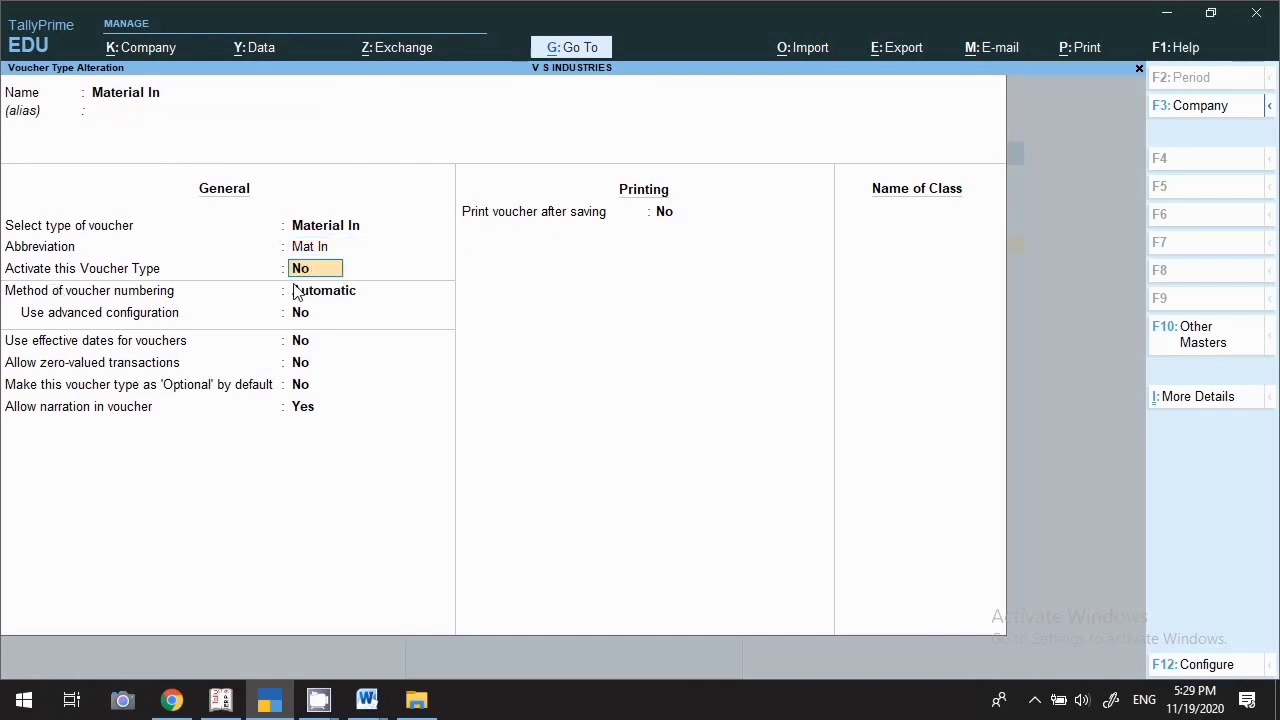
key("t")
key("Escape")
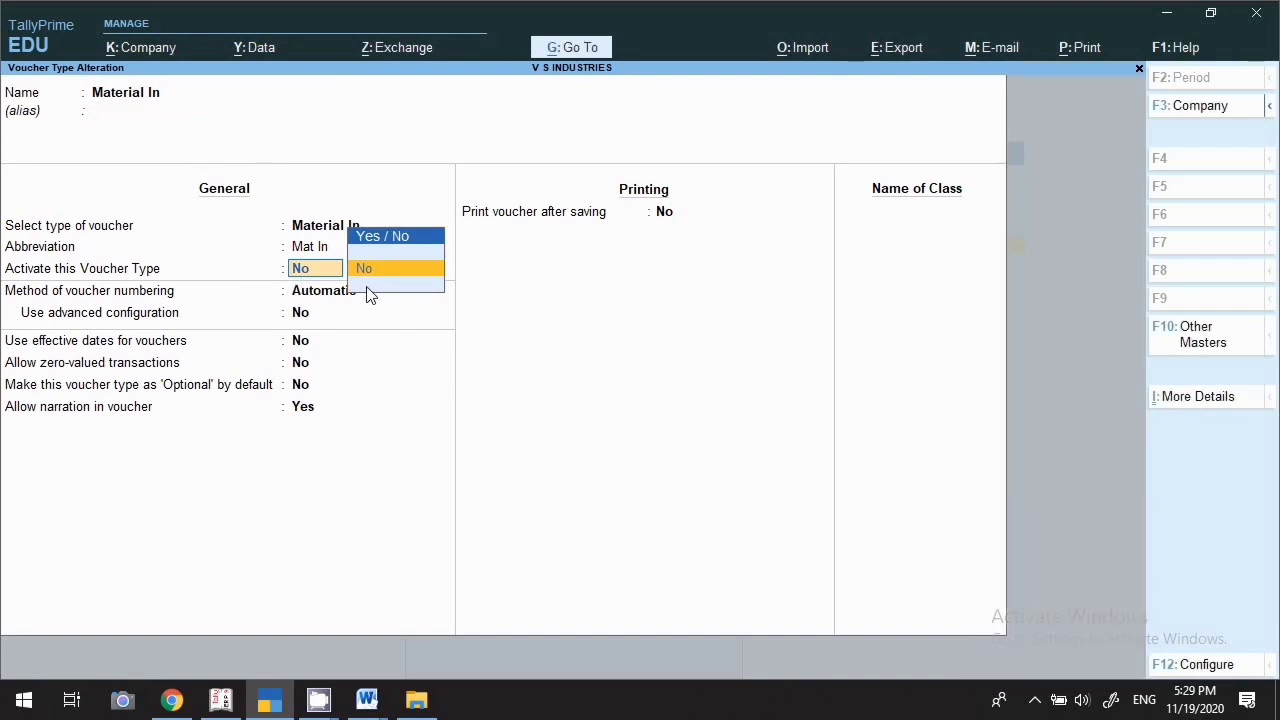
key("BackSpace")
key("BackSpace")
left_click(367, 287)
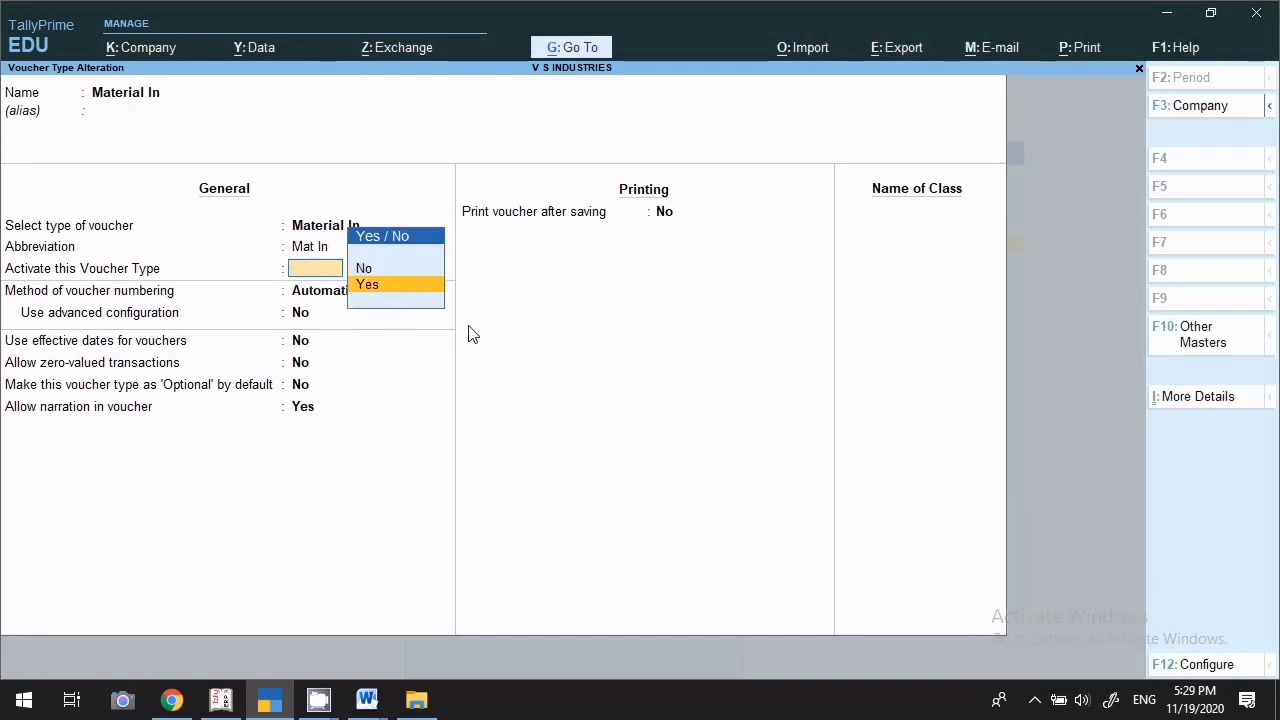
key("Return")
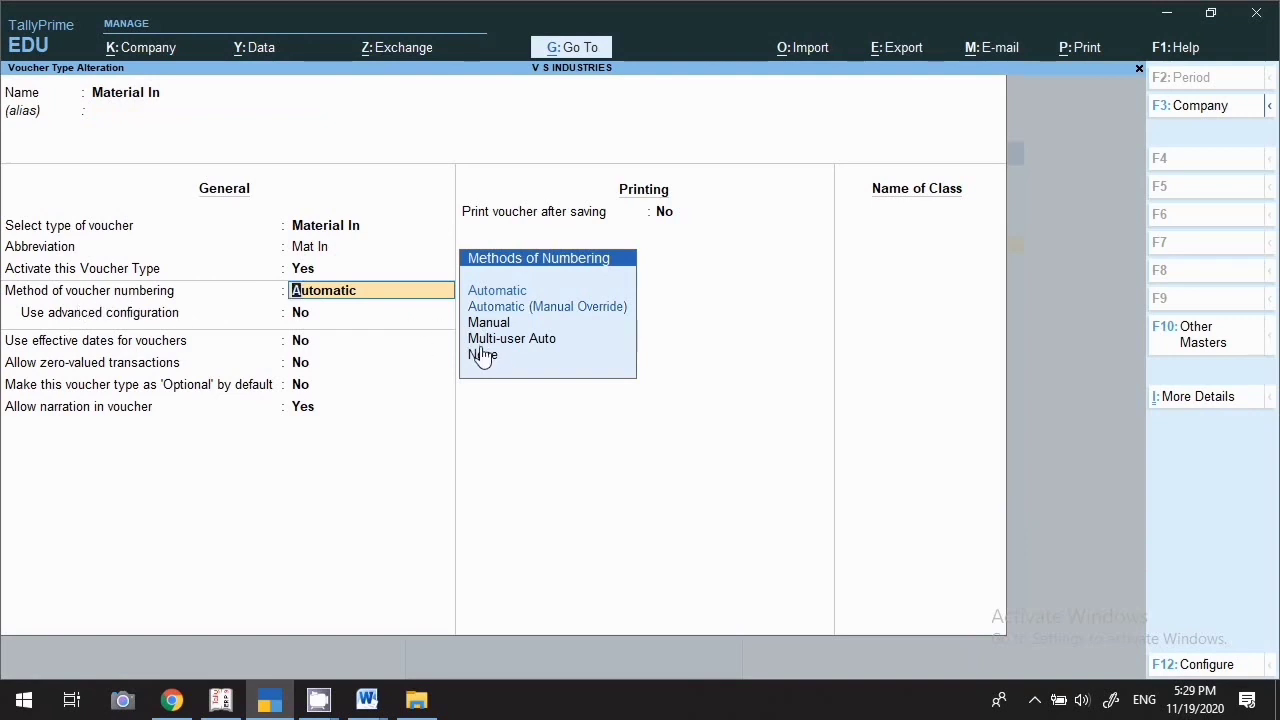
key("Return")
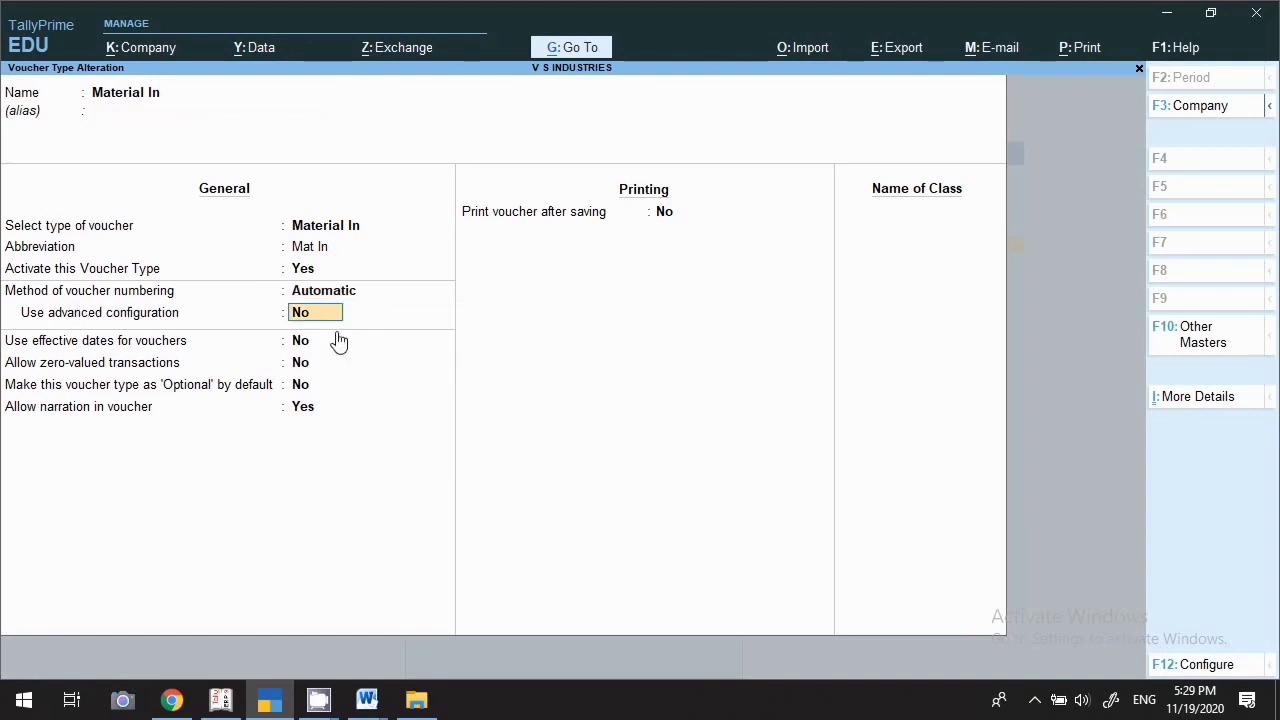
Leave advanced configuration at No, turn on printing after saving, and save Material In
type("y")
key("BackSpace")
type("n")
key("Return")
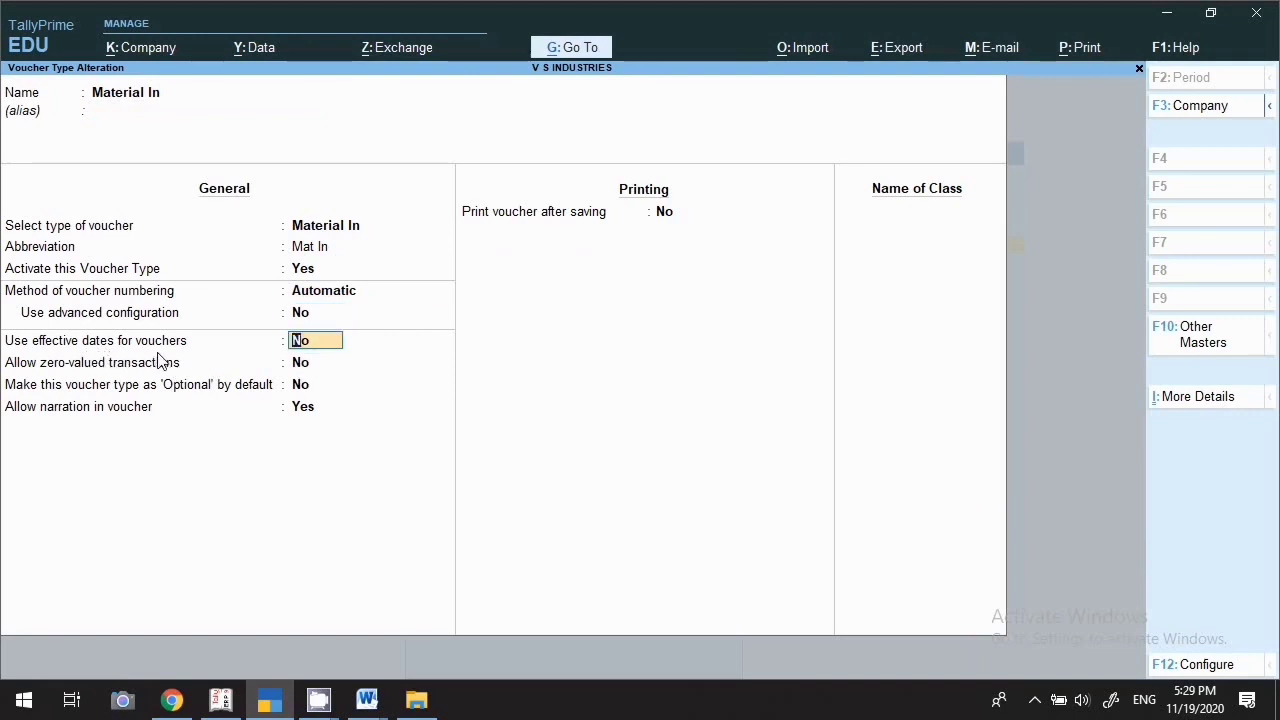
key("Return")
key("Return")
key("Return")
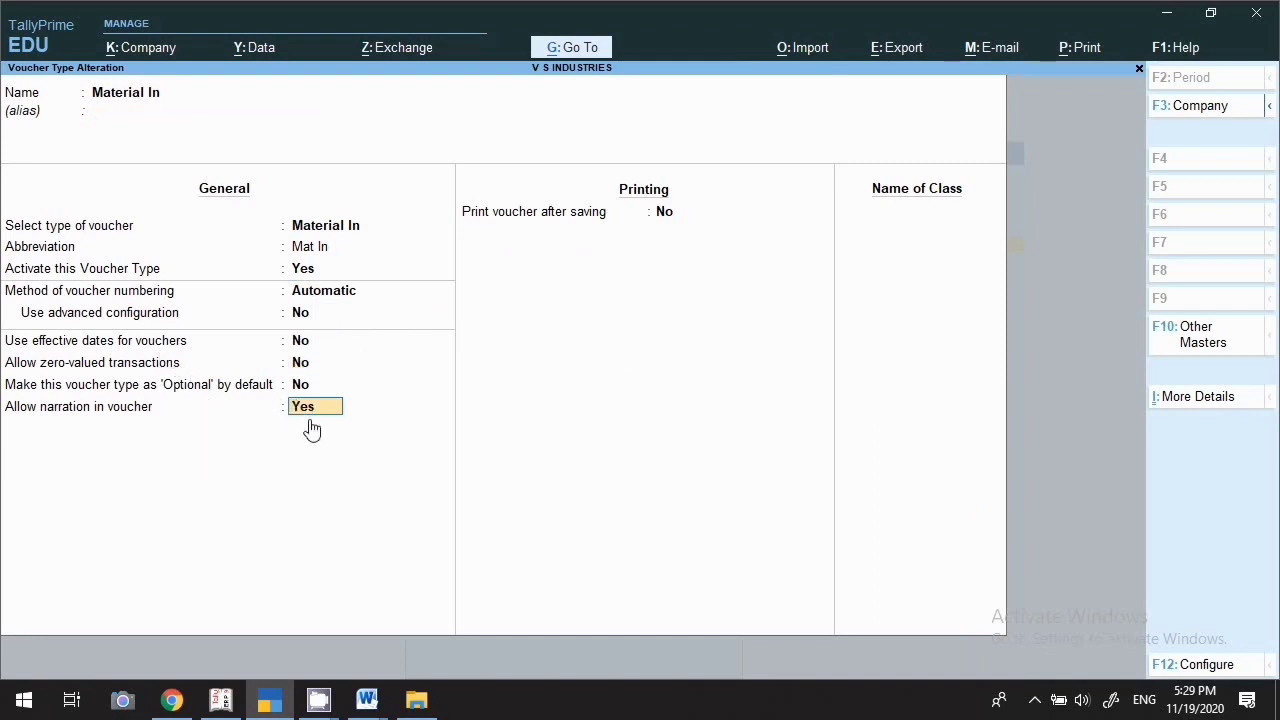
key("Return")
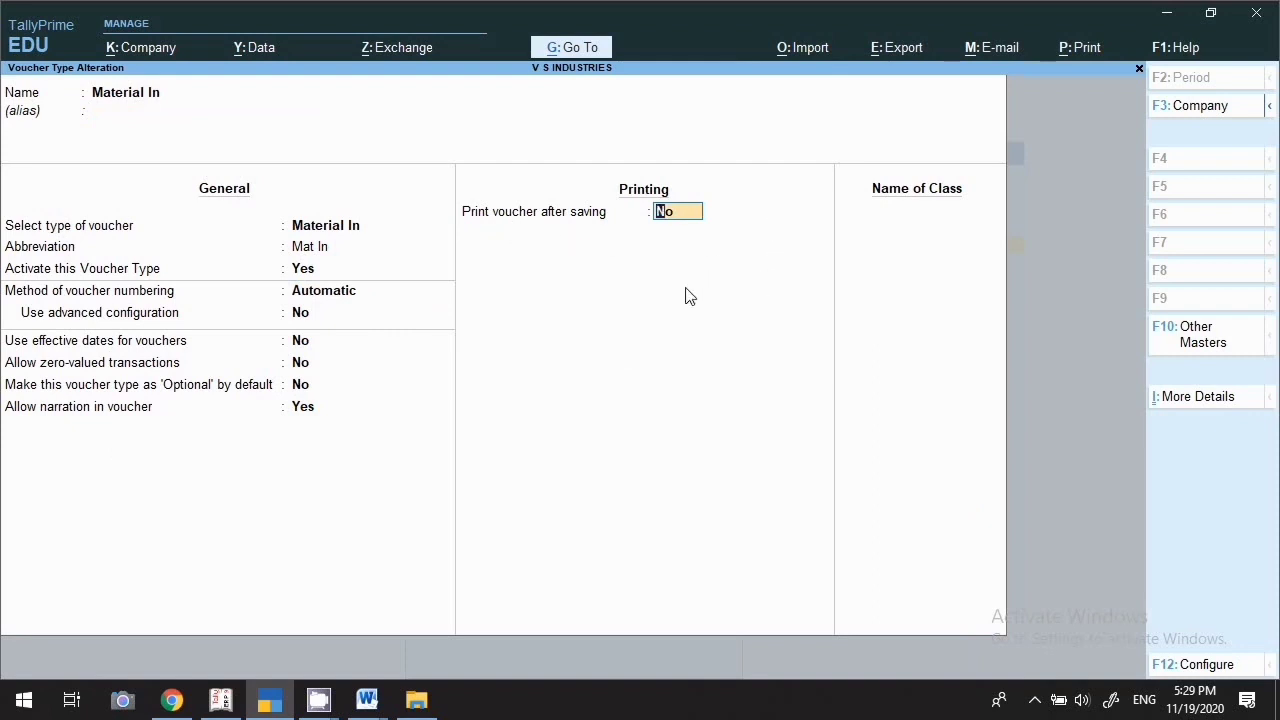
key("Return")
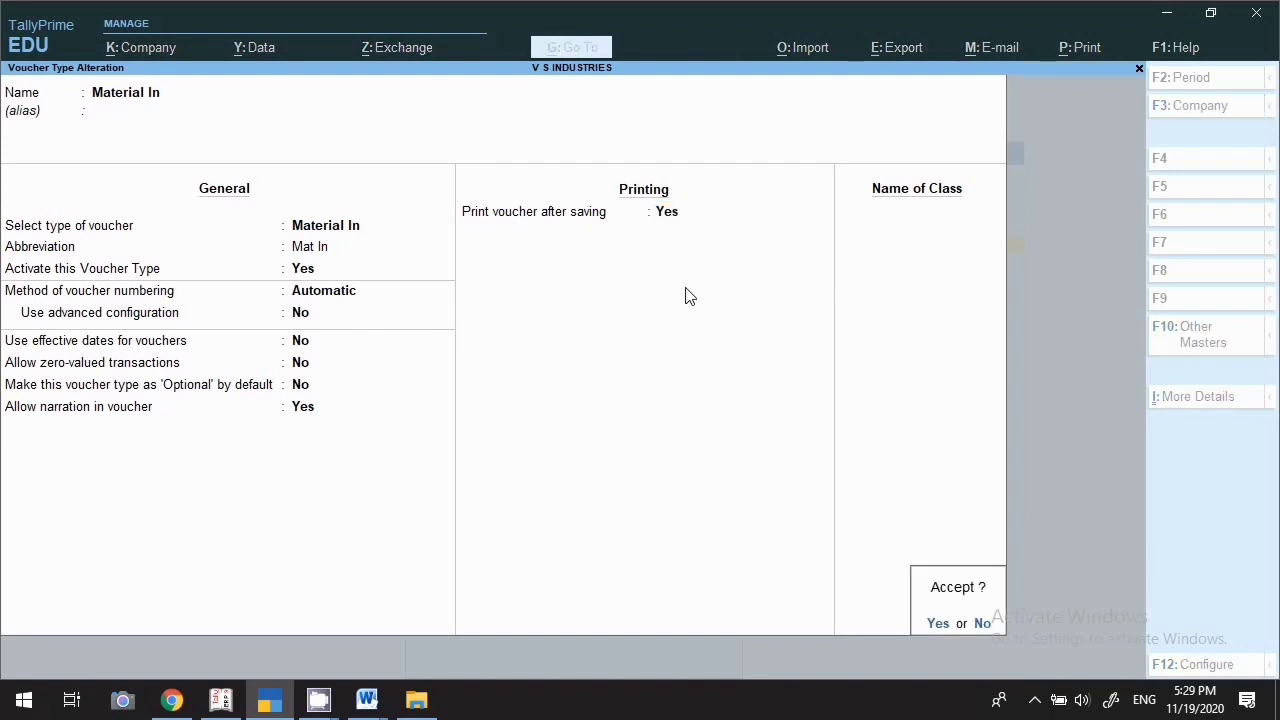
key("Return")
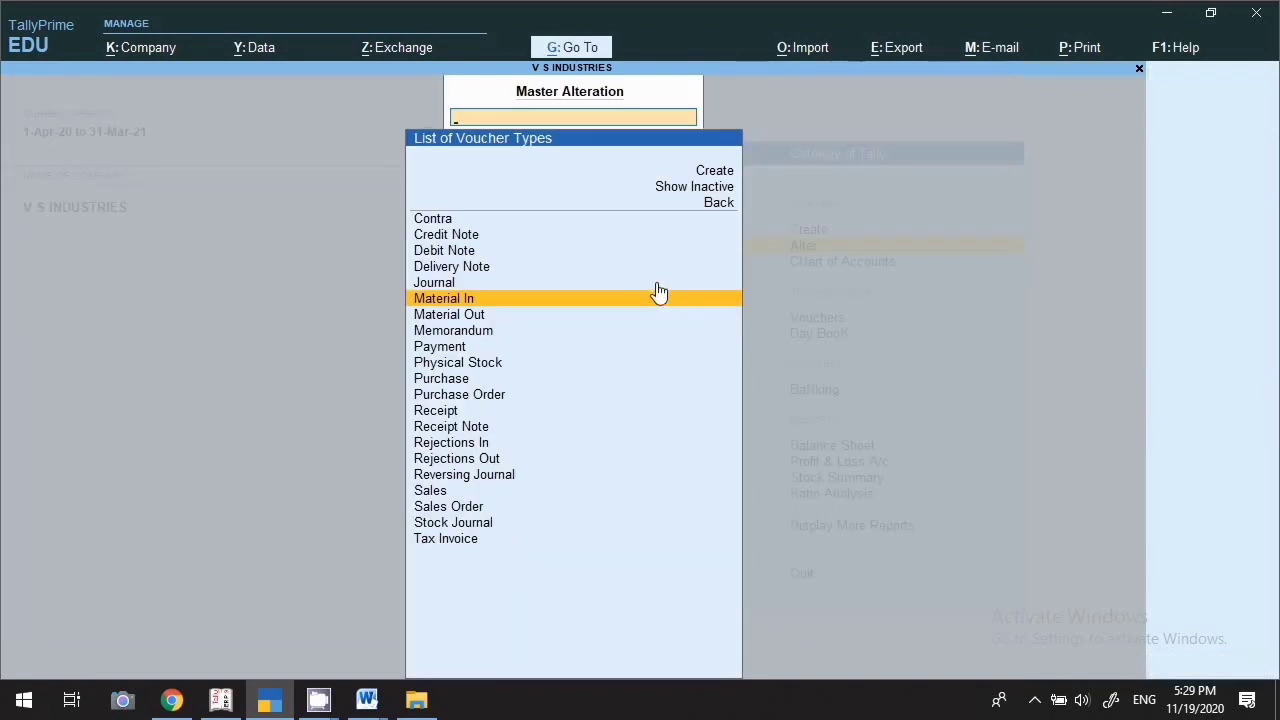
Open Material Out, activate it, and keep Automatic numbering
left_click(446, 316)
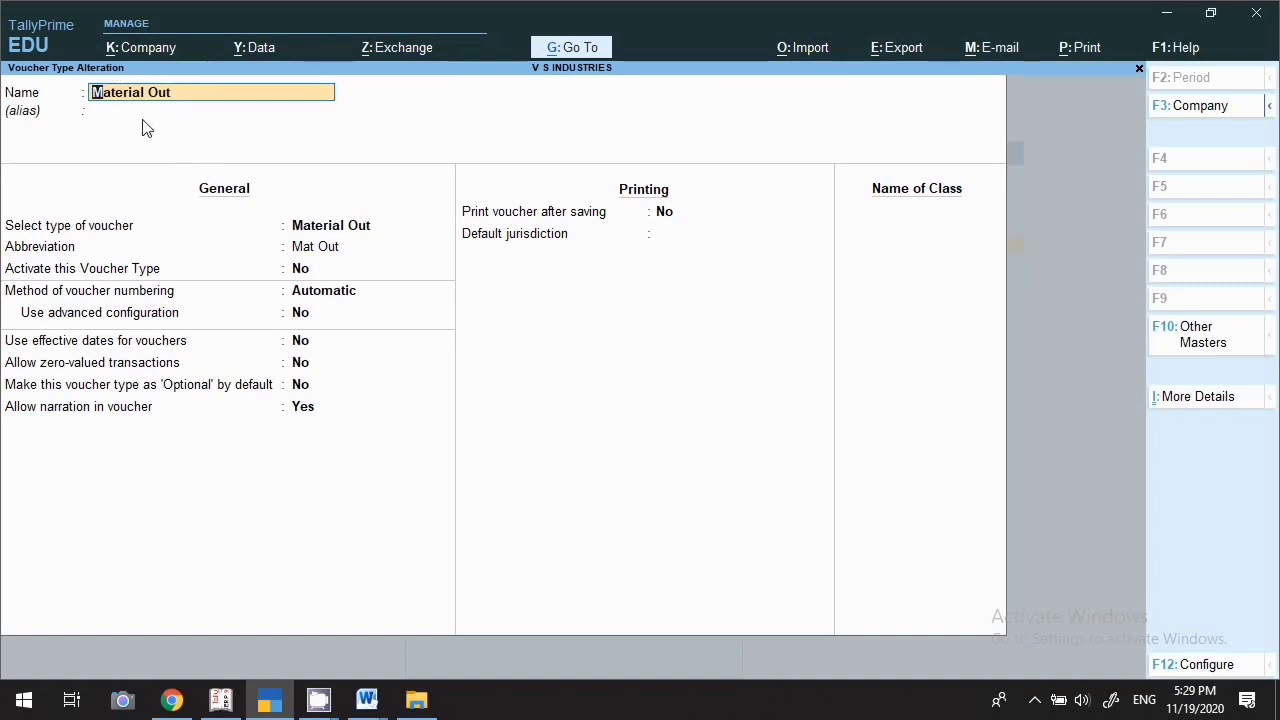
key("Return")
key("Return")
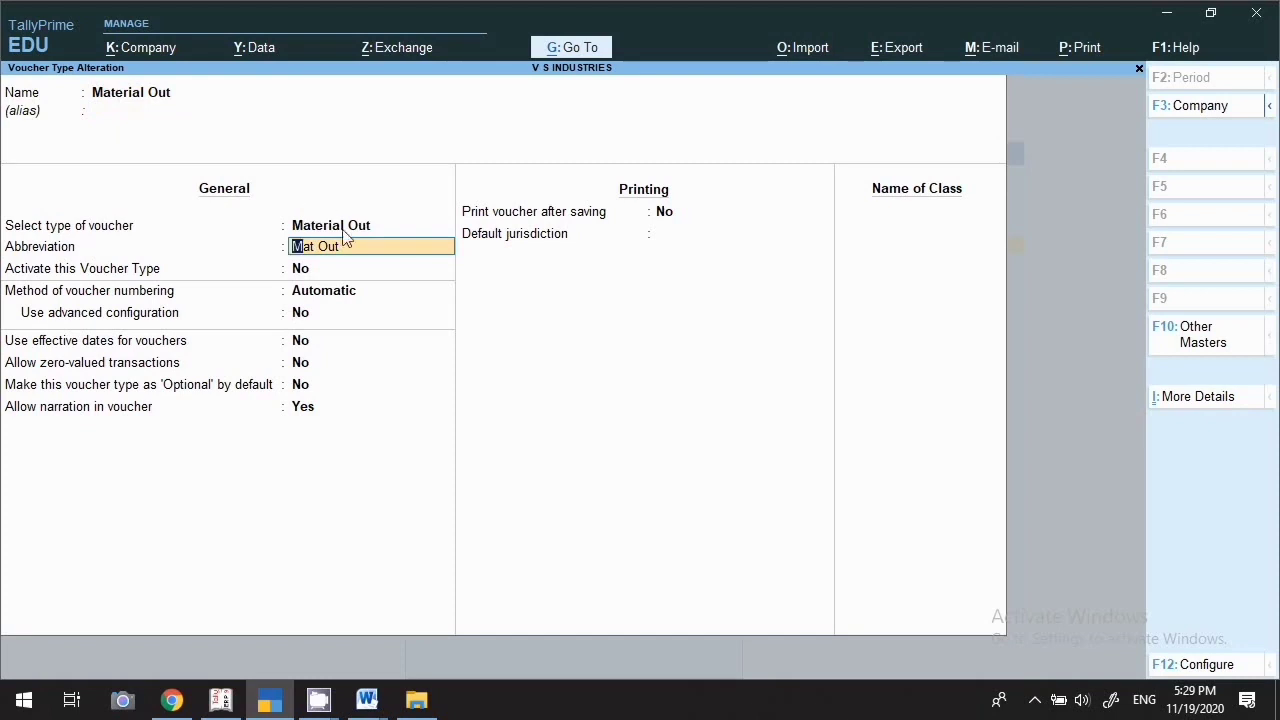
key("Return")
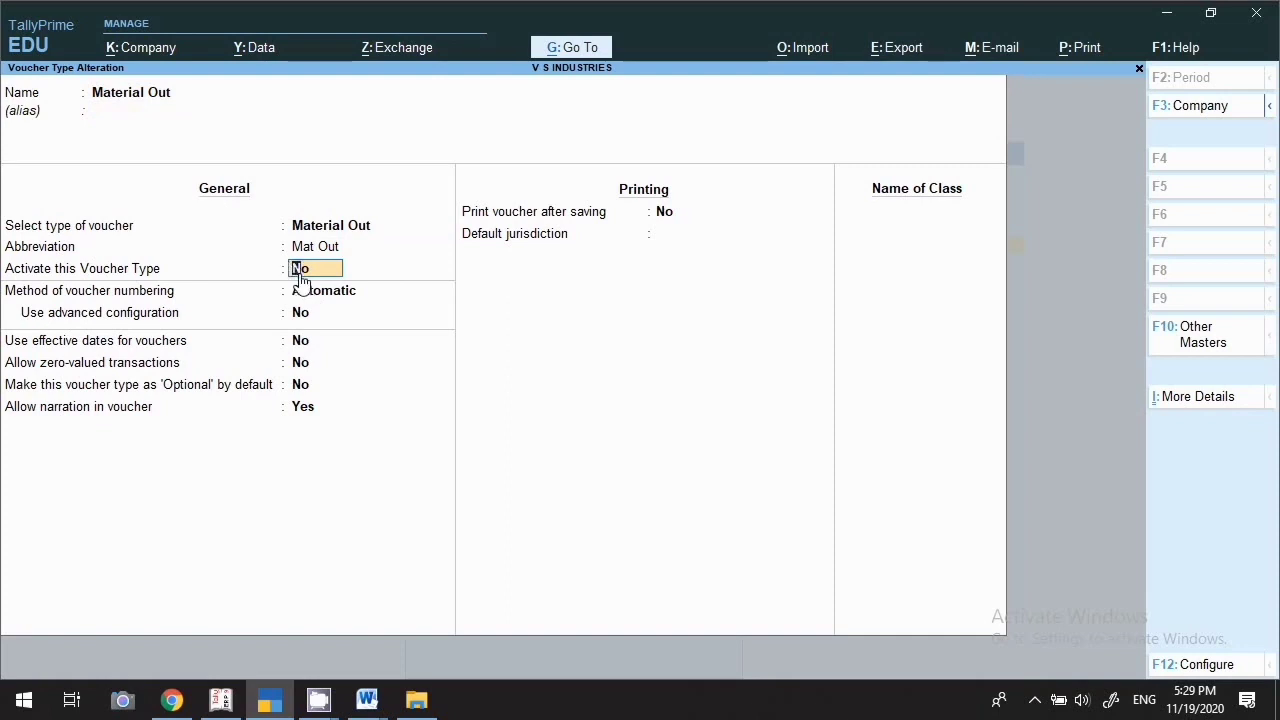
key("Return")
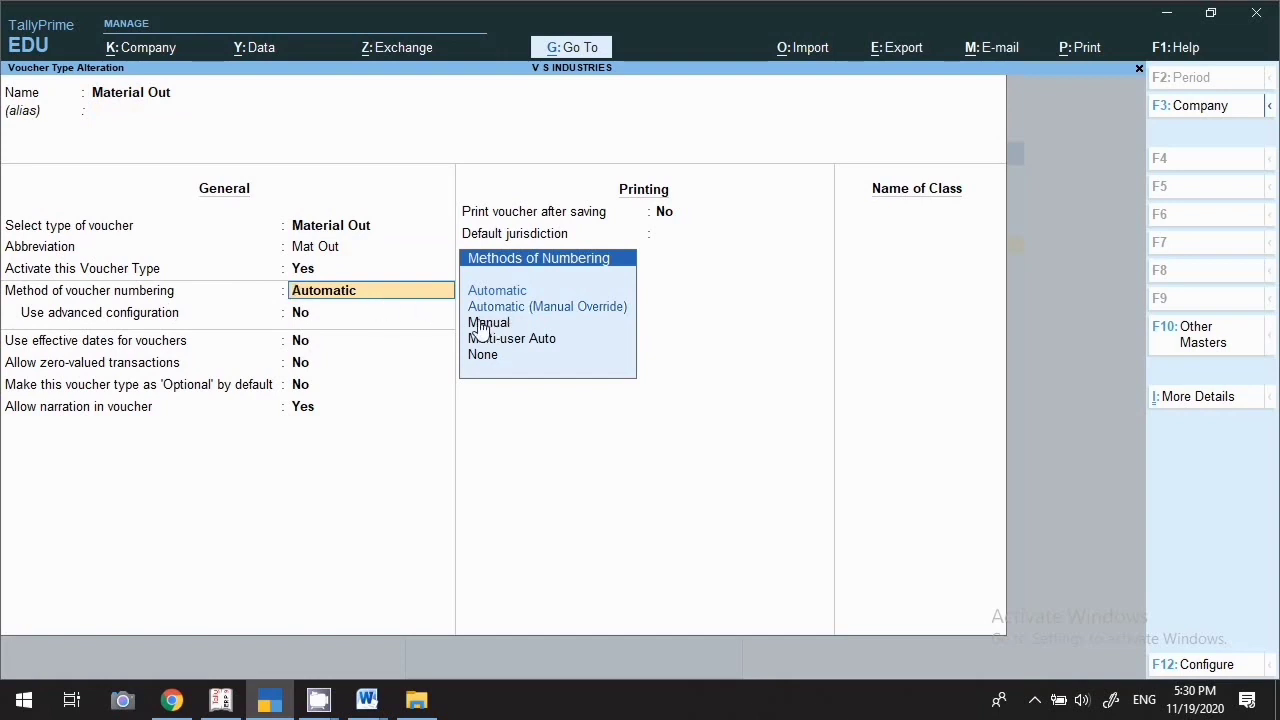
key("Return")
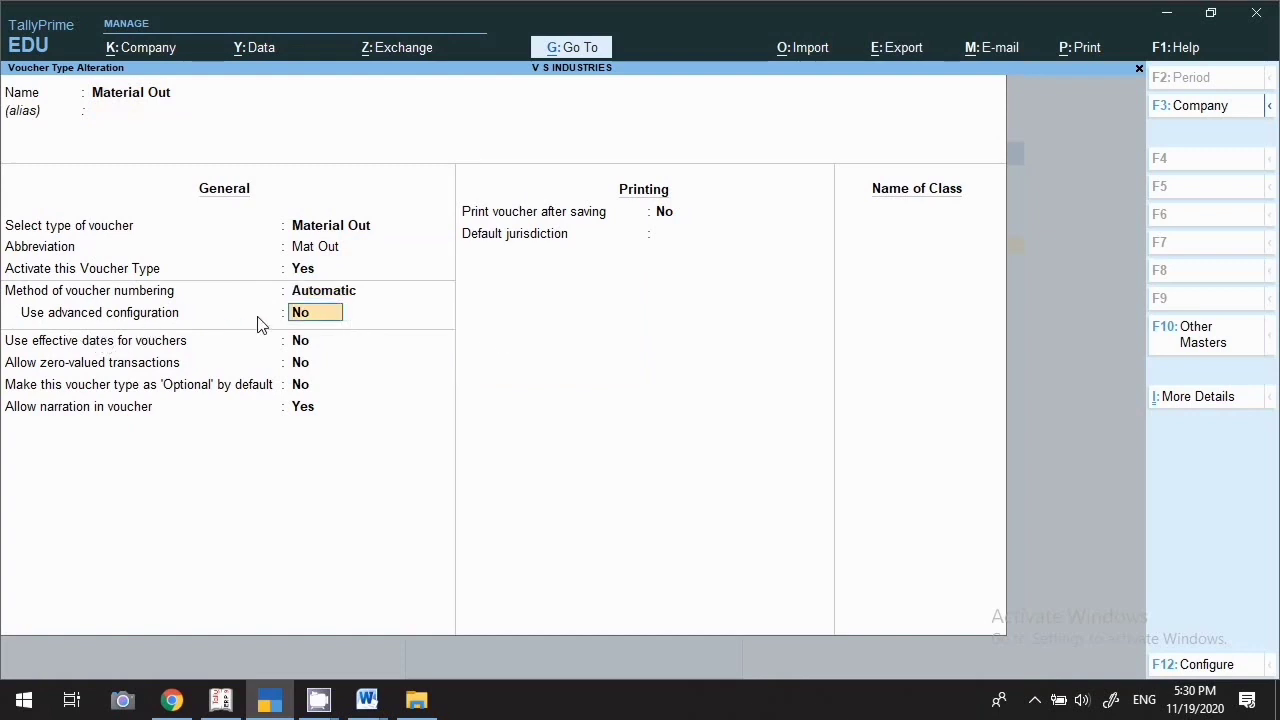
key("Return")
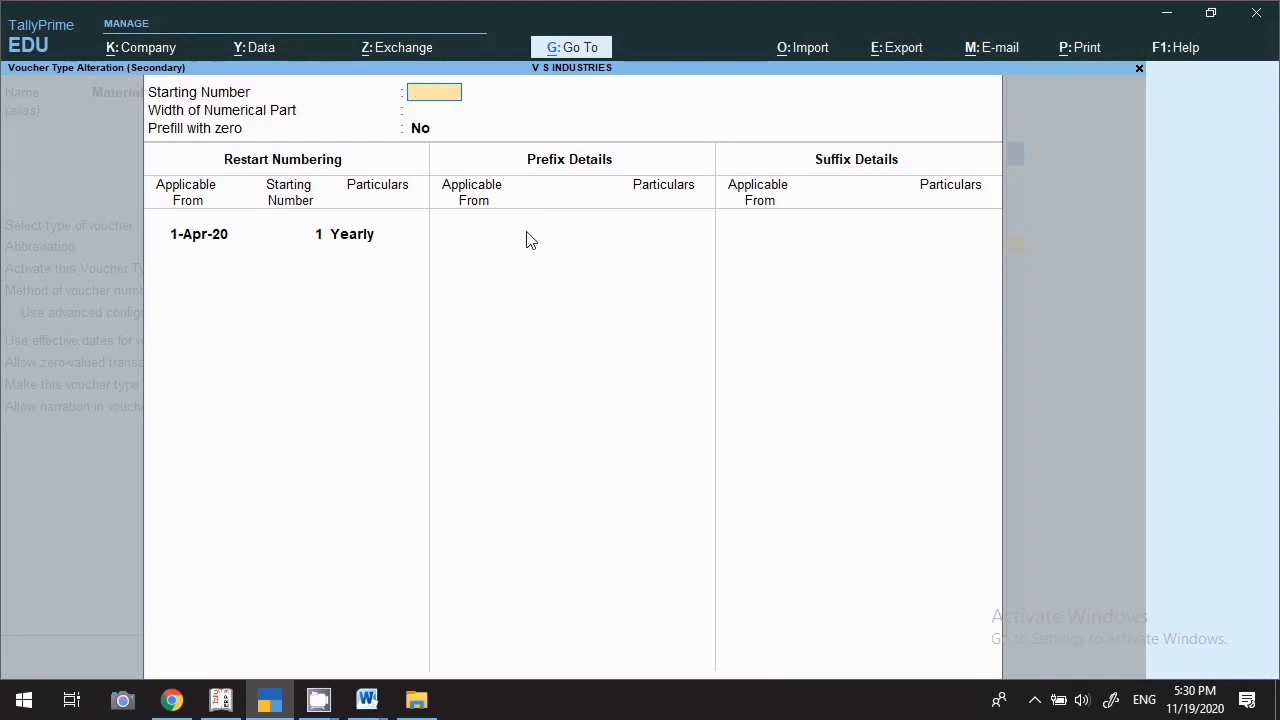
Exit the advanced numbering screen and set Use advanced configuration to No
key("Escape")
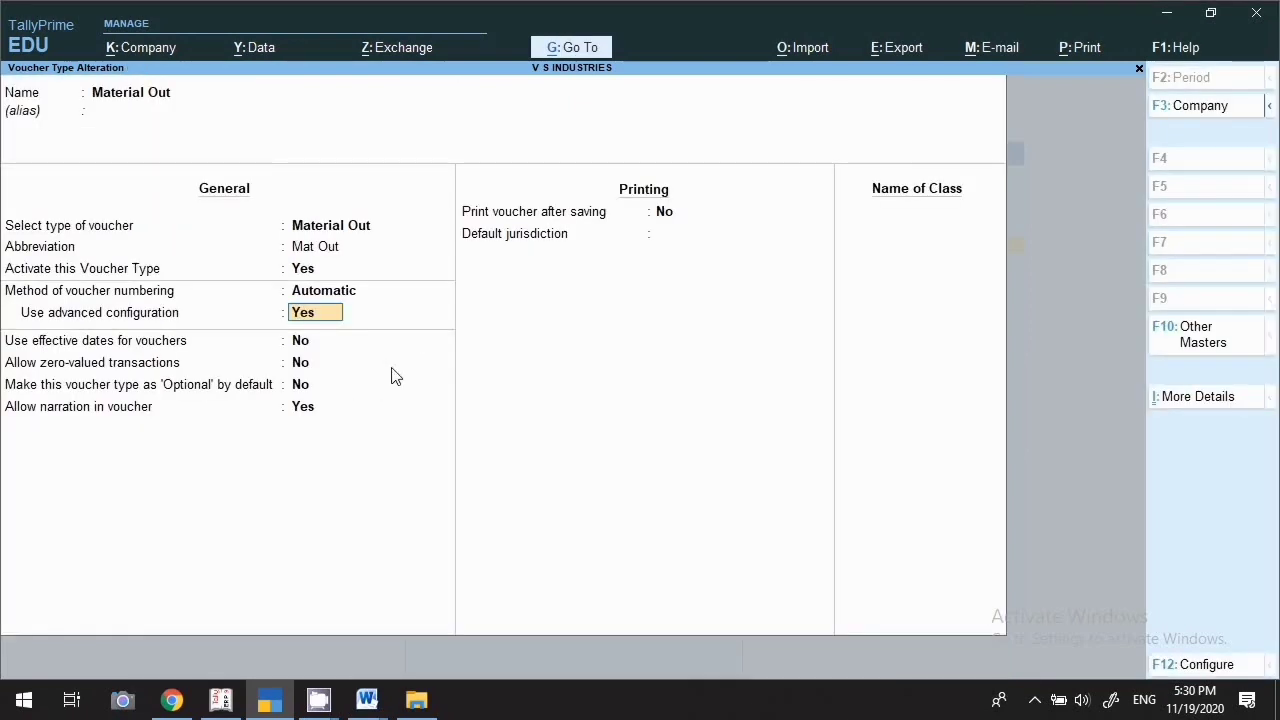
key("Return")
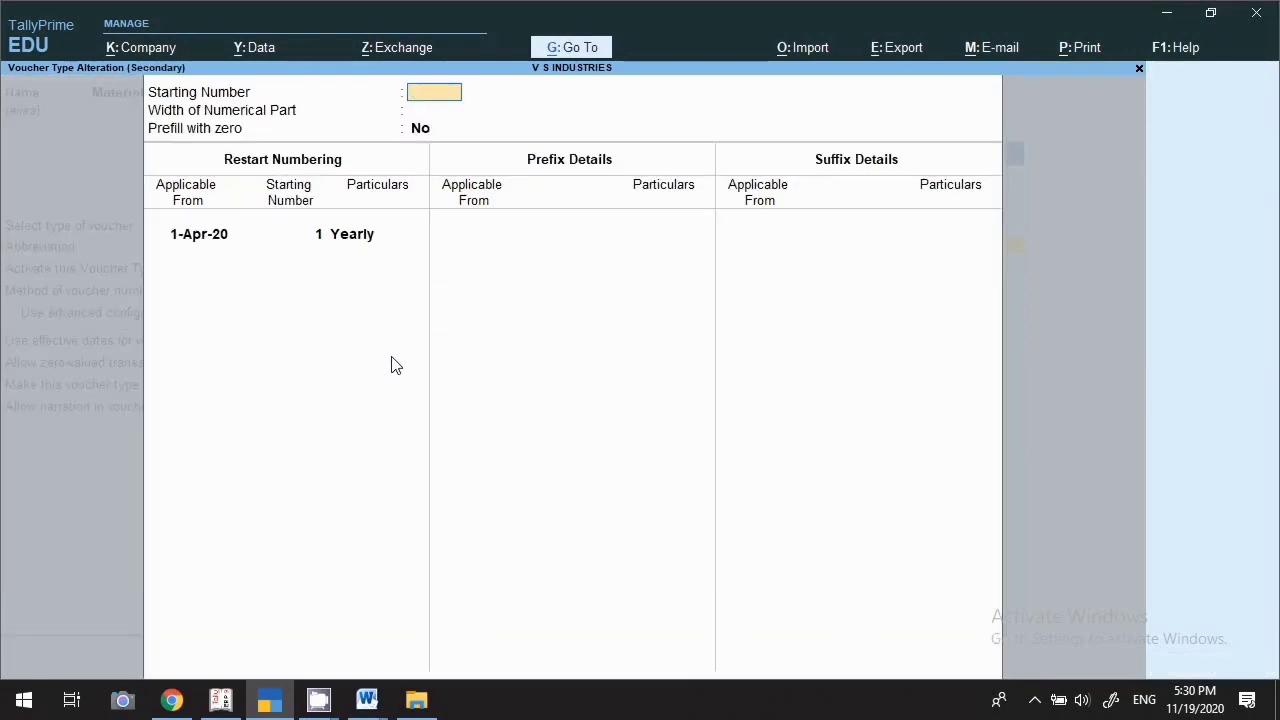
key("Escape")
key("Return")
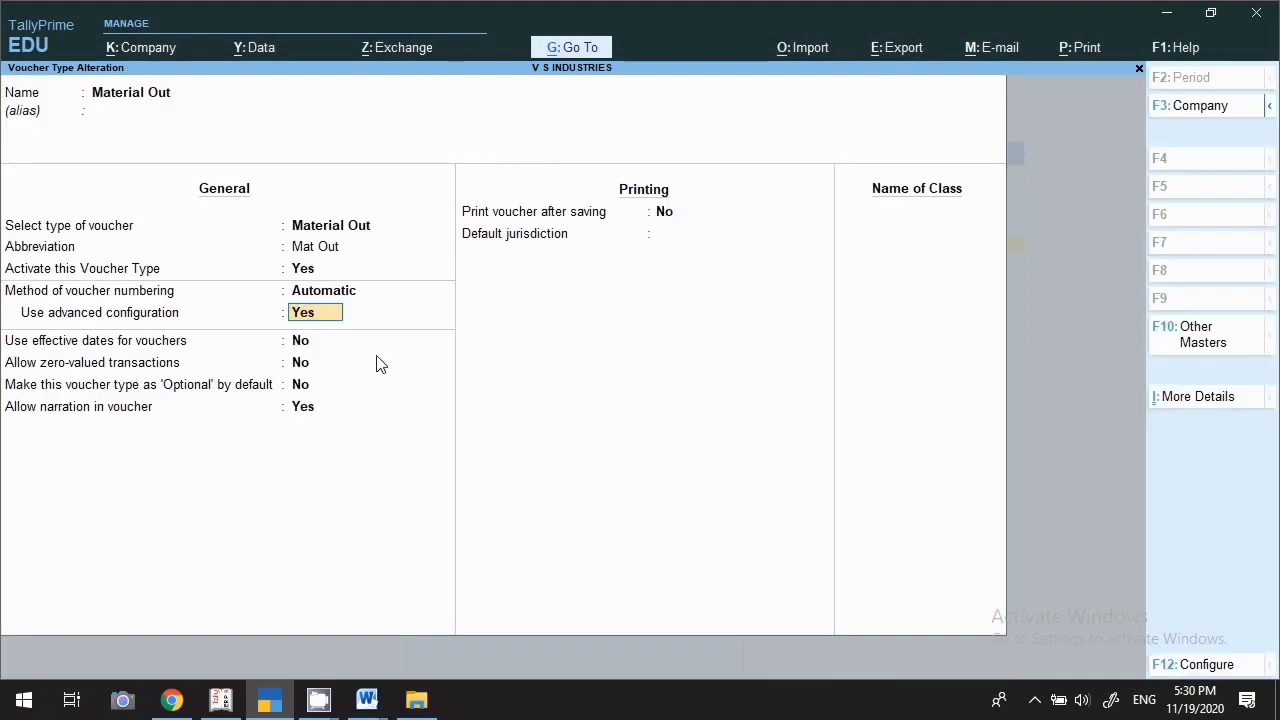
type("n")
key("Return")
Set Print voucher after saving to Yes and accept the Material Out form
key("Return")
key("Return")
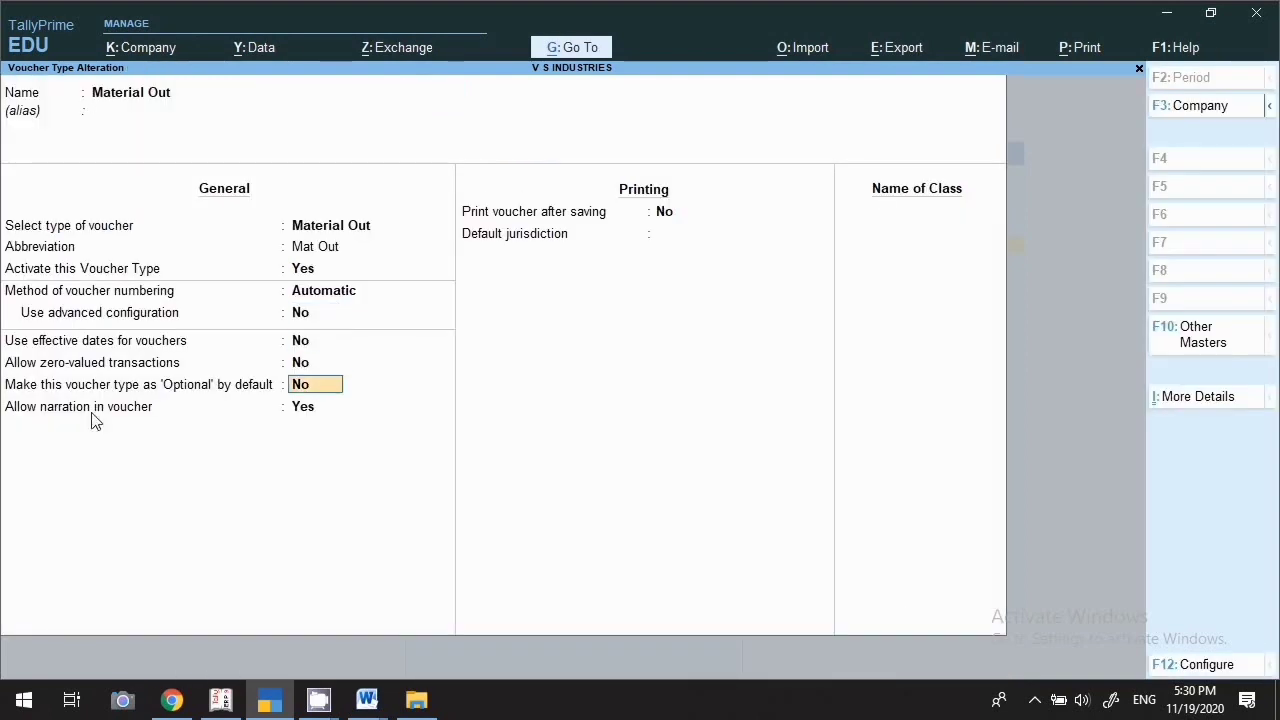
key("Return")
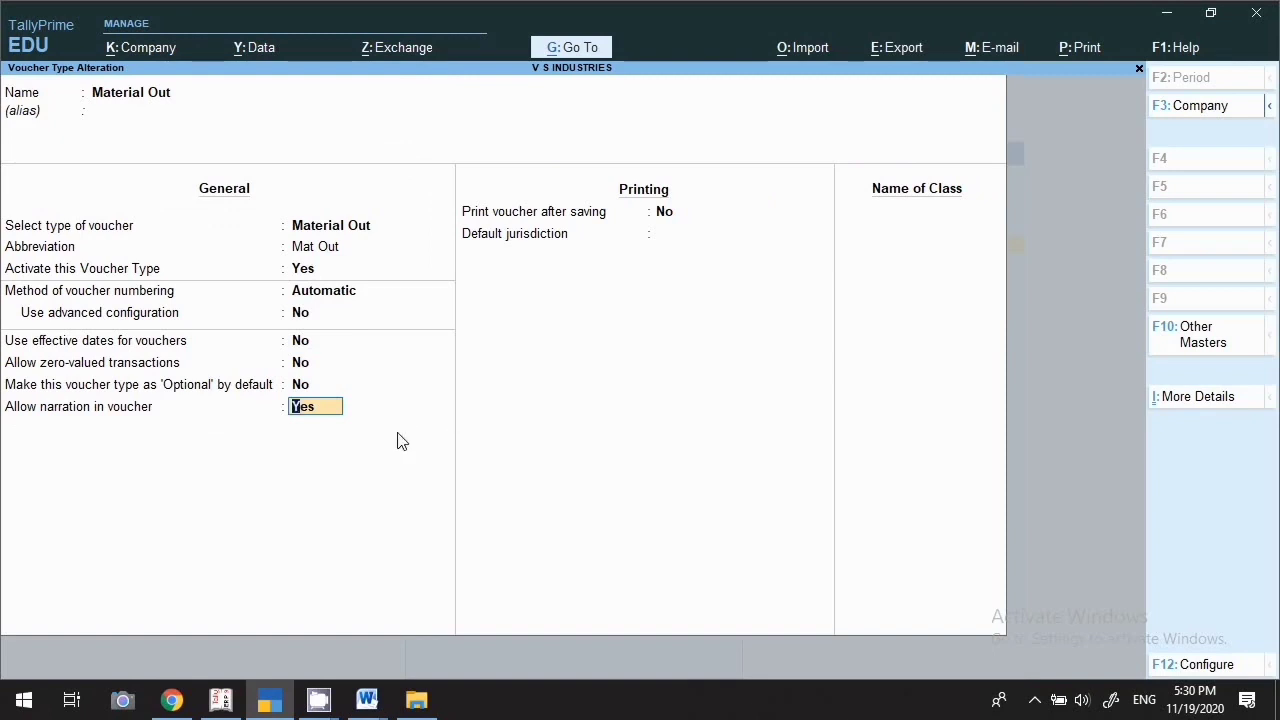
key("Return")
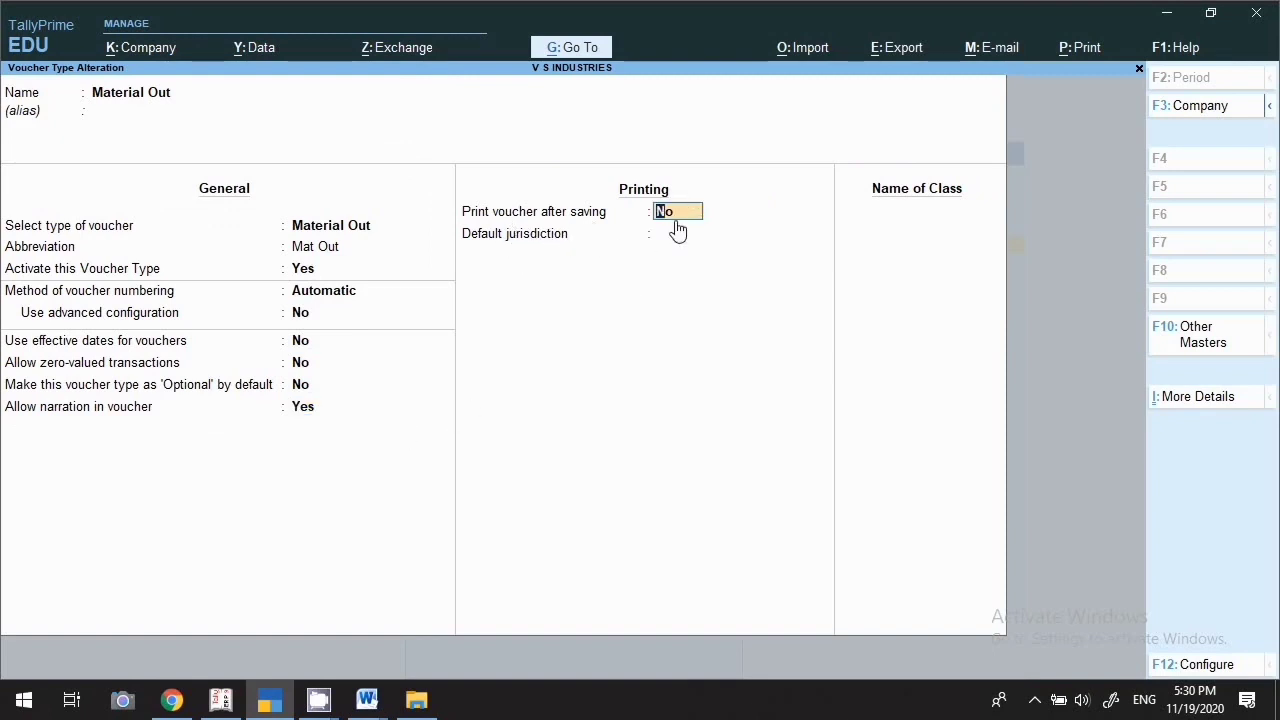
type("y")
key("Return")
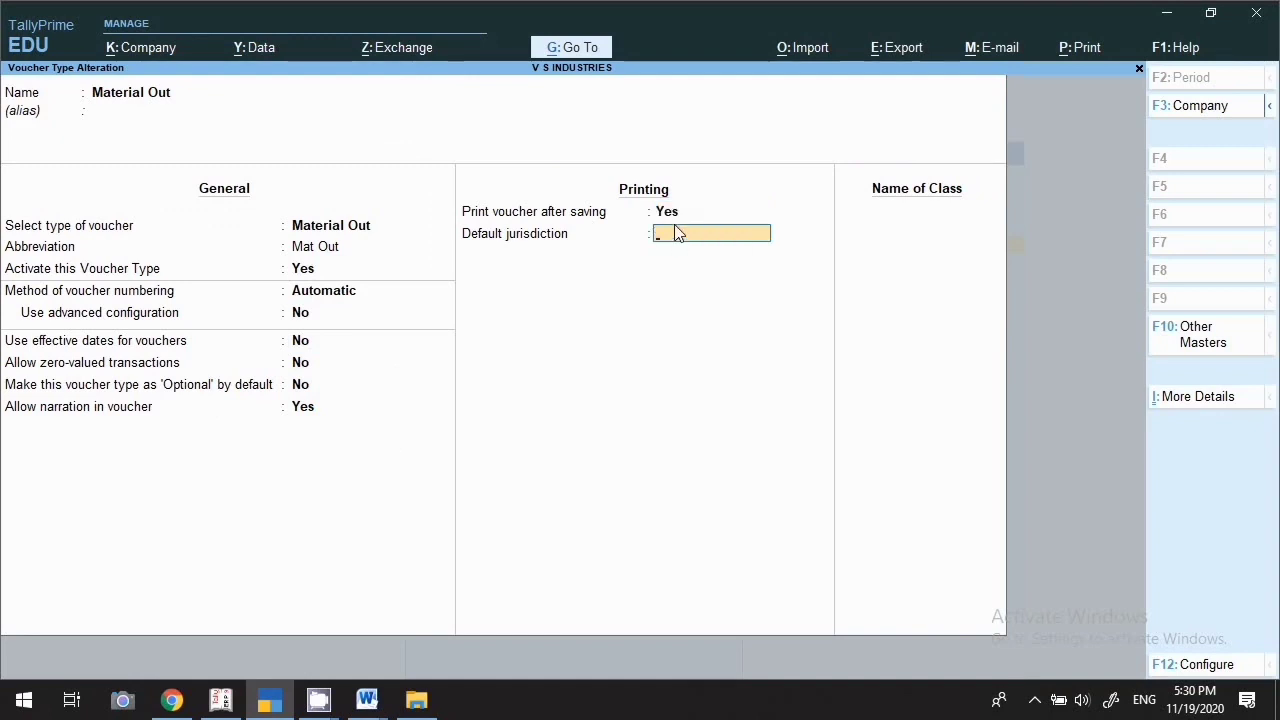
key("Return")
key("Return")
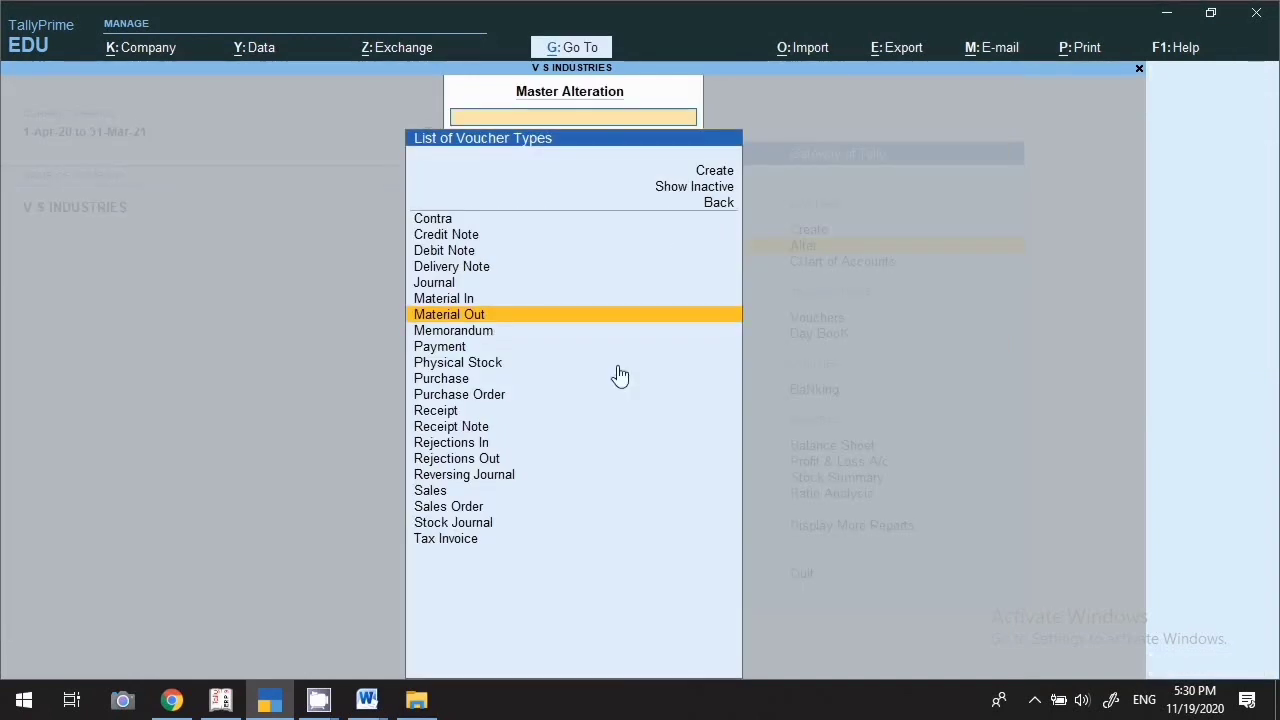
key("Return")
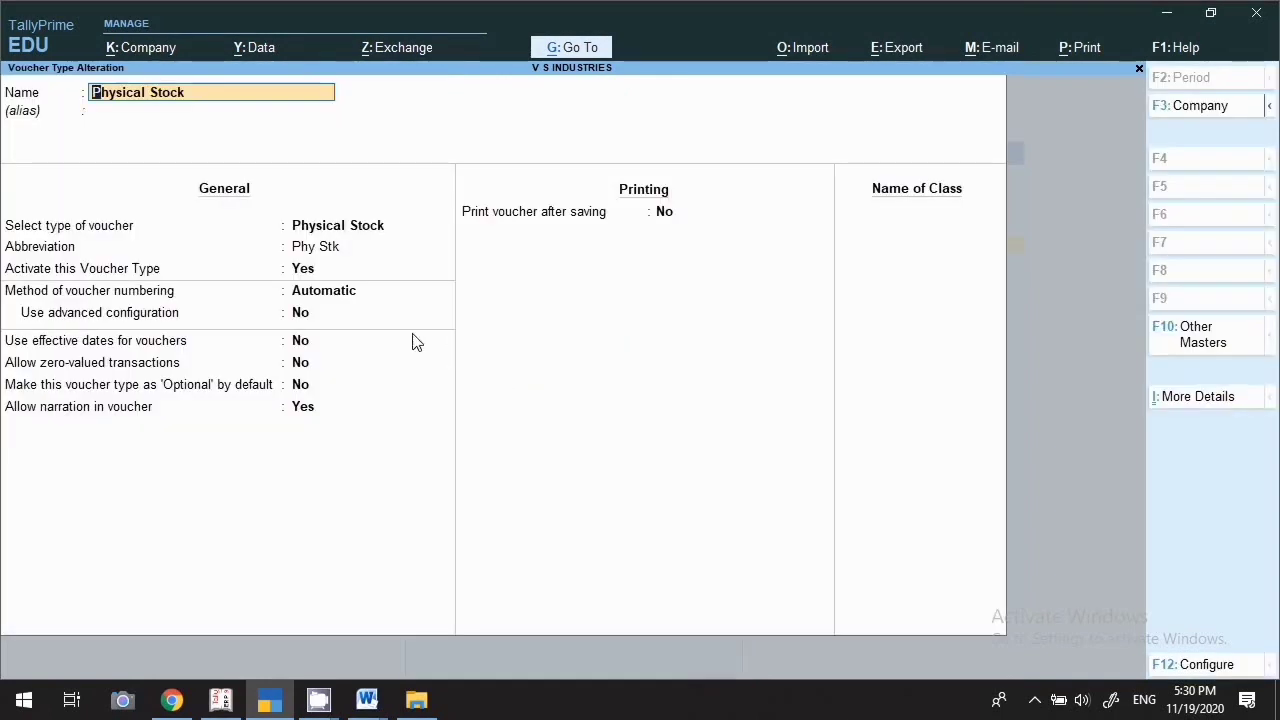
key("BackSpace")
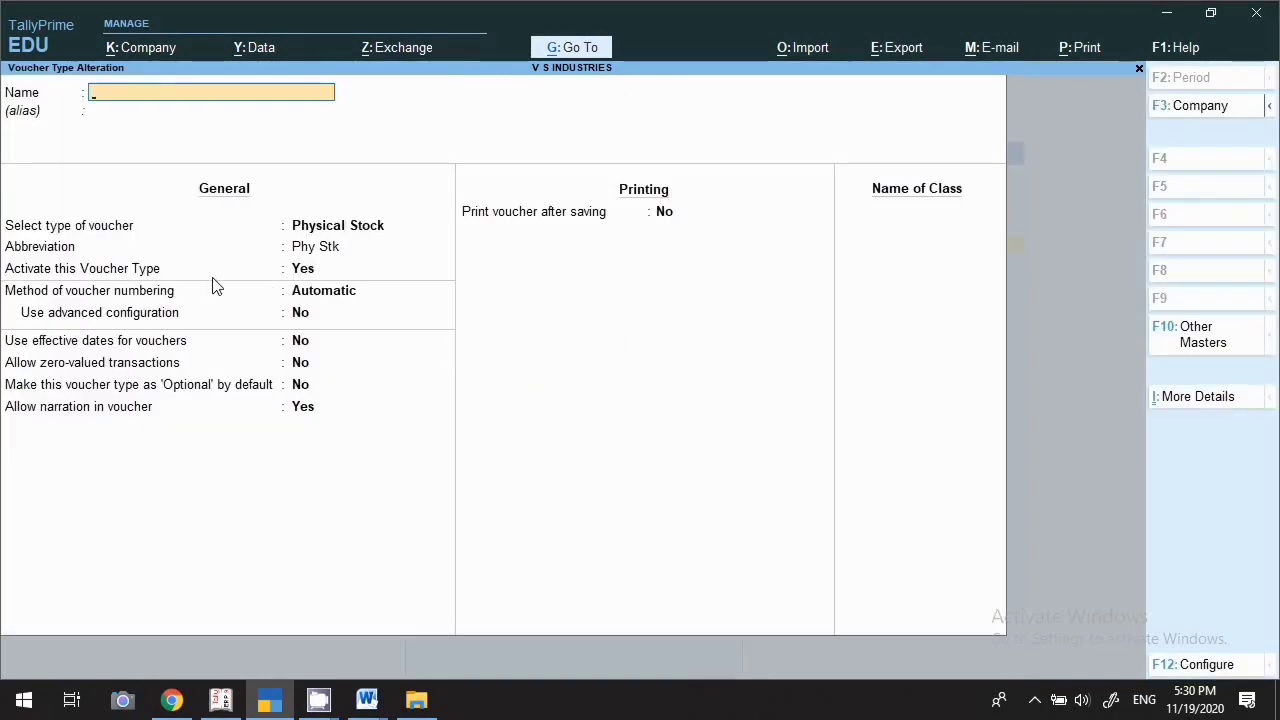
key("Escape")
key("Return")
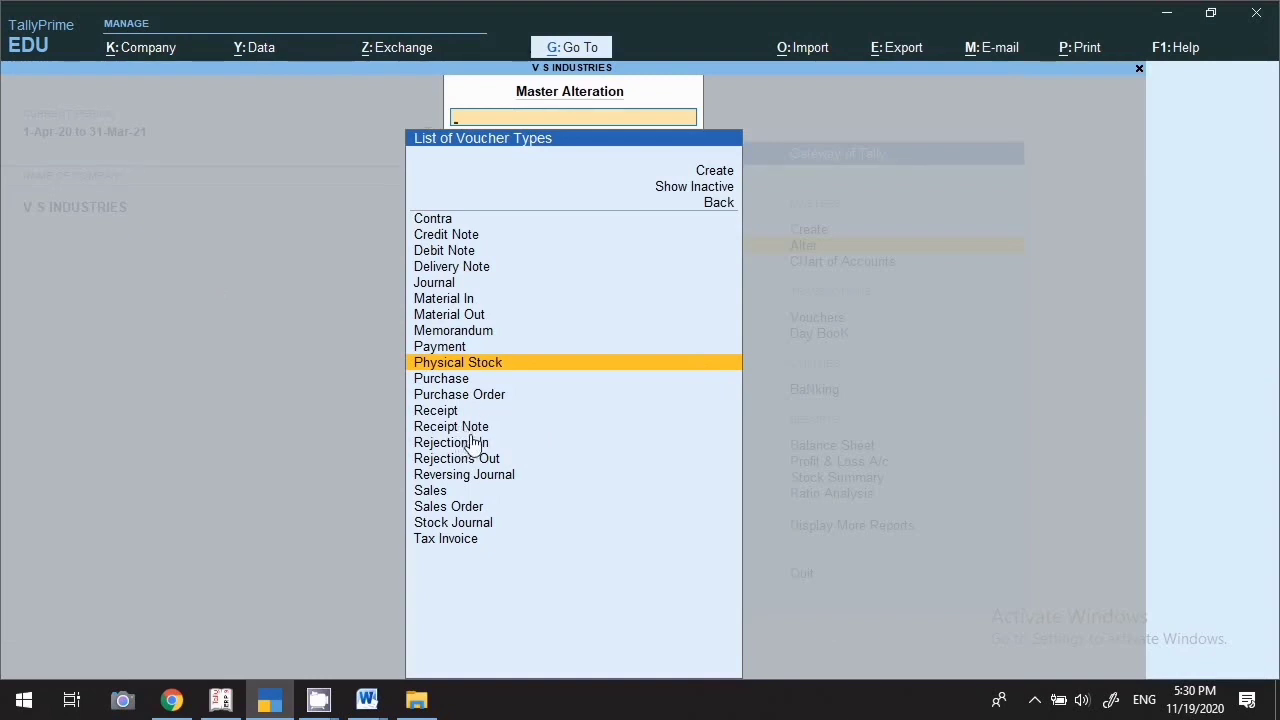
key("Down")
key("Down")
key("Down")
key("Down")
key("Down")
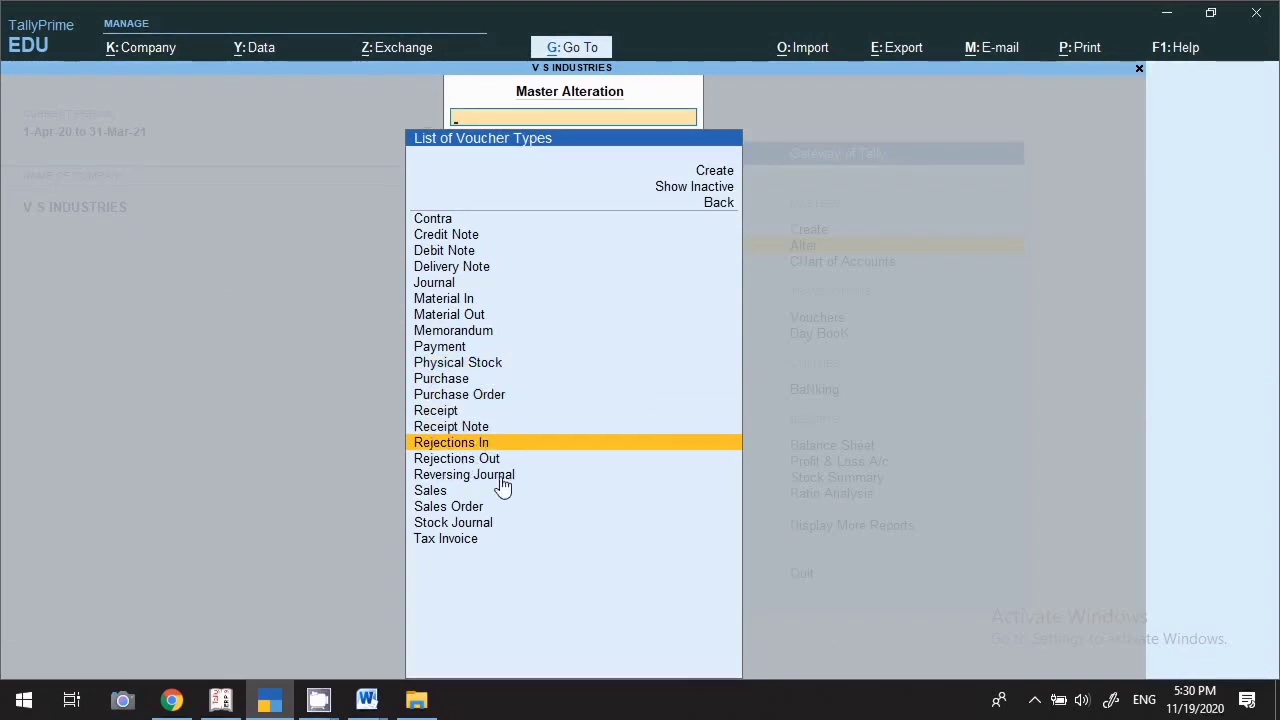
Open Rejections In, set Activate to Yes, and keep Automatic numbering
key("Return")
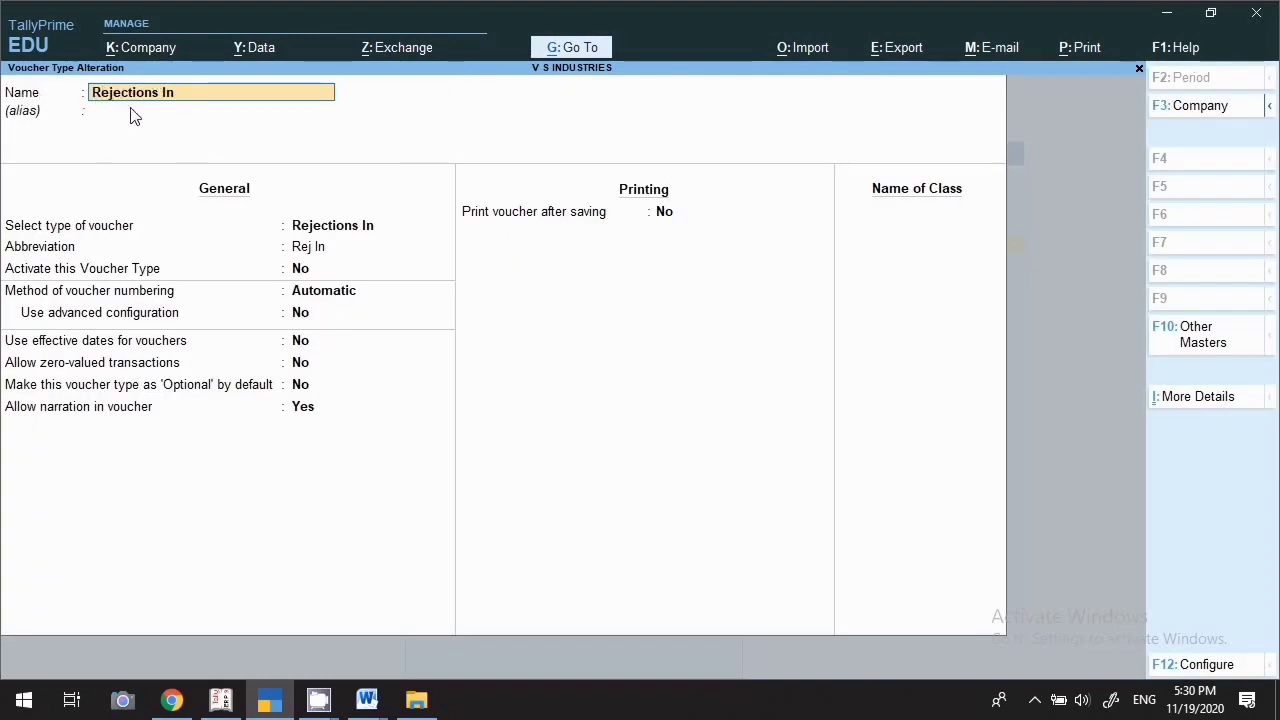
key("Return")
key("Return")
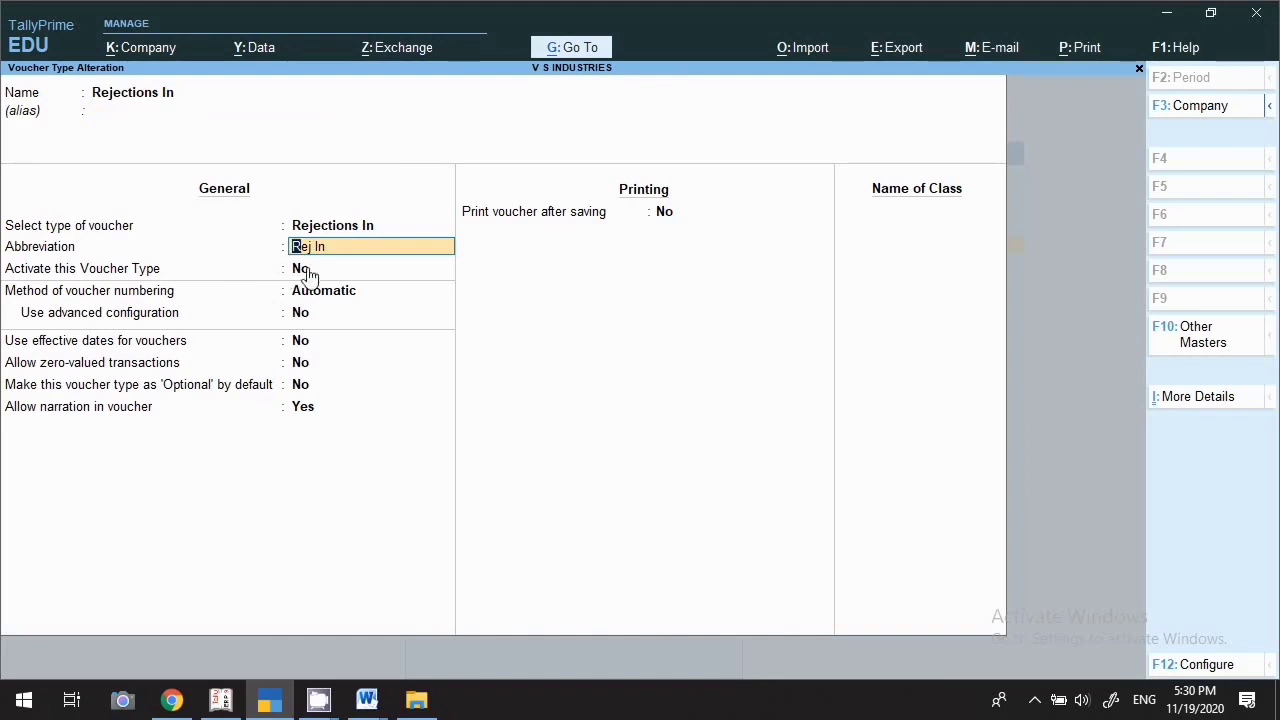
key("Return")
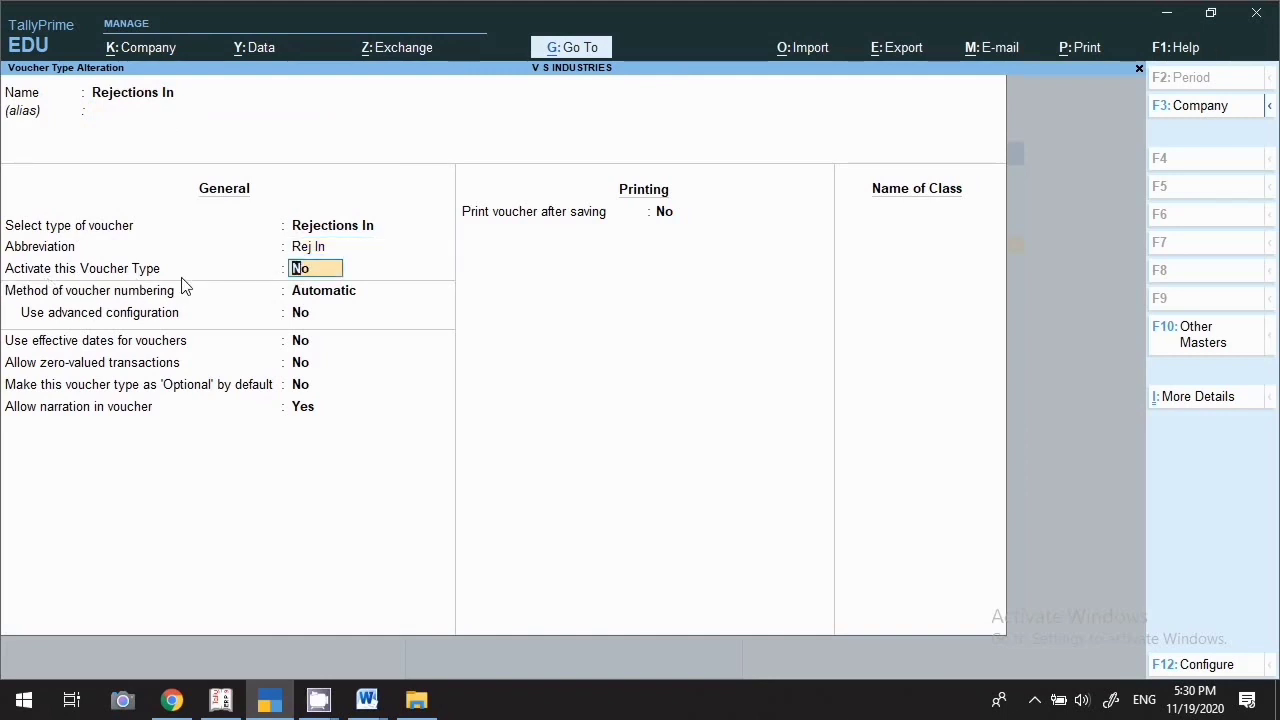
type("y")
key("Return")
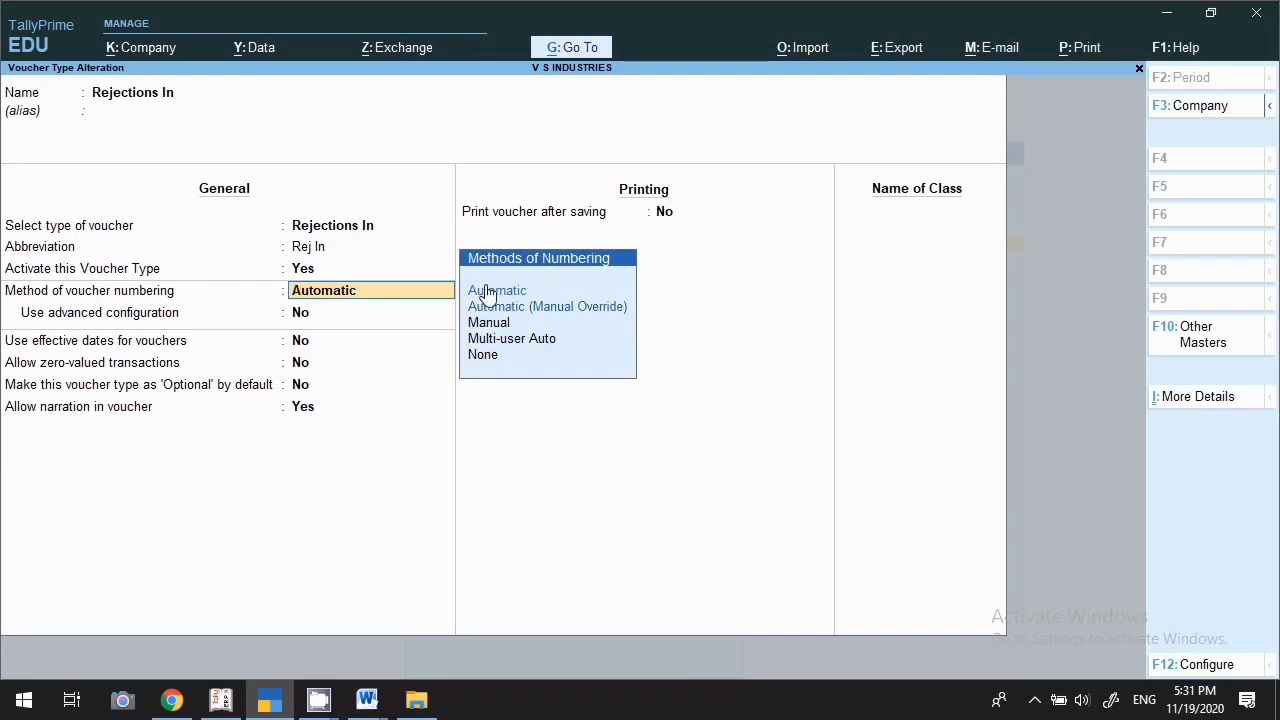
key("Return")
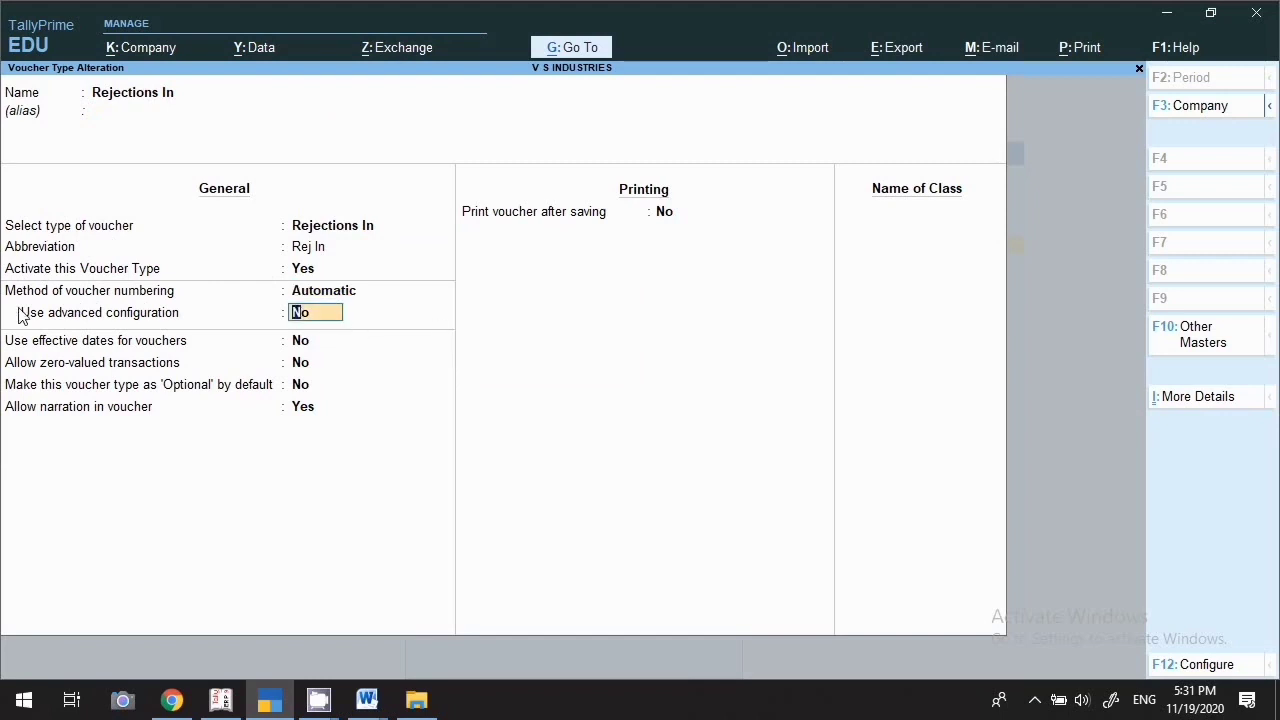
Exit advanced numbering settings and set advanced configuration to No
type("y")
key("Return")
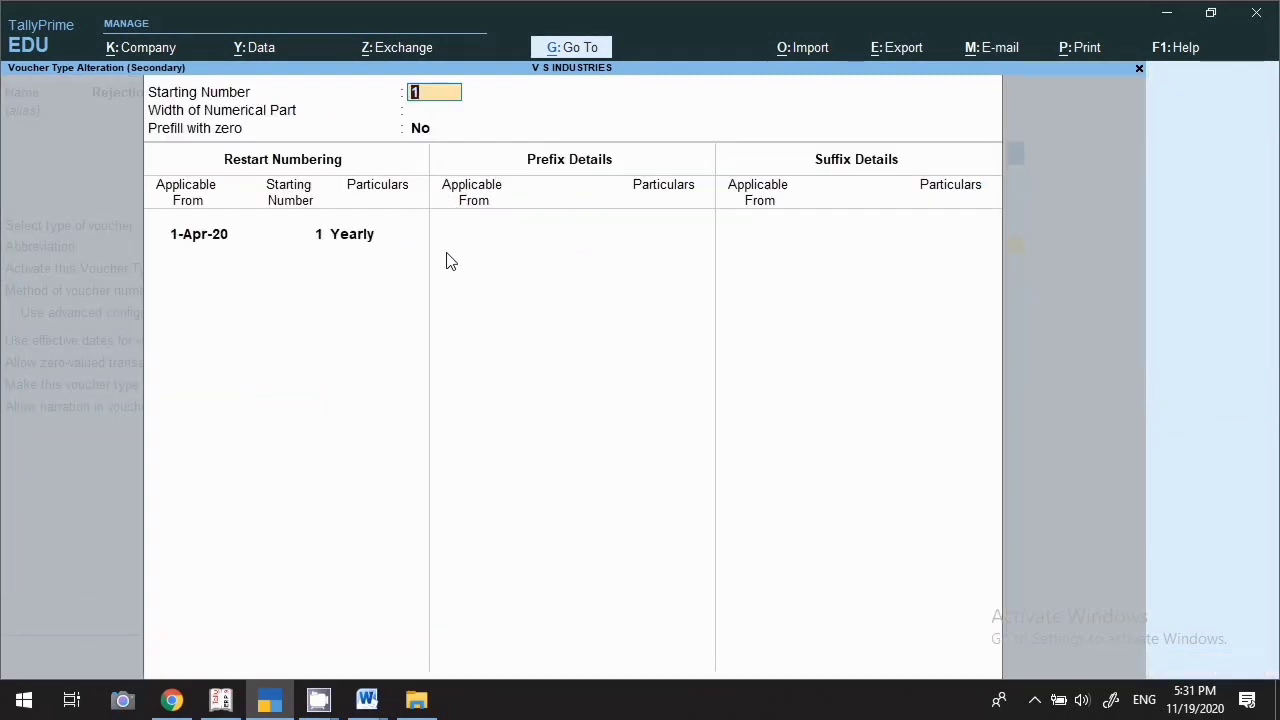
key("BackSpace")
key("Escape")
type("y")
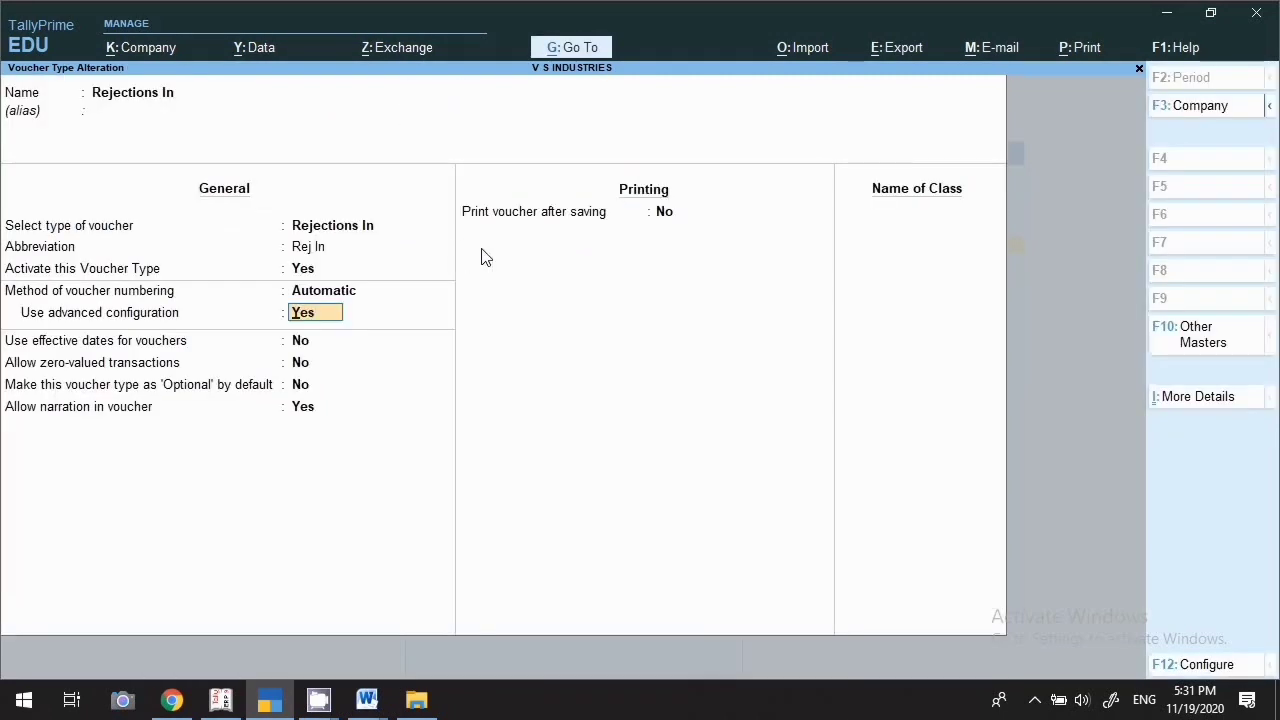
type("n")
key("Return")
Turn on printing after saving and save Rejections In
key("Return")
key("Return")
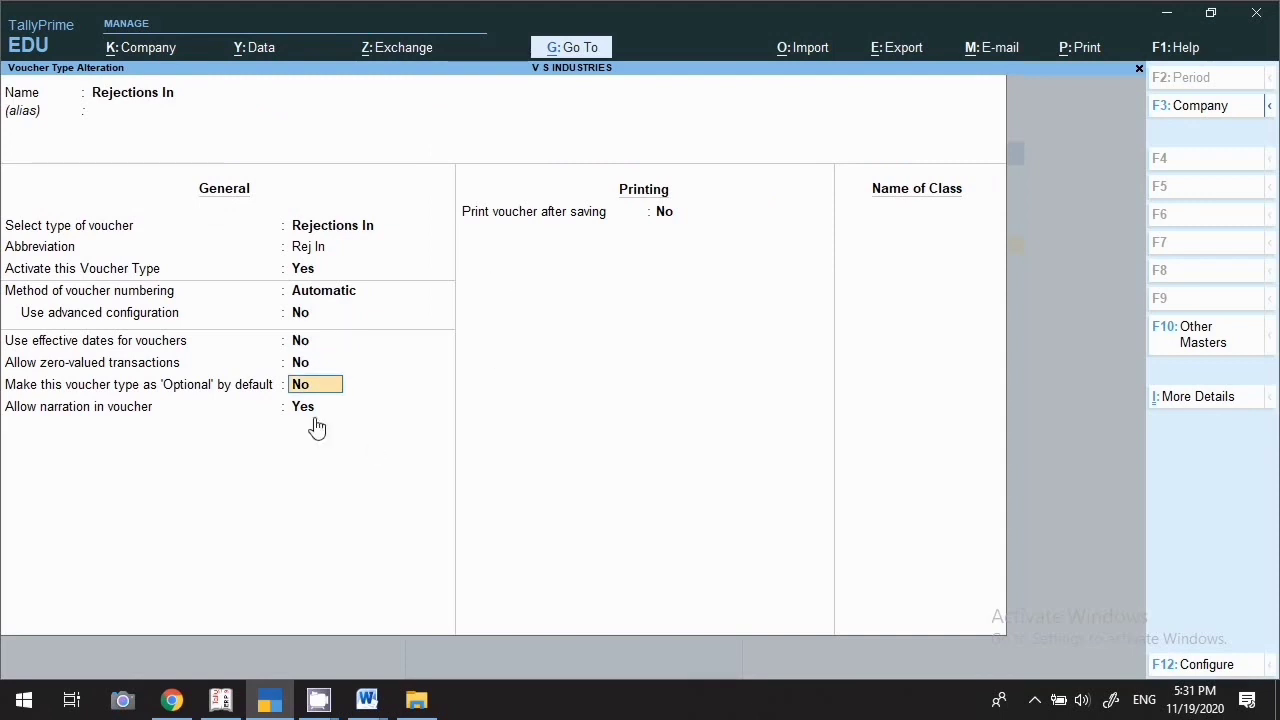
key("Return")
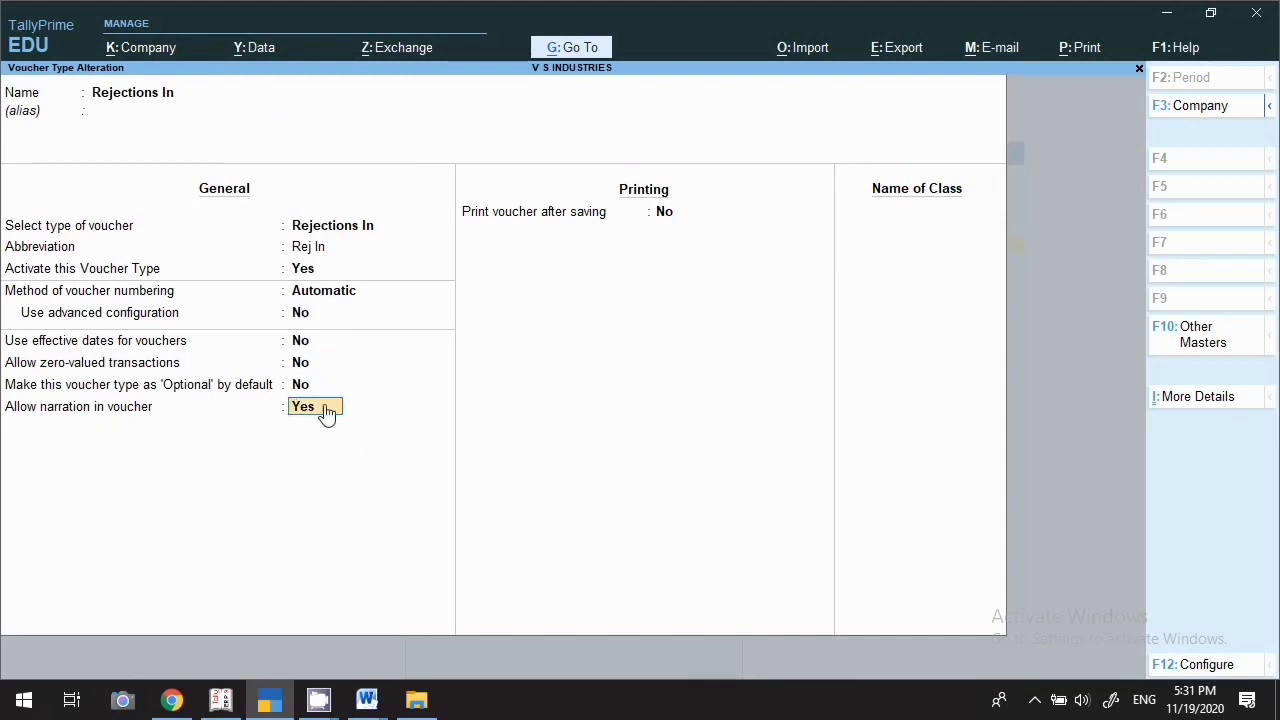
key("Return")
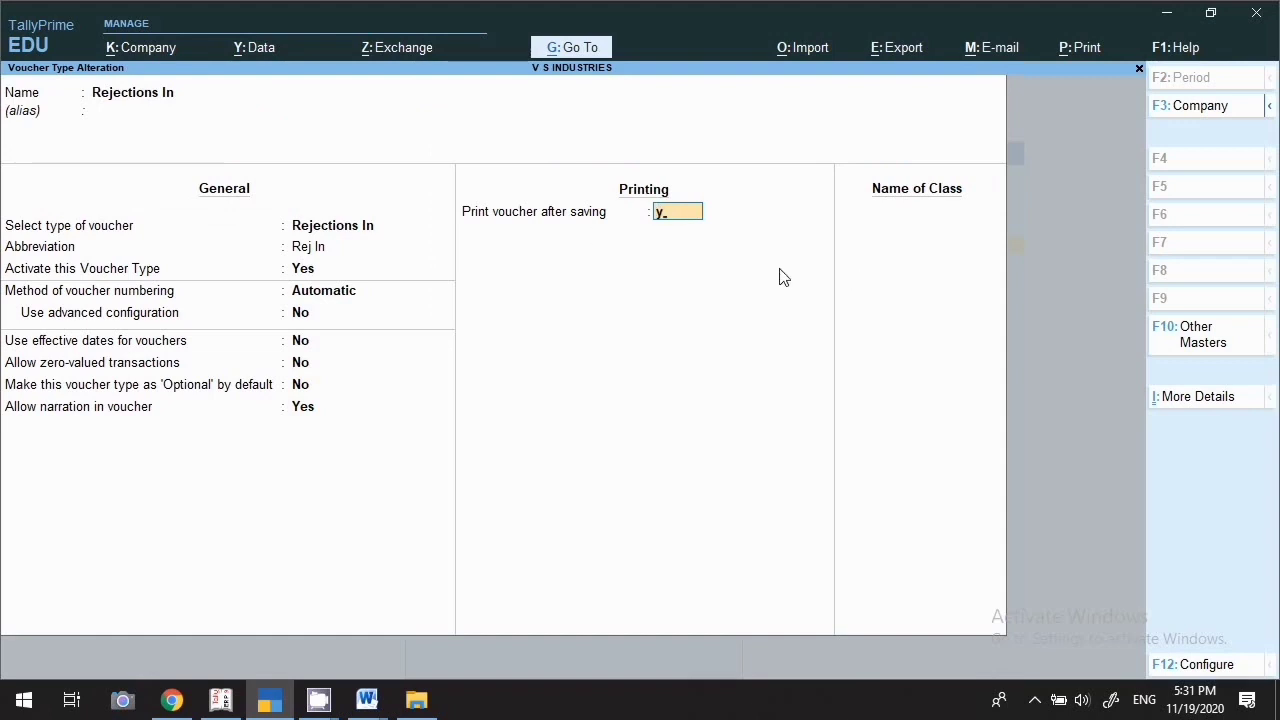
key("Return")
key("y")
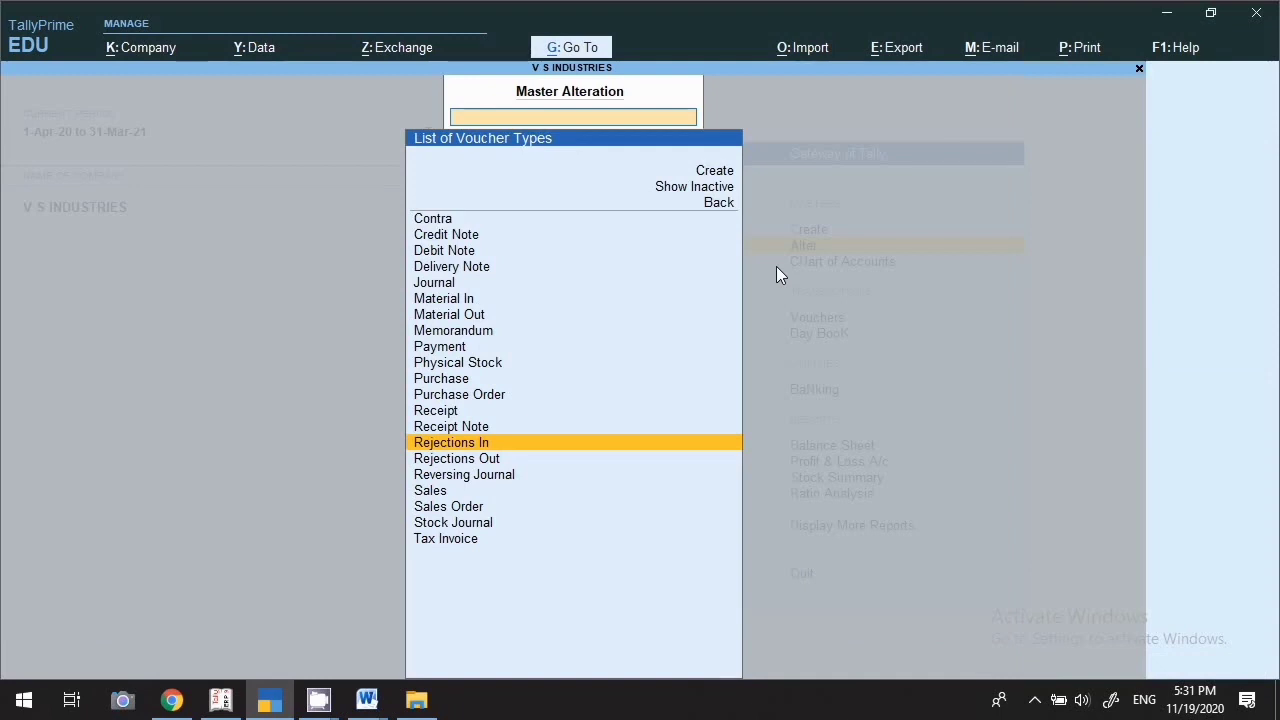
Open Rejections Out, set Activate to Yes, and keep Automatic numbering
key("Down")
key("Return")
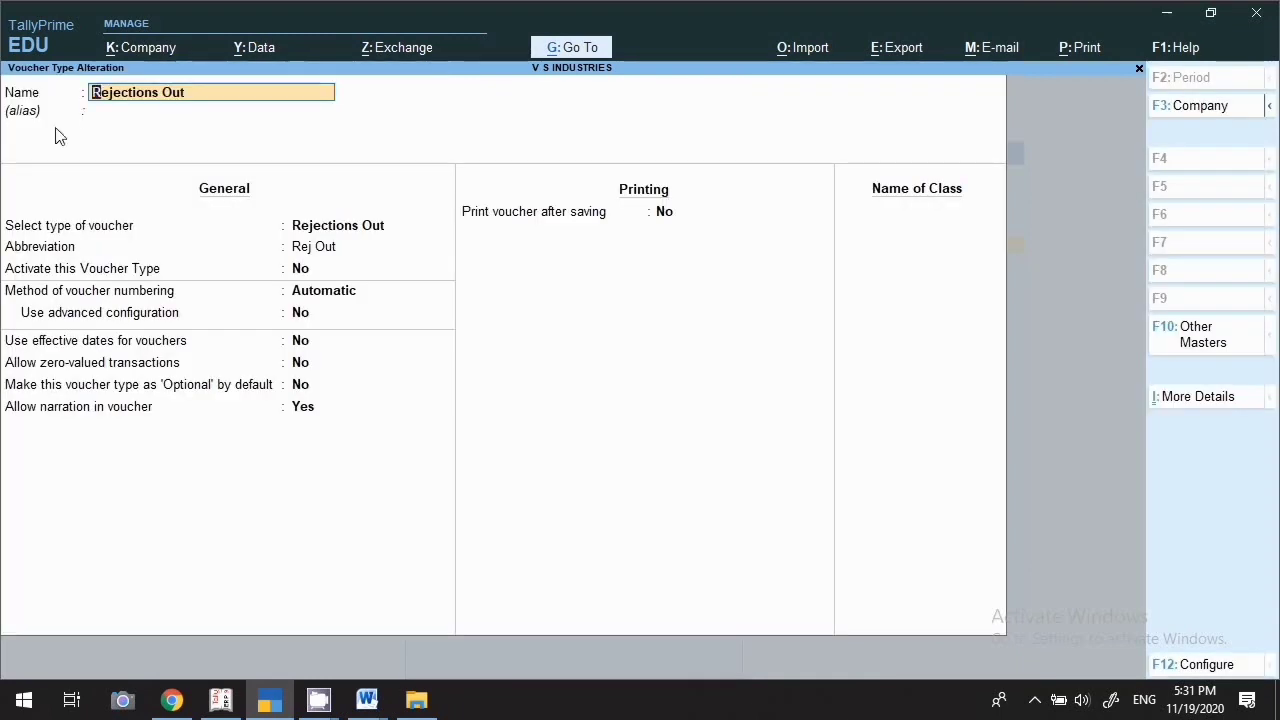
left_click(120, 113)
key("Return")
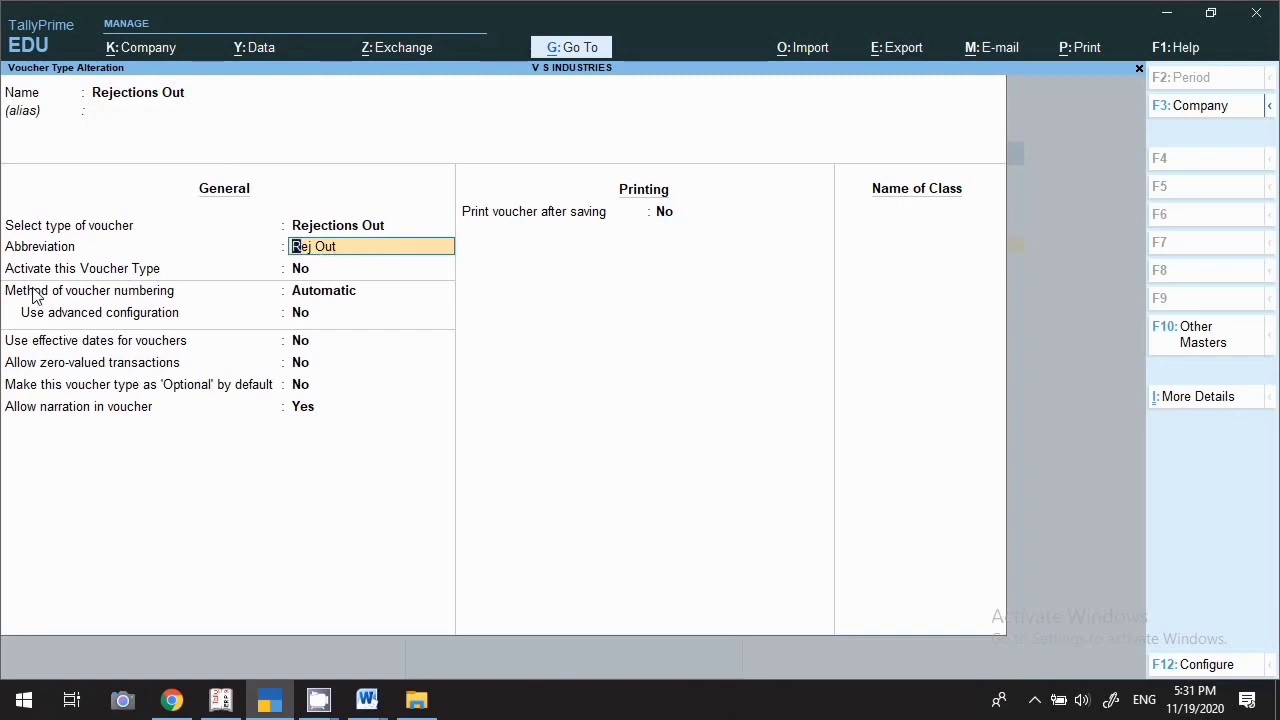
left_click(96, 279)
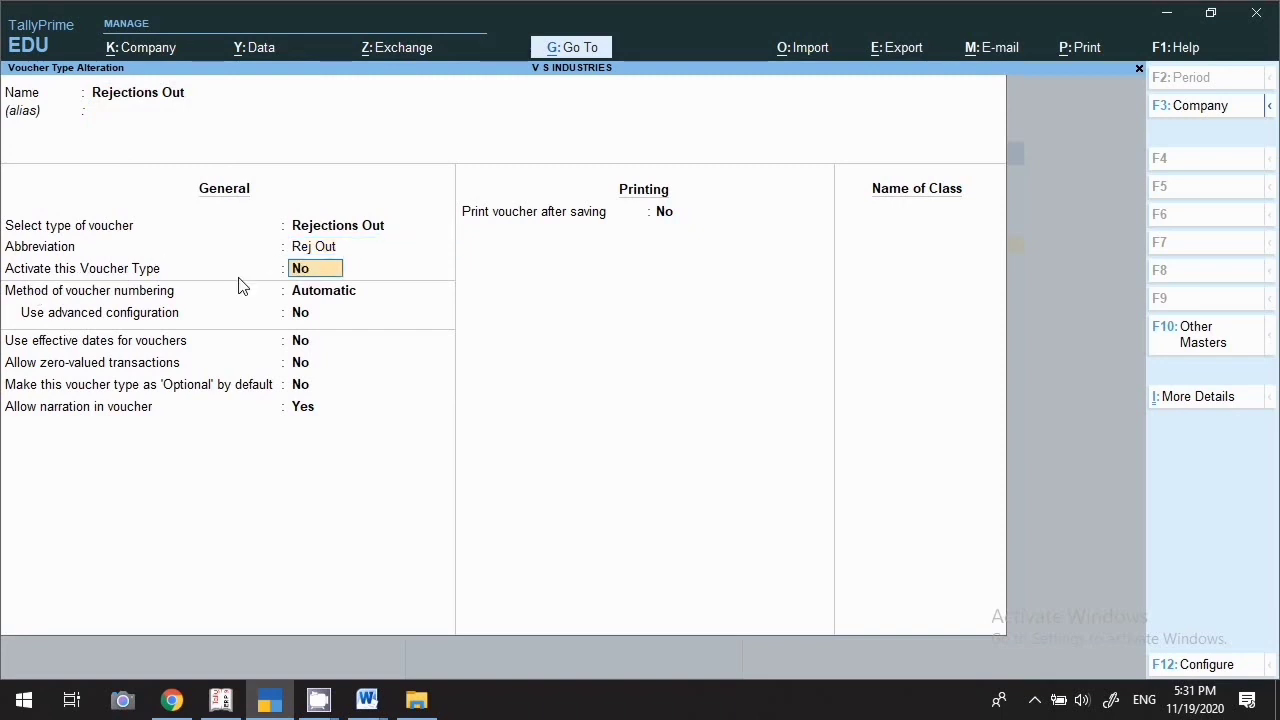
type("y")
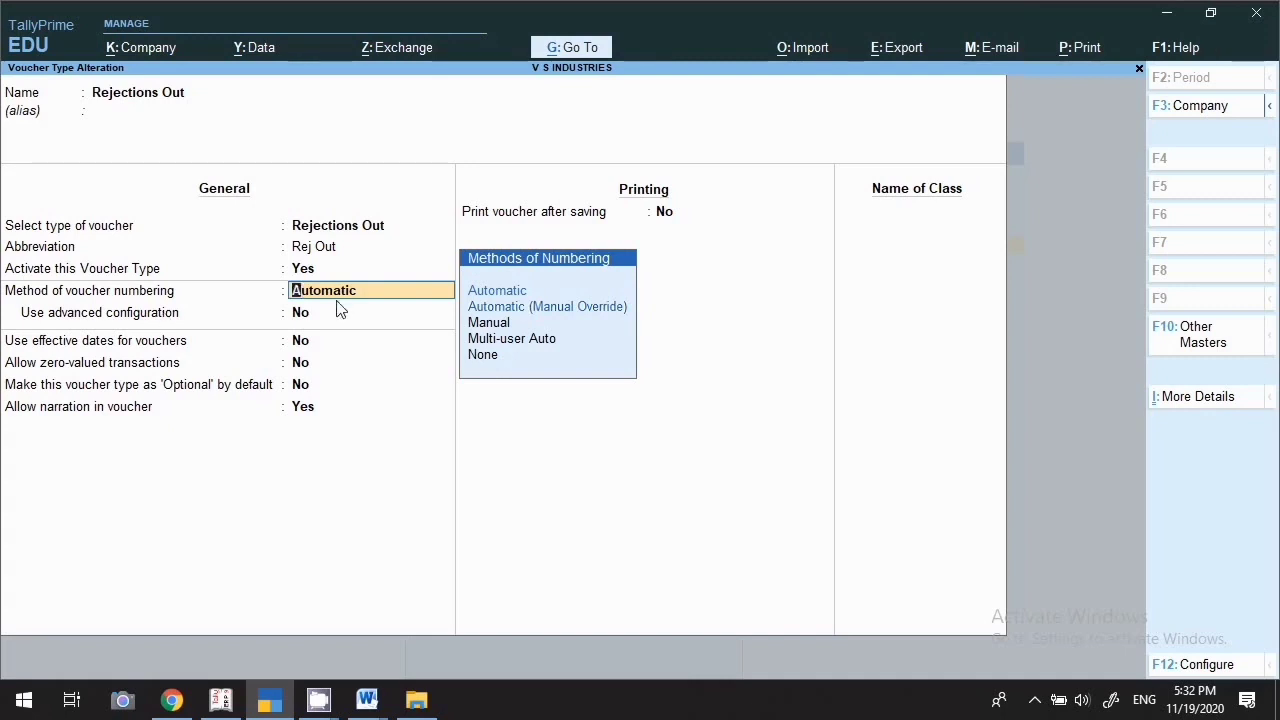
key("Return")
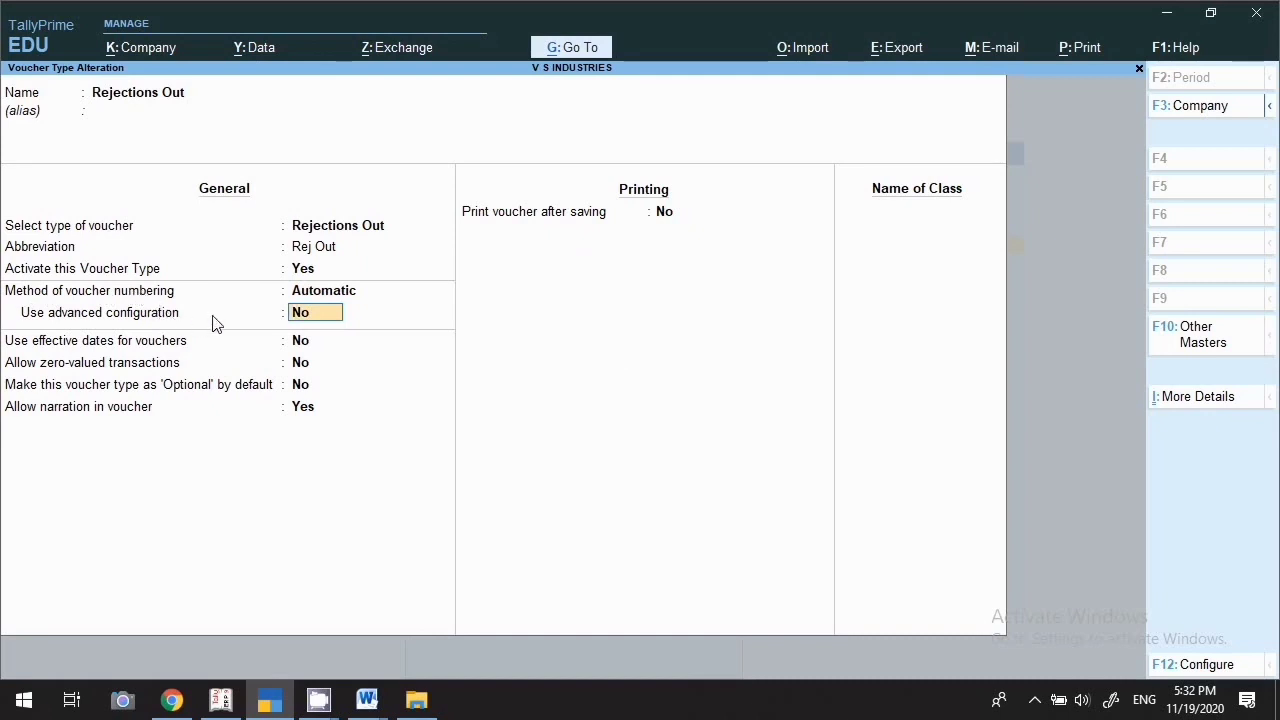
Back out of advanced numbering, leaving advanced configuration at No
type("y")
key("Return")
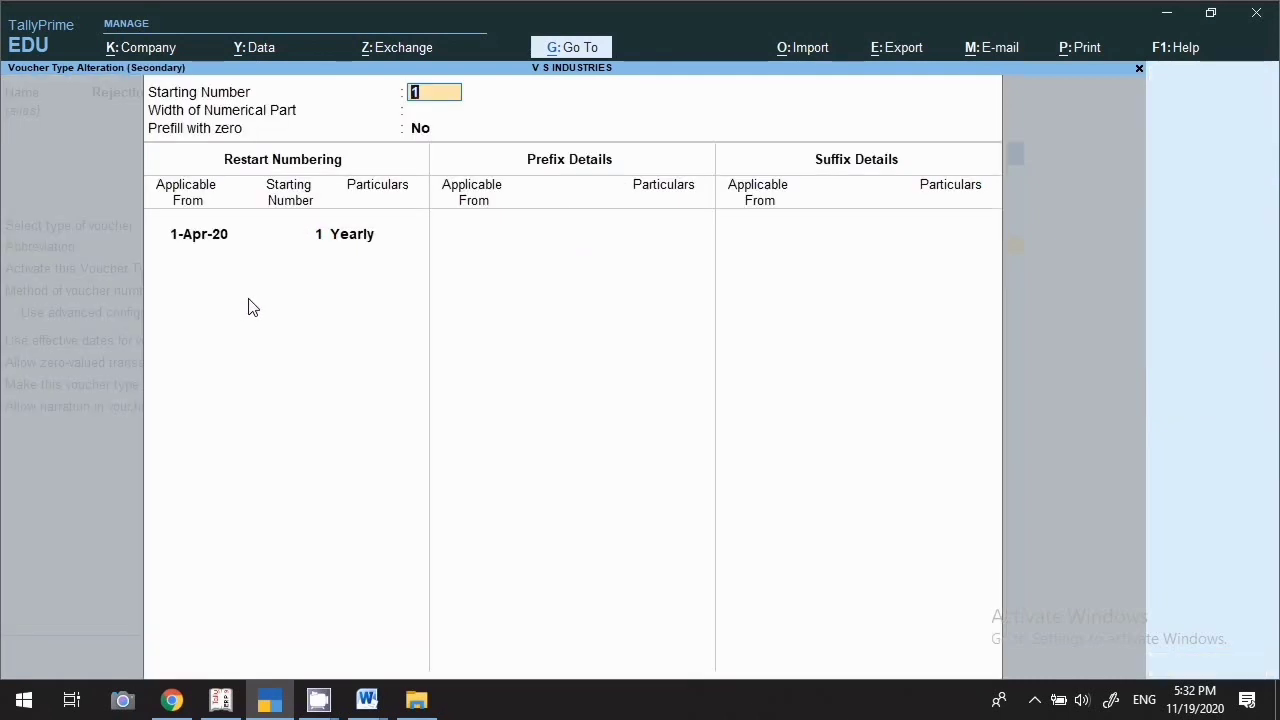
key("Escape")
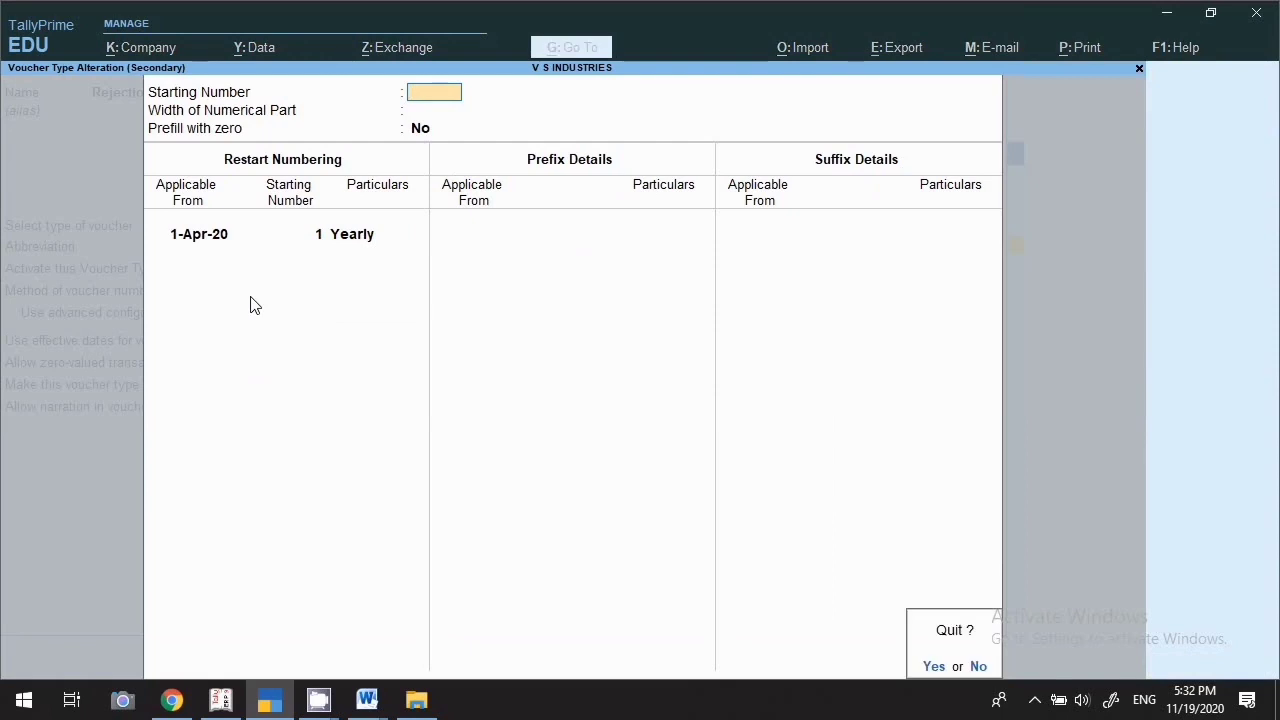
type("y")
type("n")
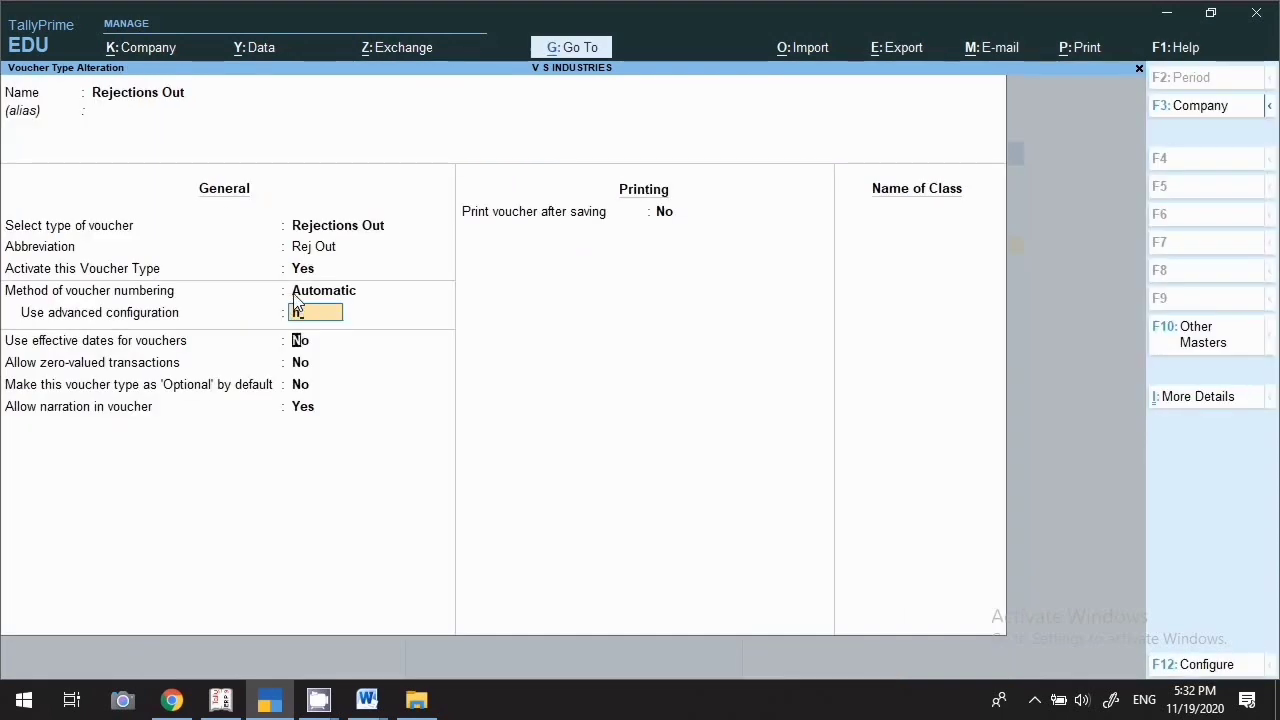
key("Return")
Set Print voucher after saving to Yes and save Rejections Out
key("Return")
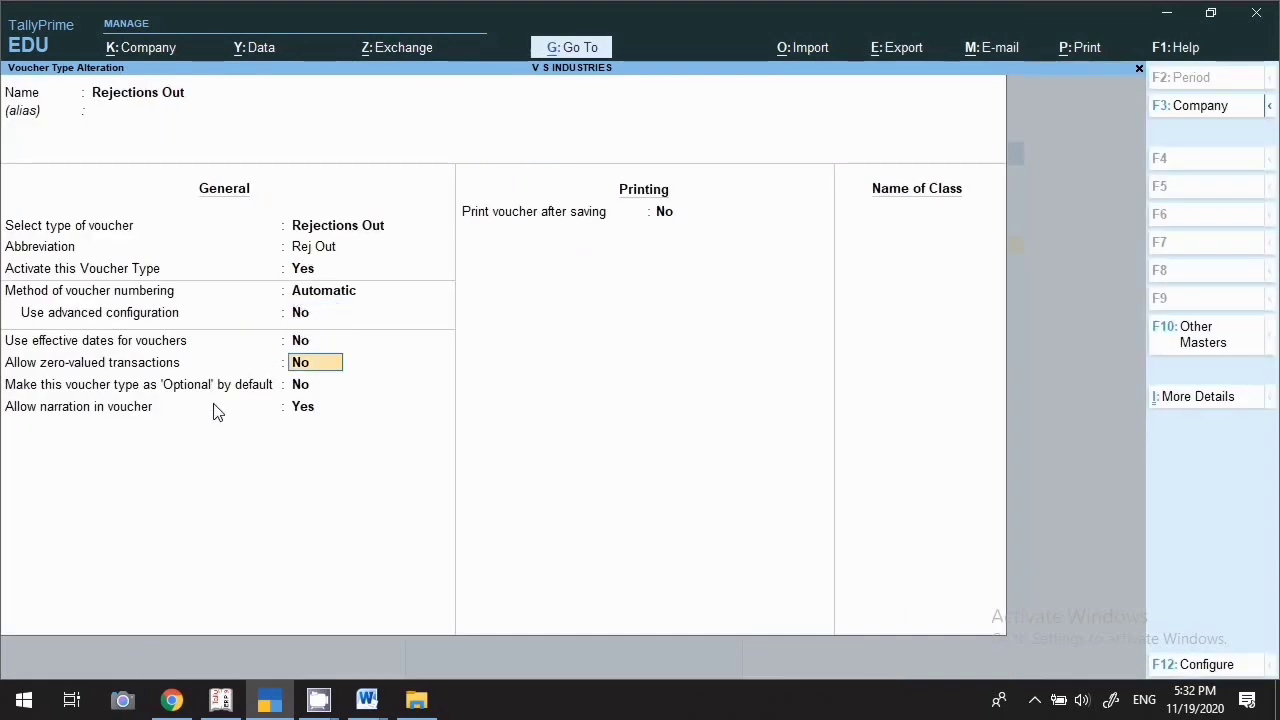
key("Return")
key("Return")
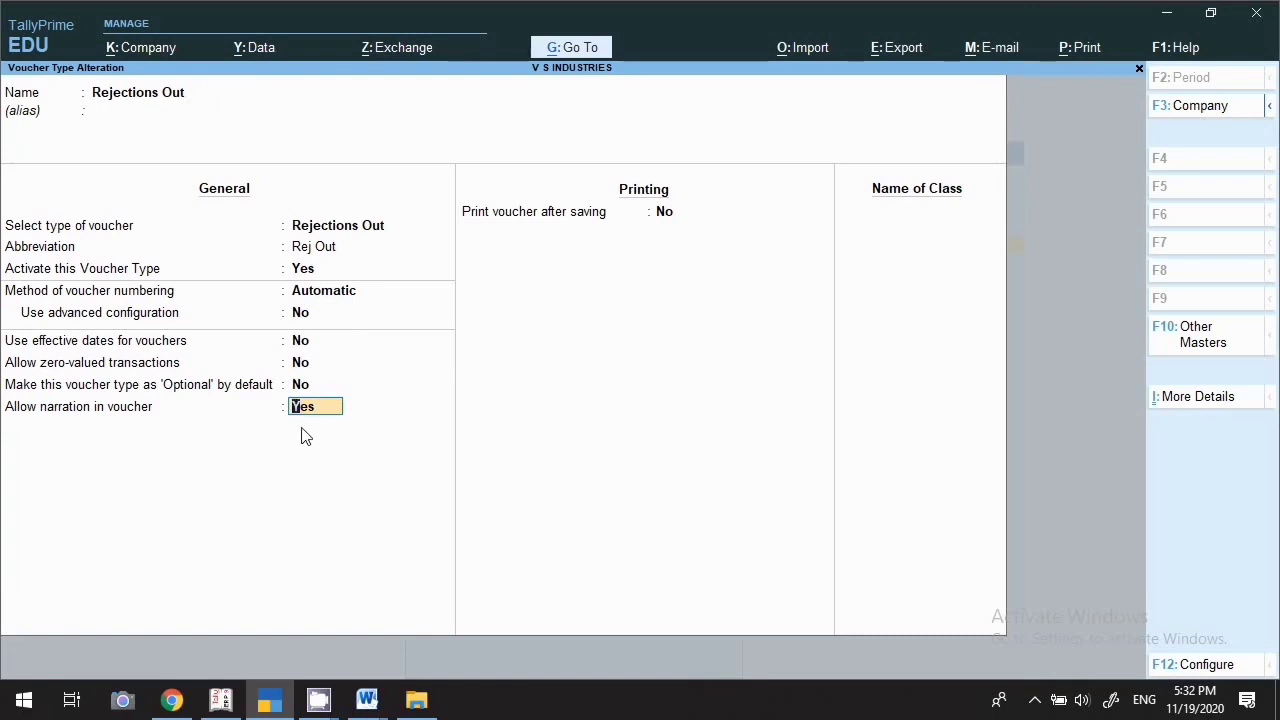
key("Return")
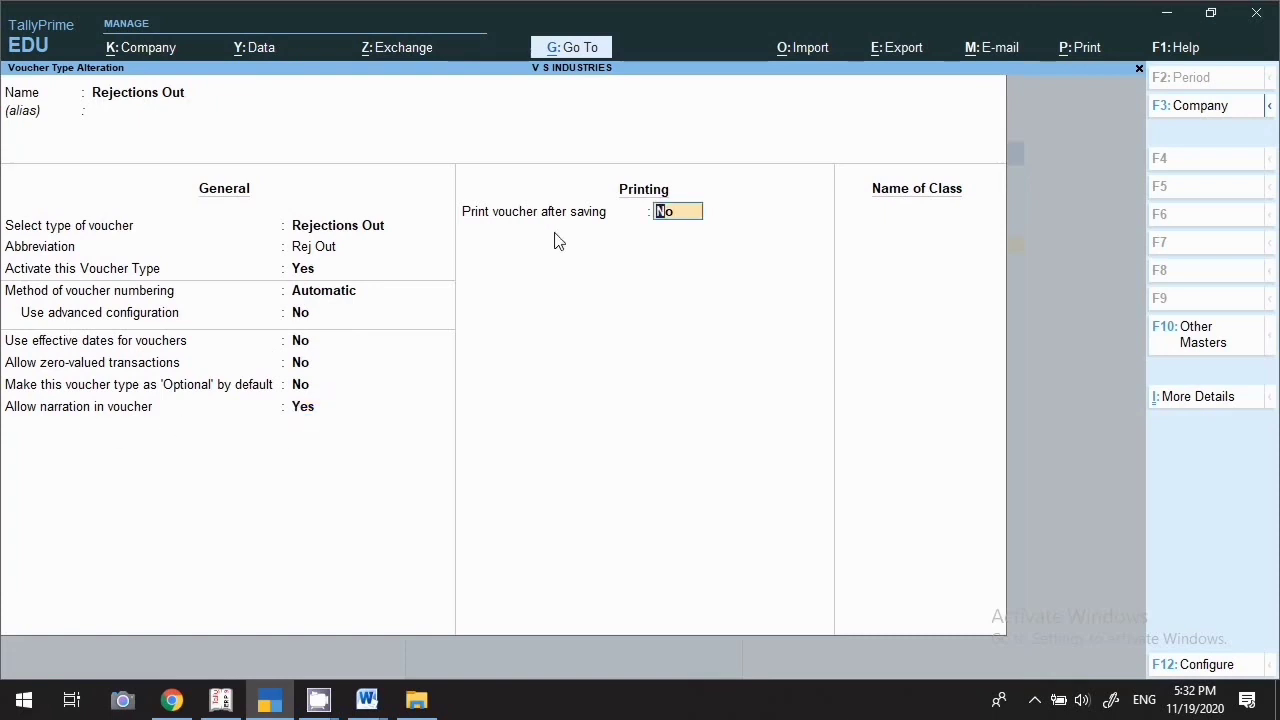
type("y")
key("Return")
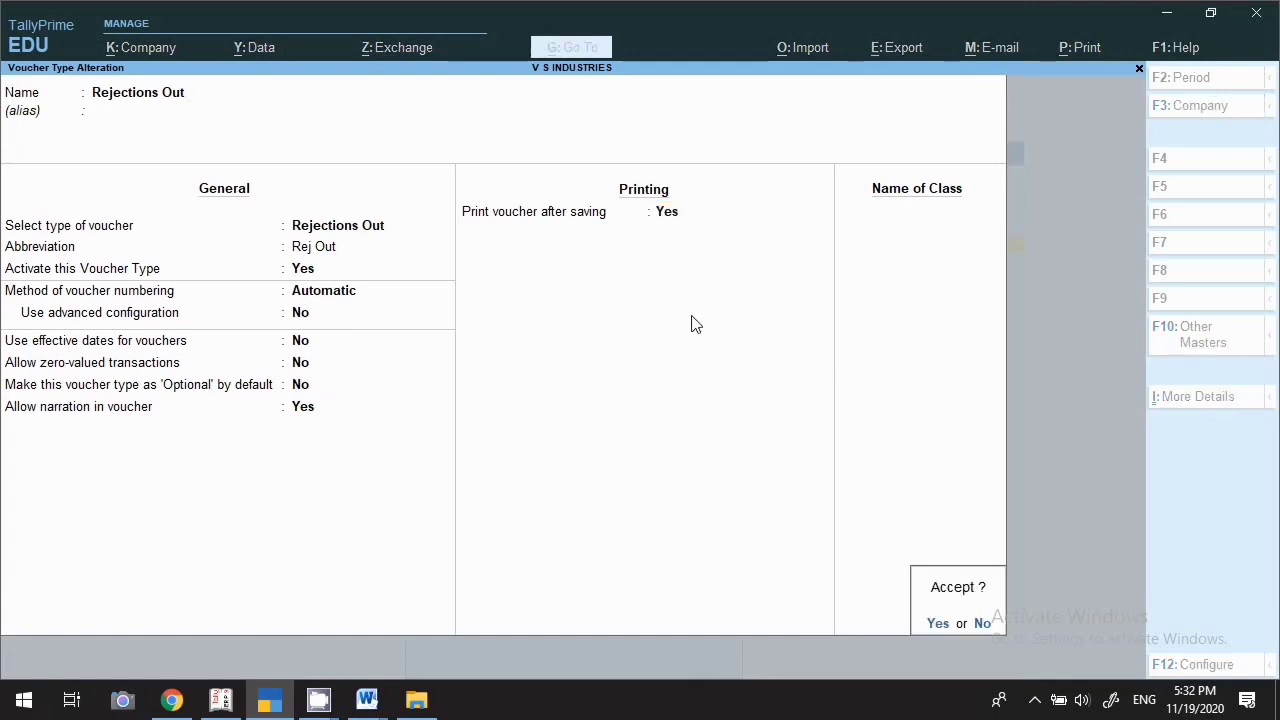
key("Return")
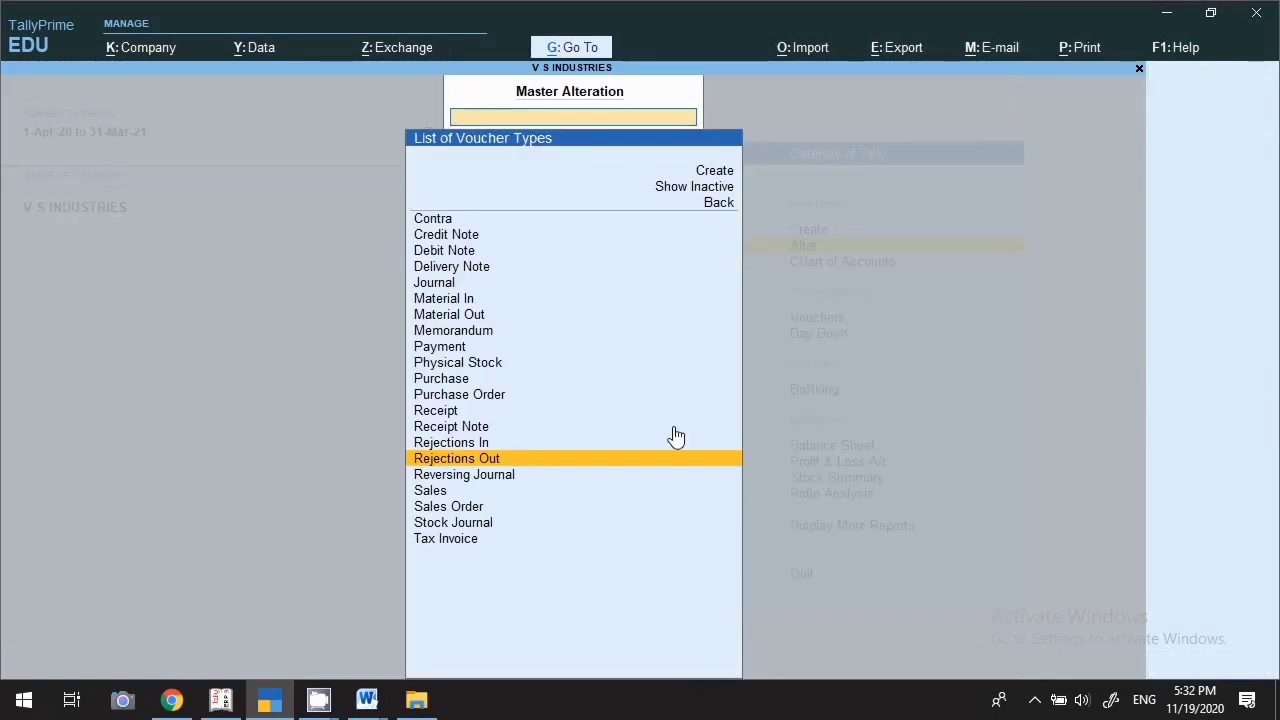
Review the stock group list, opening the Aggerbathies group, then the stock category list
key("Down")
key("Down")
key("Down")
key("Down")
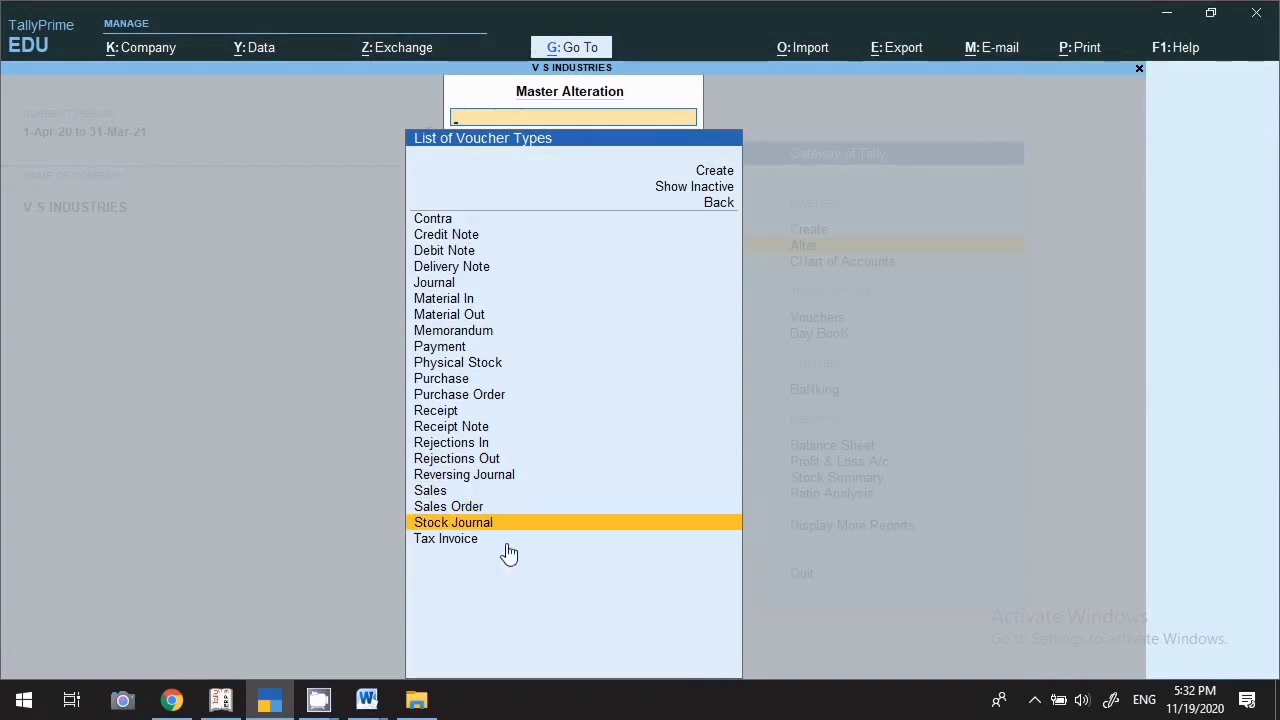
key("Escape")
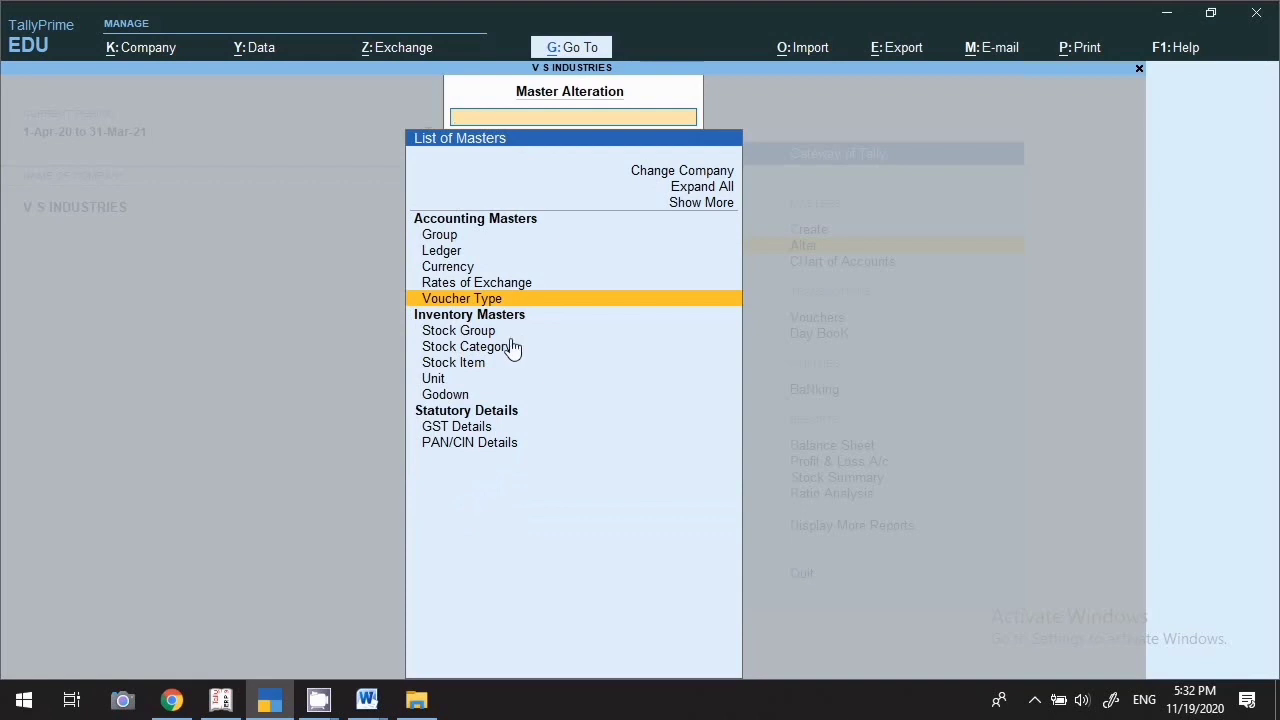
key("Down")
key("Down")
key("Return")
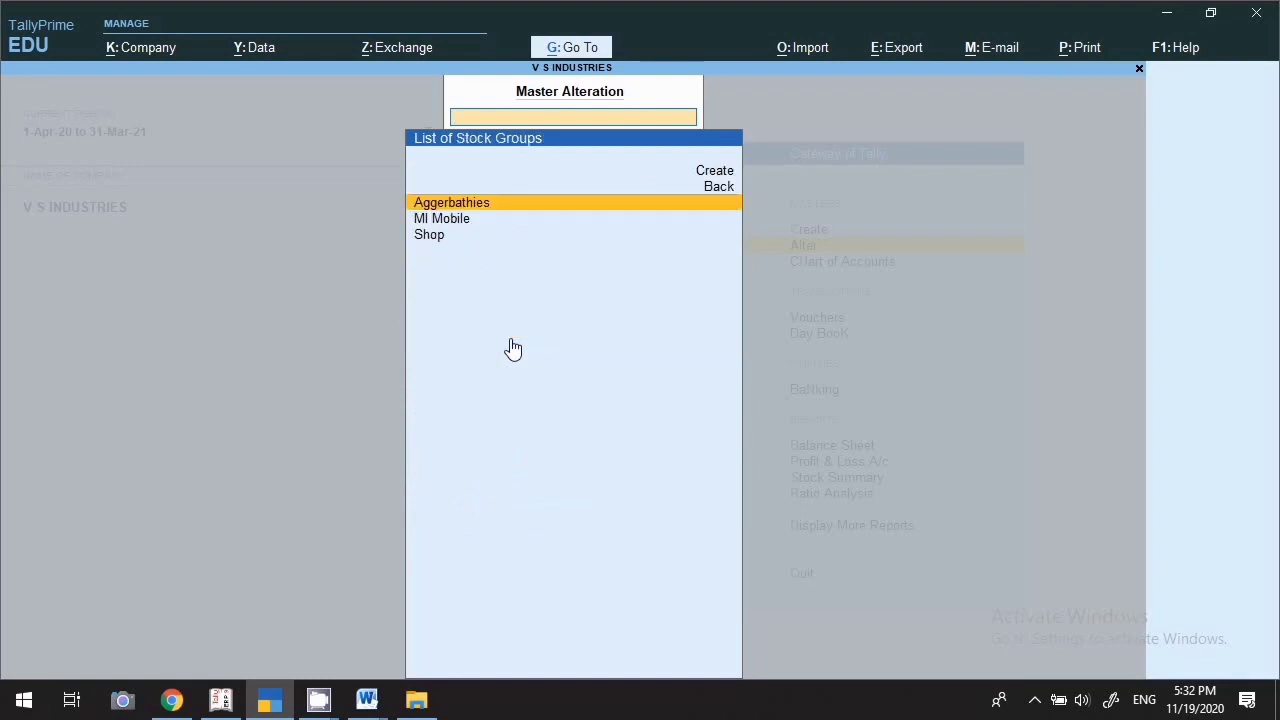
key("Escape")
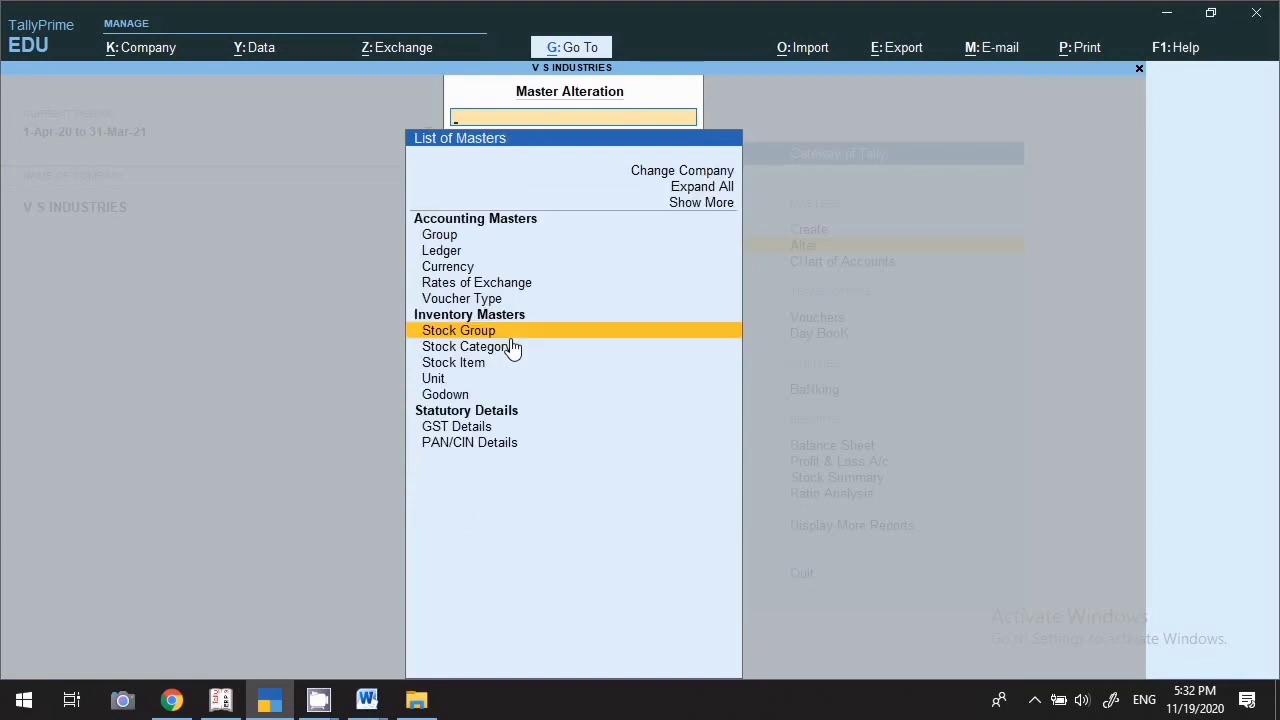
left_click(462, 328)
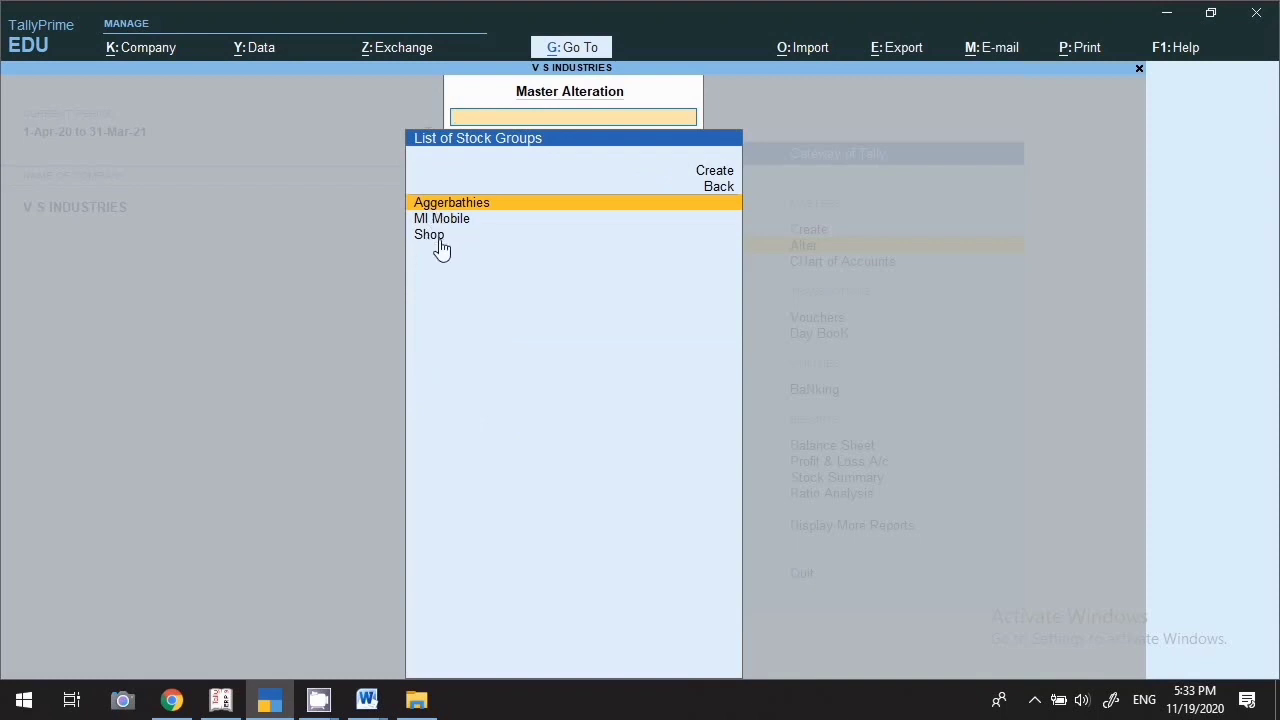
key("Return")
key("Escape")
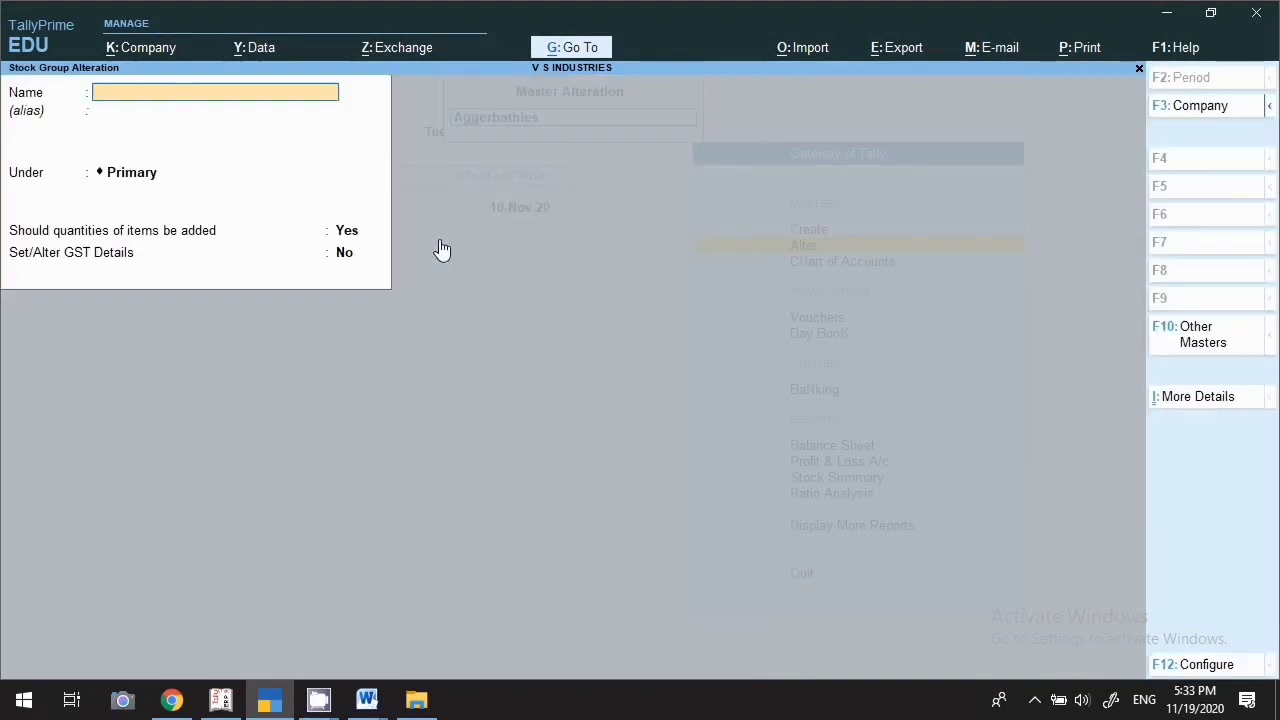
key("Escape")
key("Escape")
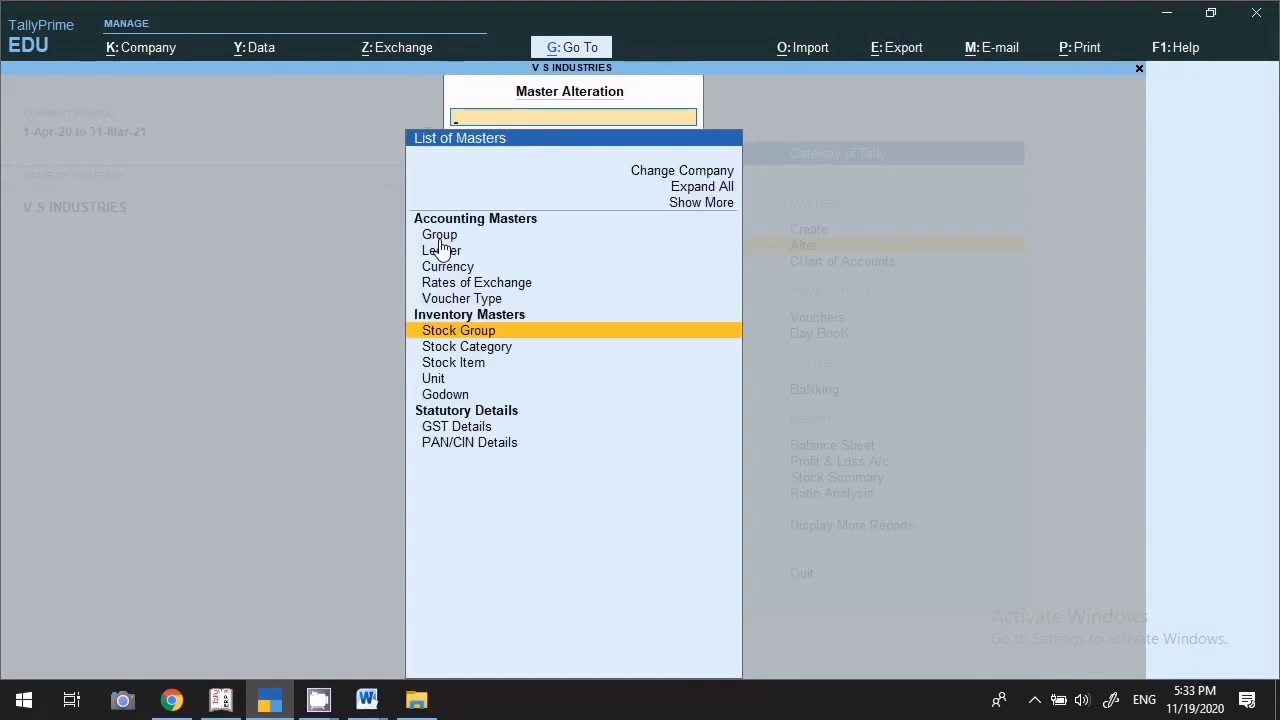
key("Down")
key("Return")
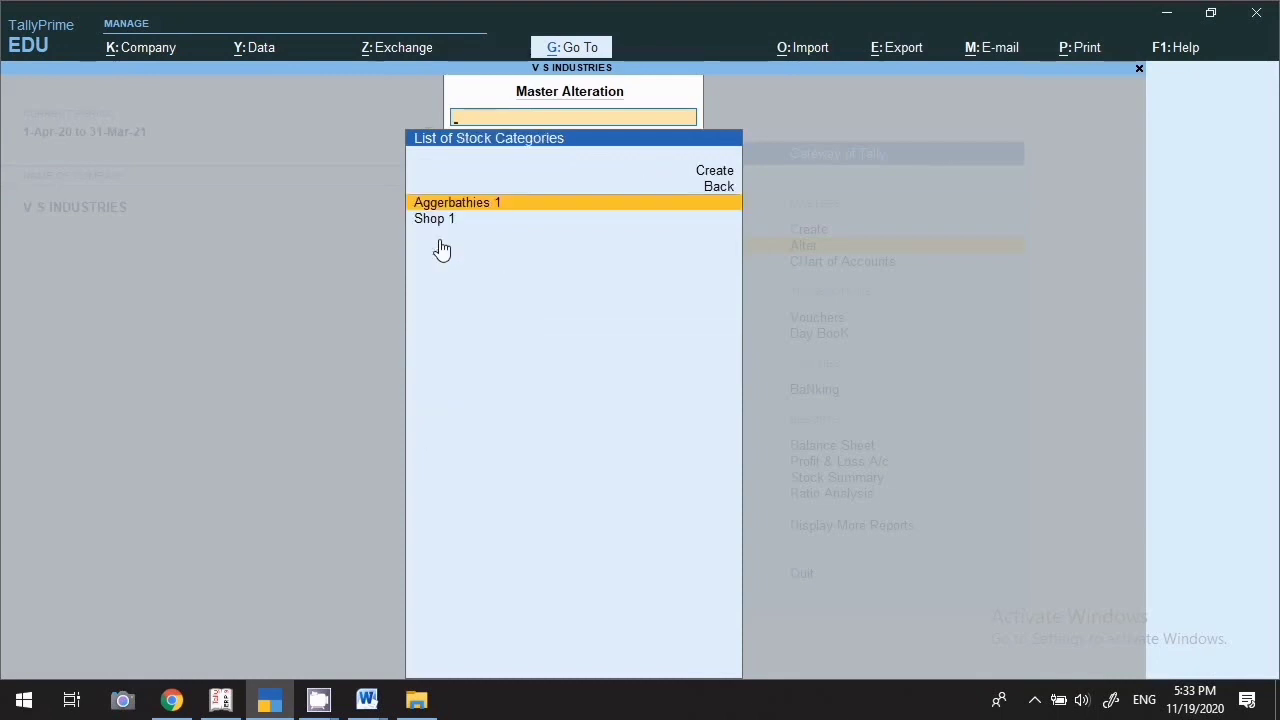
key("Escape")
Browse the stock item, unit and godown lists, then exit master alteration to Gateway of Tally
key("Down")
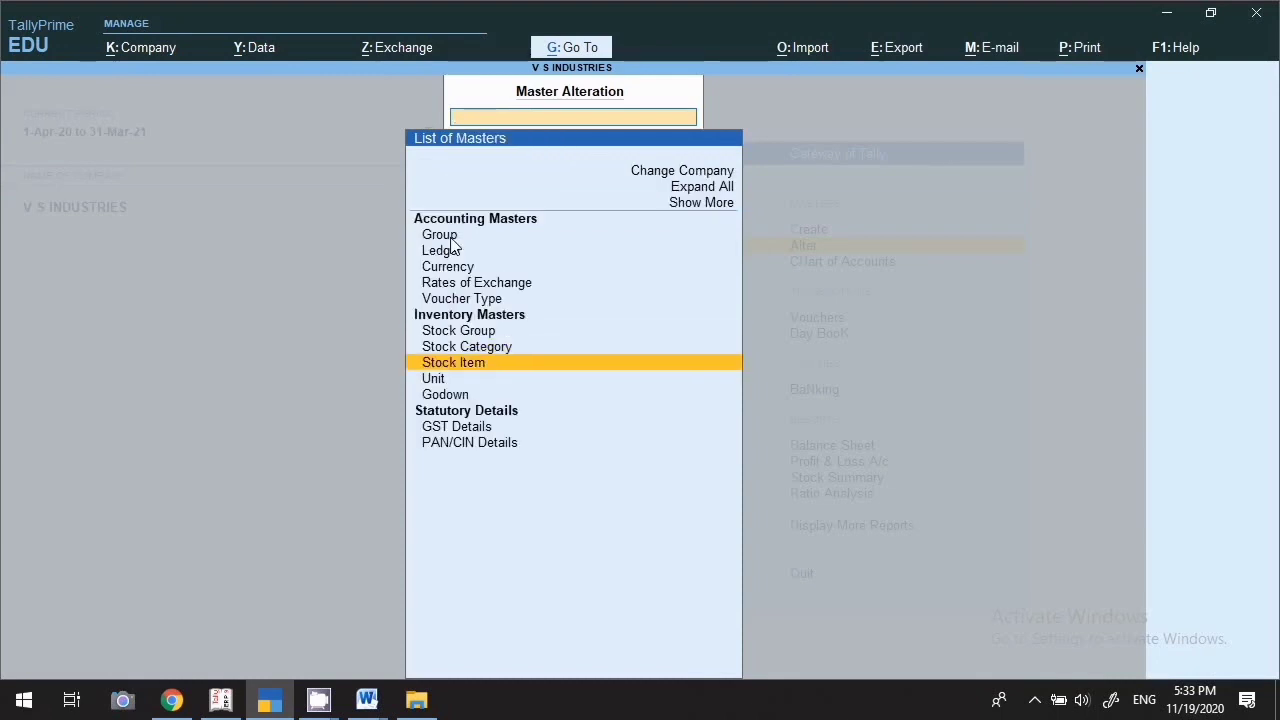
key("Return")
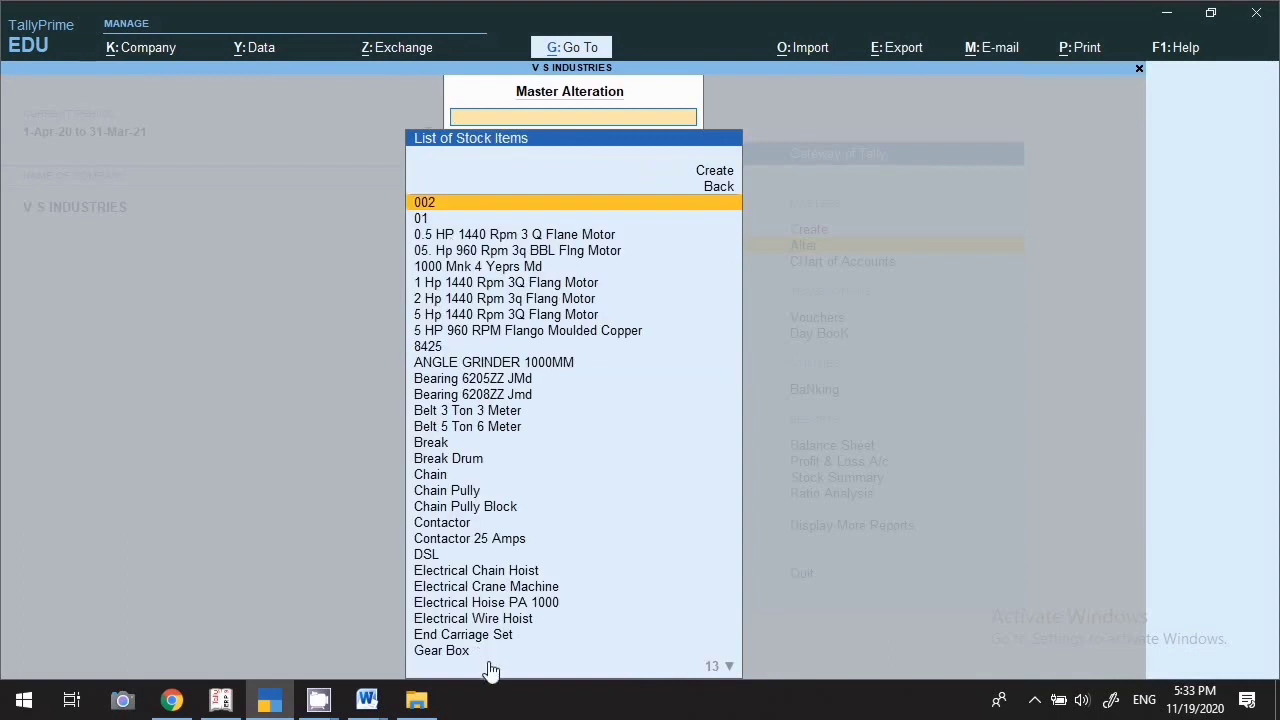
key("Down")
key("Down")
key("Down")
key("Down")
key("Down")
key("Down")
key("Down")
key("Down")
key("Down")
key("Down")
key("Down")
key("Down")
key("Down")
key("Down")
key("Down")
key("Down")
key("Down")
key("Down")
key("Down")
key("Down")
key("Down")
key("Down")
key("Down")
key("Down")
key("Down")
key("Down")
key("Down")
key("Down")
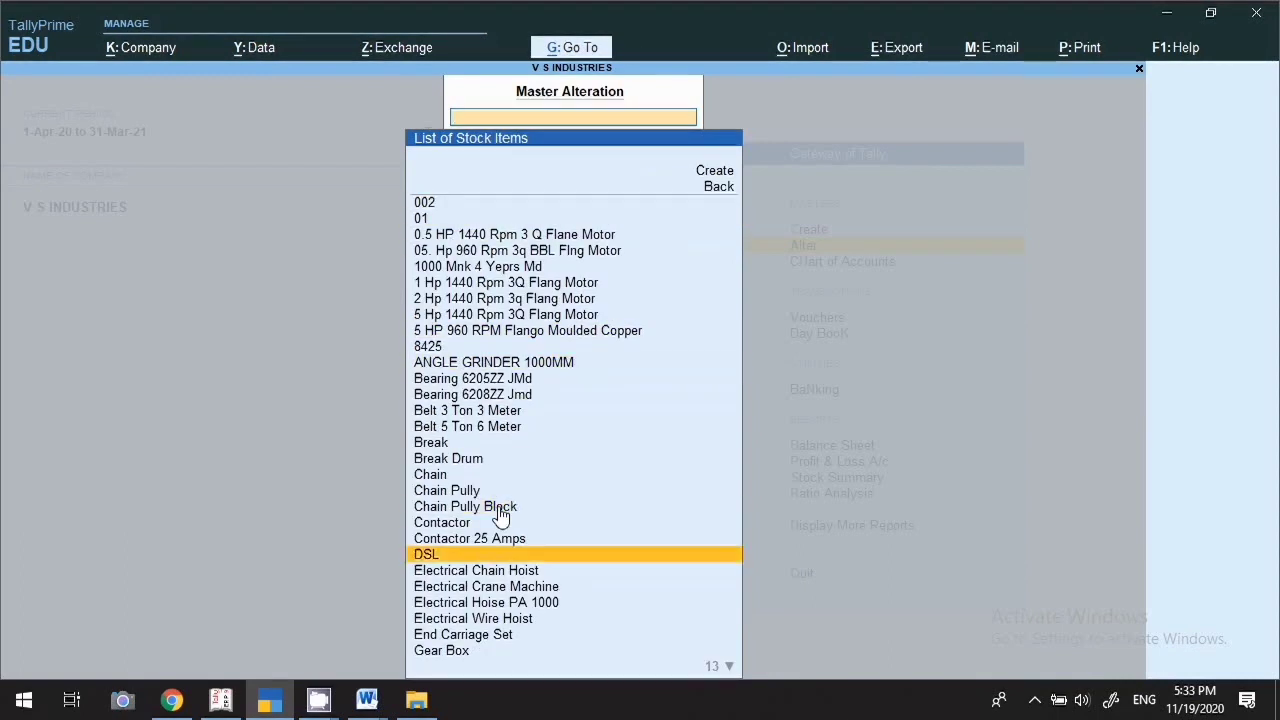
key("Escape")
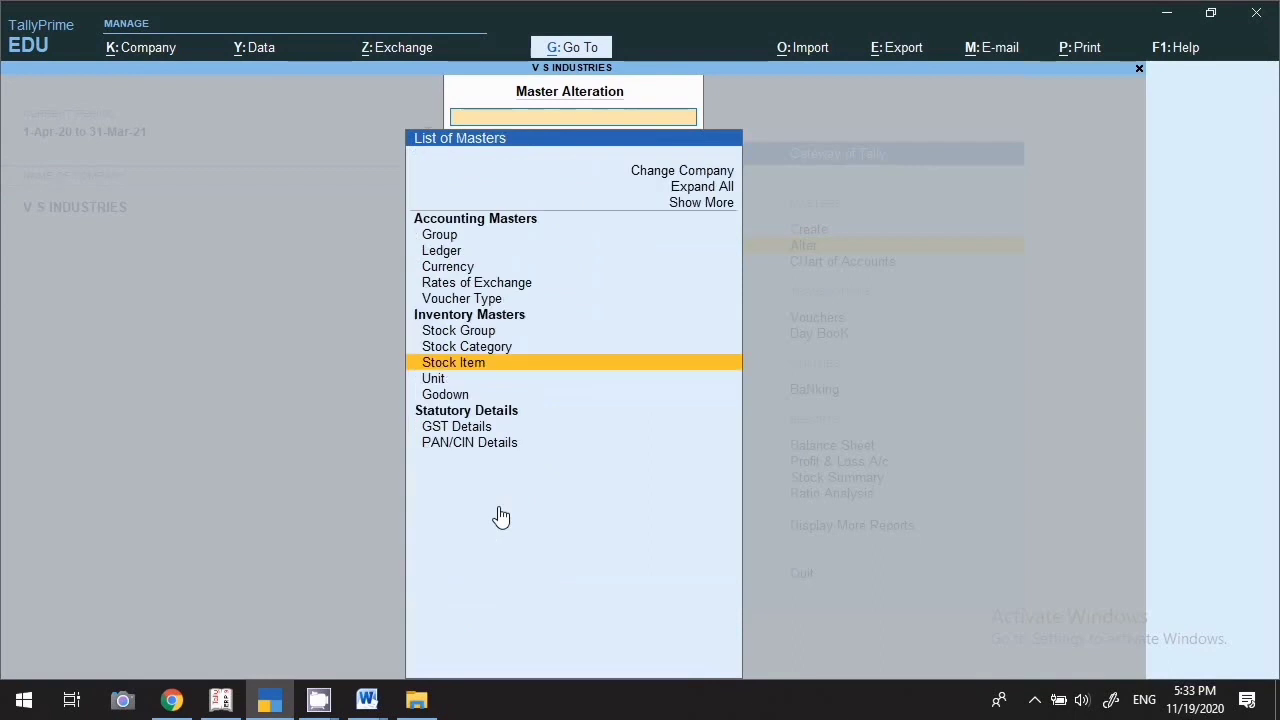
key("Down")
key("Return")
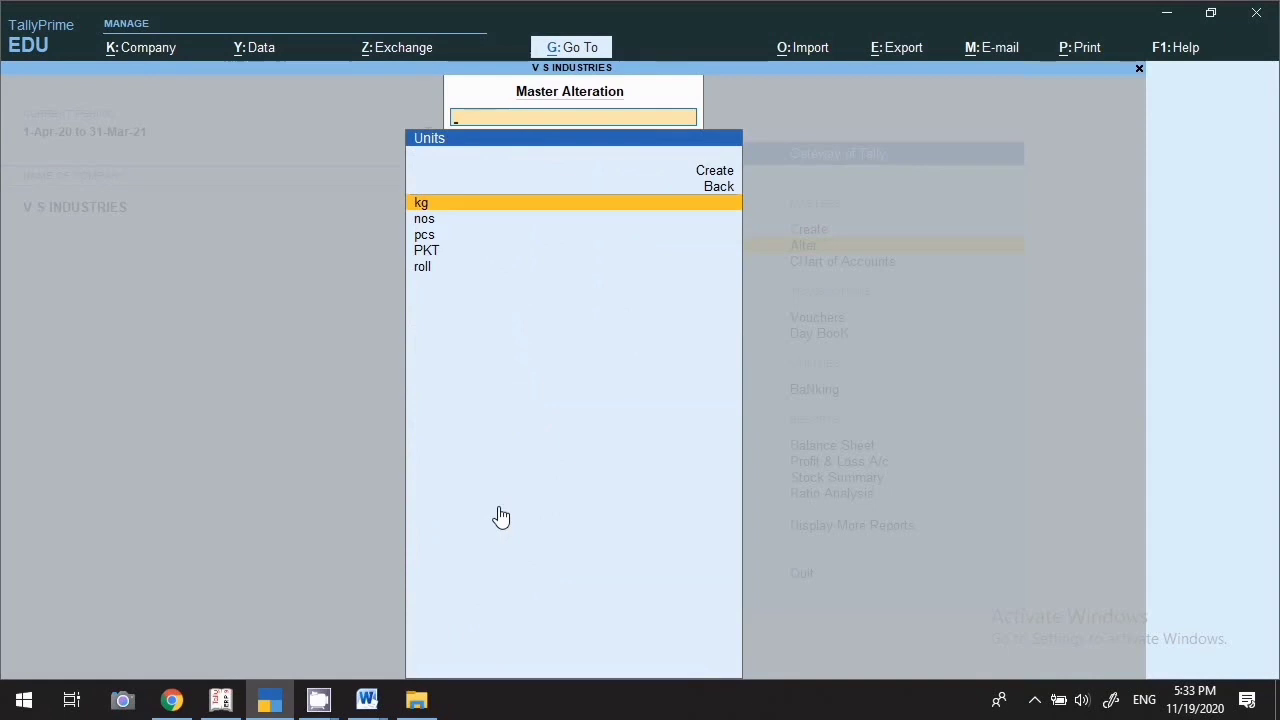
key("Down")
key("Down")
key("Escape")
key("Down")
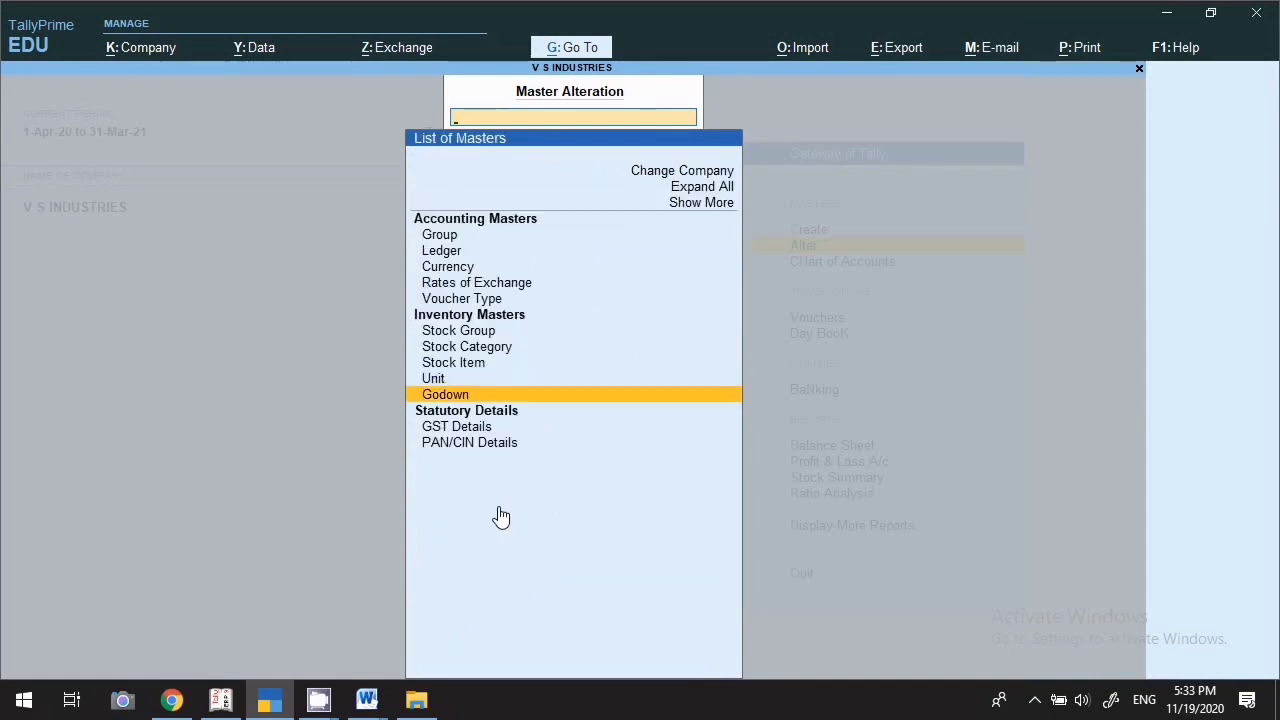
key("Return")
key("Down")
key("Down")
key("Down")
key("Escape")
key("Down")
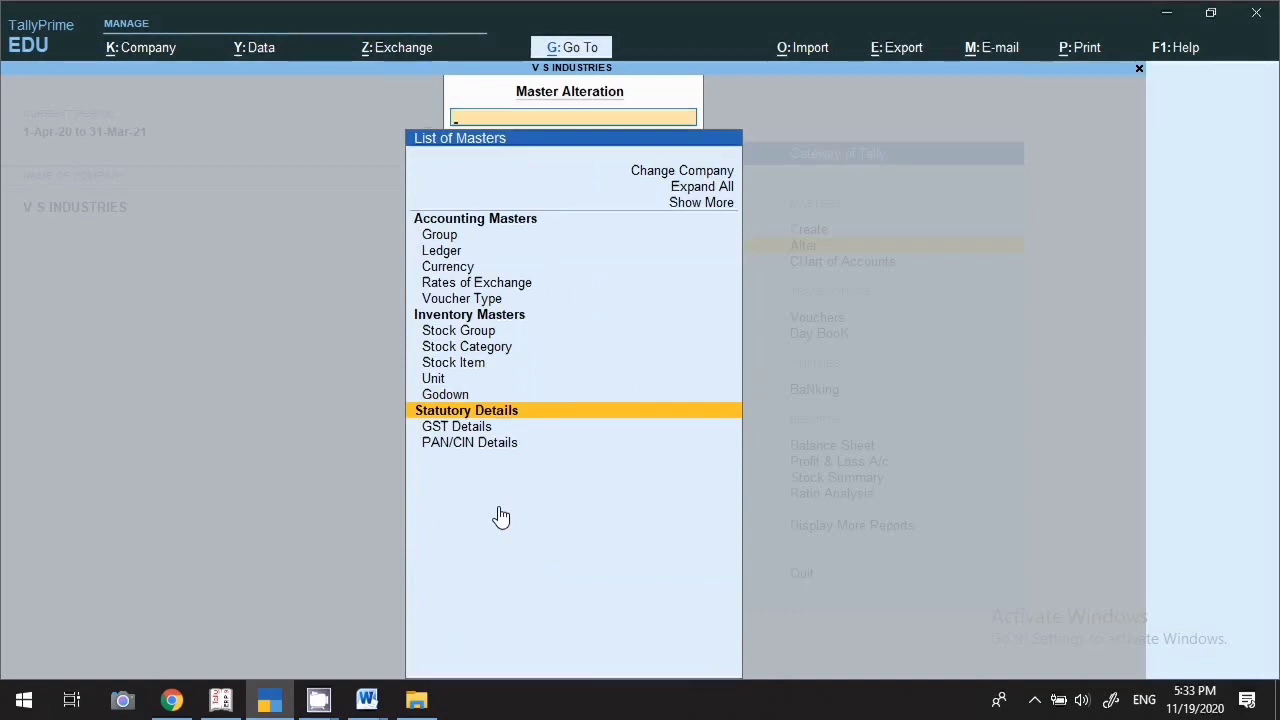
key("Escape")
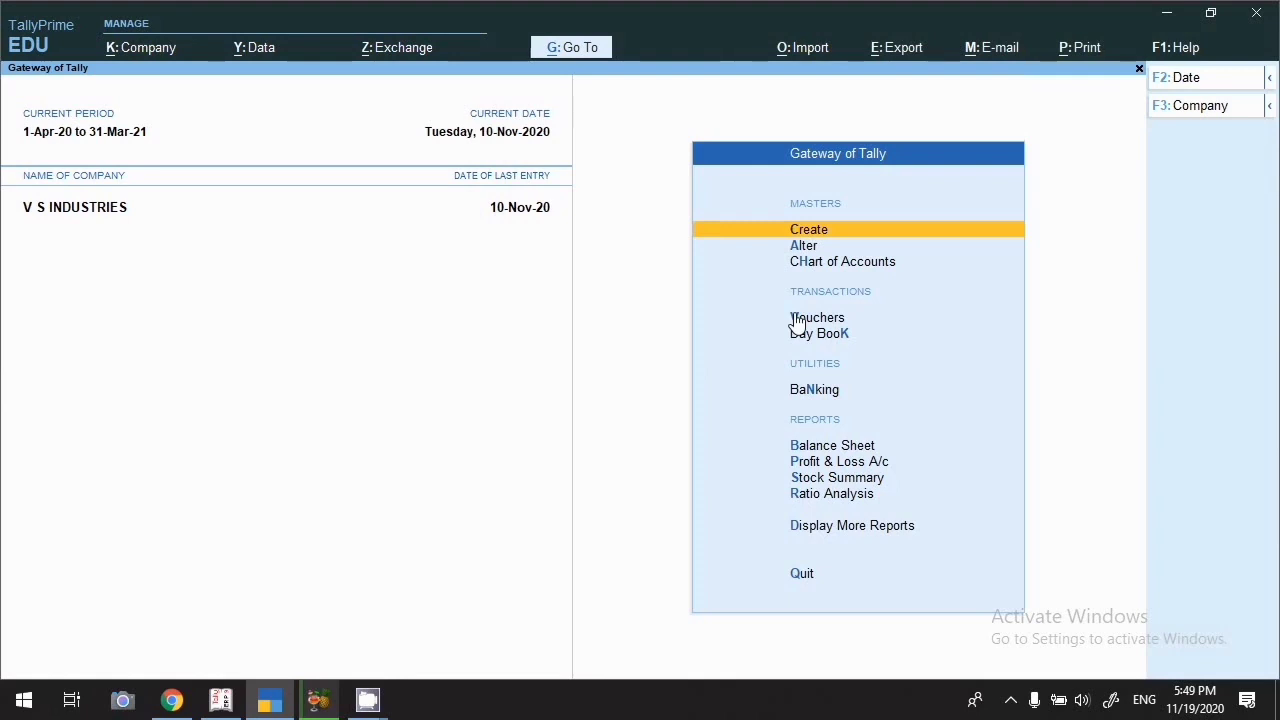
In voucher entry, cycle through Contra, Payment, Receipt and Journal, then call up the Sales type list
left_click(812, 319)
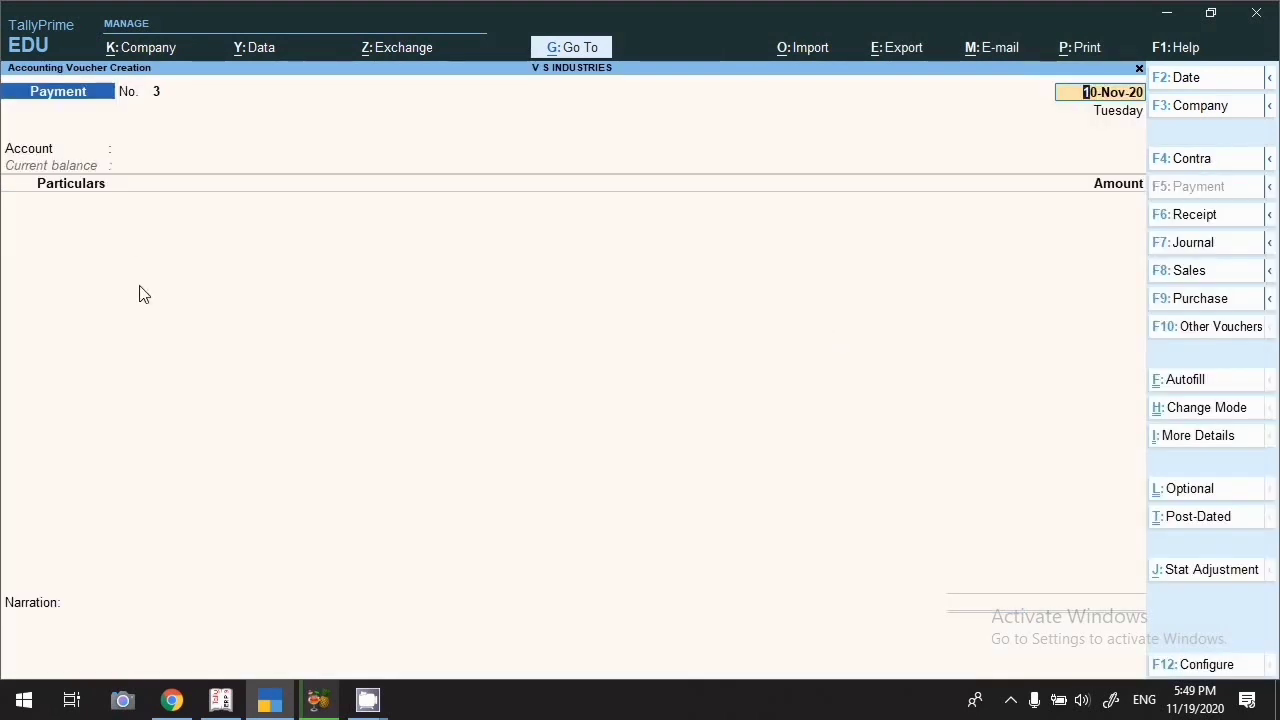
left_click(1185, 160)
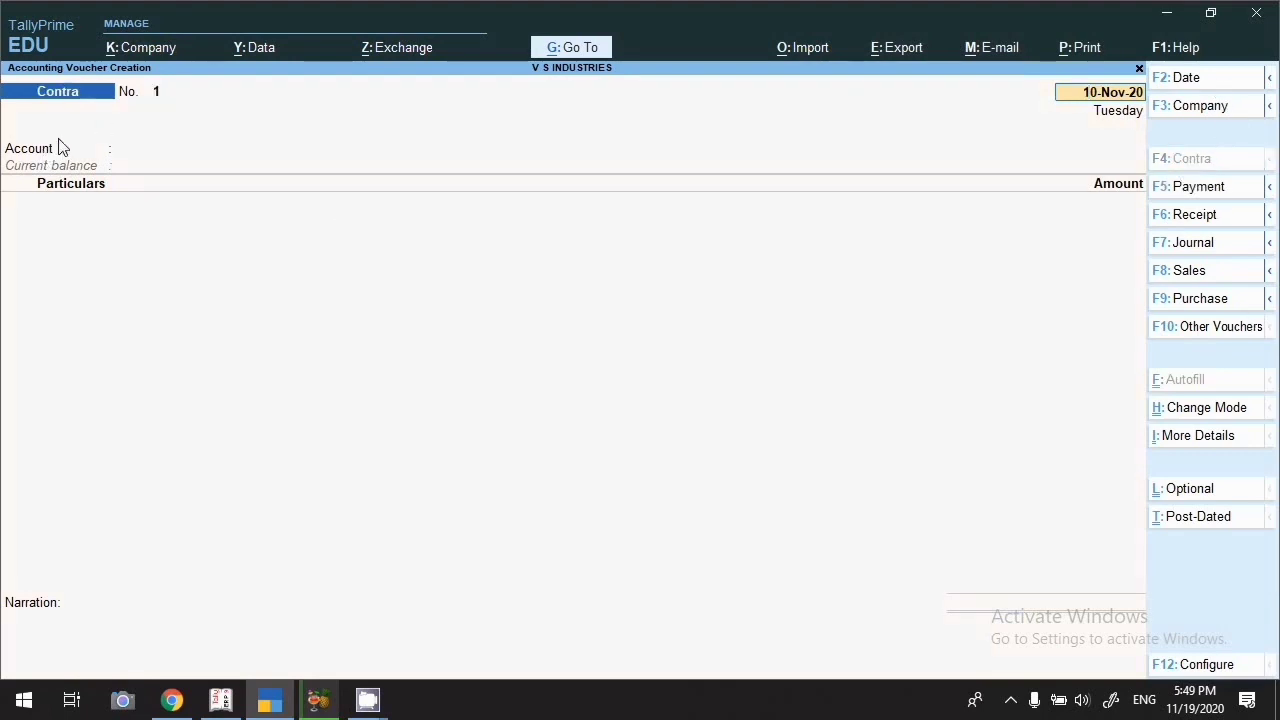
left_click(1205, 190)
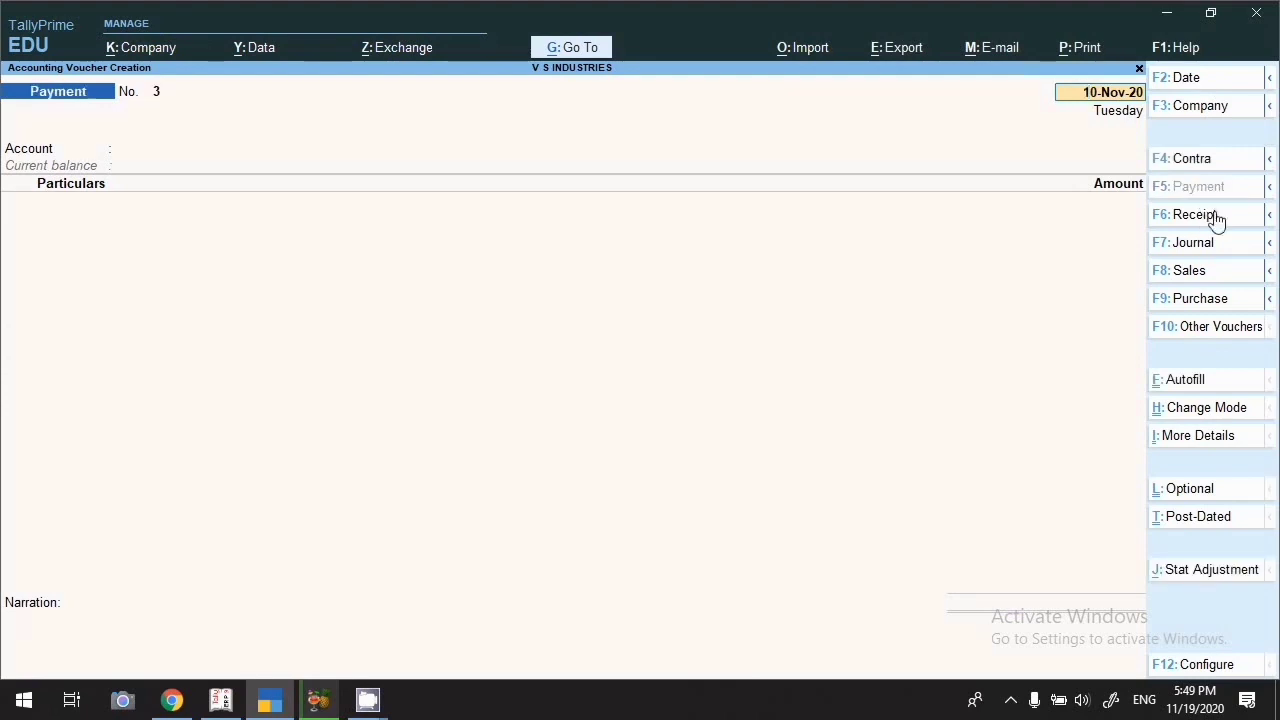
left_click(1225, 228)
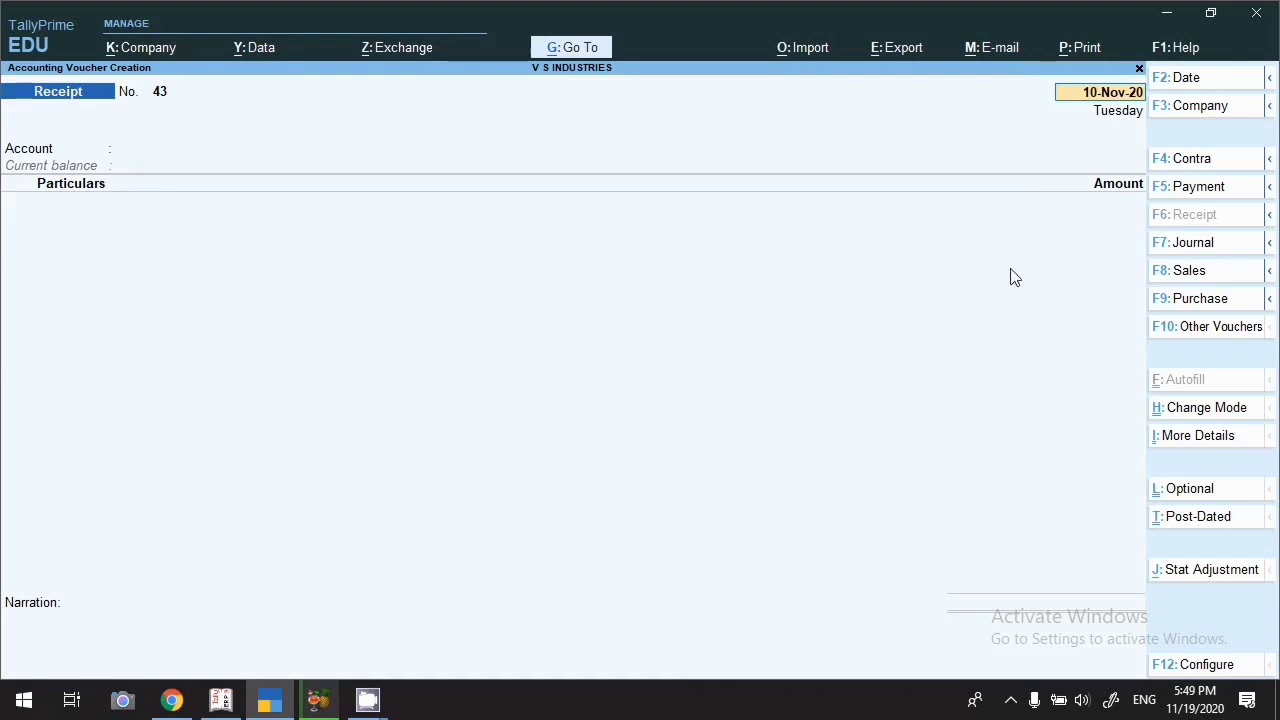
left_click(1191, 245)
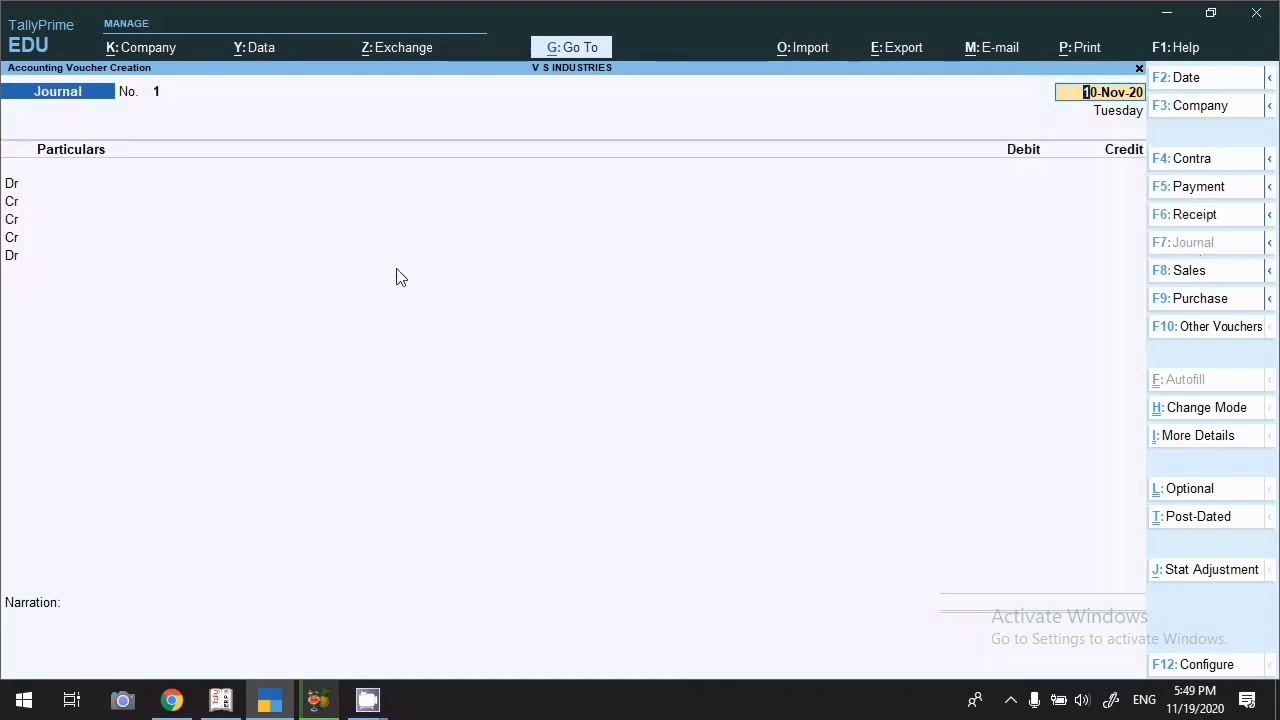
left_click(1222, 271)
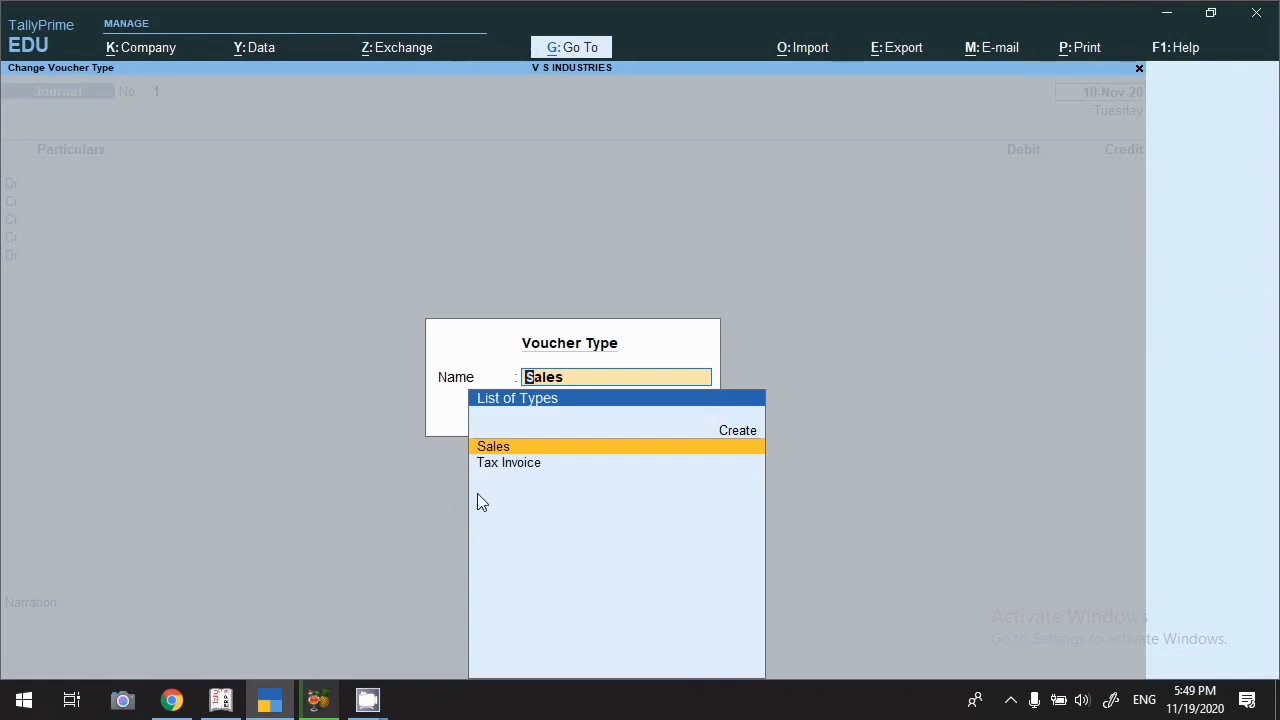
Accept Sales to start voucher No. 1 and bring up the Change Voucher Mode list
key("Return")
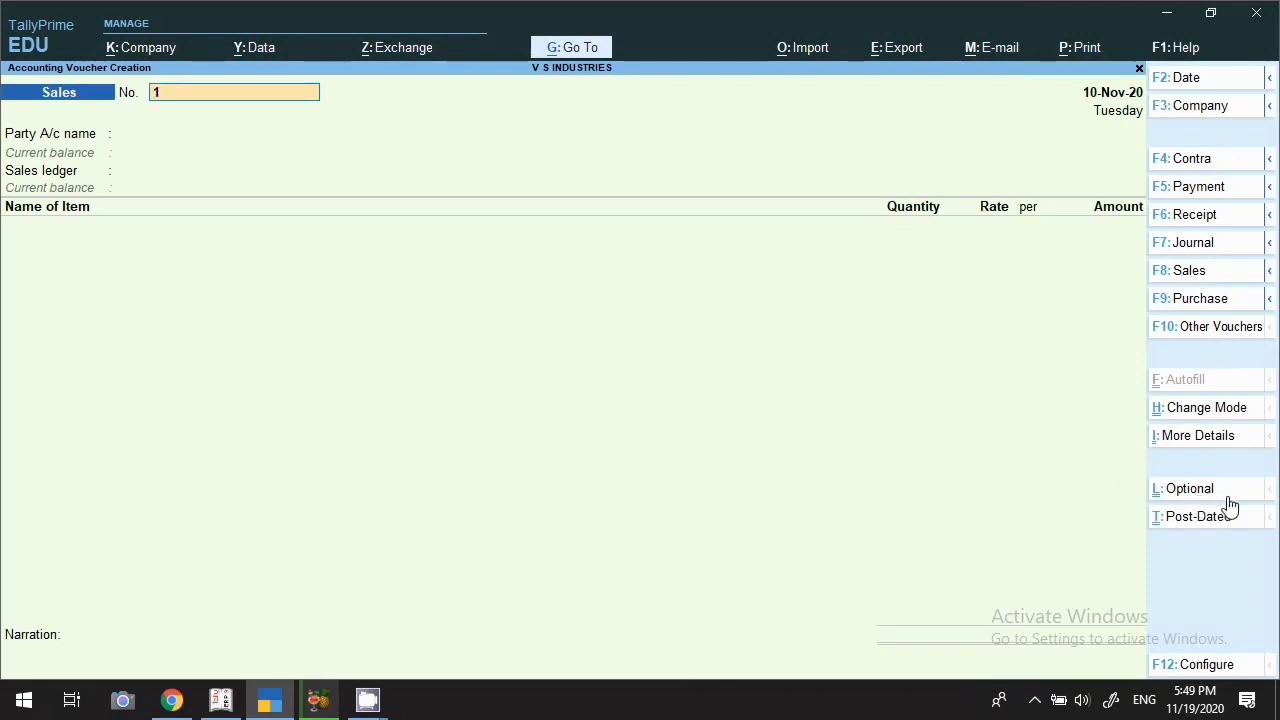
left_click(1187, 418)
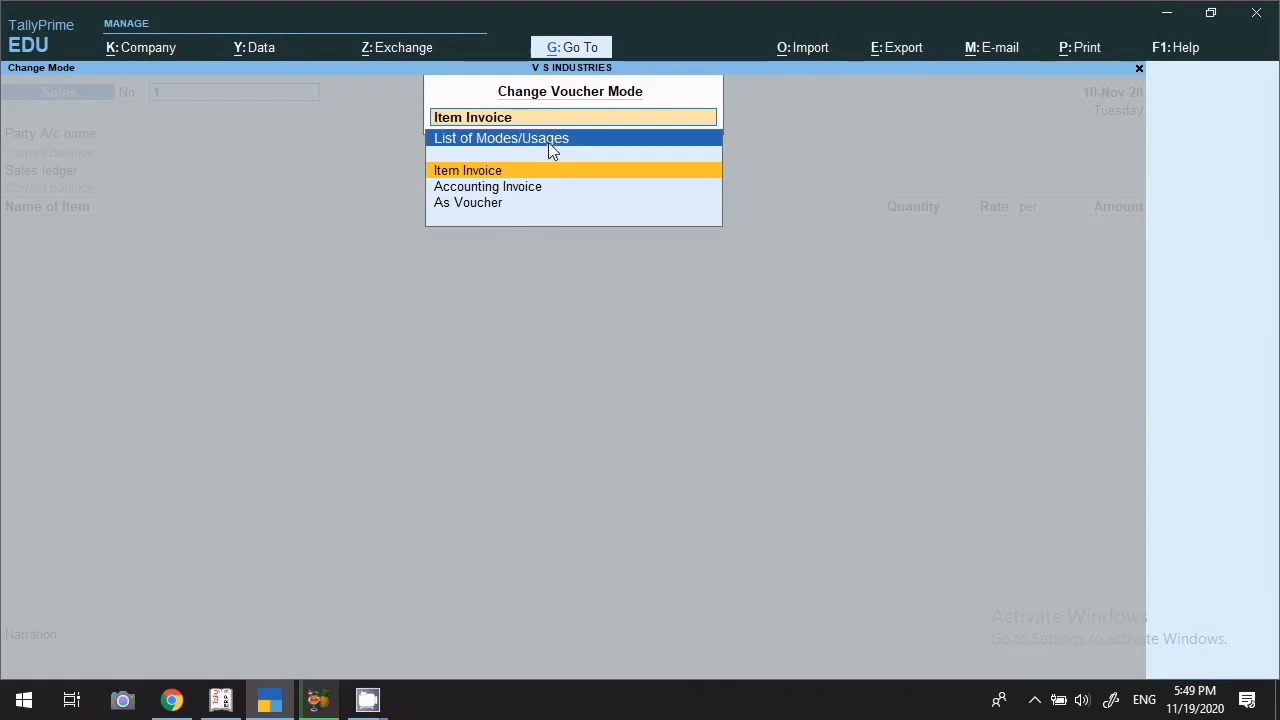
Try the Sales voucher in Item Invoice and Accounting Invoice modes, finally settling on As Voucher
left_click(490, 186)
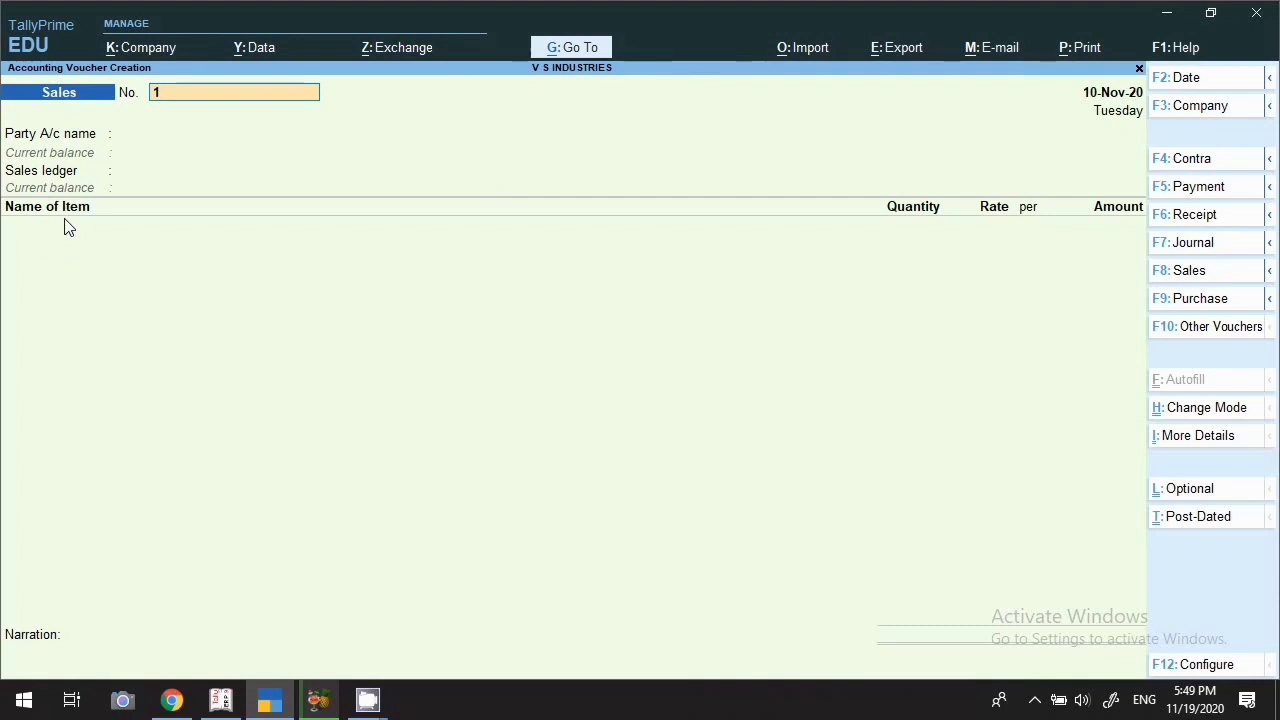
left_click(1193, 418)
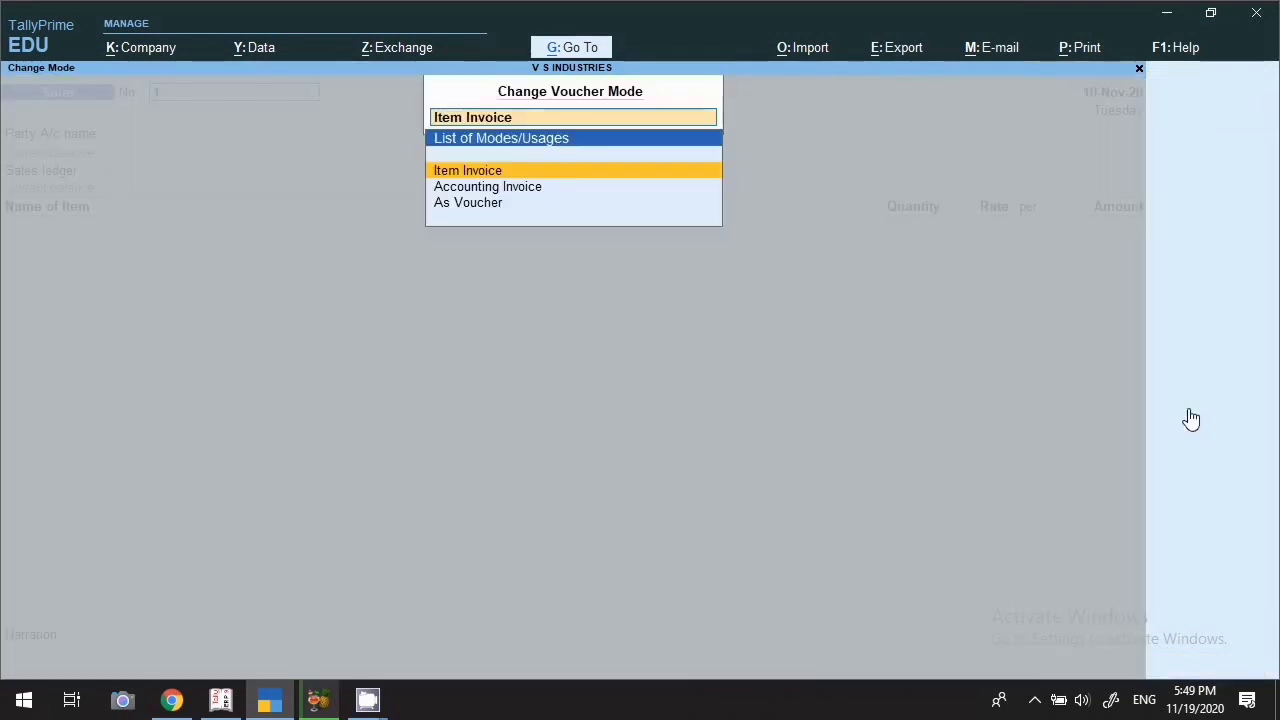
key("Down")
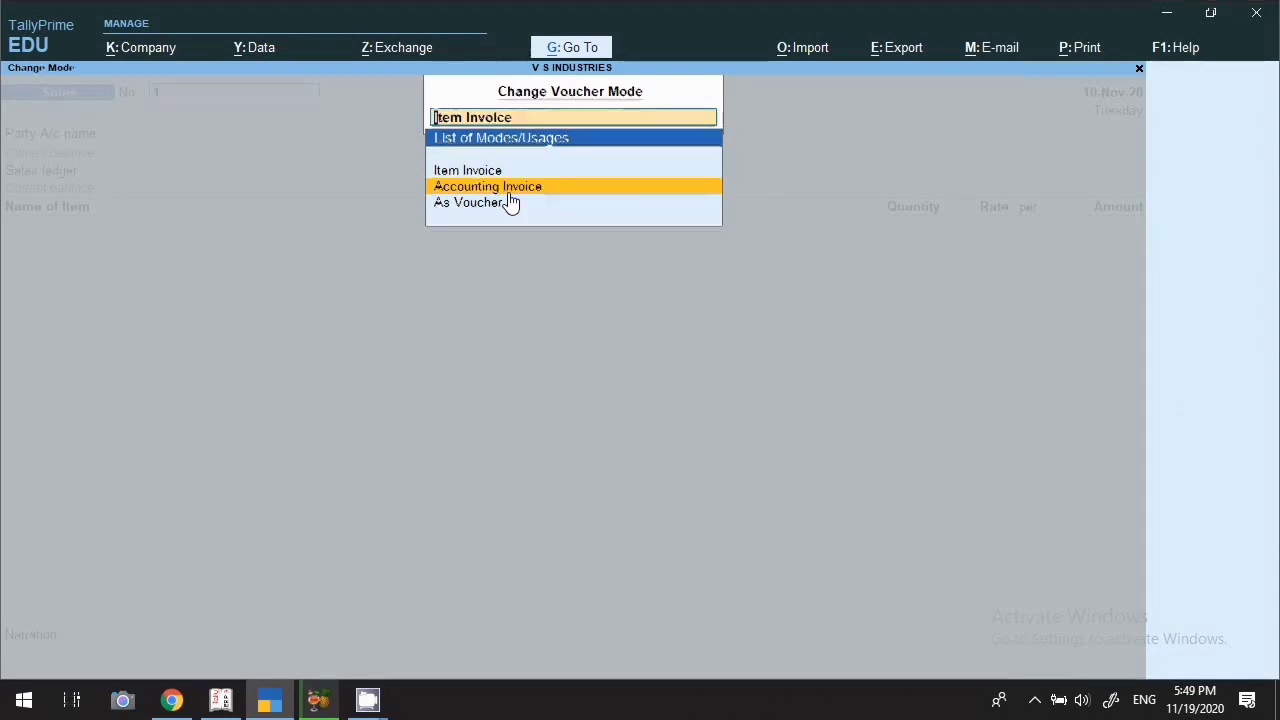
key("Return")
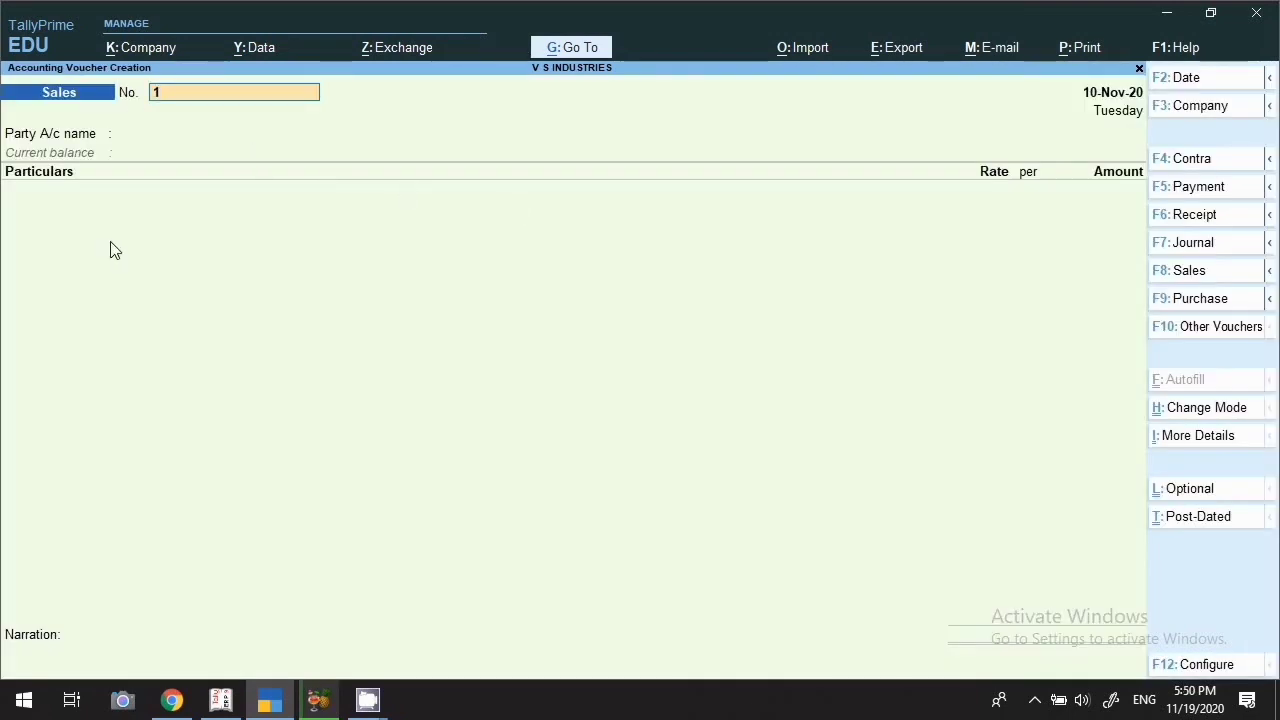
left_click(1206, 410)
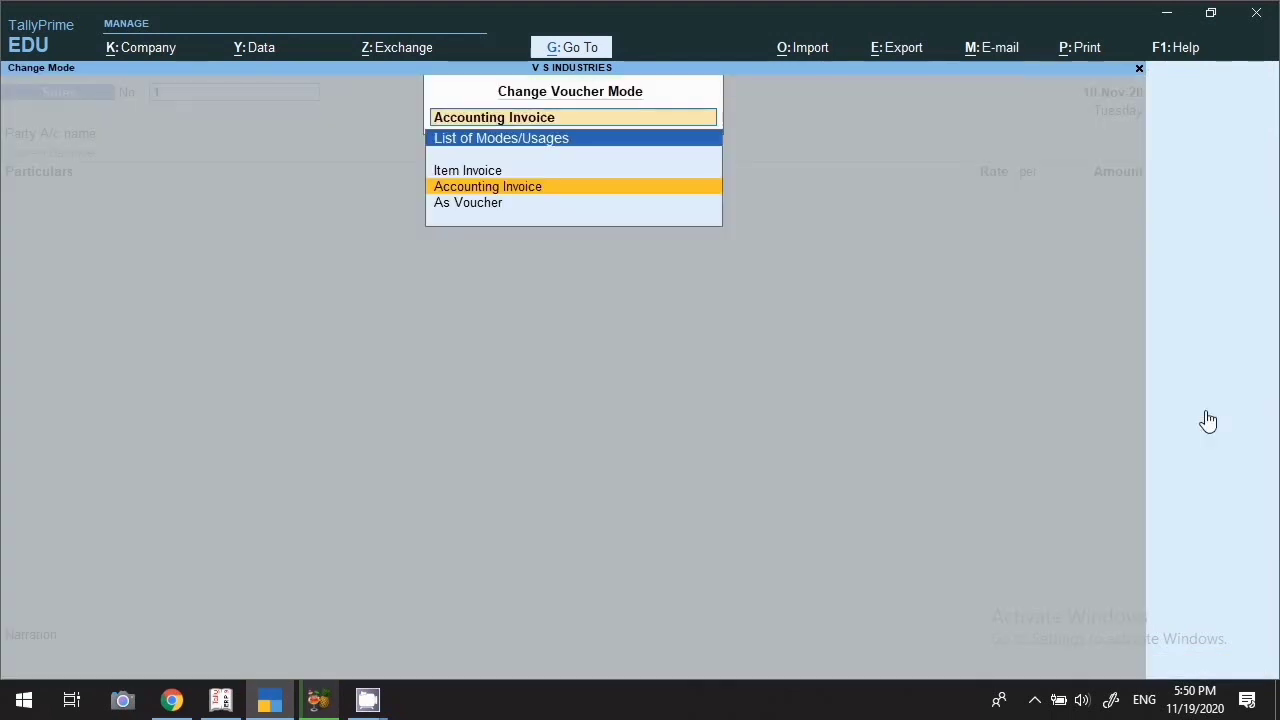
key("Down")
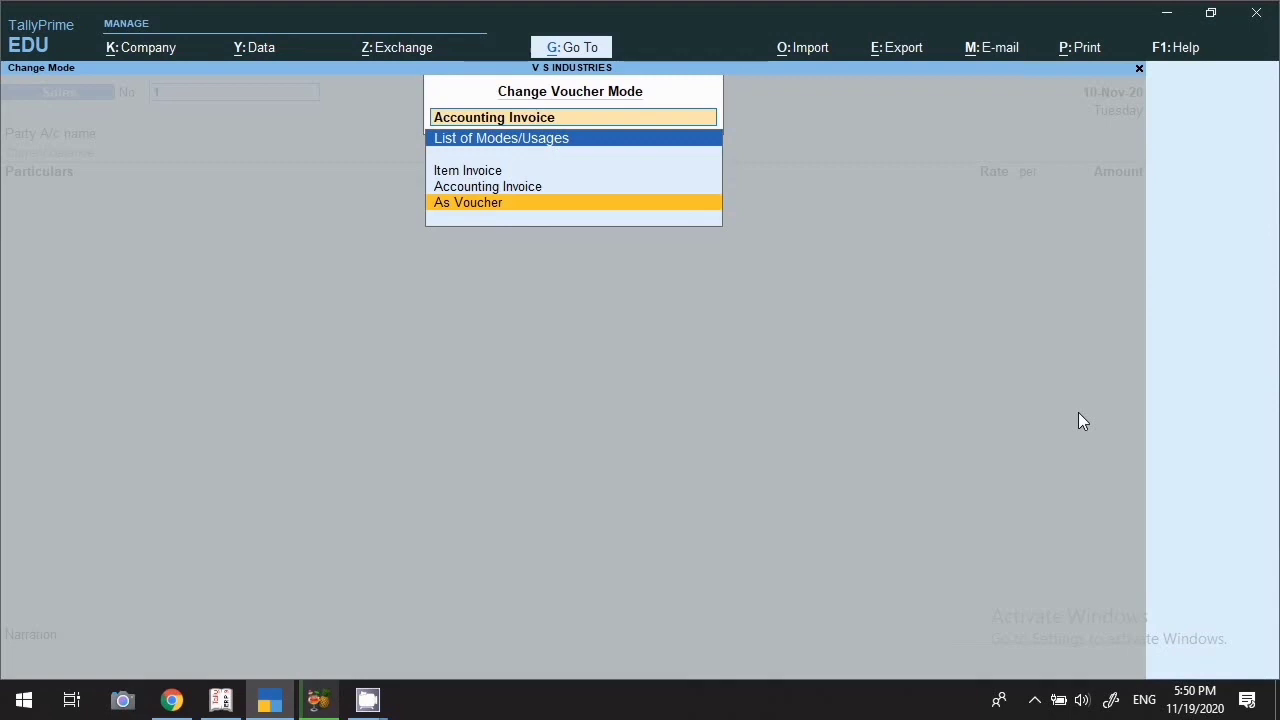
key("Return")
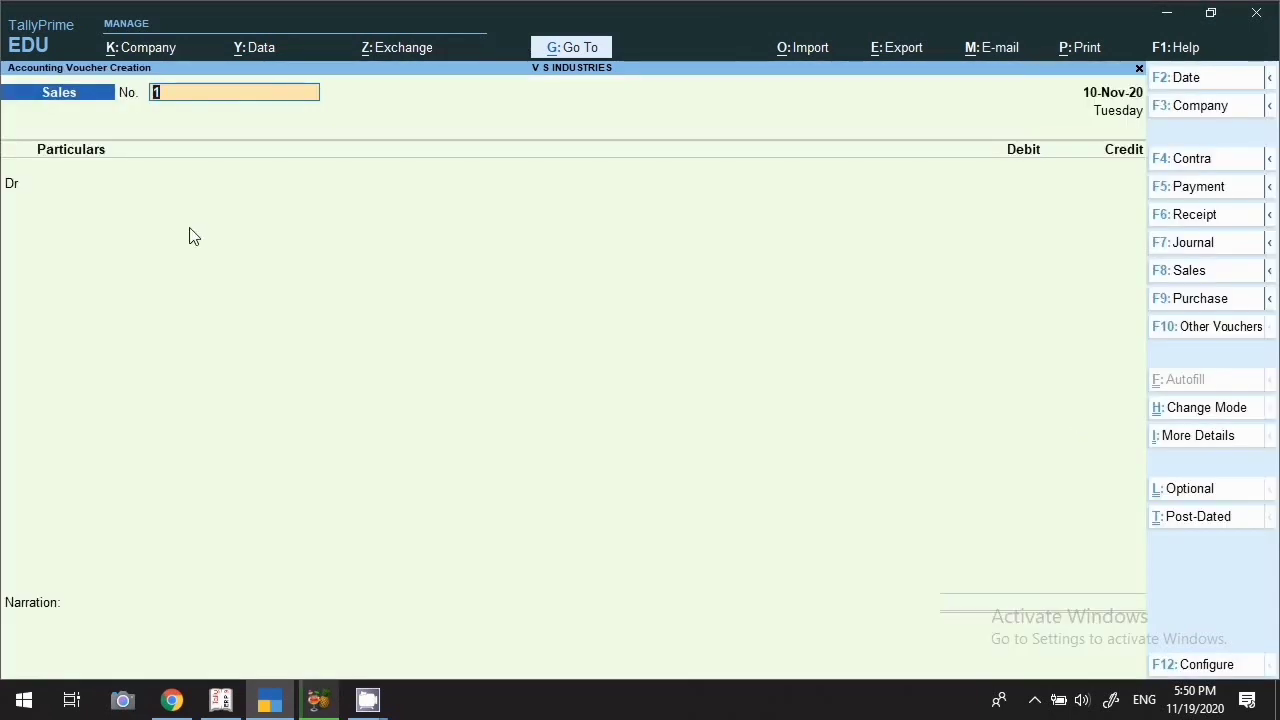
left_click(1193, 445)
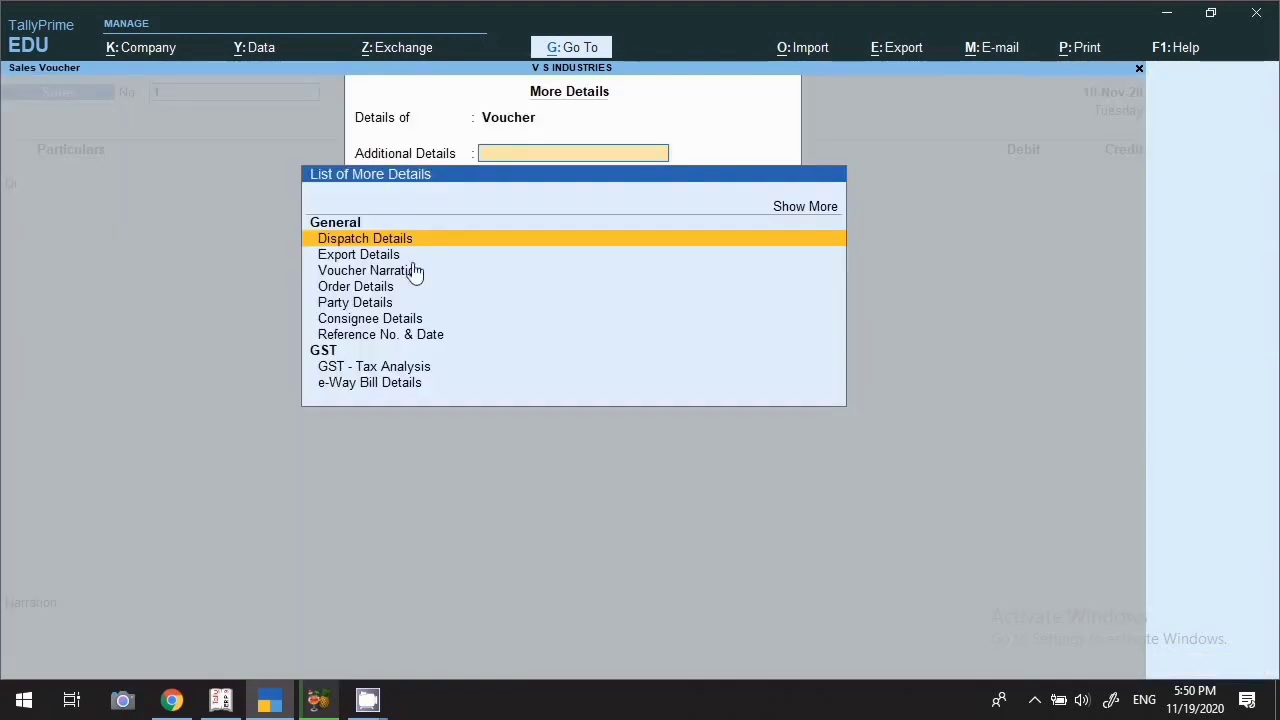
left_click(380, 369)
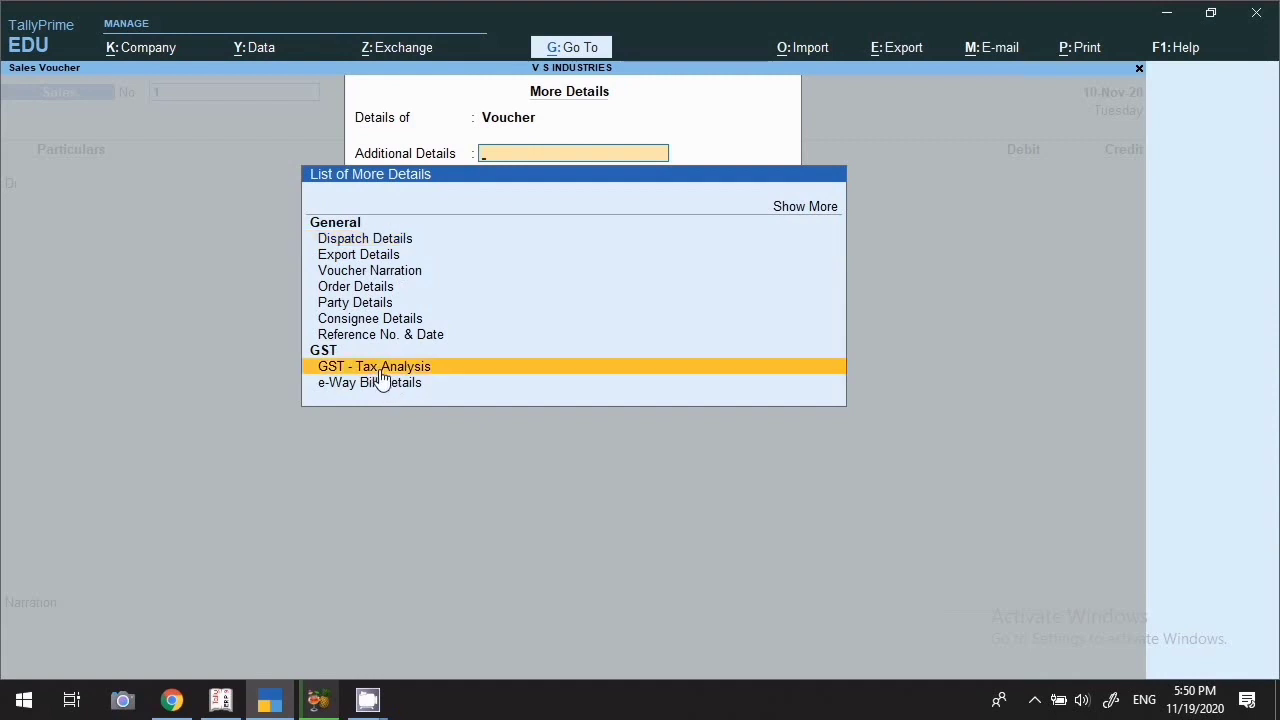
key("Return")
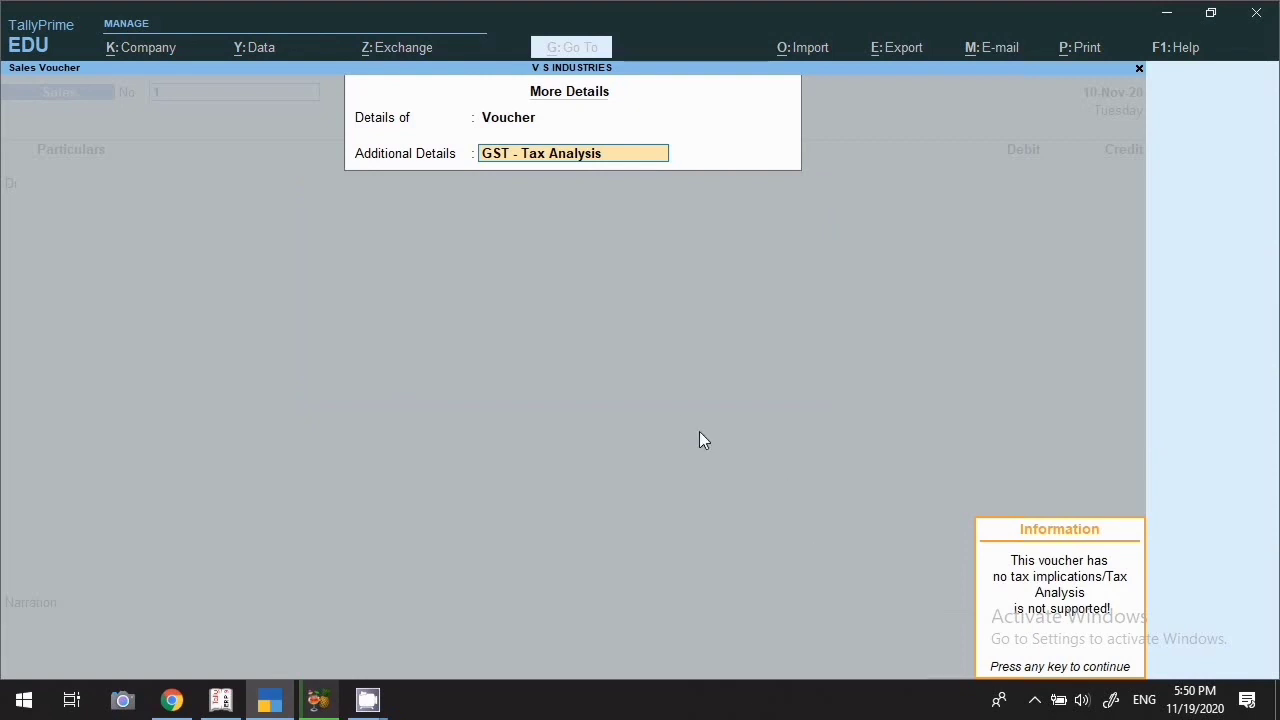
key("Escape")
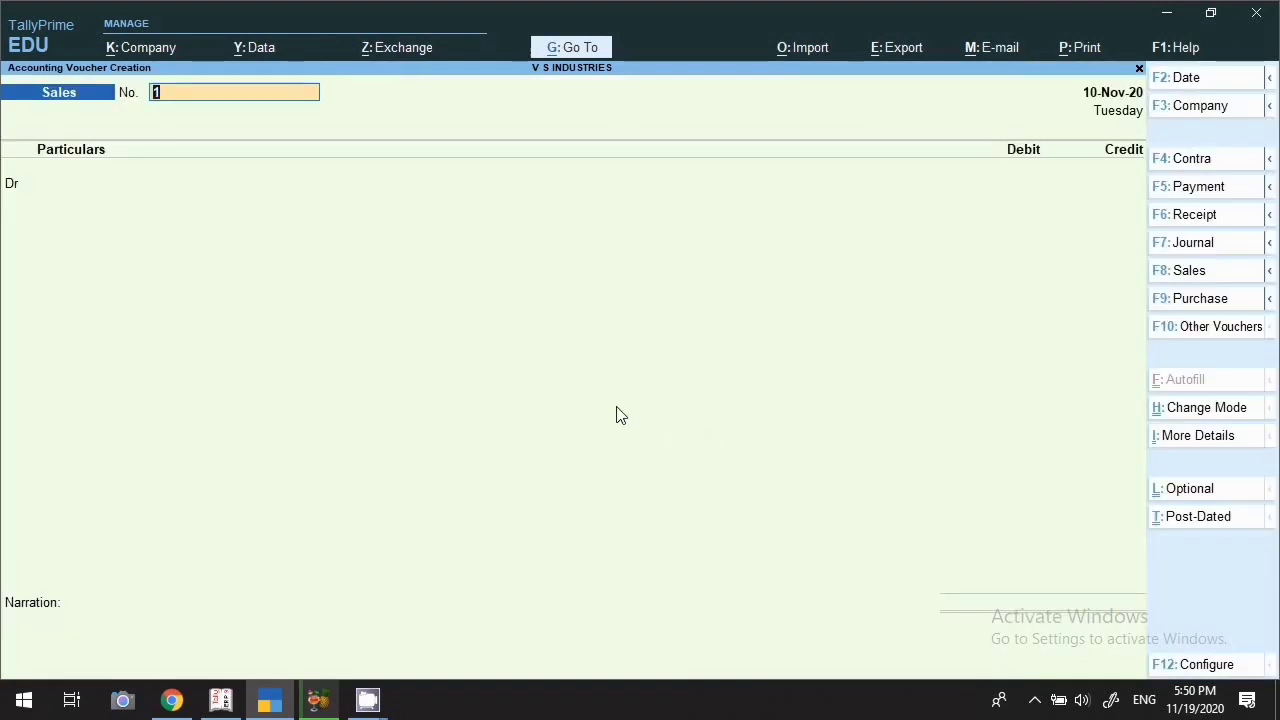
left_click(1179, 445)
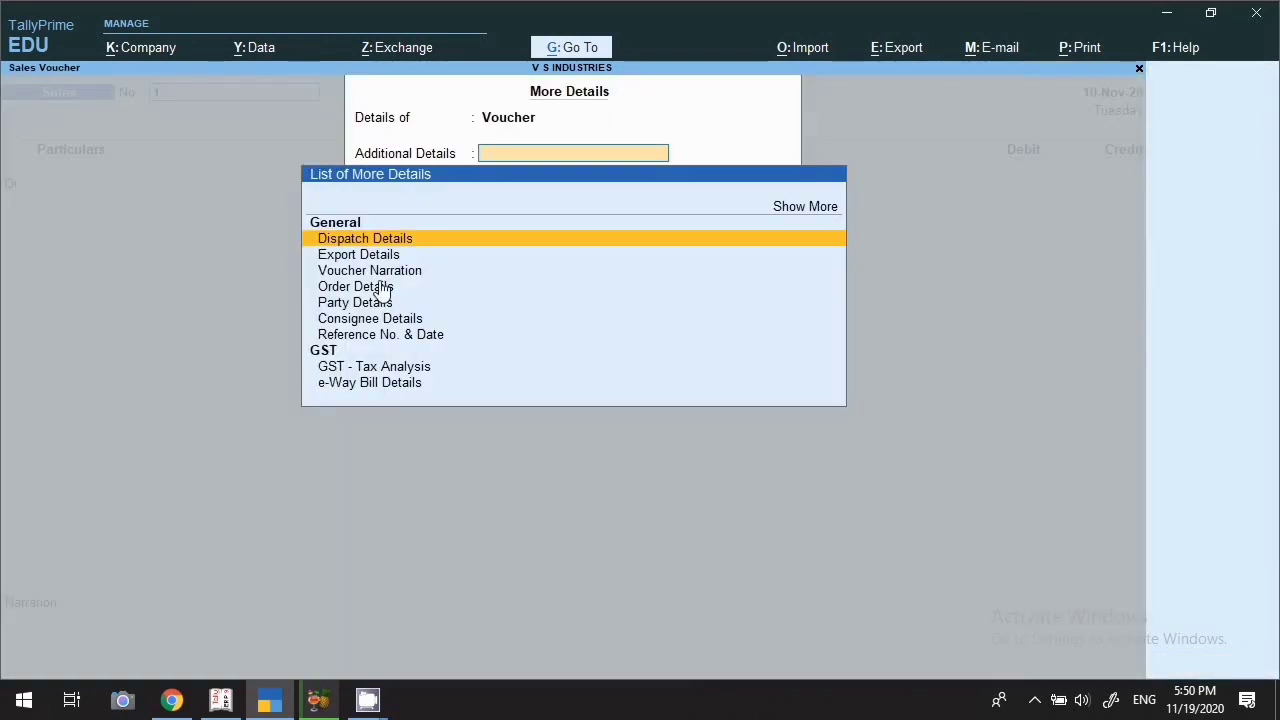
left_click(328, 390)
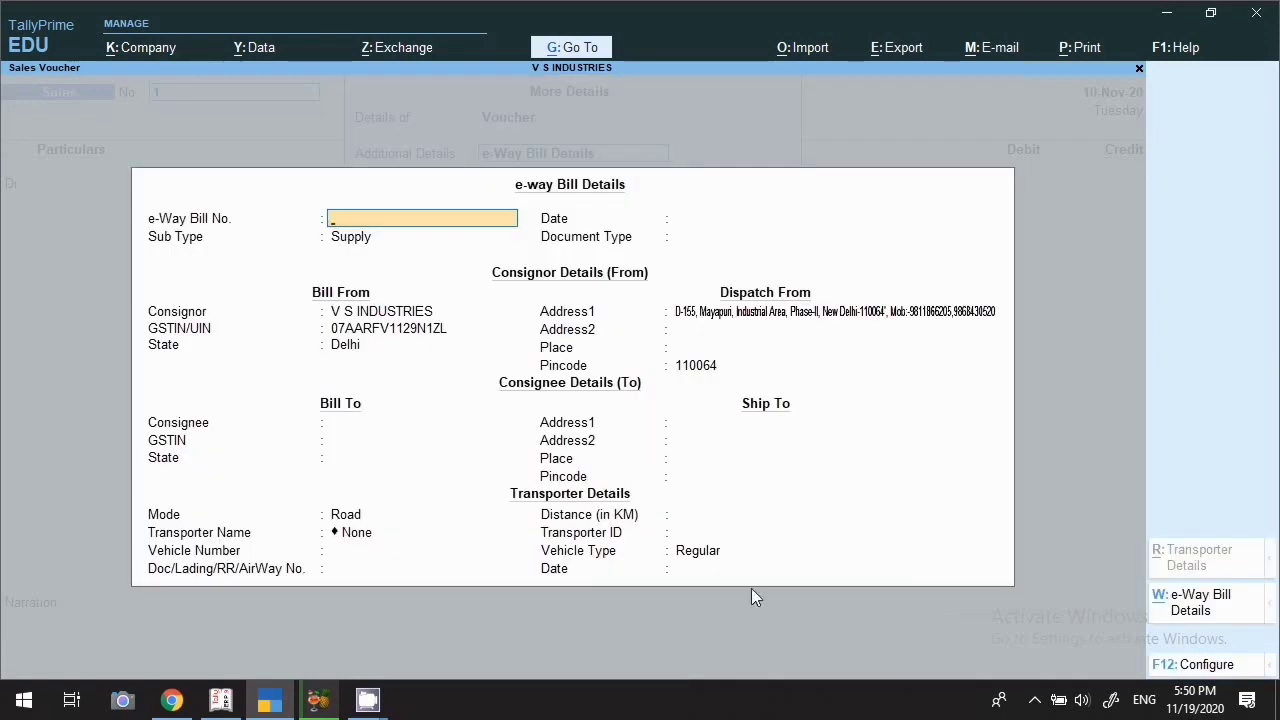
key("Escape")
key("Escape")
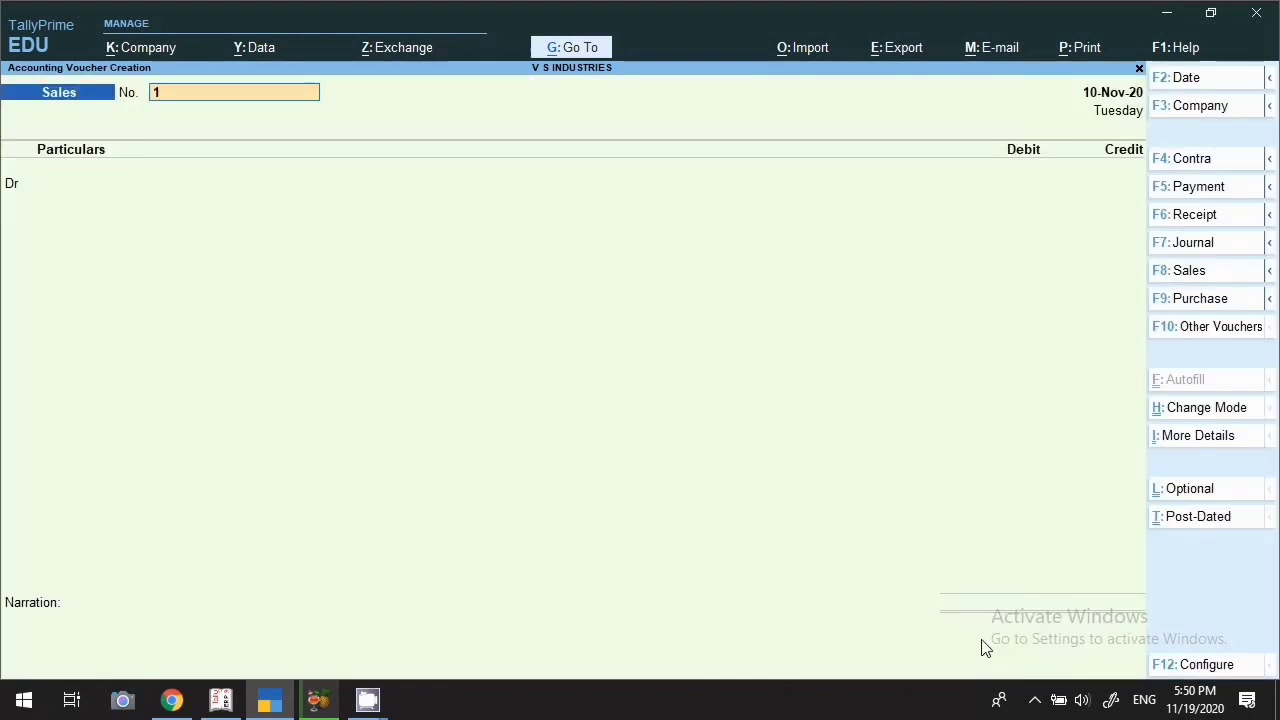
Toggle the voucher Optional and Post-Dated then back, clear its number, and quit without saving
left_click(1185, 492)
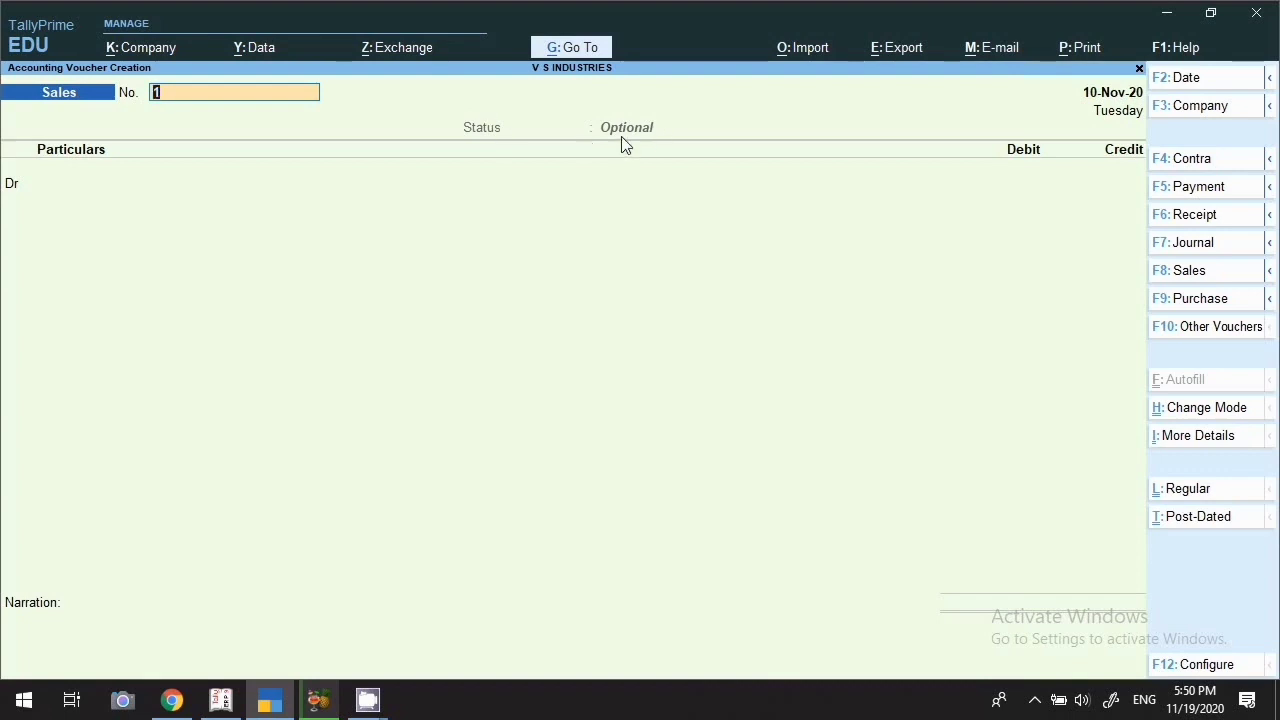
left_click(1195, 524)
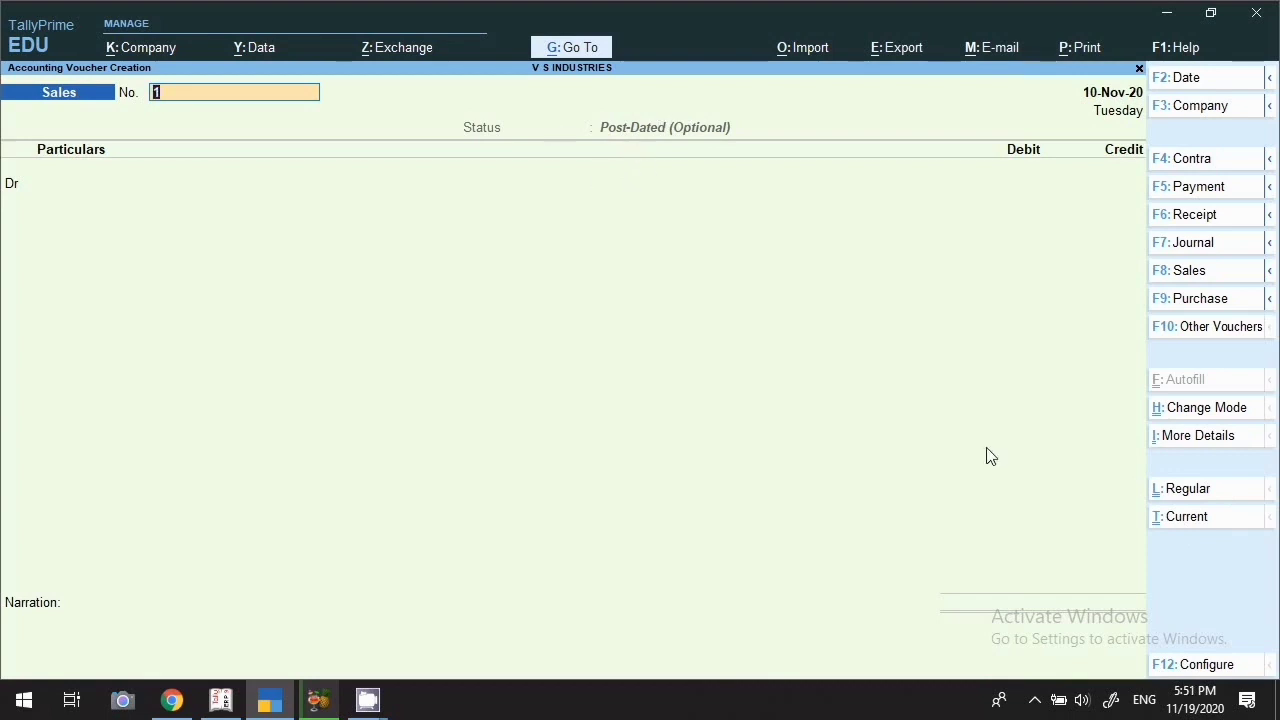
left_click(1190, 516)
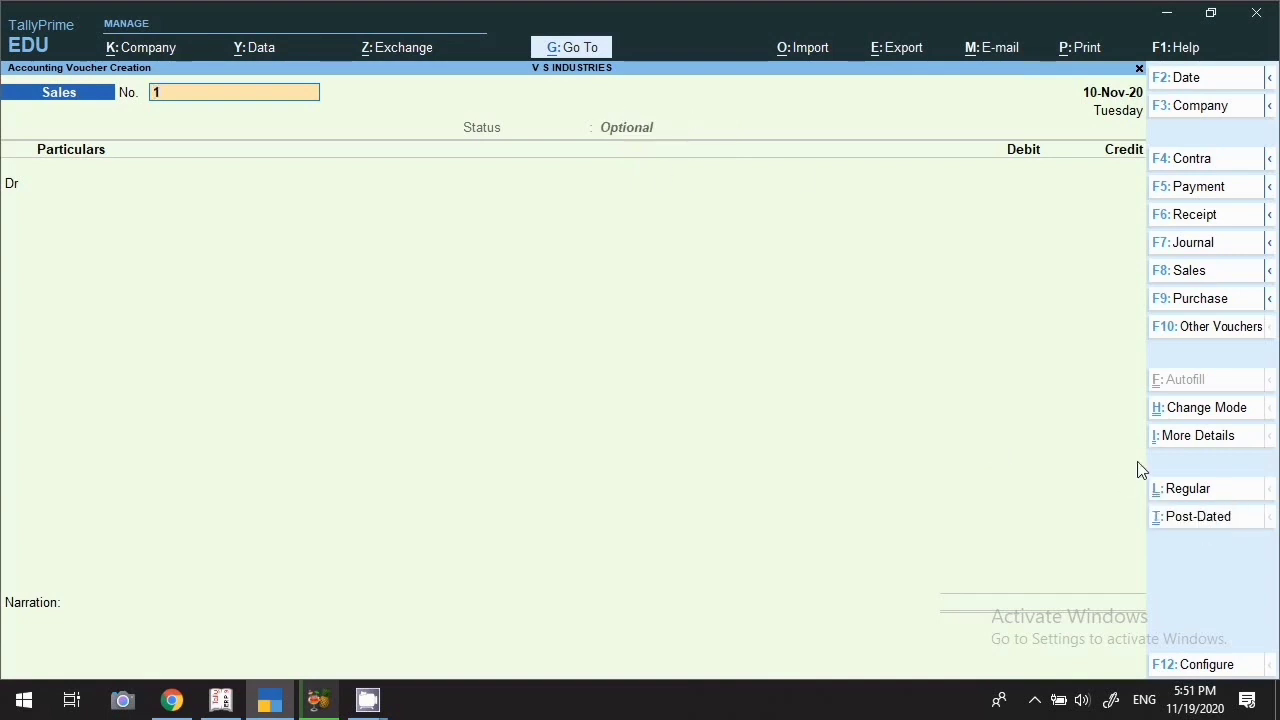
key("BackSpace")
key("Escape")
Confirm quitting, then open the Day Book with its From and To dates cleared, and browse the entries
key("y")
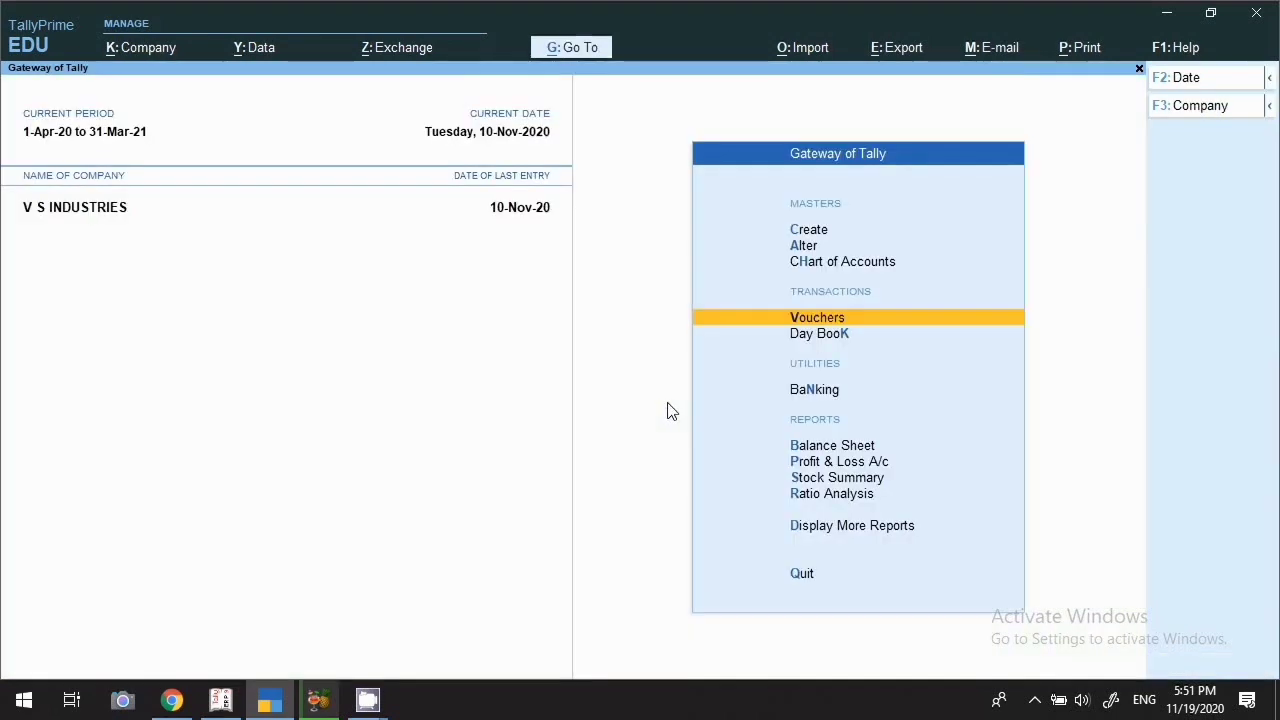
left_click(790, 337)
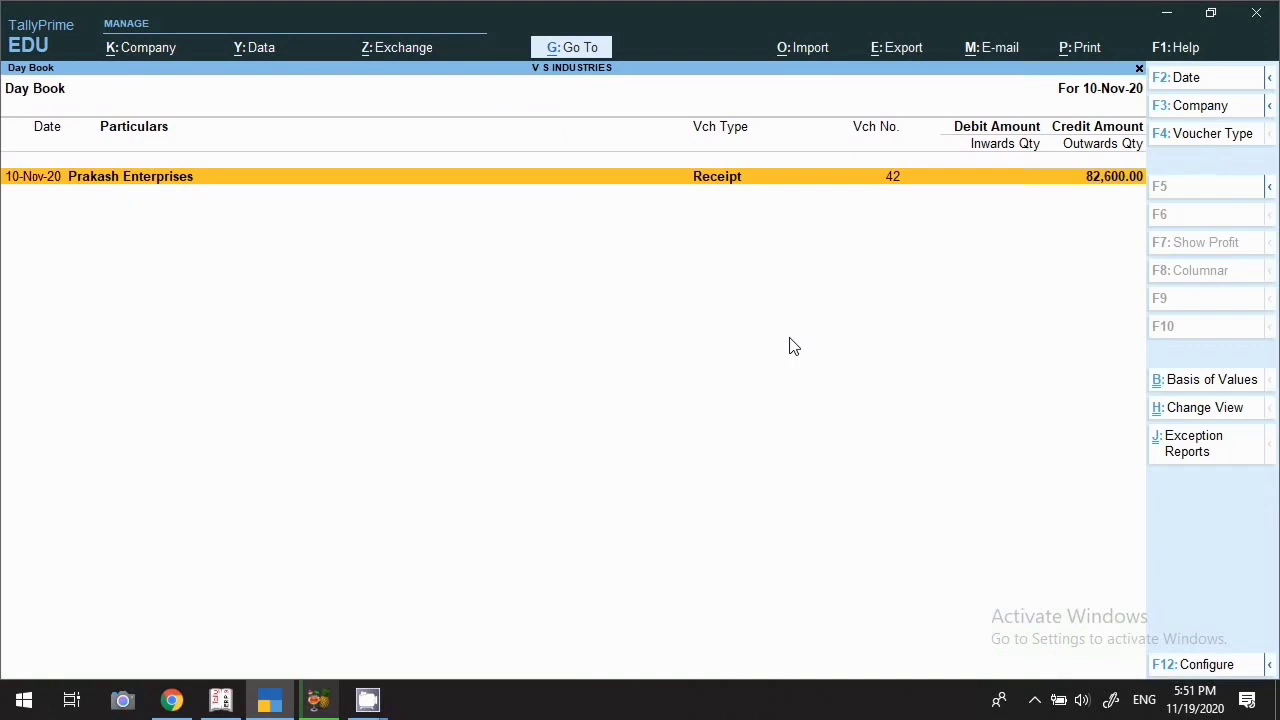
key("alt+F2")
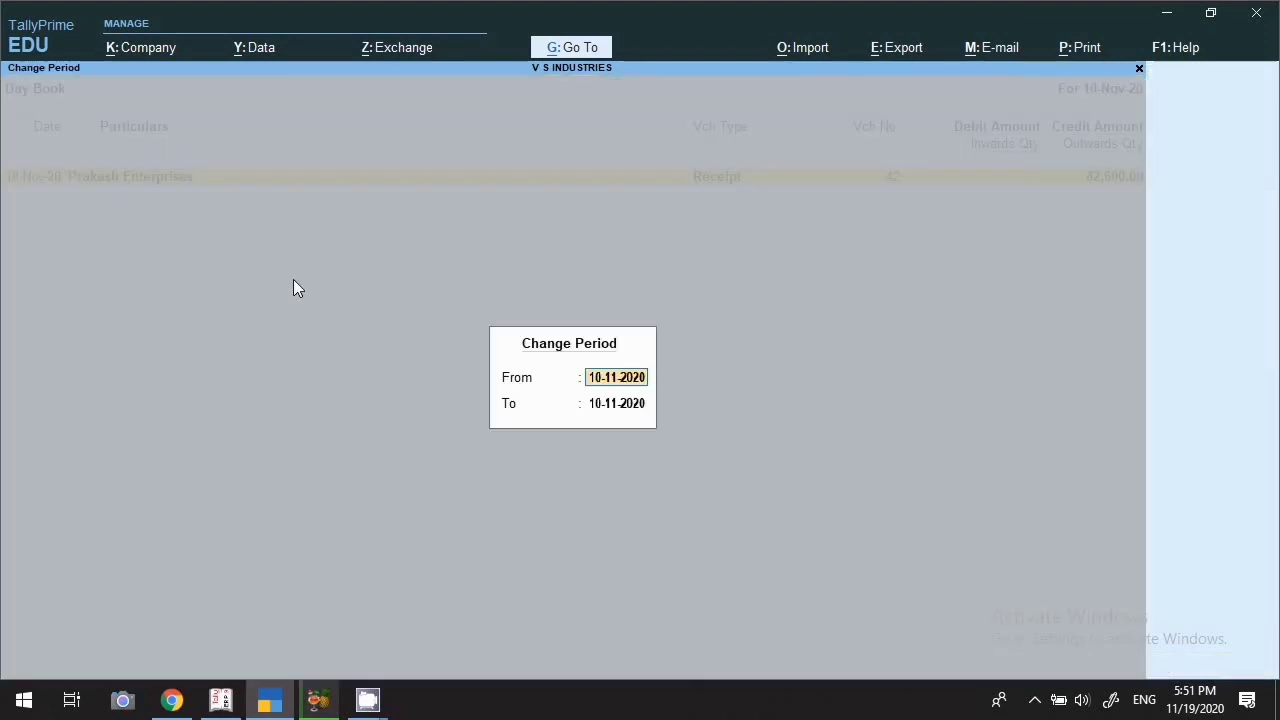
key("BackSpace")
key("Return")
key("BackSpace")
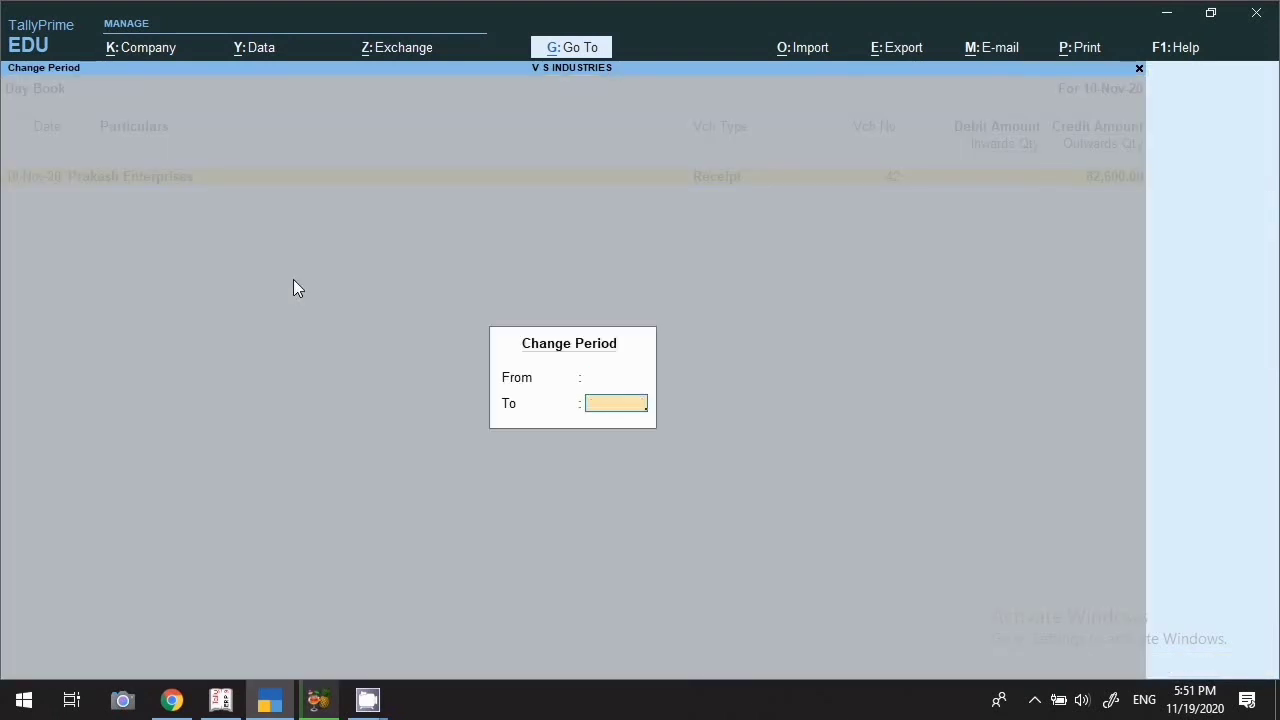
key("Return")
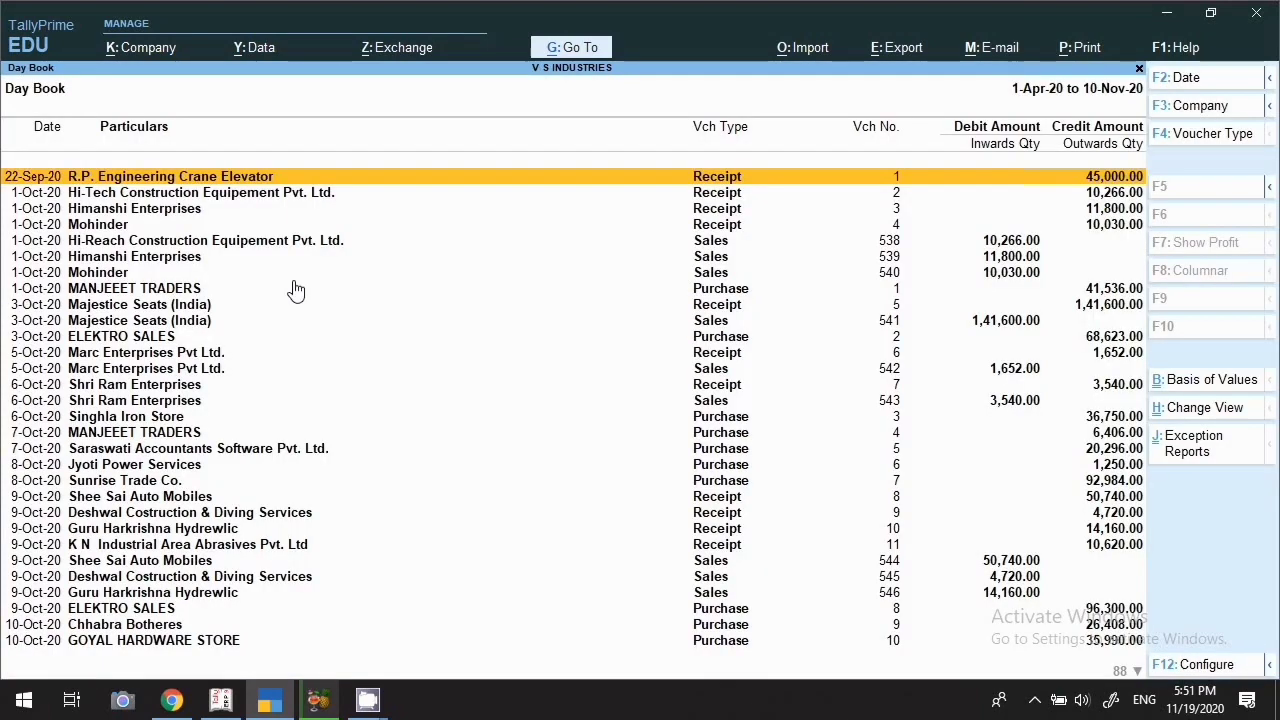
key("Down")
key("Down")
key("Down")
key("Down")
key("Down")
key("Down")
key("Down")
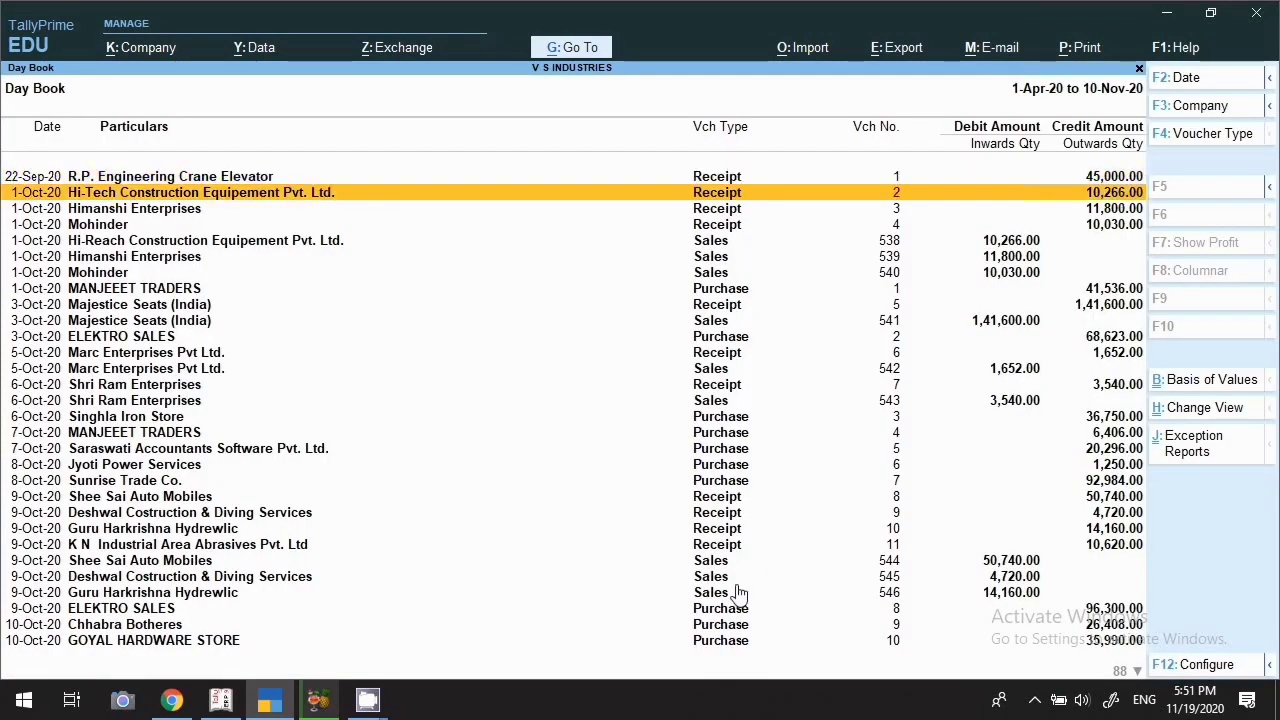
key("Down")
key("Down")
key("Down")
key("Down")
key("Down")
key("Down")
key("Down")
key("Down")
key("Down")
key("Down")
key("Down")
key("Down")
key("Down")
key("Down")
key("Down")
key("Down")
key("Down")
key("Down")
key("Down")
key("Down")
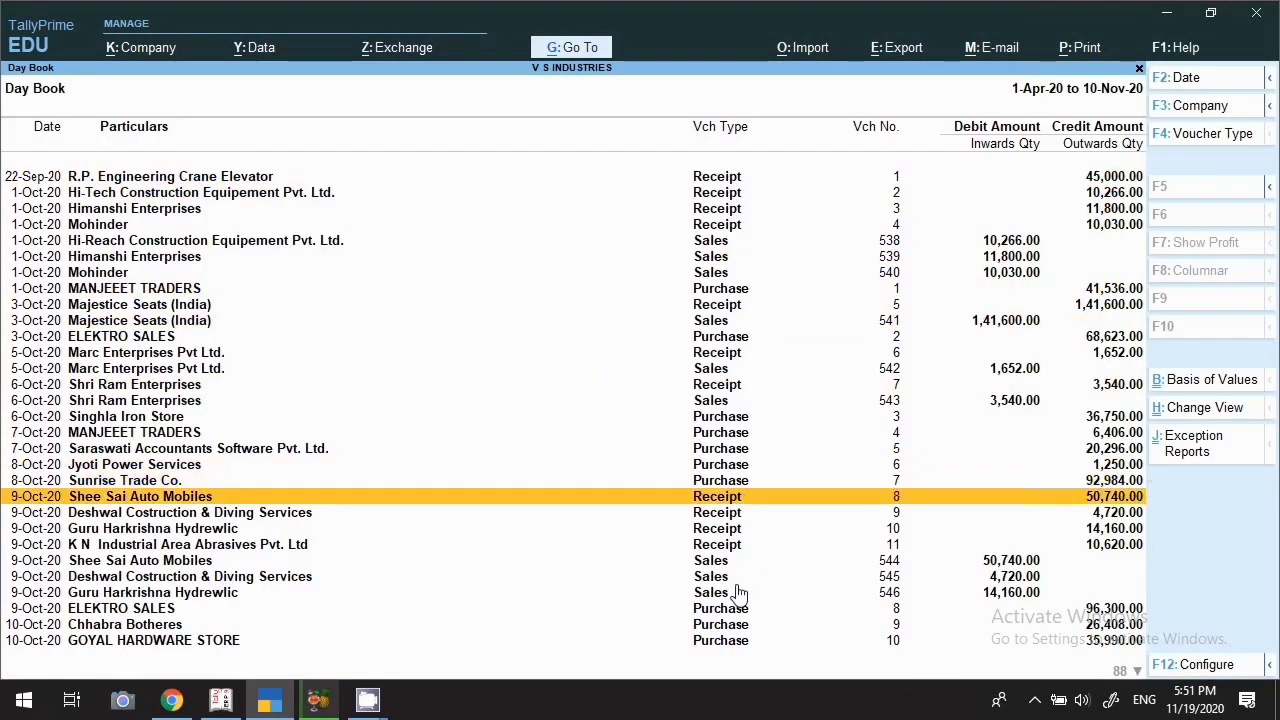
key("Down")
key("Down")
key("Down")
key("Down")
key("Down")
key("Down")
key("Down")
key("Down")
key("Down")
key("Down")
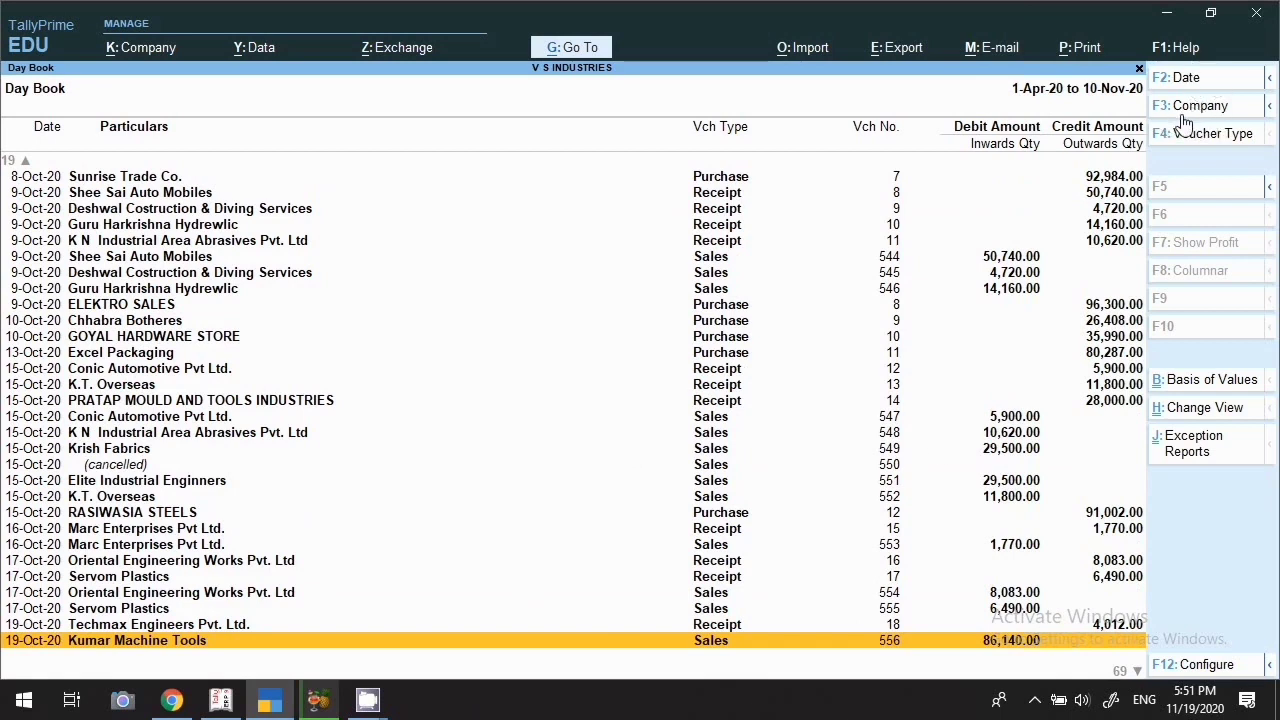
Leave the Day Book date unchanged and load the V.S.I. Industries company from data
left_click(1180, 82)
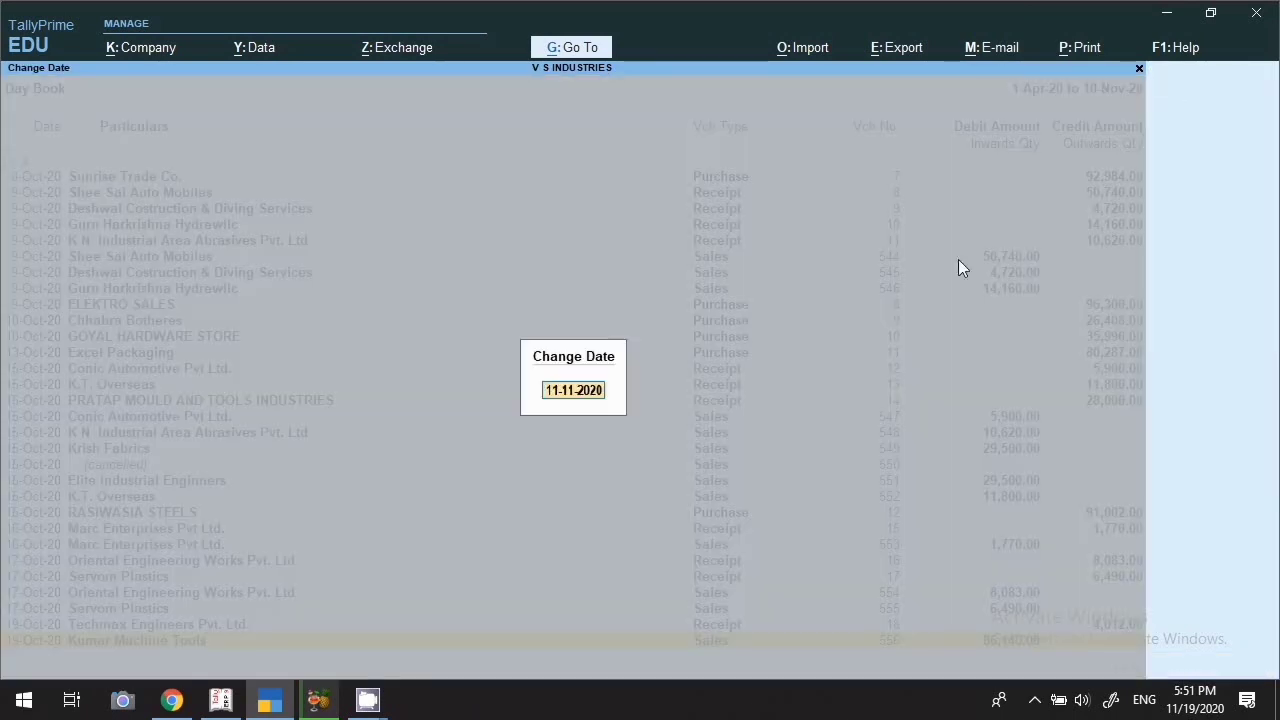
key("BackSpace")
key("Escape")
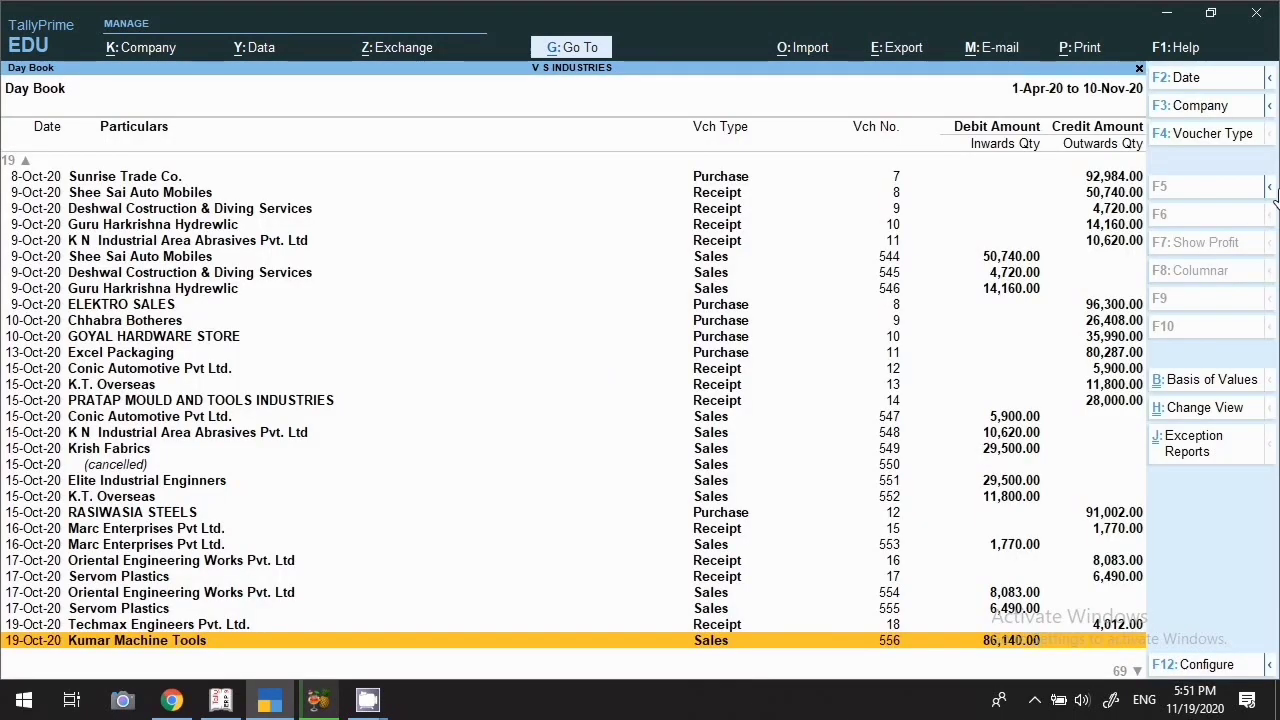
left_click(1172, 110)
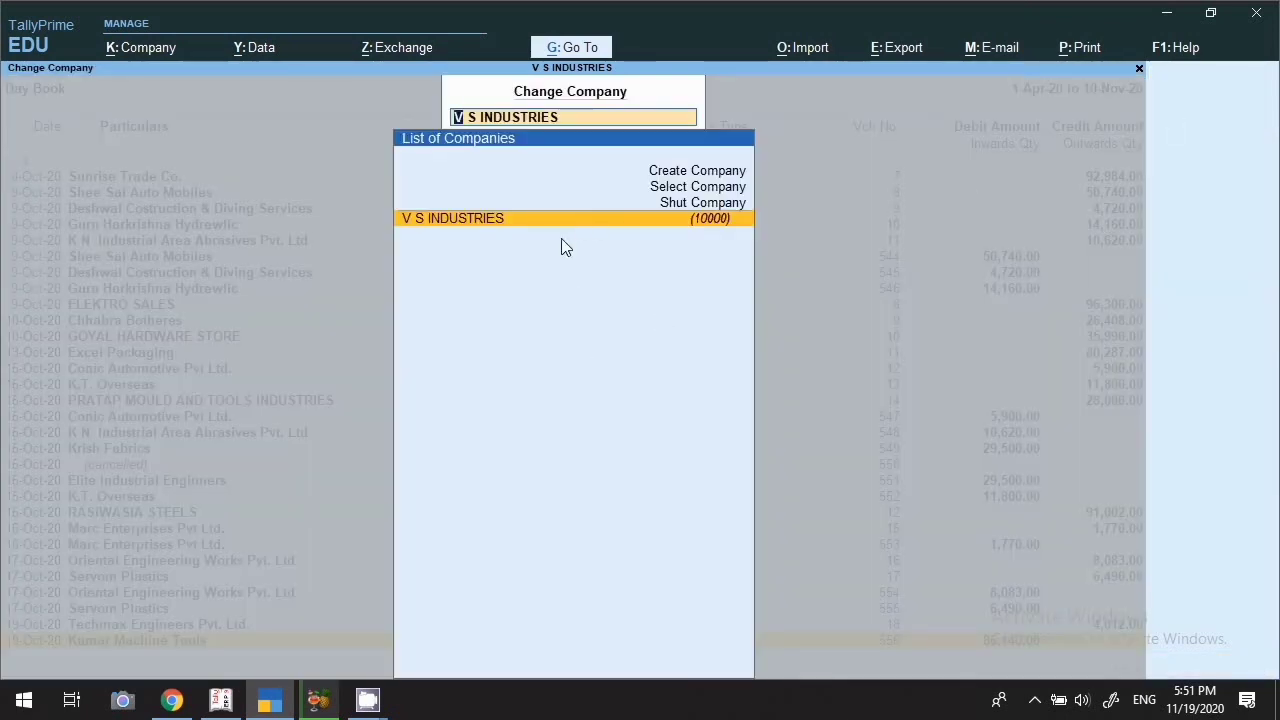
left_click(686, 194)
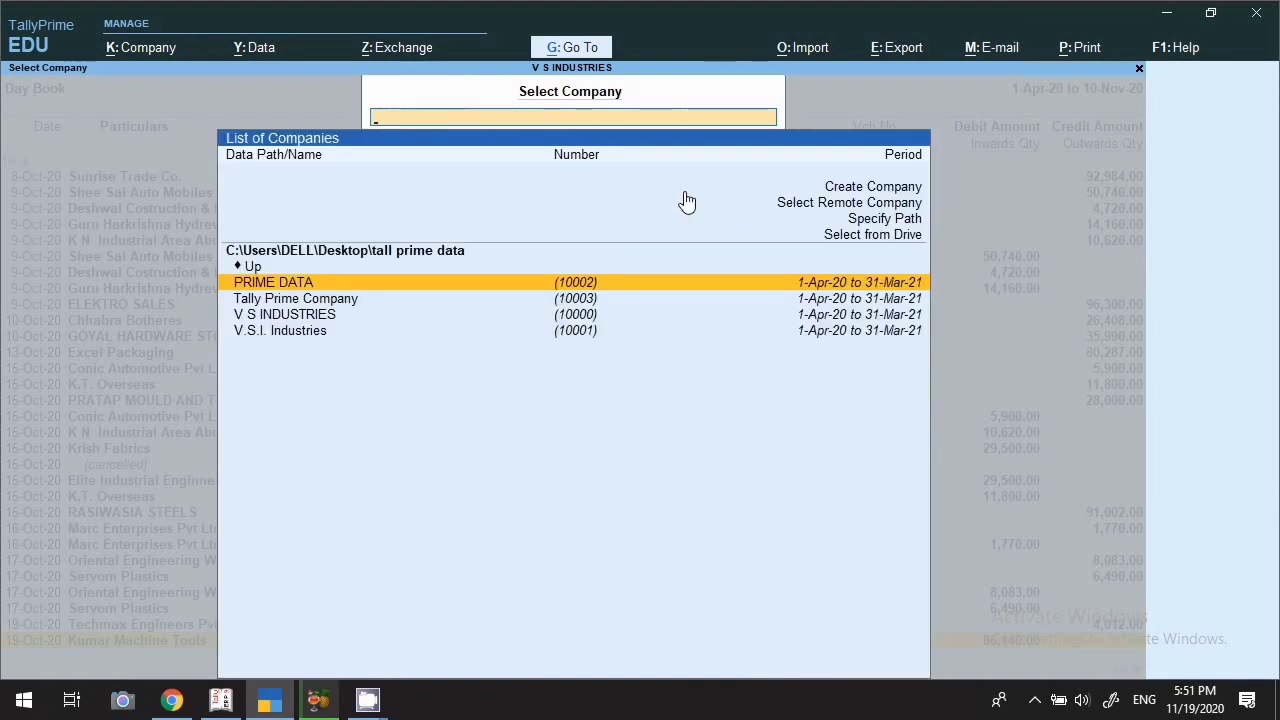
key("Down")
key("Down")
key("Down")
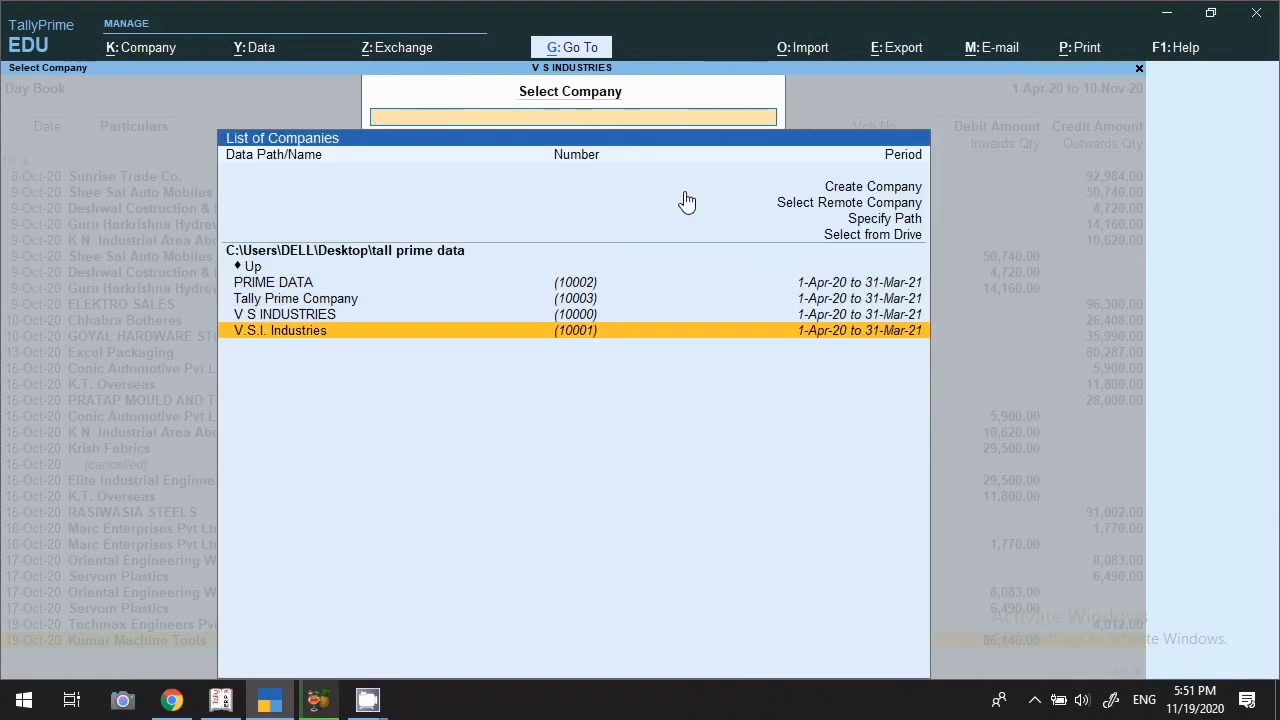
key("Return")
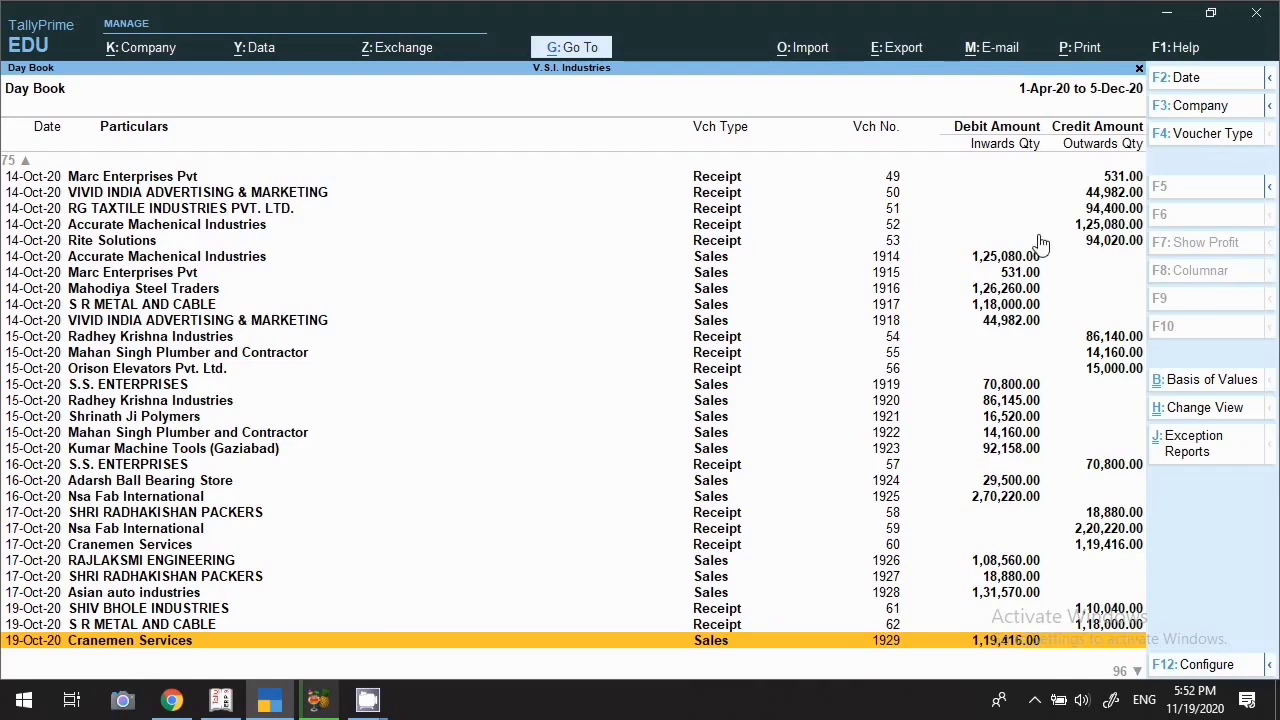
Switch back to V S INDUSTRIES and bring up the Day Book's voucher type list
left_click(1218, 117)
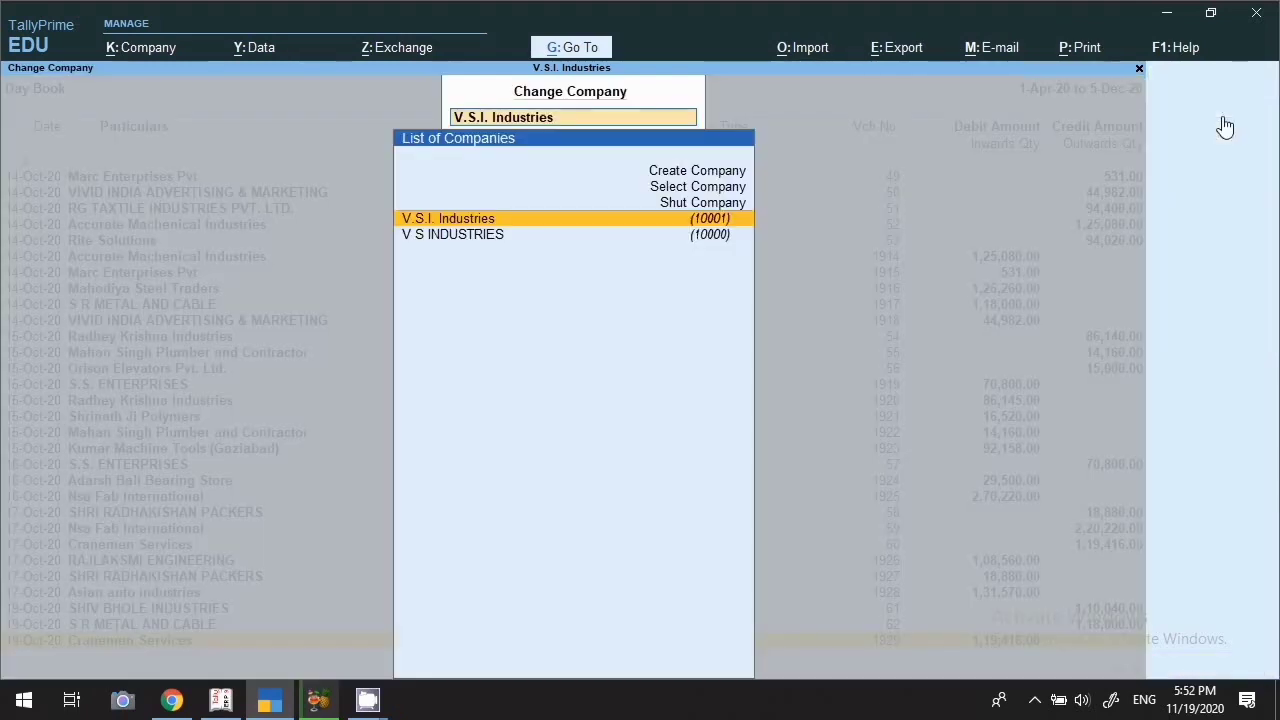
left_click(436, 236)
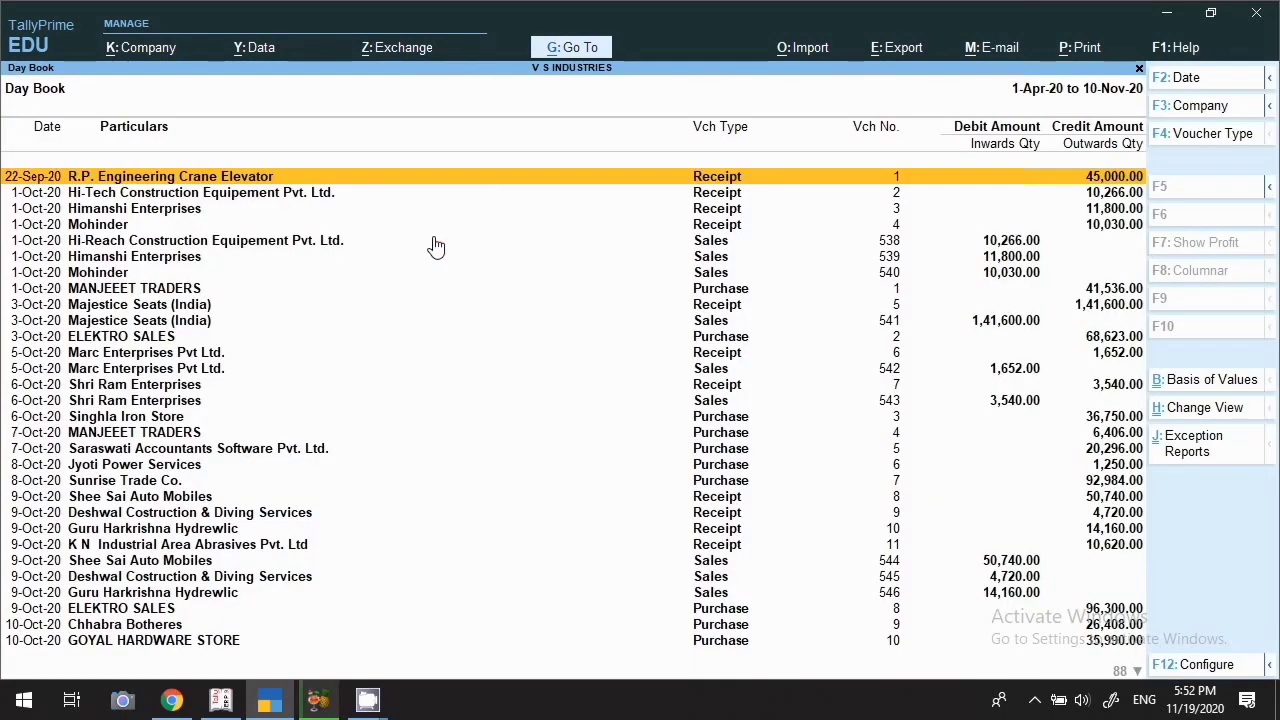
left_click(1170, 148)
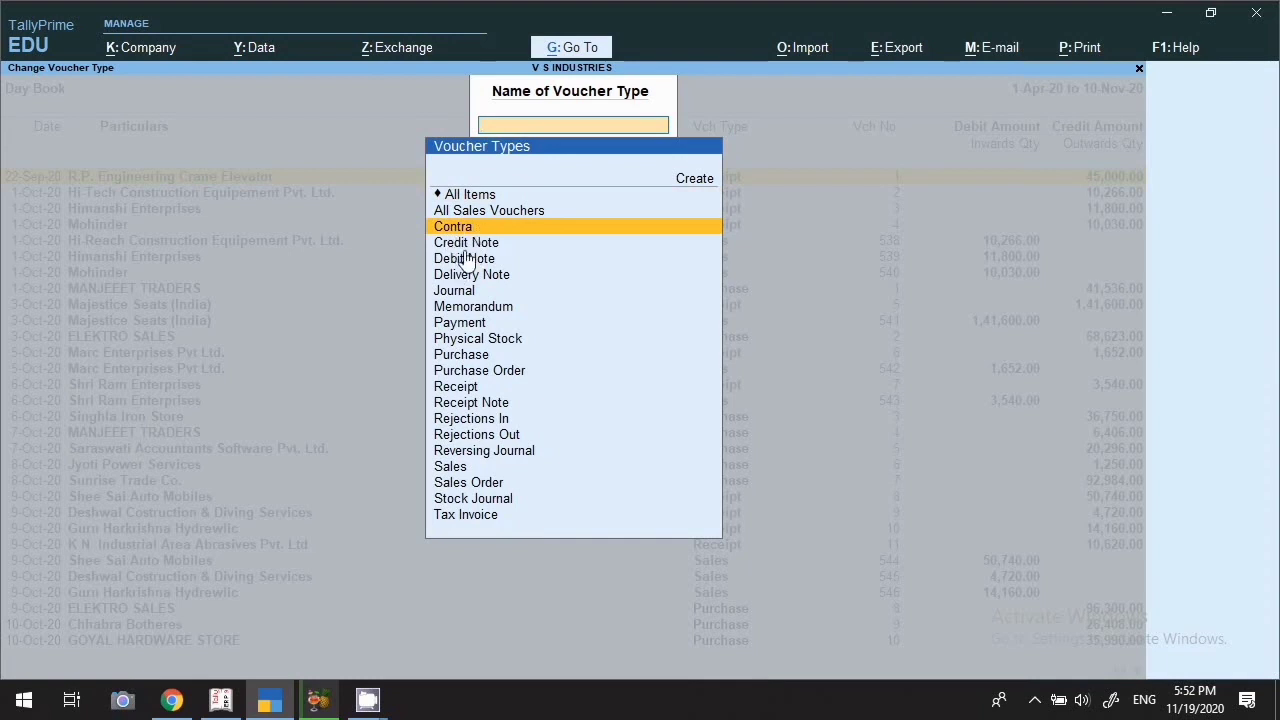
Filter the Day Book by Contra, Purchase and Sales, ending on Receipt vouchers totalling 14,15,942.00
key("Return")
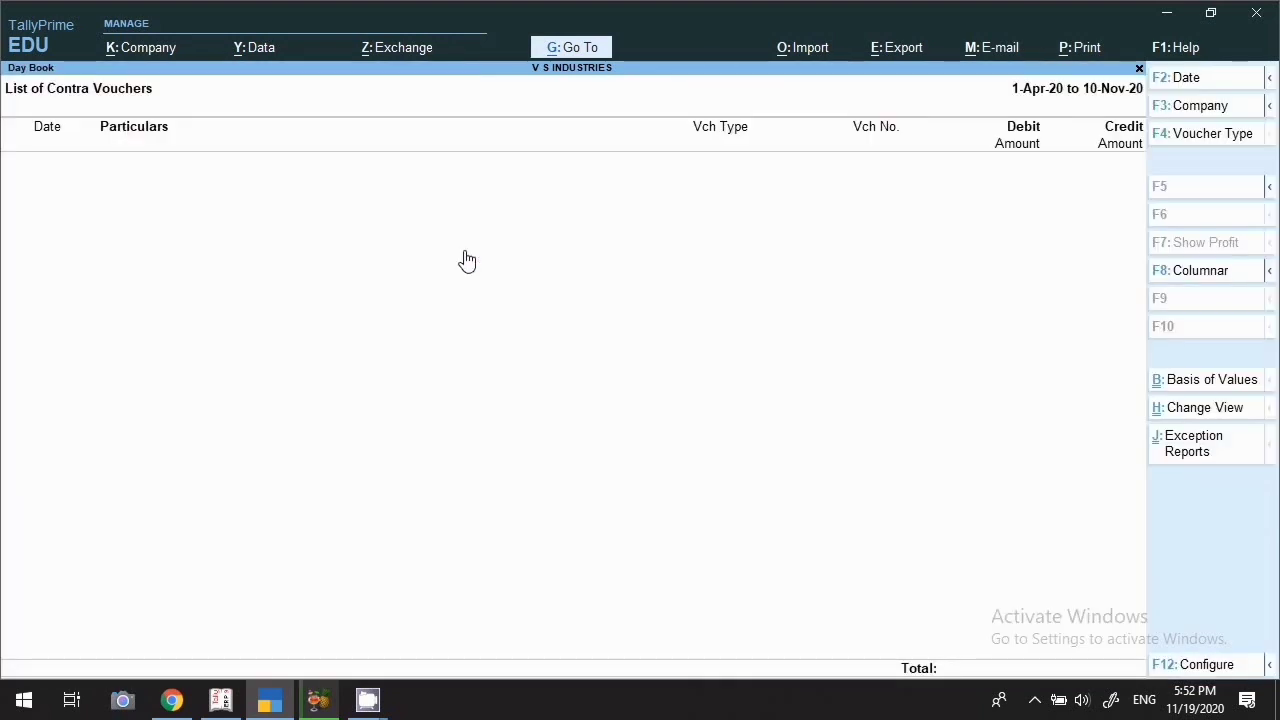
left_click(1212, 133)
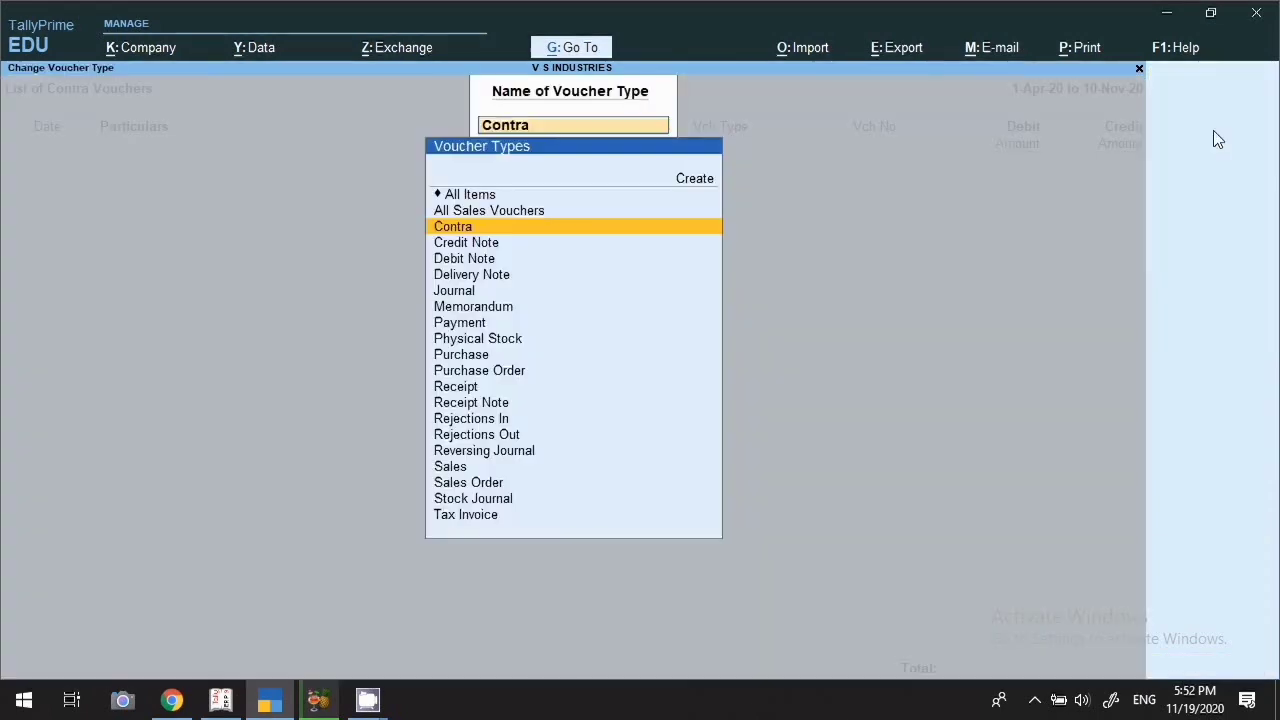
left_click(455, 358)
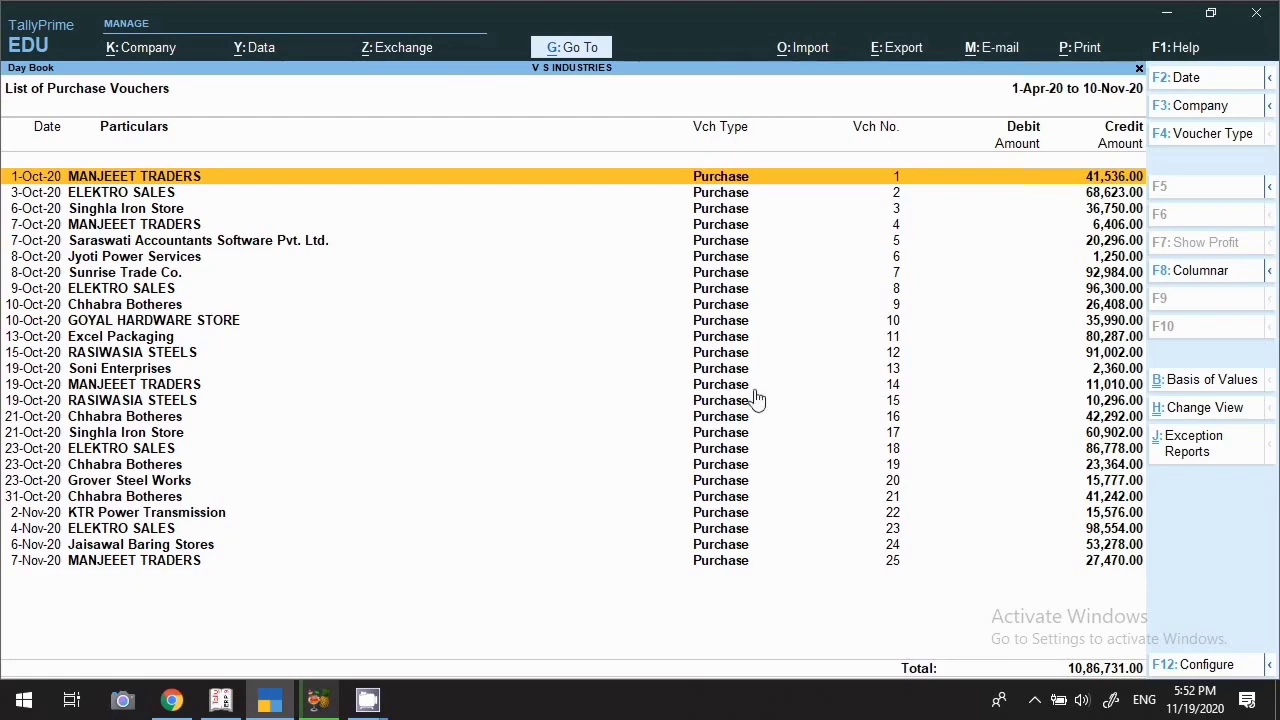
left_click(1160, 138)
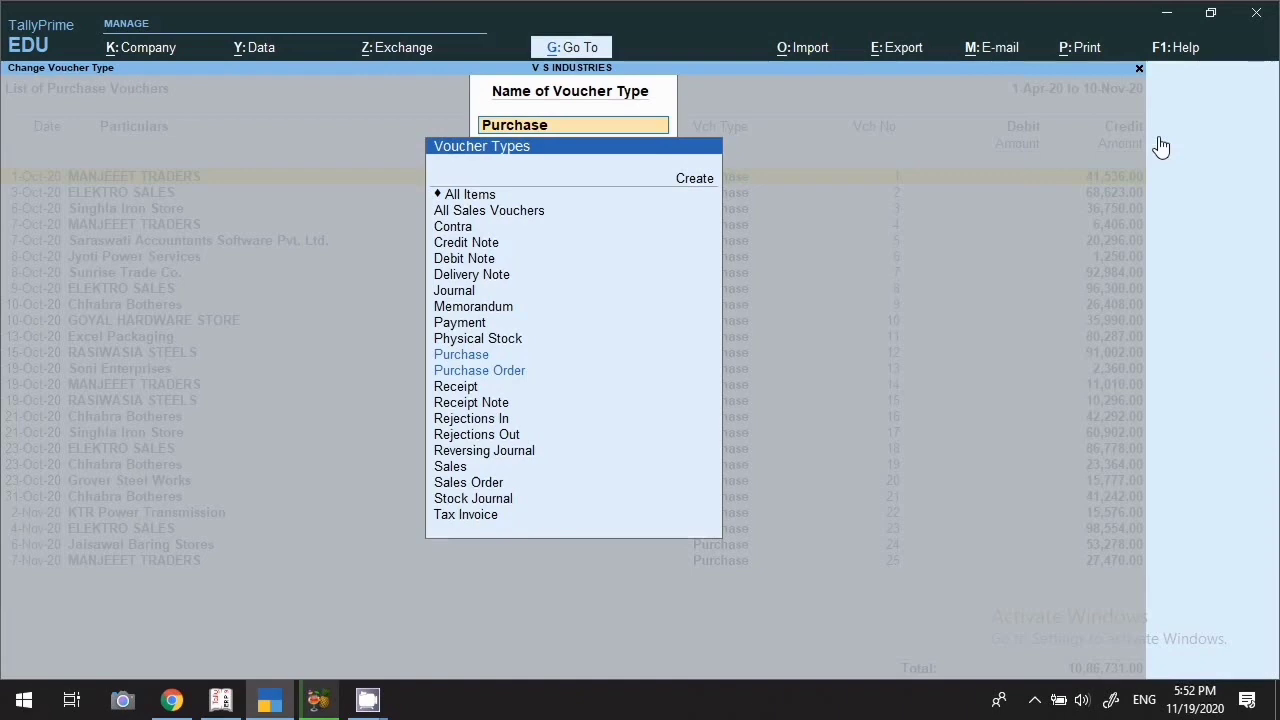
left_click(479, 470)
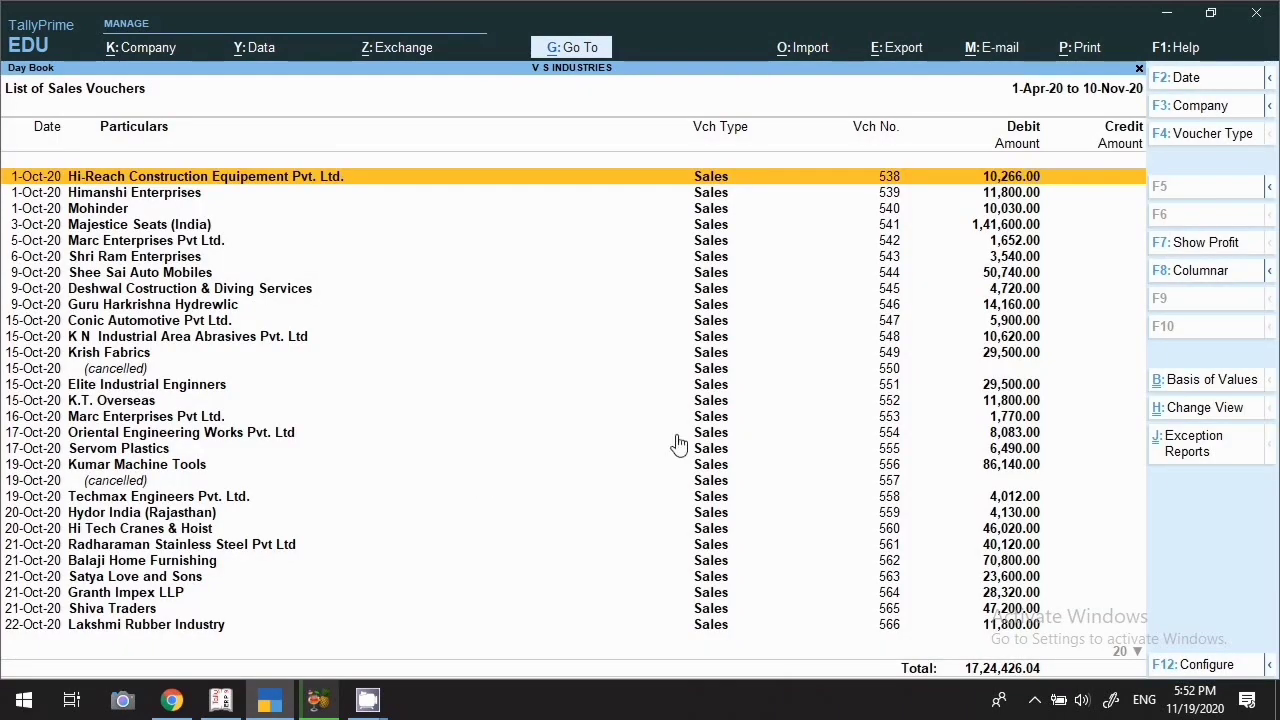
key("Down")
key("Down")
key("Down")
key("Down")
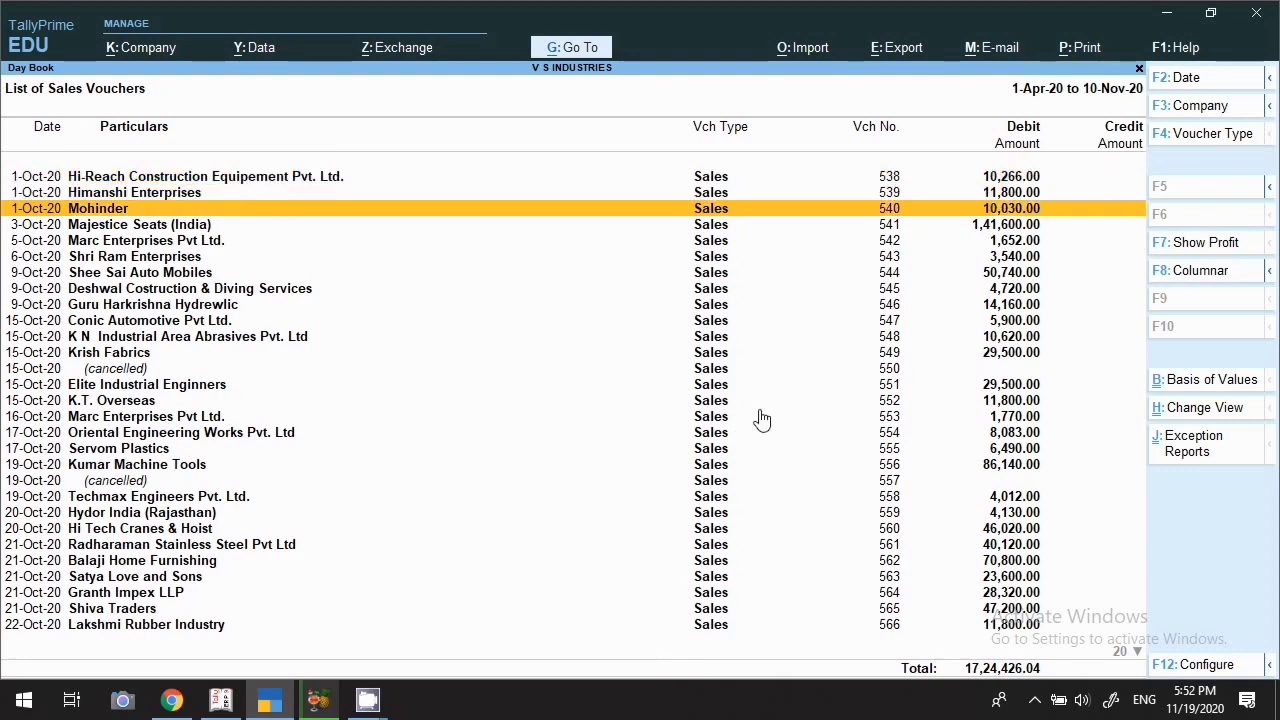
left_click(1166, 140)
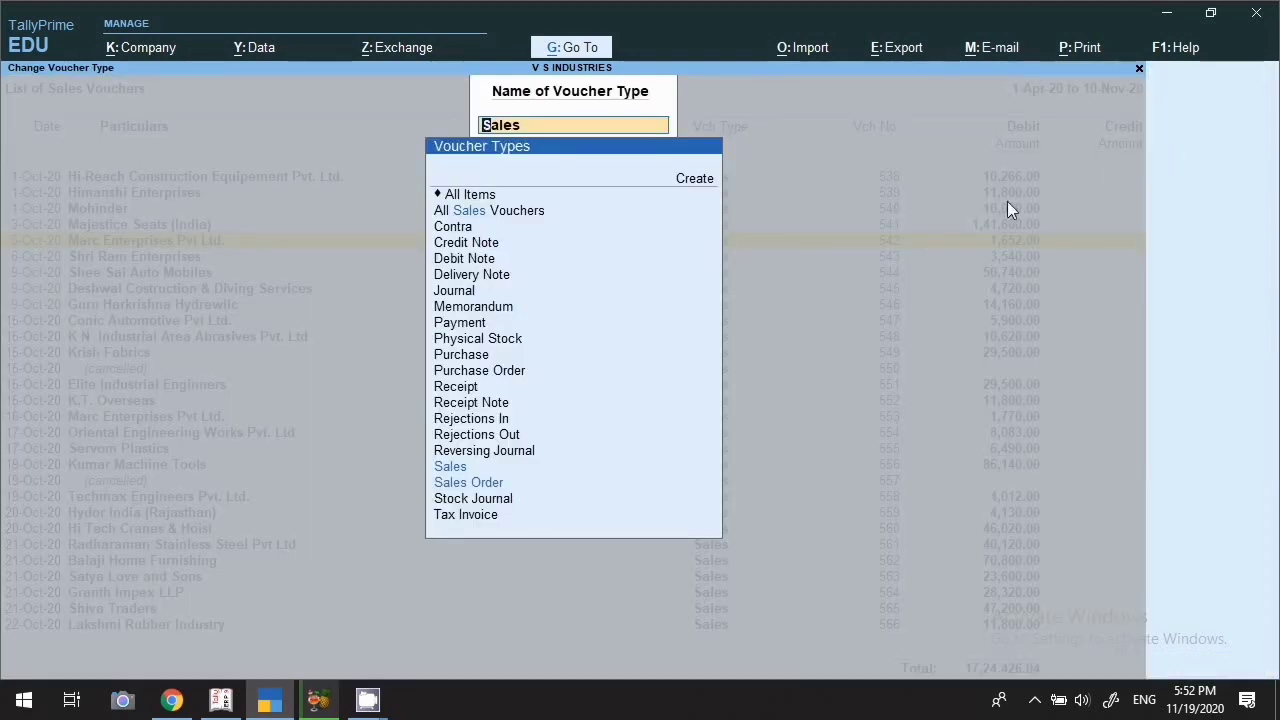
left_click(469, 390)
left_click(469, 390)
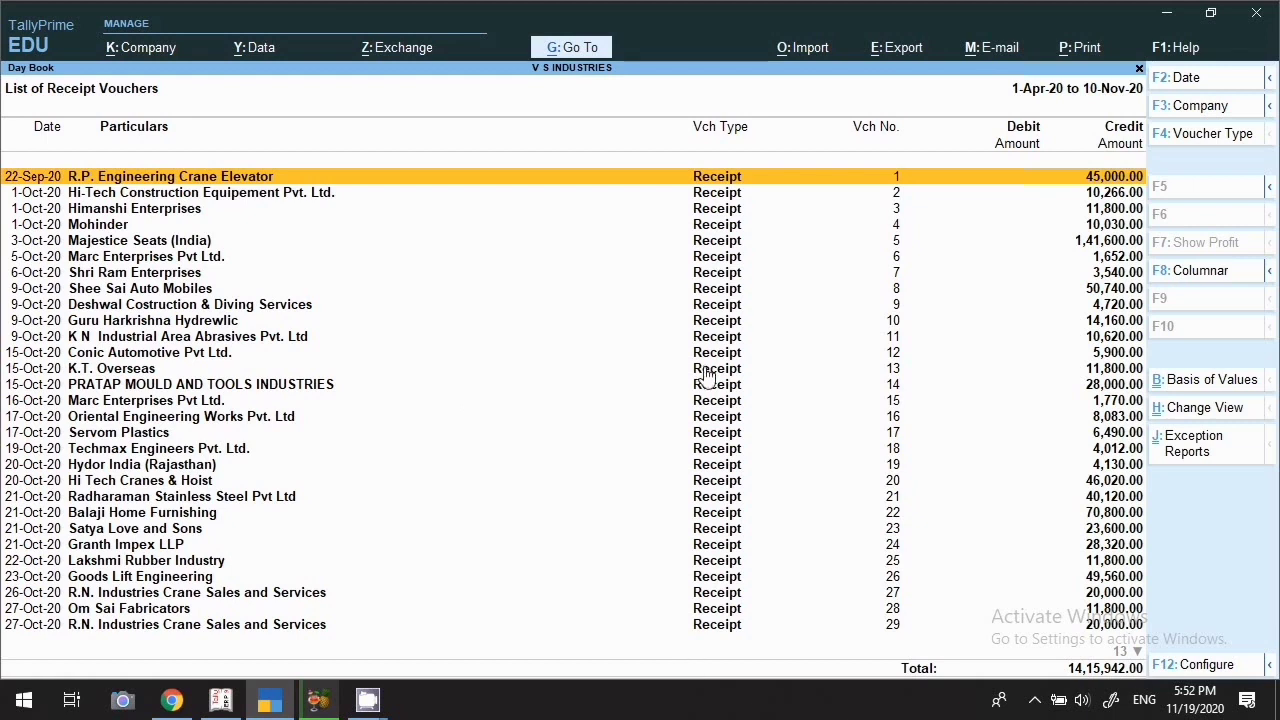
Show receipts columnar: Union Bank of India 11,88,556.00 Dr, Cash 2,27,386.00 Dr
left_click(1176, 284)
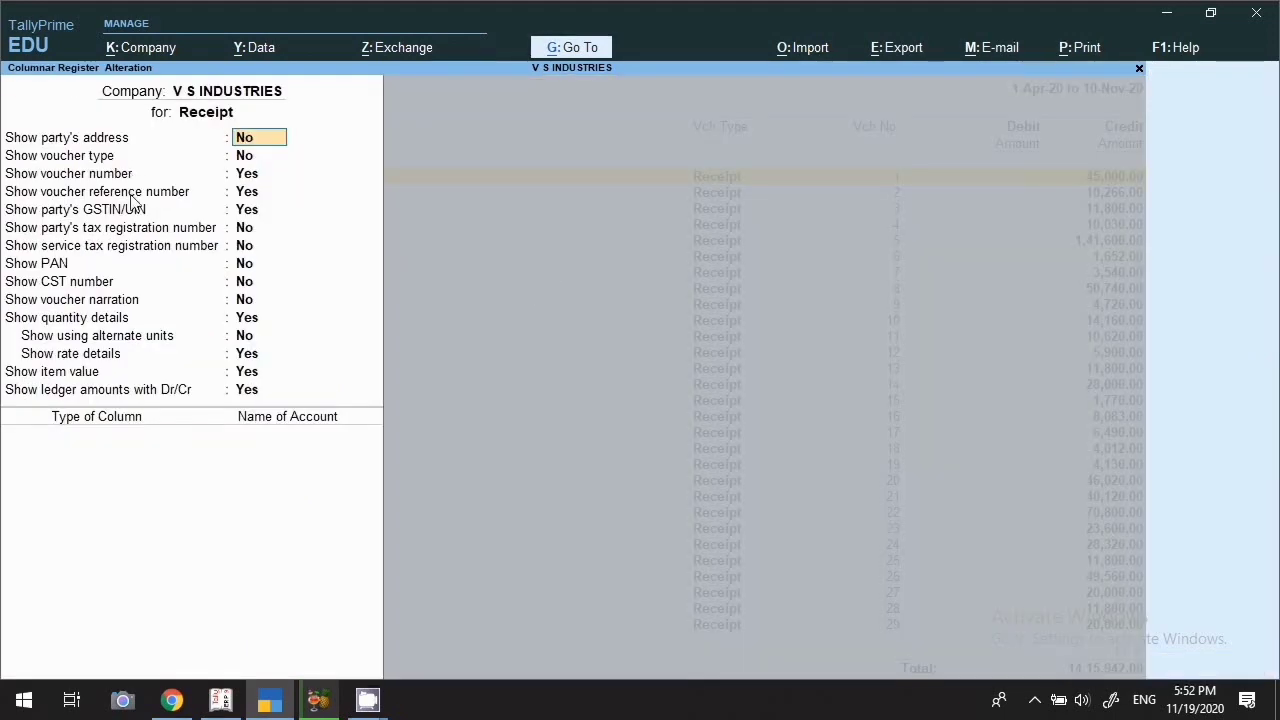
key("Return")
key("Return")
key("Return")
key("Return")
key("Return")
key("Return")
key("Return")
key("Return")
key("Return")
key("Return")
key("Return")
key("Return")
key("Return")
key("Return")
key("Return")
key("Return")
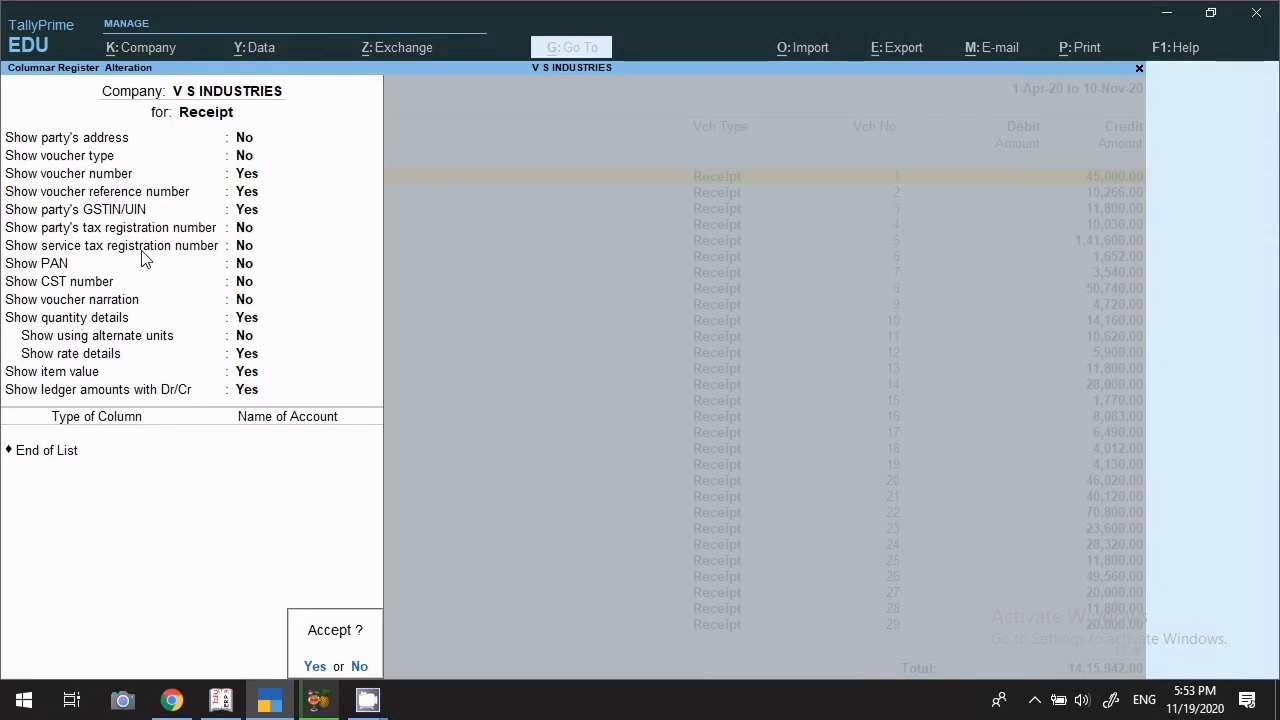
key("Return")
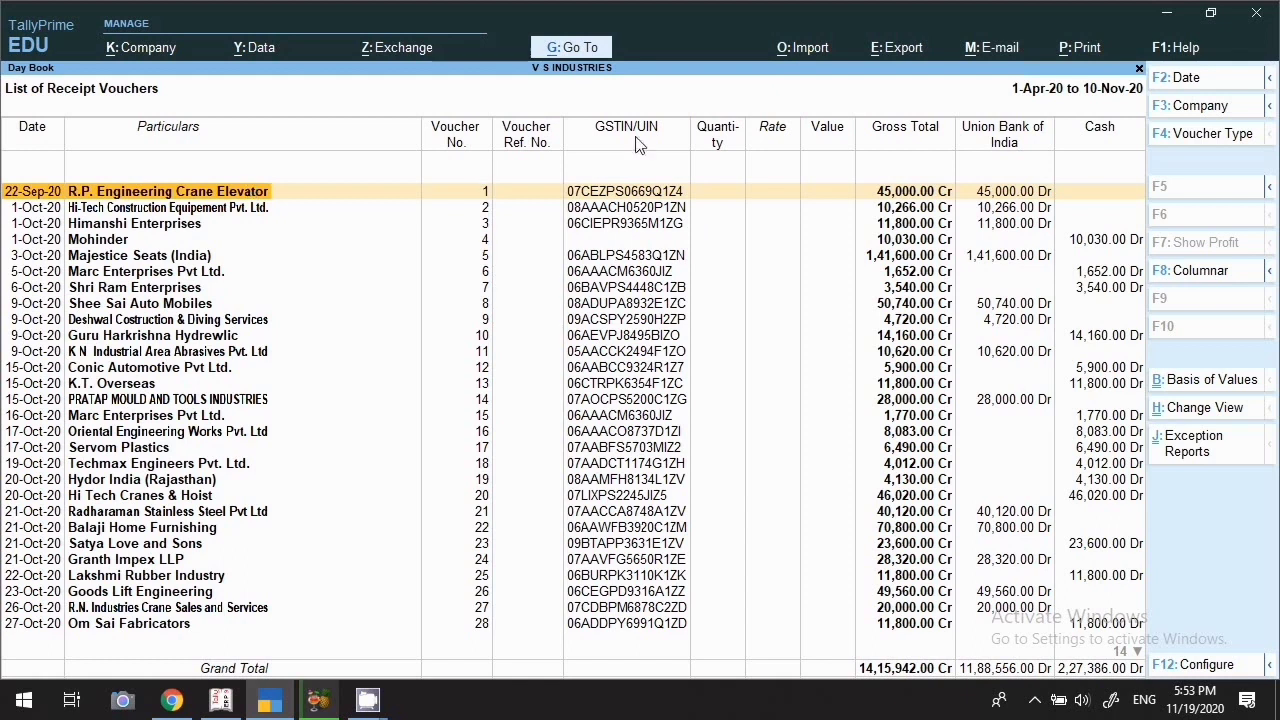
left_click(1205, 380)
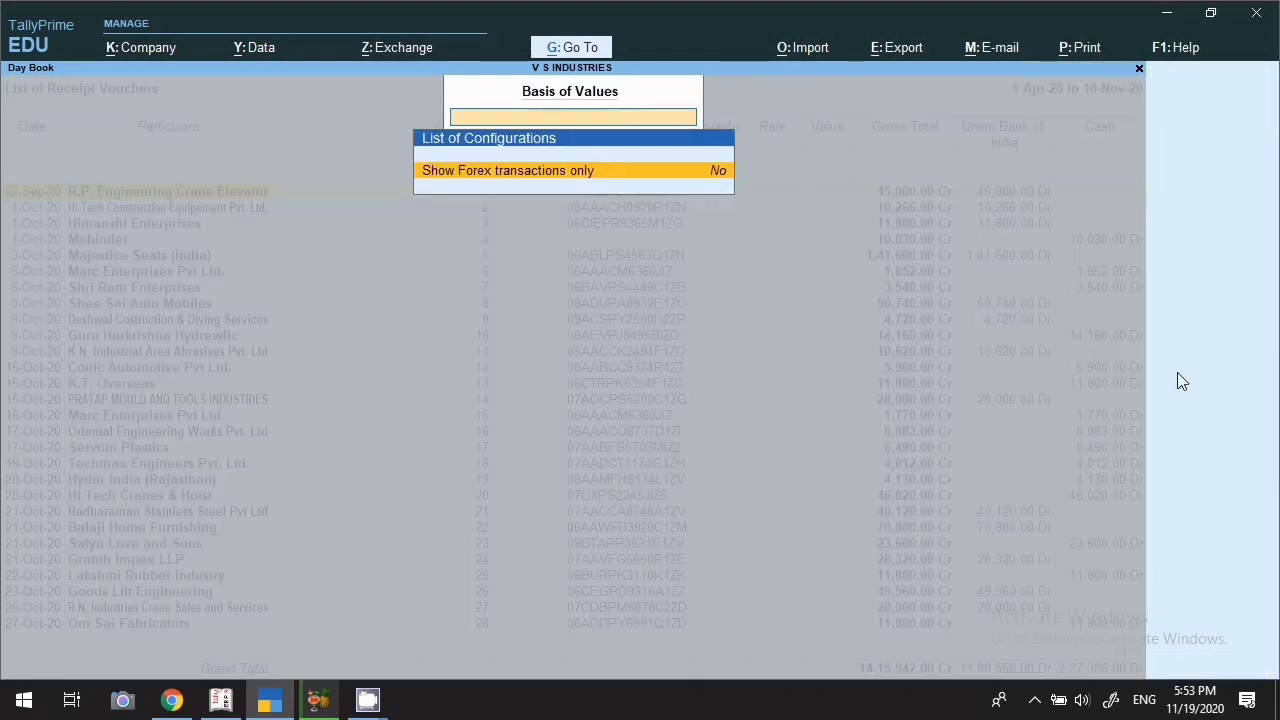
key("Escape")
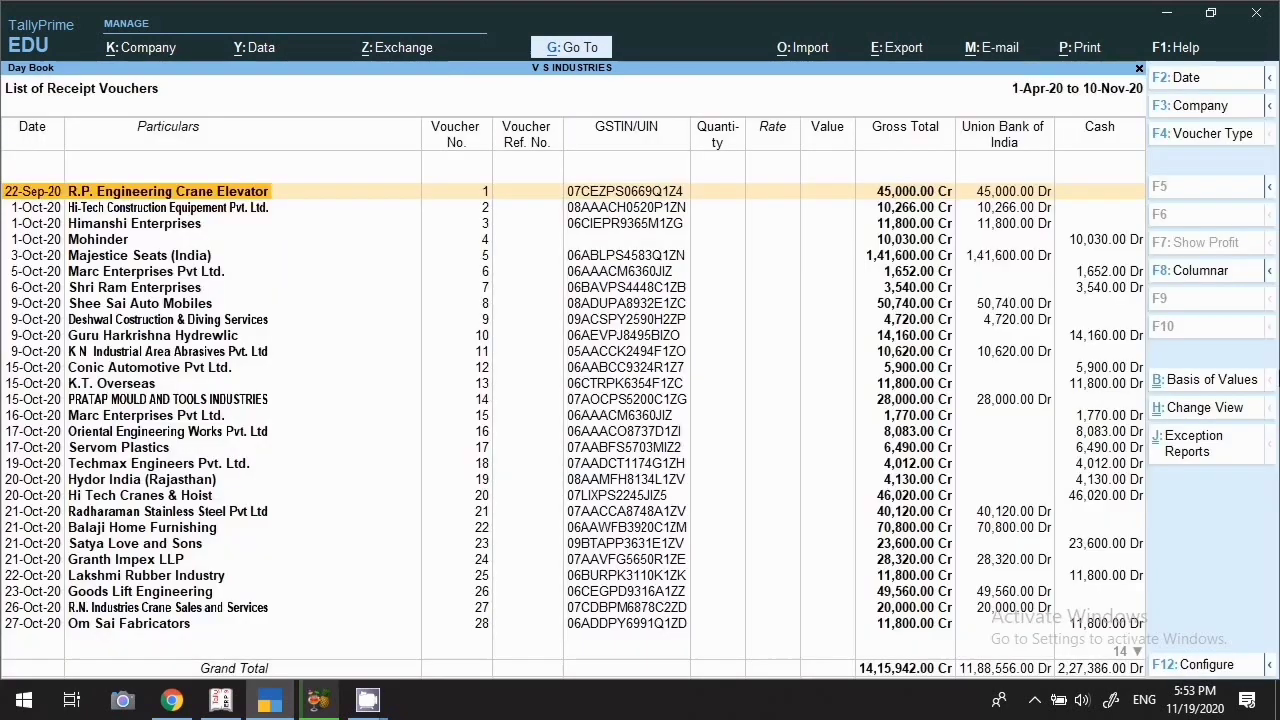
Bring up the Exception Reports list for the receipt vouchers
left_click(1203, 452)
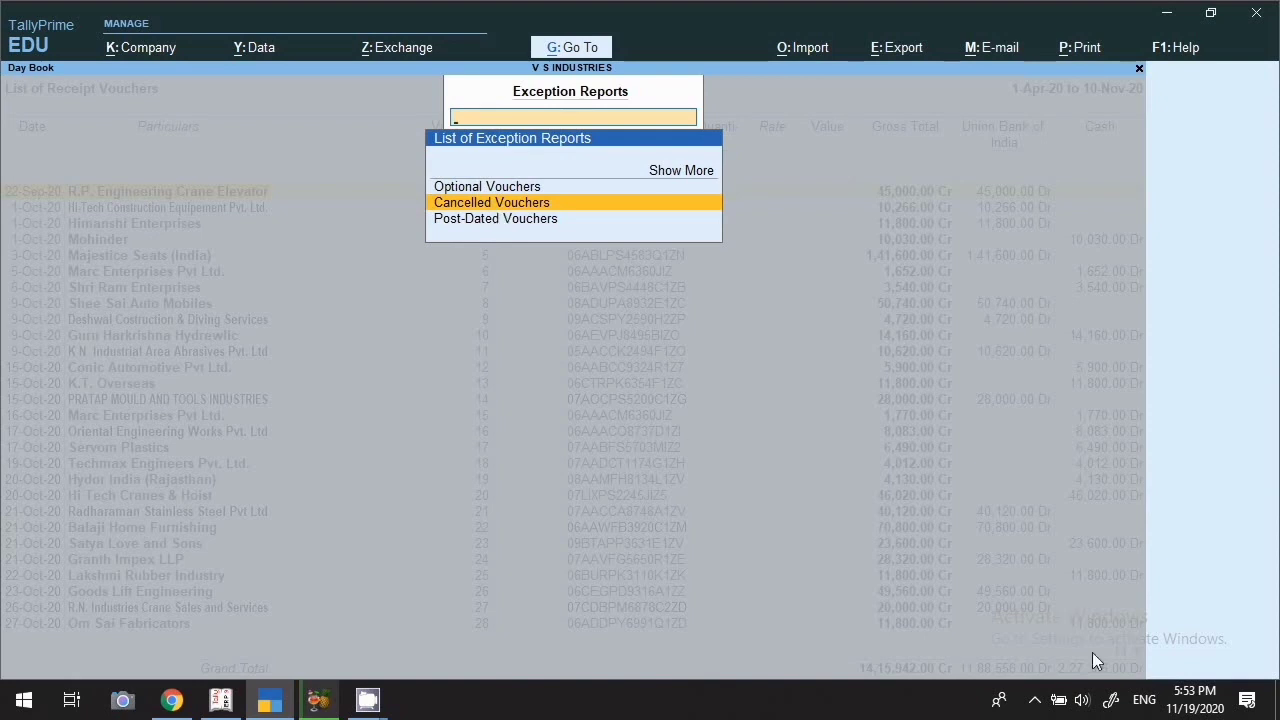
left_click(1045, 702)
right_click(1086, 612)
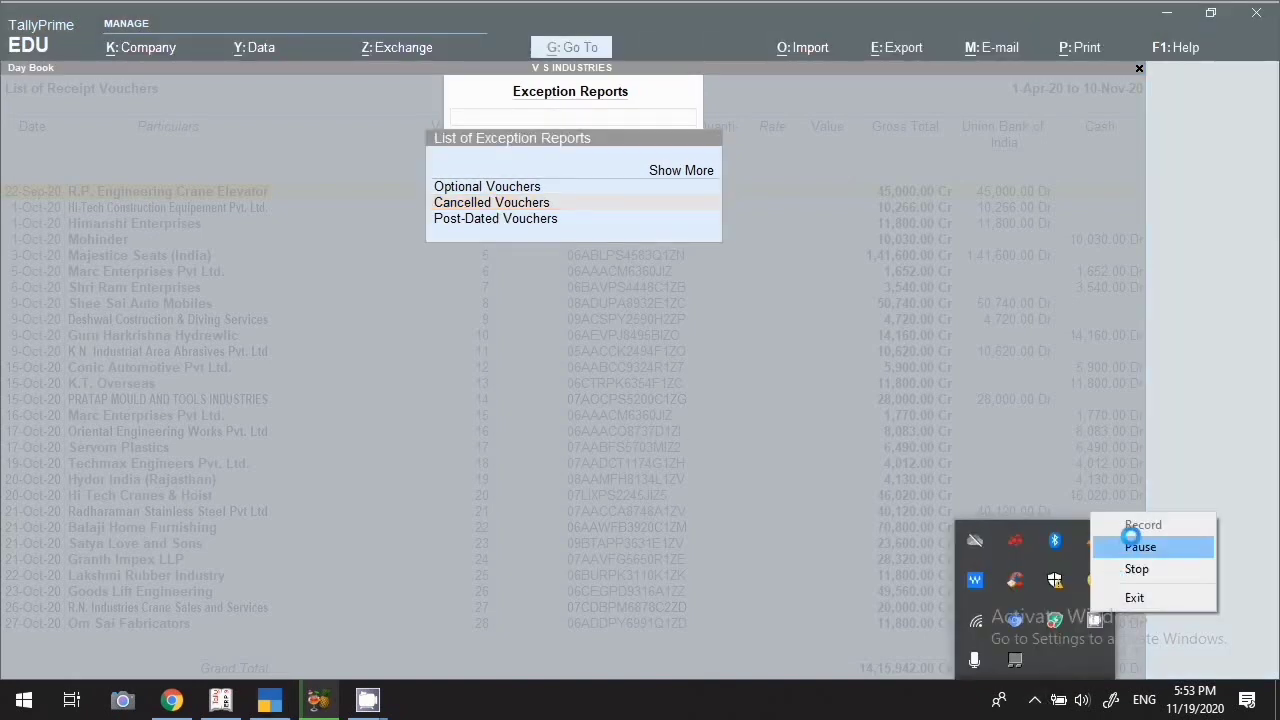
left_click(1134, 546)
left_click(1150, 531)
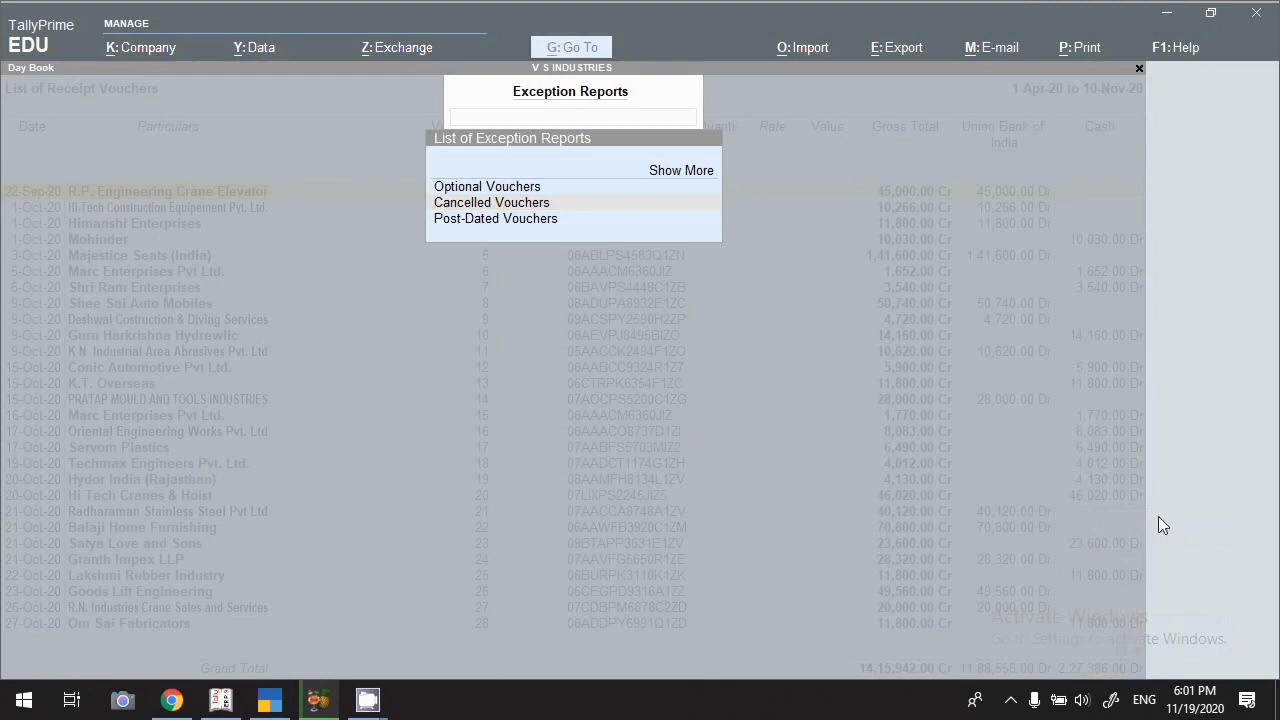
left_click(506, 186)
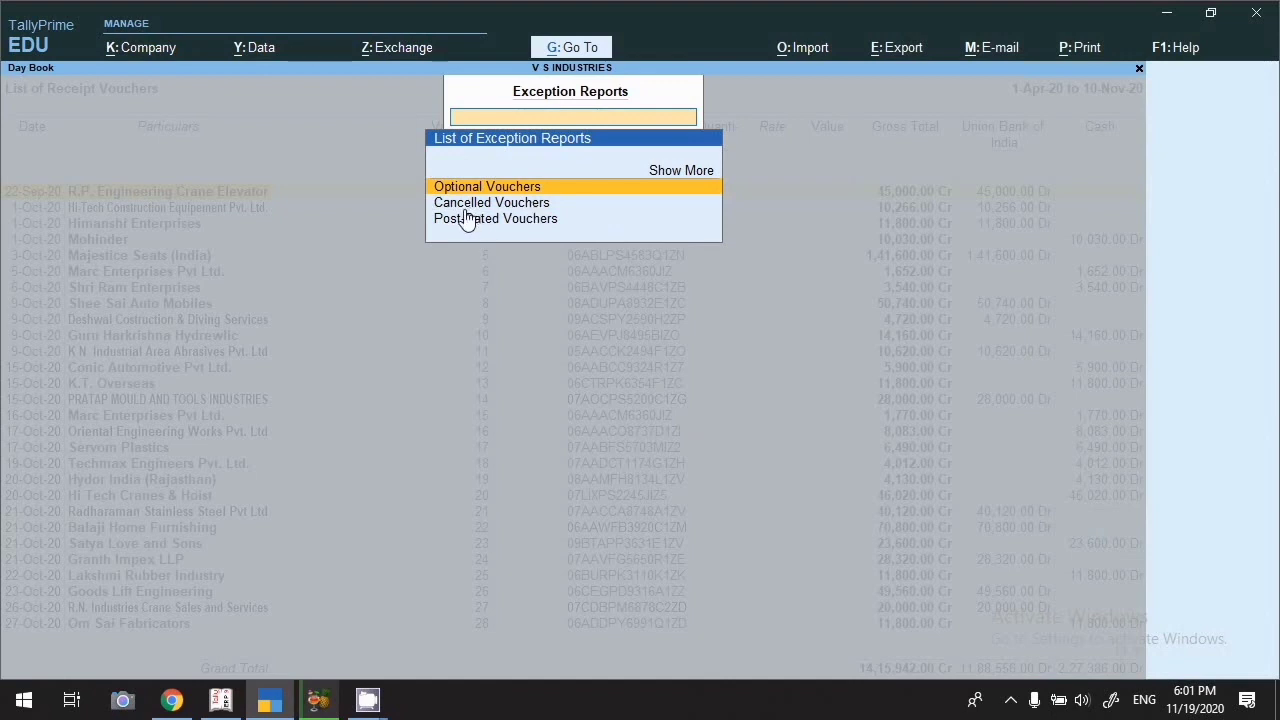
Check the empty Cancelled Vouchers and Post-Dated Vouchers reports, then return to the receipt list
key("Down")
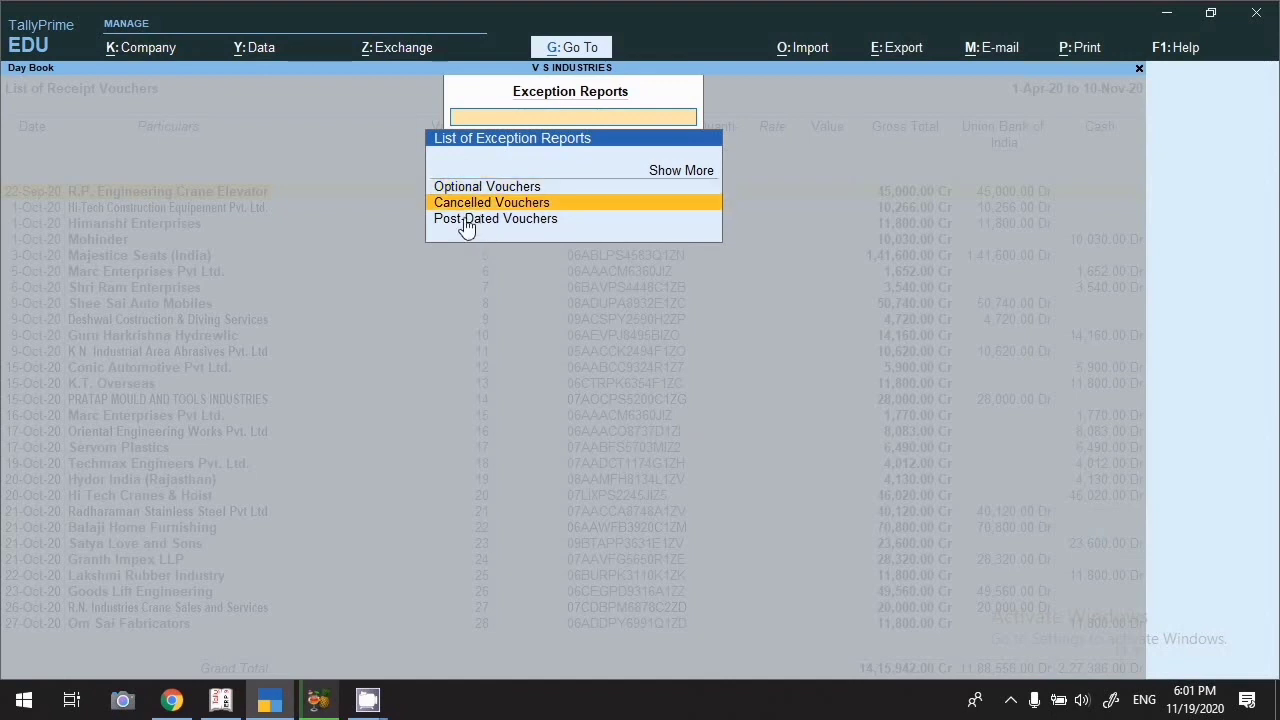
key("Down")
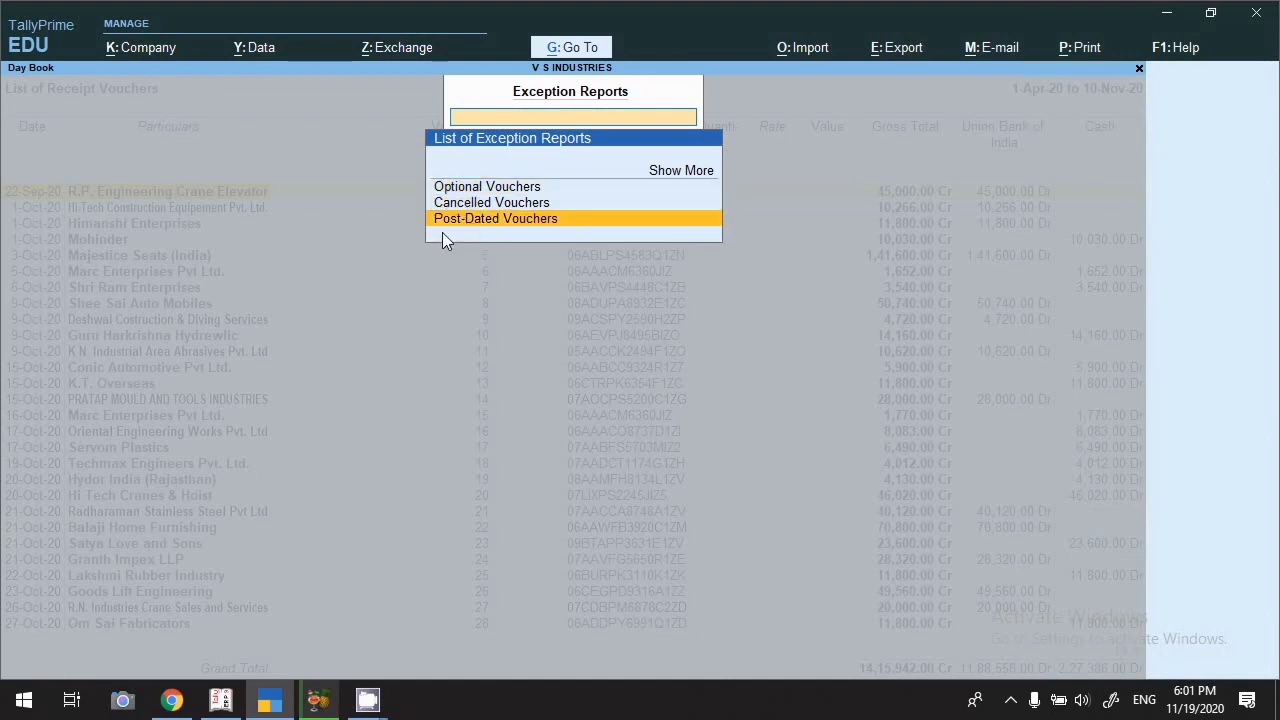
key("Up")
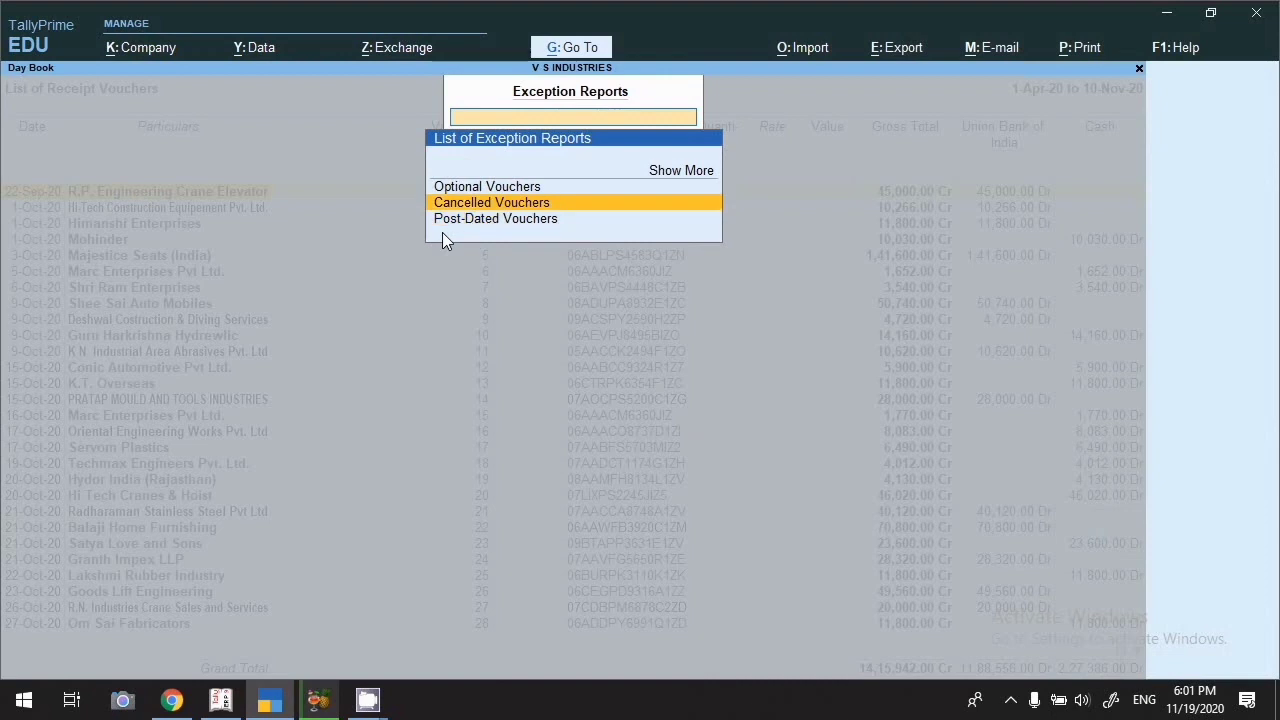
key("Down")
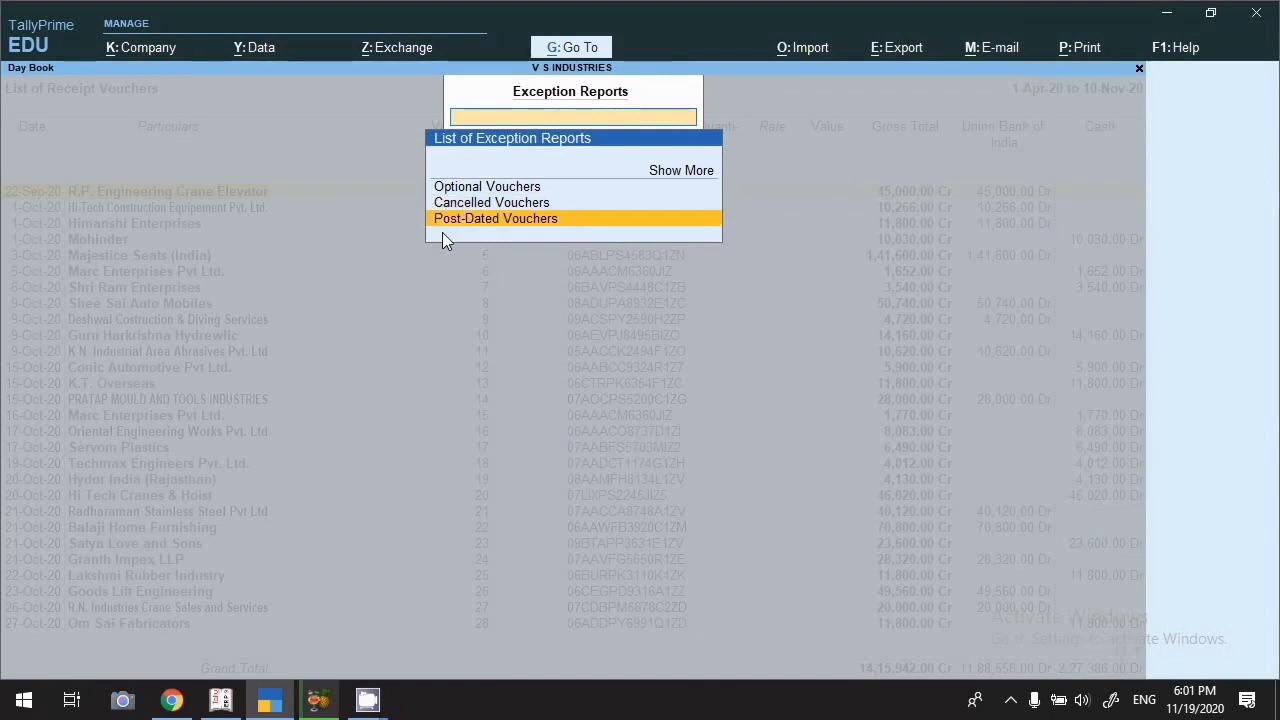
key("Up")
key("Return")
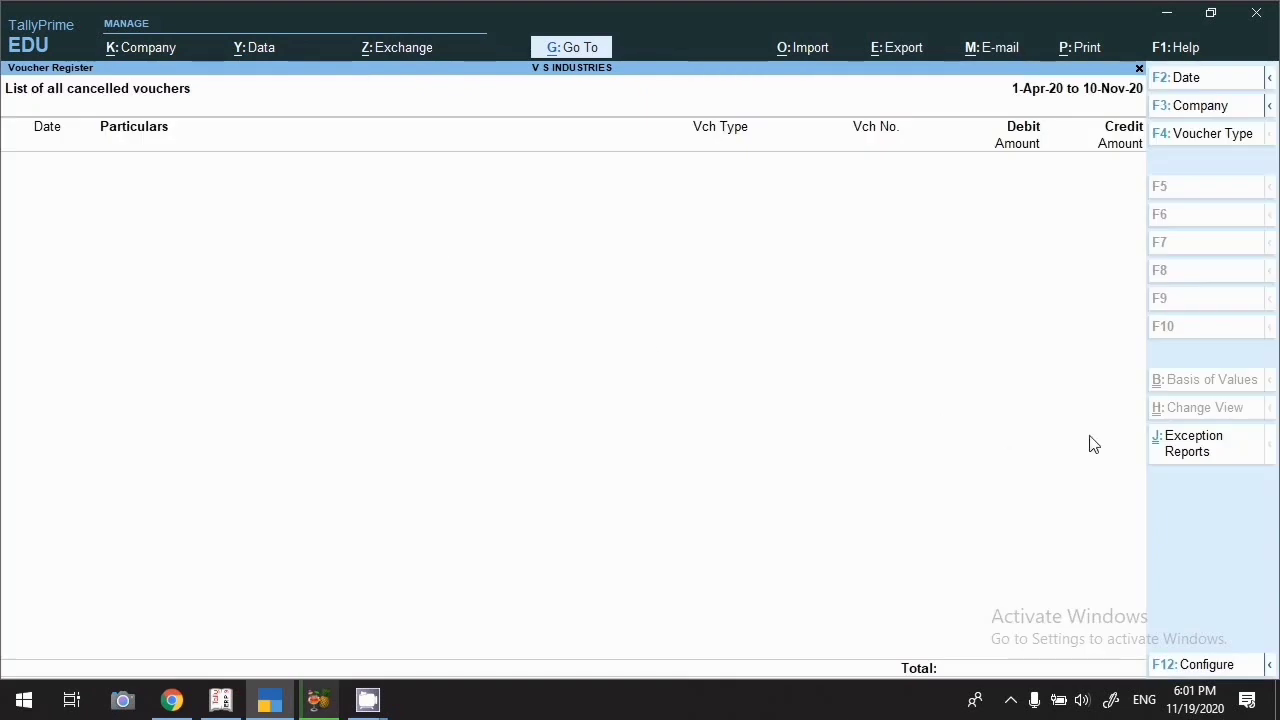
left_click(1215, 450)
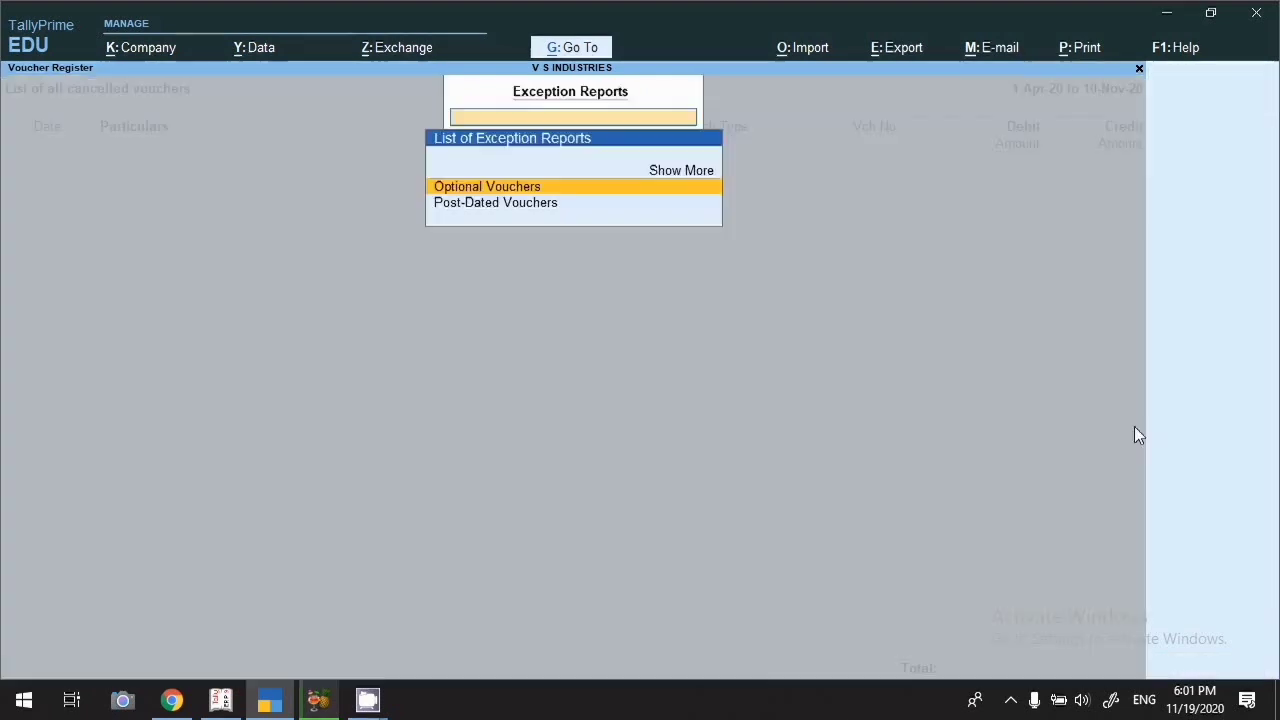
left_click(495, 207)
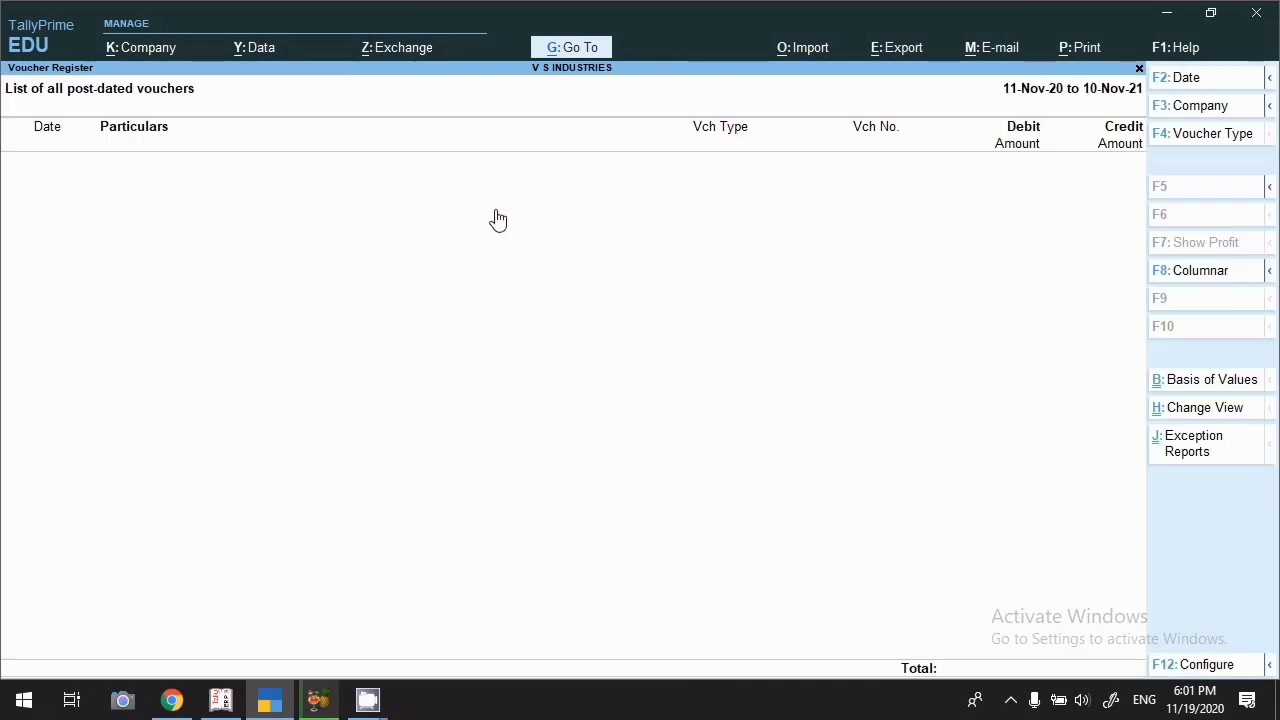
key("Escape")
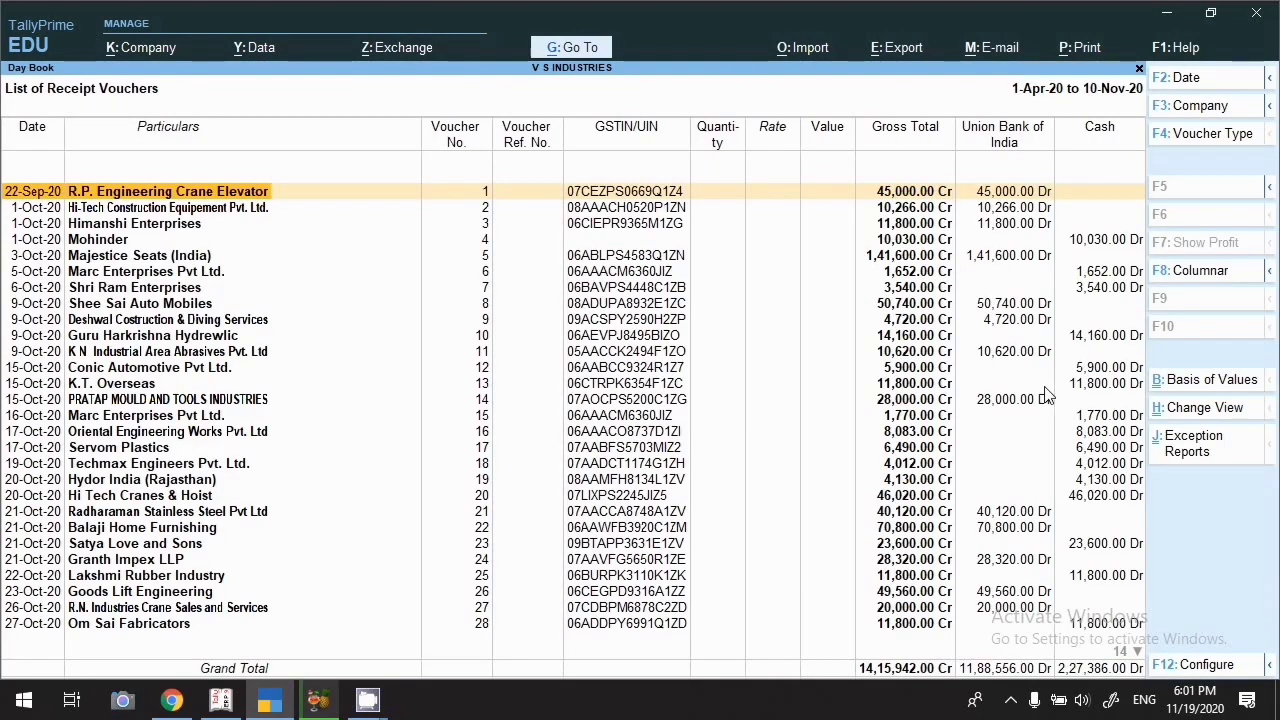
key("Escape")
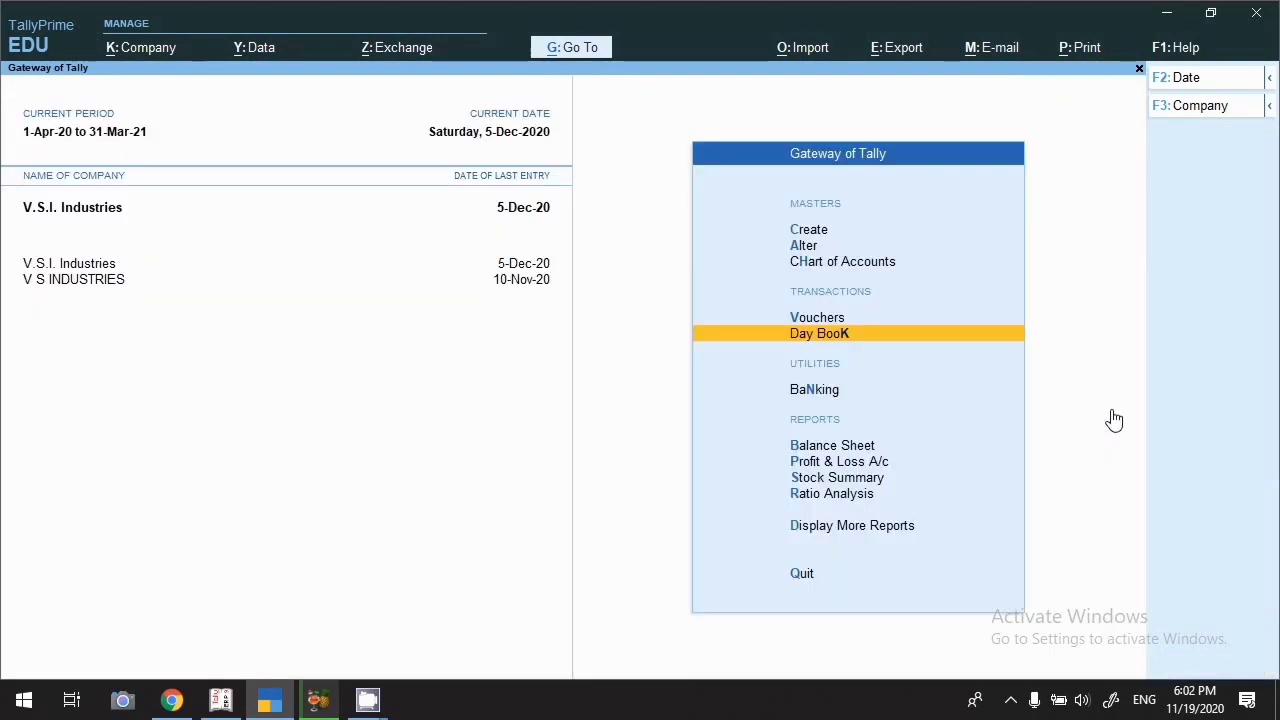
left_click(829, 395)
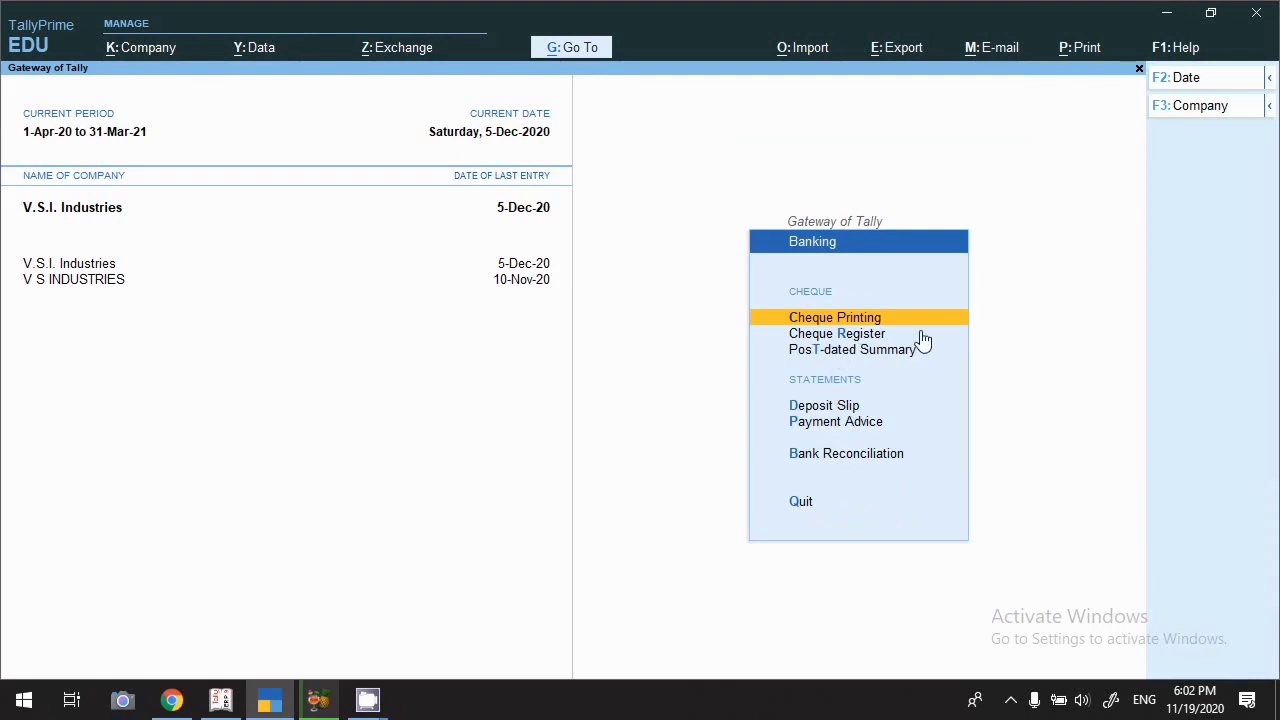
key("Up")
key("Return")
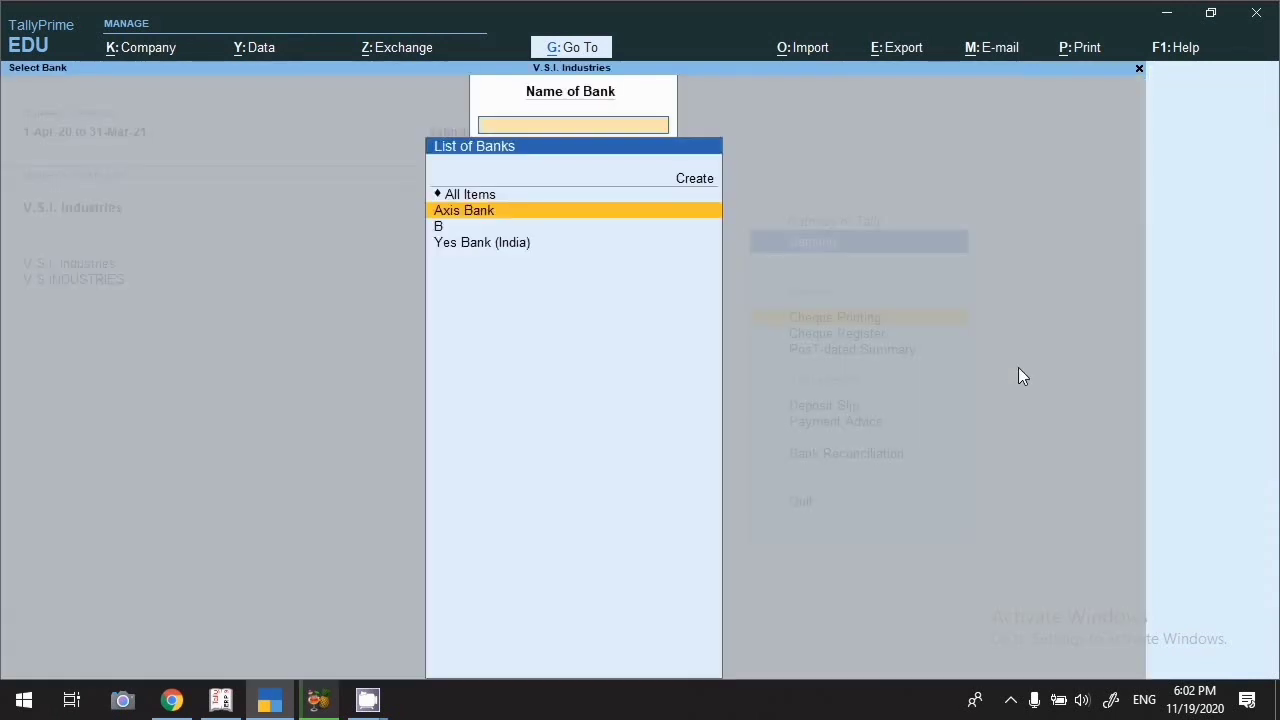
left_click(470, 244)
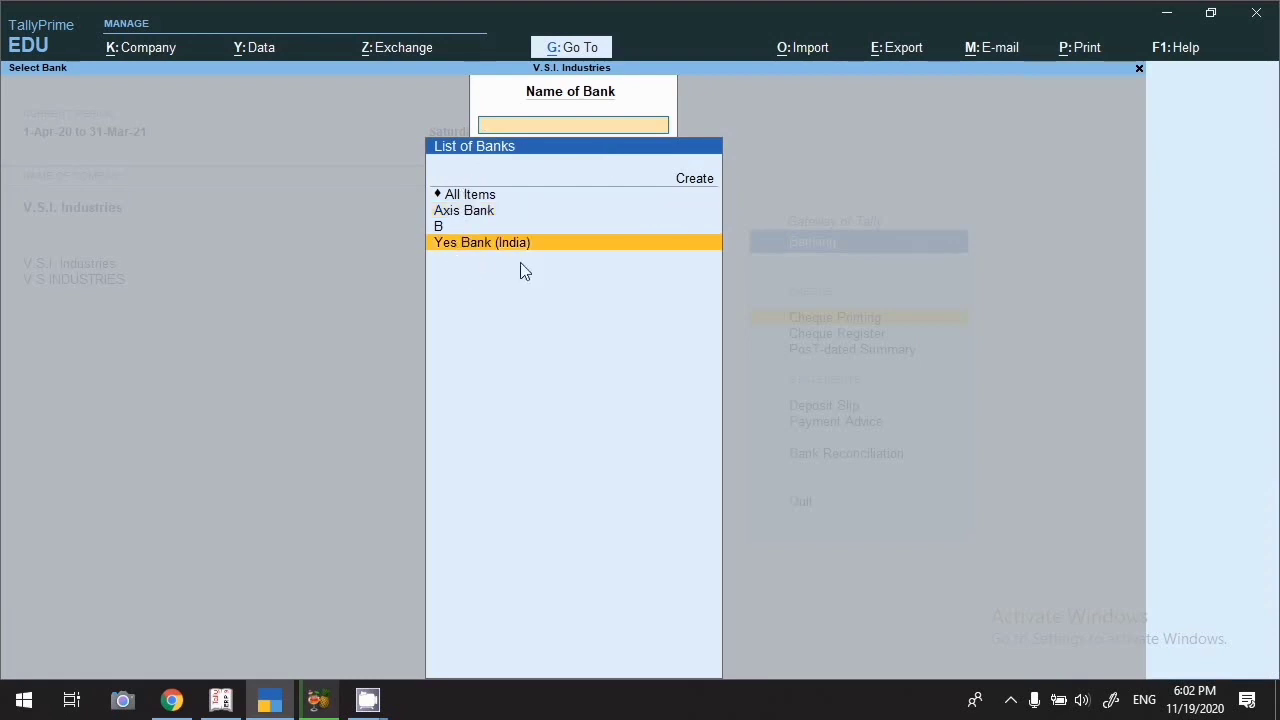
key("Escape")
key("Down")
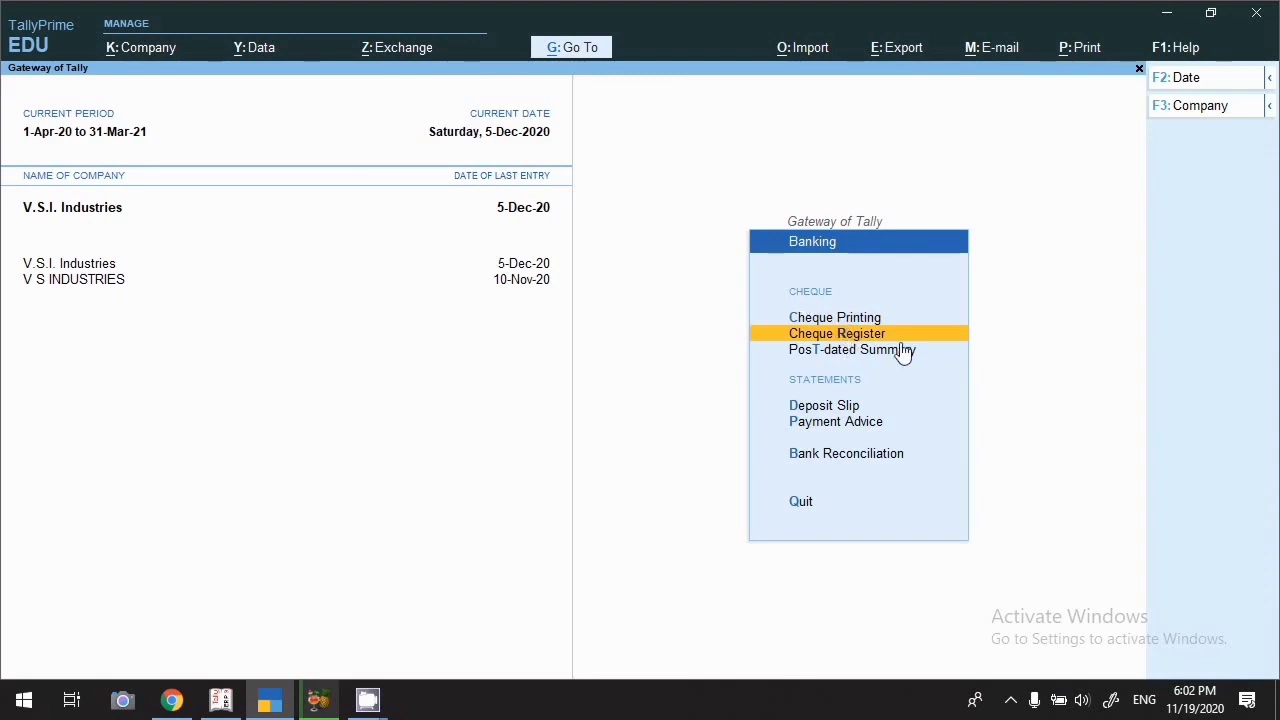
key("Return")
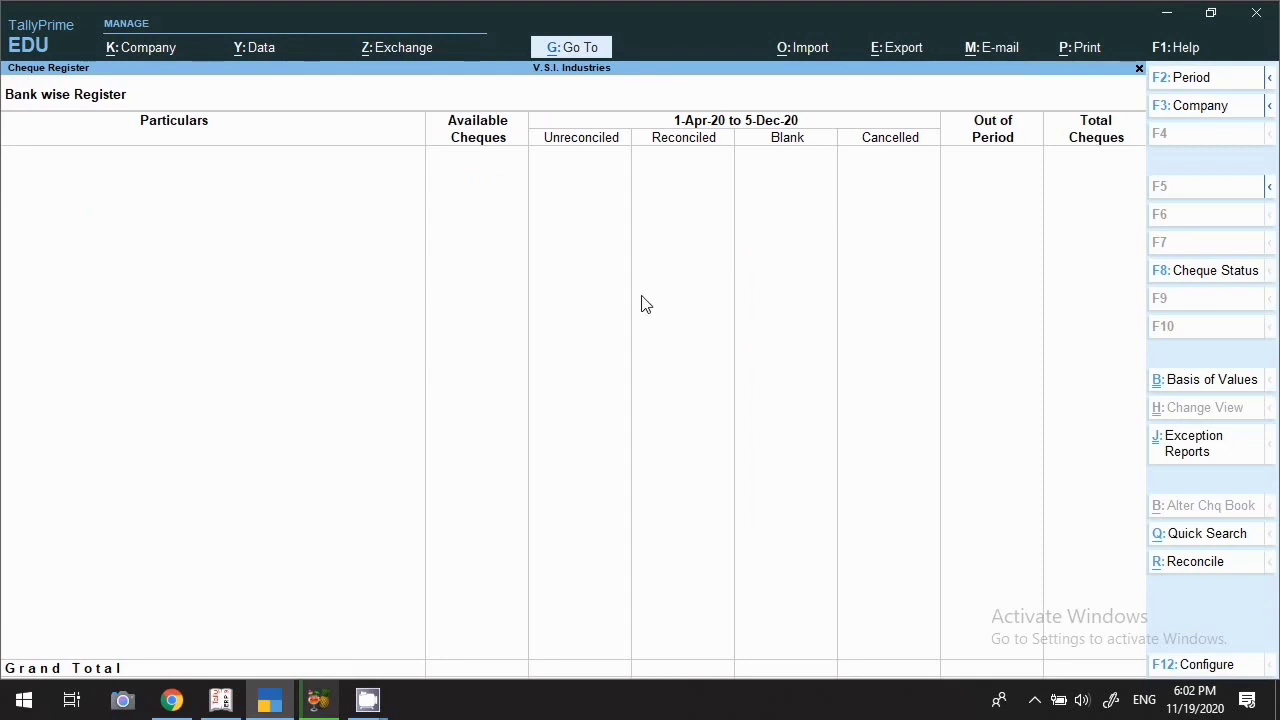
key("Escape")
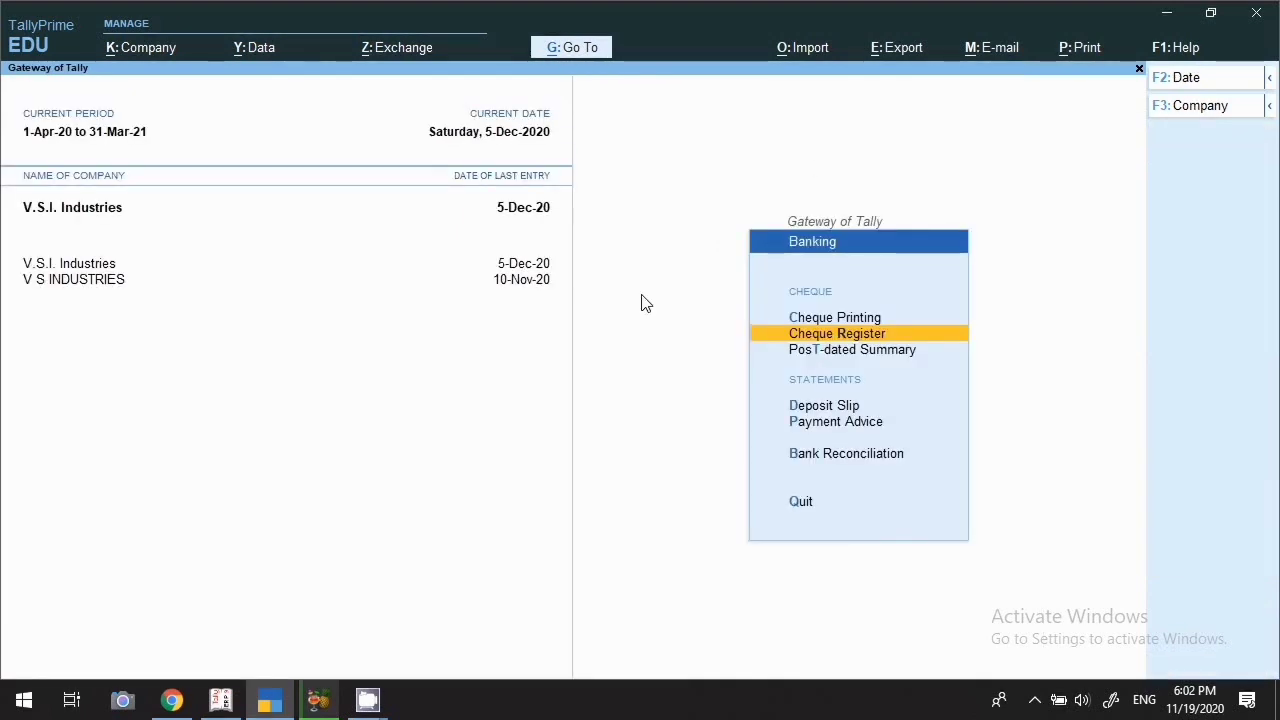
key("Down")
key("Return")
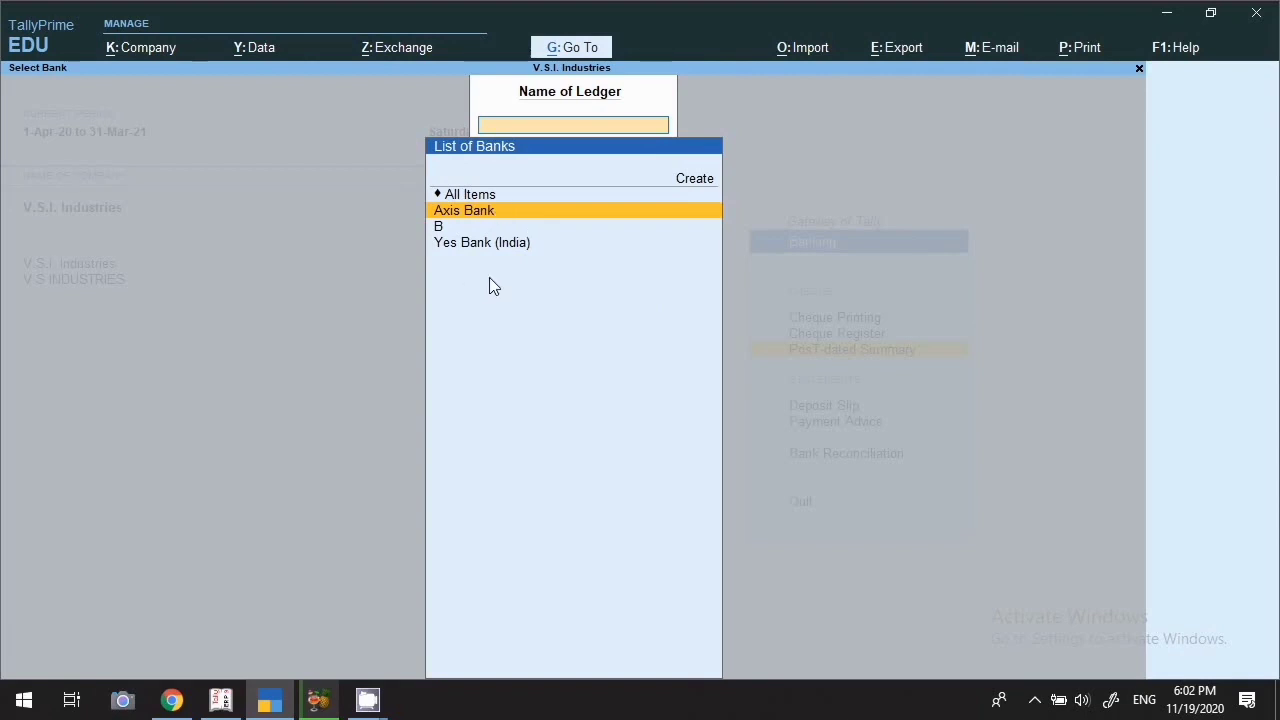
key("Escape")
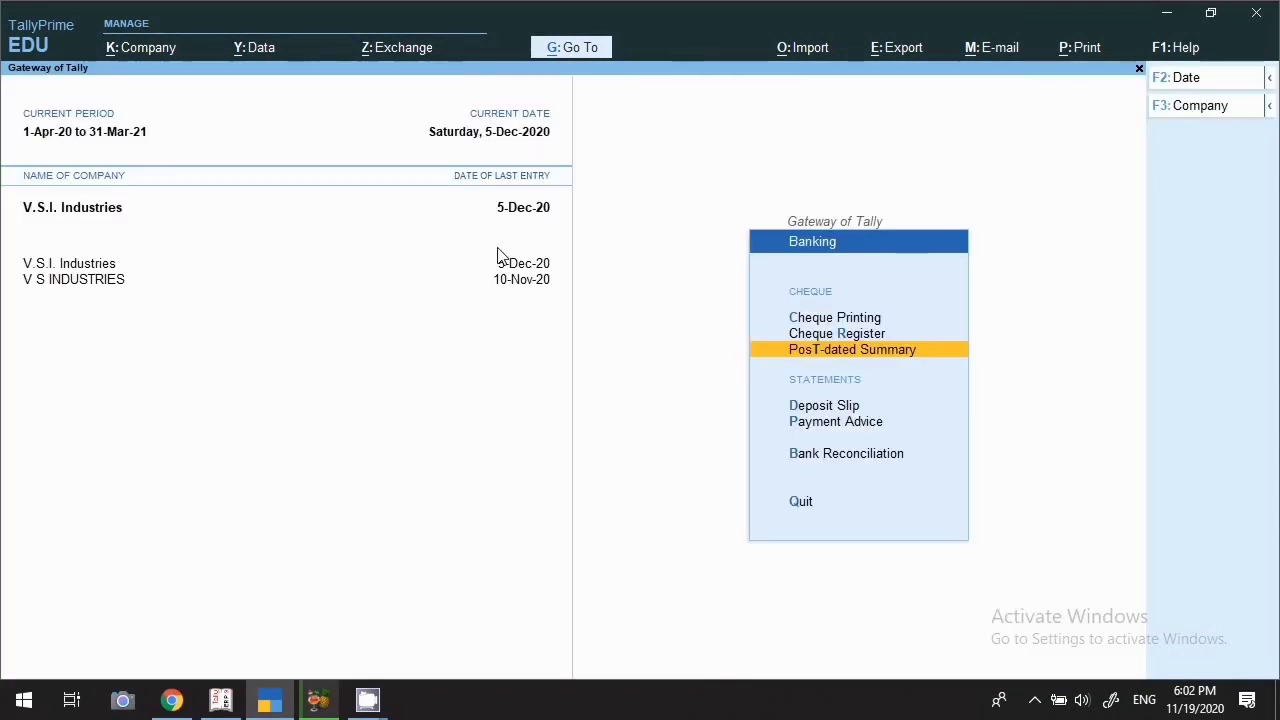
key("Escape")
left_click(727, 500)
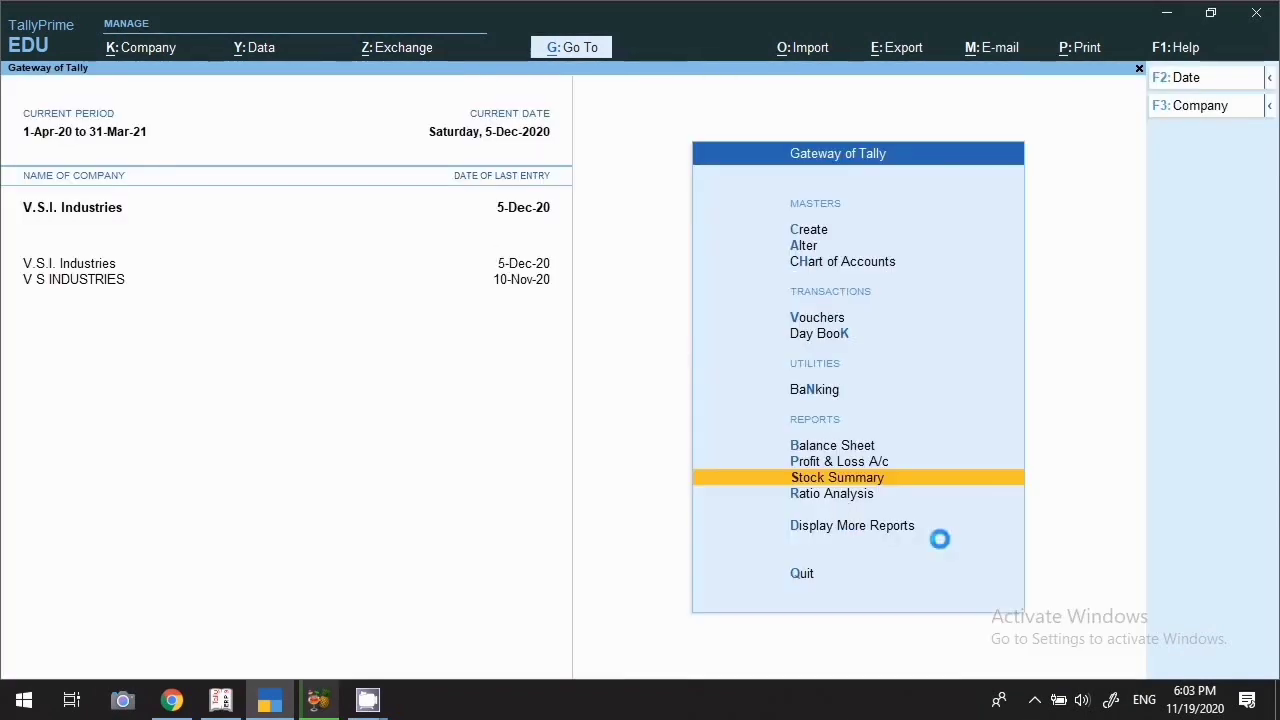